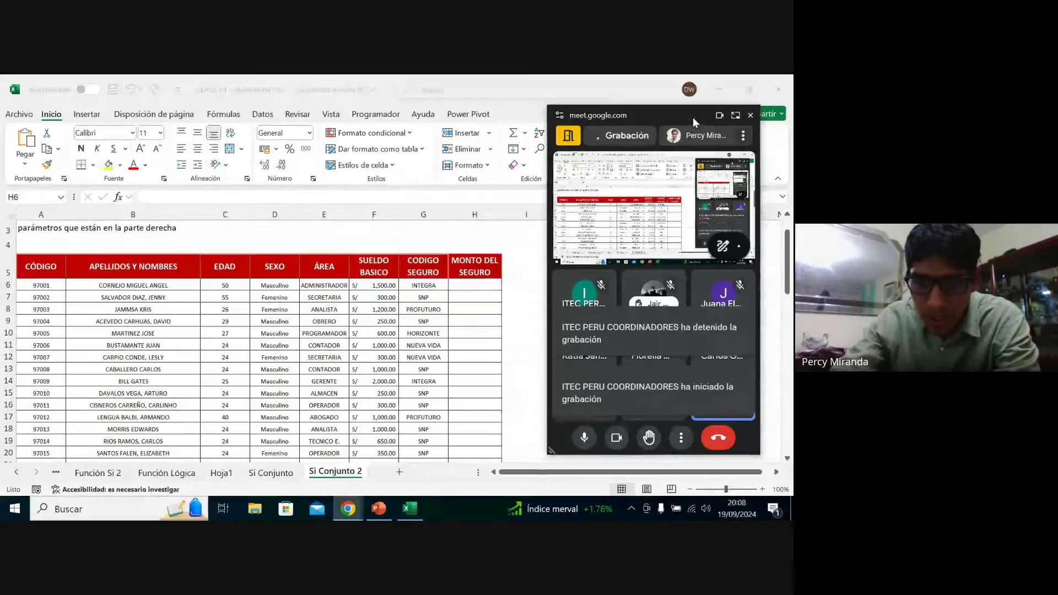
Move the floating Meet window to the top-right and shrink it to uncover the % DEL SEGURO table.
left_click_drag(692, 117, 144, 134)
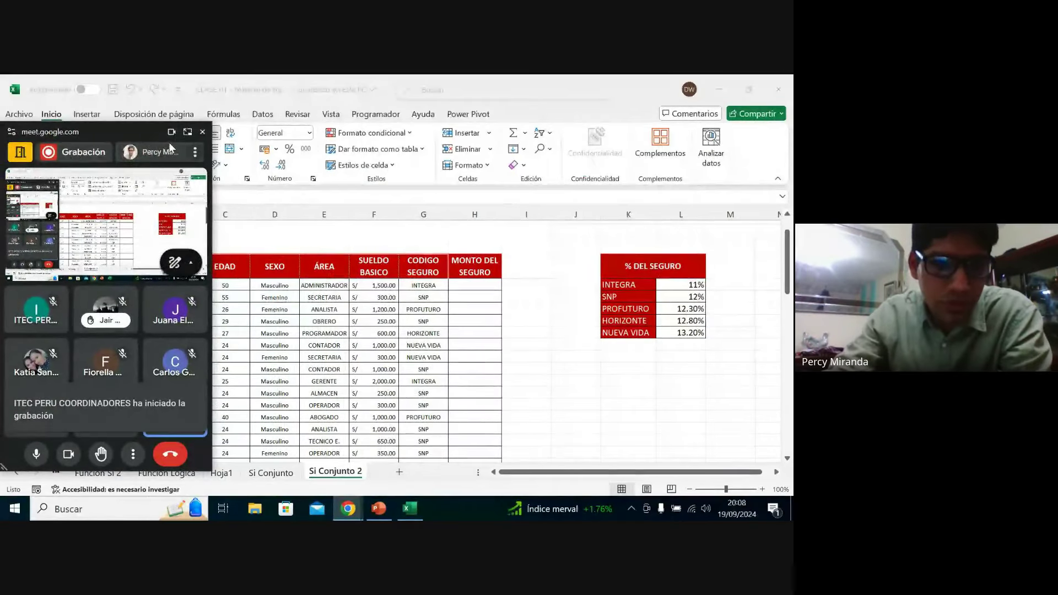
left_click_drag(147, 128, 152, 128)
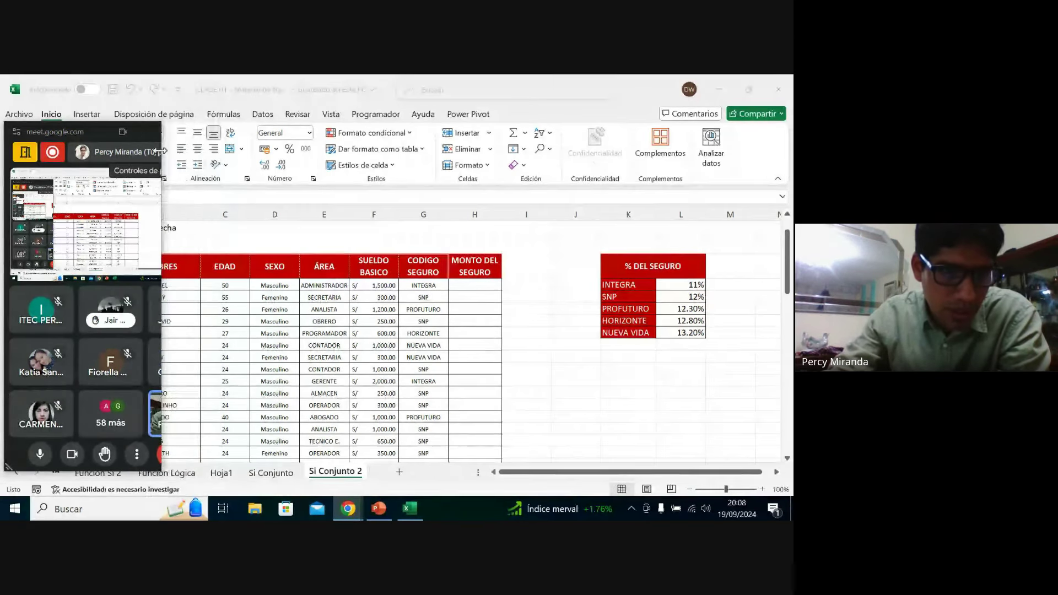
left_click_drag(214, 158, 153, 158)
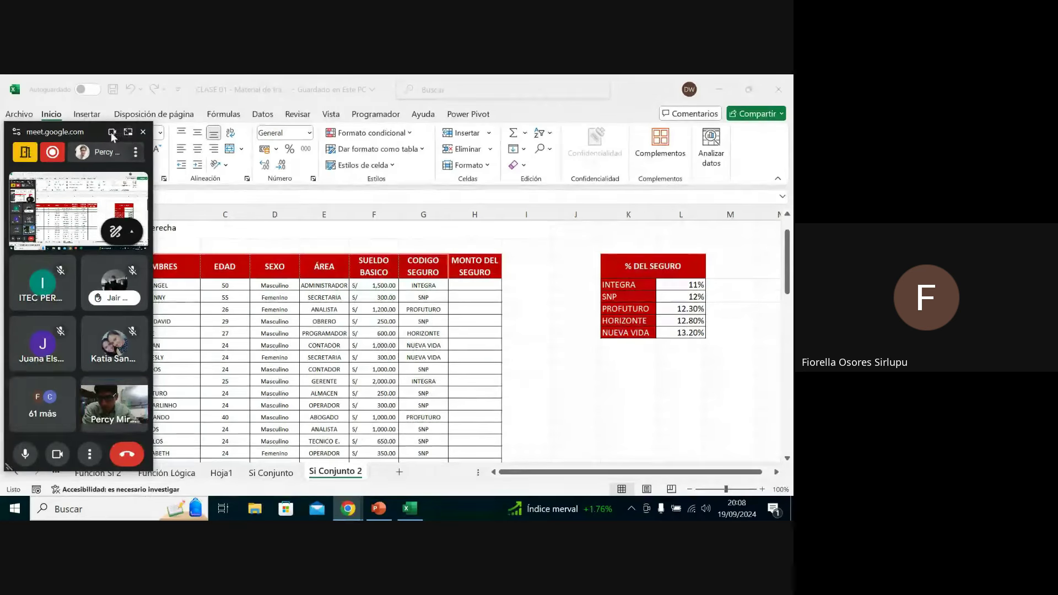
left_click(17, 133)
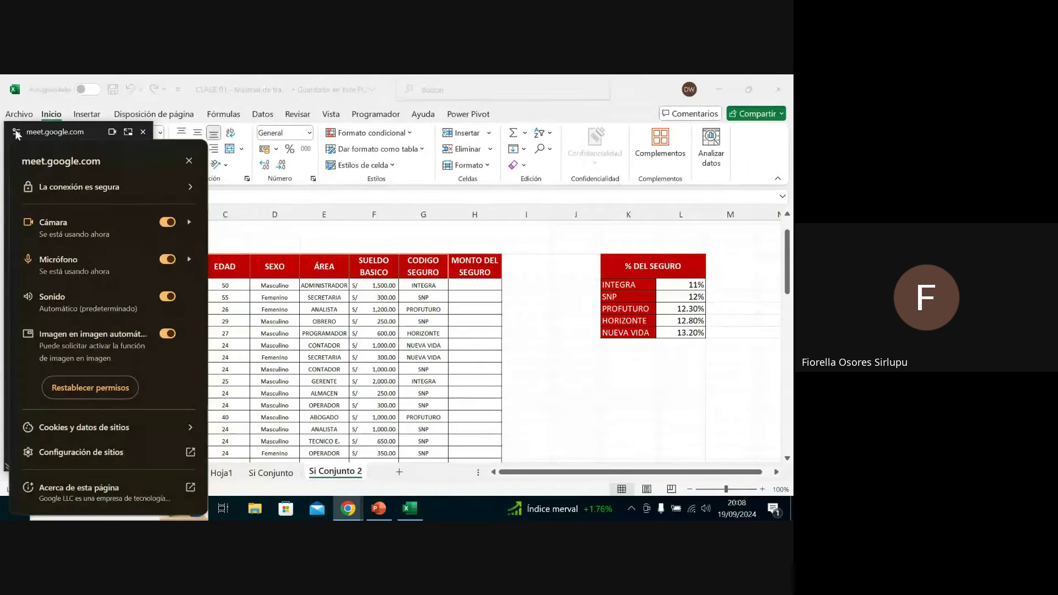
mouse_move(55, 137)
left_mouse_down()
mouse_move(71, 181)
mouse_move(63, 142)
left_mouse_up()
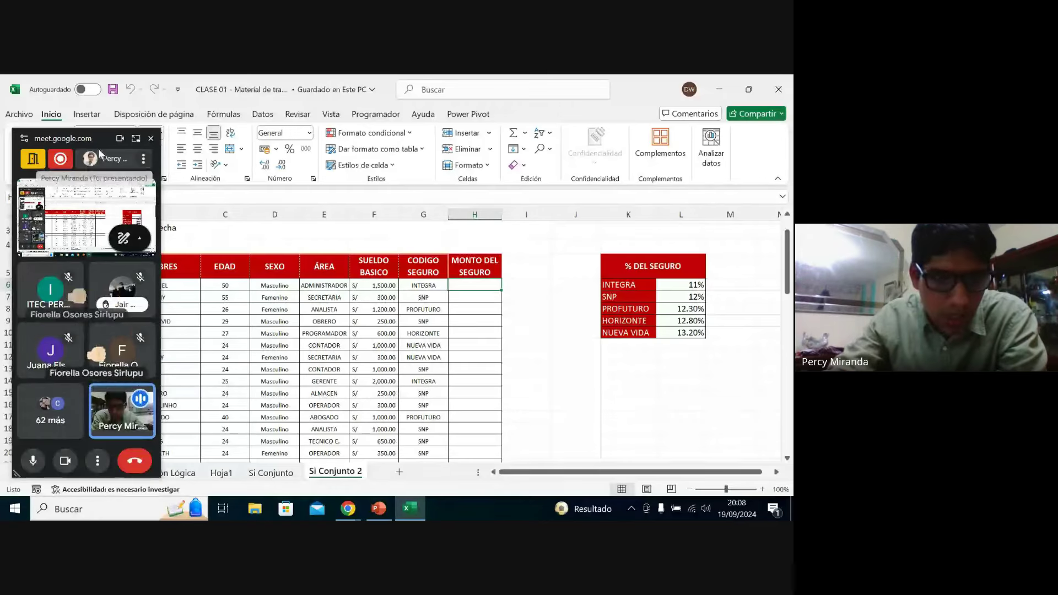
left_click_drag(66, 138, 702, 85)
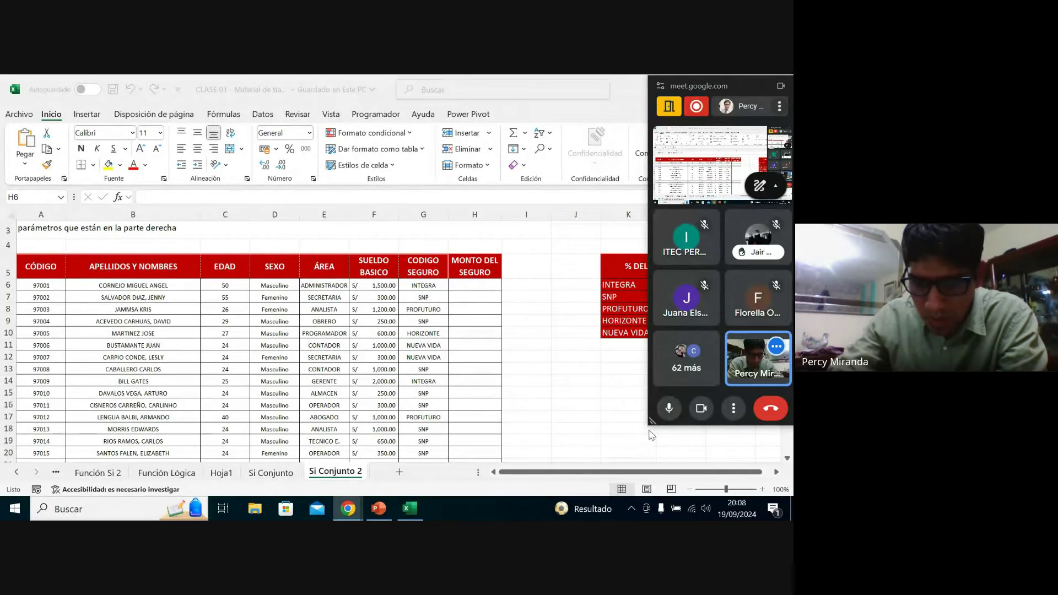
left_click_drag(645, 427, 647, 232)
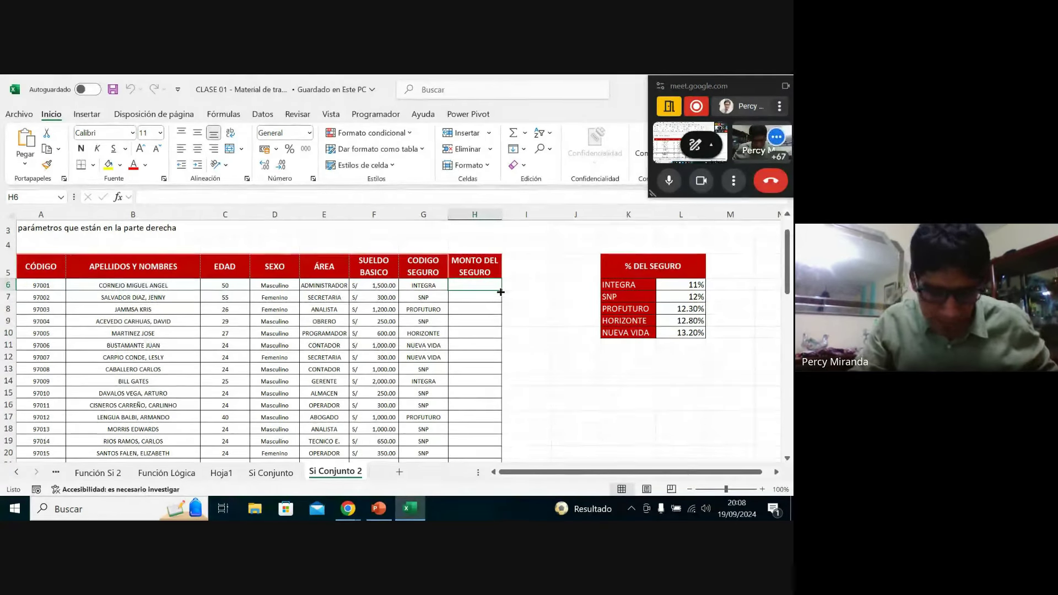
Begin H6 with =si.conjunto(G6="Integra";F6*$L$6; for the Integra case.
type("=s")
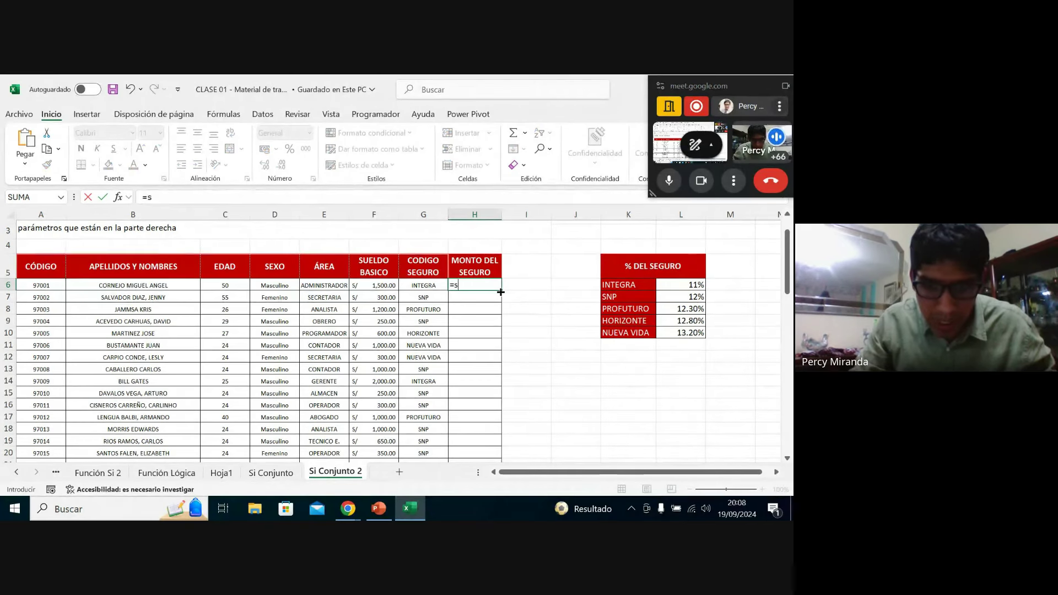
type("i.conjunto(")
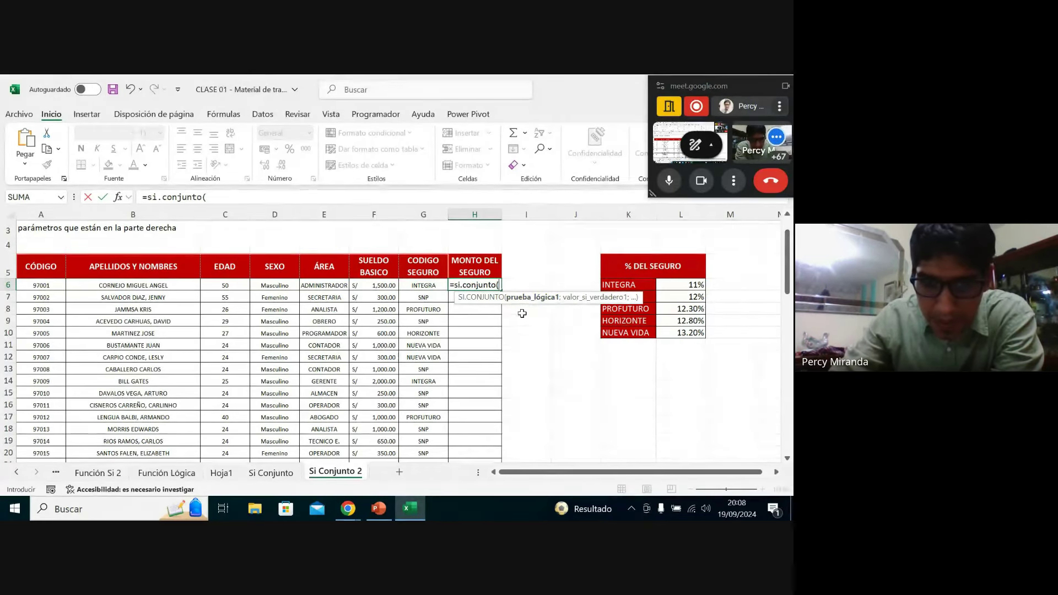
left_click(429, 282)
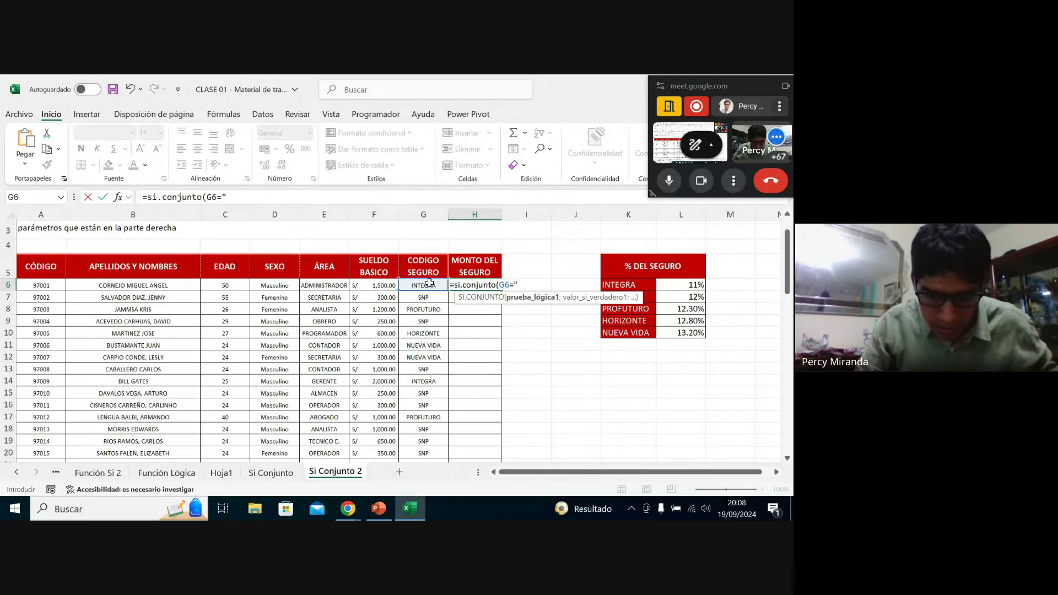
type("Integra")
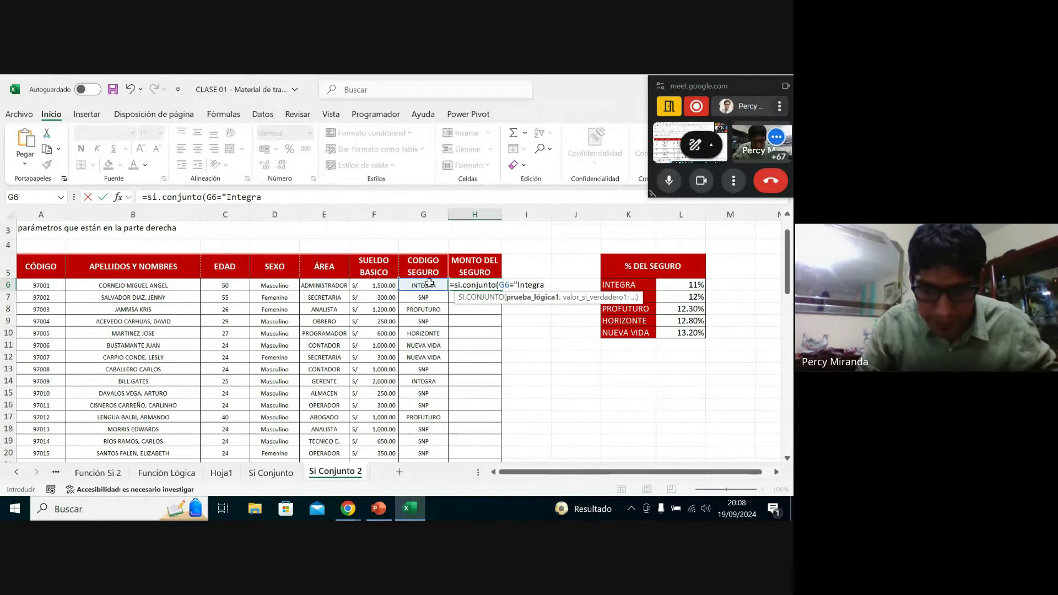
type("\";")
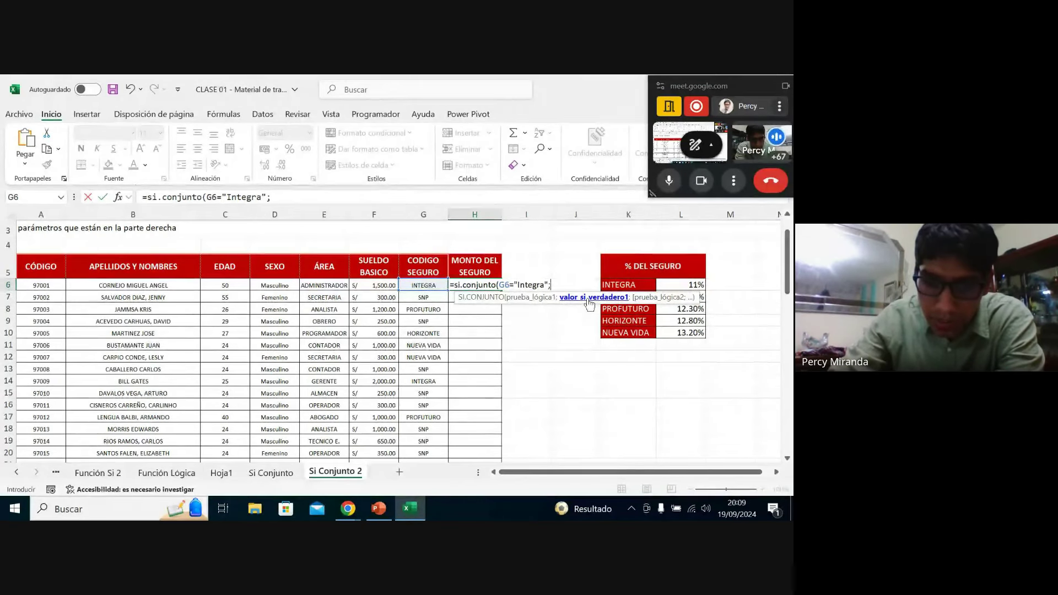
left_click(377, 285)
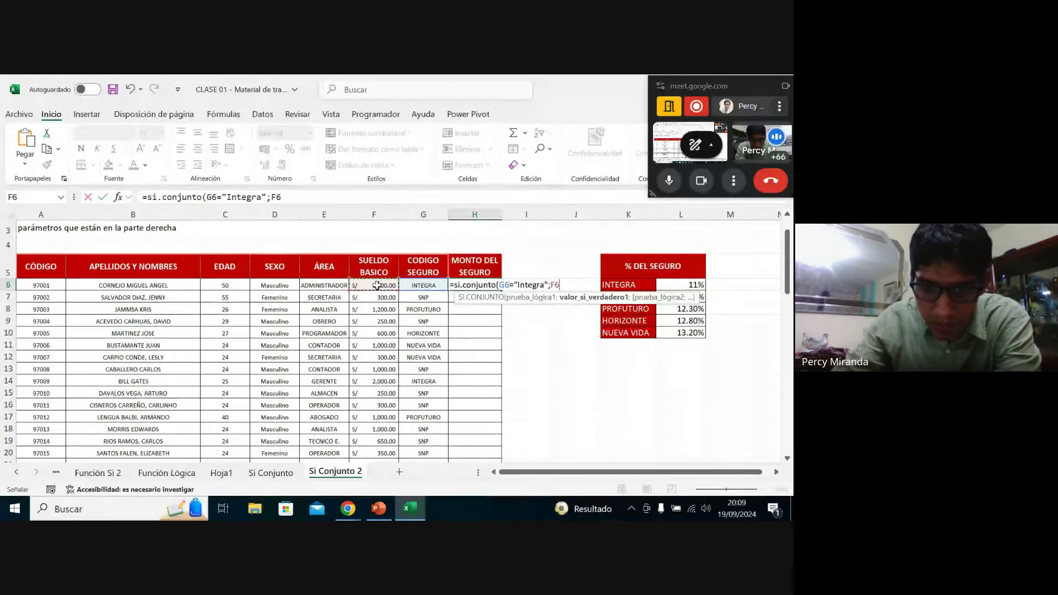
left_click(683, 284)
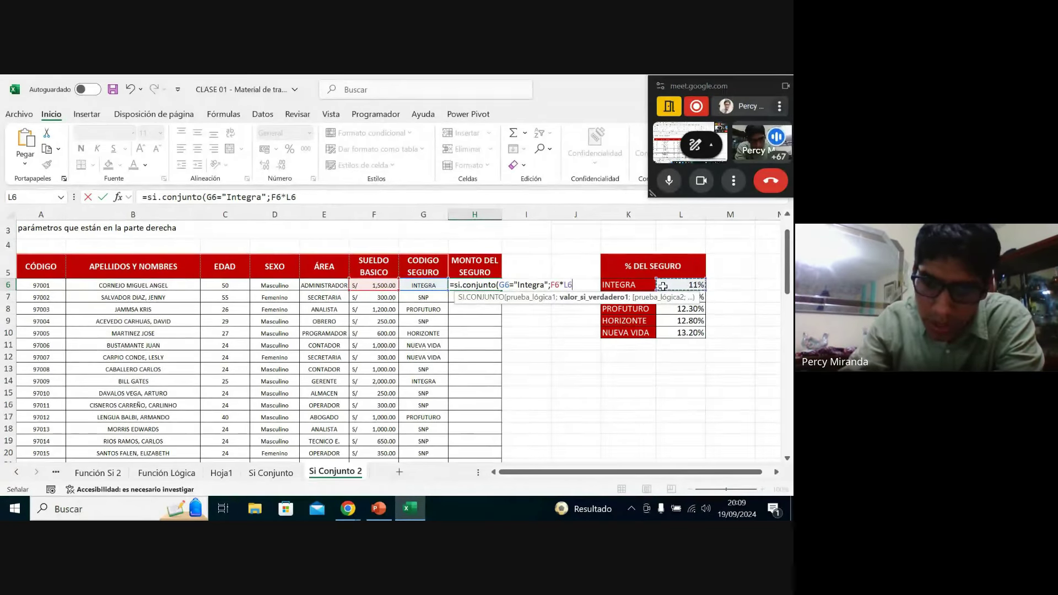
double_click(569, 286)
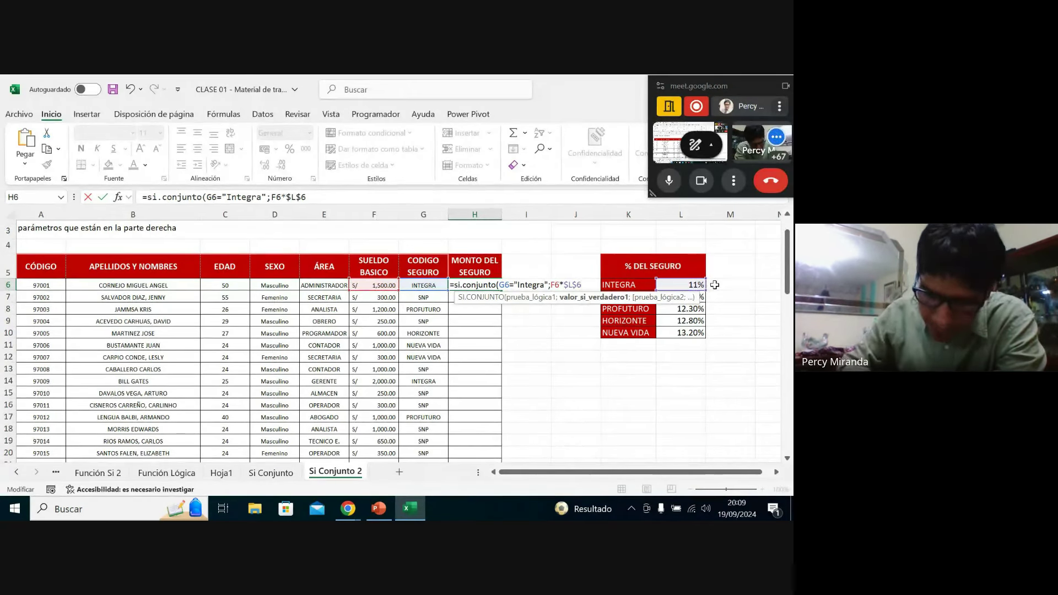
type(";")
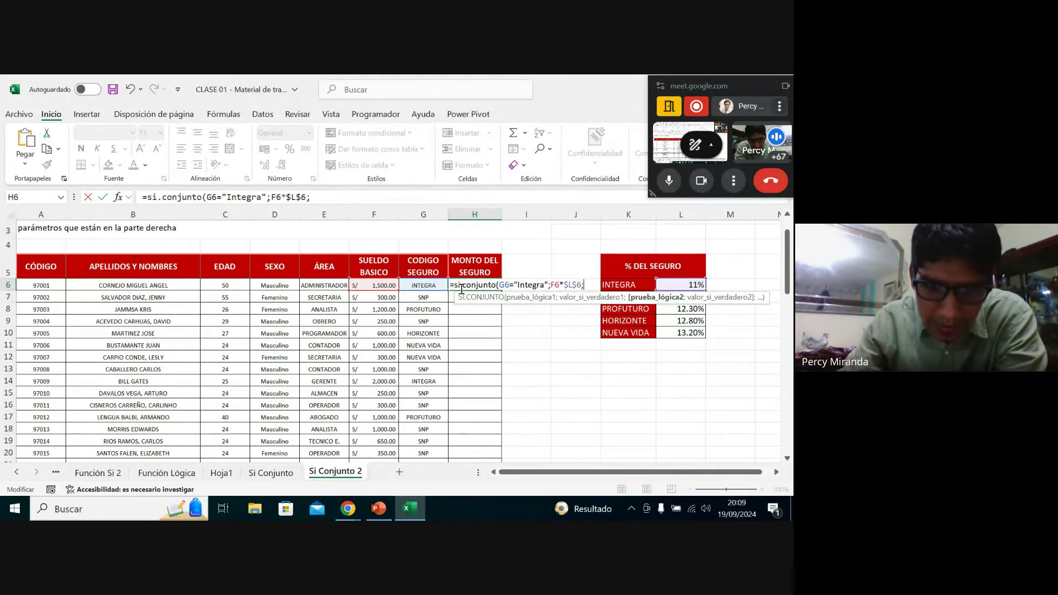
Add the G6="SNP" test as the second condition in the H6 formula.
left_click(415, 285)
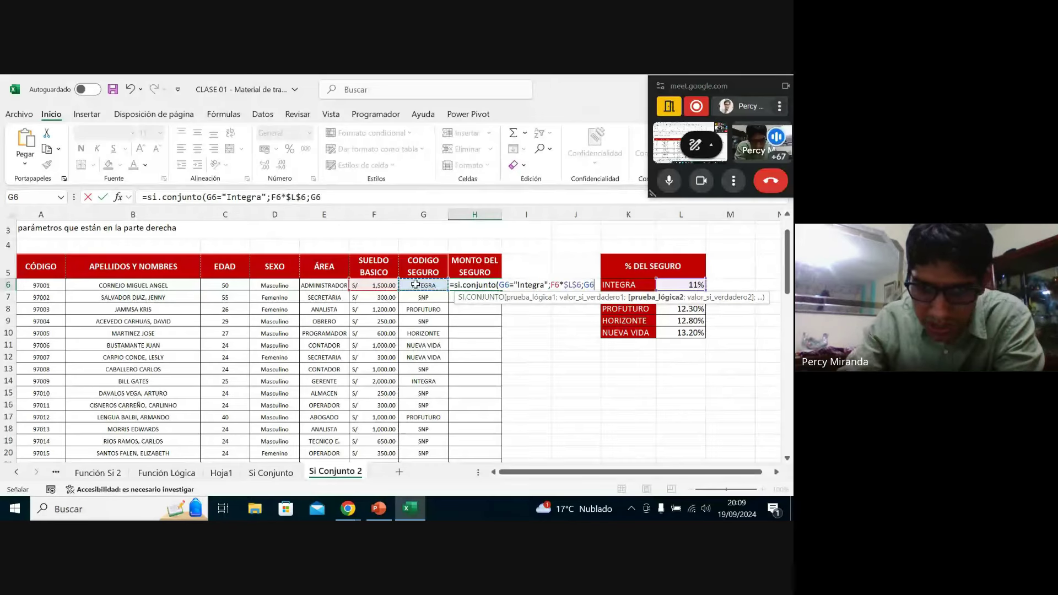
type("=")
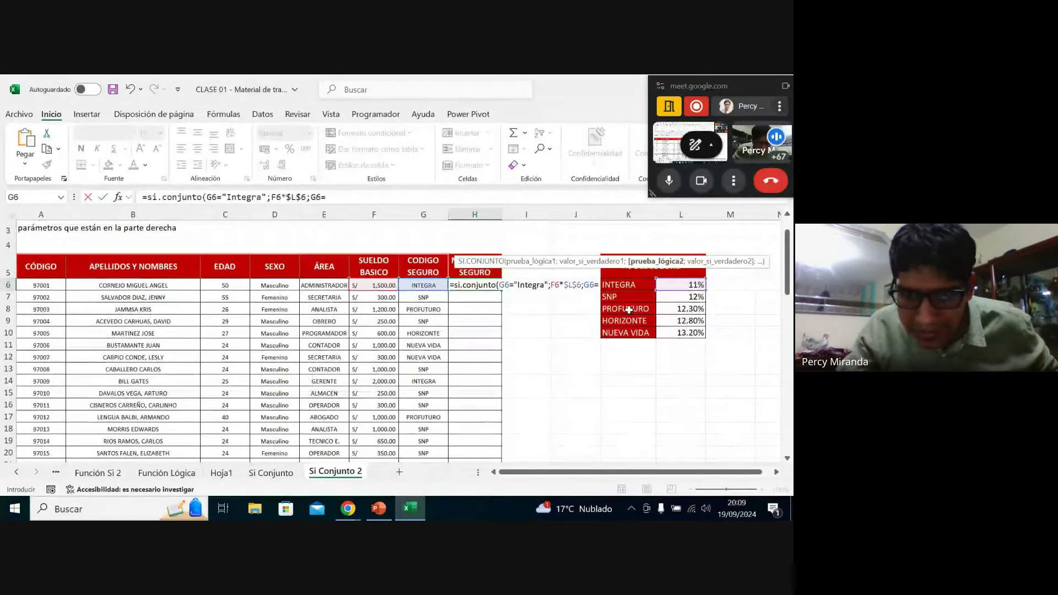
type("\"SN")
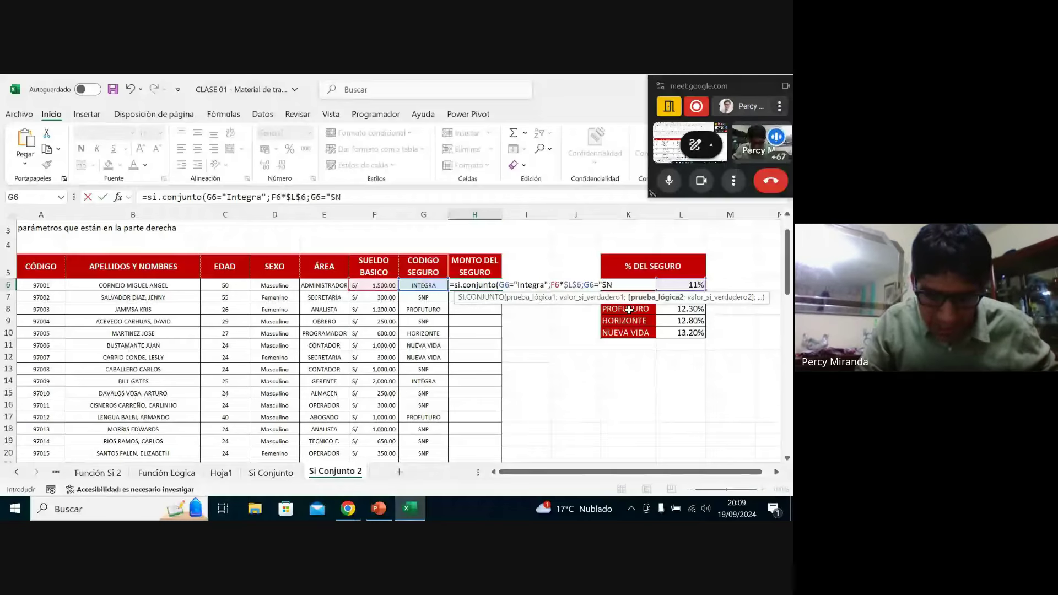
type("P\";")
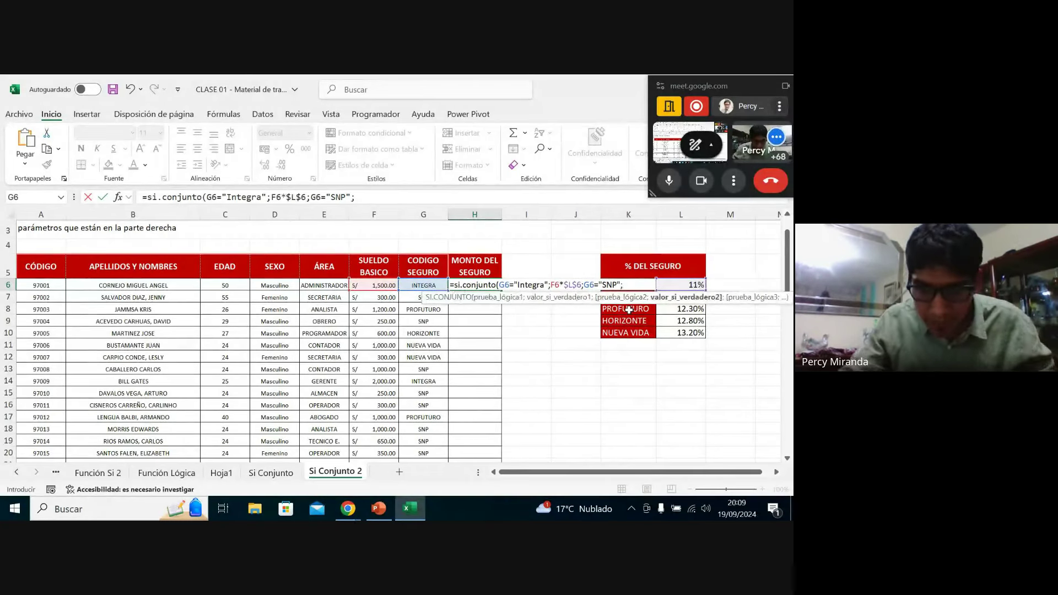
double_click(593, 286)
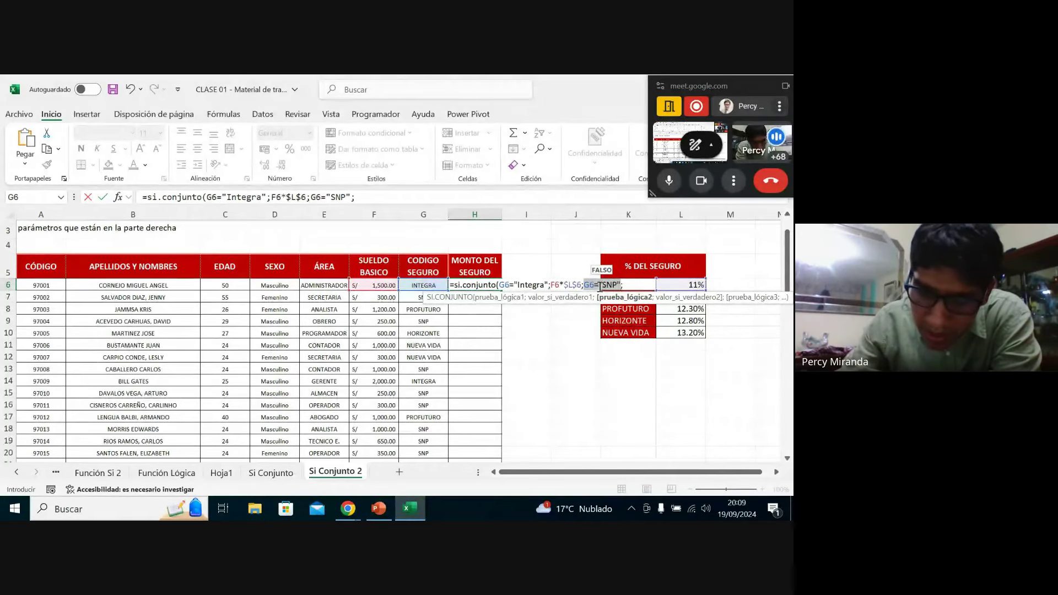
left_click_drag(601, 286, 607, 286)
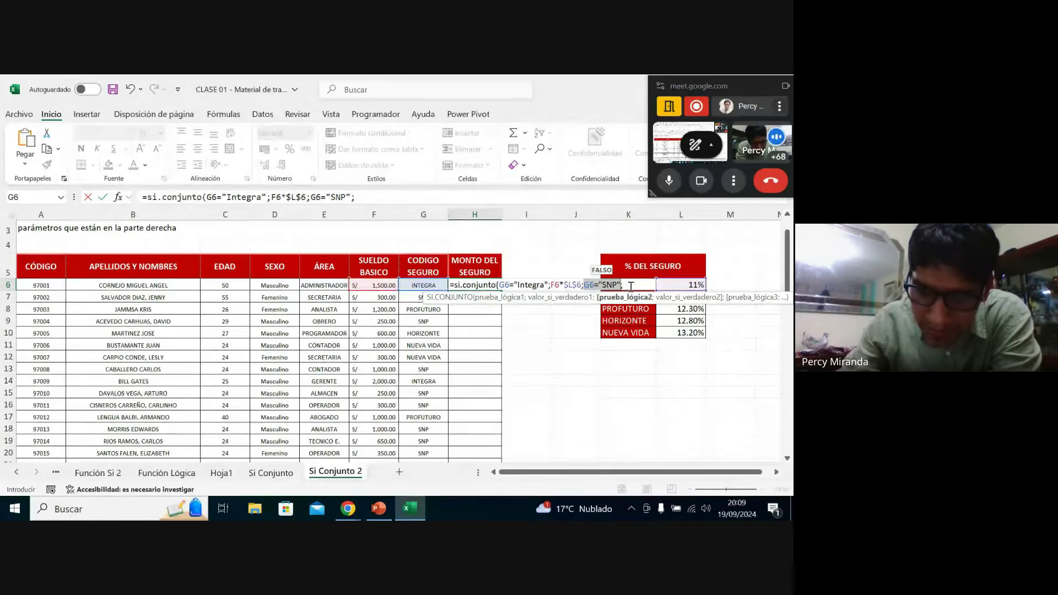
left_click(657, 287)
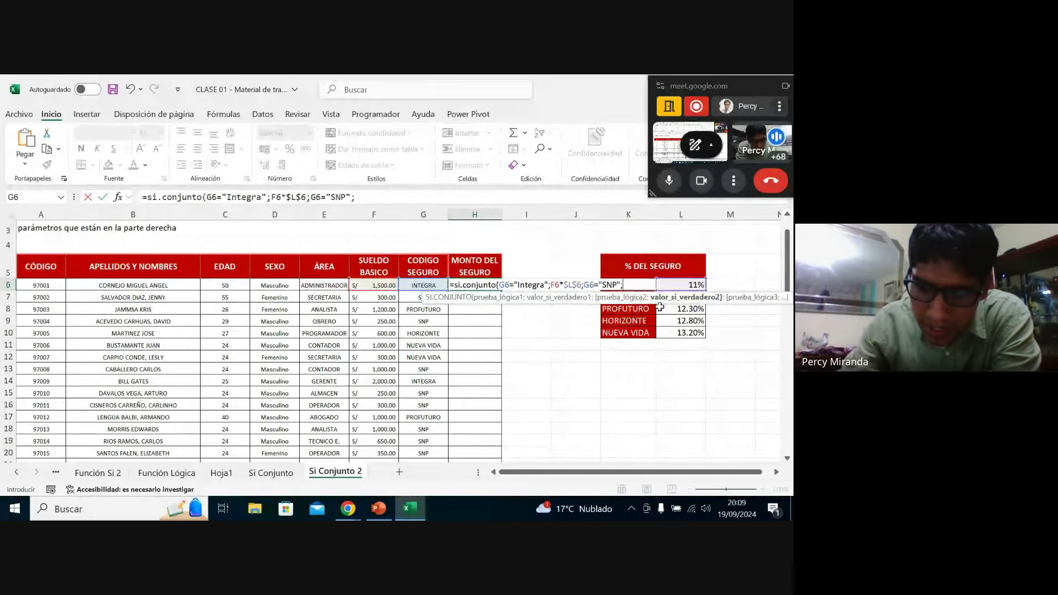
Make the SNP result F6*$L$7 with an absolute rate reference.
scroll(683, 281, "down", 1)
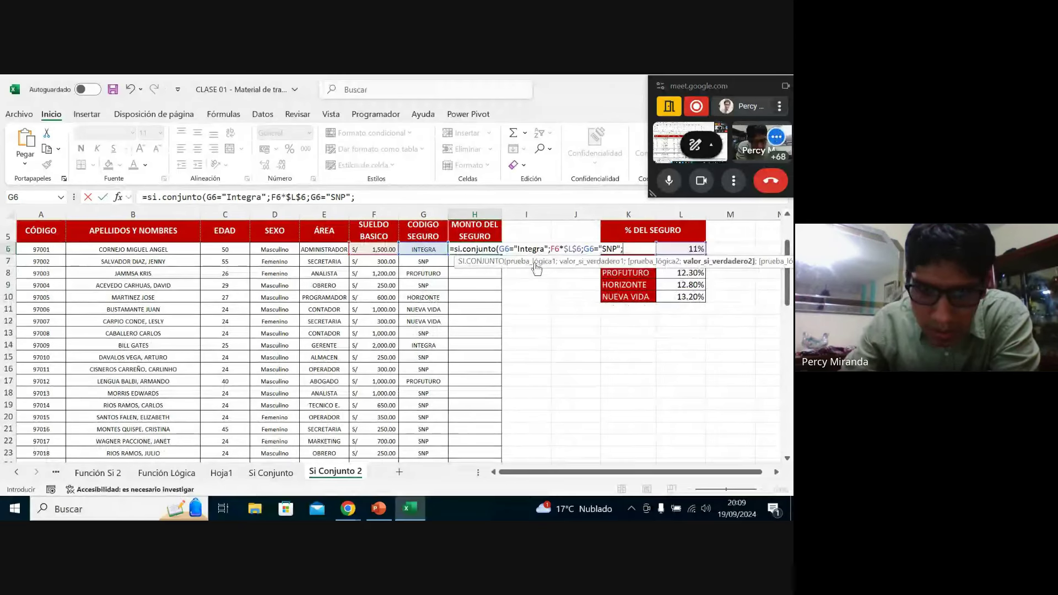
left_click(385, 249)
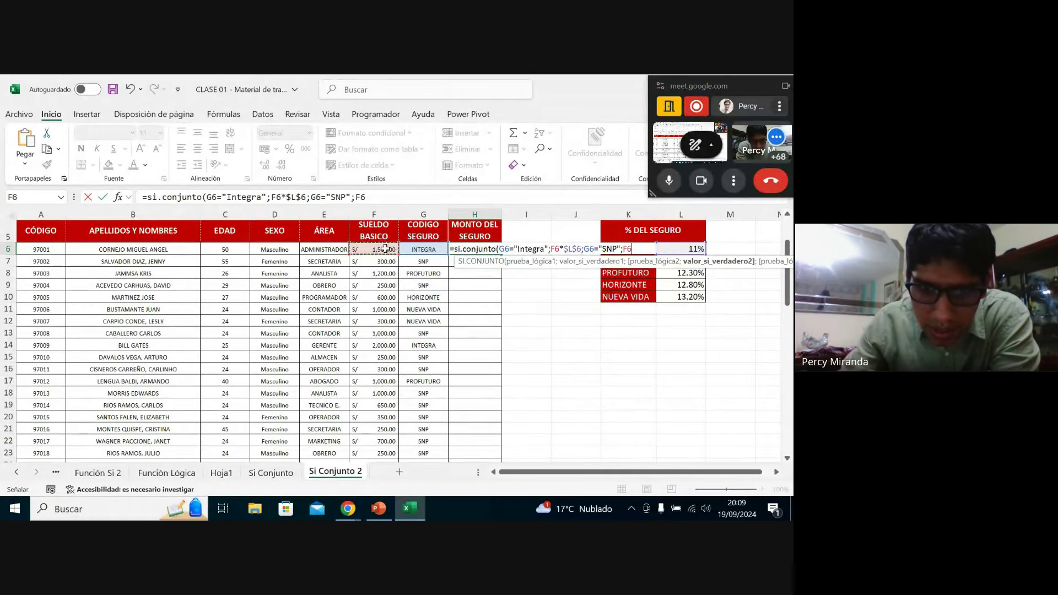
type("*")
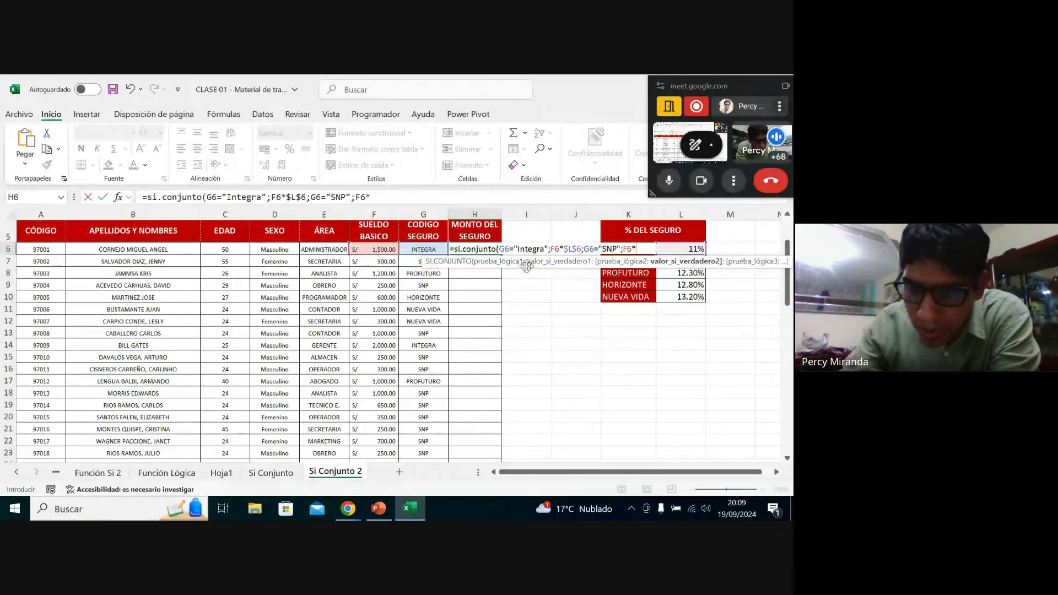
scroll(683, 291, "down", 1)
scroll(634, 301, "up", 1)
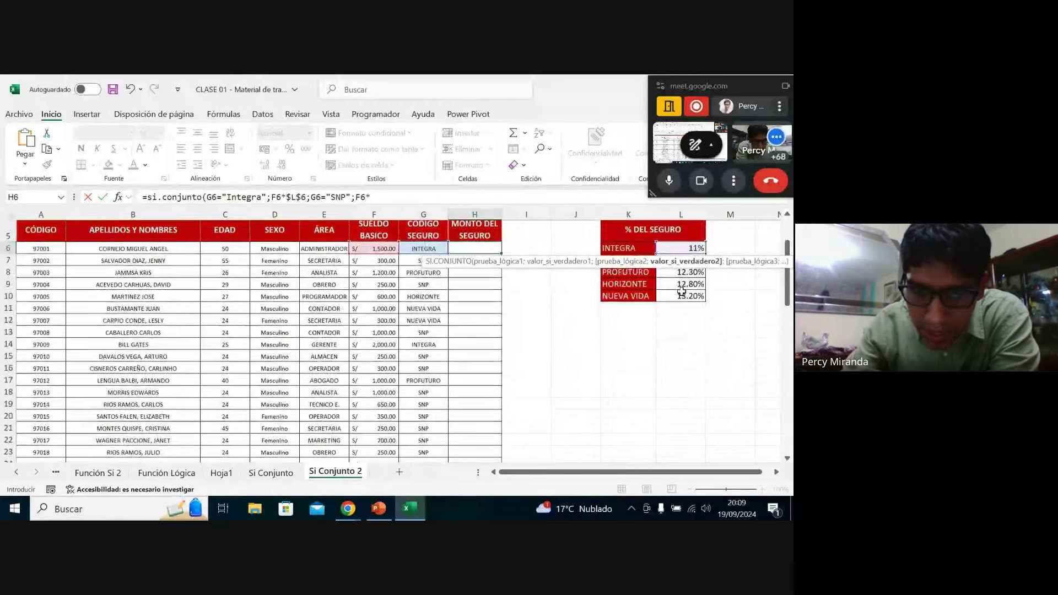
scroll(607, 309, "up", 1)
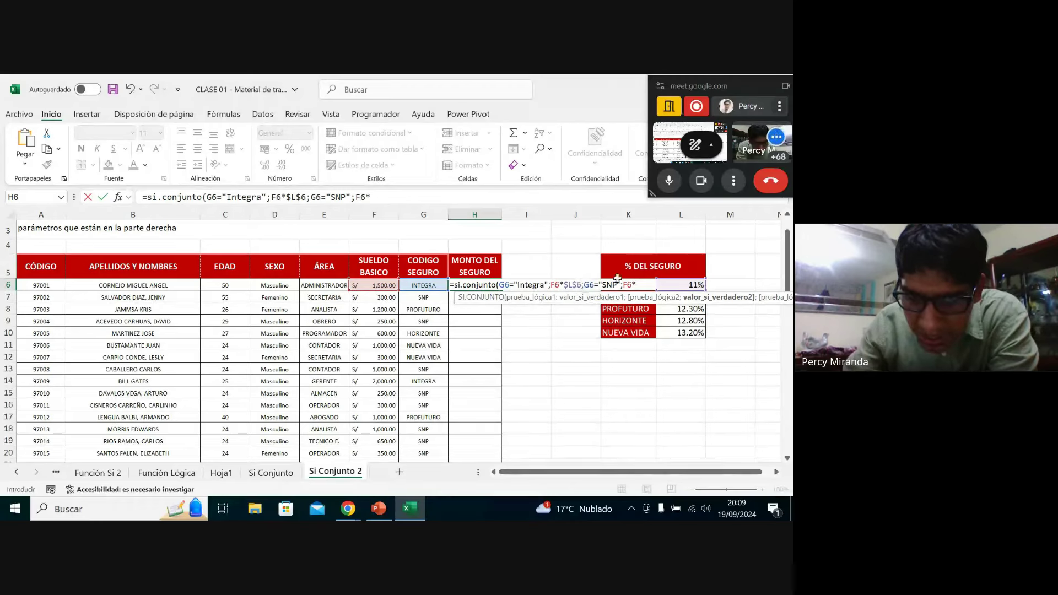
type("L")
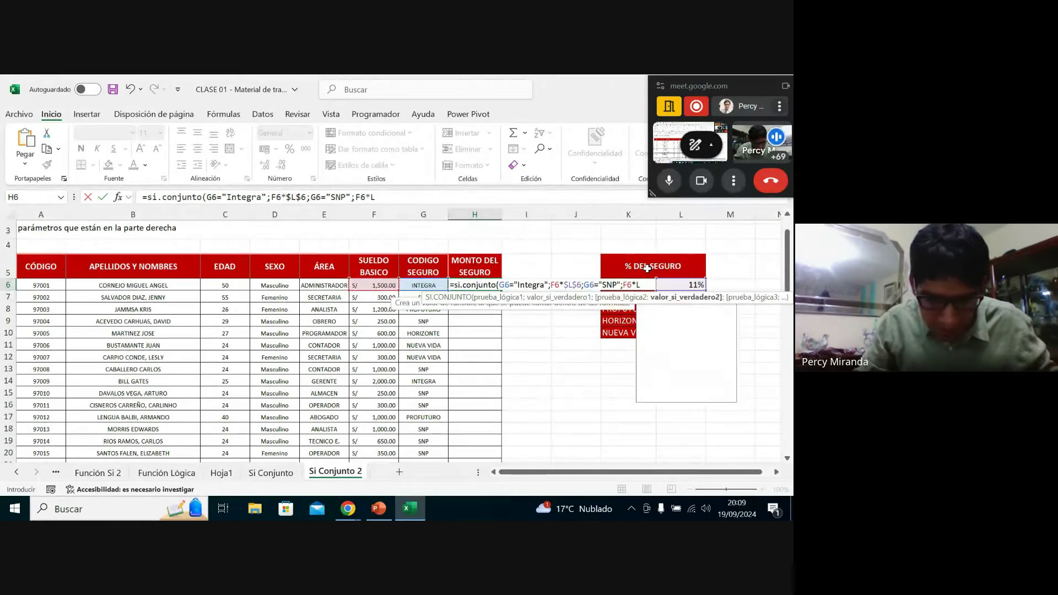
type("7$")
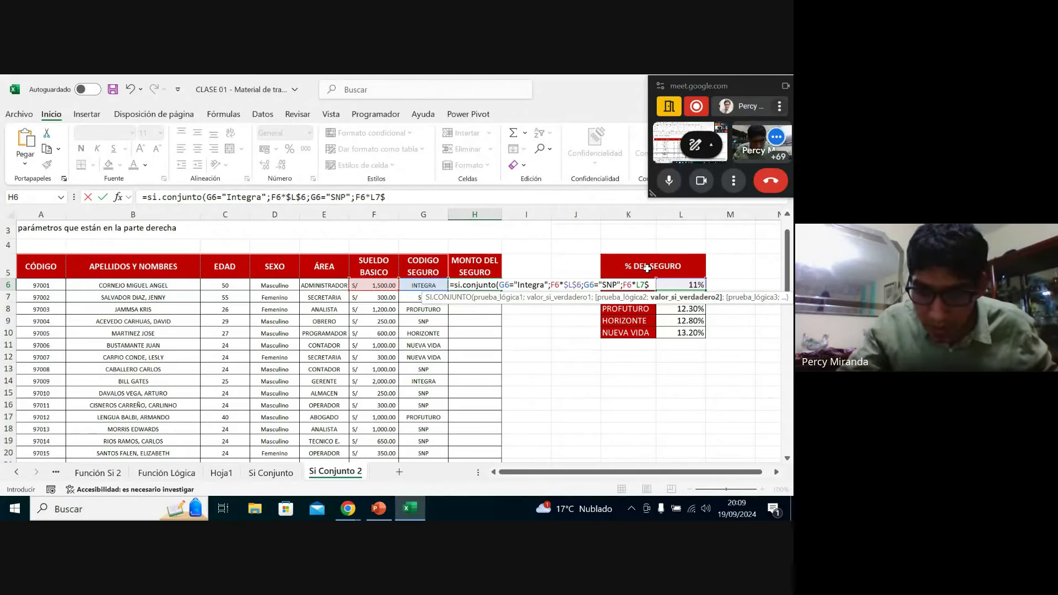
key("BackSpace")
key("F4")
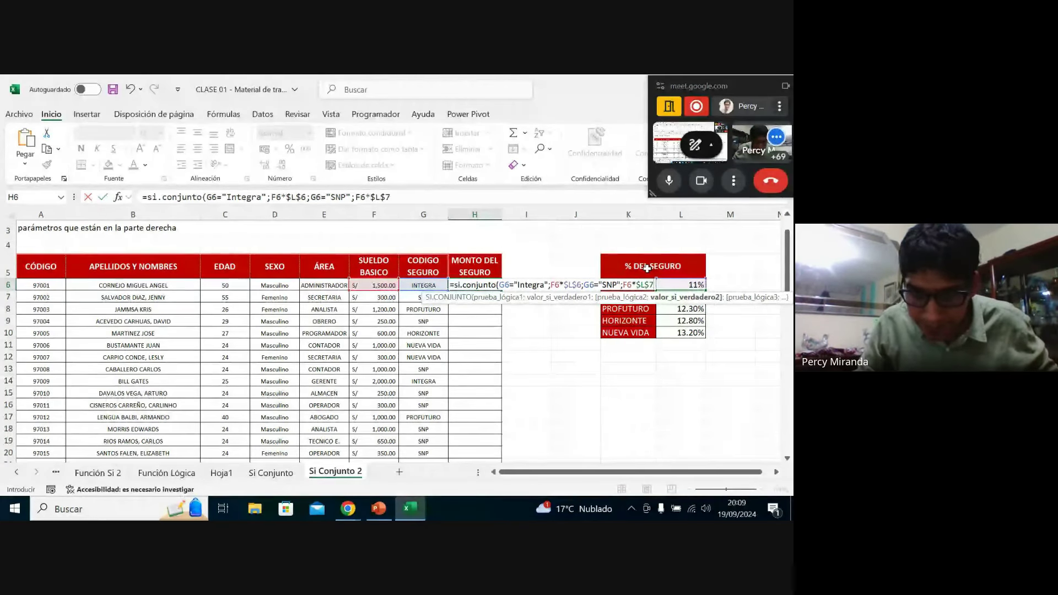
type(";")
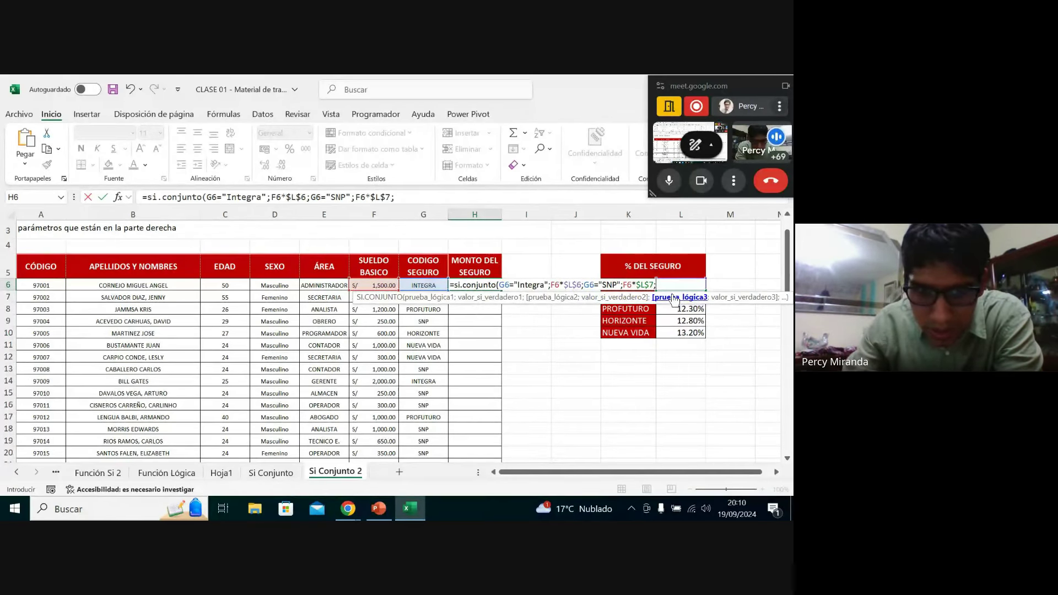
Add the Profuturo case: G6="Profuturo" returns F6*$L$8.
left_click(428, 285)
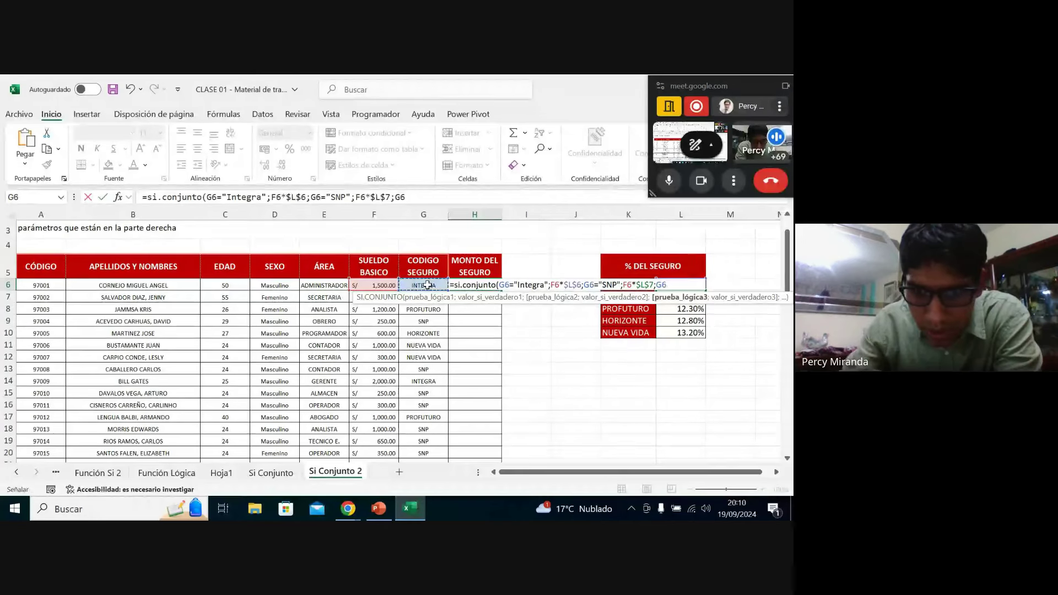
type("=\"pRO")
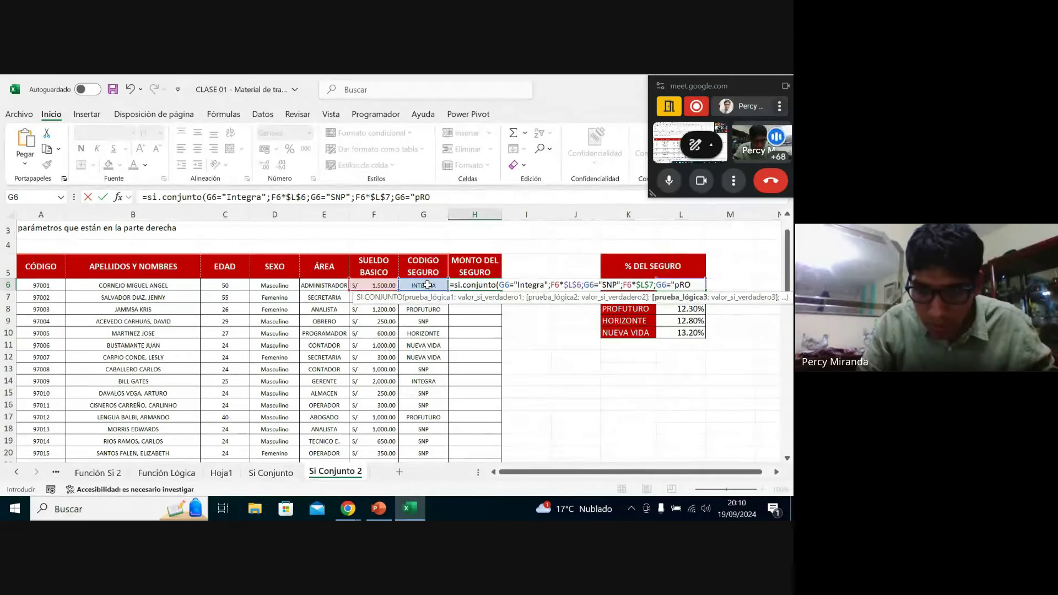
key("BackSpace")
key("BackSpace")
key("BackSpace")
type("Profu")
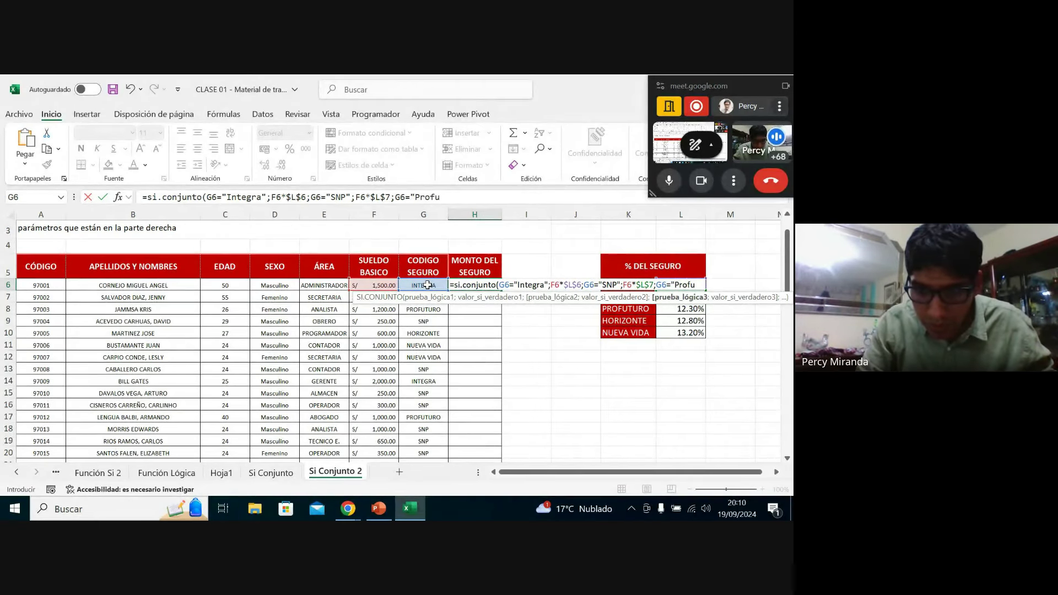
type("turo\";")
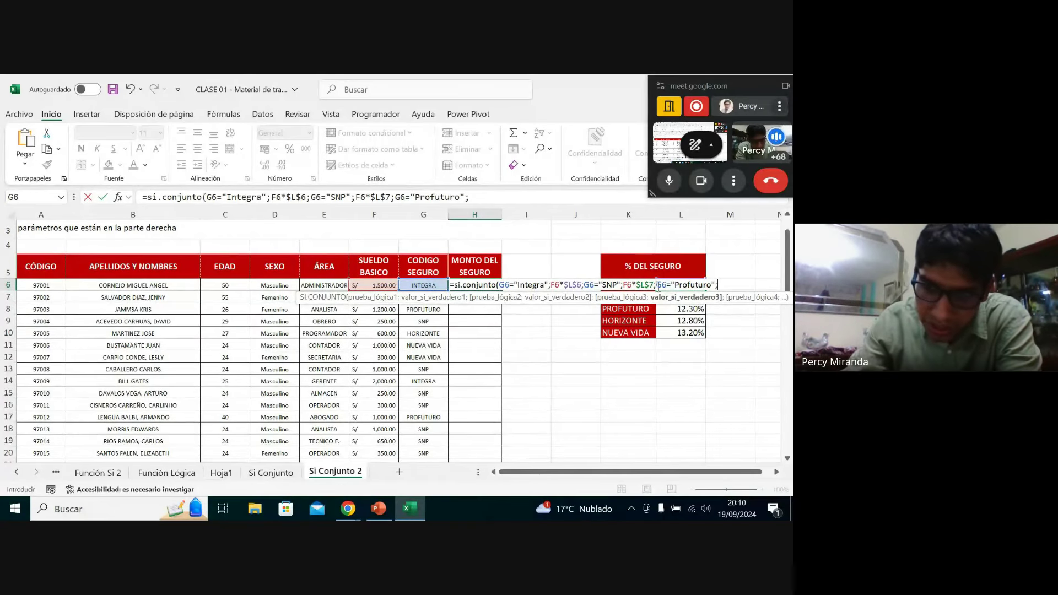
left_click(367, 285)
type("*")
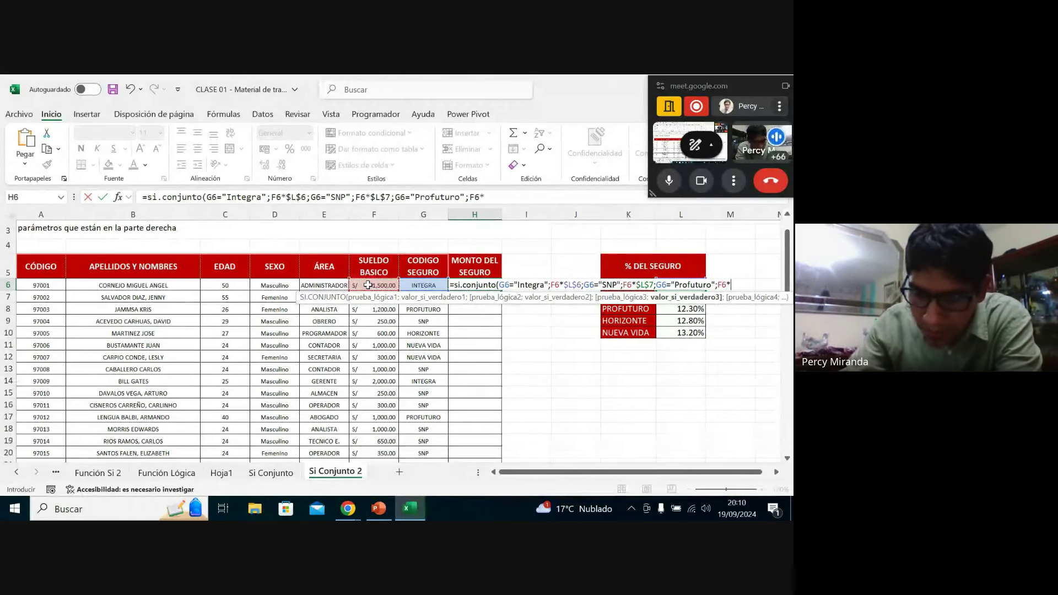
left_click(678, 310)
key("F4")
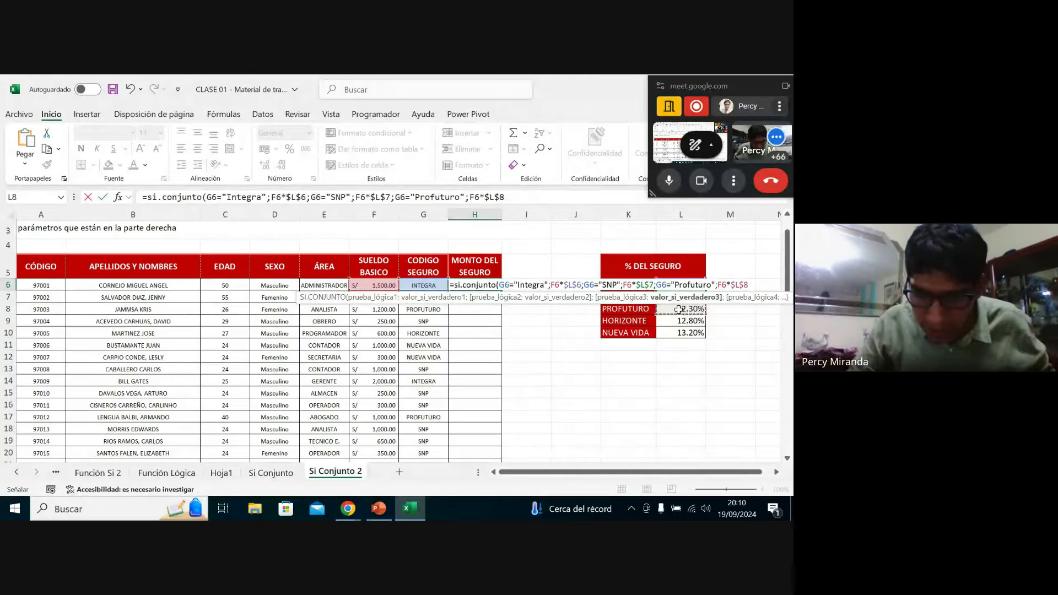
type(";")
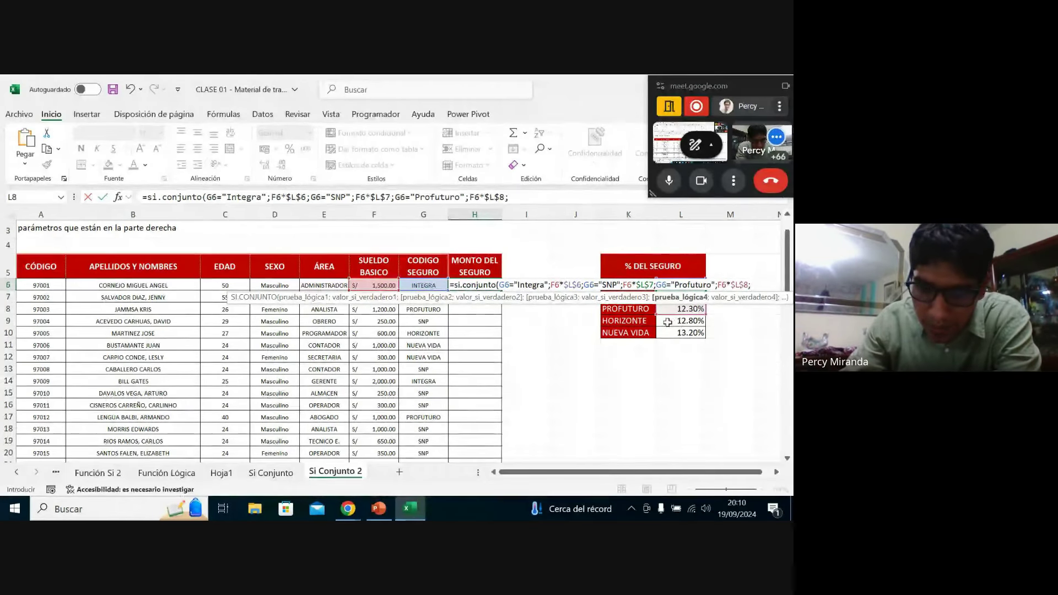
Add the Horizonte case: G6="Horizonte" returns F6 times the L9 rate.
left_click(431, 283)
type("=\"Ho")
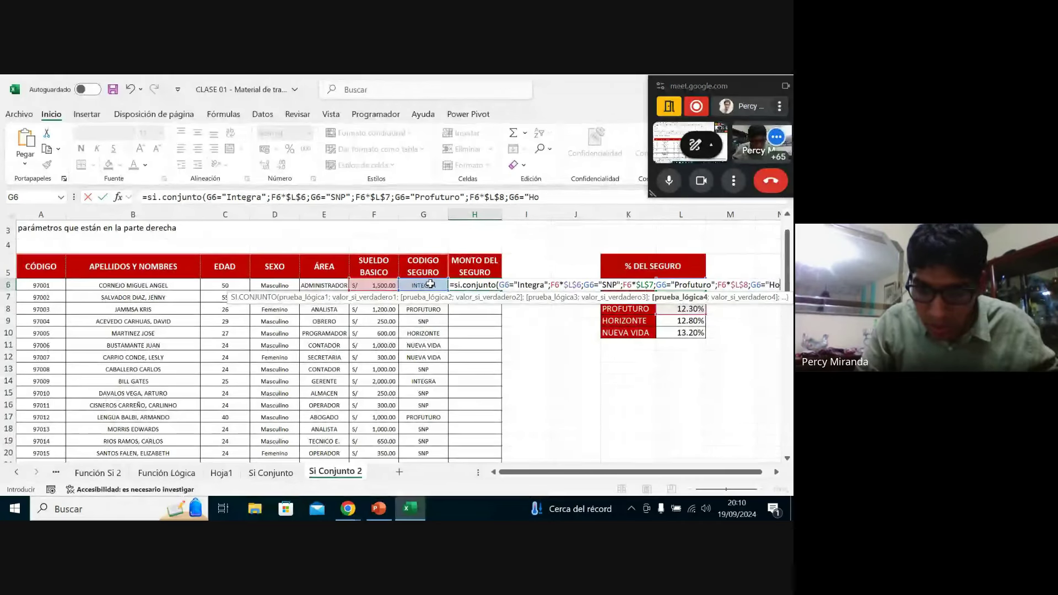
type("rizonte\"")
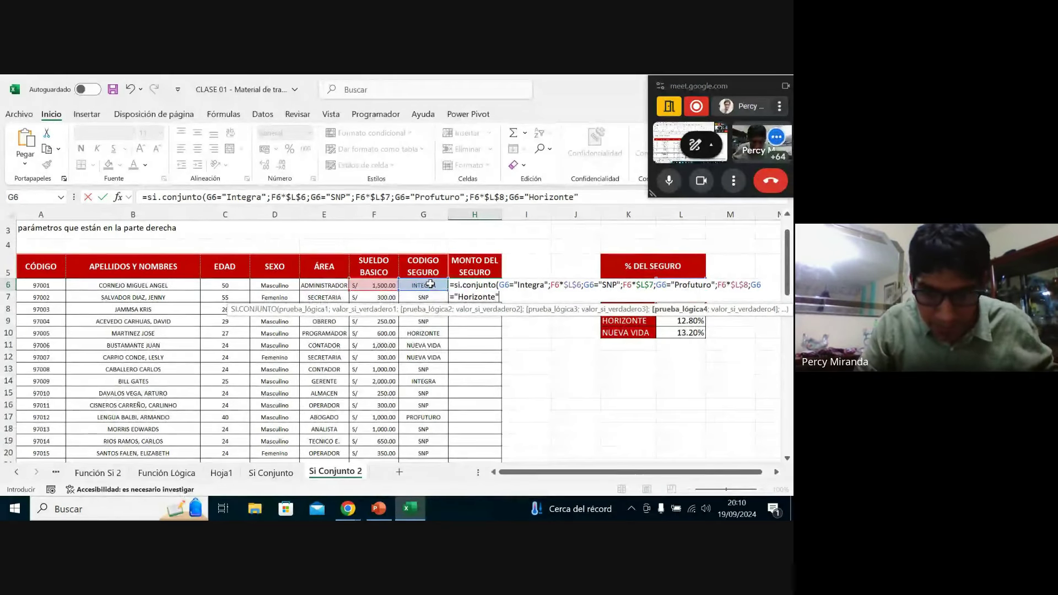
type(";")
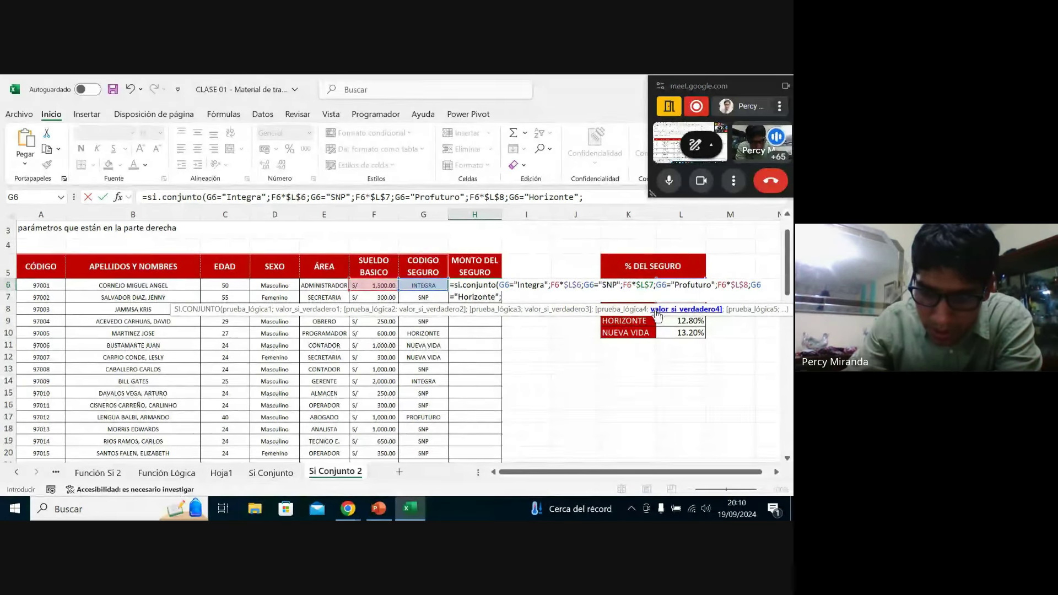
left_click(384, 285)
type("*")
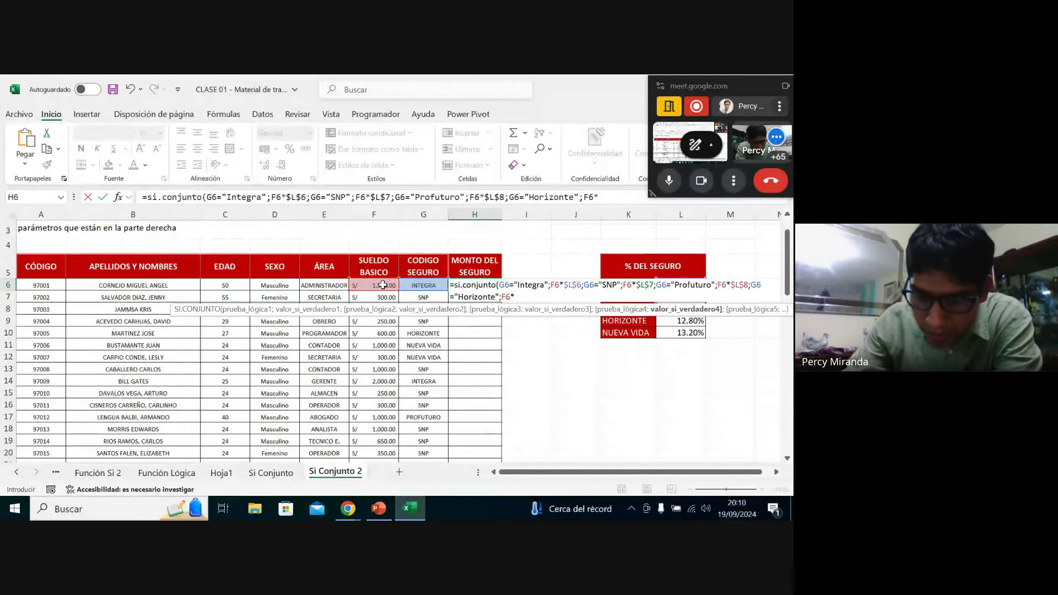
left_click(685, 321)
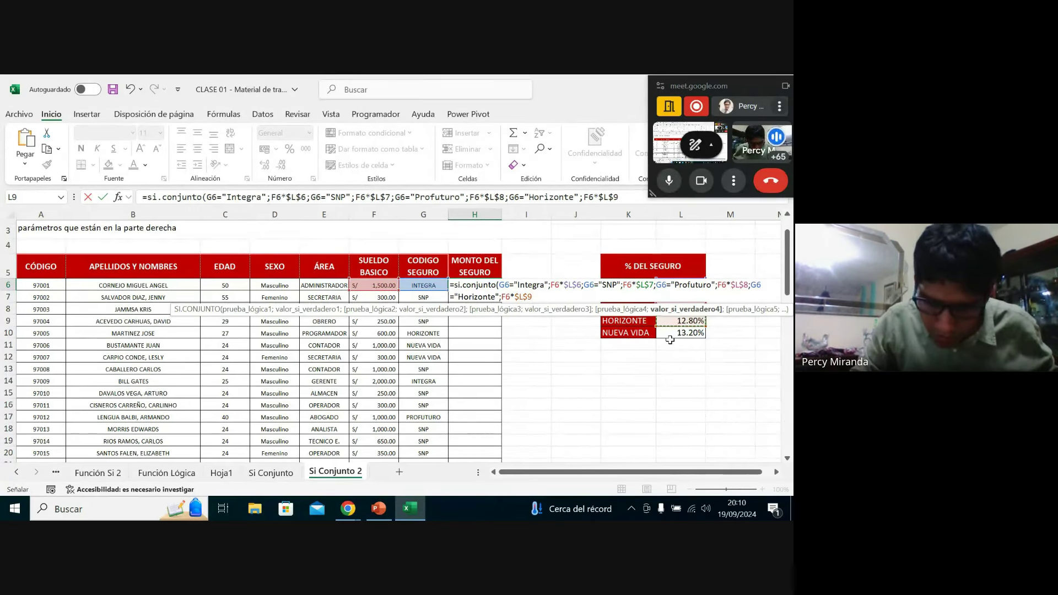
type(";")
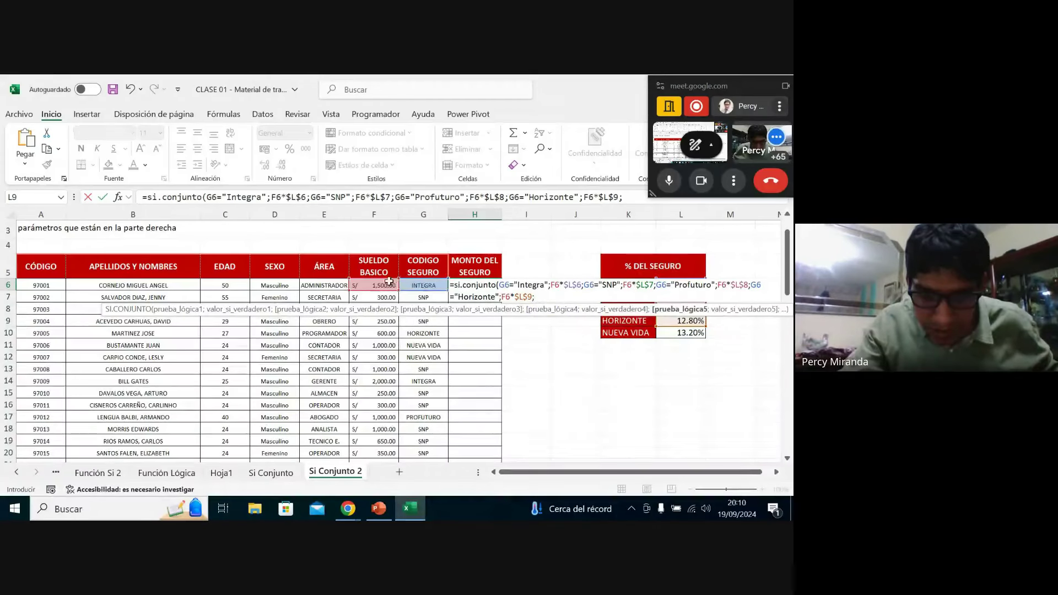
Add the Nueva vida case with F6*$L$10, close the parenthesis and enter the formula.
left_click(376, 285)
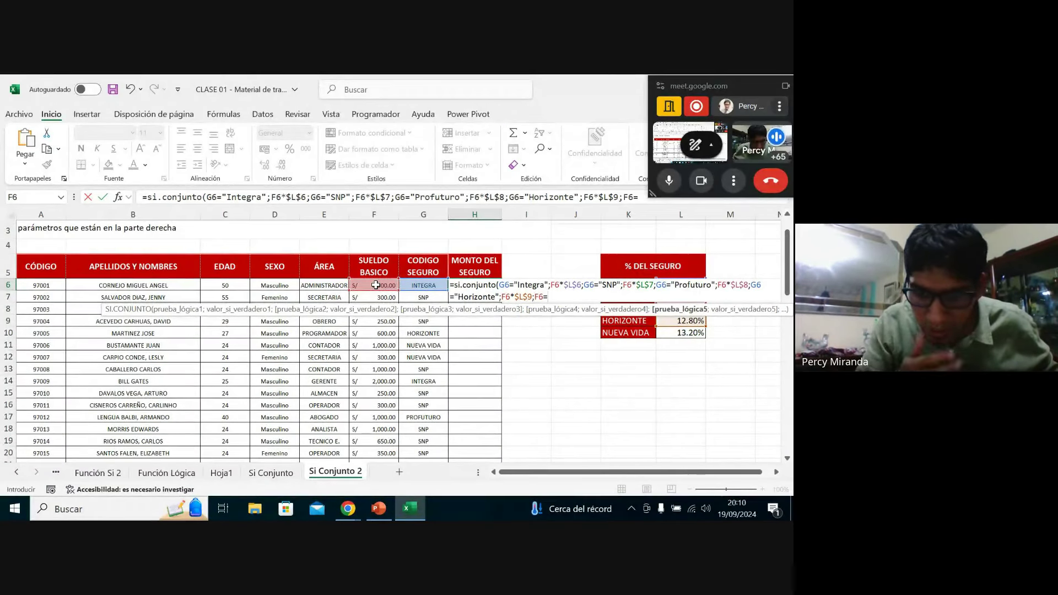
type("=")
key("BackSpace")
key("BackSpace")
key("BackSpace")
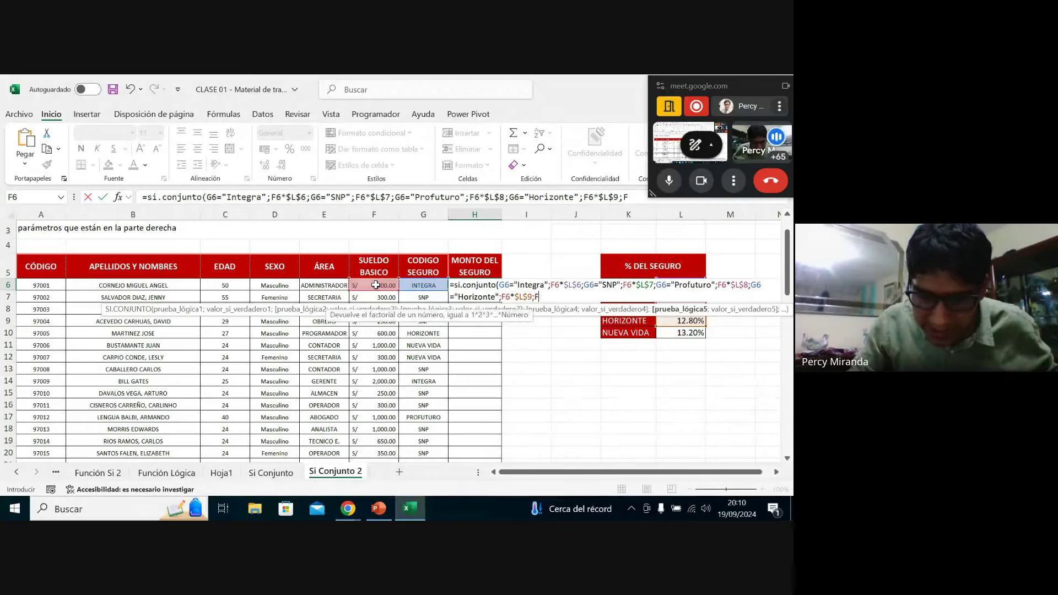
type("g6=\"Nuev")
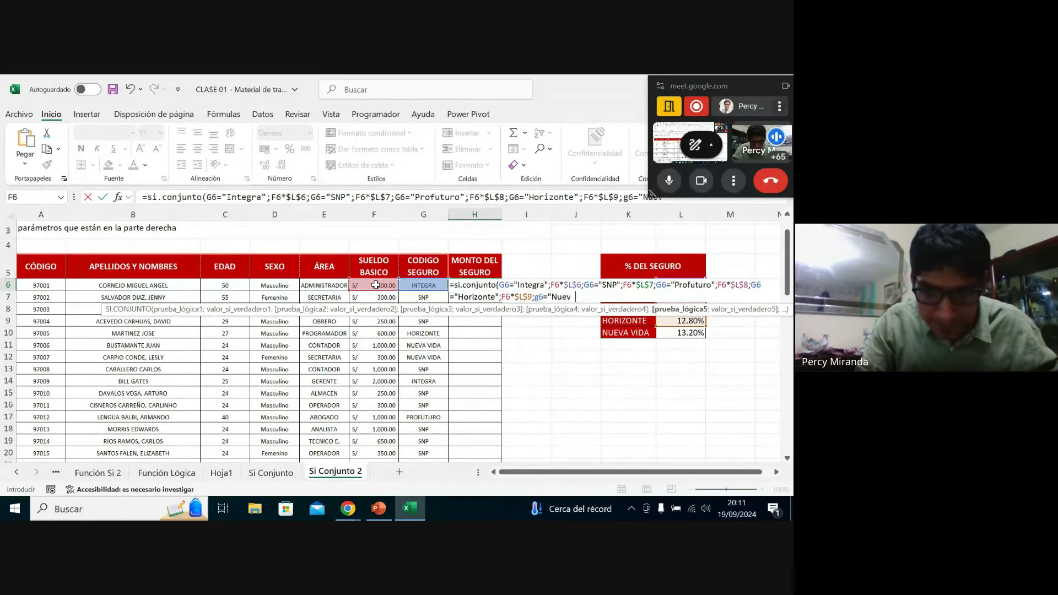
type("a vida")
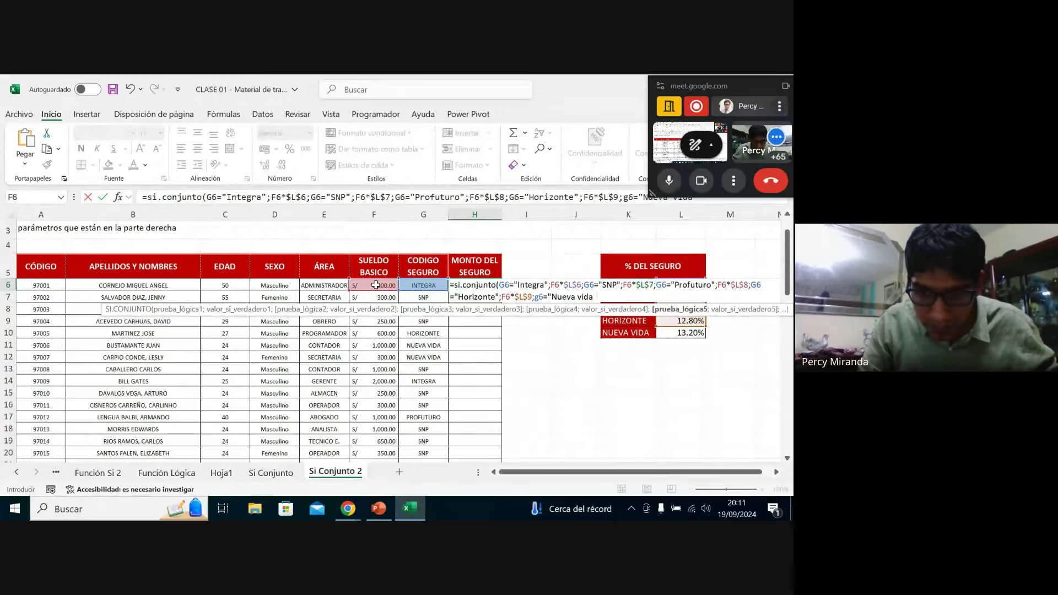
type(";")
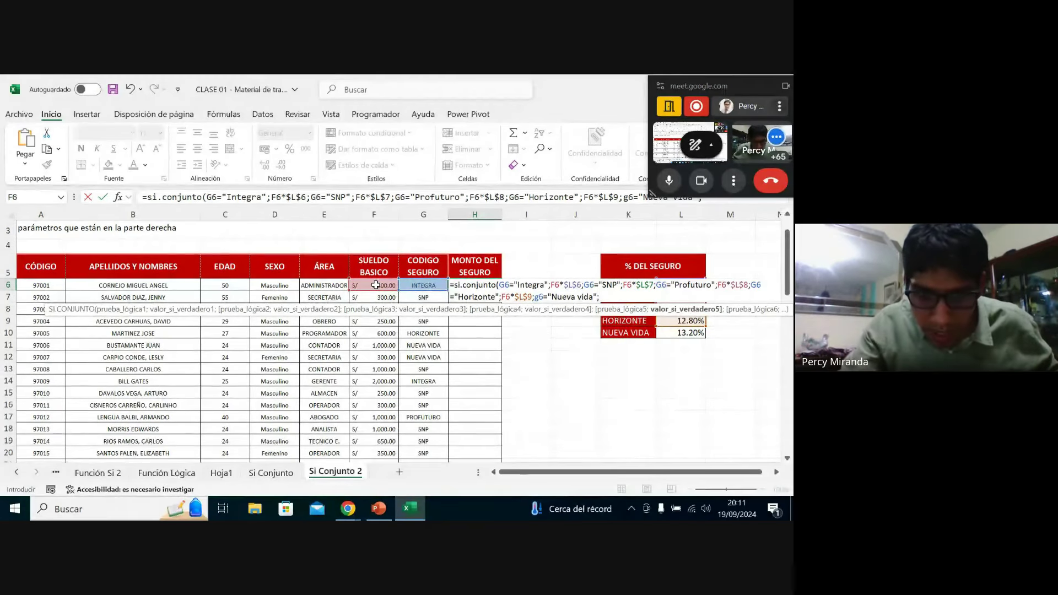
left_click(386, 286)
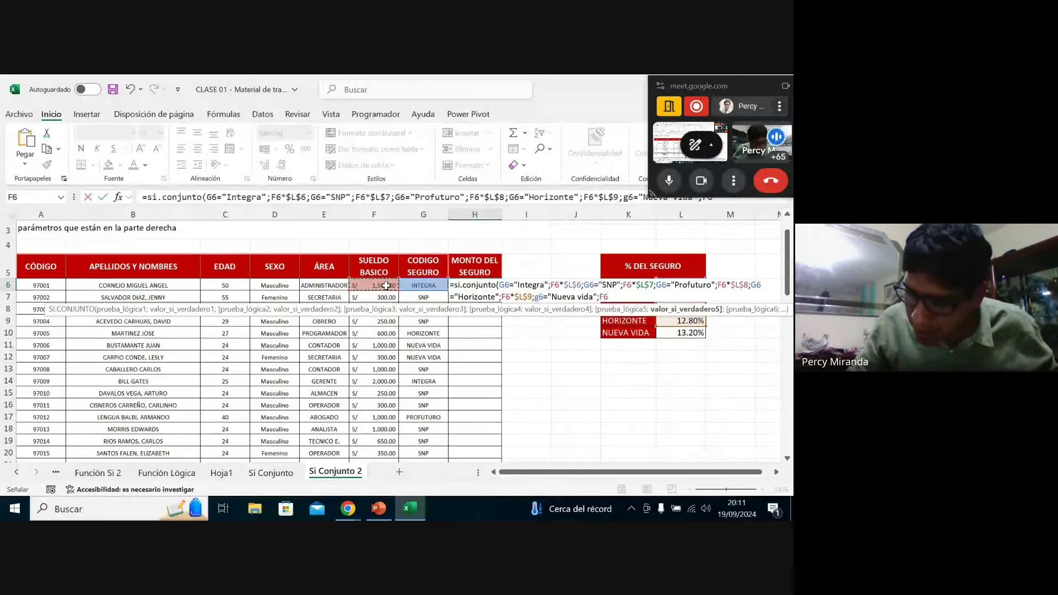
type("*")
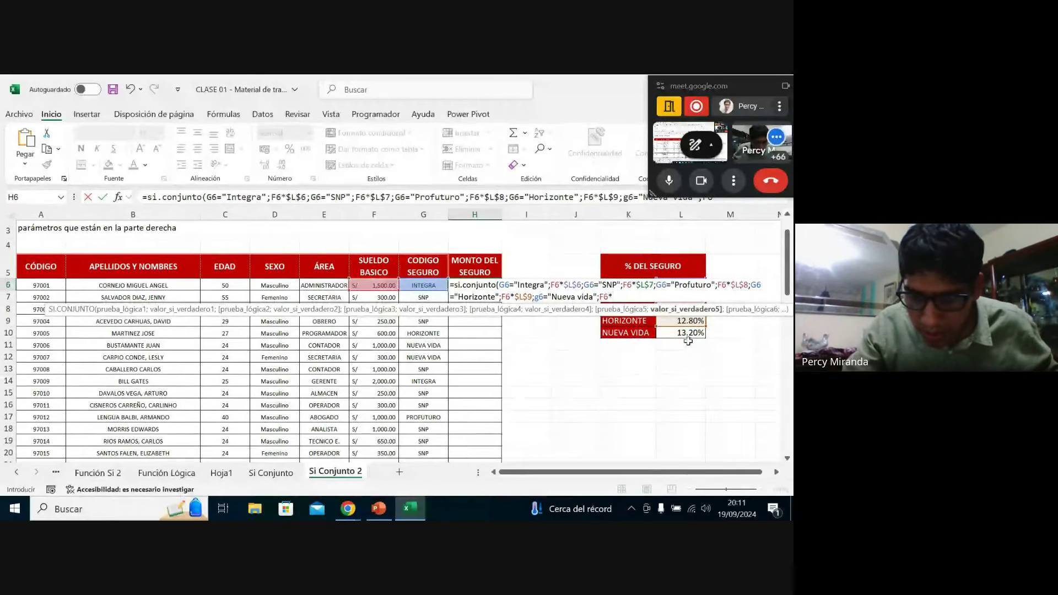
left_click(686, 335)
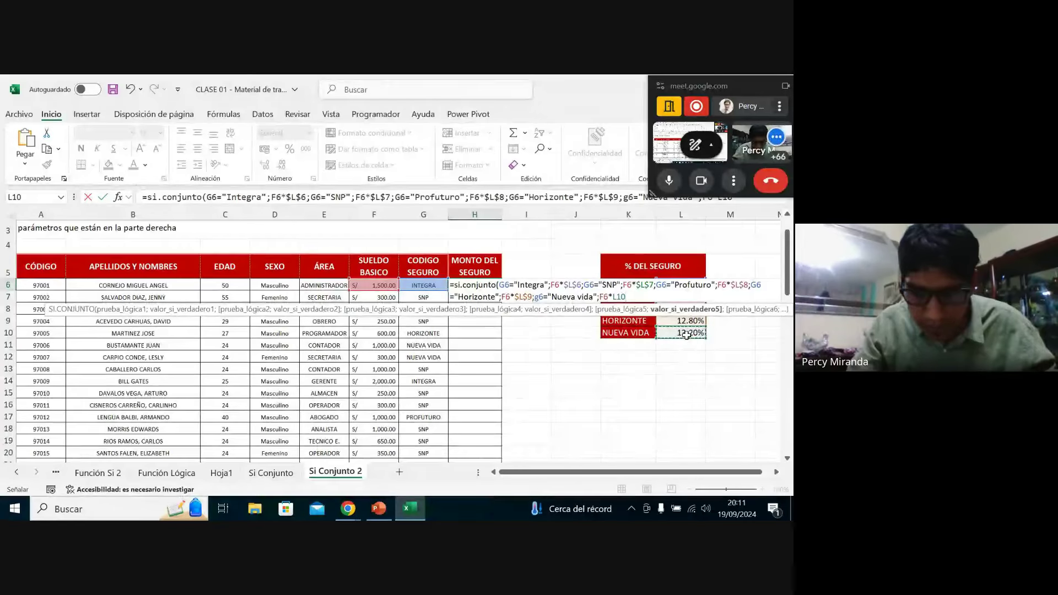
key("F4")
type(")")
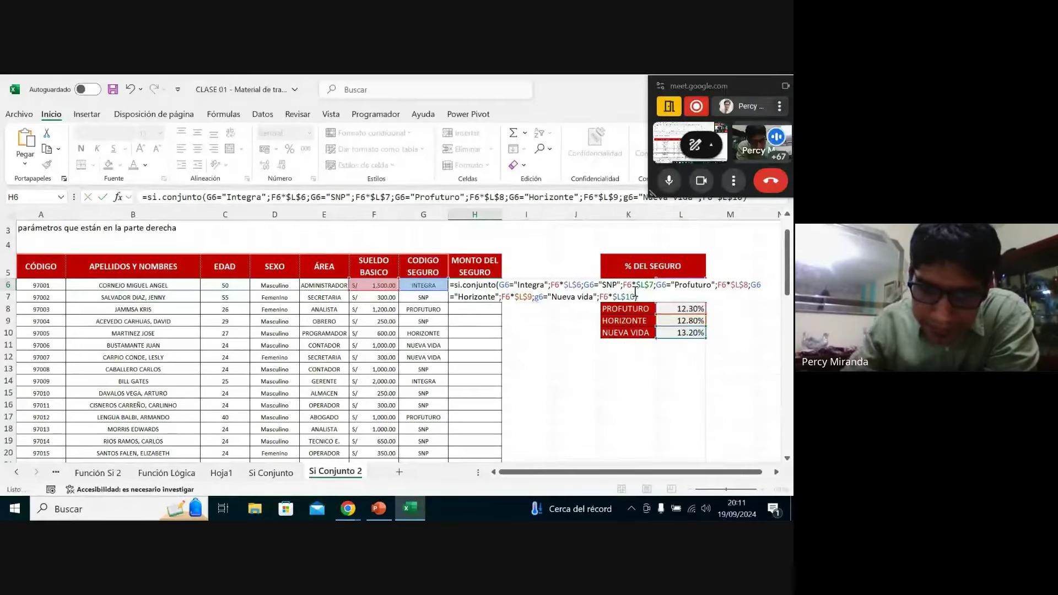
key("ctrl+Return")
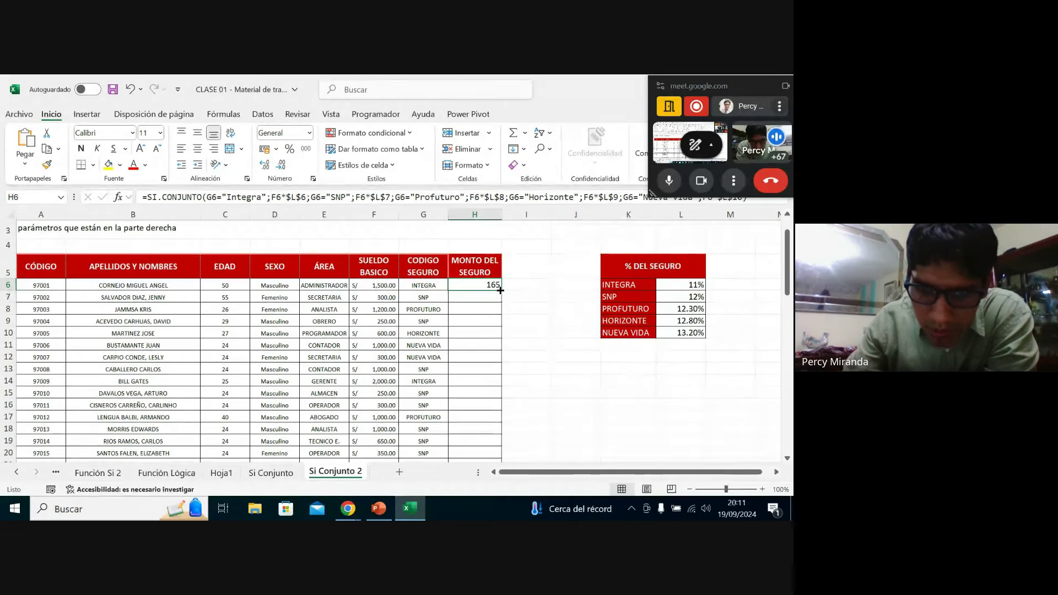
Fill the H6 formula down column H, centred and in S/ accounting format.
double_click(500, 291)
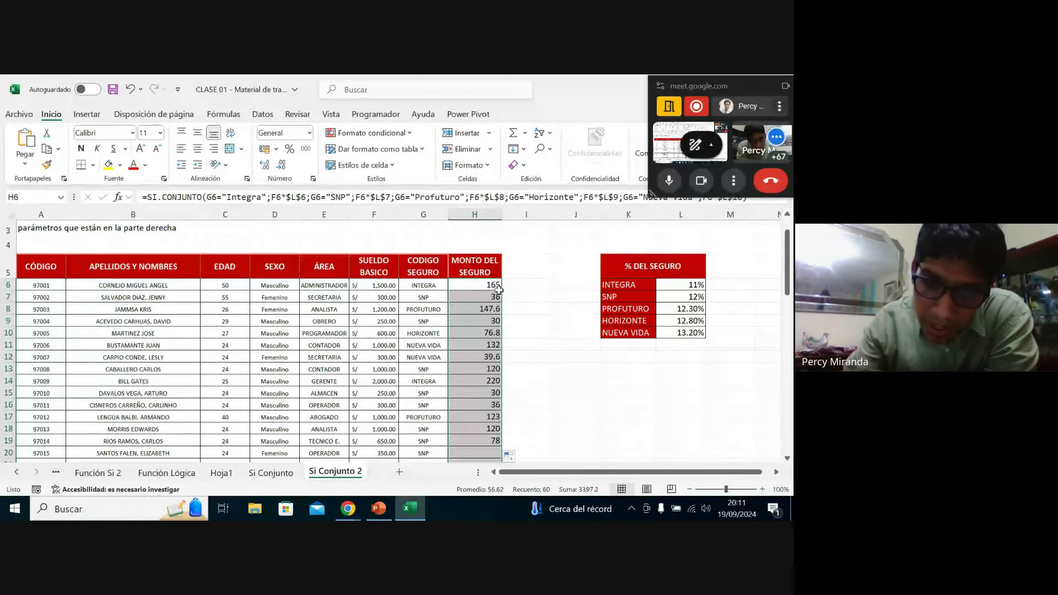
left_click_drag(677, 284, 681, 332)
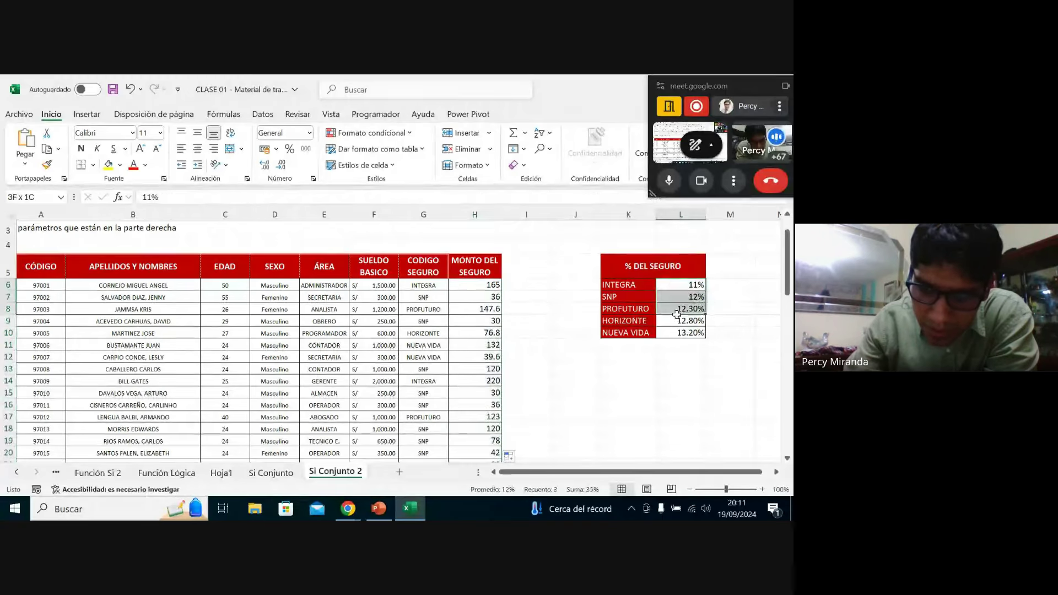
left_click(501, 291)
double_click(501, 290)
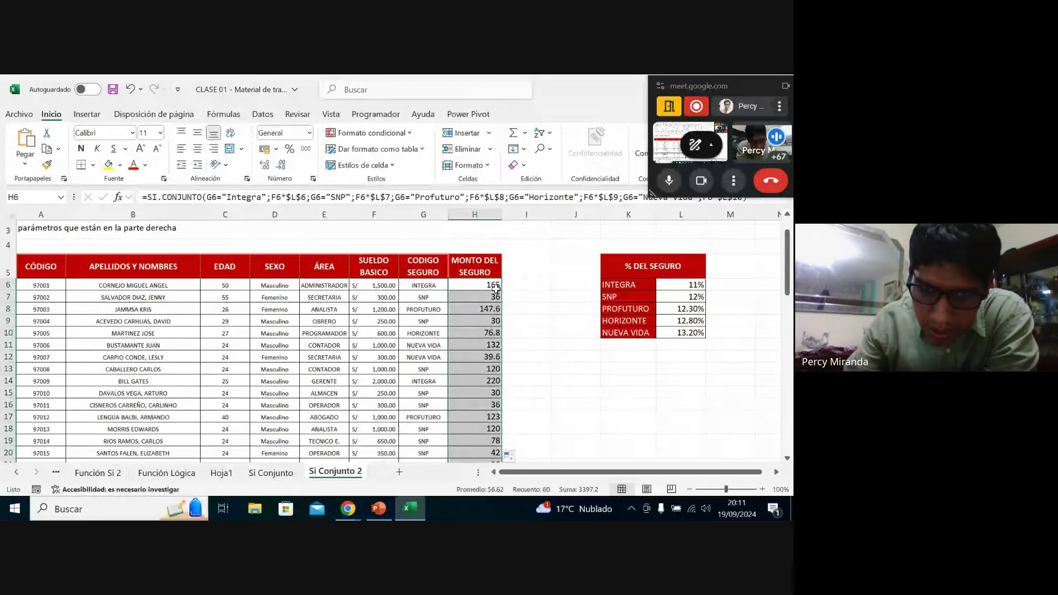
left_click(197, 150)
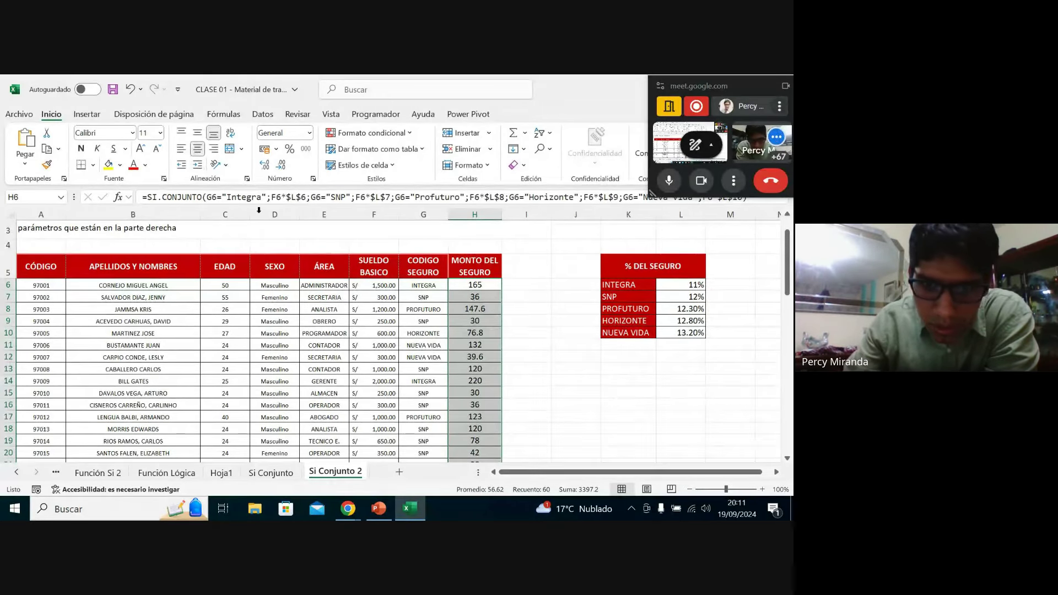
left_click(276, 149)
left_click(281, 166)
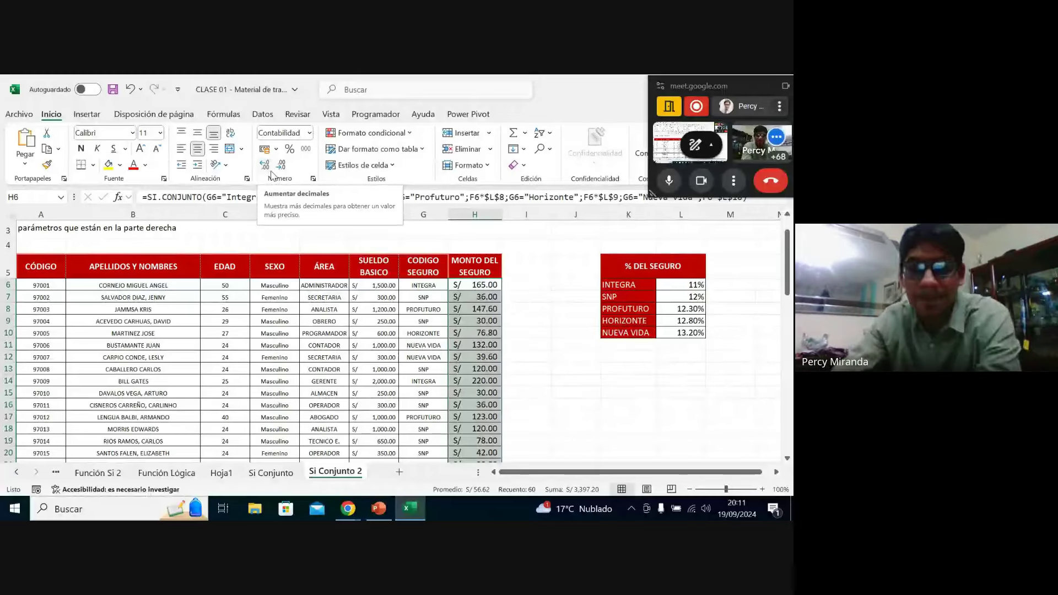
Copy the H6 formula text and switch to the Google Meet call.
left_click(475, 285)
double_click(475, 285)
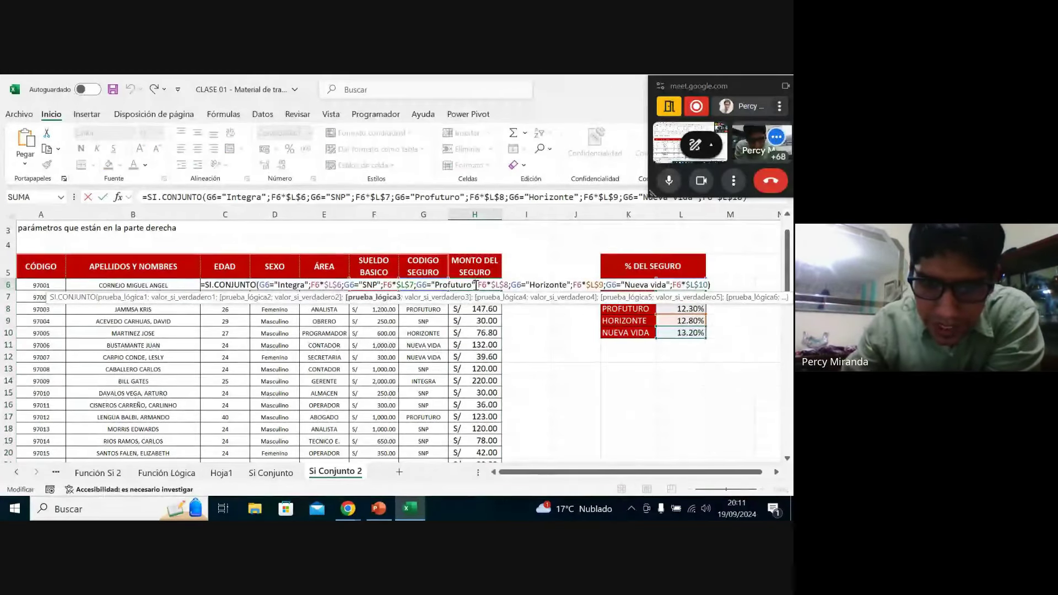
right_click(333, 285)
left_click(365, 313)
mouse_move(348, 509)
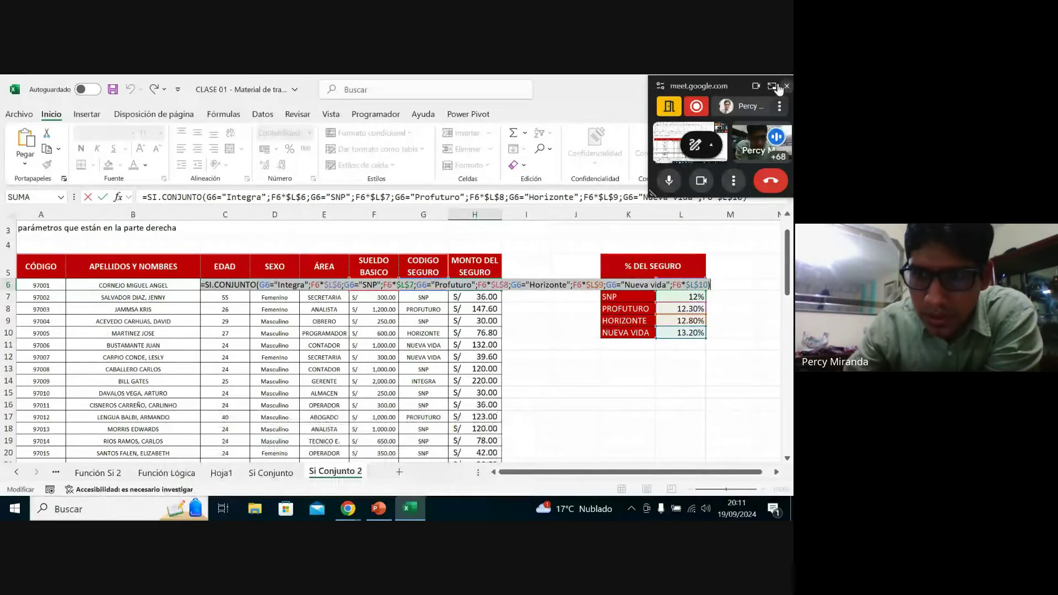
left_click(772, 86)
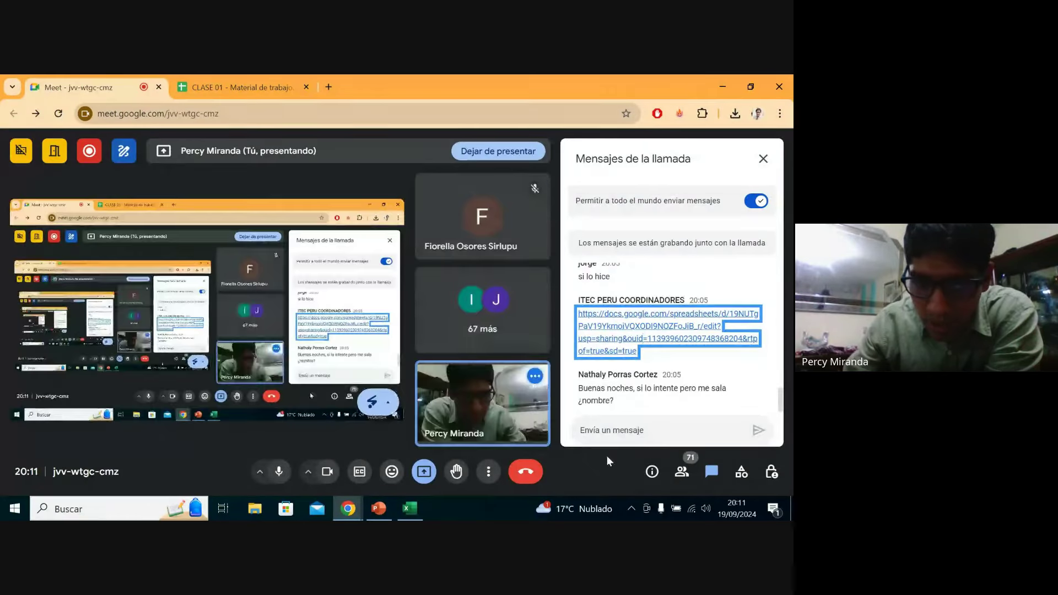
Send the copied H6 formula as a Meet chat message, close the CLASE 01 tab, and return to Excel.
right_click(620, 431)
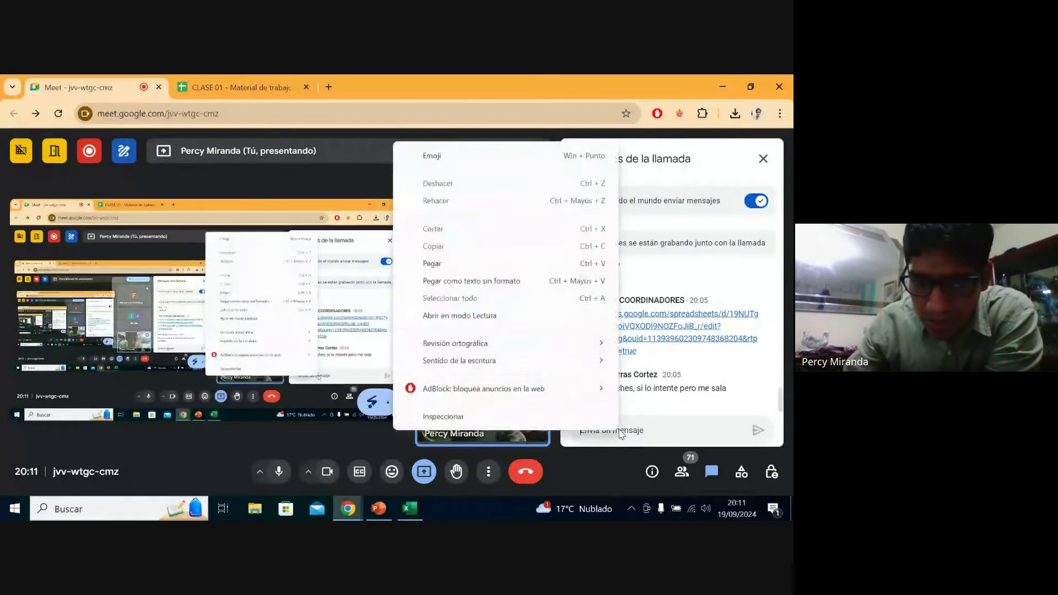
left_click(439, 264)
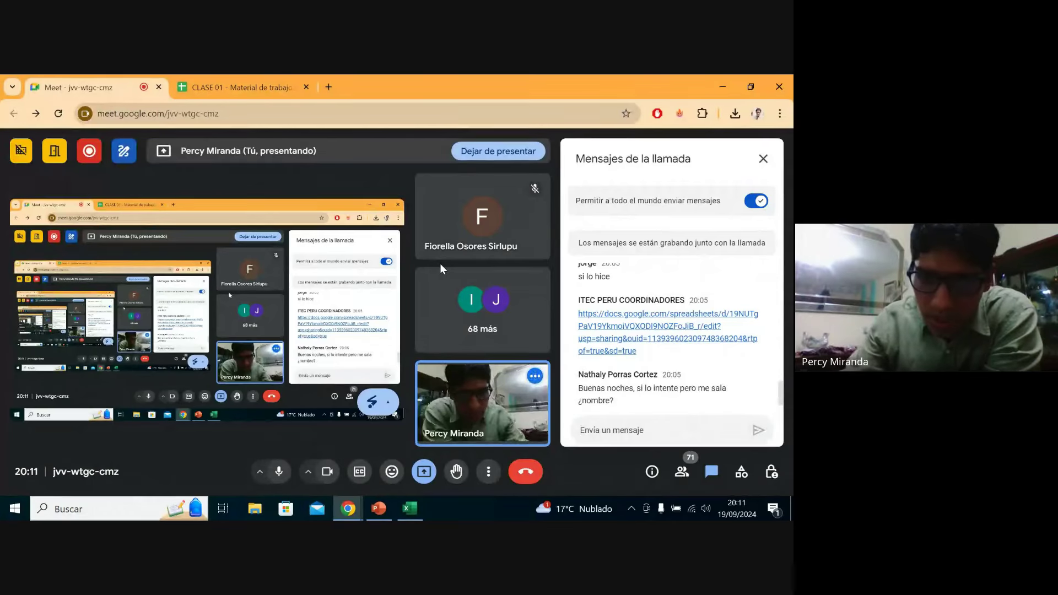
type("=SI.CONJUNTO(G6=\"Integra\";F6*$L$6;G6=\"SNP\";F6*$L$7;G6=\"Profuturo\";F6*$L$8;G6=\"Horizonte\";F6*$L$9;G6=\"Nueva vida\";F6*$L$10)")
key("Return")
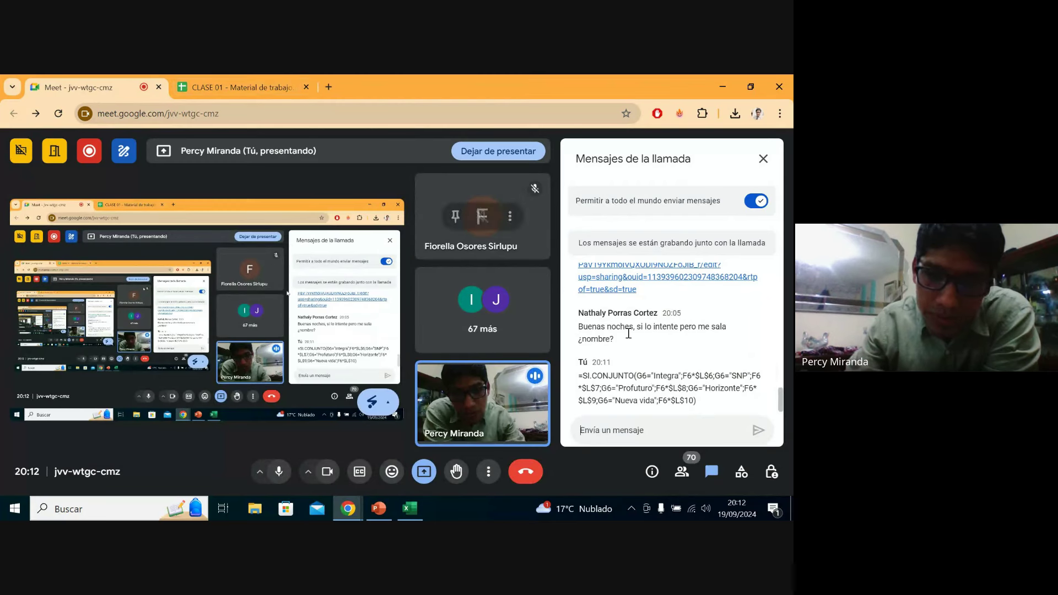
mouse_move(669, 388)
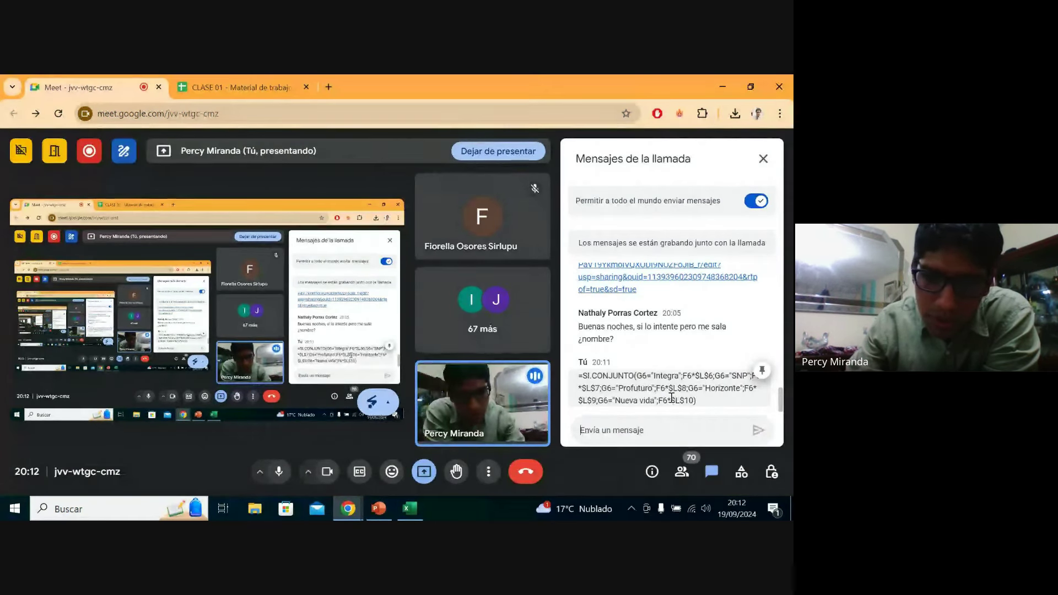
left_click(307, 87)
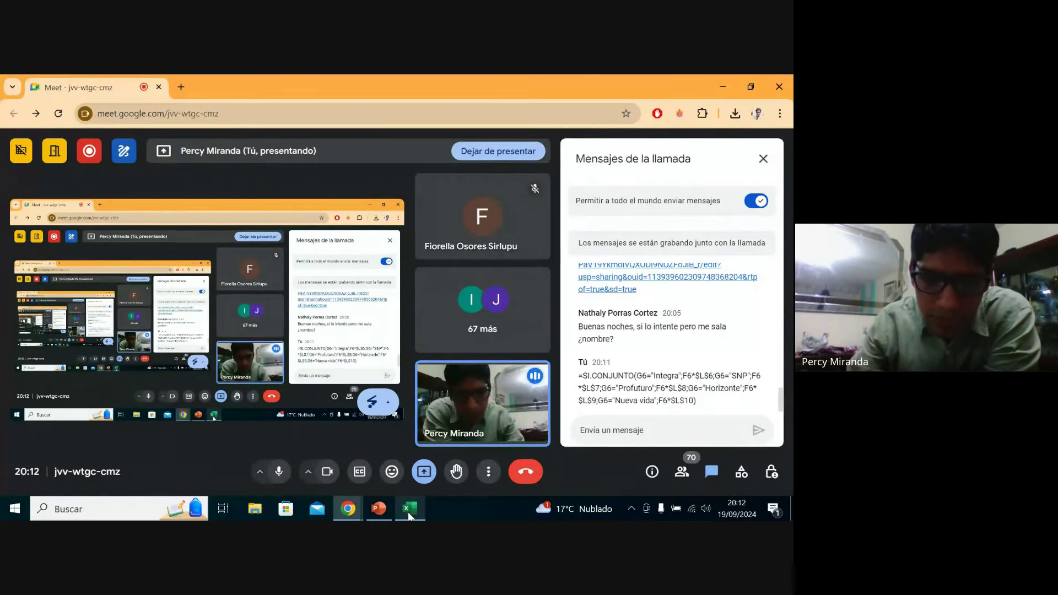
mouse_move(408, 508)
left_click(406, 482)
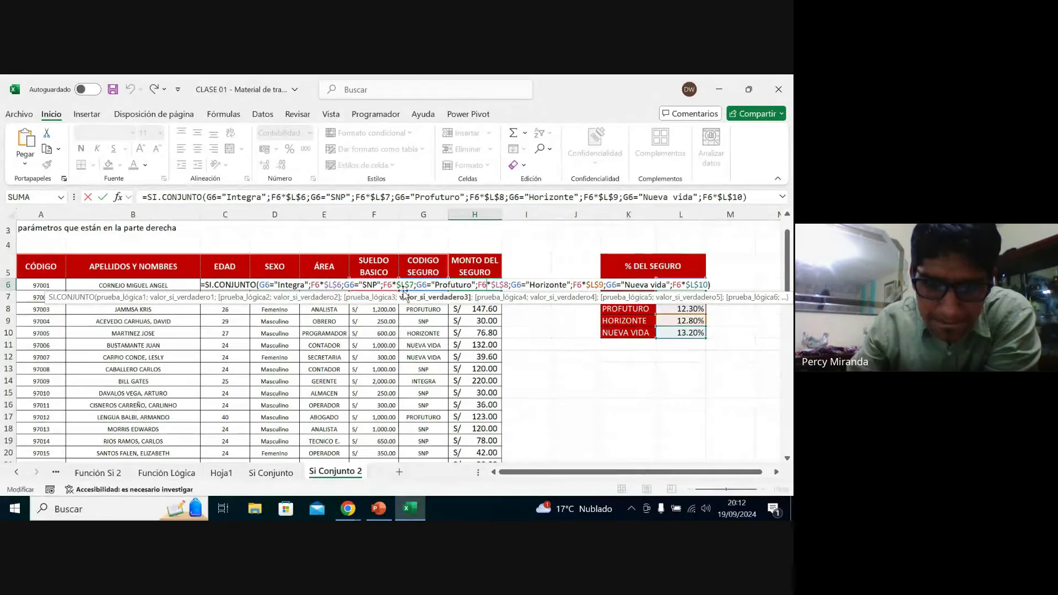
Review the Profuturo arguments and confirm the H6 formula, showing 165.00.
double_click(455, 285)
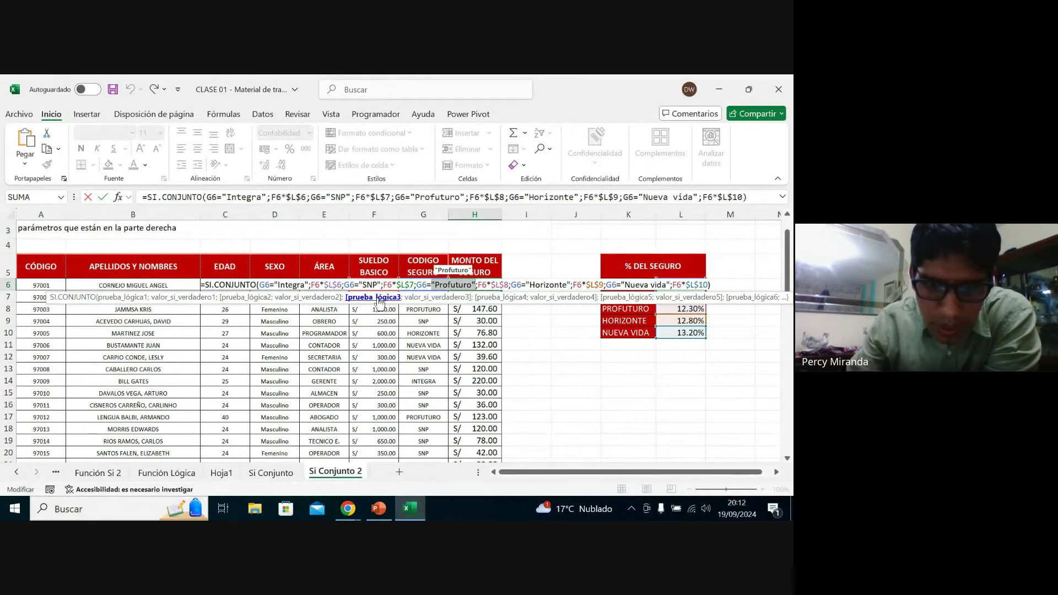
left_click(414, 298)
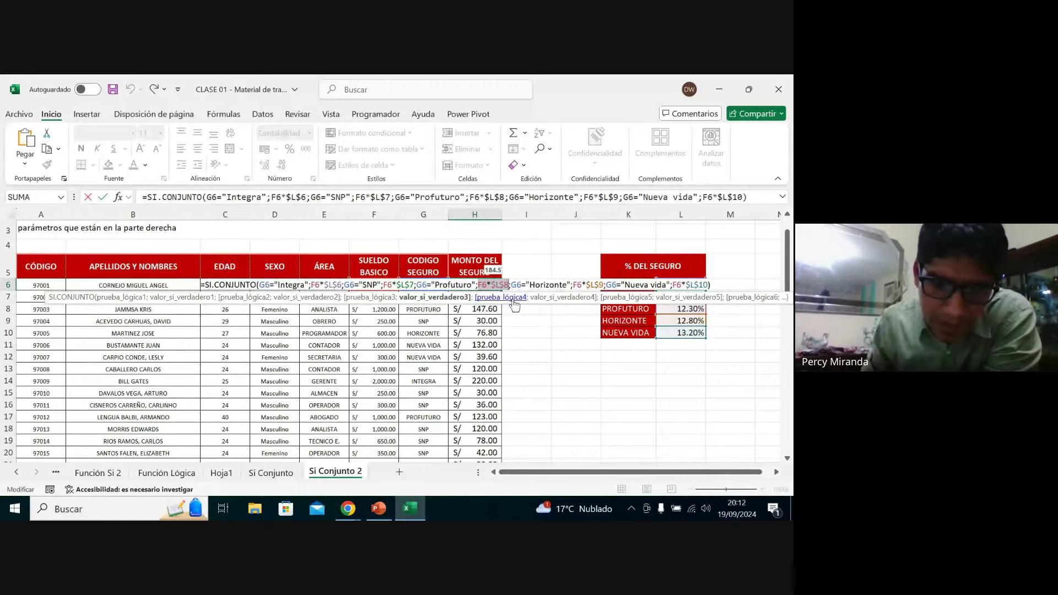
key("Return")
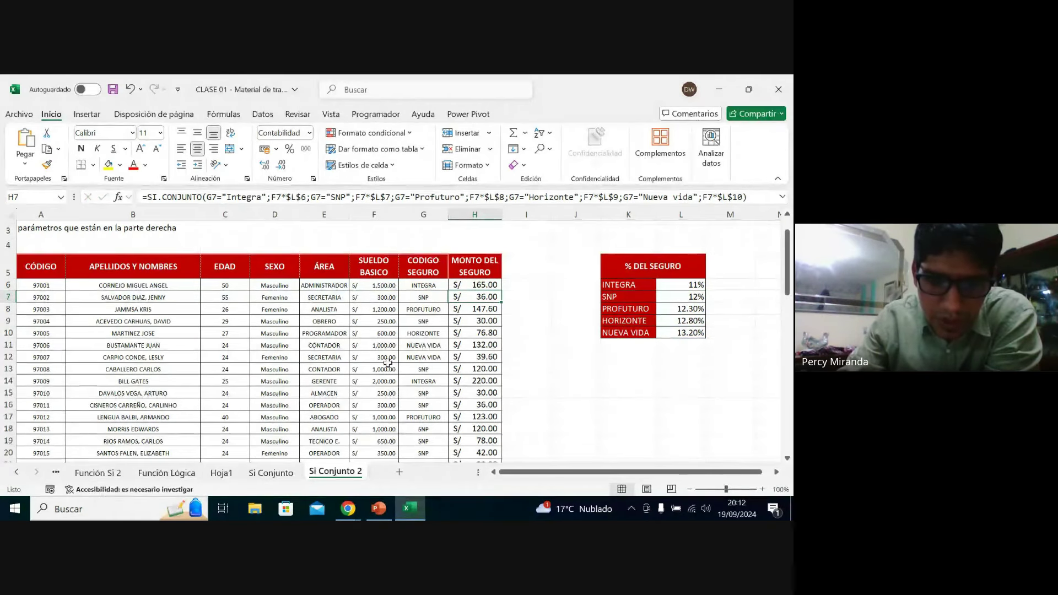
mouse_move(348, 508)
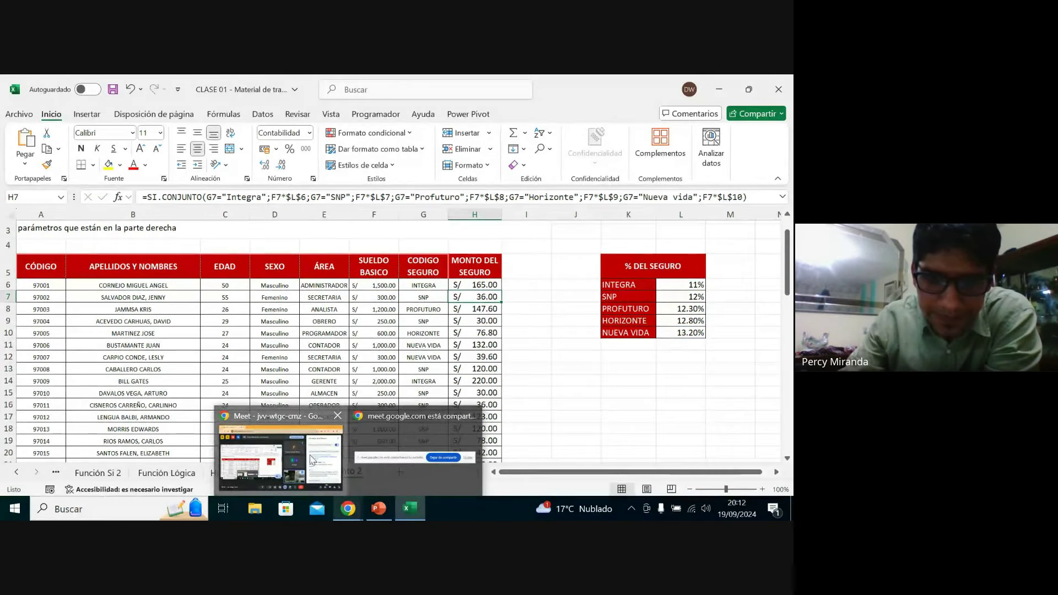
Close the Excel workbook and answer the save prompt.
left_click(310, 459)
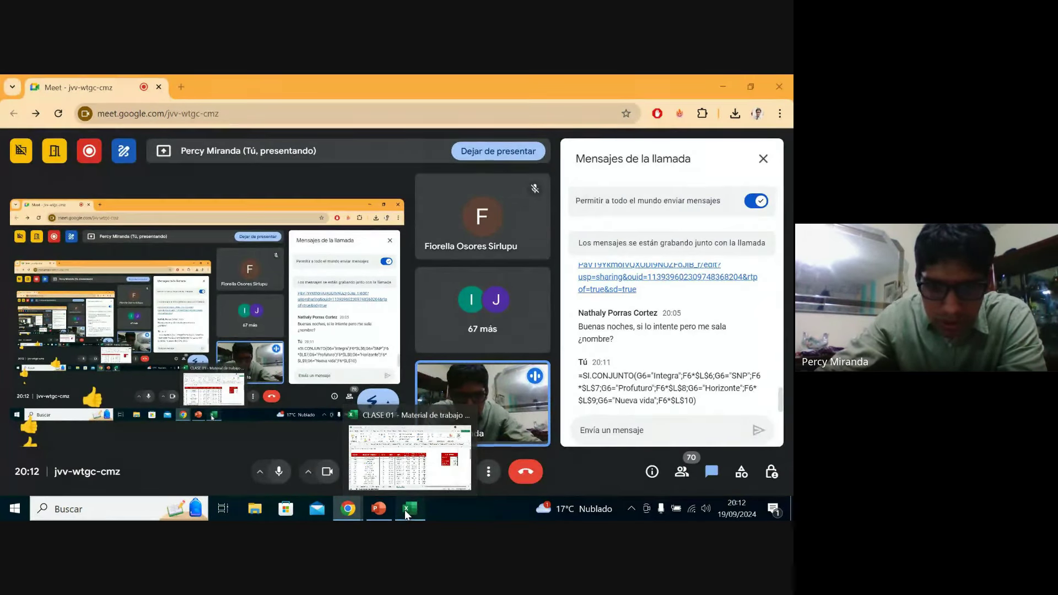
left_click(405, 510)
left_click(440, 456)
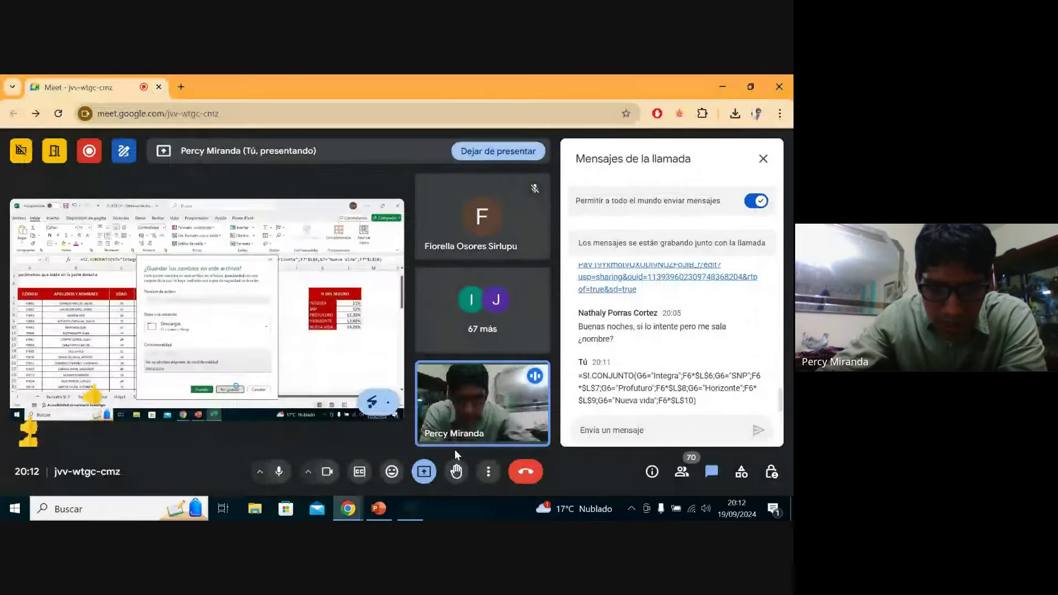
Enable editing on the funciones búsqueda deck and preview slides 3 and 2 before returning to Meet.
left_click(383, 515)
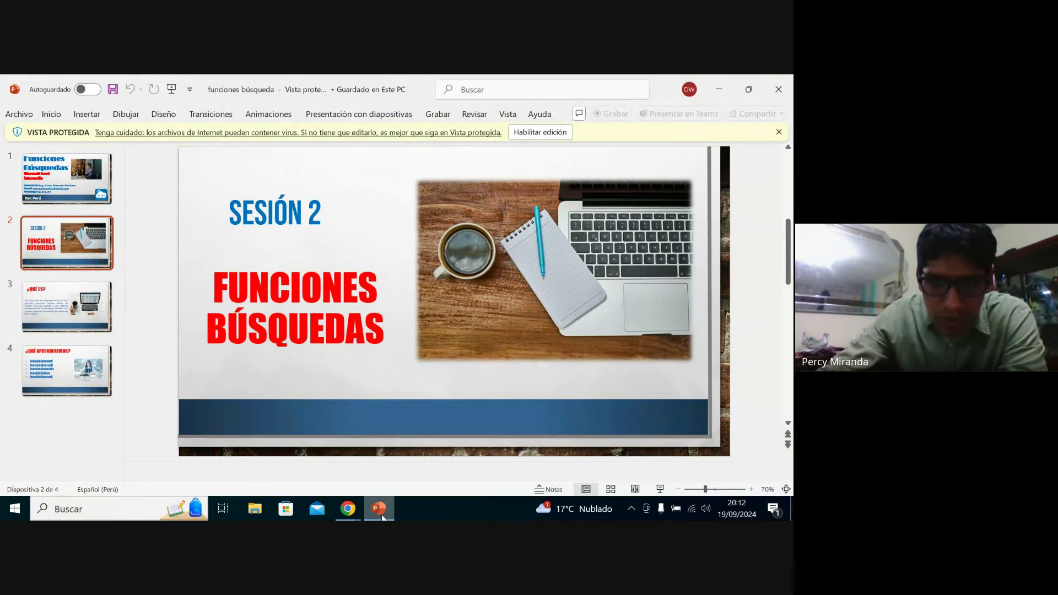
left_click(540, 132)
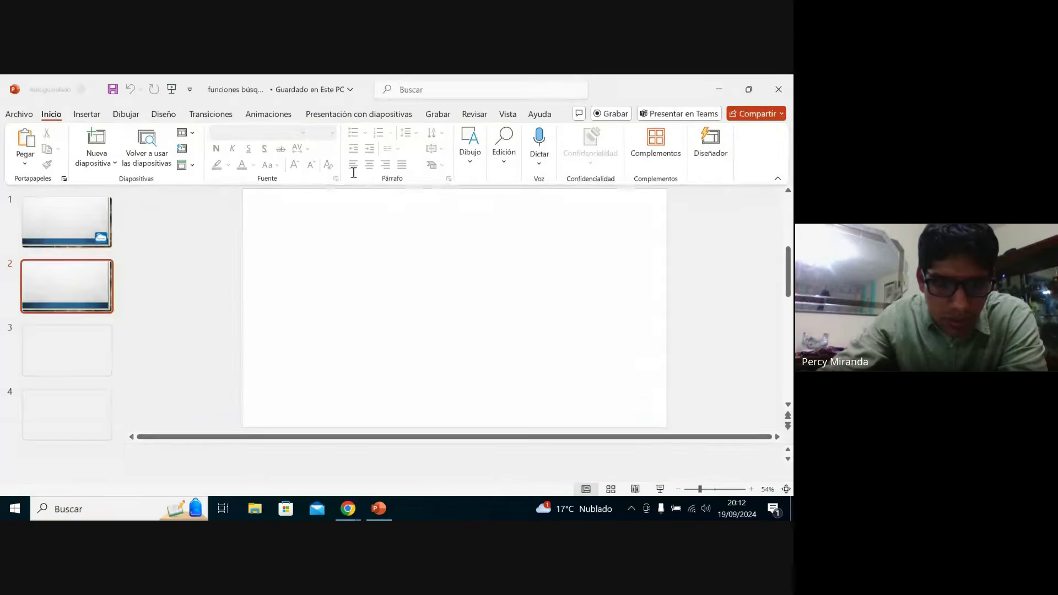
left_click(76, 359)
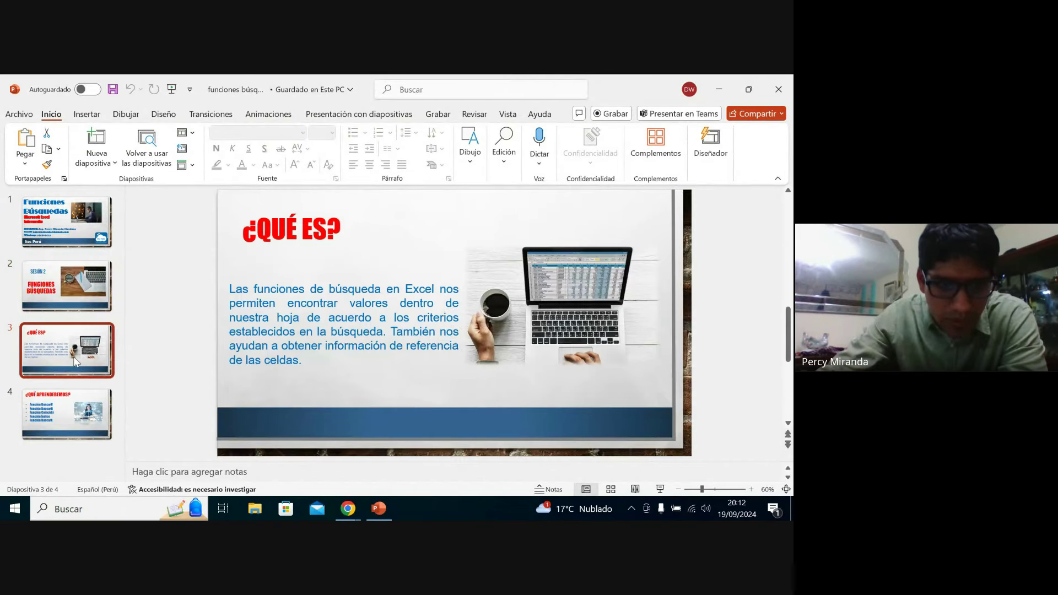
left_click(80, 302)
mouse_move(348, 509)
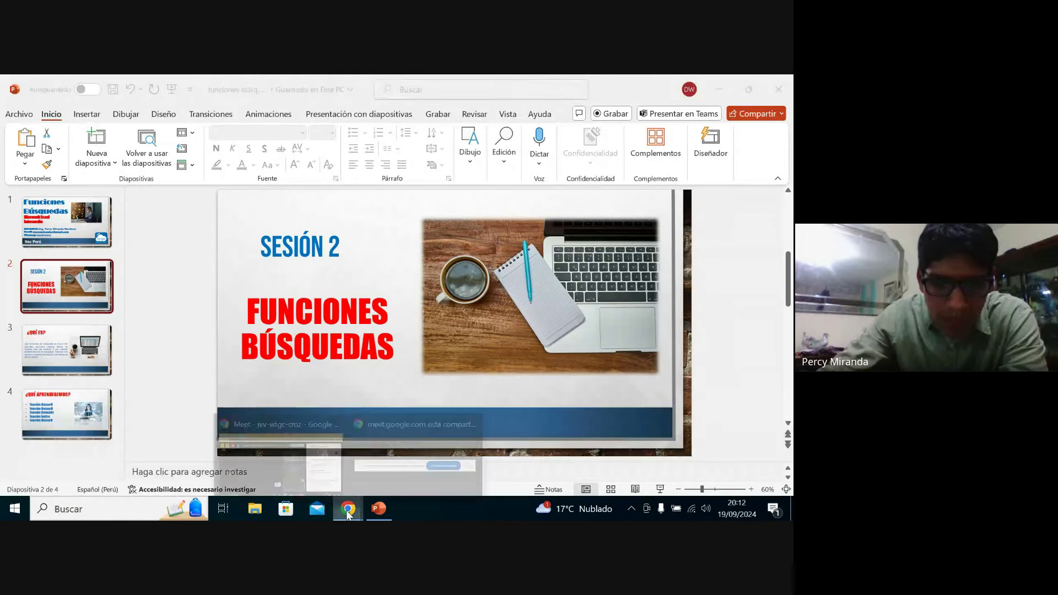
left_click(313, 462)
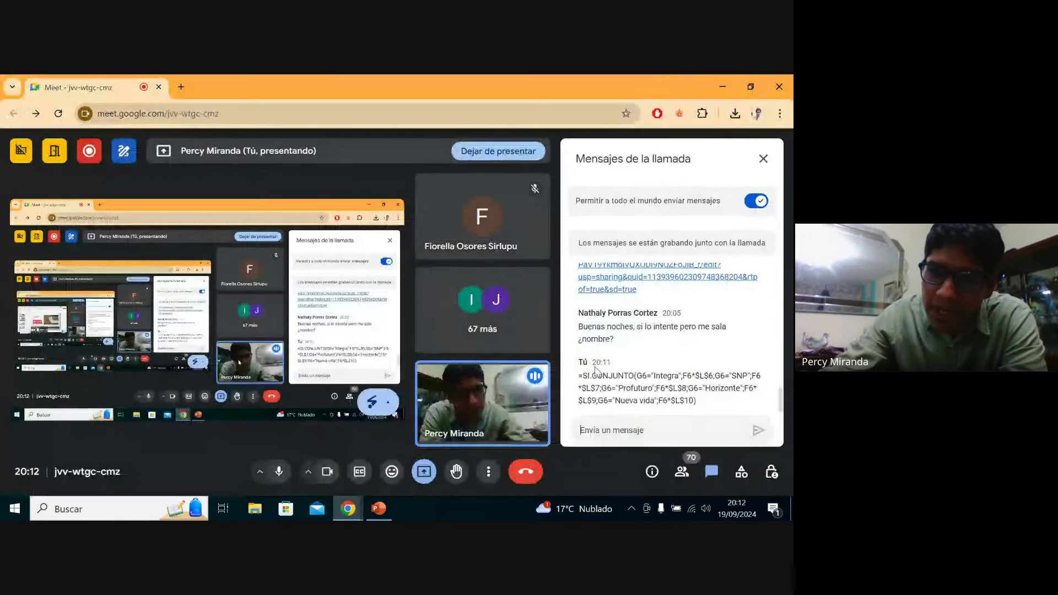
Follow the students' replies in the Meet chat, then return to the funciones búsqueda deck.
left_click(673, 428)
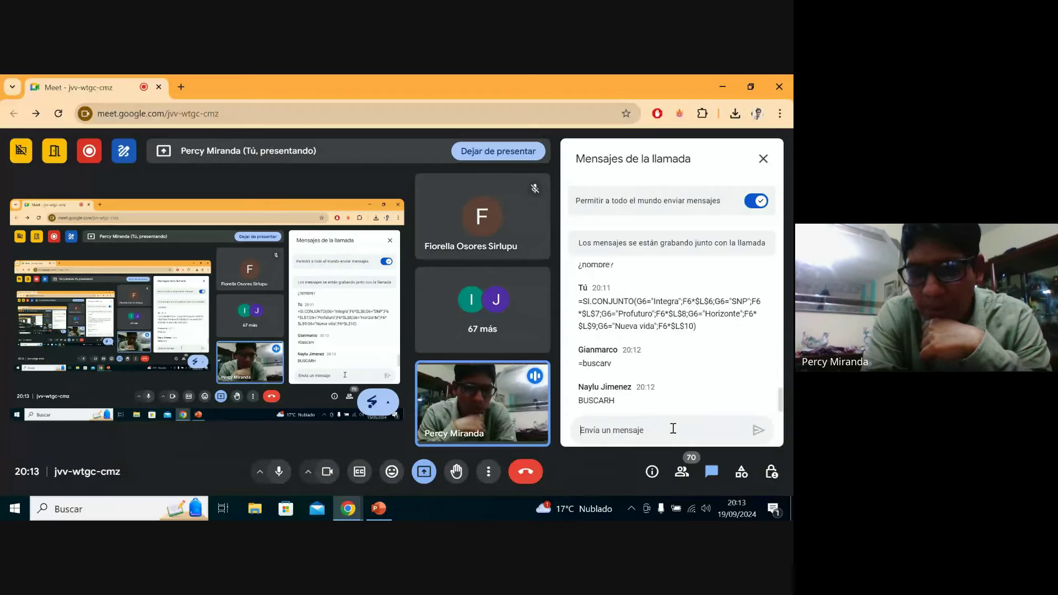
left_click(673, 429)
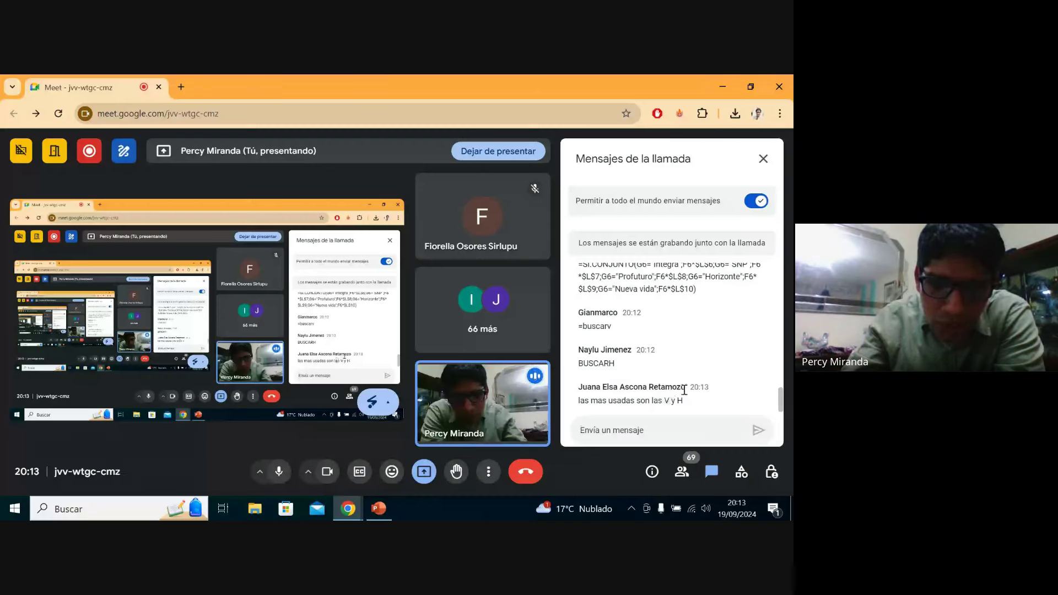
left_click(379, 508)
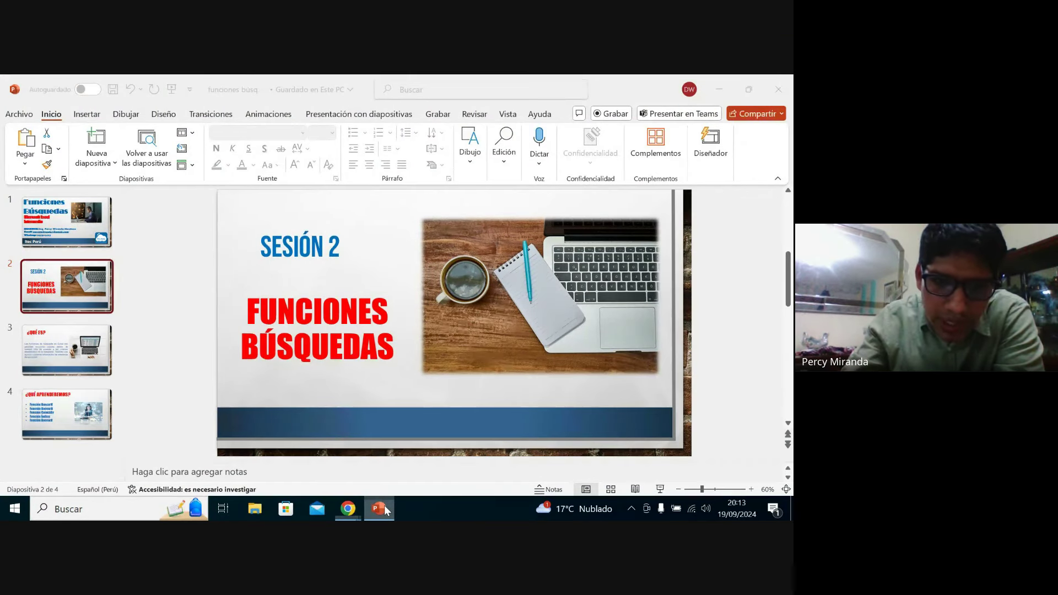
Present full screen from ¿QUÉ ES?, dismiss the Zoom notice, and advance to ¿QUÉ APRENDEREMOS?
key("Down")
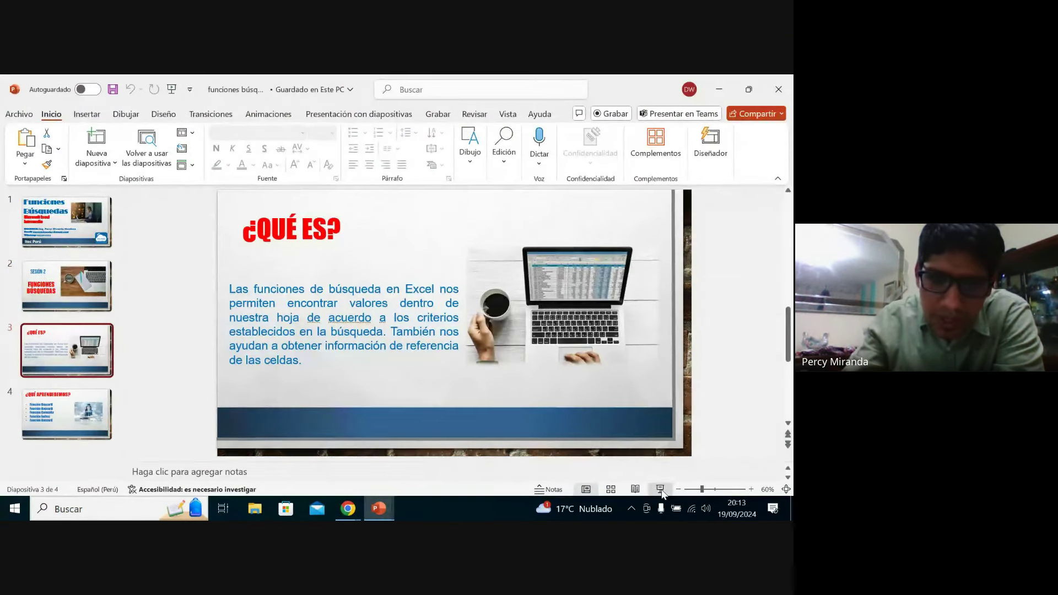
left_click(661, 490)
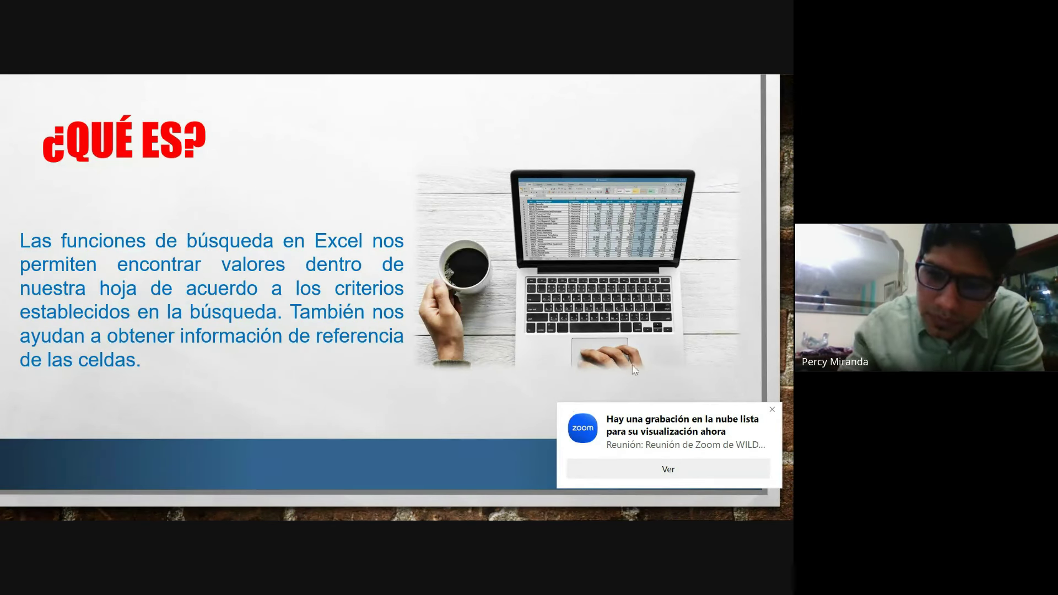
left_click(773, 409)
mouse_move(341, 273)
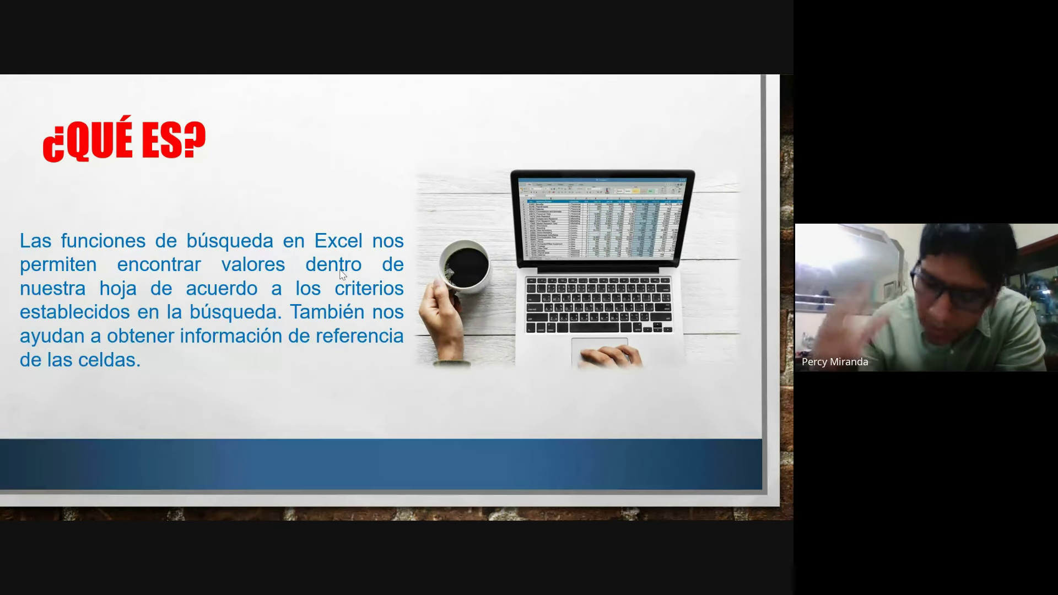
key("Right")
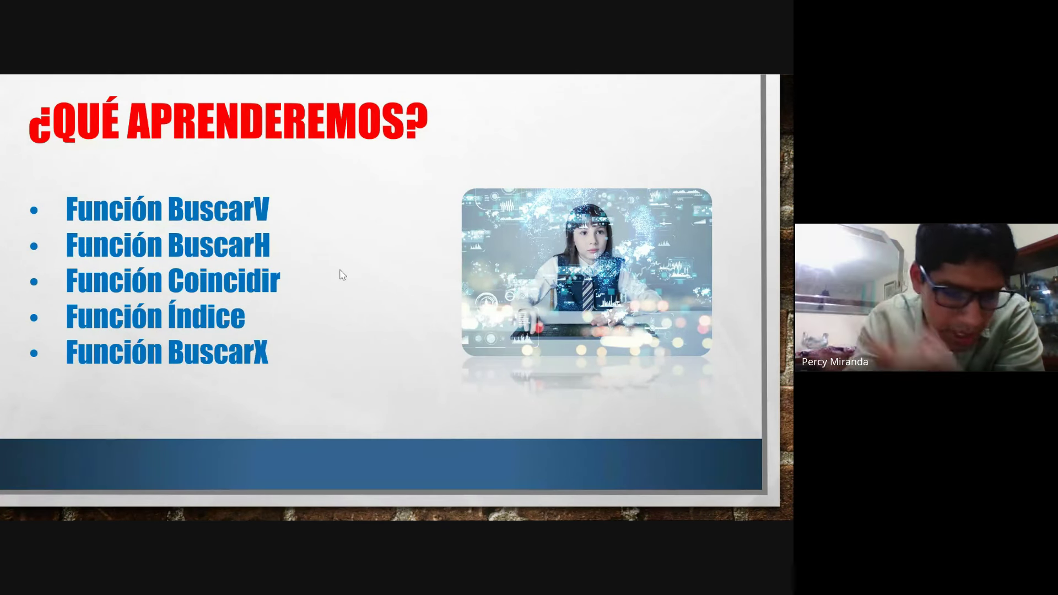
Exit the PowerPoint slide show and close the presentation.
key("Escape")
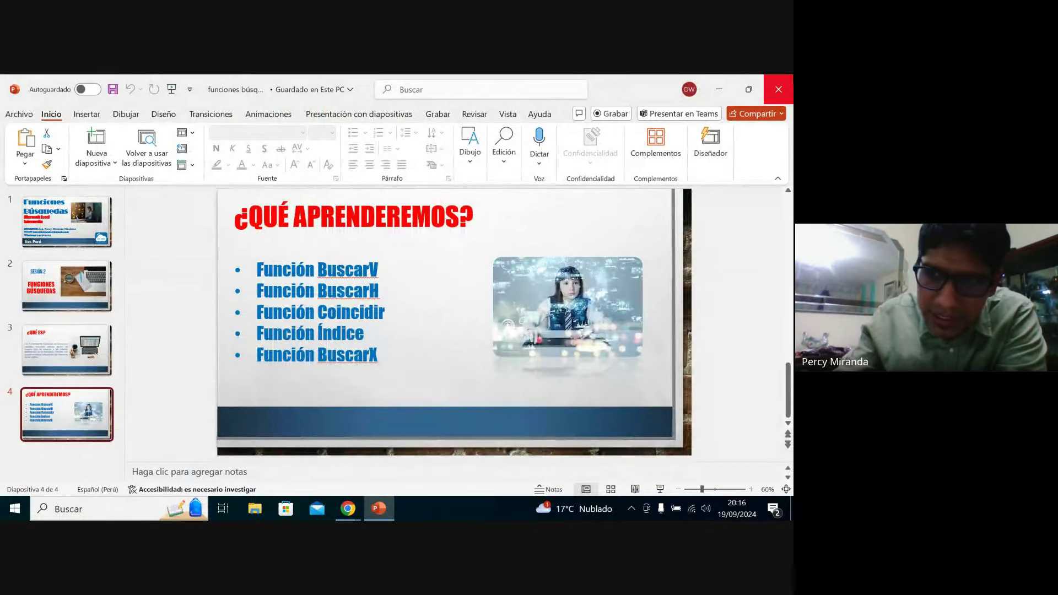
left_click(779, 89)
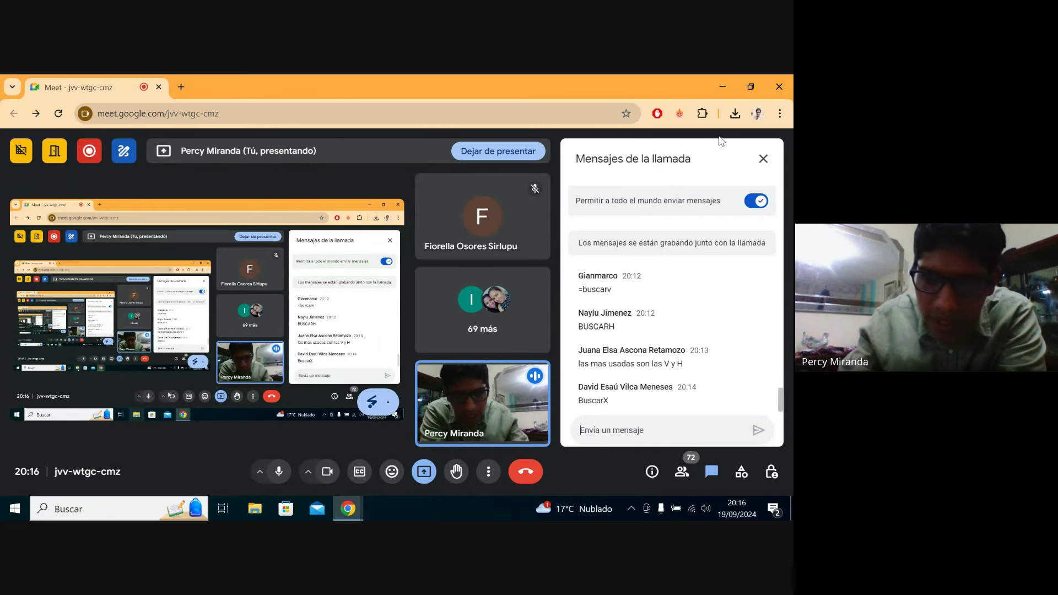
Open ejercicios (1).xlsx from Chrome's downloads and go to the Introducción sheet.
left_click(736, 113)
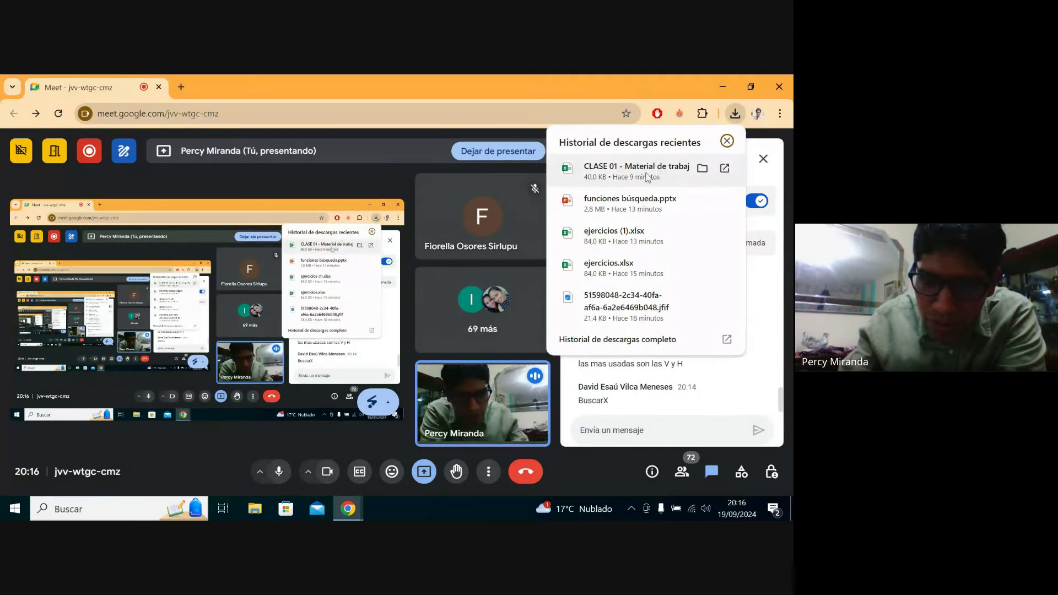
left_click(610, 233)
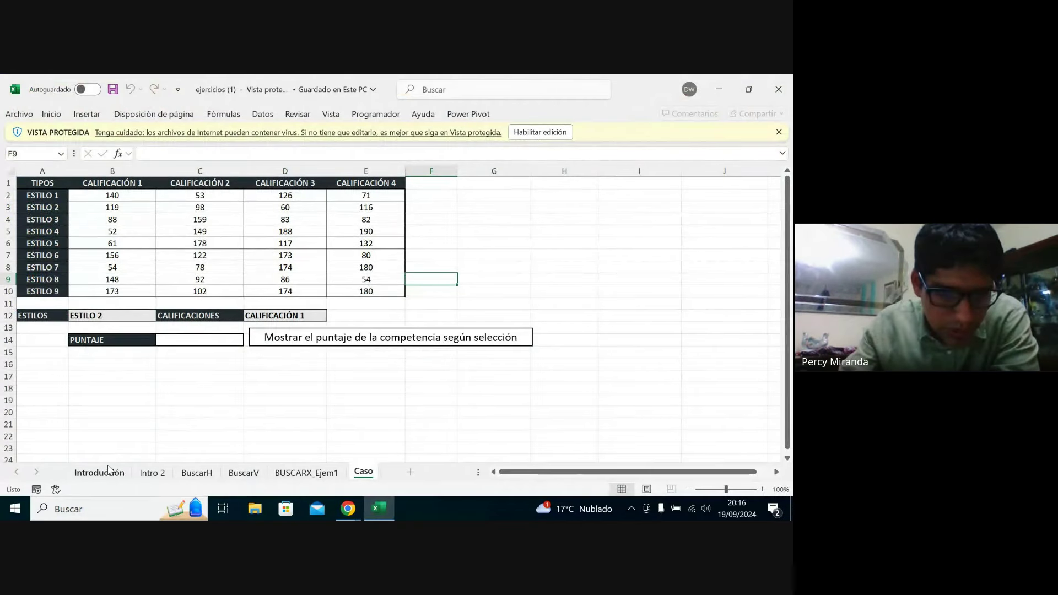
left_click(107, 474)
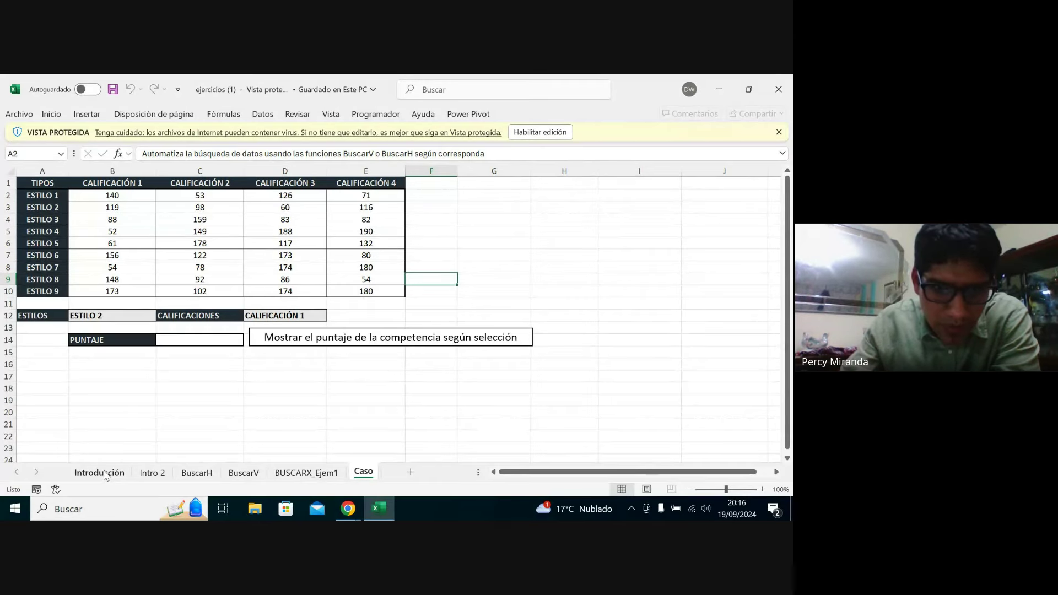
Zoom the Introducción sheet in to 120% for the audience.
scroll(298, 378, "down", 9)
scroll(297, 378, "up", 5)
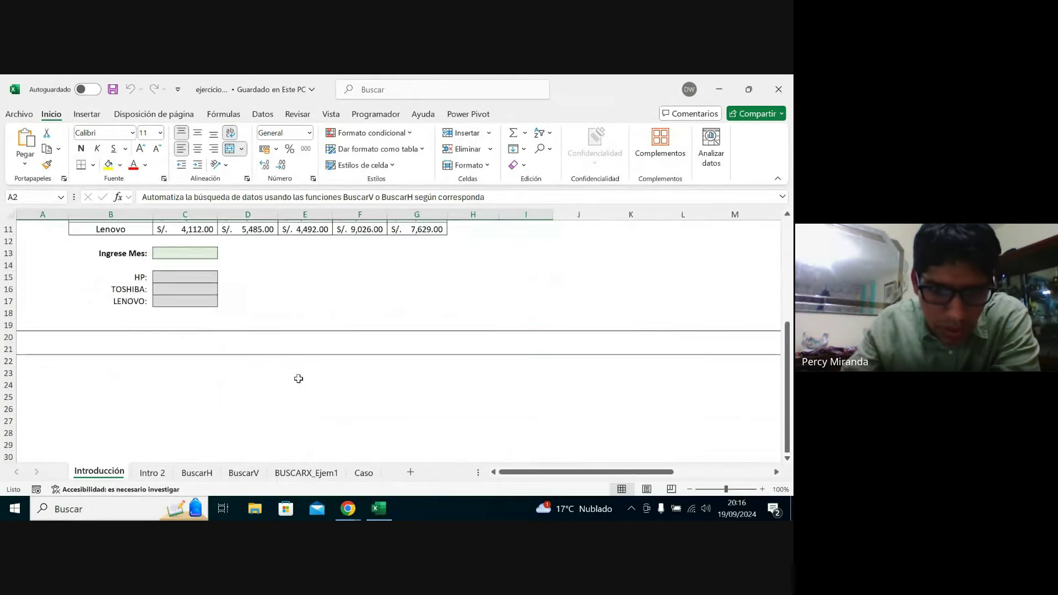
scroll(287, 383, "up", 4)
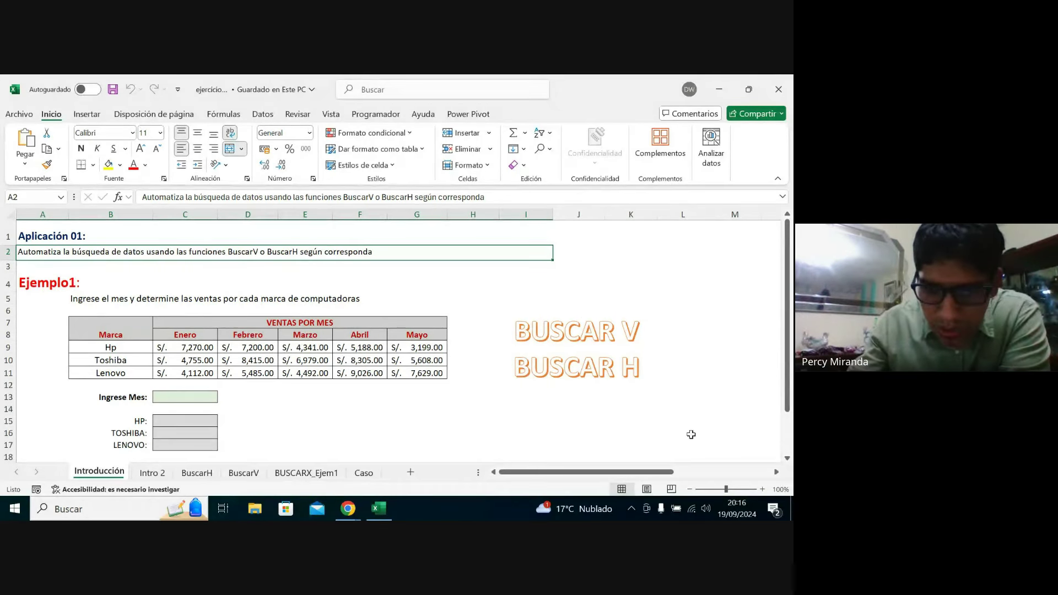
left_click(763, 489)
left_click(762, 489)
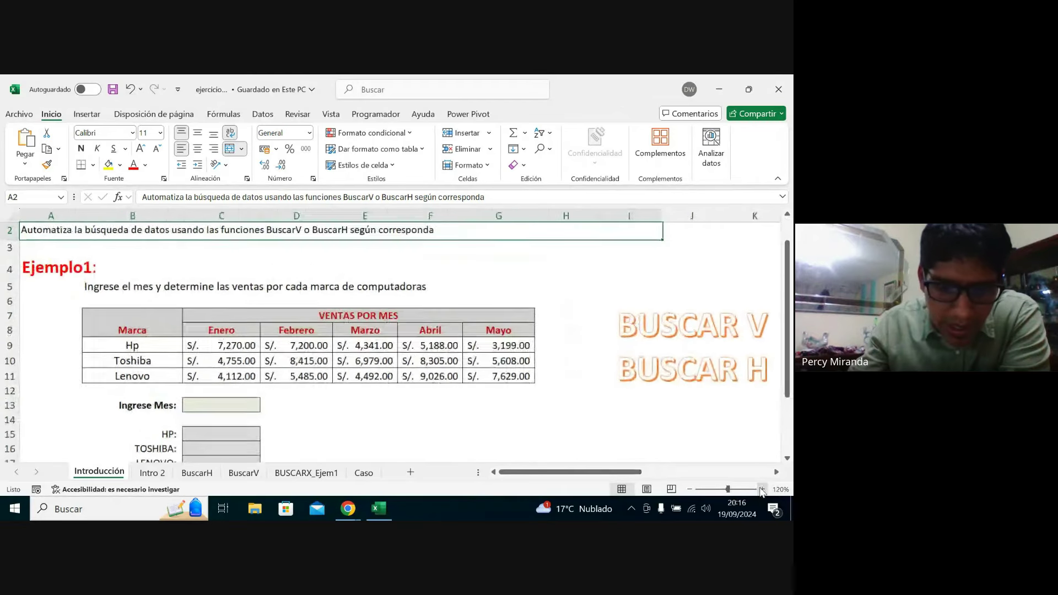
scroll(500, 383, "down", 1)
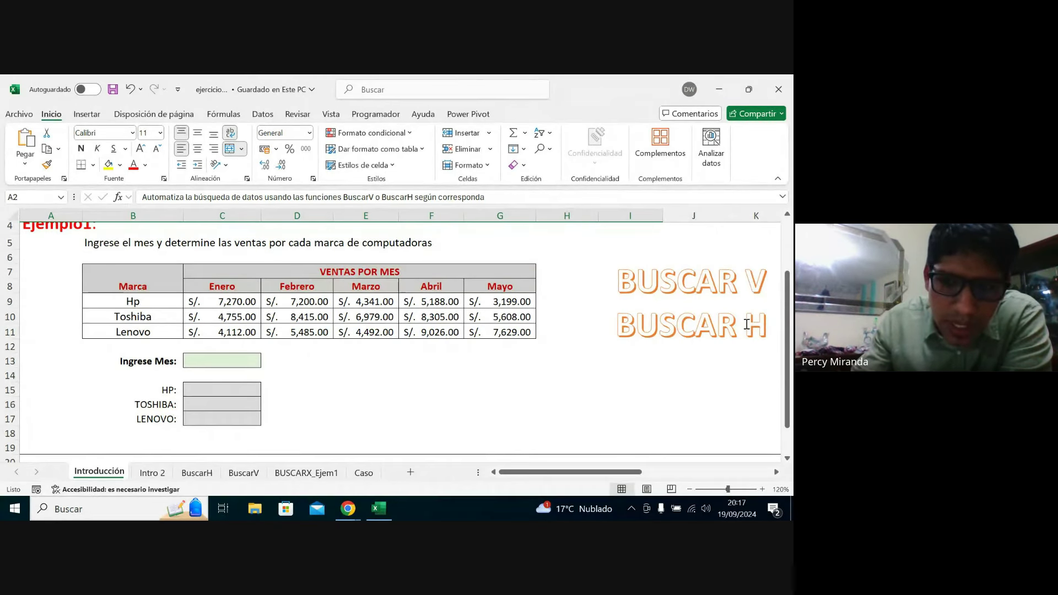
Highlight the BUSCAR V and BUSCAR H title lines, then select the Ingrese Mes cell C13.
left_click(728, 282)
left_click_drag(727, 283, 675, 336)
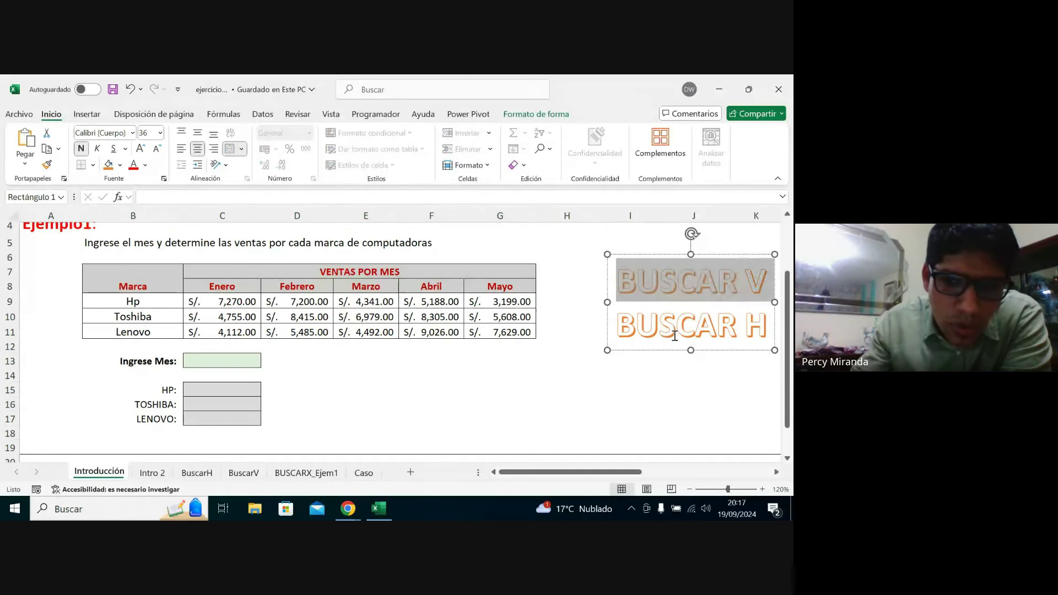
triple_click(675, 336)
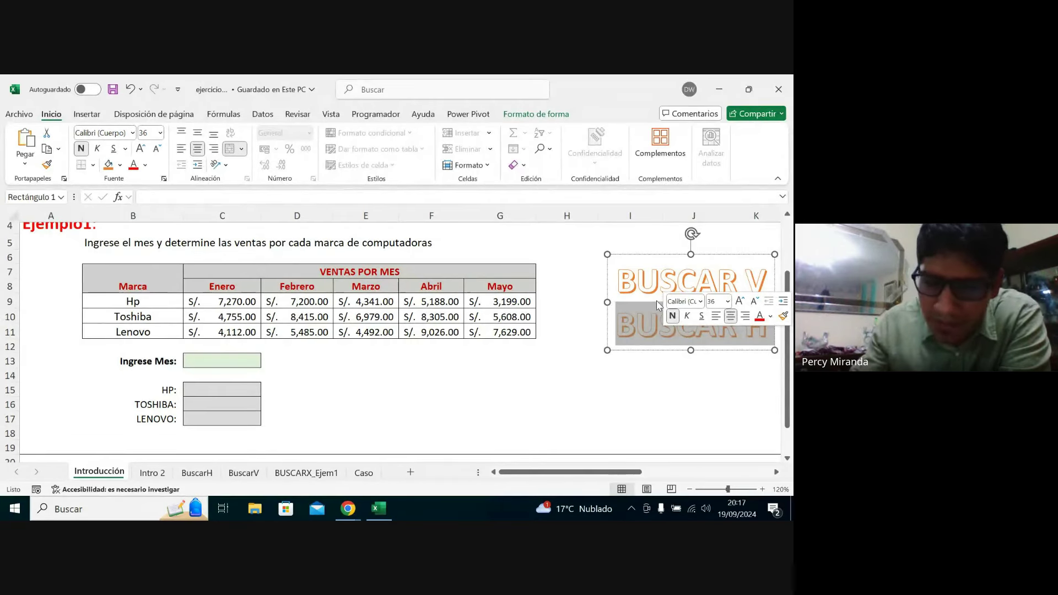
left_click(378, 374)
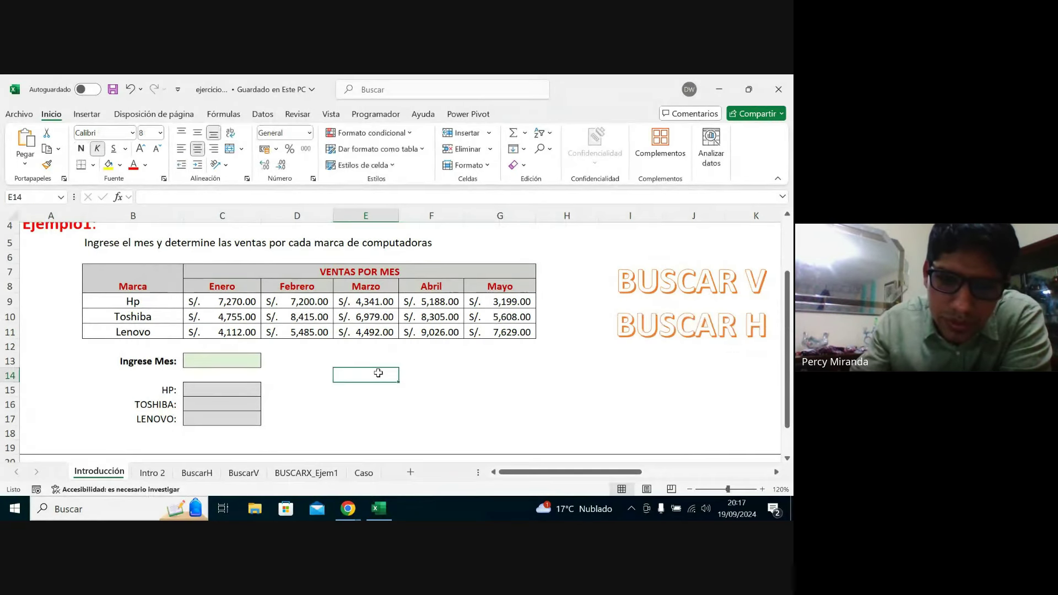
left_click(297, 357)
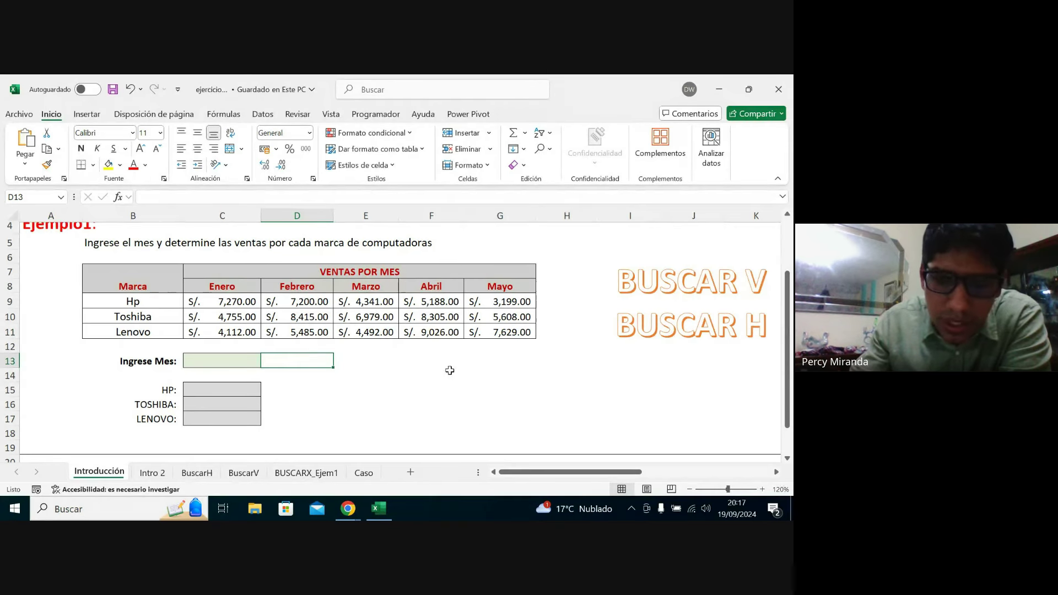
left_click(225, 359)
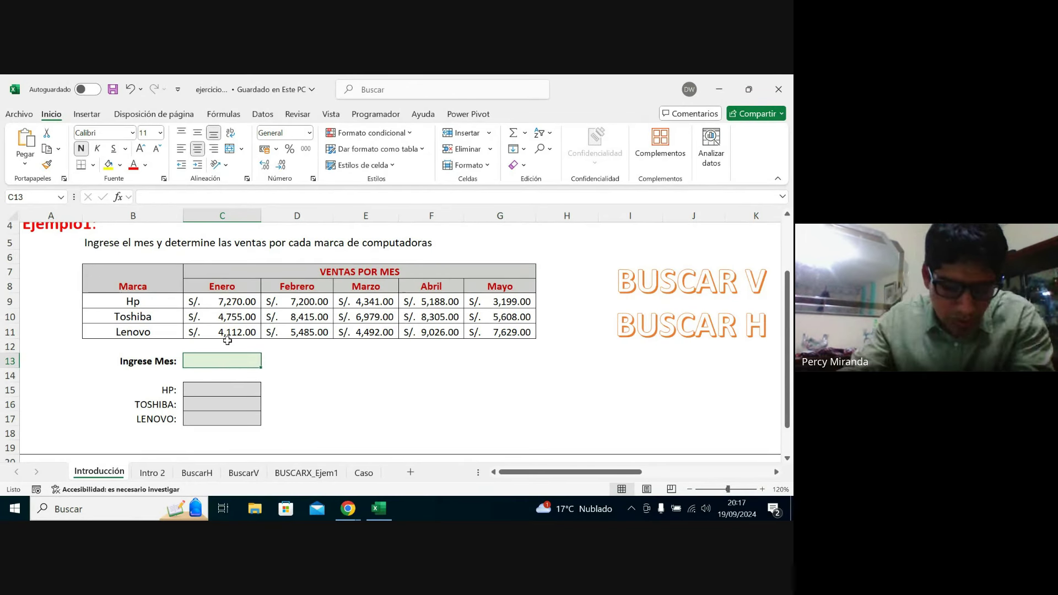
Enter Marzo as the month in cell C13.
type("M")
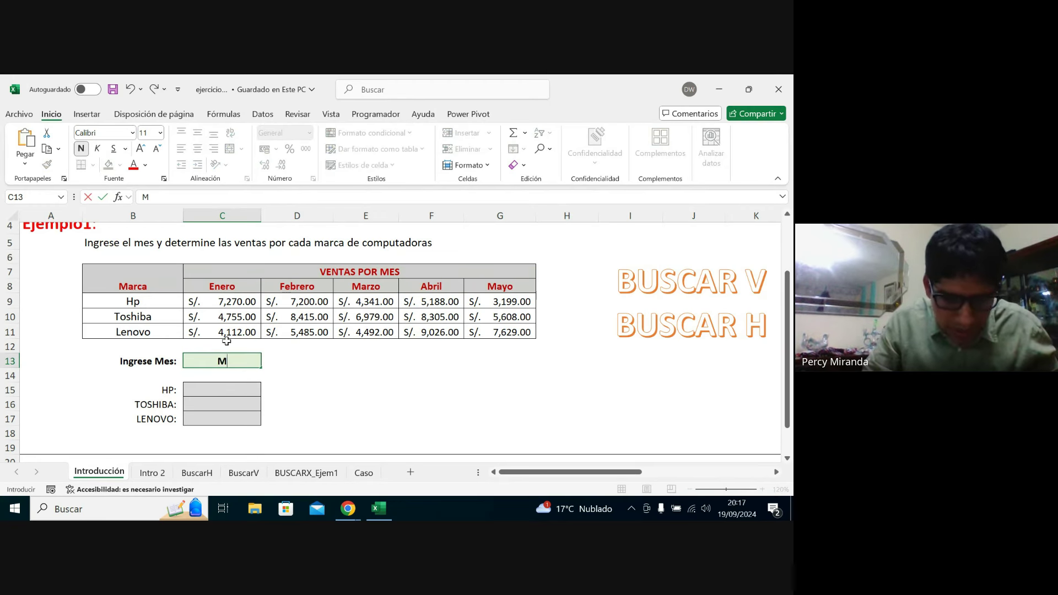
type("arzo")
key("Return")
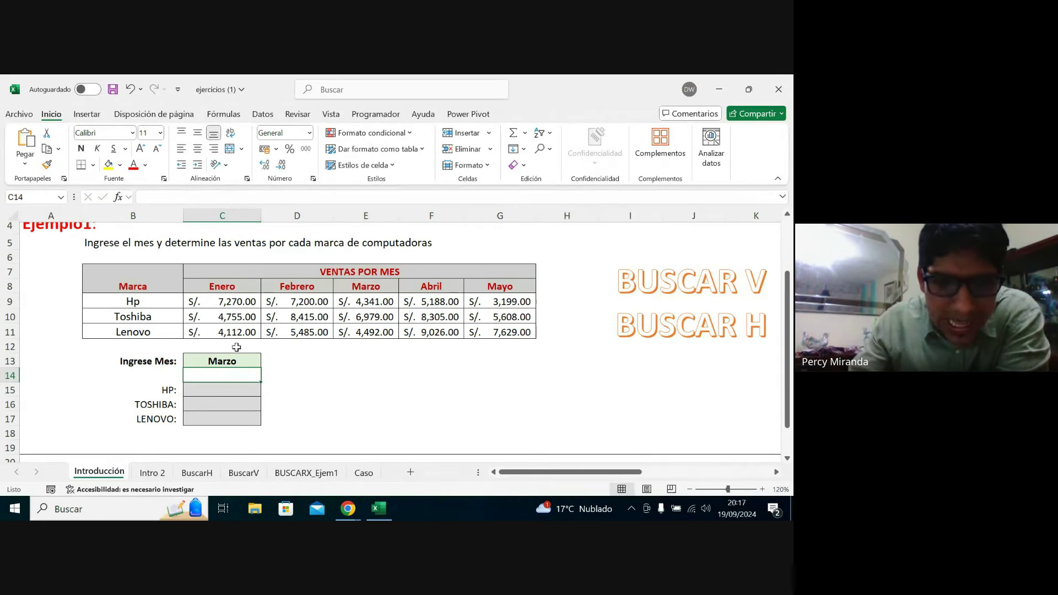
left_click(222, 361)
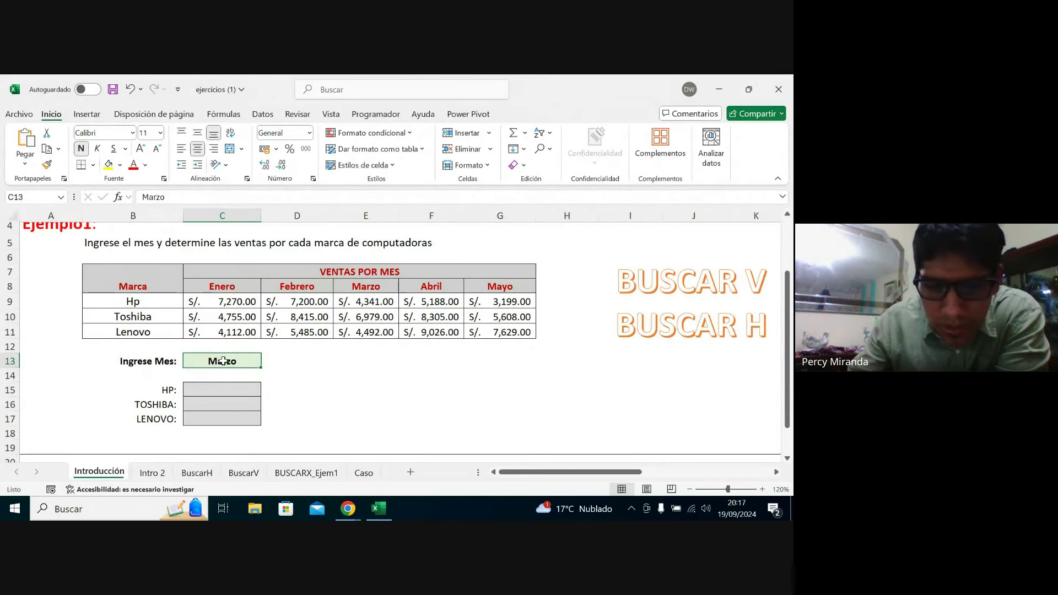
Fill the HP result cell C15 and Hp's Marzo sales in E9 yellow.
left_click(218, 388)
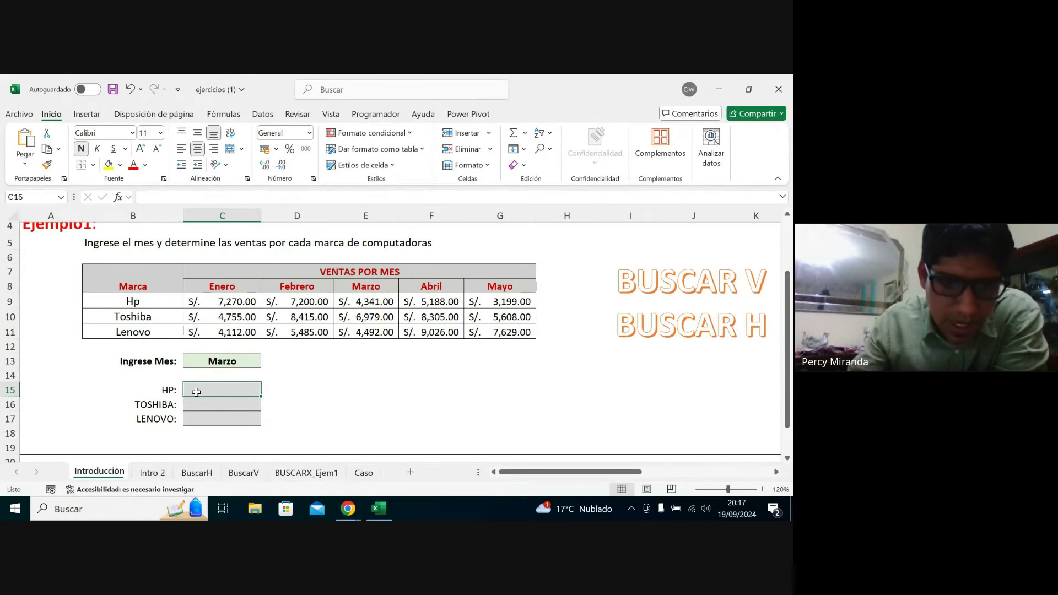
left_click(201, 406)
left_click(207, 420)
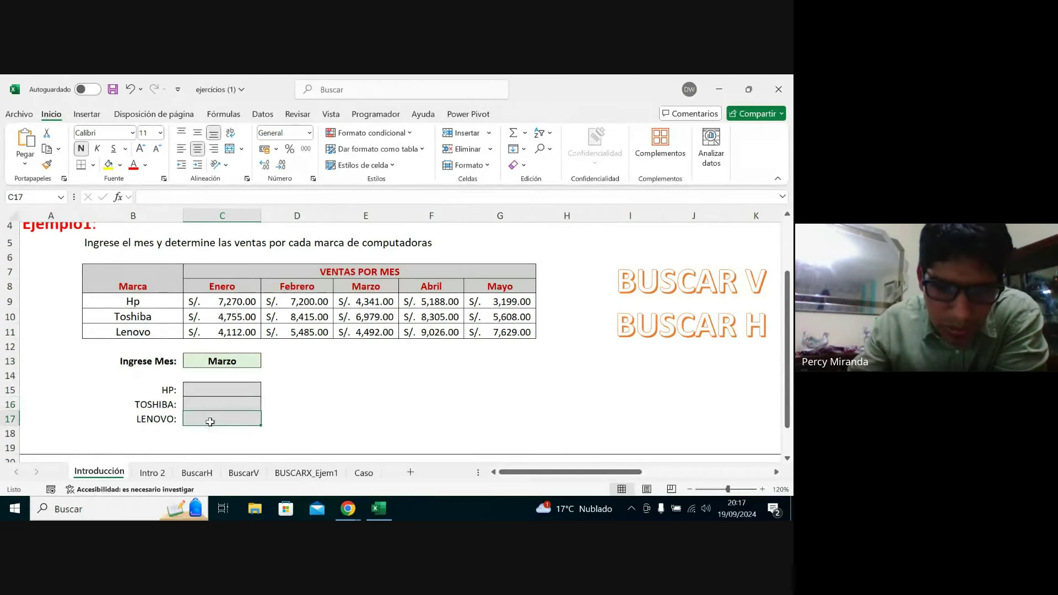
left_click_drag(224, 395, 231, 422)
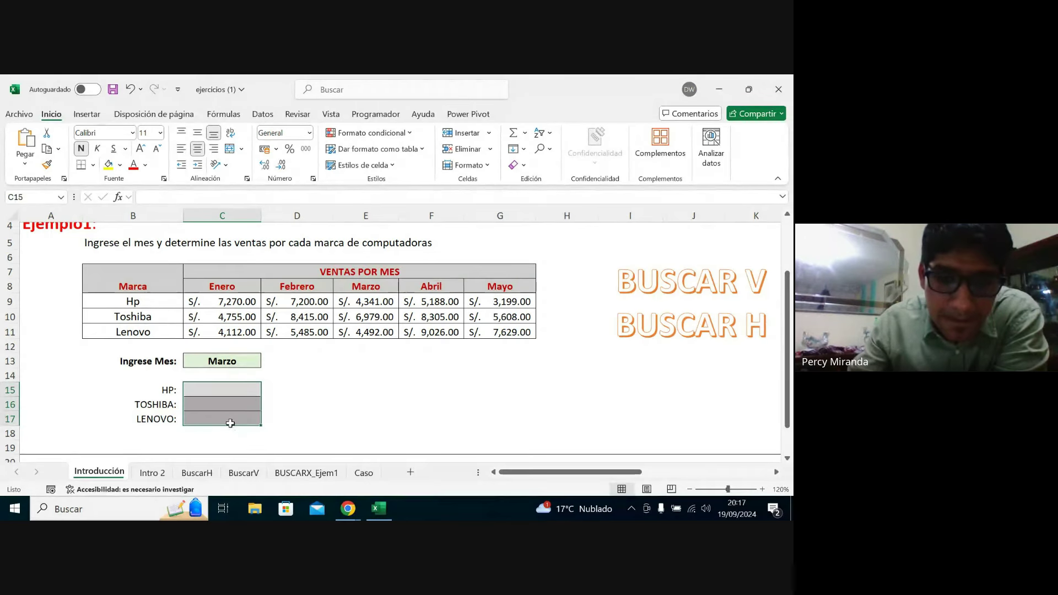
left_click(237, 393)
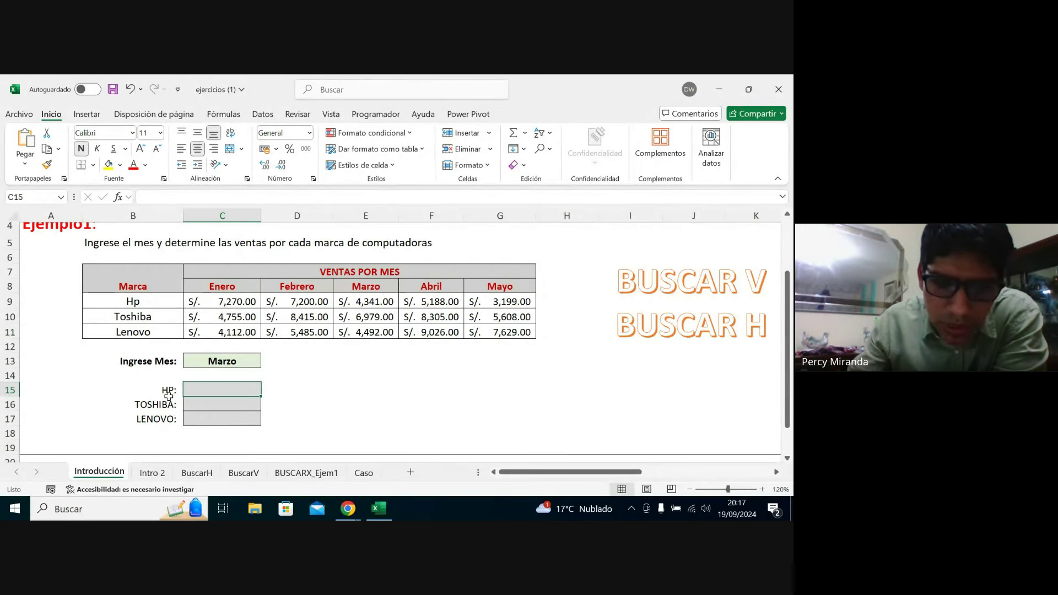
left_click(108, 165)
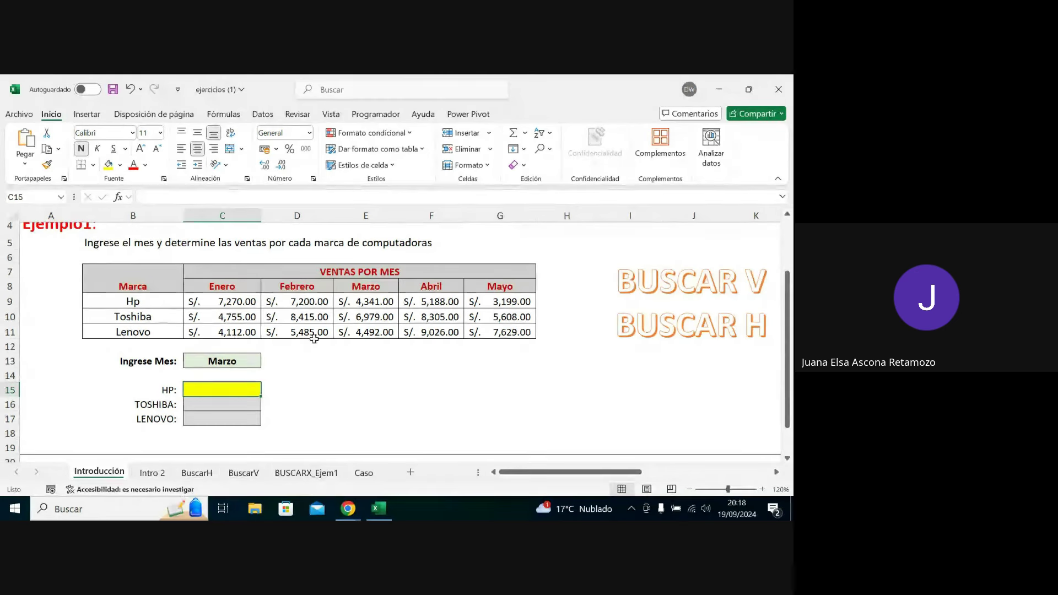
left_click(362, 303)
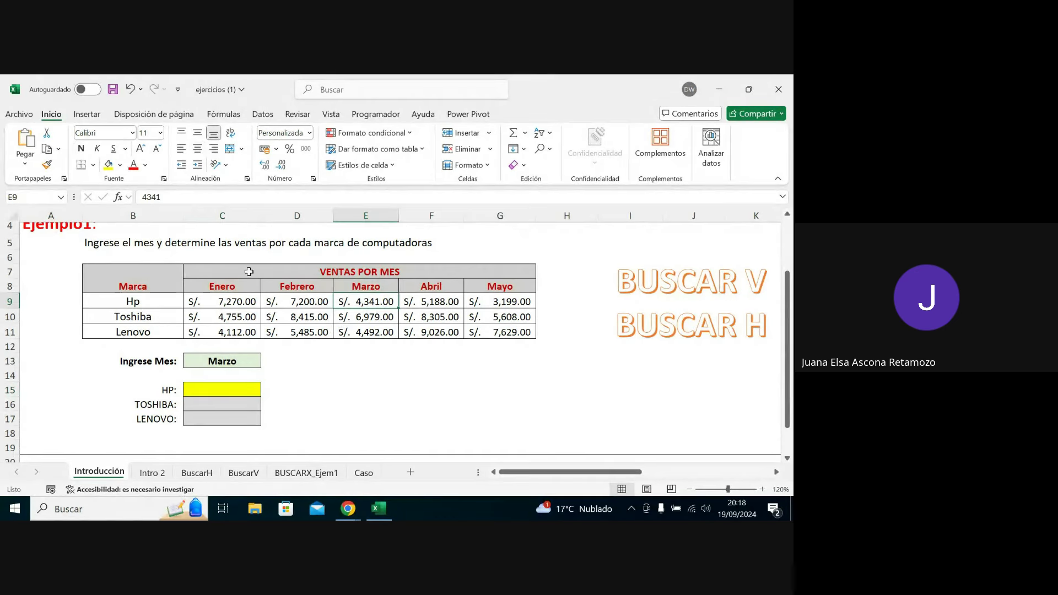
left_click(107, 164)
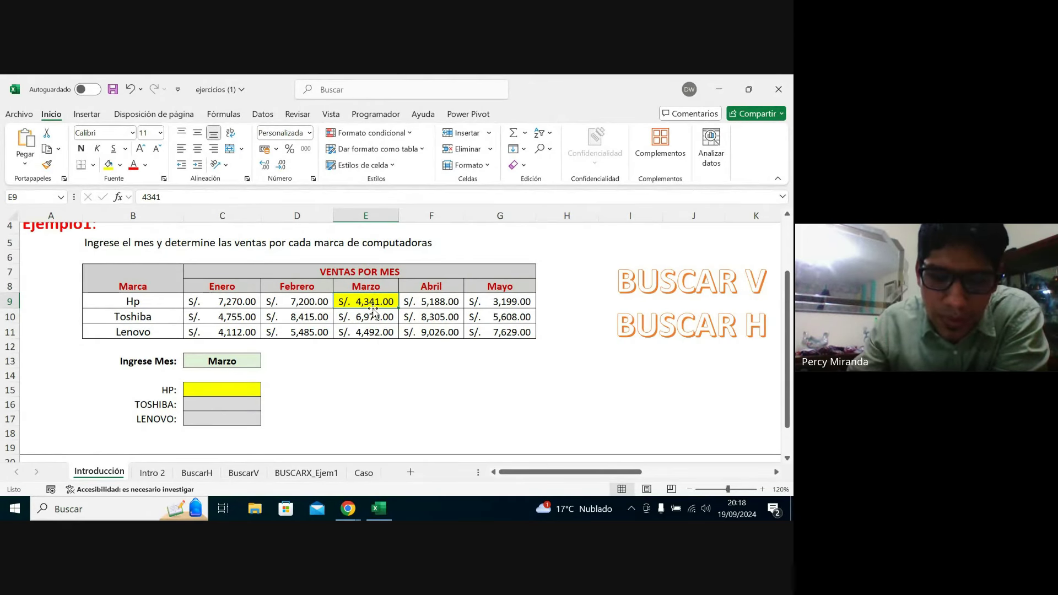
Set the month to Enero and fill Hp's Enero sales in C9 yellow.
left_click(233, 360)
type("E")
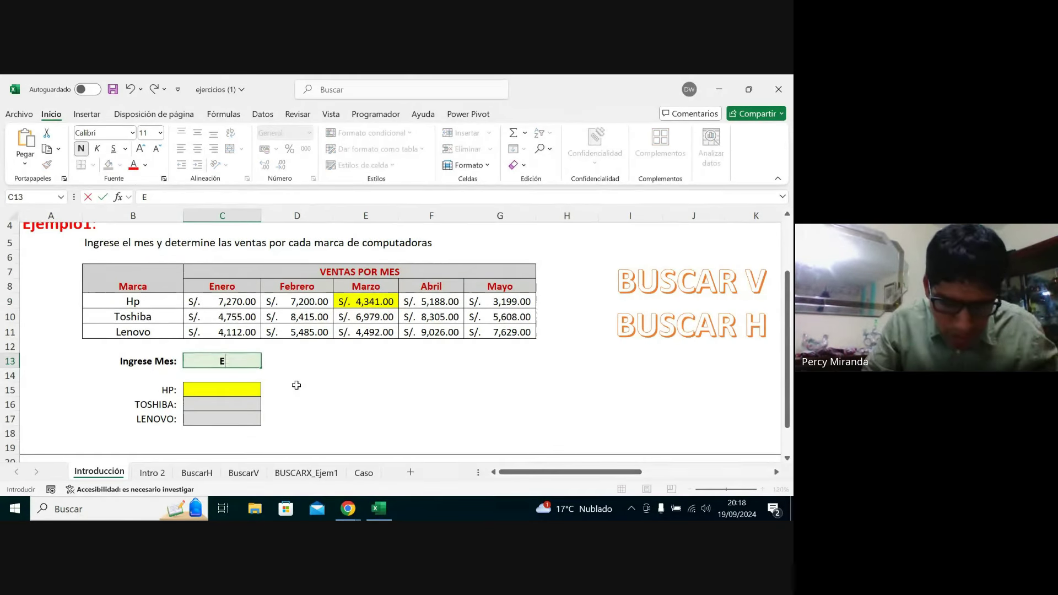
type("nero")
key("Return")
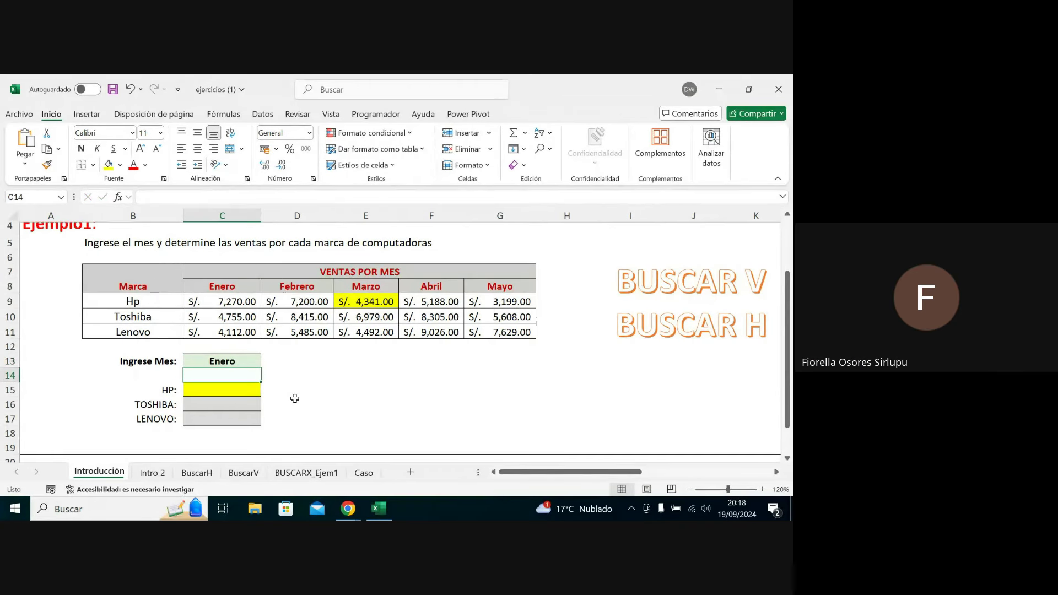
left_click(239, 306)
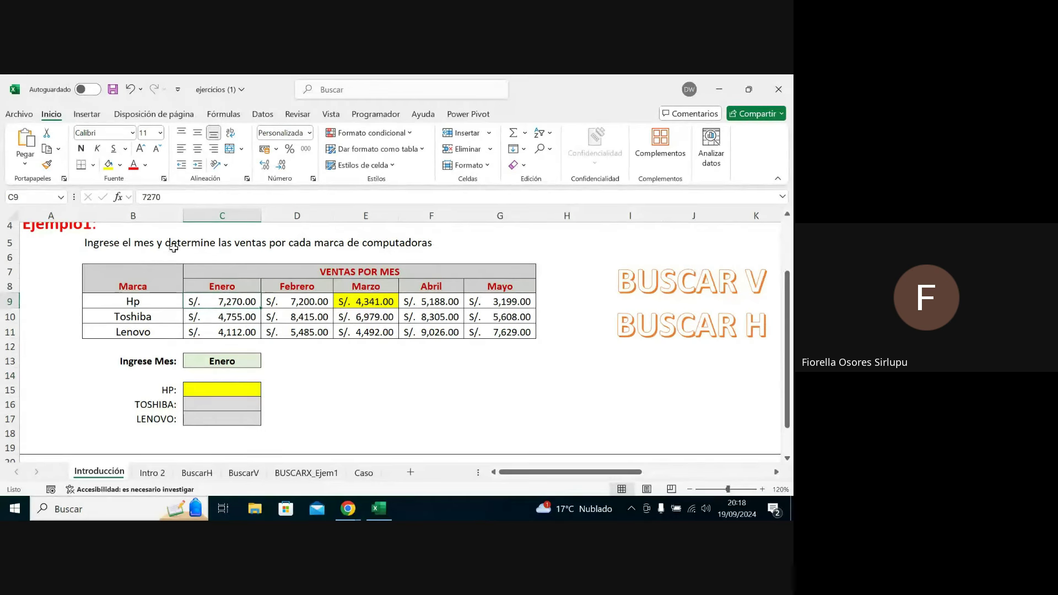
left_click(110, 167)
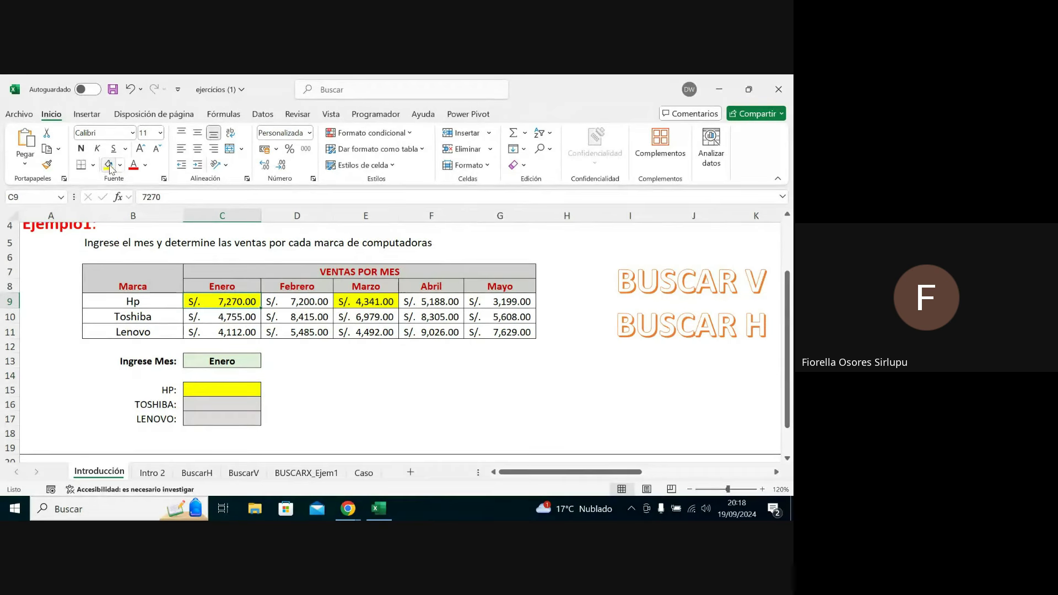
Change the month to Mayo and fill Hp's Mayo and Enero–Abril sales yellow.
left_click(245, 360)
type("Mayo")
key("Return")
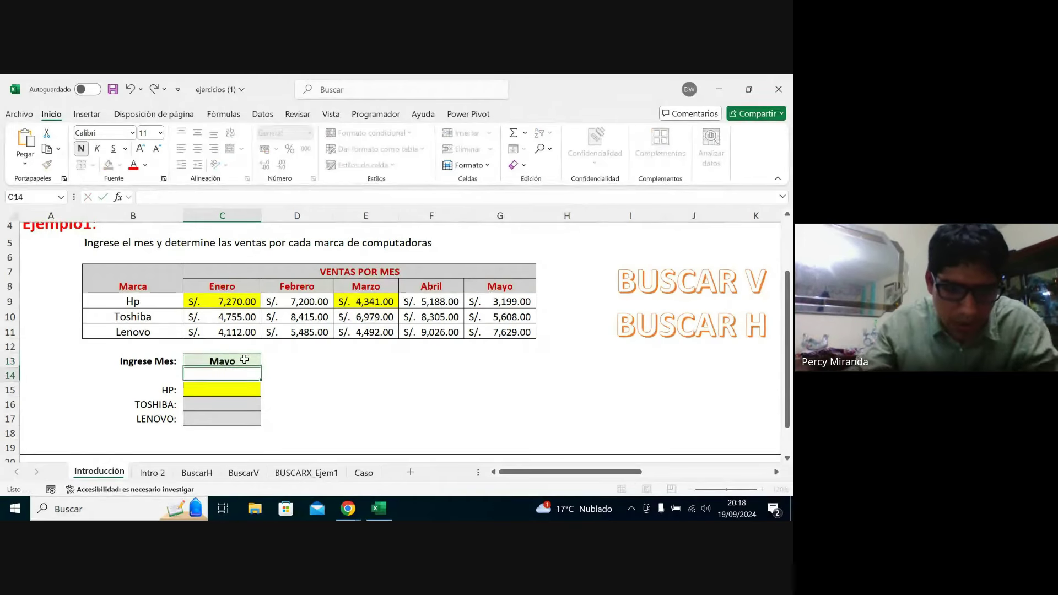
left_click(234, 389)
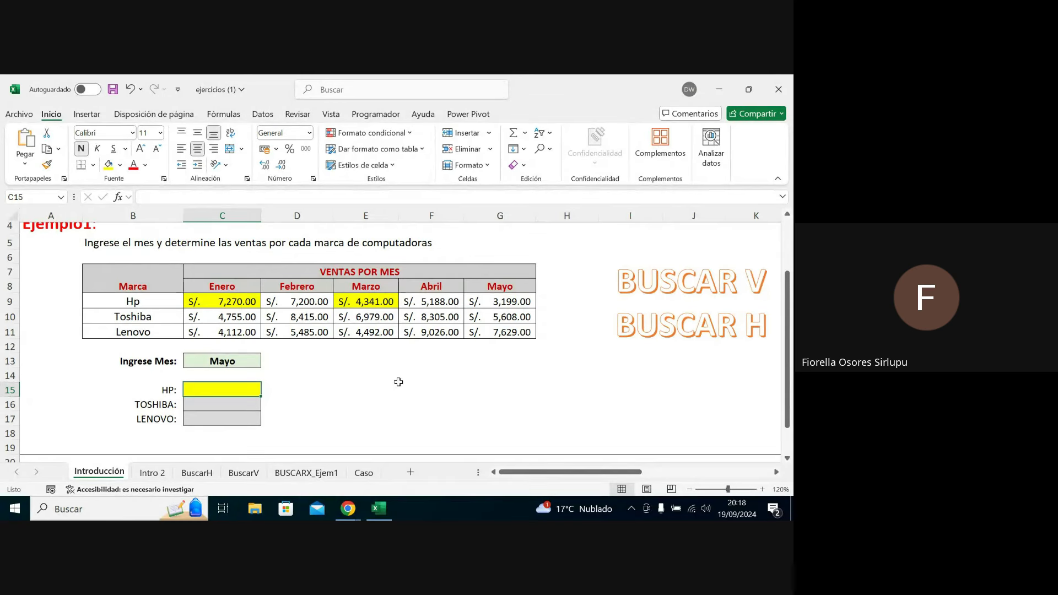
left_click(496, 302)
left_click(109, 165)
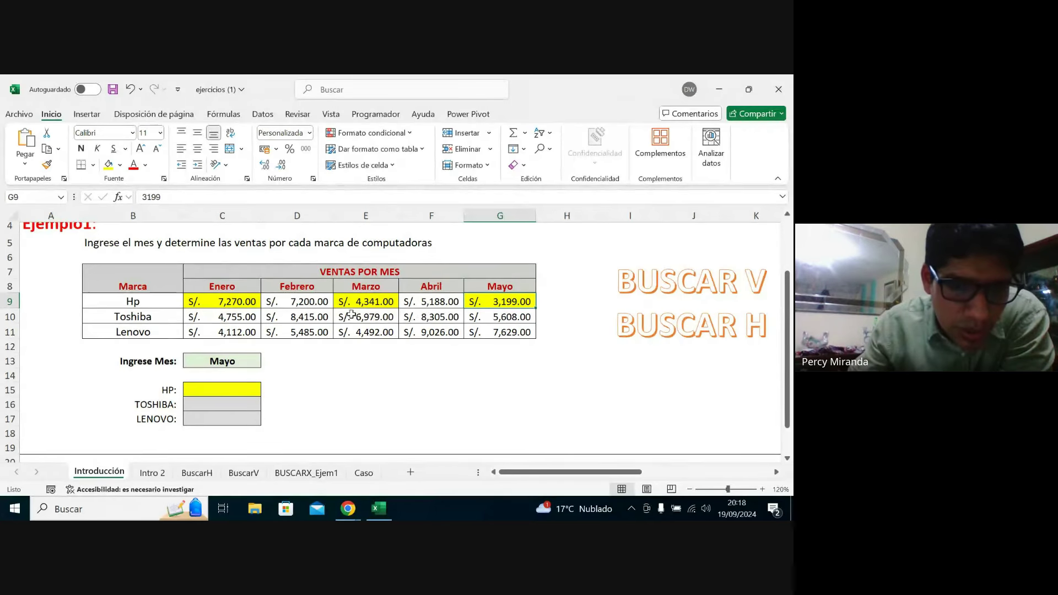
left_click_drag(238, 303, 428, 303)
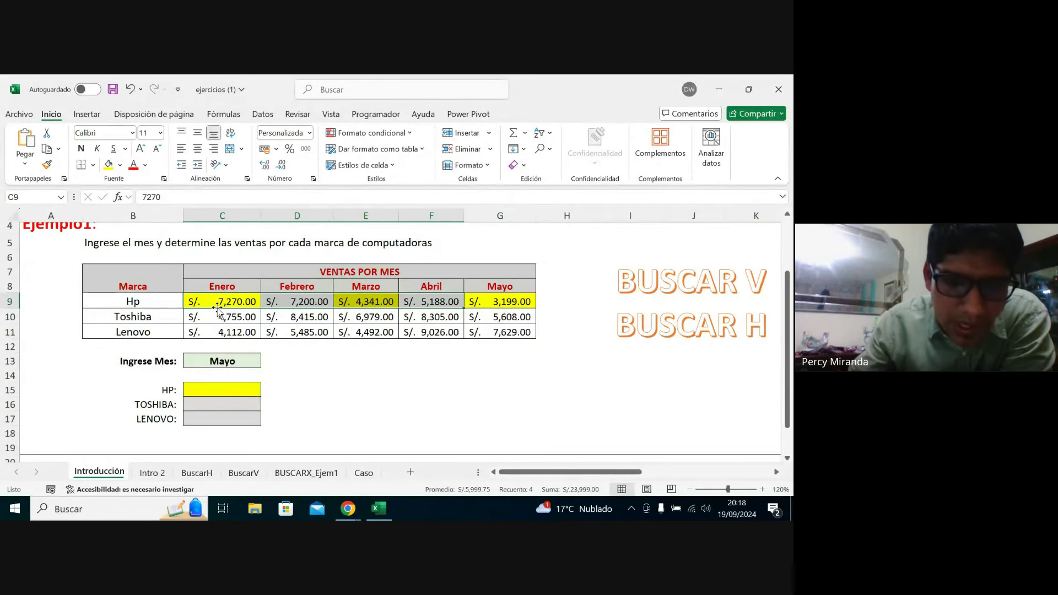
left_click(110, 166)
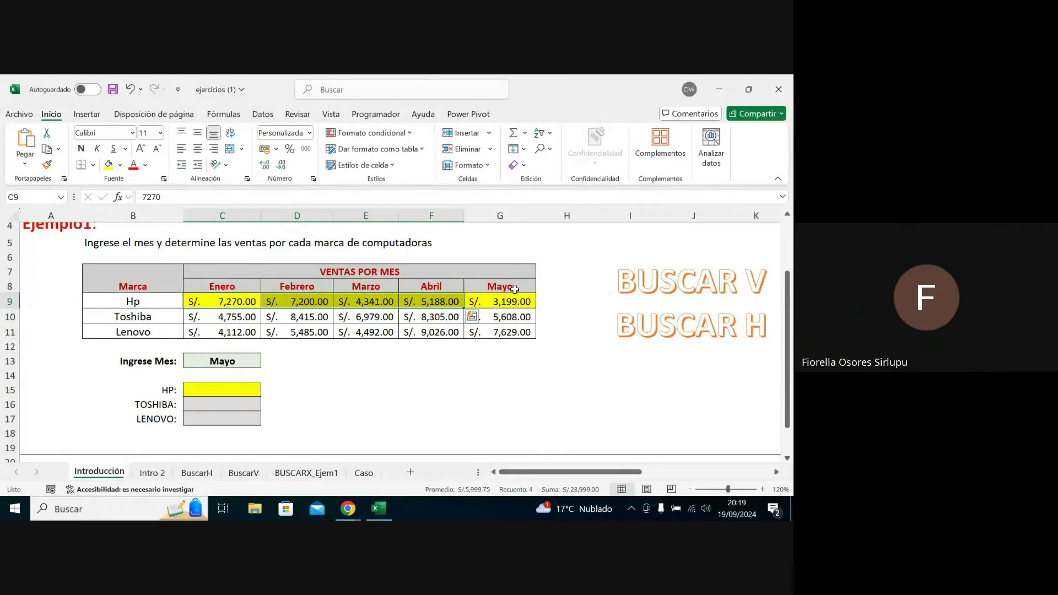
Label E15 BUSCARH with 'POSIBLES RESPUESTAS ESTÁN EN HORIZONTAL' merged across F15:I15.
left_click(370, 395)
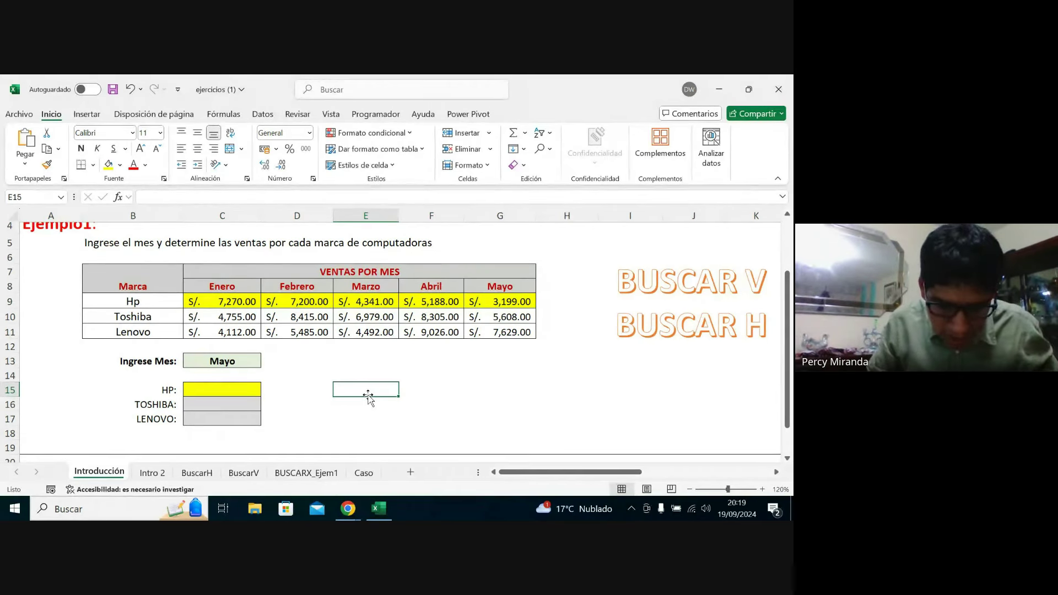
type("BUSCARH")
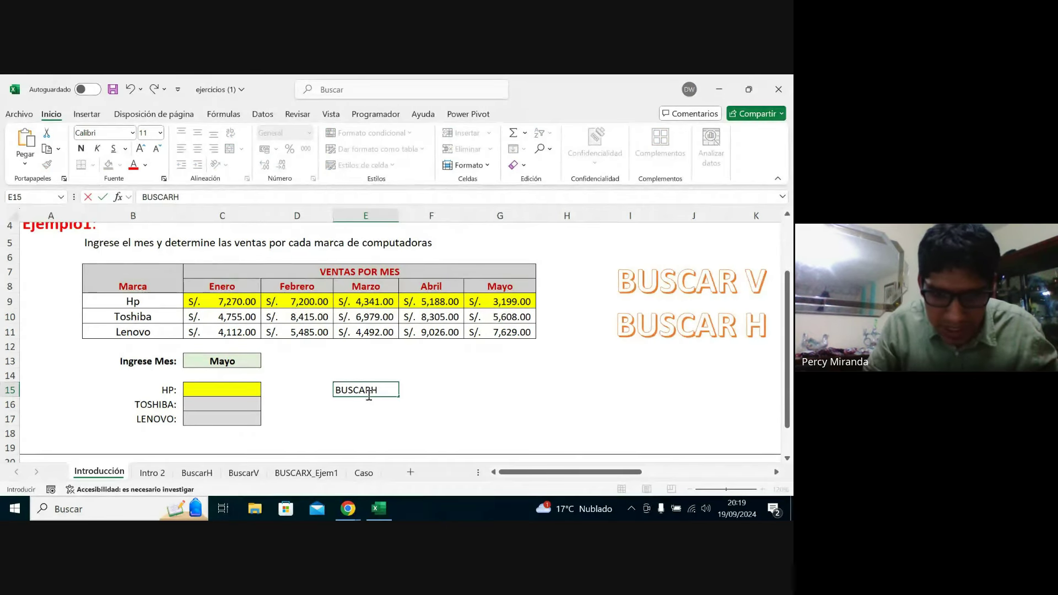
key("Tab")
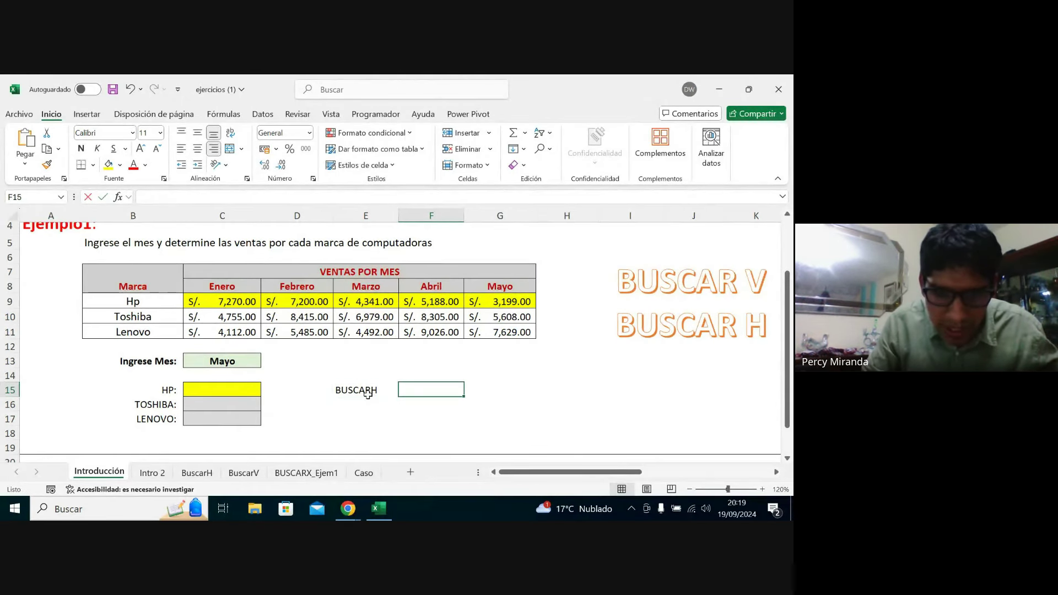
type("POSIBLES RESPUE")
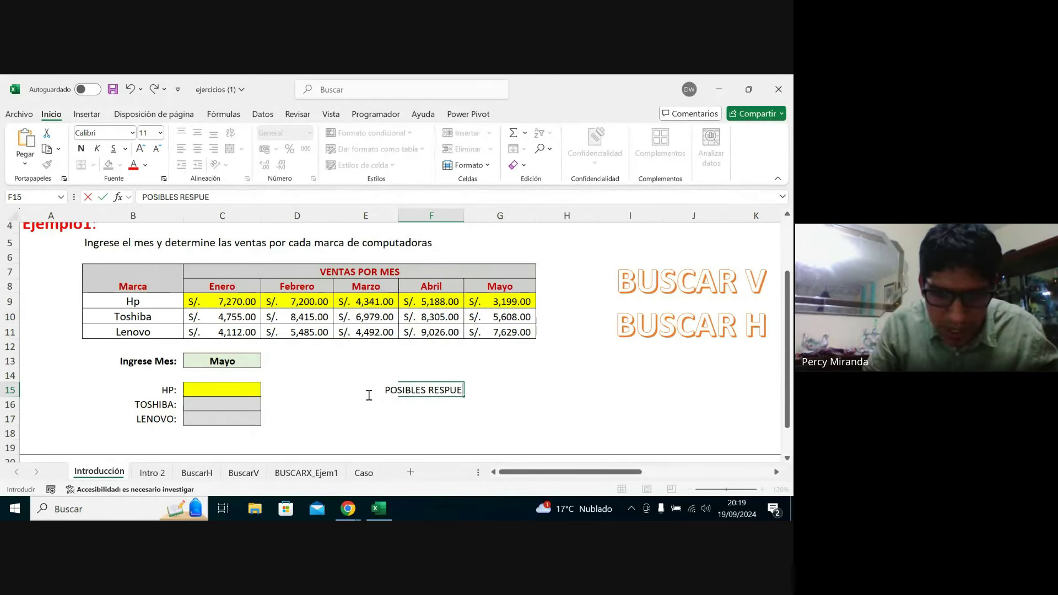
type("STAS ESTÁN EN H")
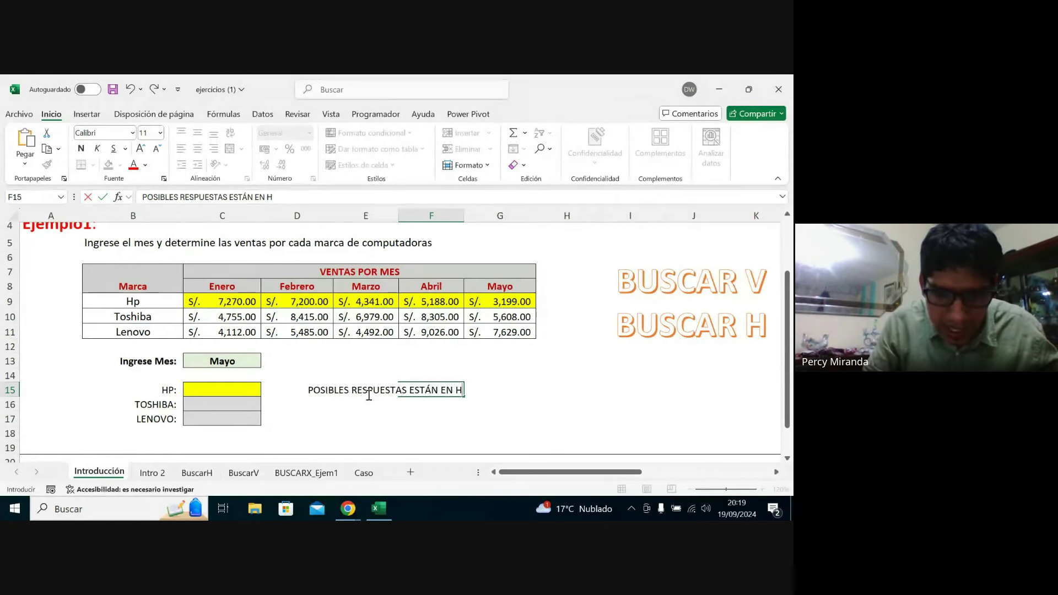
type("ORIZONTAL")
key("Return")
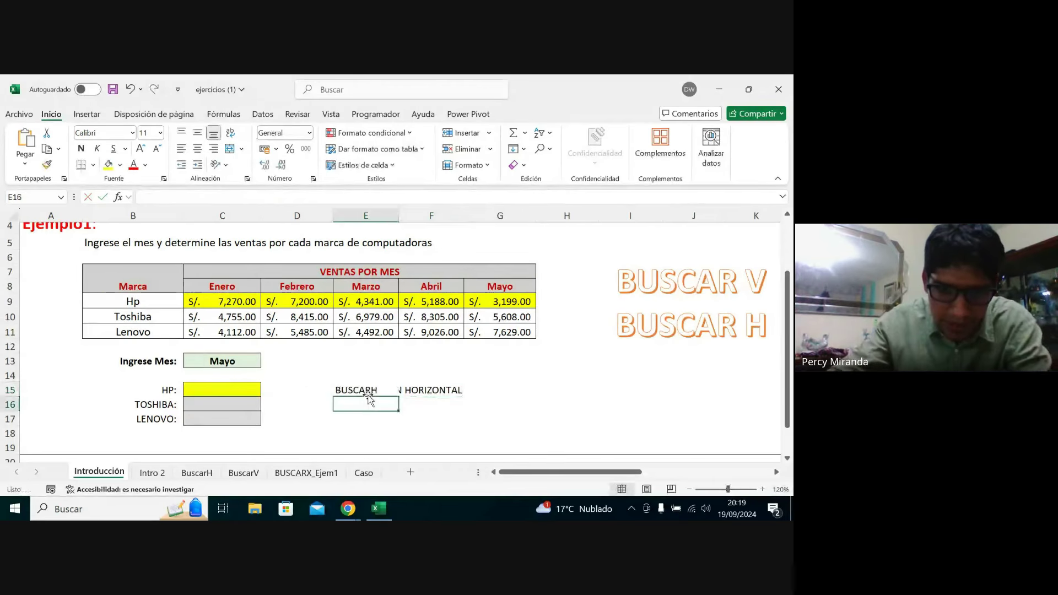
left_click_drag(414, 392, 634, 389)
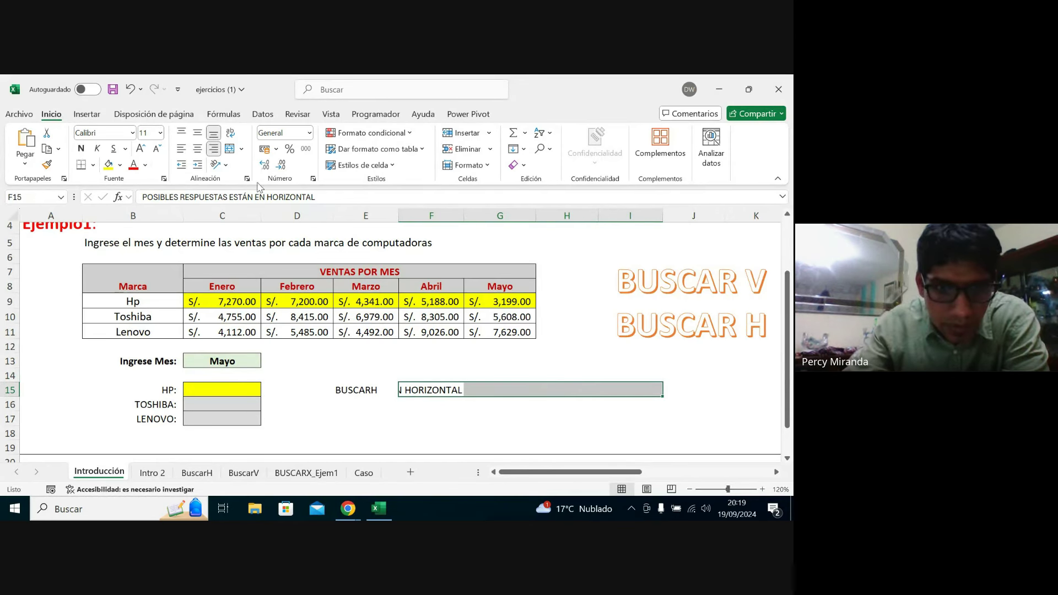
left_click(230, 149)
Label E16 BUSCARV with 'POSIBLES RESPUESTAS ESTÁN EN VERTICAL' merged across F16:I16.
left_click(363, 403)
type("BUSCA")
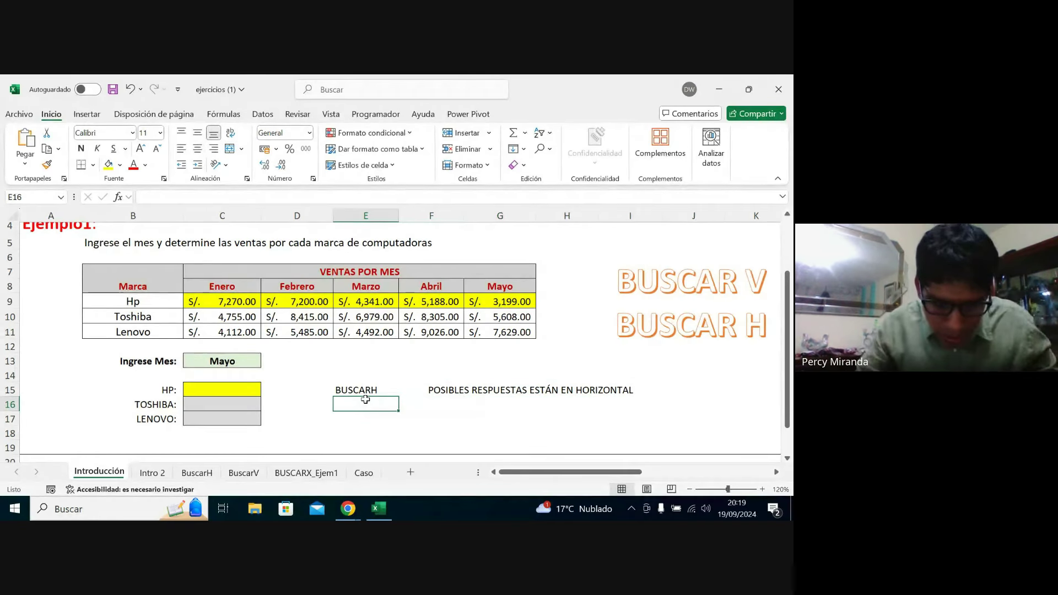
type("RV")
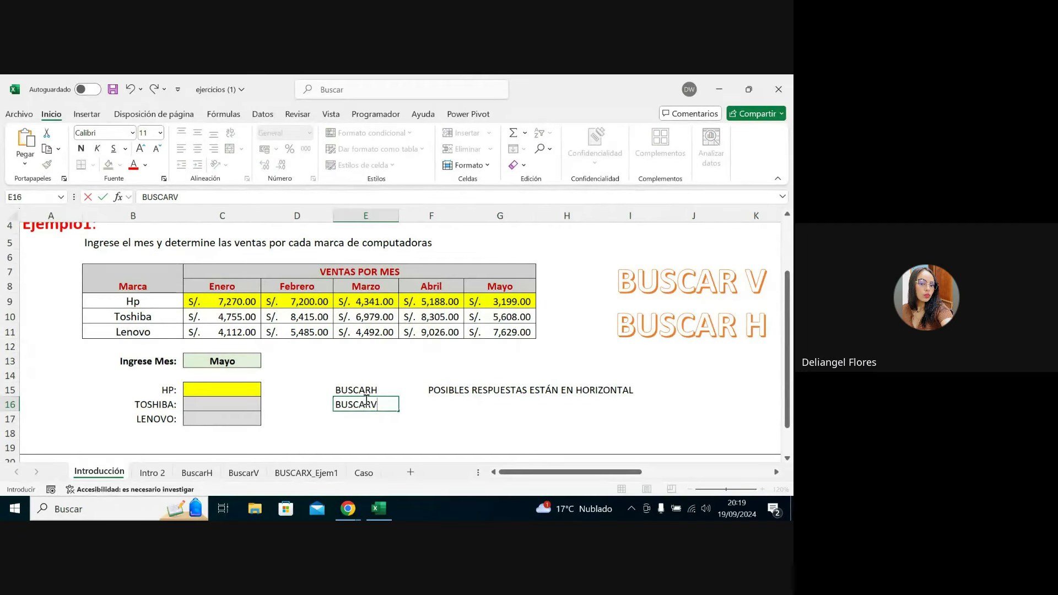
key("Tab")
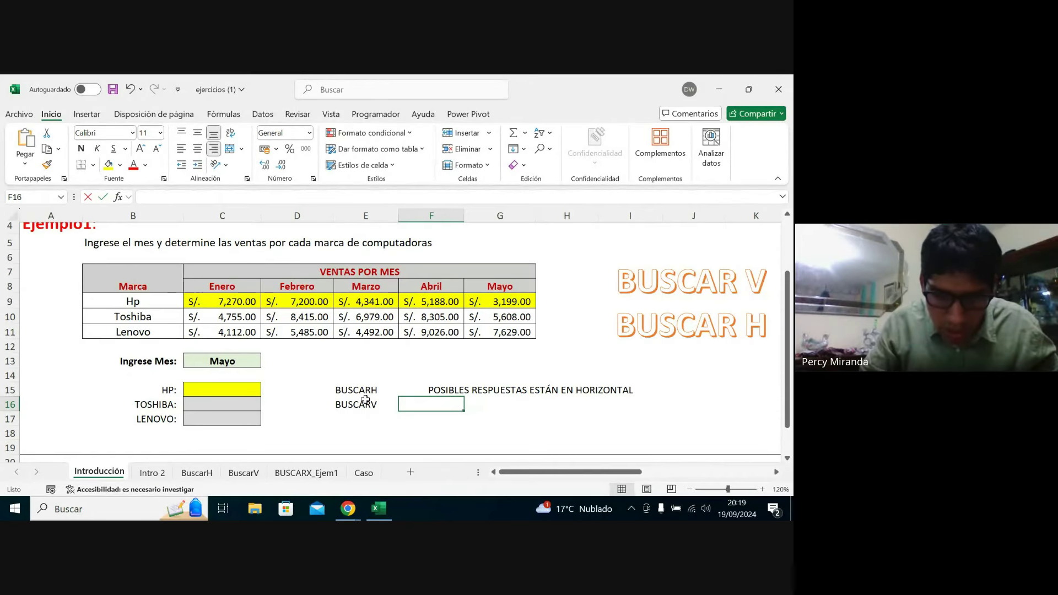
type("POSIBLES RESP")
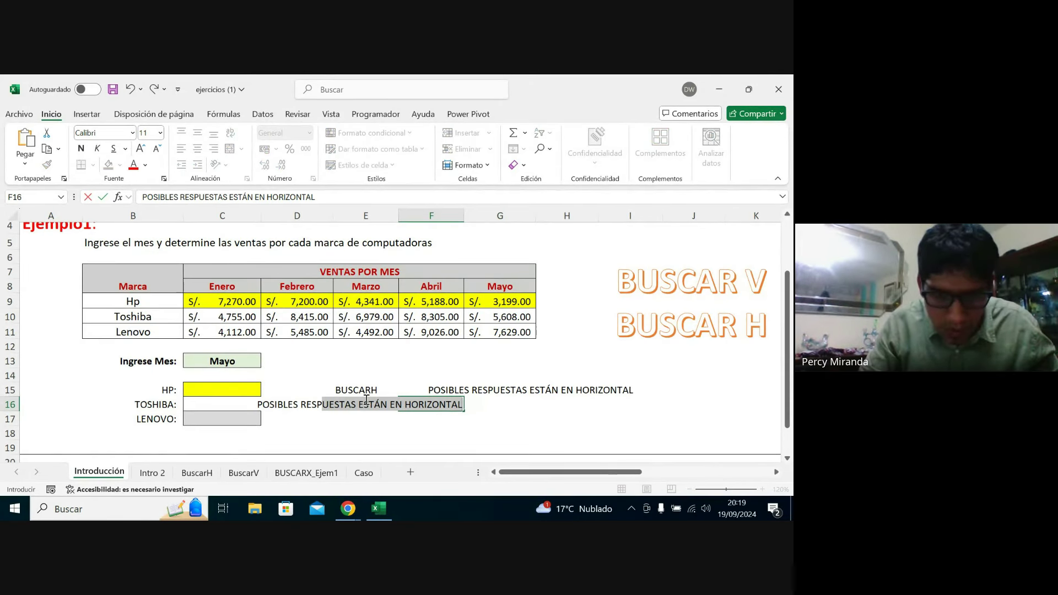
type("UESTAS ESTÁN EN ")
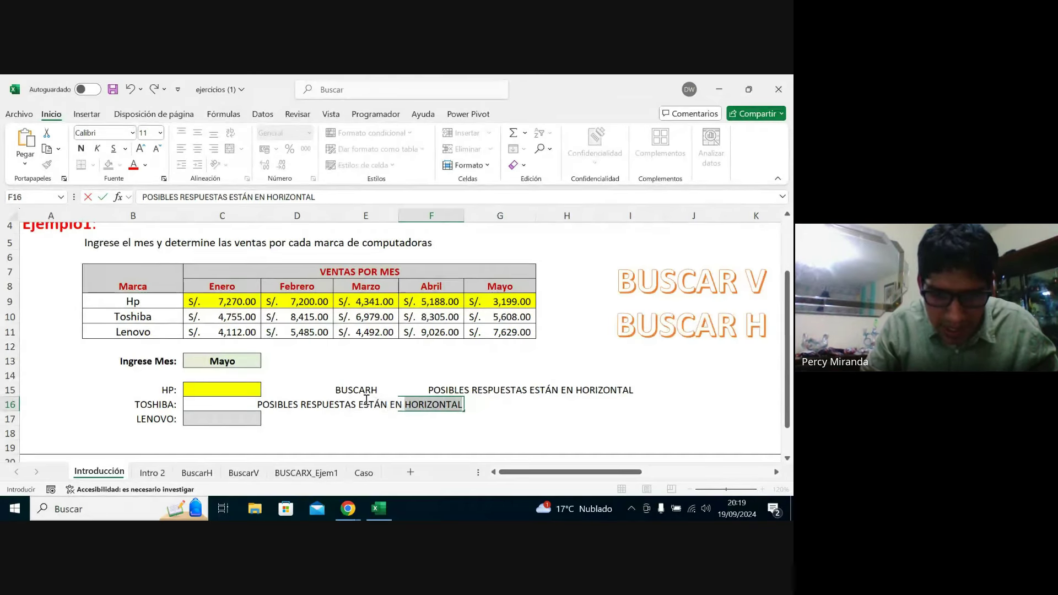
type("VERTICAL")
left_click(366, 401)
type("BUSCARV")
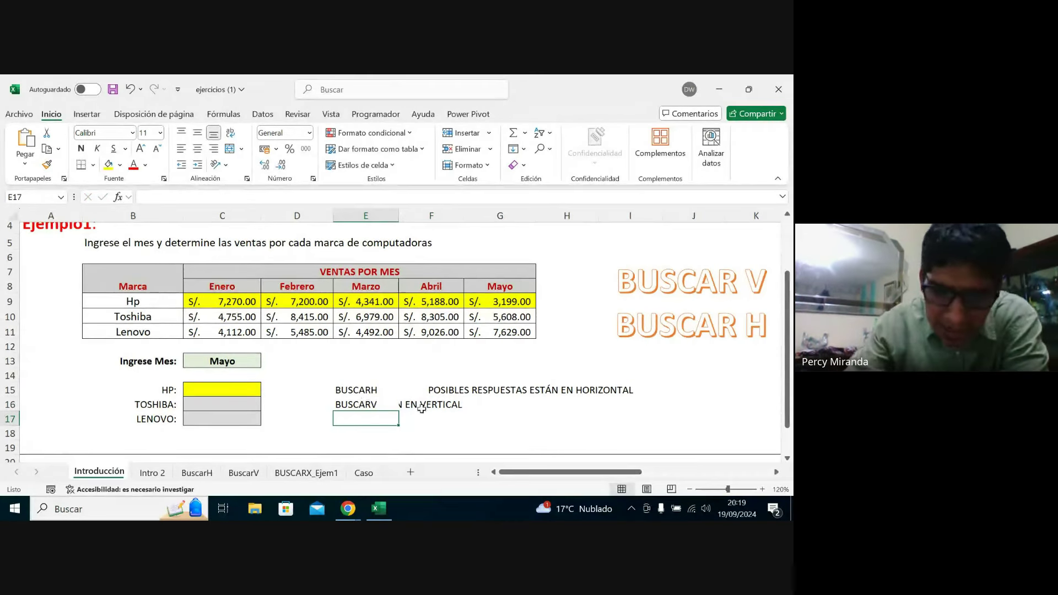
left_click_drag(431, 404, 621, 400)
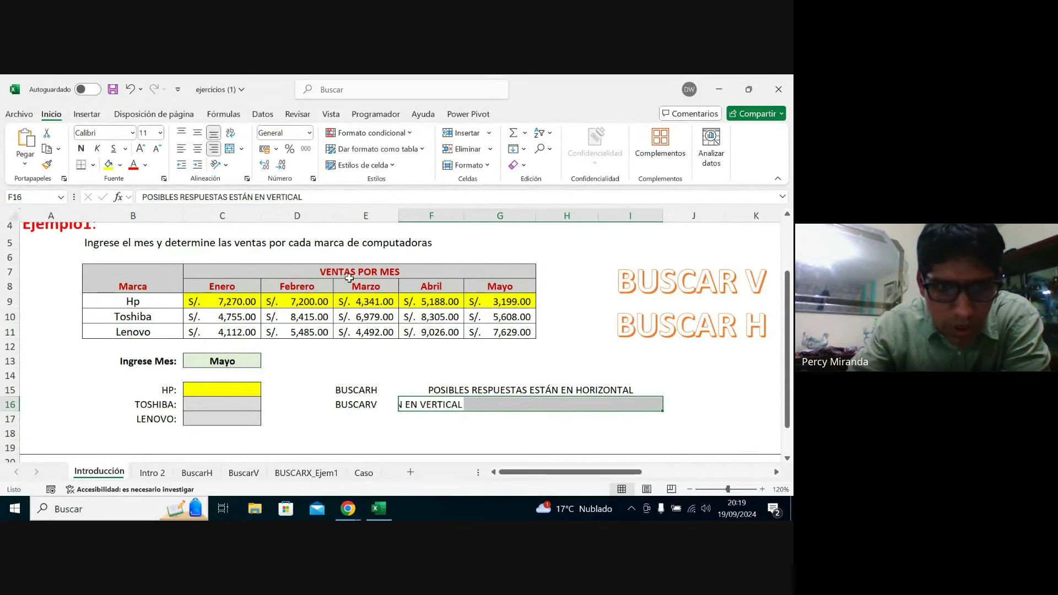
left_click(230, 149)
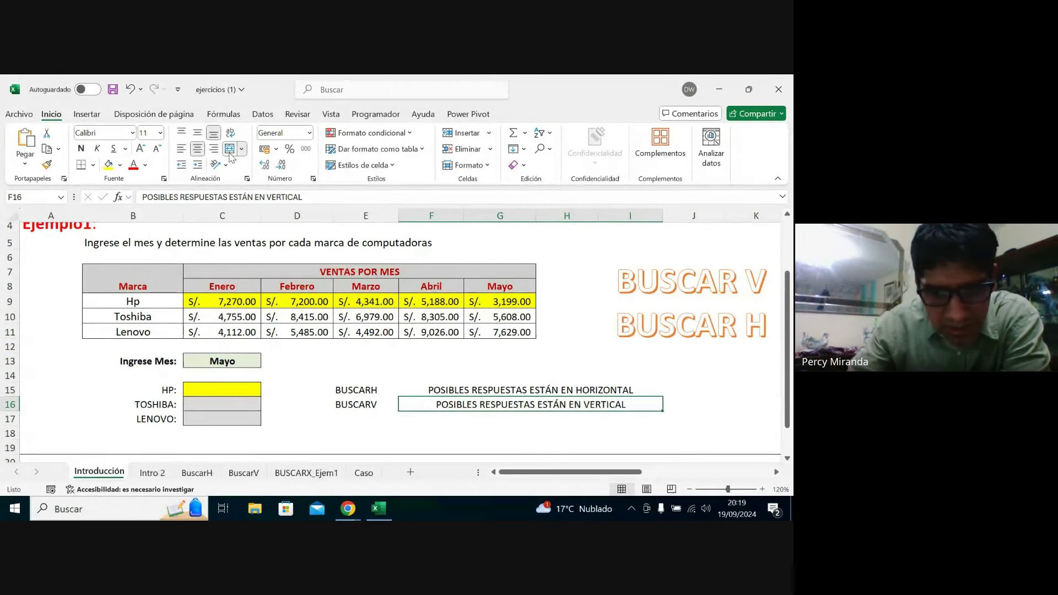
left_click(592, 389)
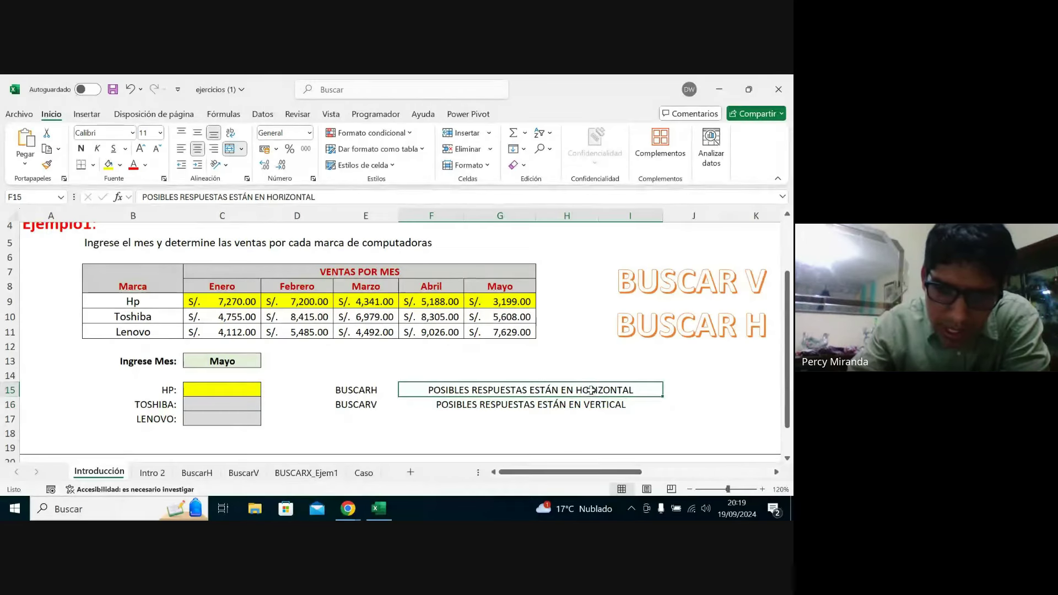
left_click(220, 389)
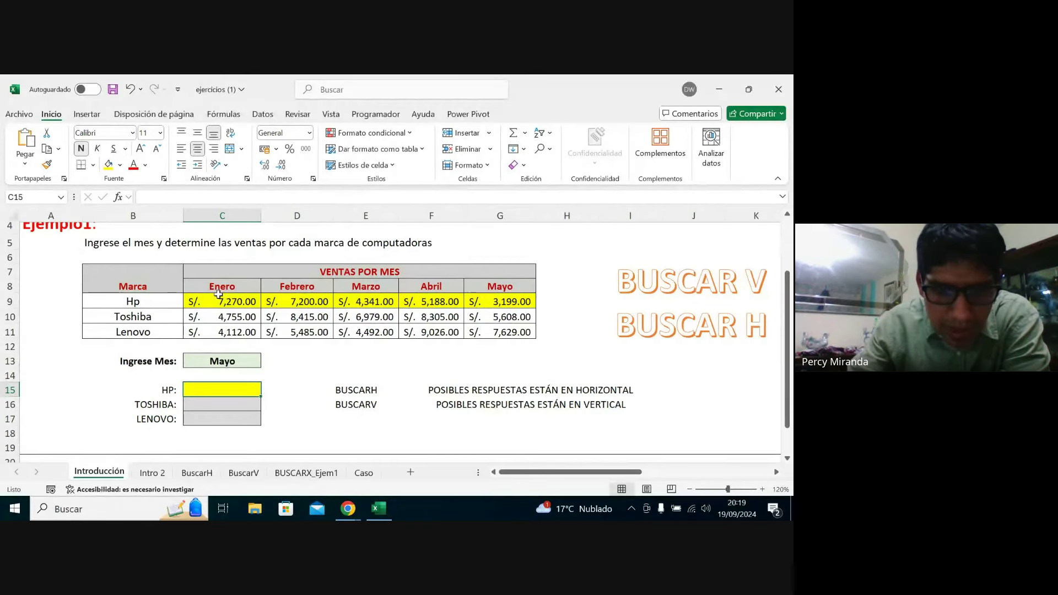
left_click_drag(210, 301, 510, 302)
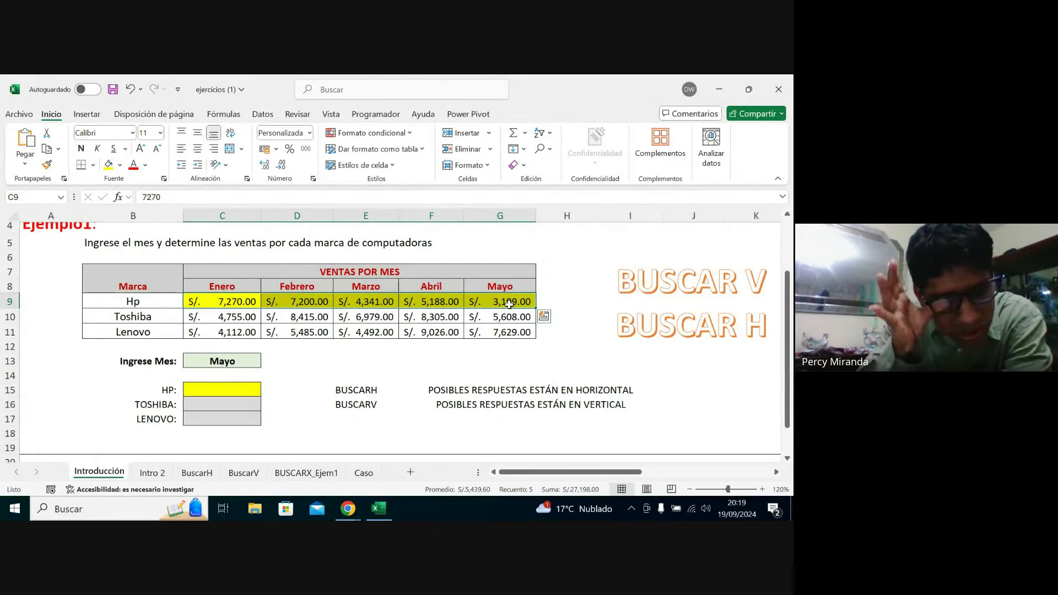
Copy C16's grey formatting onto C15 and begin typing =BUSCARH( there.
left_click(235, 391)
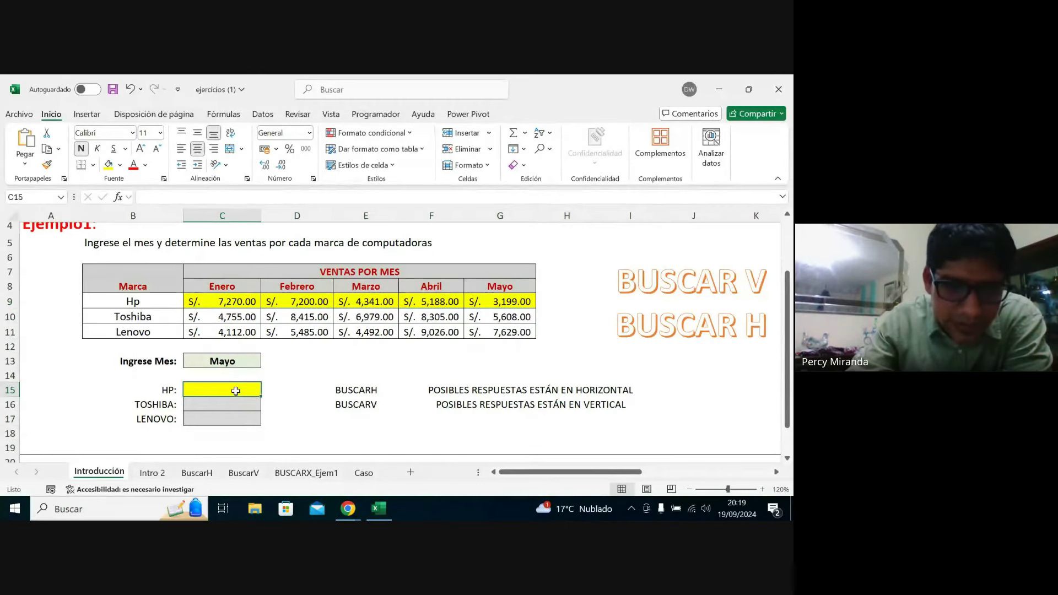
left_click(119, 165)
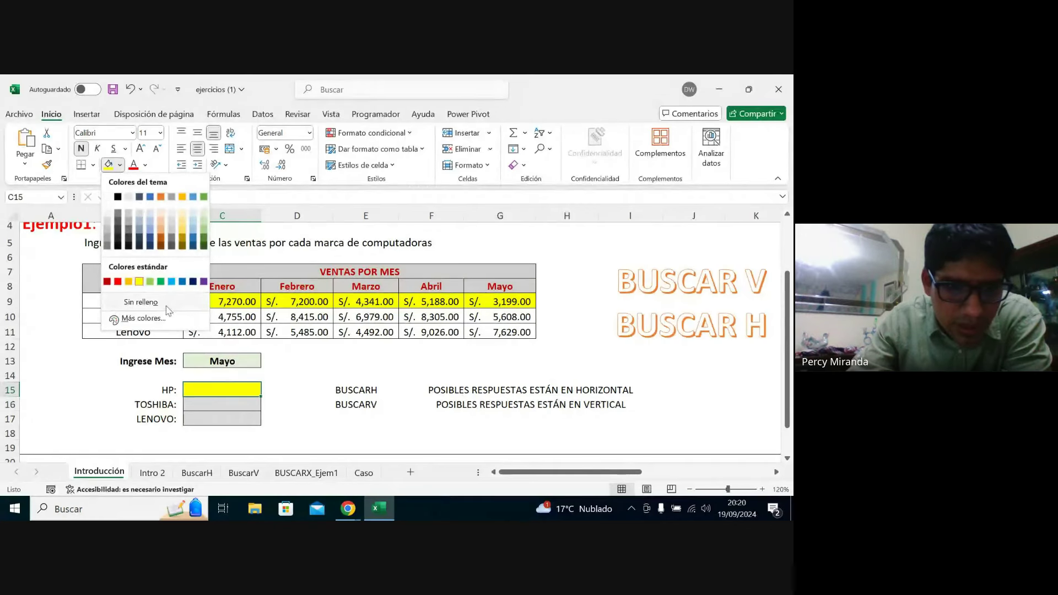
left_click(235, 403)
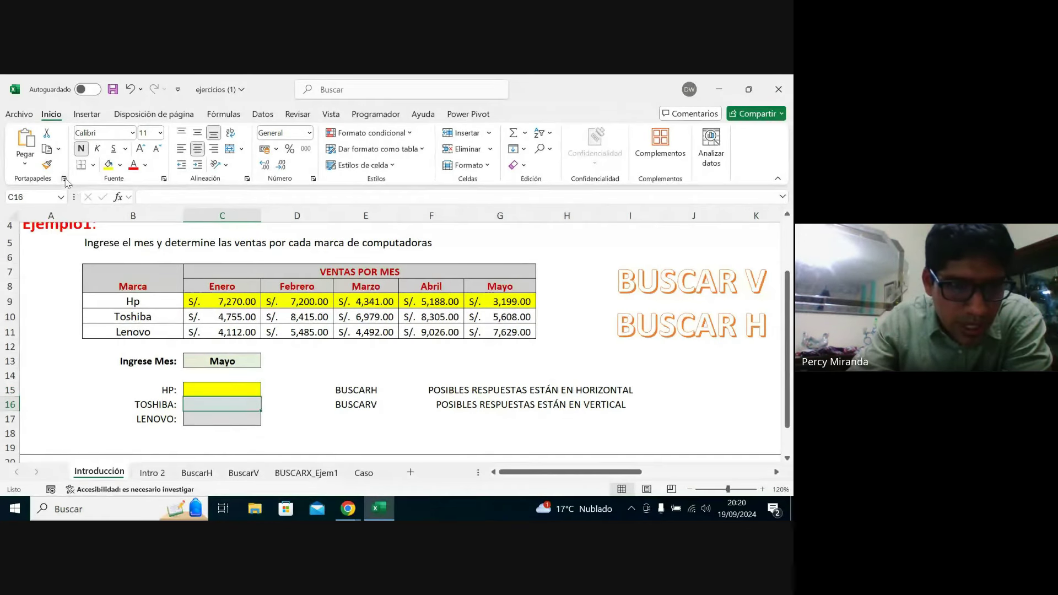
left_click(47, 164)
left_click(229, 390)
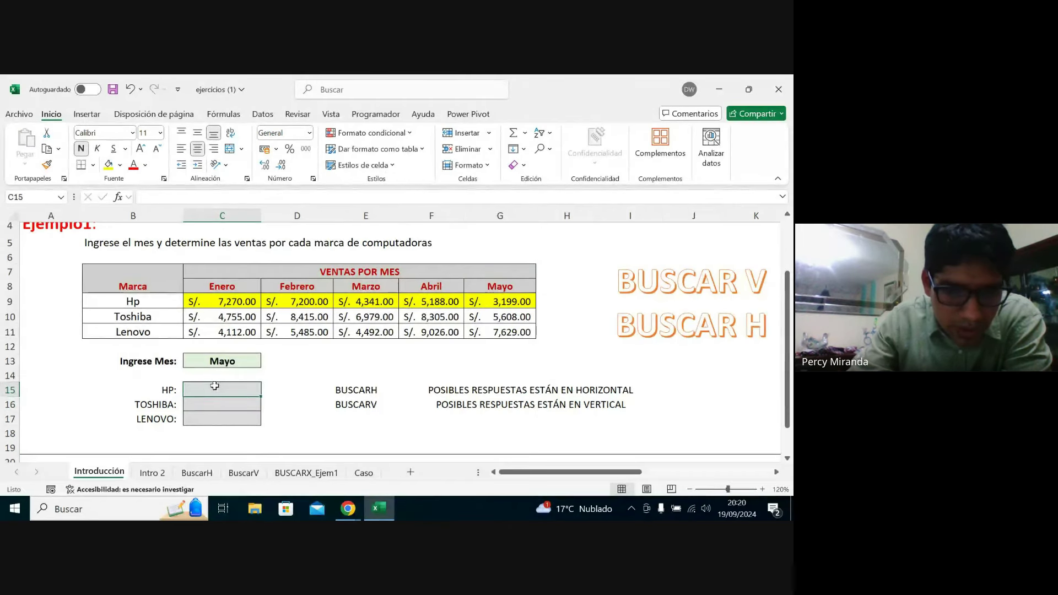
type("=")
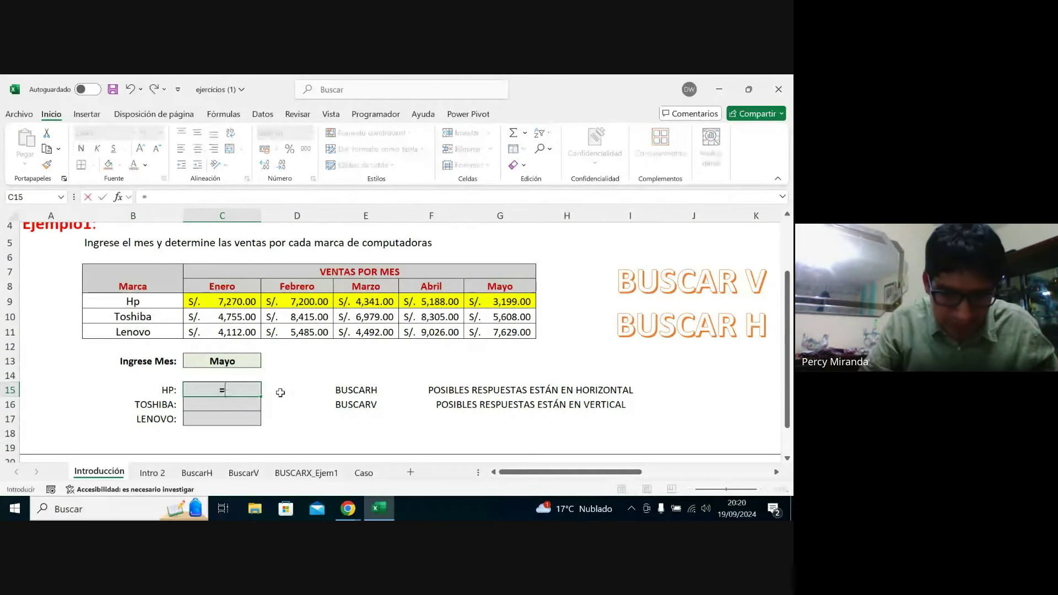
type("BUSCARH")
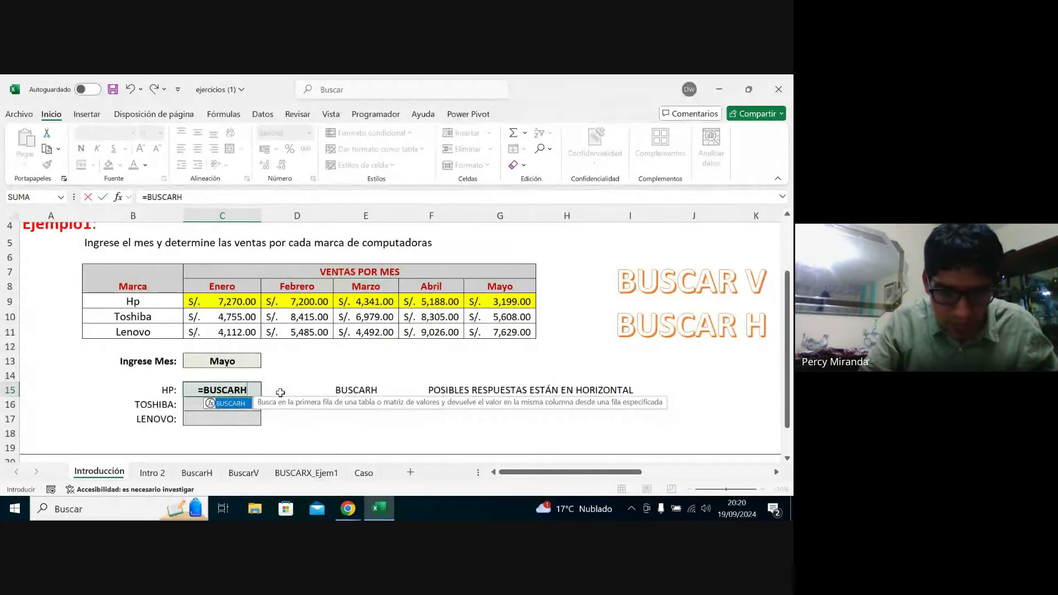
type("(")
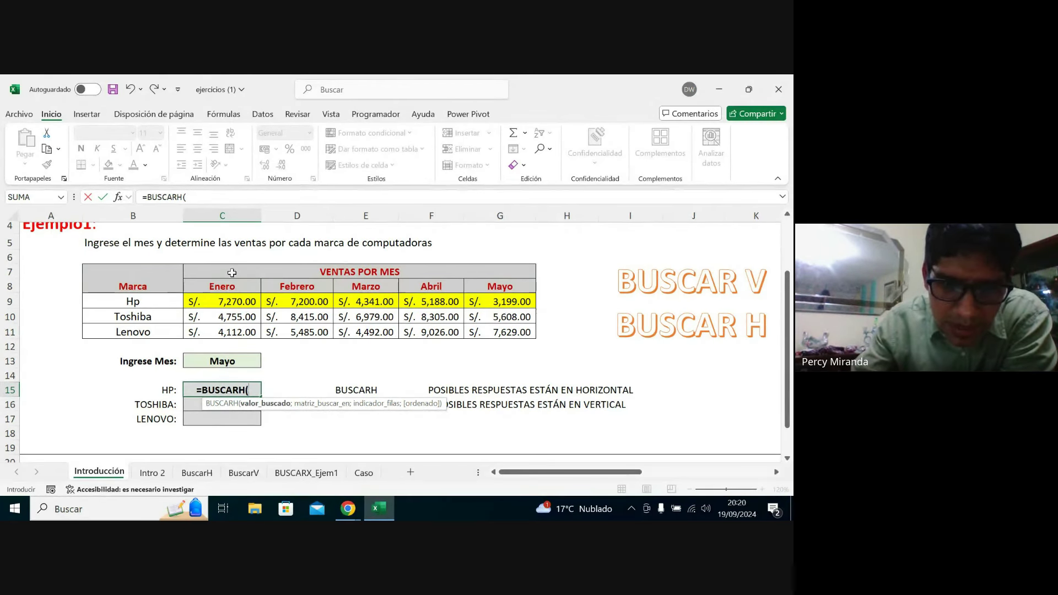
Add C13 as the lookup value so the formula reads =BUSCARH(C13;.
left_click(228, 363)
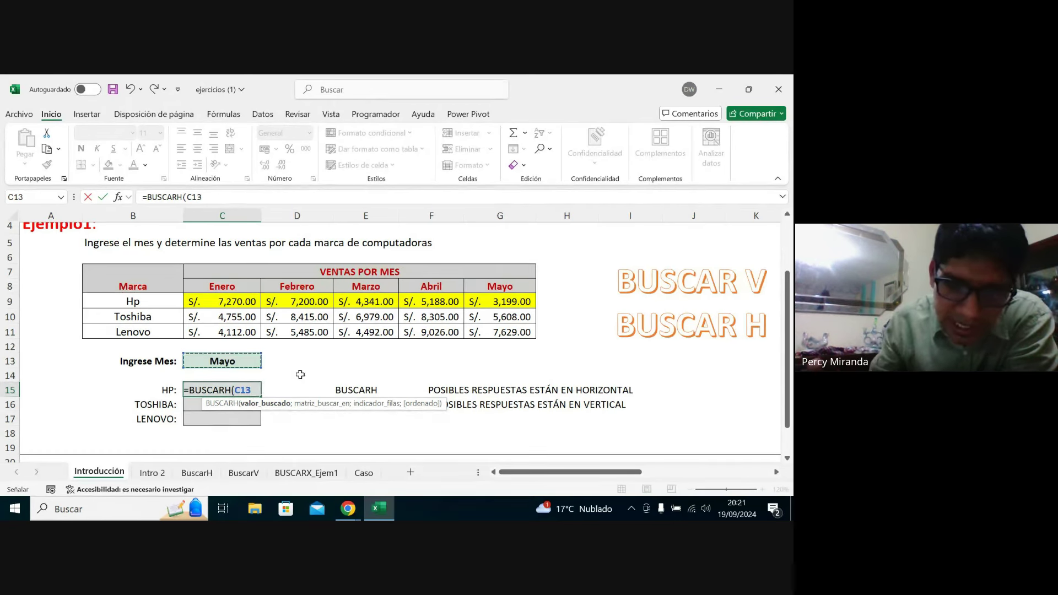
type(";")
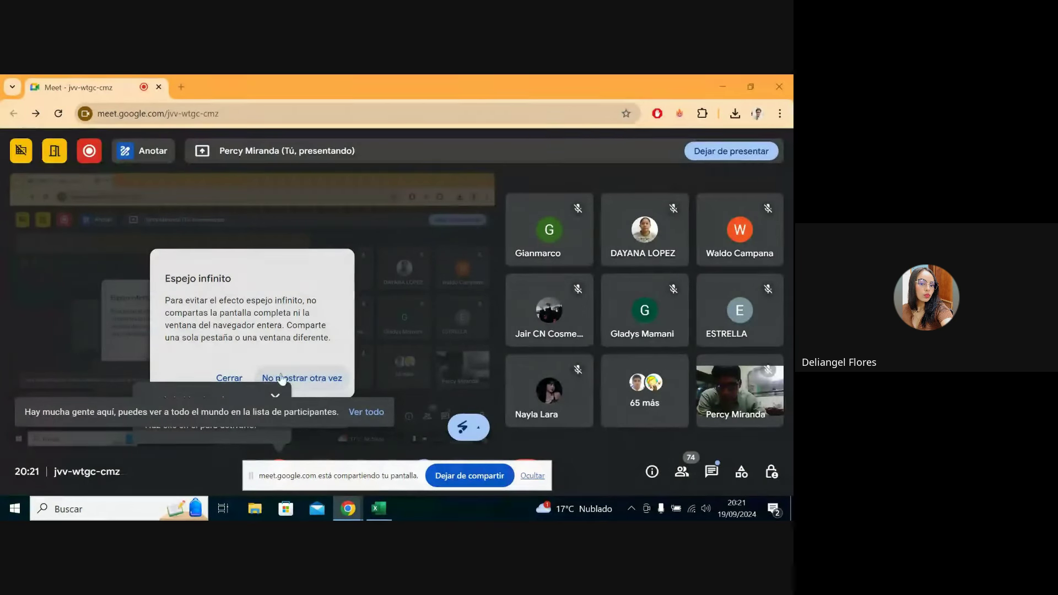
Dismiss the infinite-mirror and sharing notices, turn the camera off, unmute, and return to Excel.
left_click(230, 377)
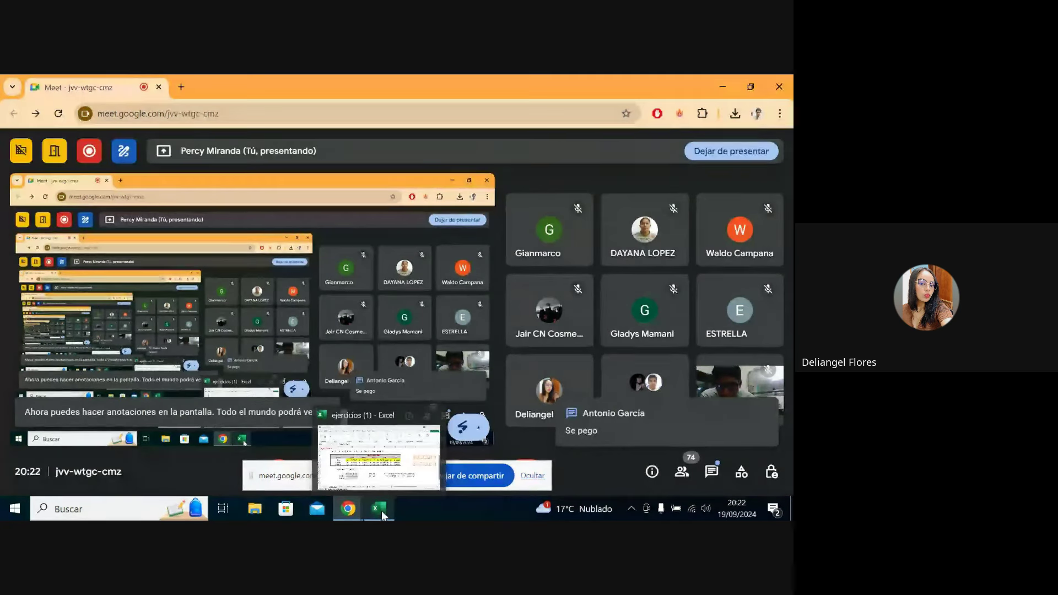
left_click(532, 475)
left_click(327, 472)
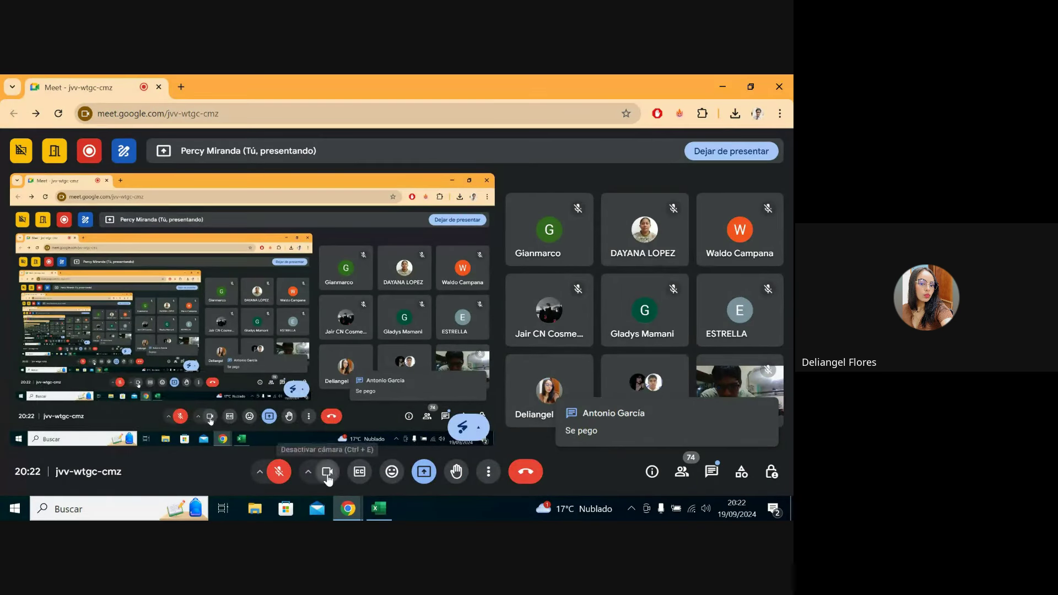
left_click(279, 472)
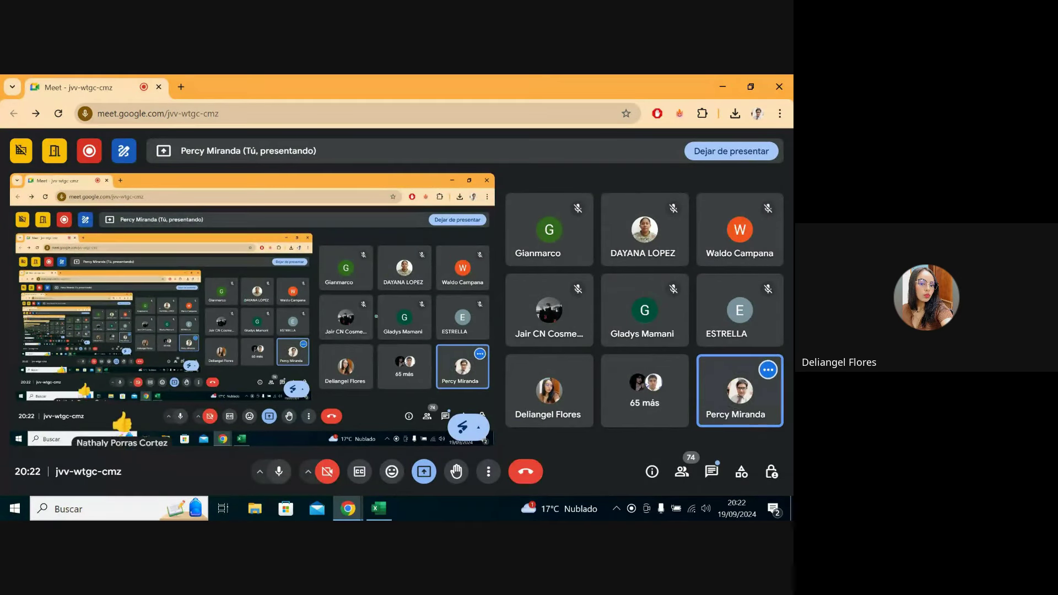
left_click(379, 509)
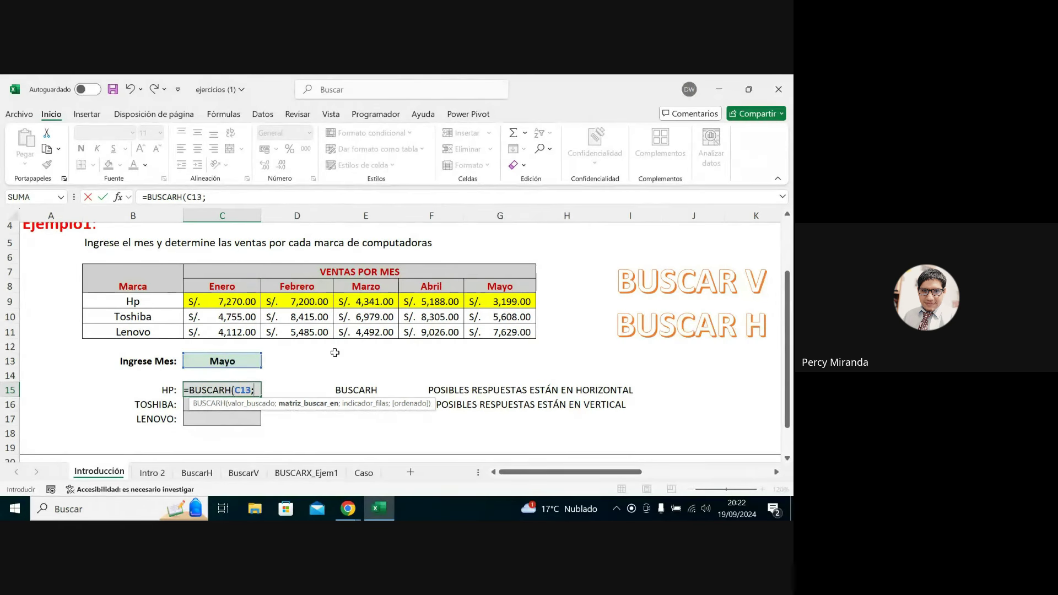
left_click(258, 391)
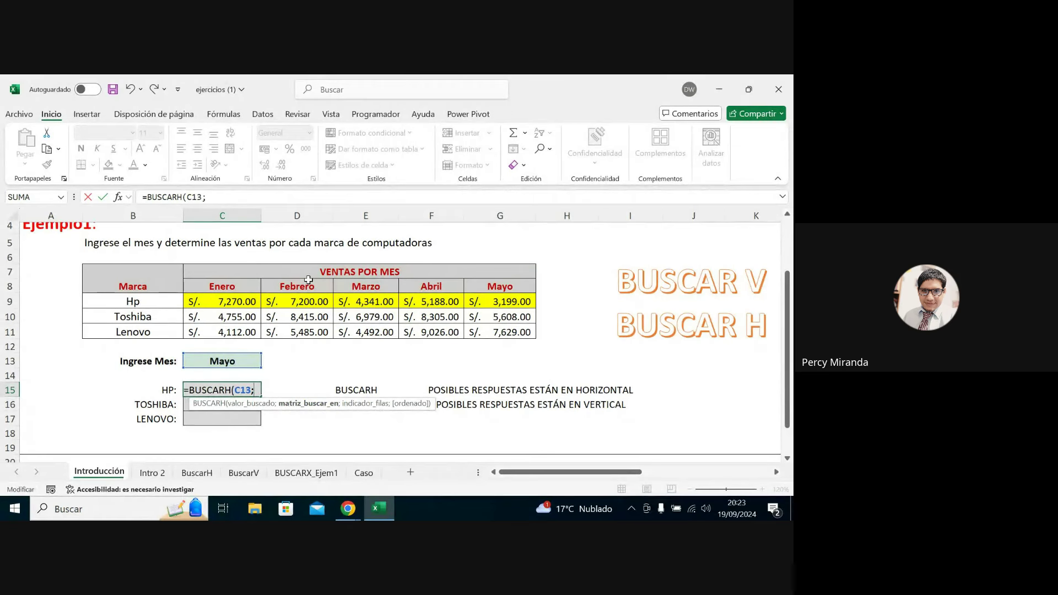
left_click_drag(146, 267, 476, 330)
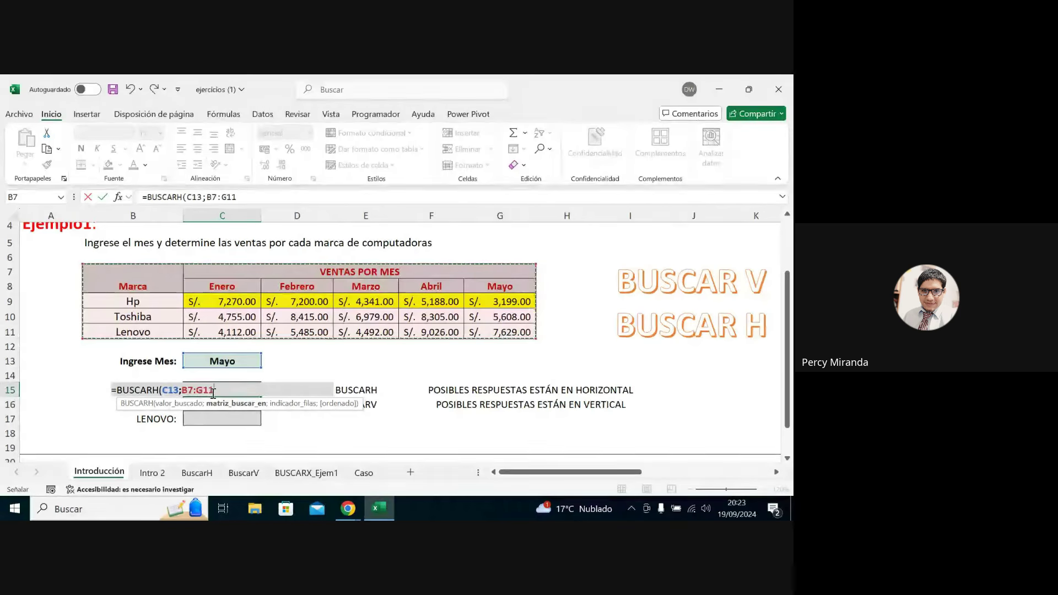
left_click_drag(214, 390, 182, 390)
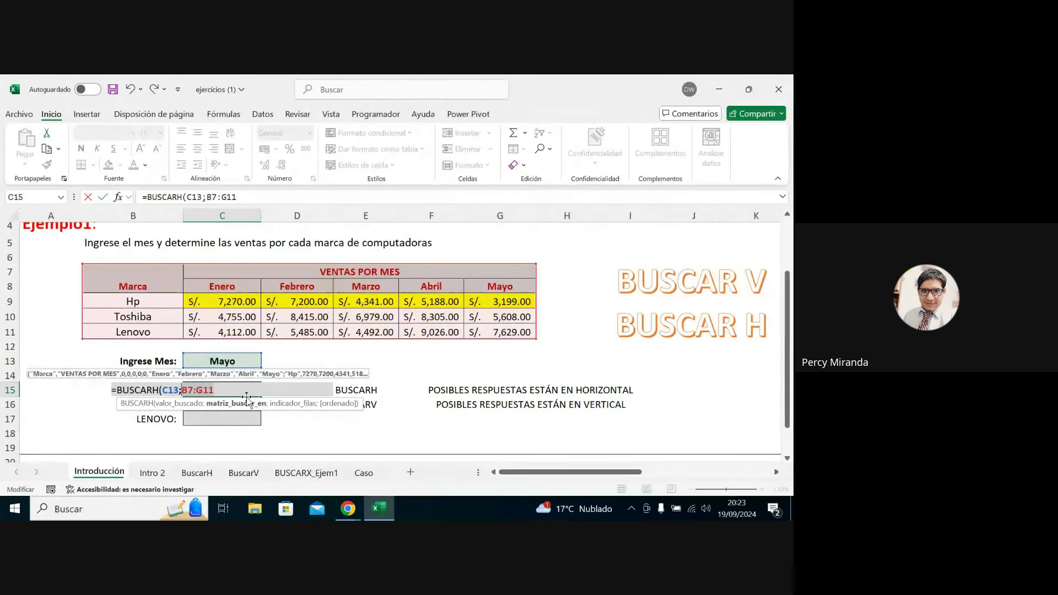
key("BackSpace")
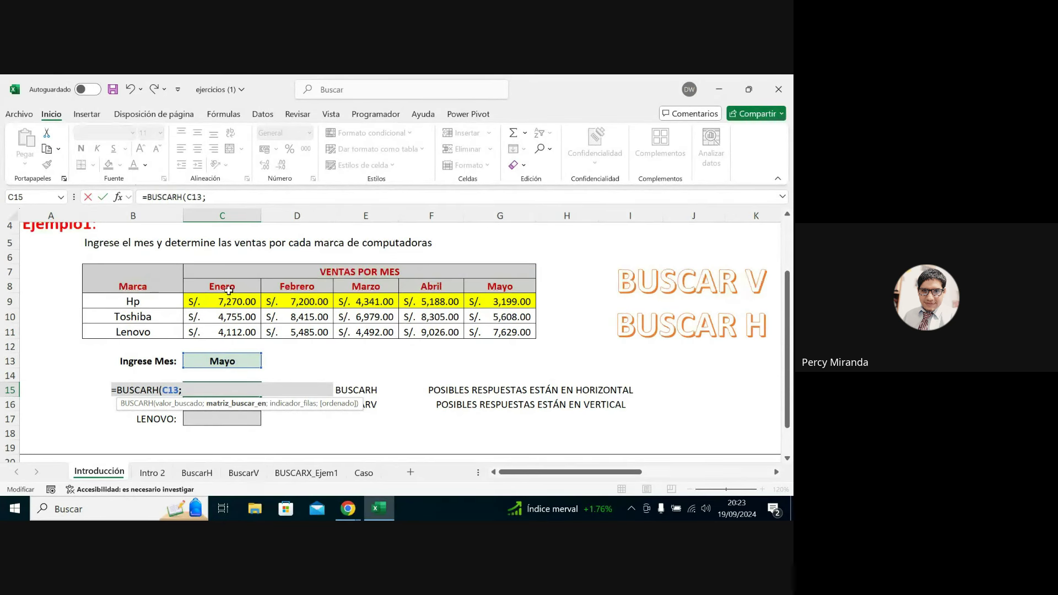
Add C8:G11 as the table range, making the formula =BUSCARH(C13;C8:G11;.
left_click_drag(223, 287, 481, 286)
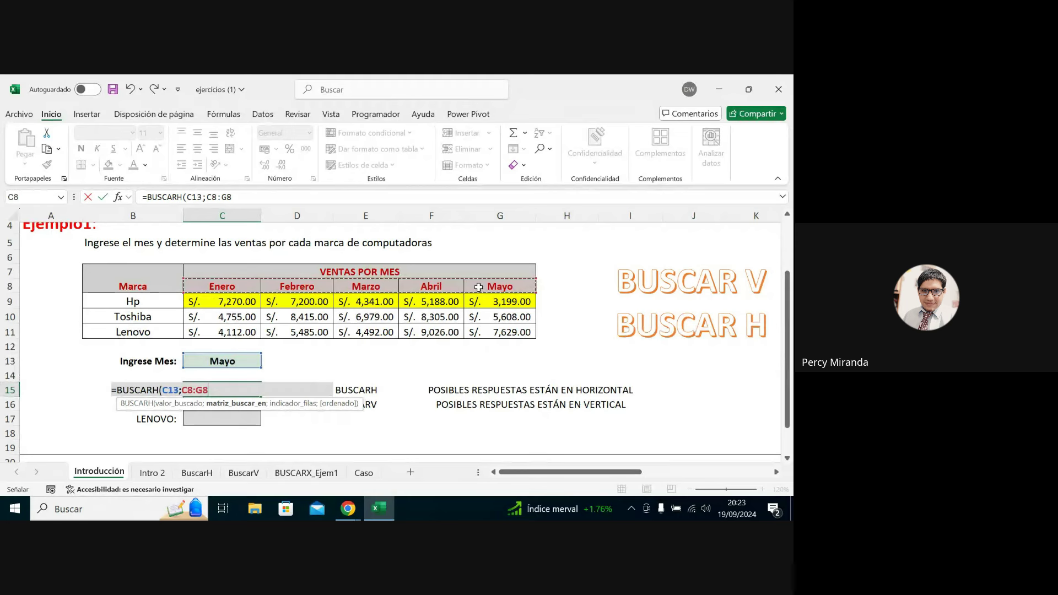
mouse_move(223, 288)
left_mouse_down()
mouse_move(458, 313)
mouse_move(500, 332)
left_mouse_up()
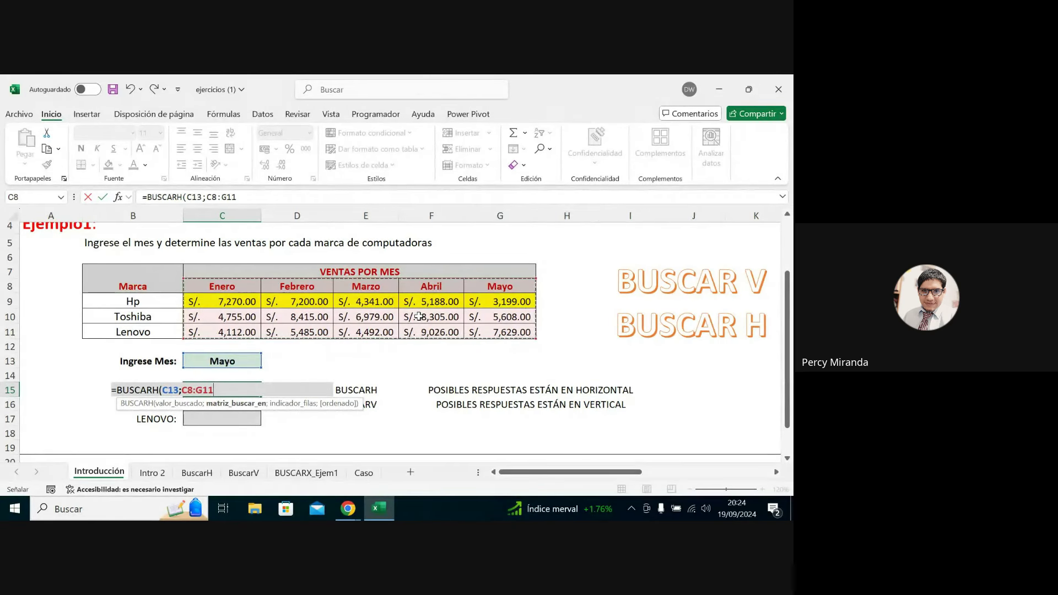
type(";")
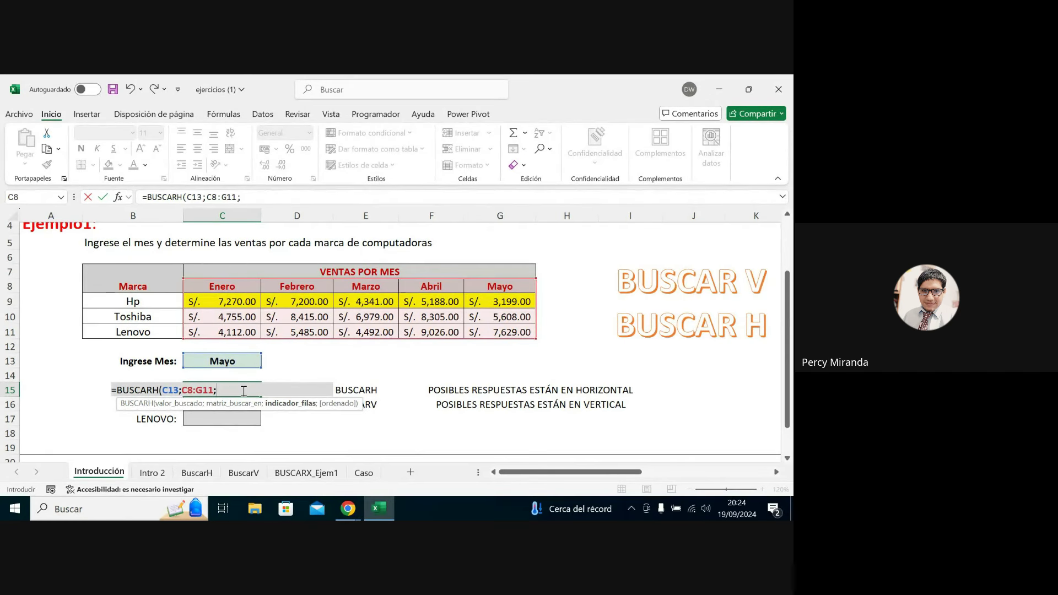
type("2")
type(";")
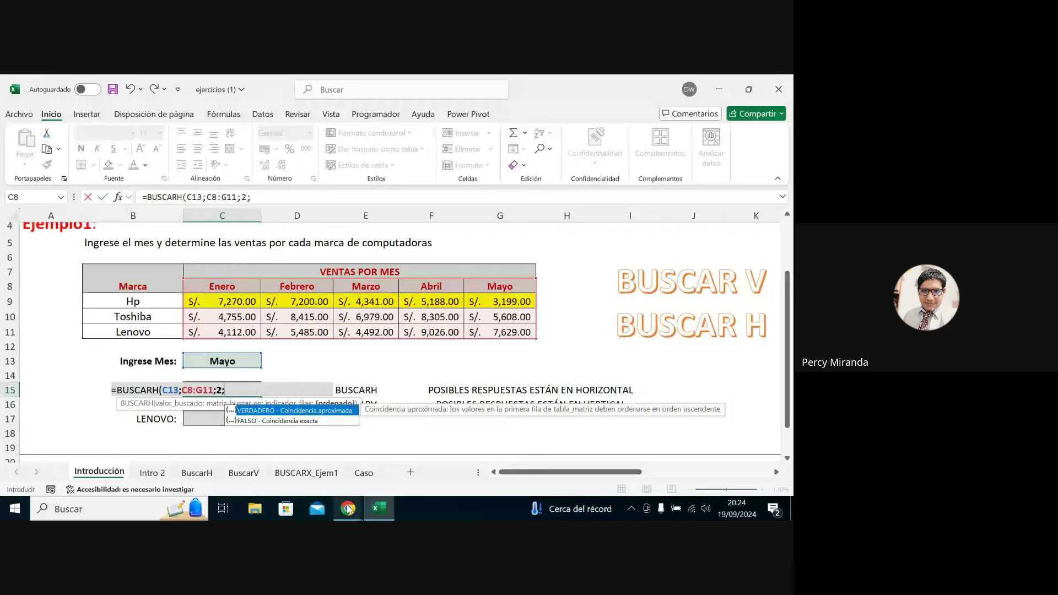
mouse_move(348, 509)
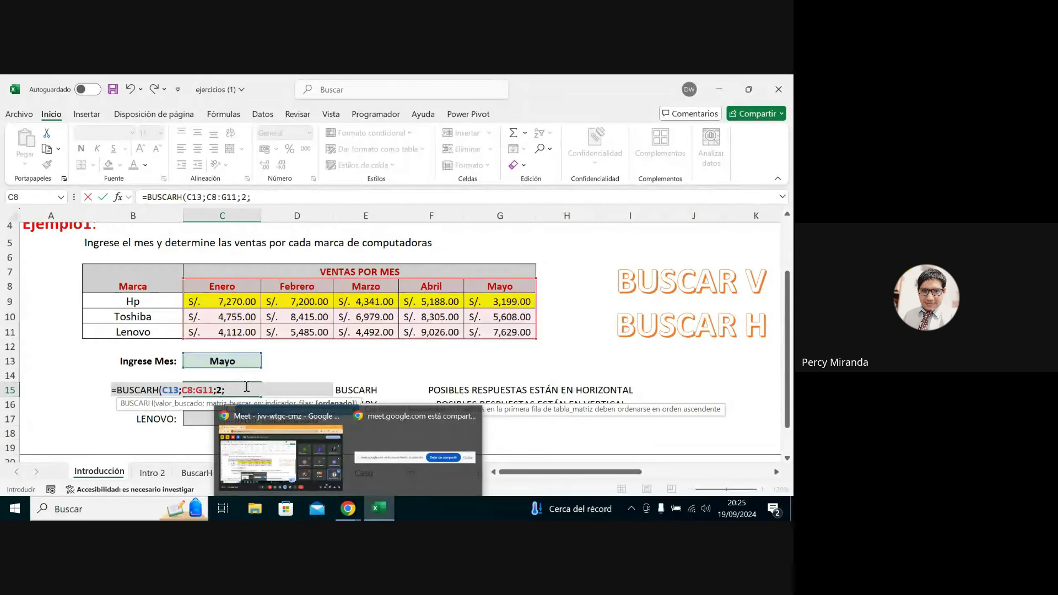
left_click(265, 395)
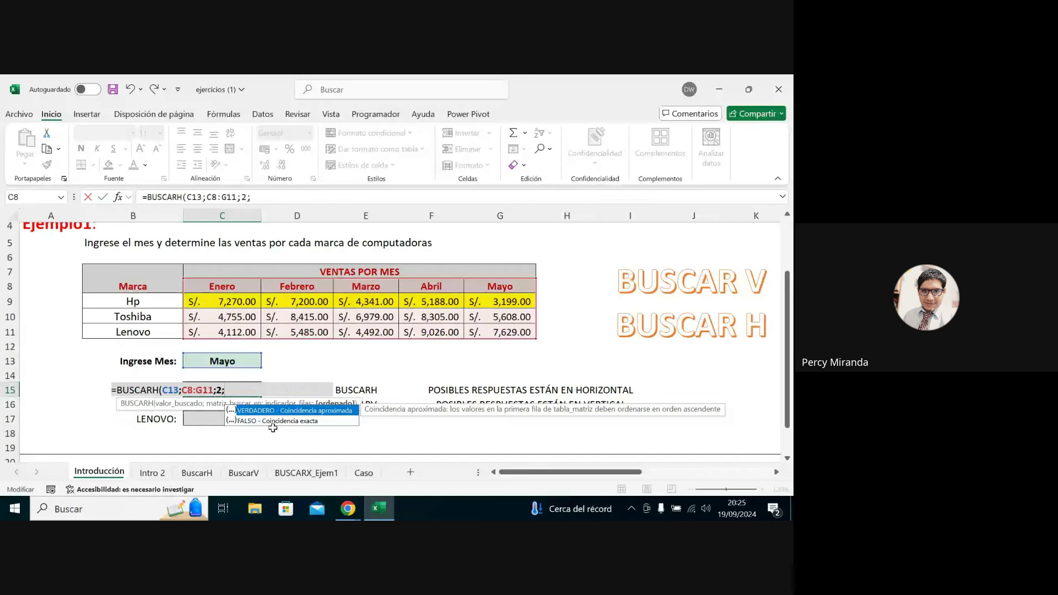
double_click(292, 422)
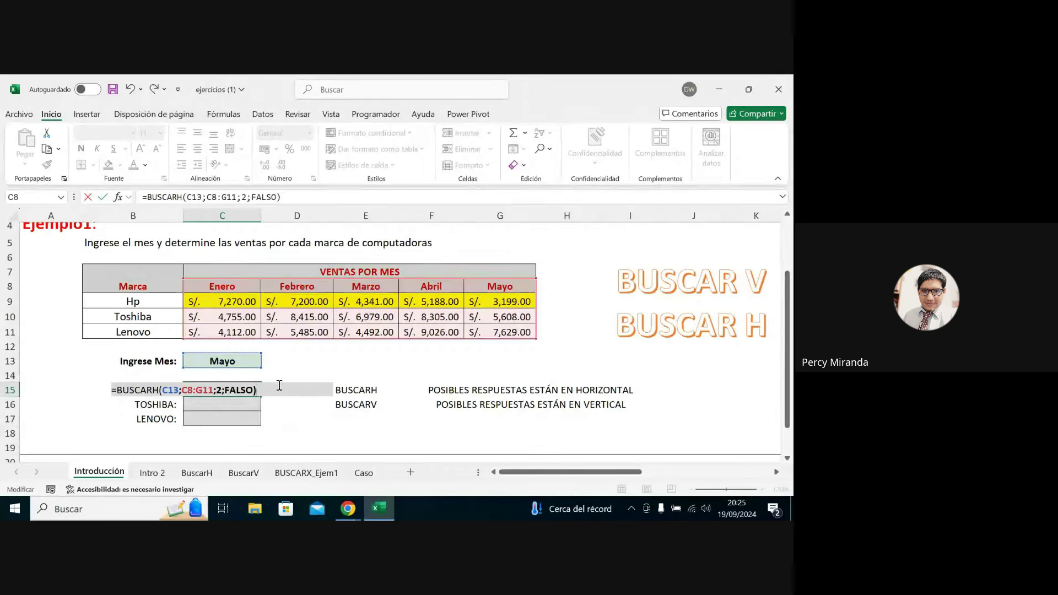
key("Return")
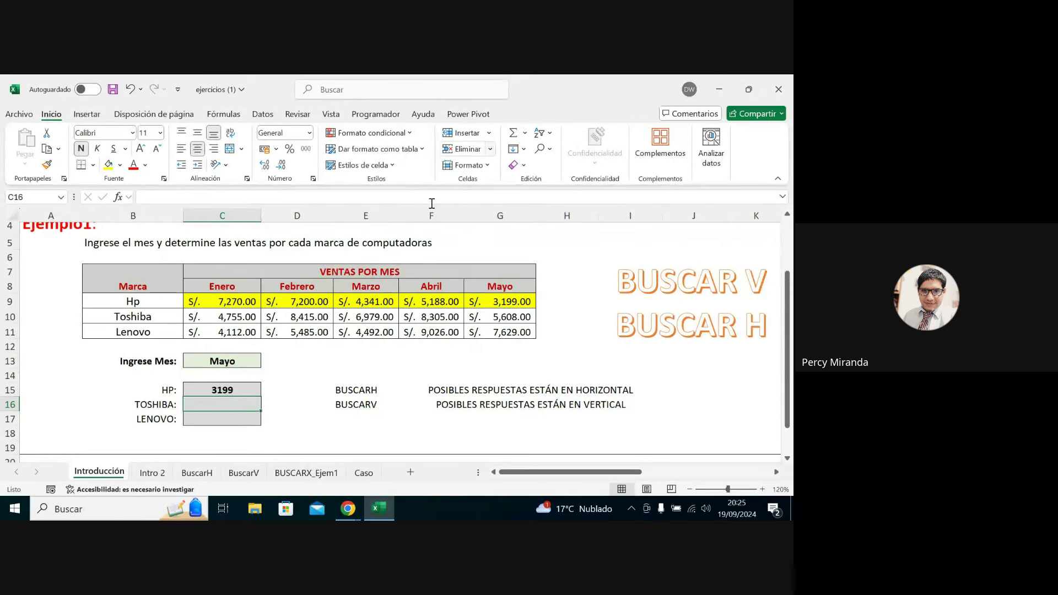
left_click(240, 388)
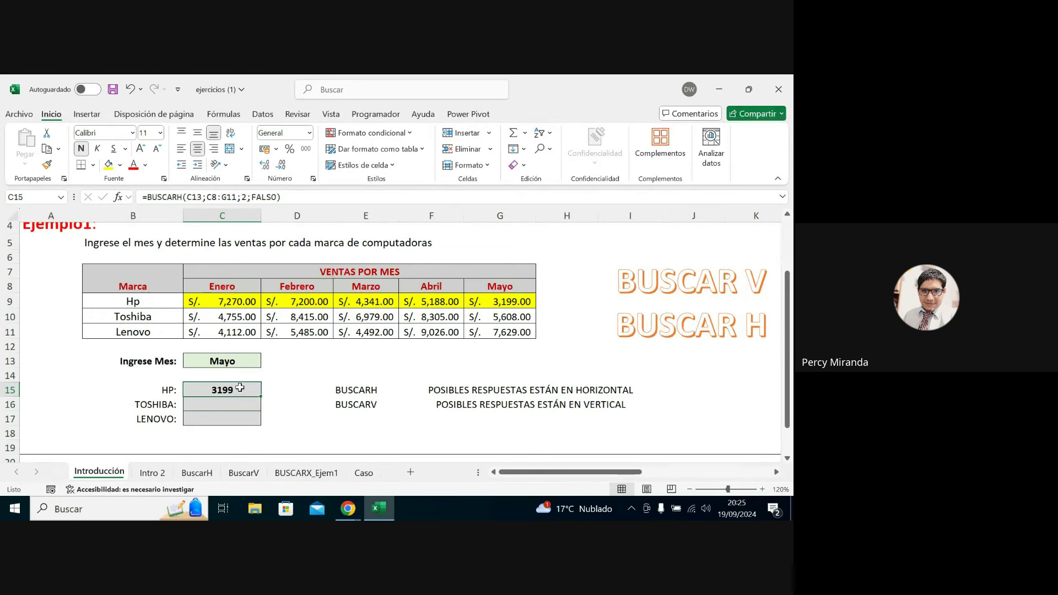
left_click(234, 364)
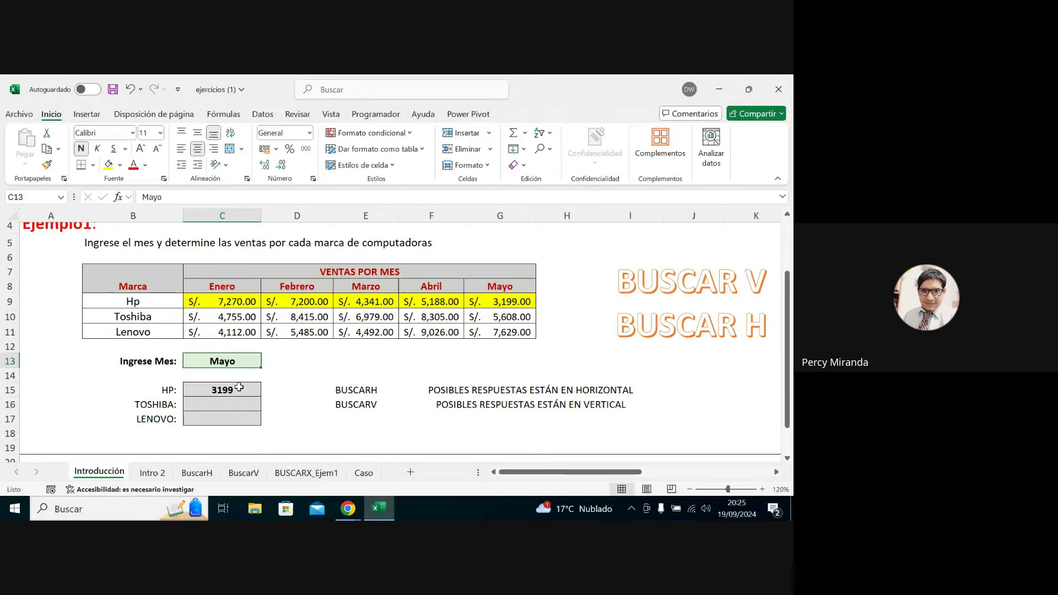
Change the C13 month from Mayo to Febrero, then to Abril, so the HP lookup shows 5188.
left_click_drag(164, 199, 142, 197)
type("F")
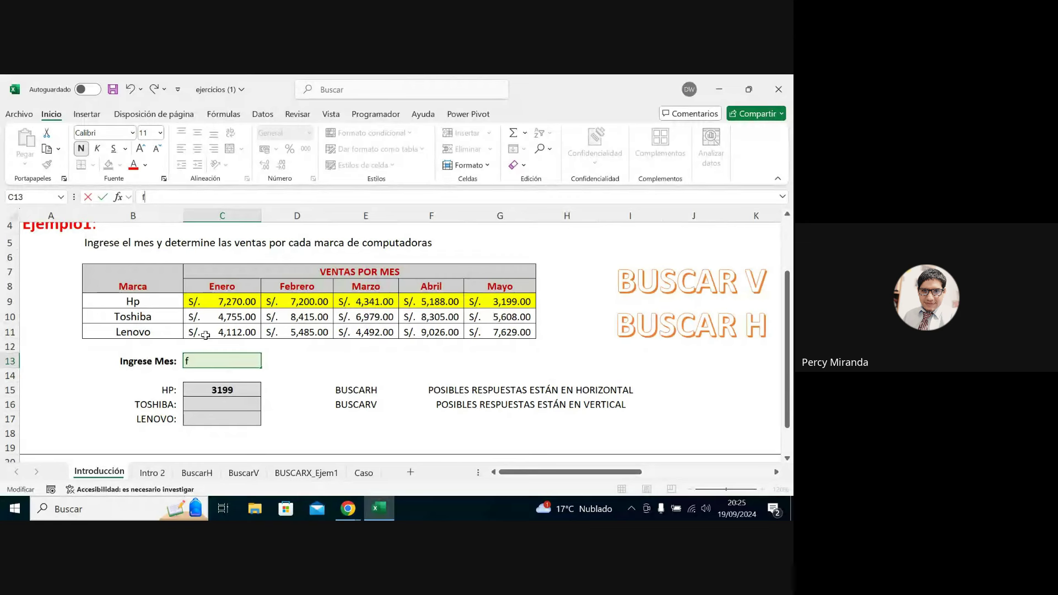
type("ebrero")
key("Return")
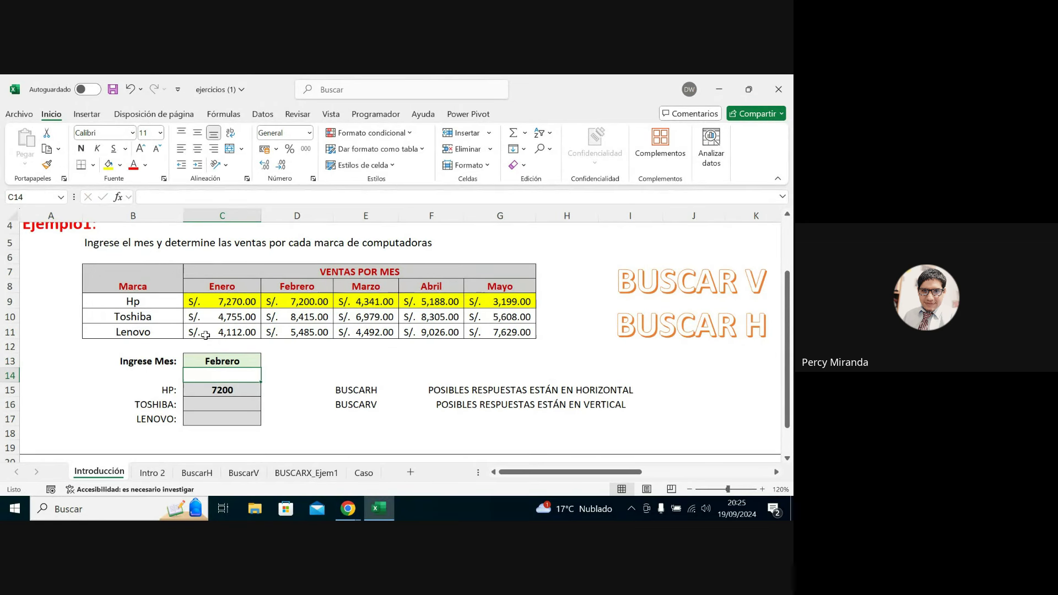
left_click(238, 390)
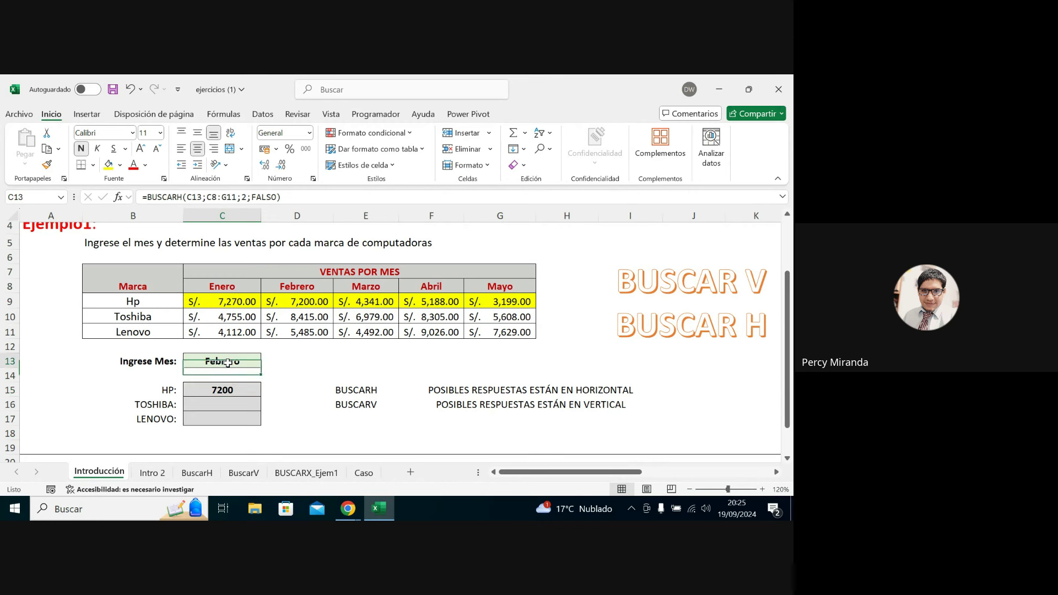
left_click(222, 361)
left_click_drag(175, 202, 128, 199)
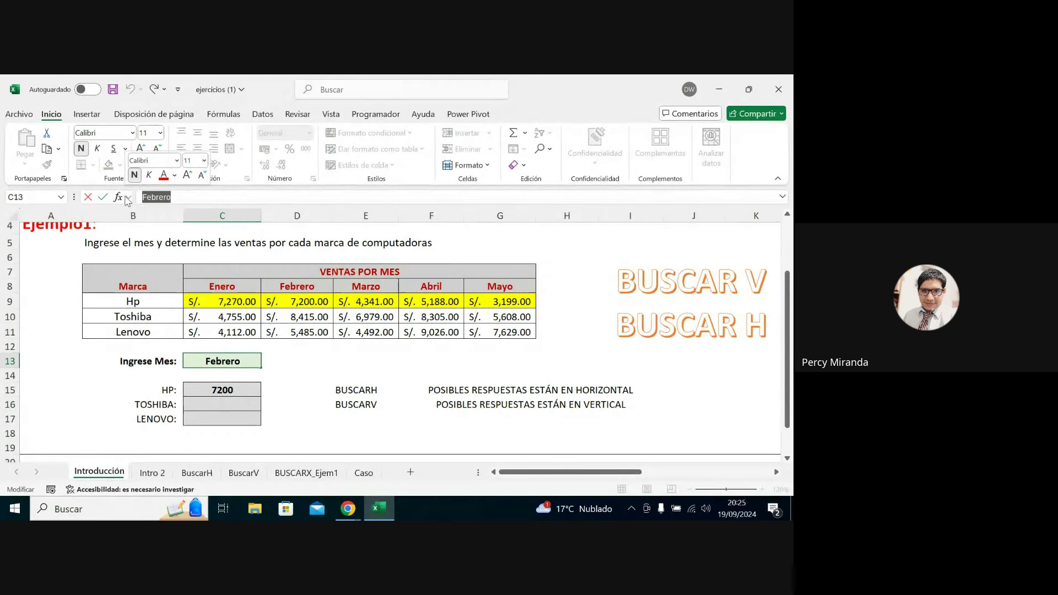
type("Abril")
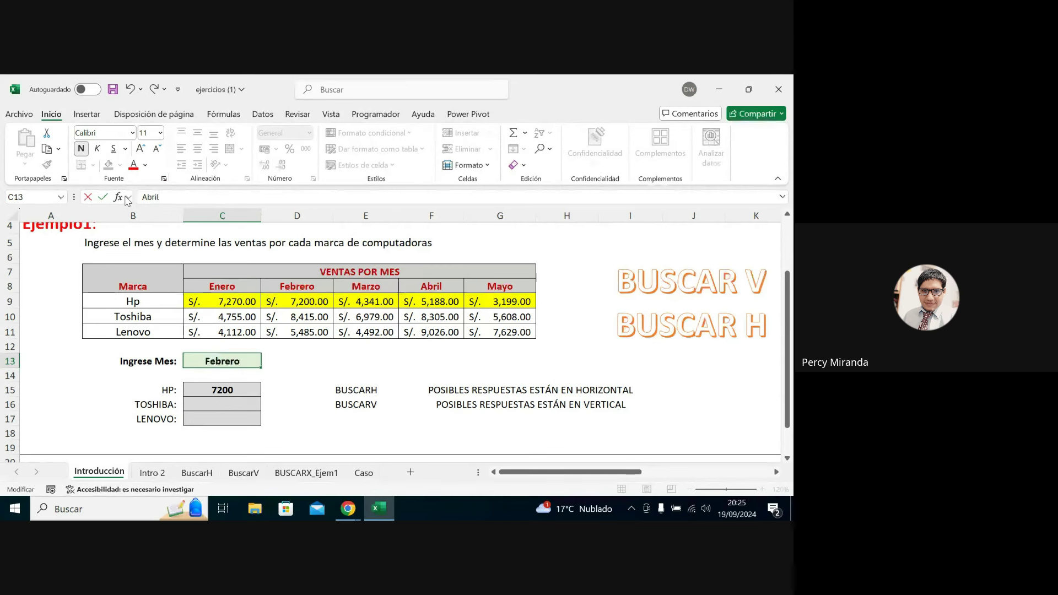
key("Return")
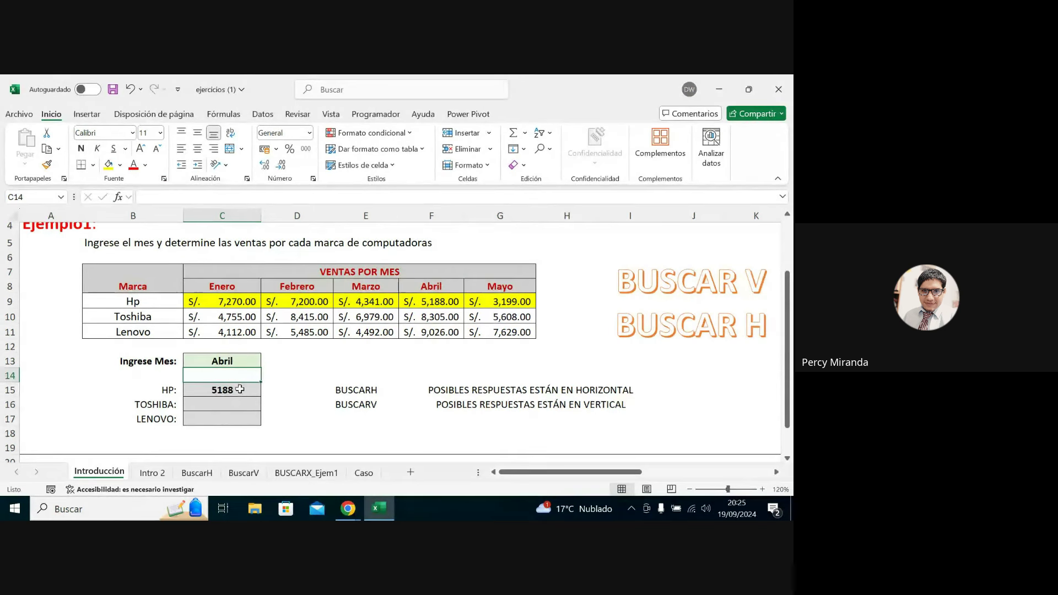
left_click(238, 391)
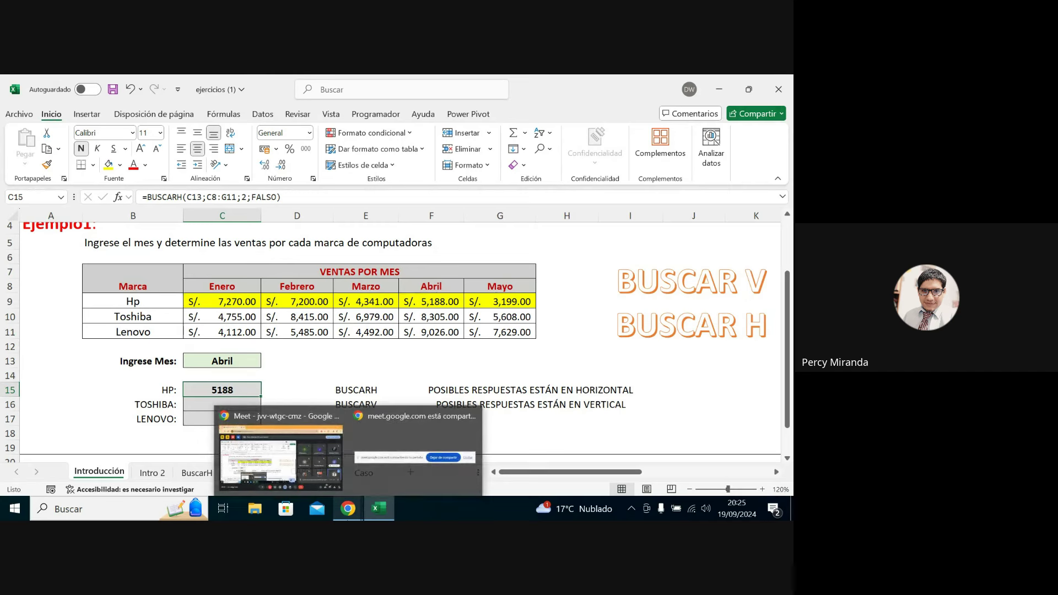
left_click(291, 465)
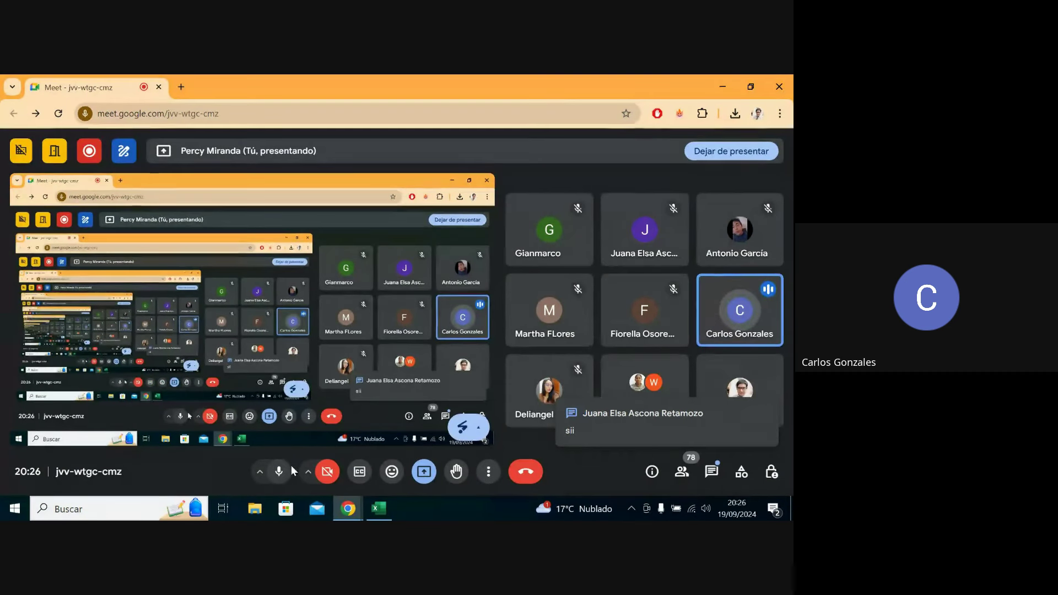
left_click(380, 511)
double_click(231, 392)
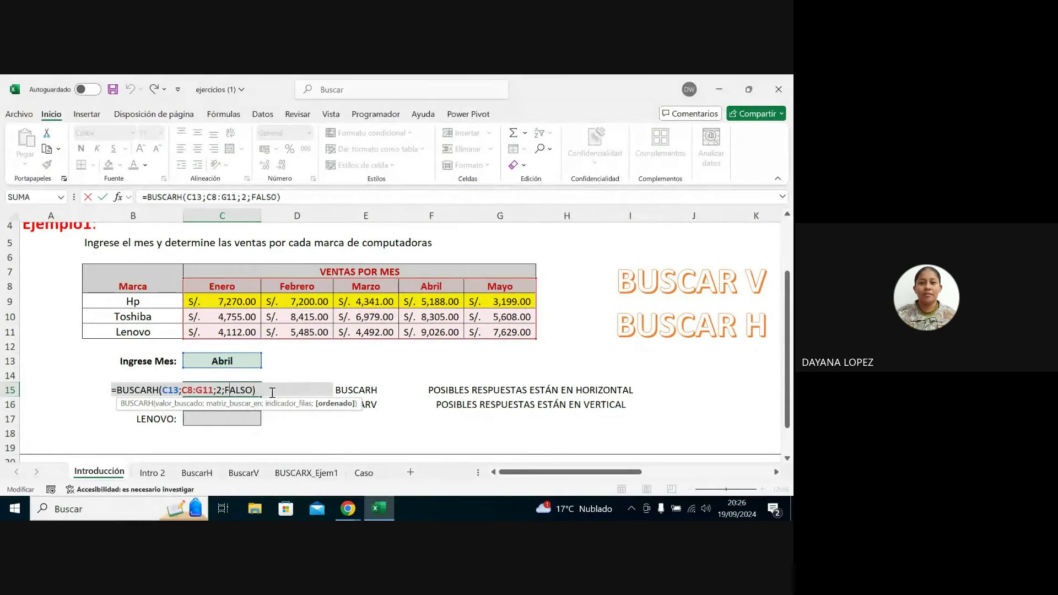
left_click(261, 387)
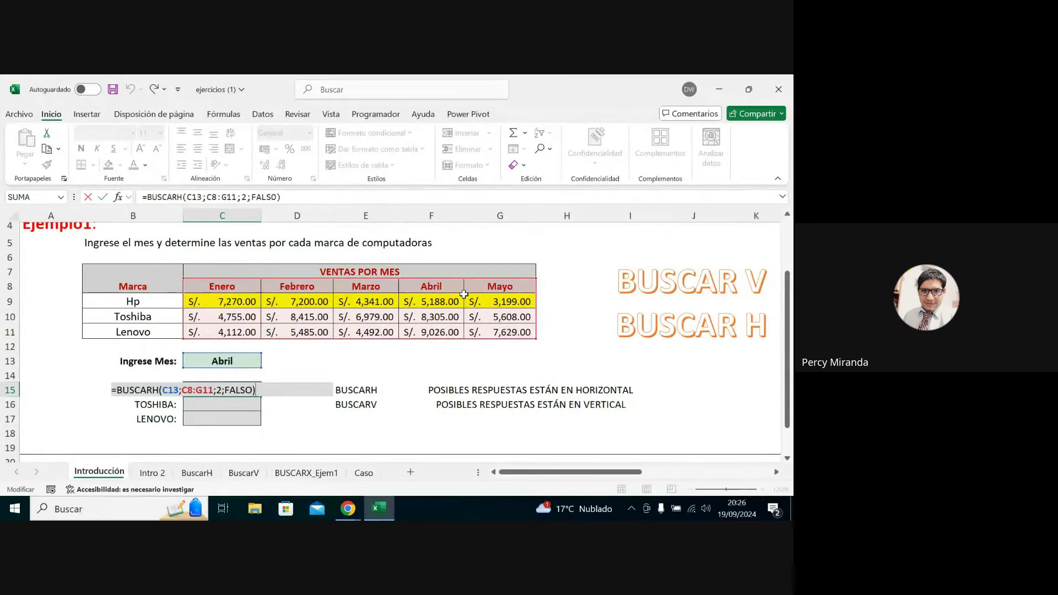
left_click(224, 391)
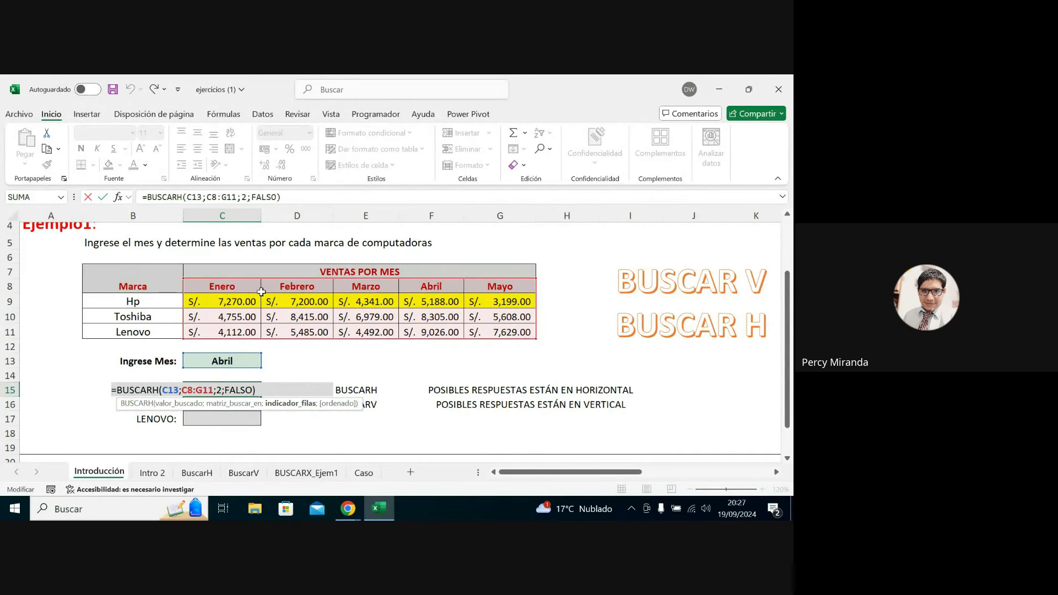
key("Return")
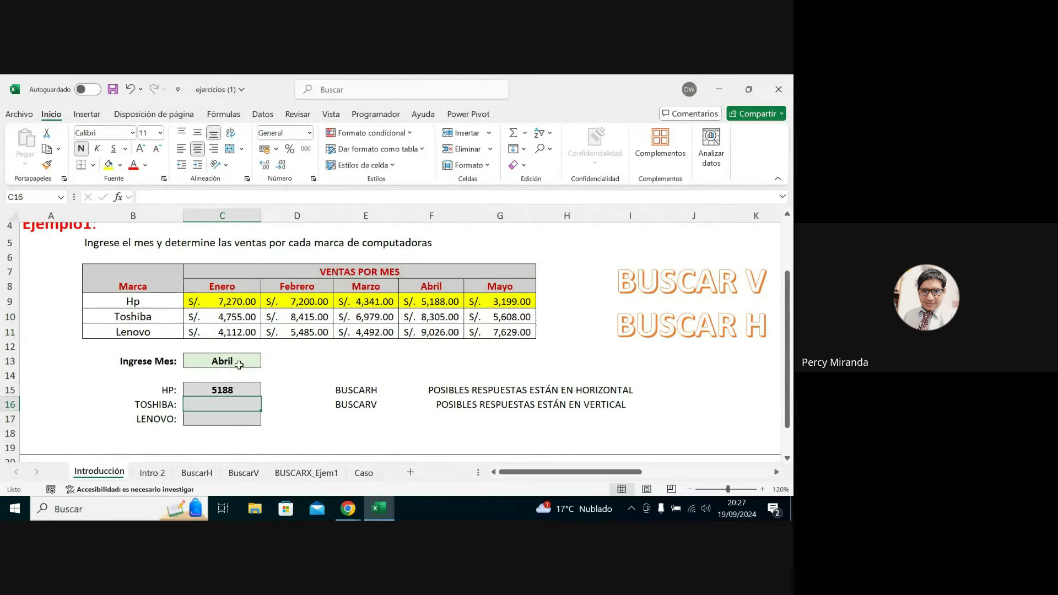
left_click(209, 389)
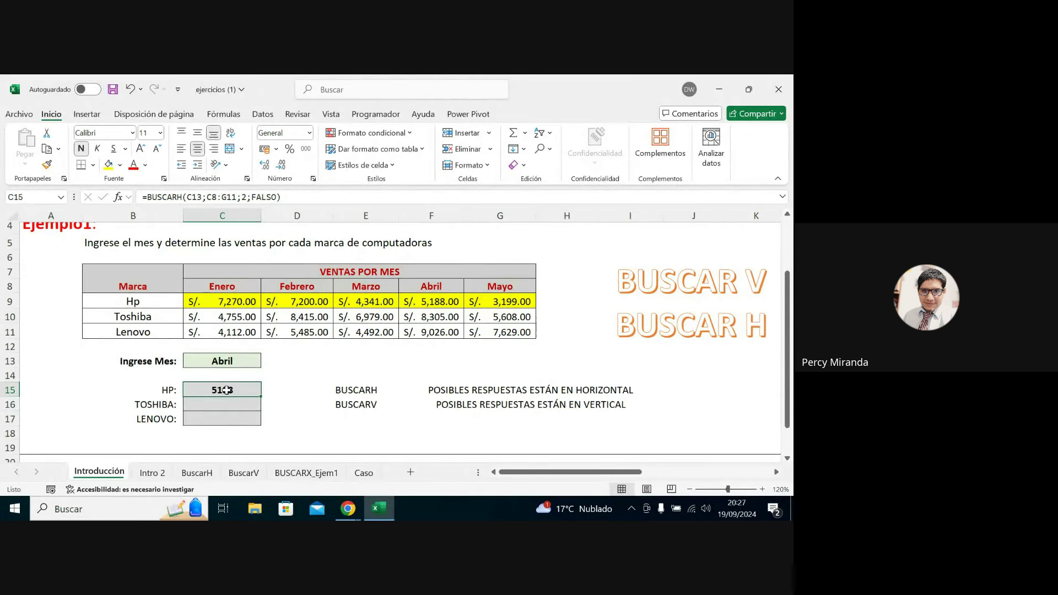
double_click(226, 390)
mouse_move(349, 508)
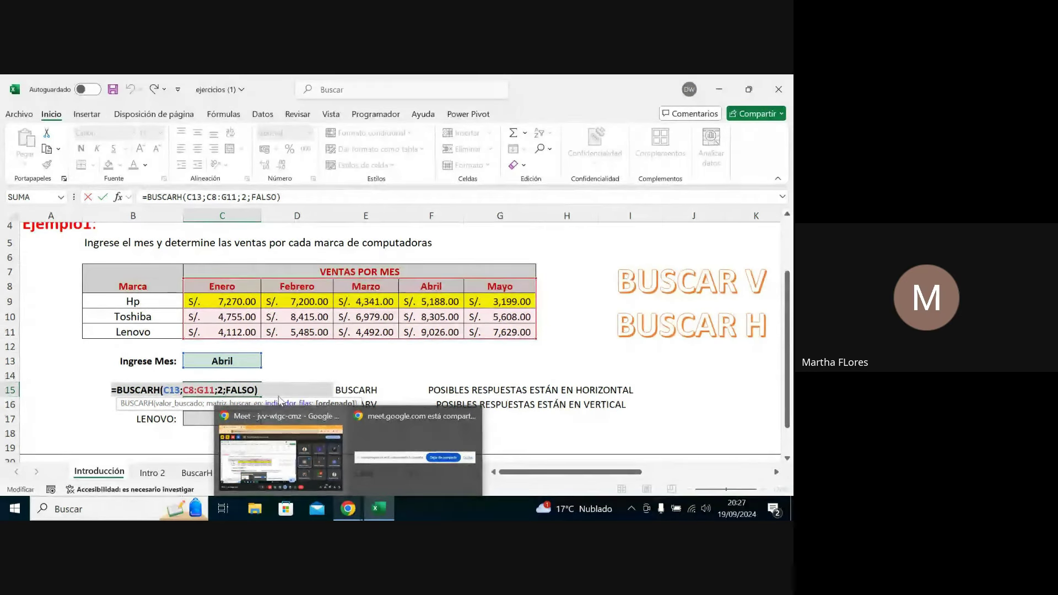
left_click(262, 389)
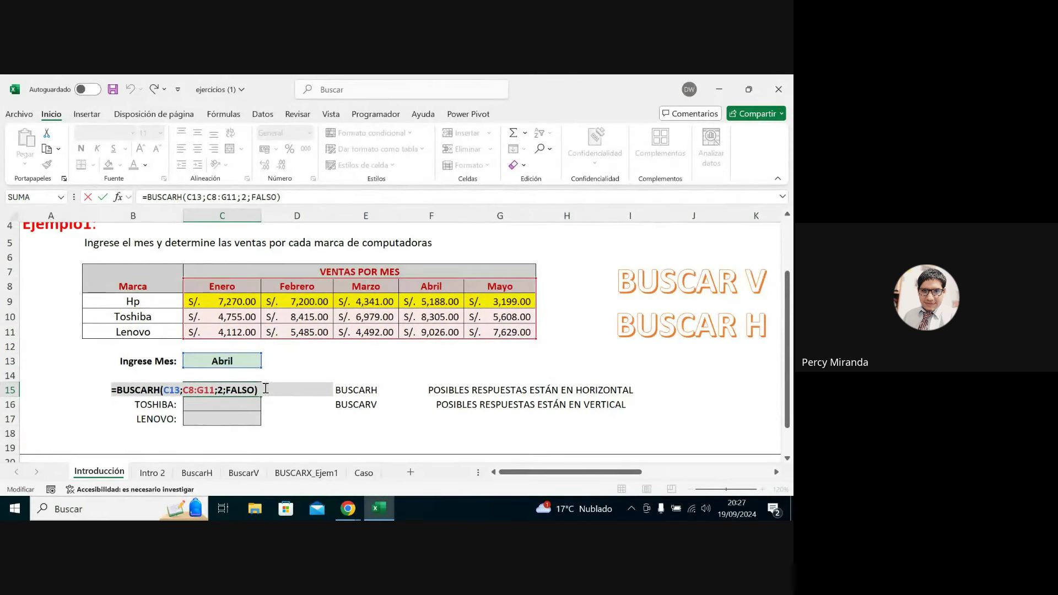
left_click_drag(258, 390, 109, 389)
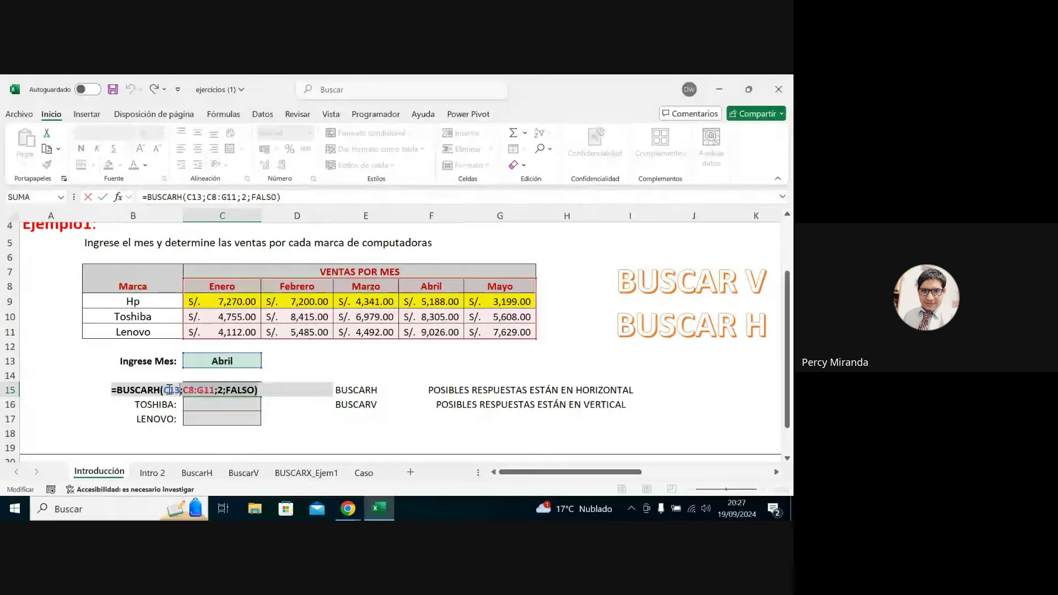
right_click(141, 389)
left_click(175, 283)
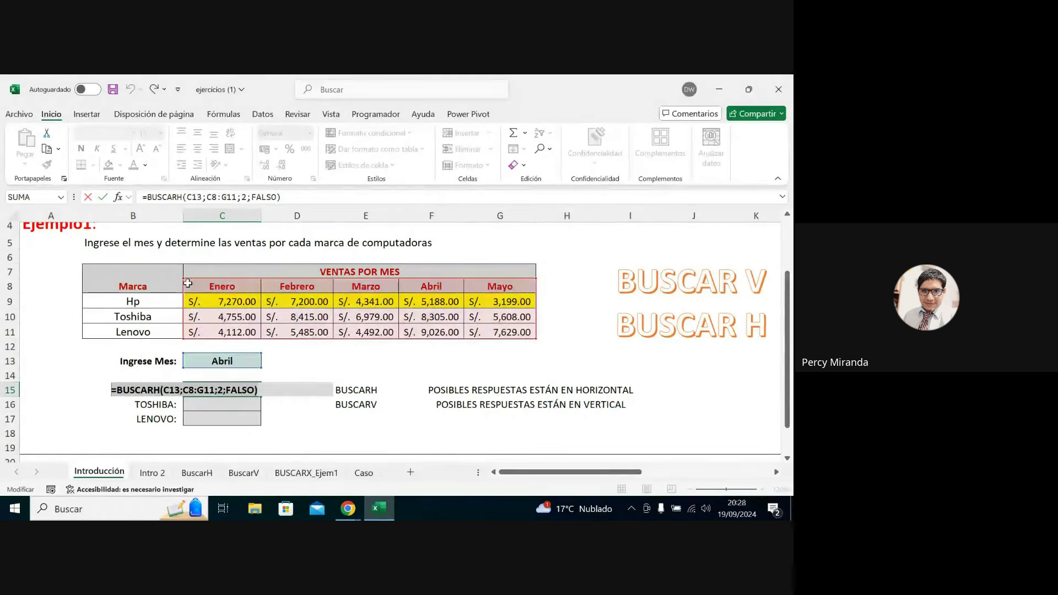
key("Return")
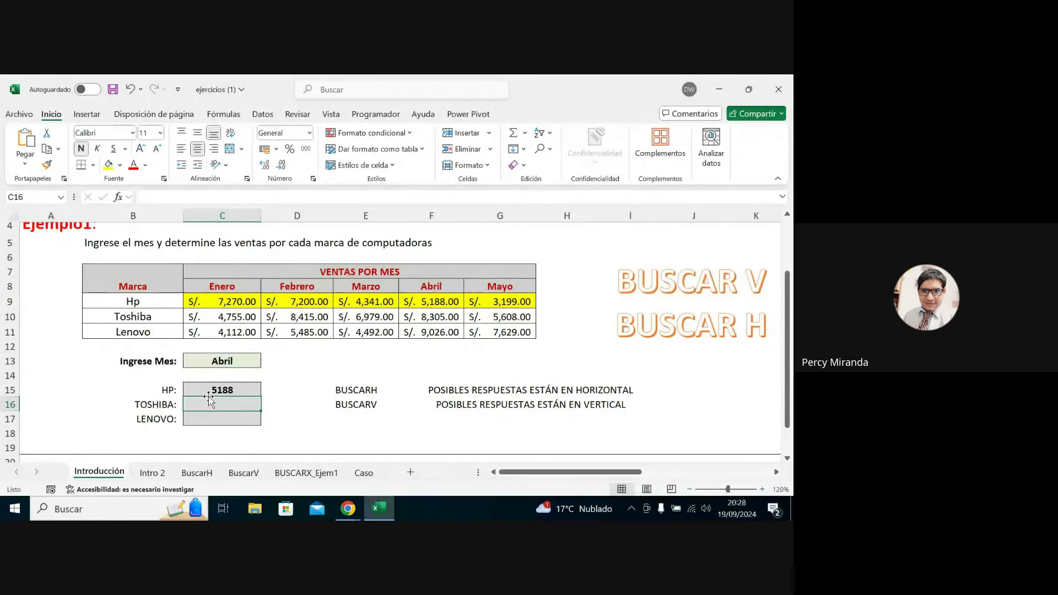
Paste the lookup into C16 and C17, and set Toshiba's row index to 3 to return 8305.
key("ctrl+v")
left_click(235, 414)
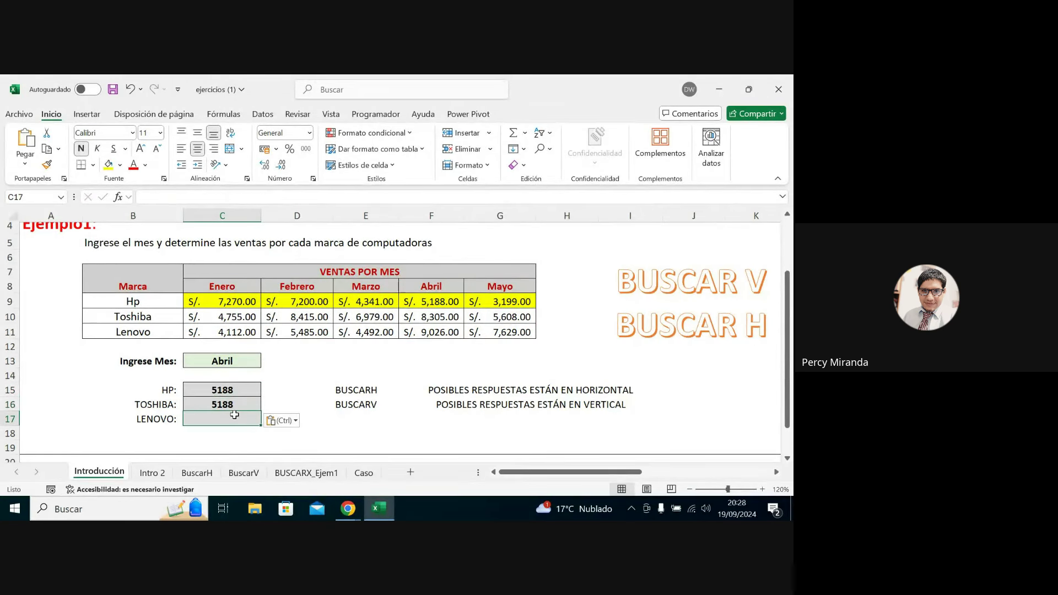
key("ctrl+v")
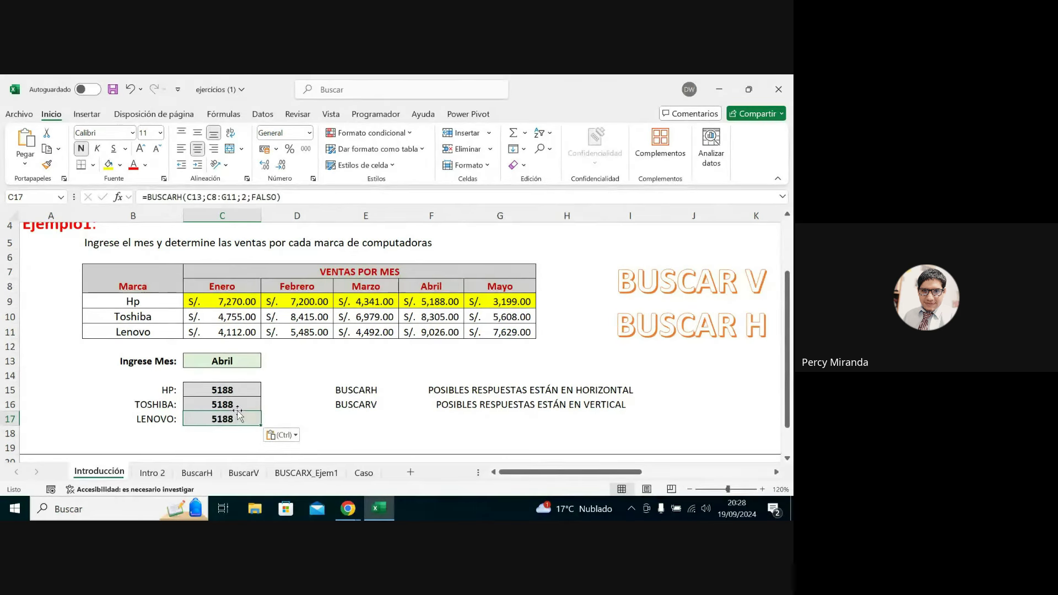
left_click(237, 406)
double_click(241, 406)
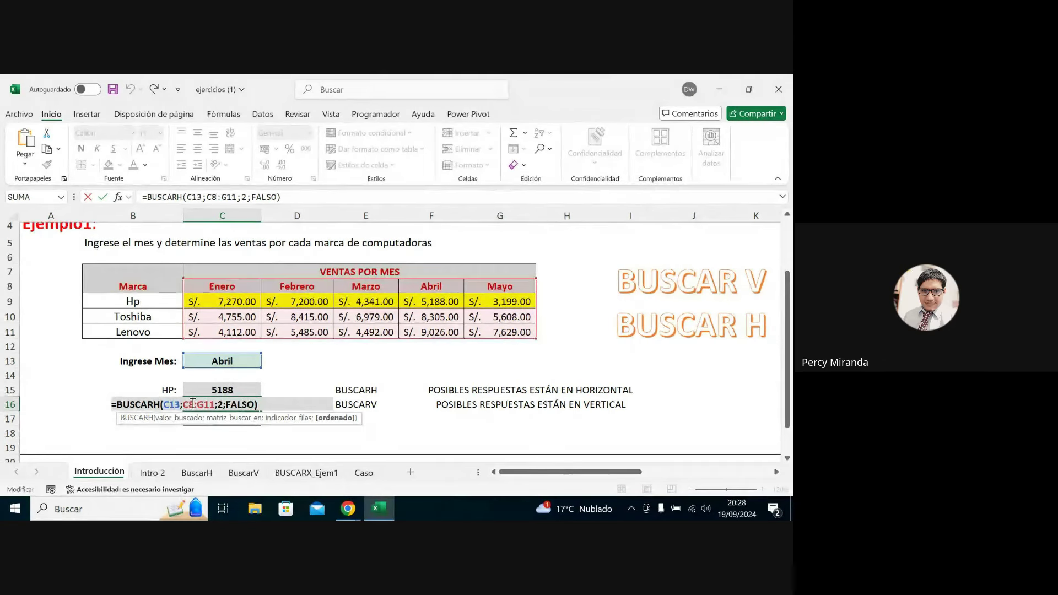
left_click(223, 406)
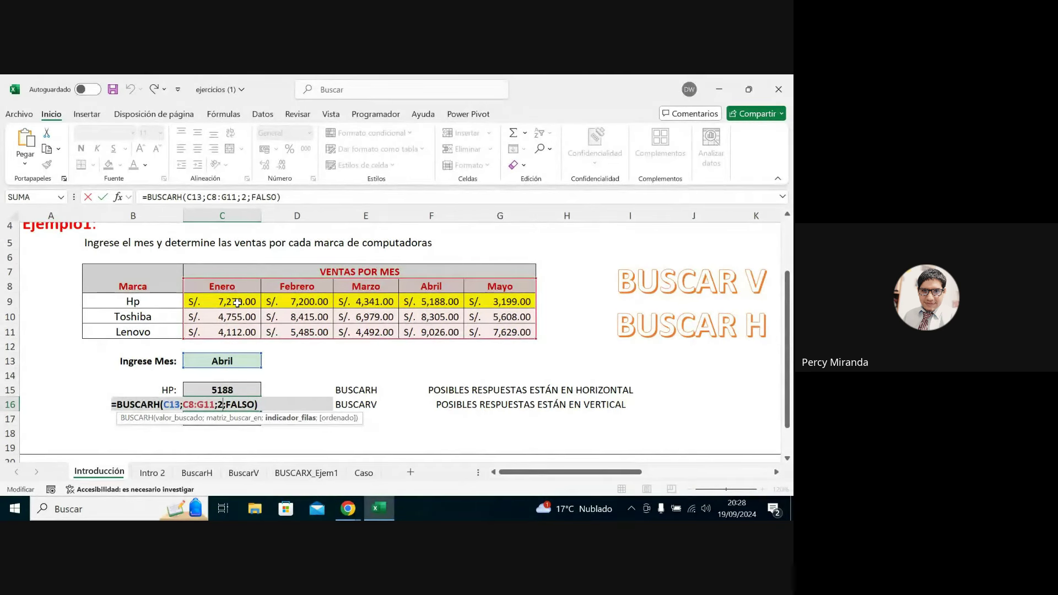
key("BackSpace")
type("3")
key("Return")
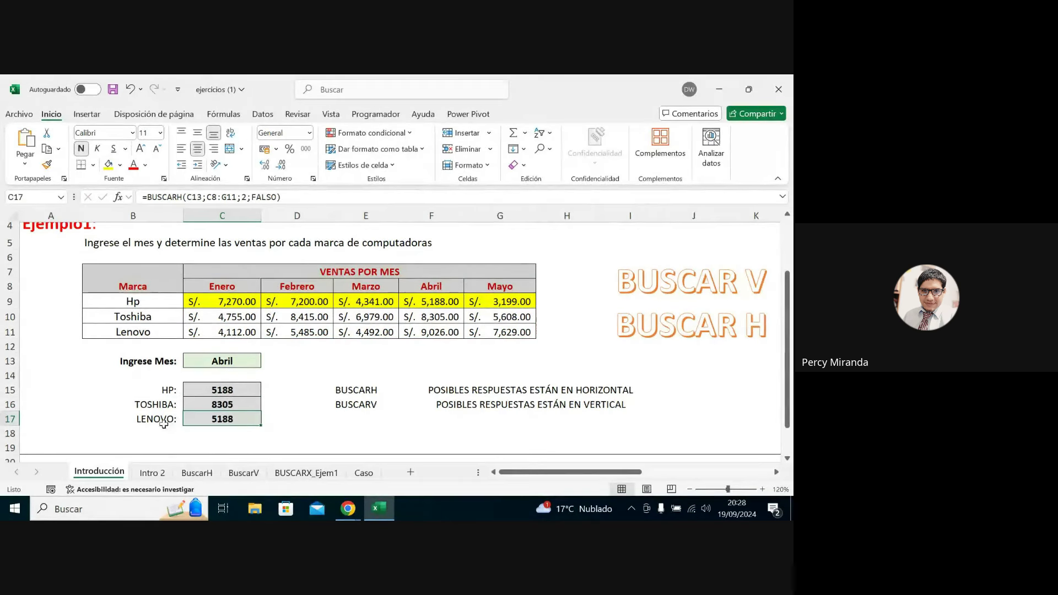
Change the Lenovo formula in C17 to row index 4 so it returns 9026.
double_click(231, 421)
left_click(221, 421)
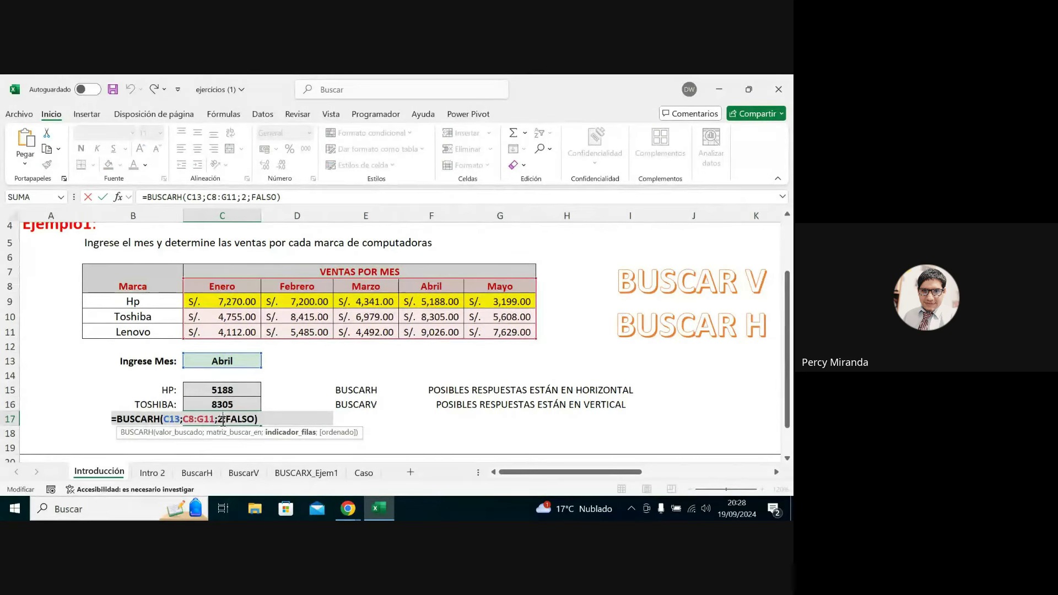
key("BackSpace")
type("4")
key("Return")
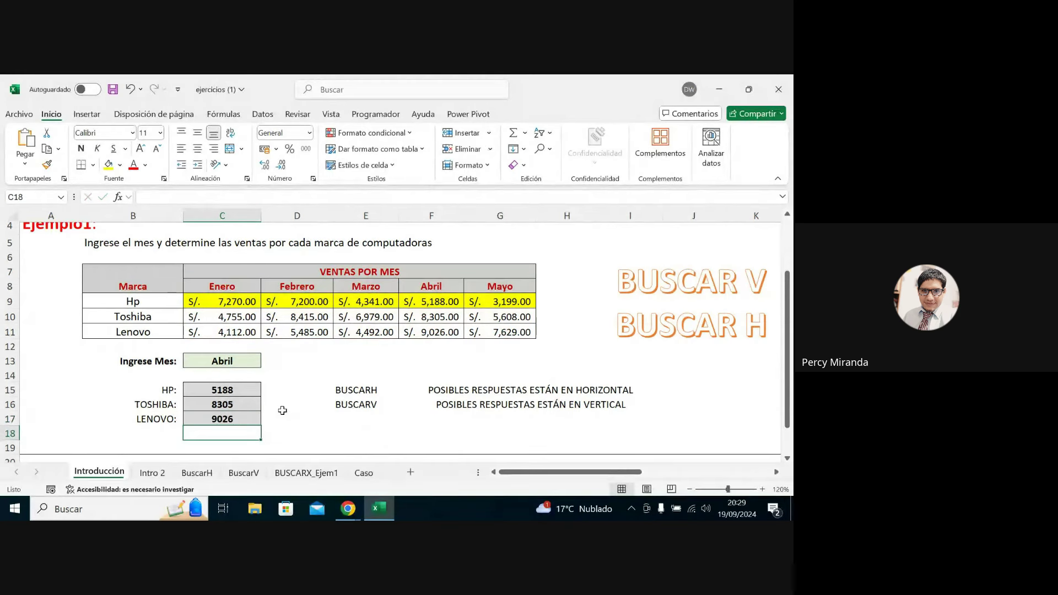
Enter Enero in the month cell C13 so the lookups show 7270, 4755 and 4112.
left_click(238, 362)
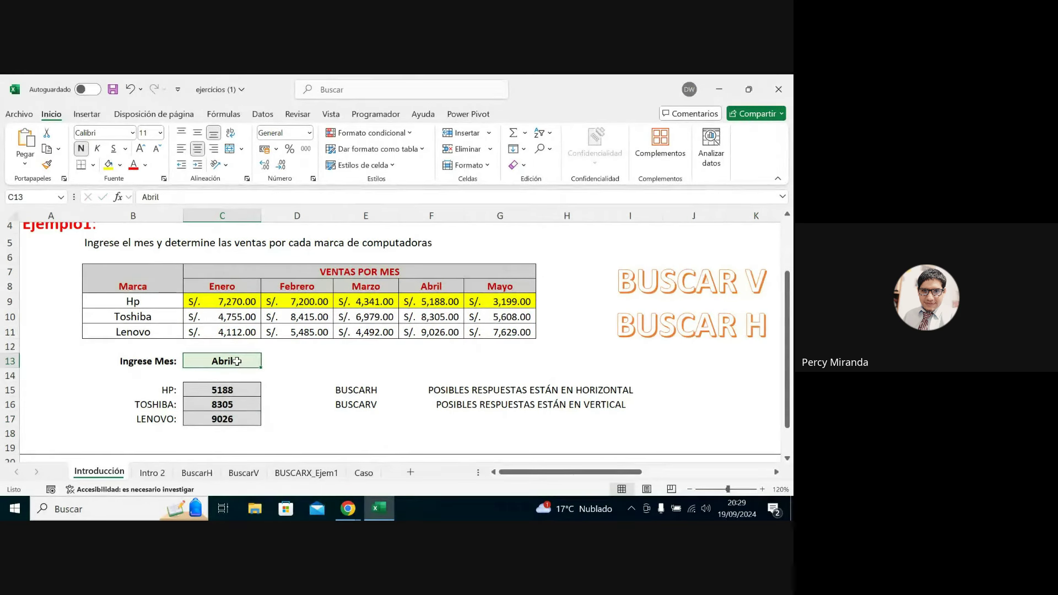
type("Enero")
key("Return")
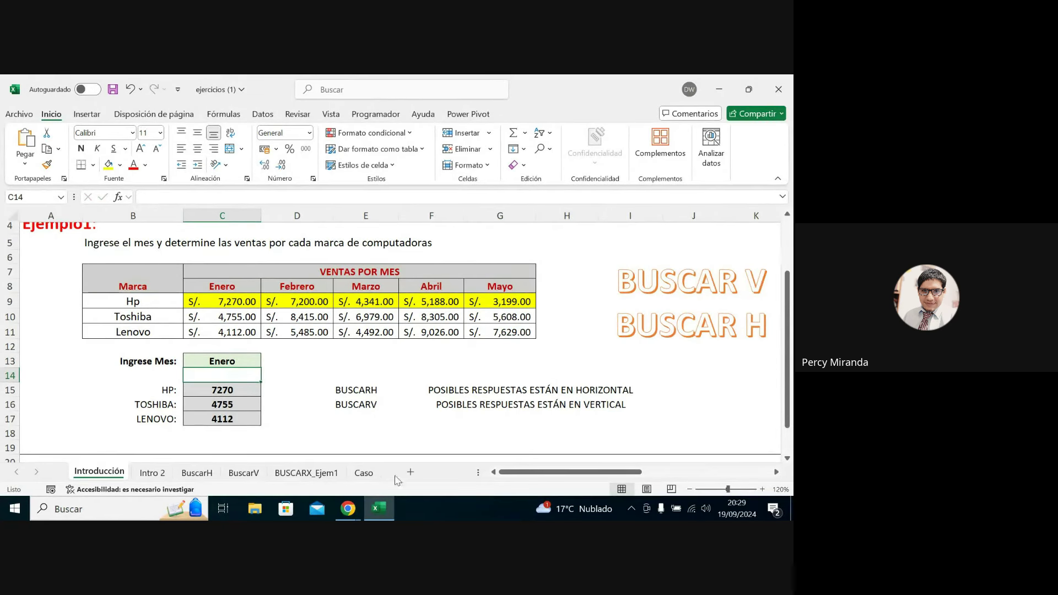
mouse_move(347, 508)
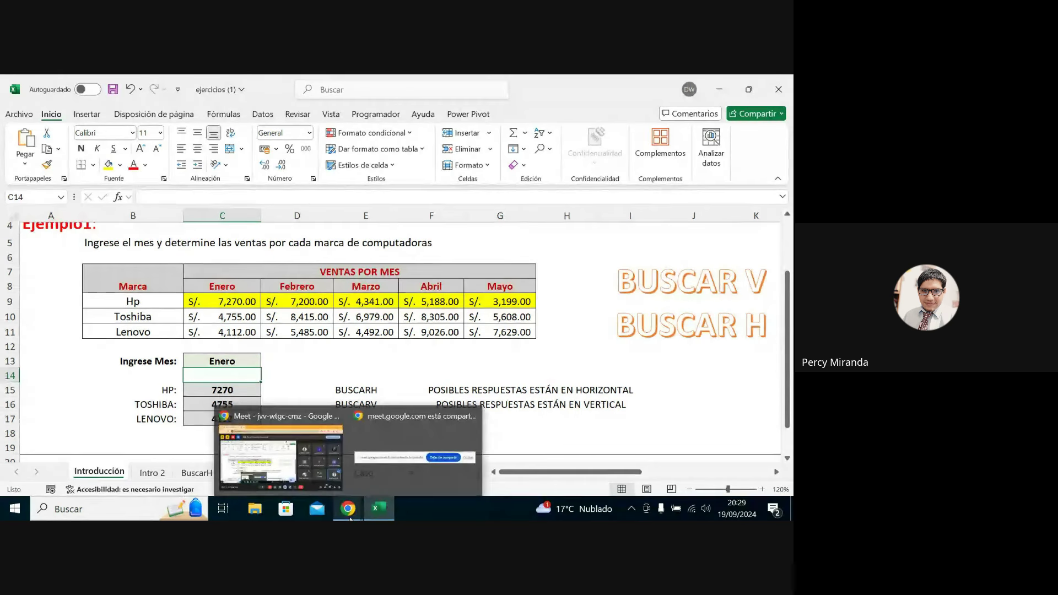
Back in the workbook, select C13 and show the Datos ribbon tab.
left_click(300, 457)
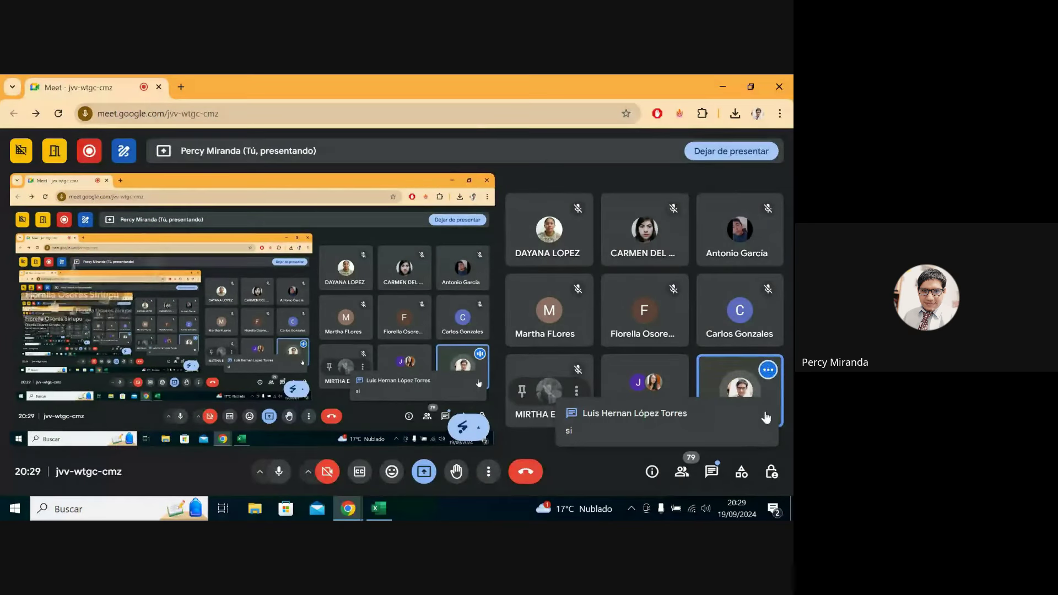
left_click(378, 513)
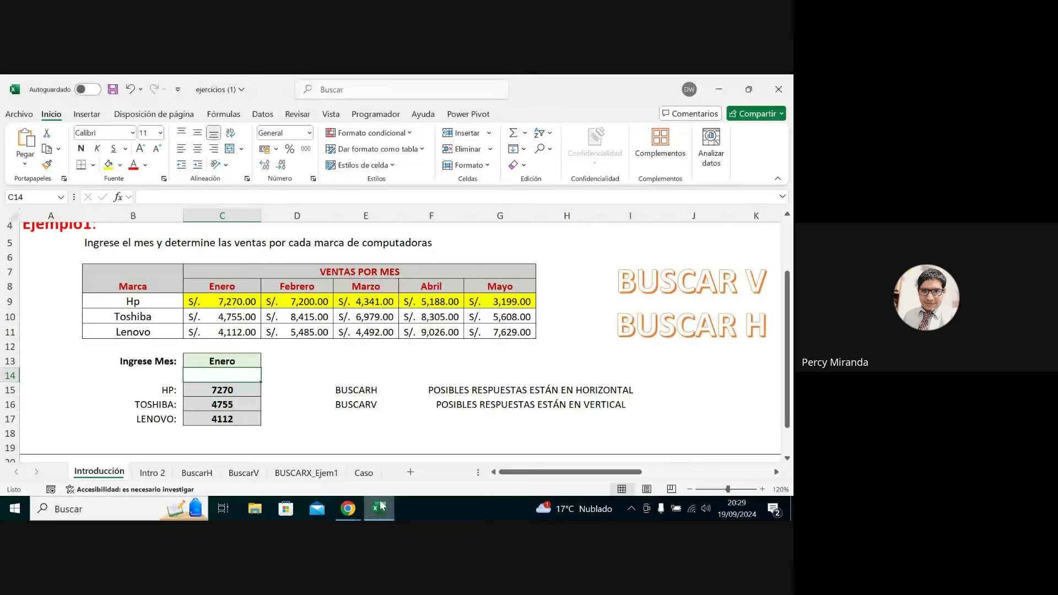
left_click(250, 363)
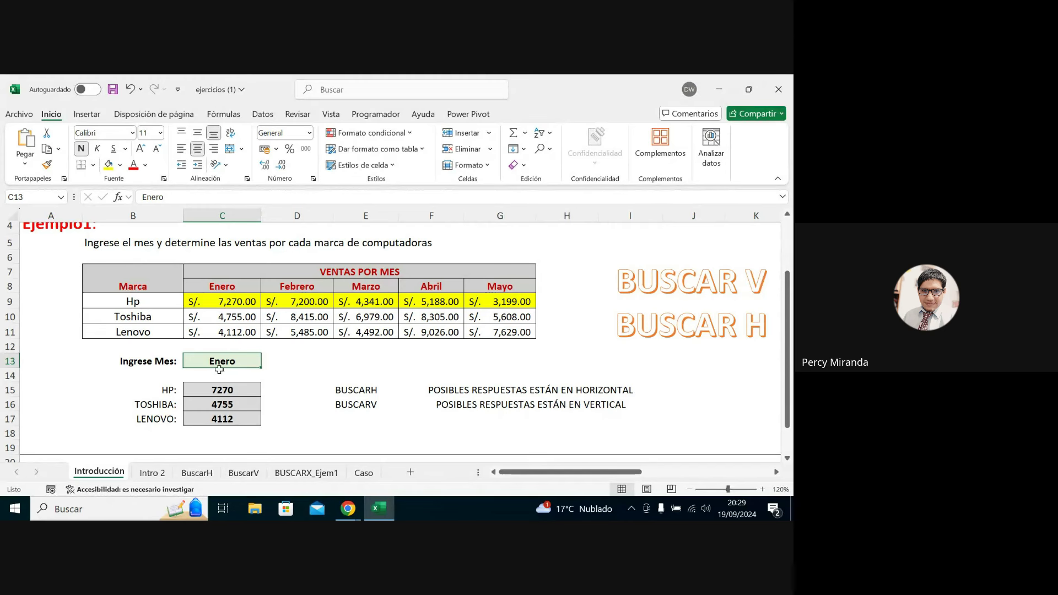
left_click(262, 114)
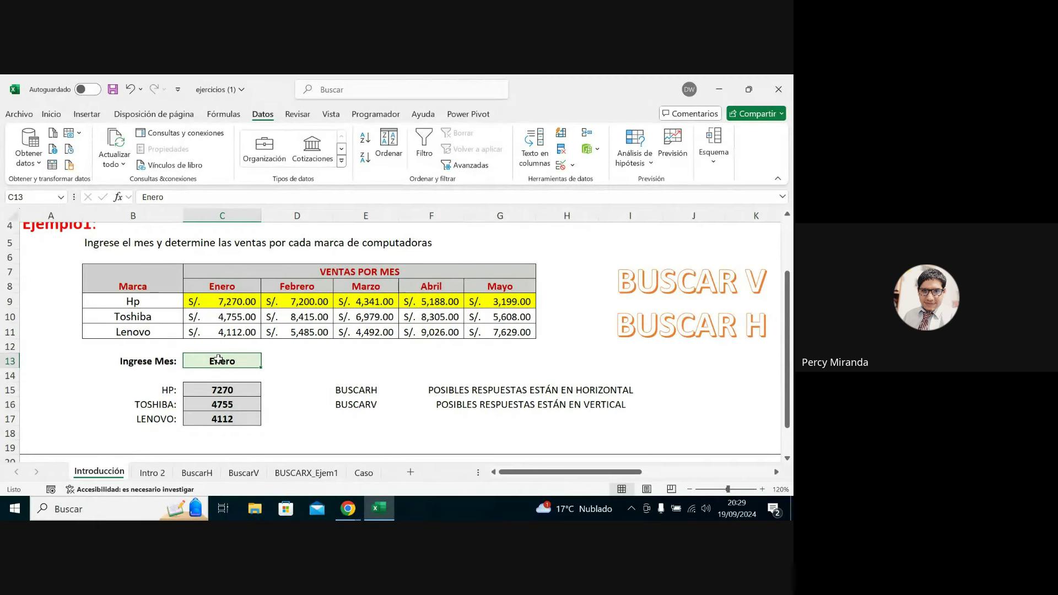
double_click(248, 359)
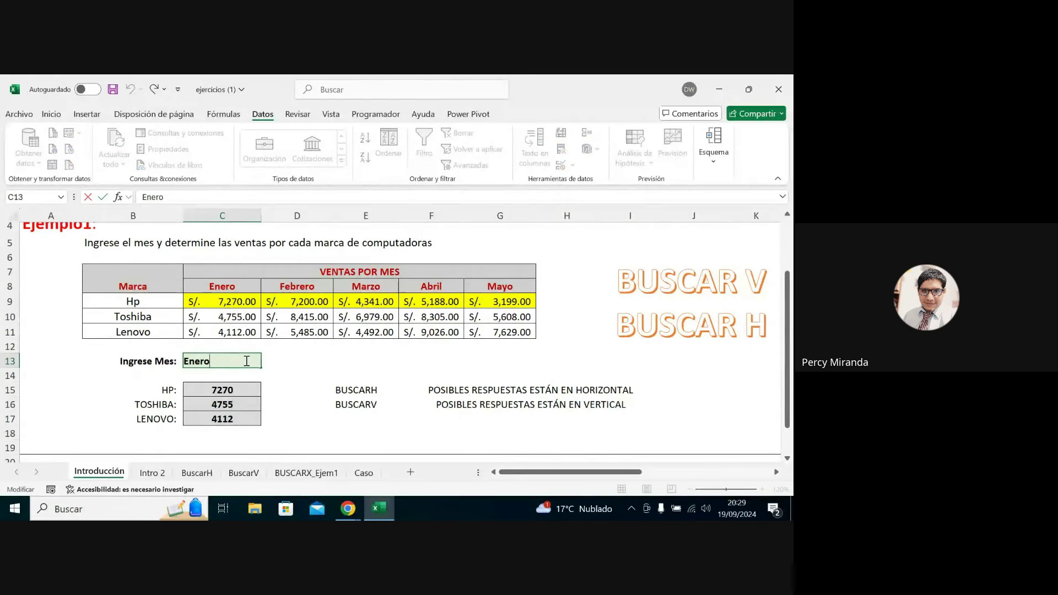
key("Return")
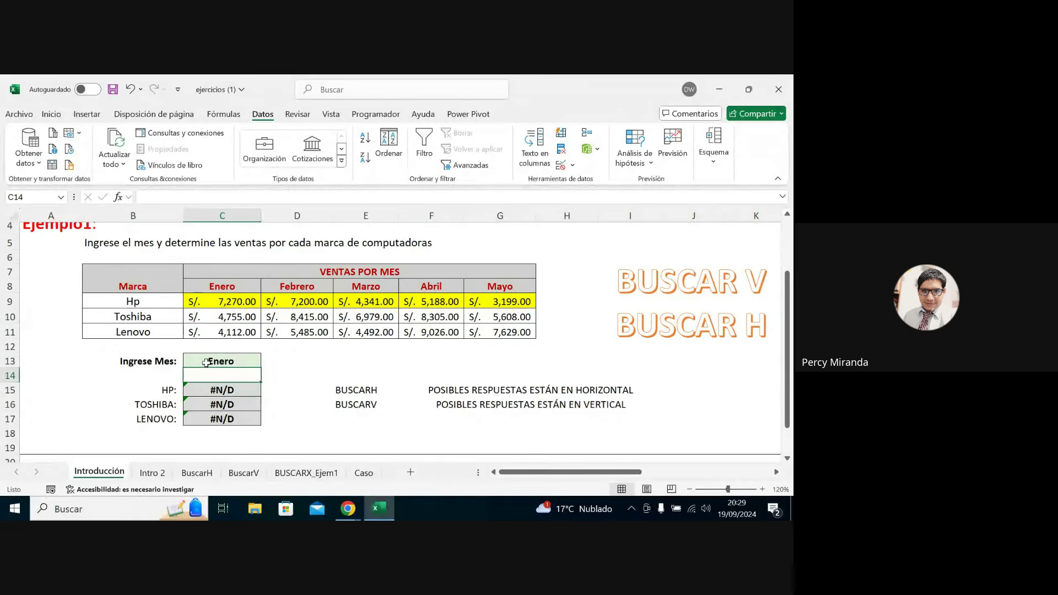
double_click(240, 362)
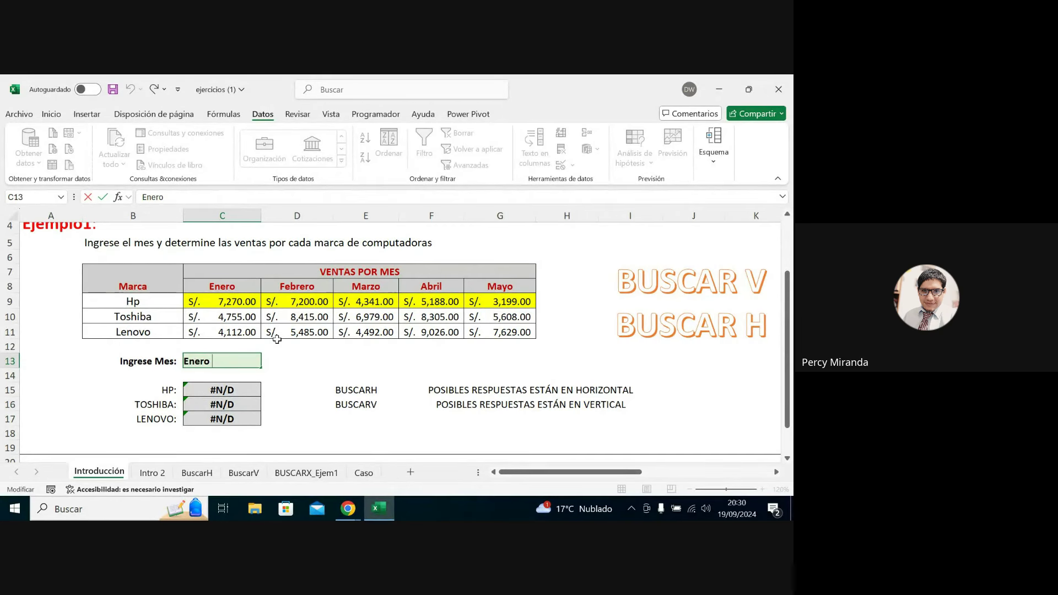
key("Return")
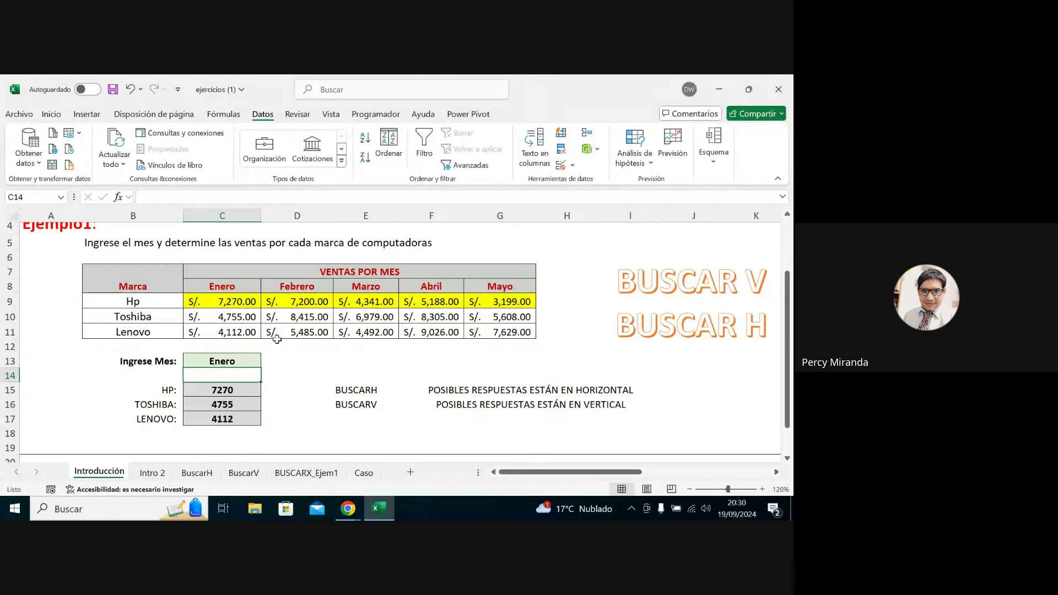
left_click(246, 359)
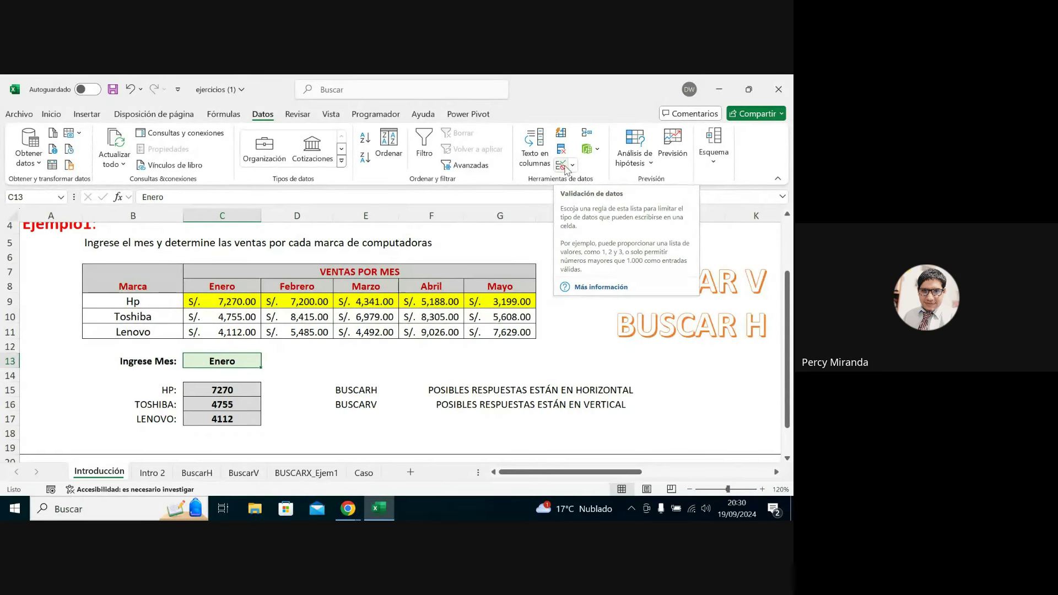
Give C13 a List data validation with source =$C$8:$G$8, the month headers.
left_click(562, 165)
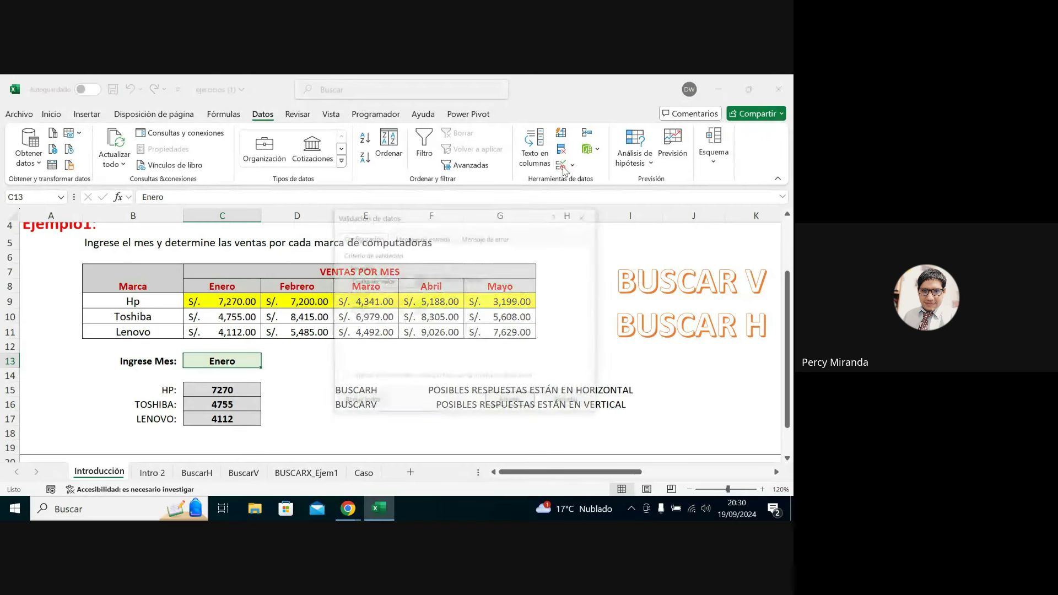
mouse_move(415, 219)
left_mouse_down()
mouse_move(589, 314)
mouse_move(627, 251)
left_mouse_up()
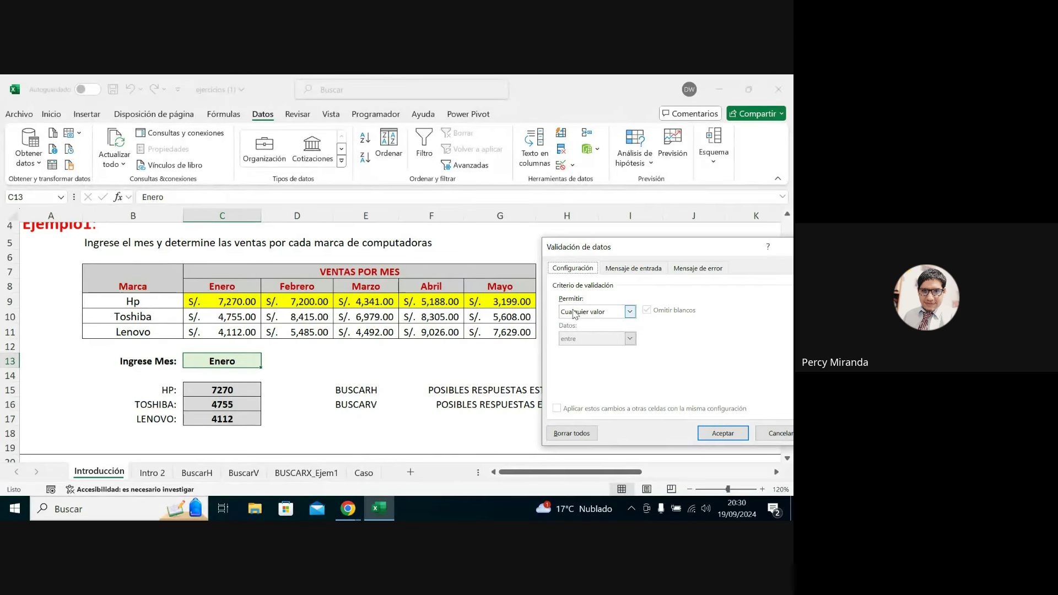
left_click(574, 313)
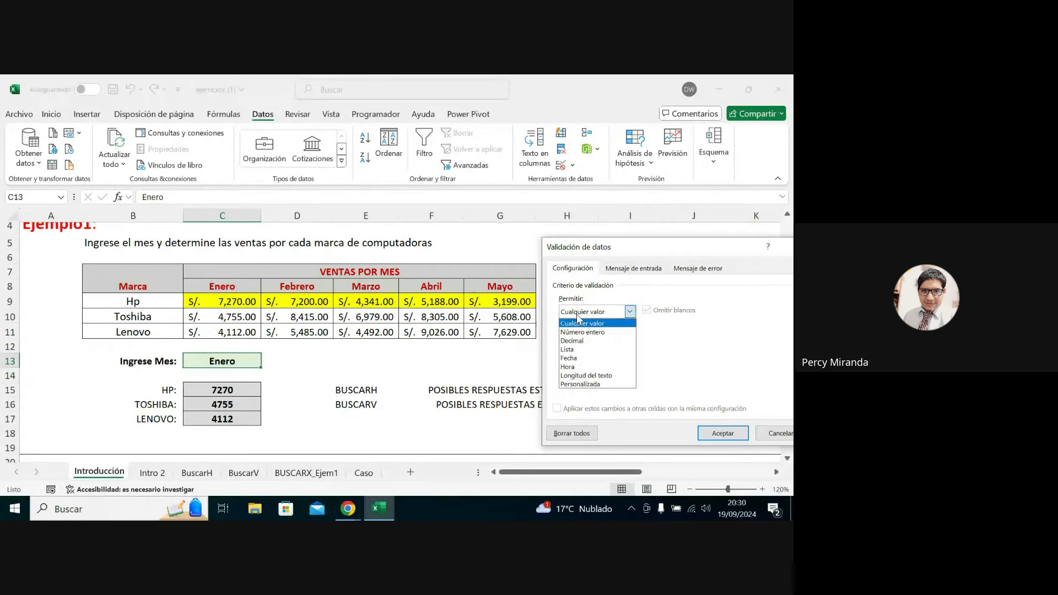
left_click(570, 350)
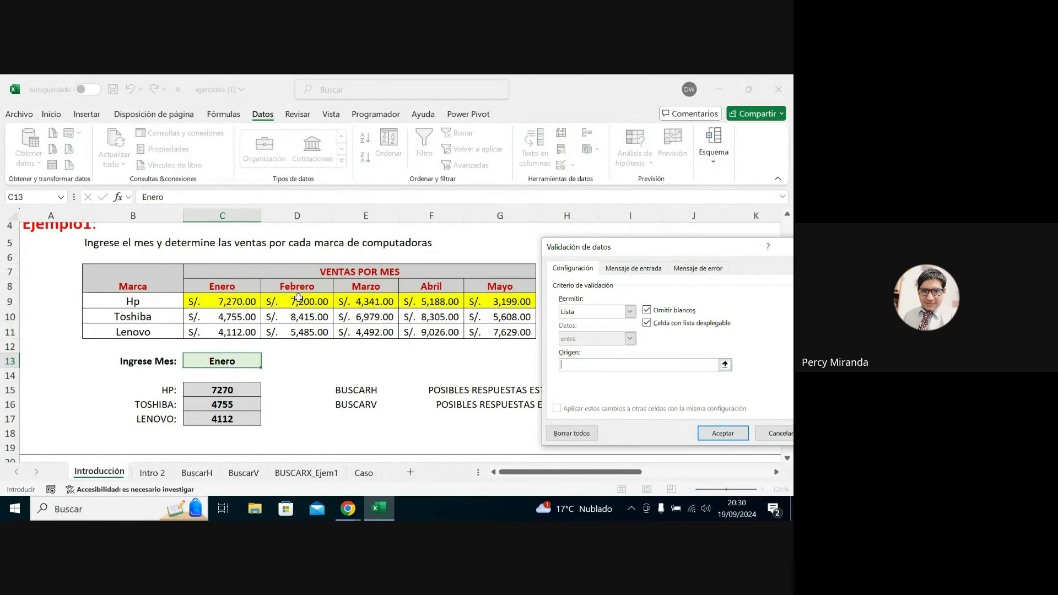
left_click_drag(209, 285, 491, 286)
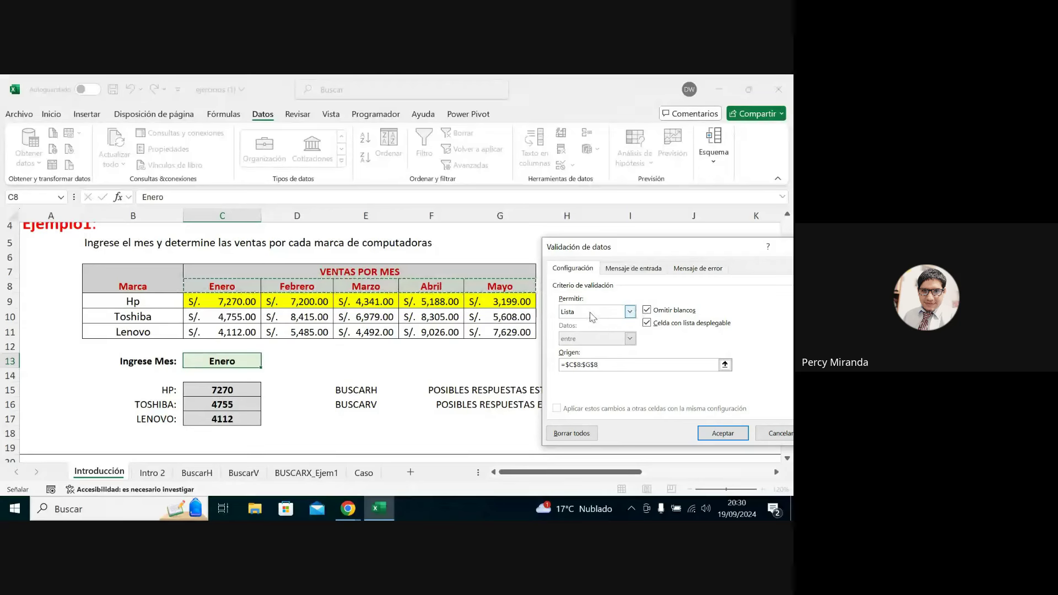
left_click(562, 364)
left_click(723, 433)
Try the C13 month dropdown, picking Febrero, Abril, Marzo, Mayo and Febrero in turn.
left_click(296, 374)
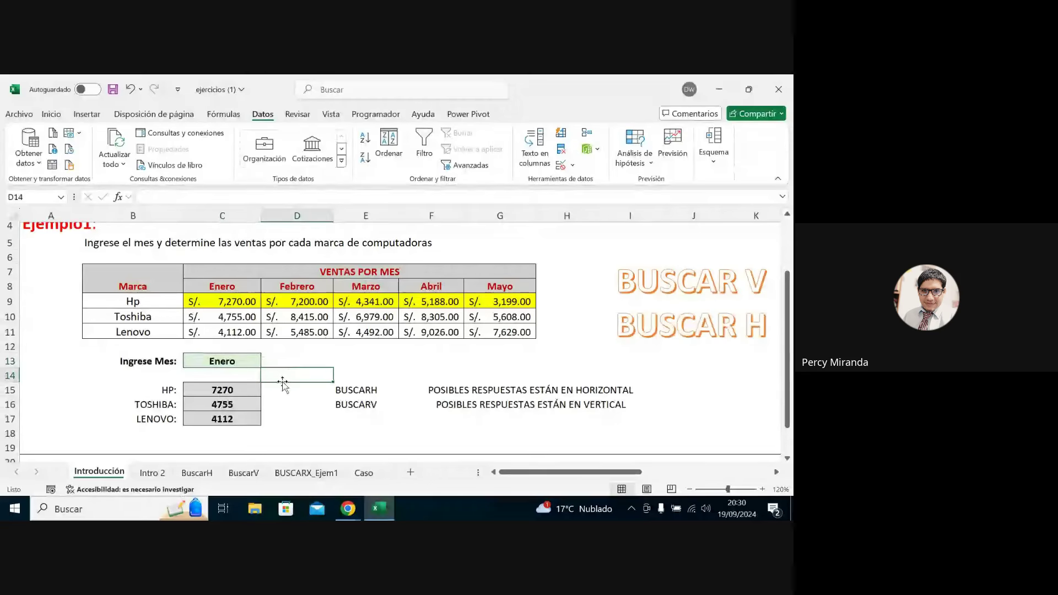
left_click(228, 358)
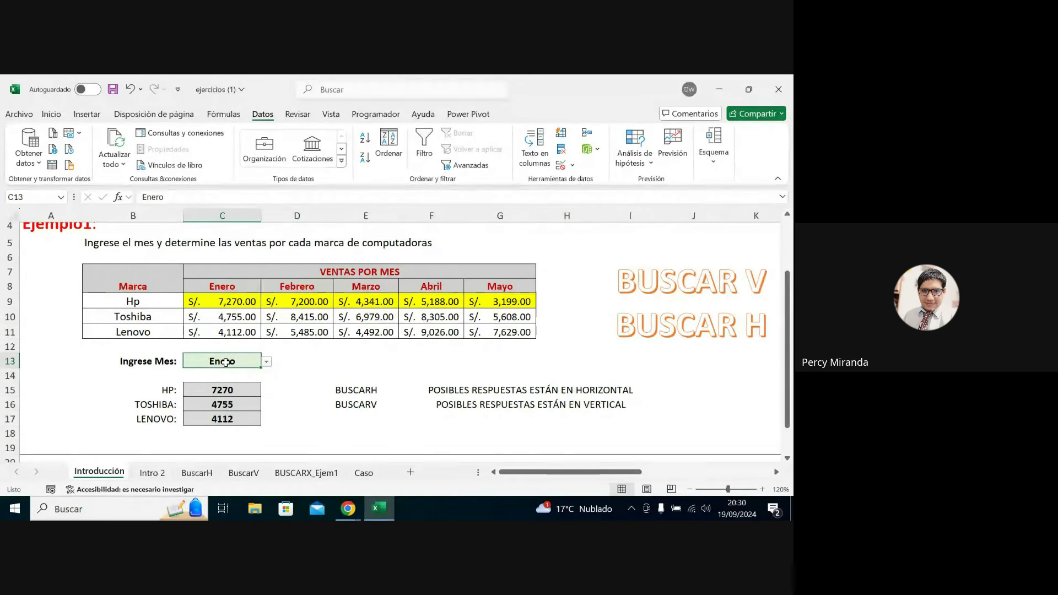
left_click(266, 363)
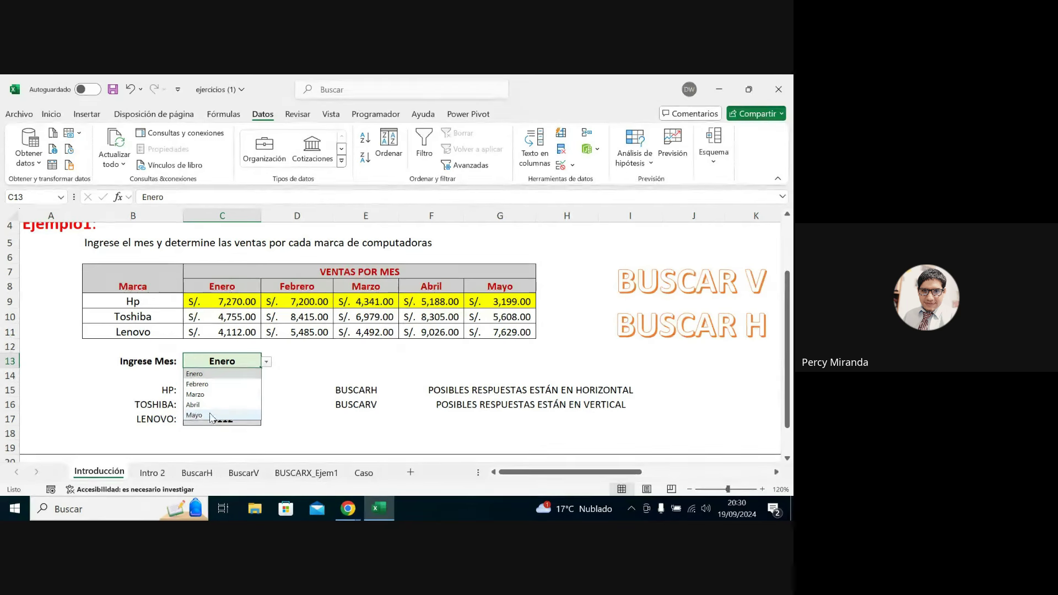
left_click(207, 385)
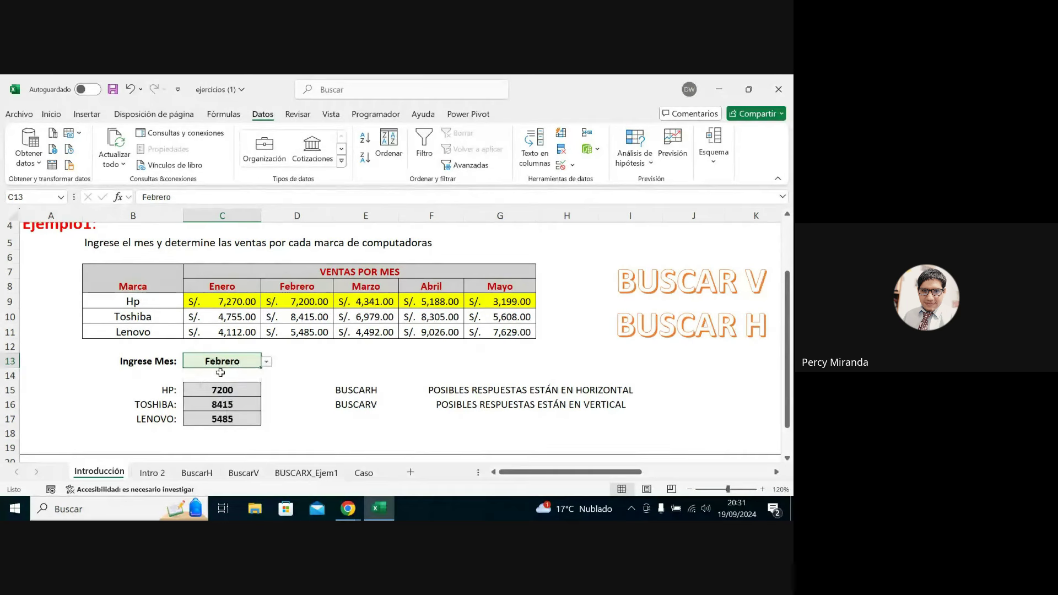
left_click(266, 362)
left_click(205, 405)
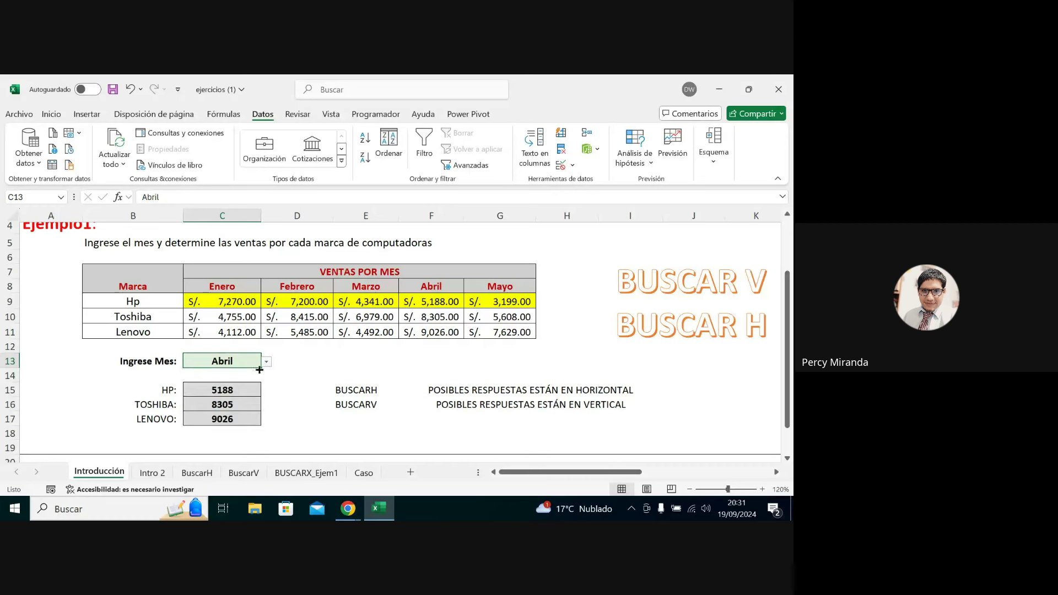
left_click(266, 362)
left_click(220, 395)
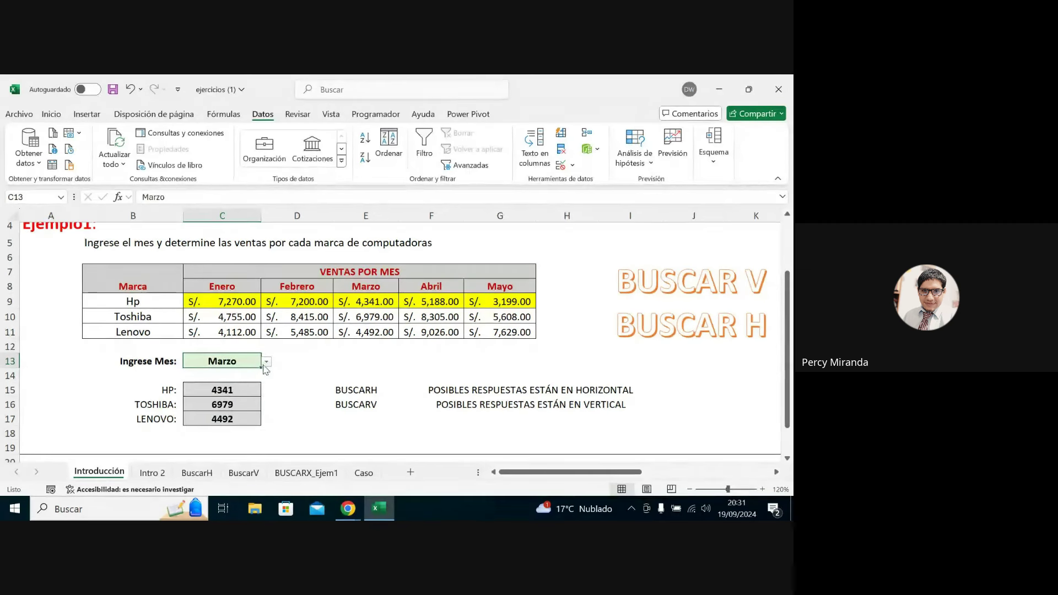
left_click(267, 362)
left_click(210, 416)
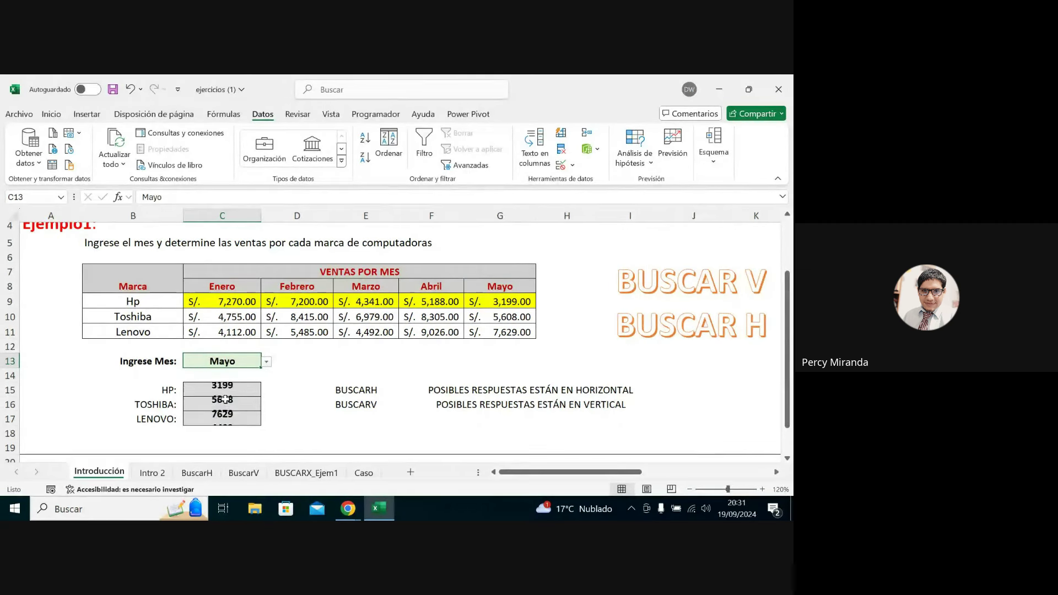
left_click(267, 362)
left_click(222, 384)
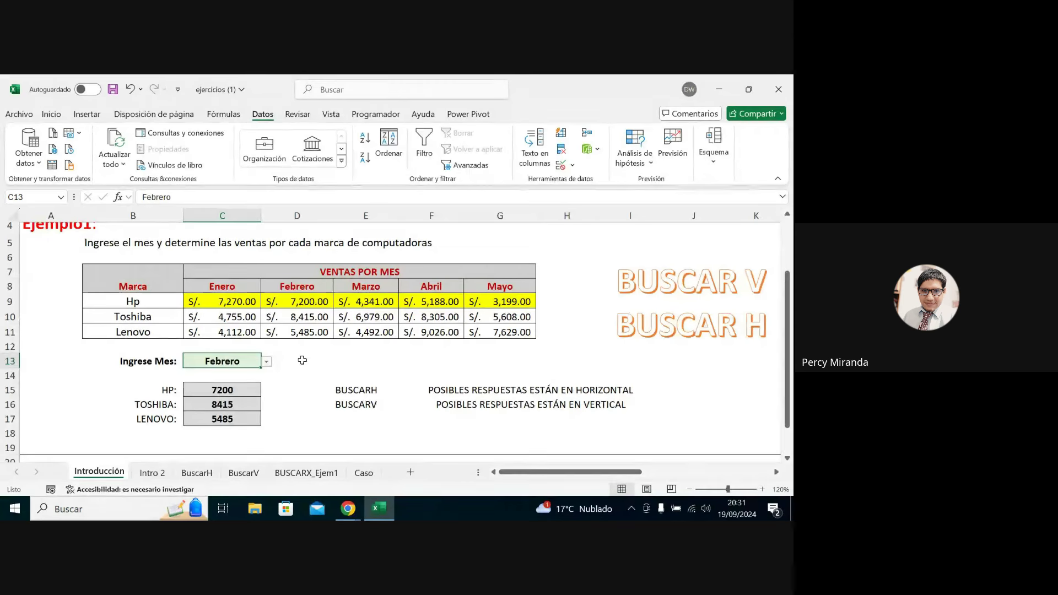
Test the validation with the invalid entry 'jujuj', cancel the error, then choose Abril.
type("jujuj")
key("Return")
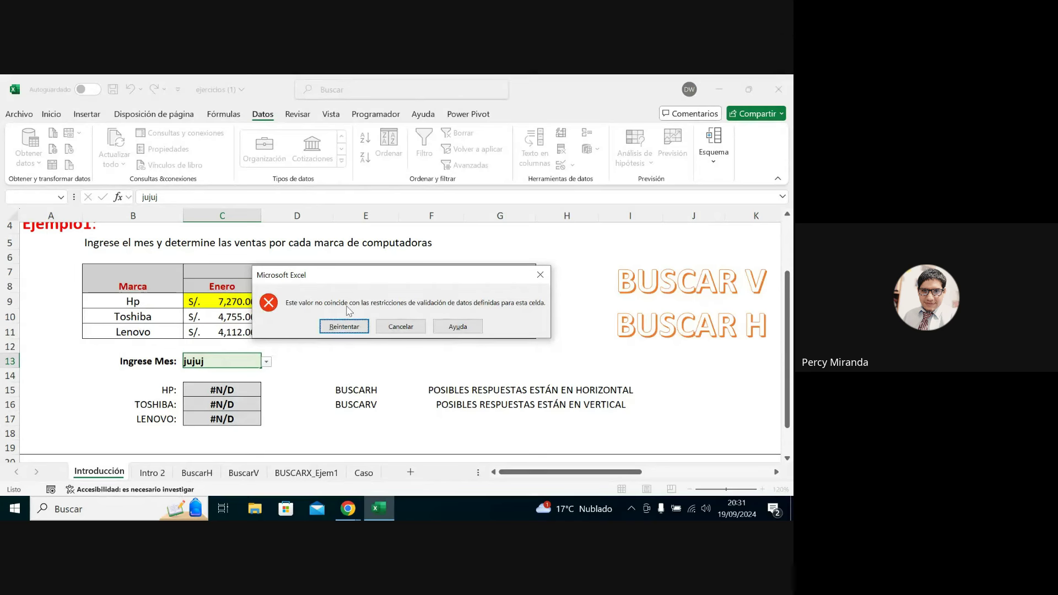
left_click(400, 327)
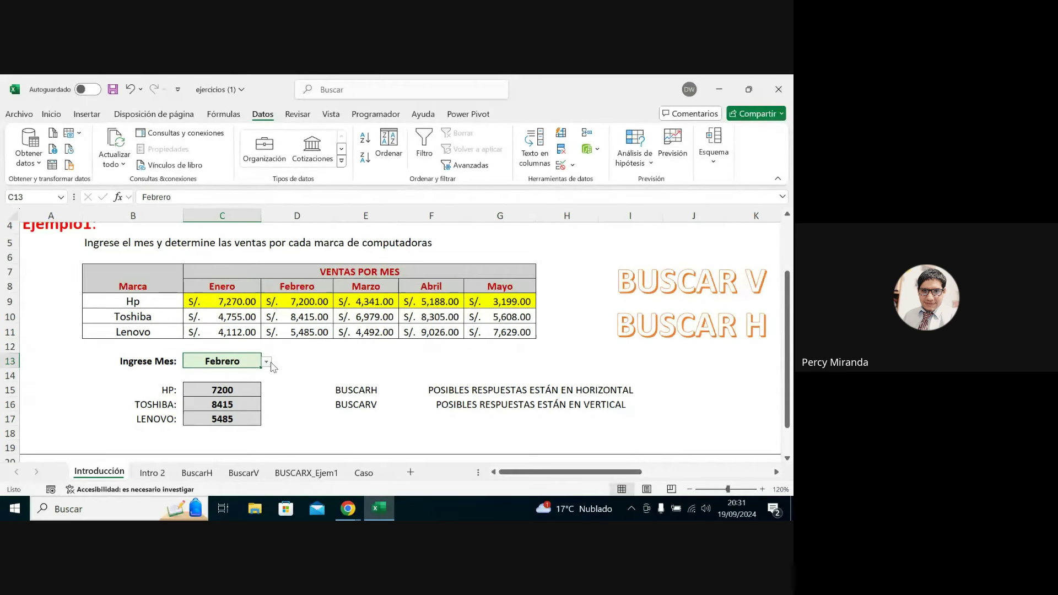
left_click(266, 363)
left_click(205, 403)
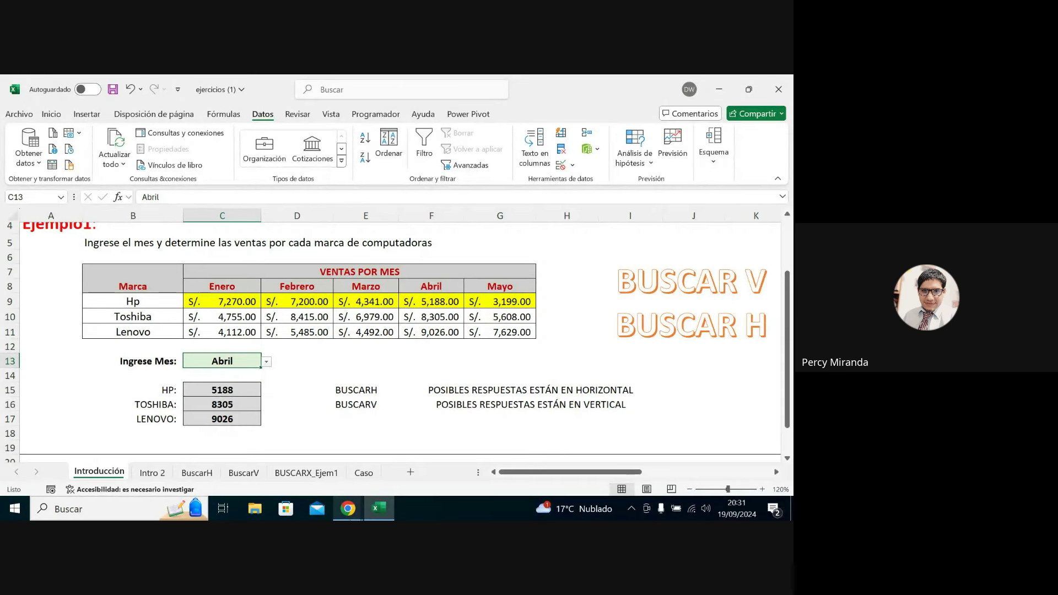
Glance at the Intro 2 sheet, then review C15's BUSCARH formula on Introducción unchanged.
left_click(293, 457)
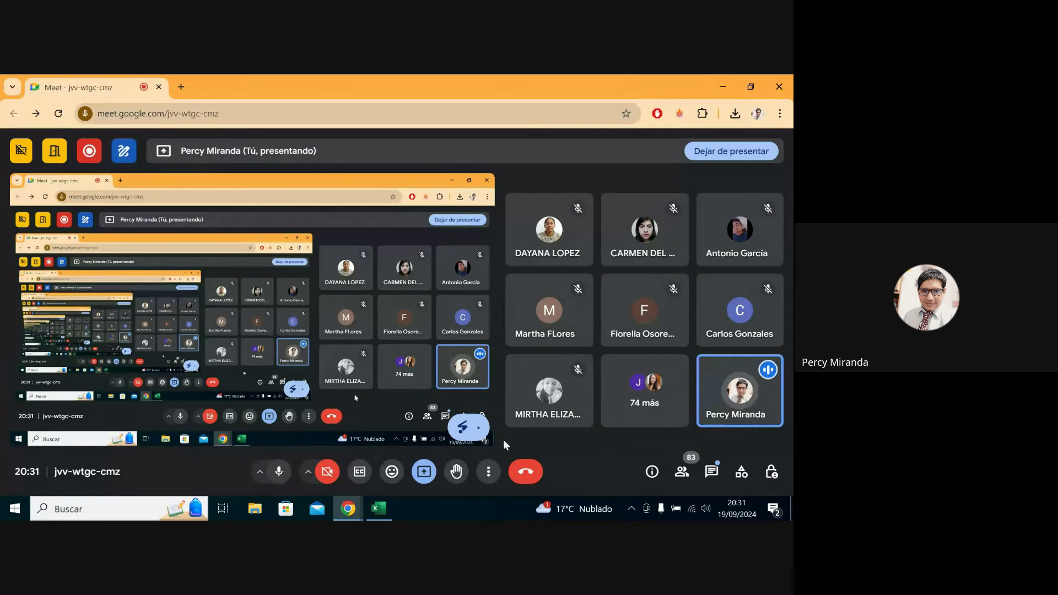
mouse_move(379, 509)
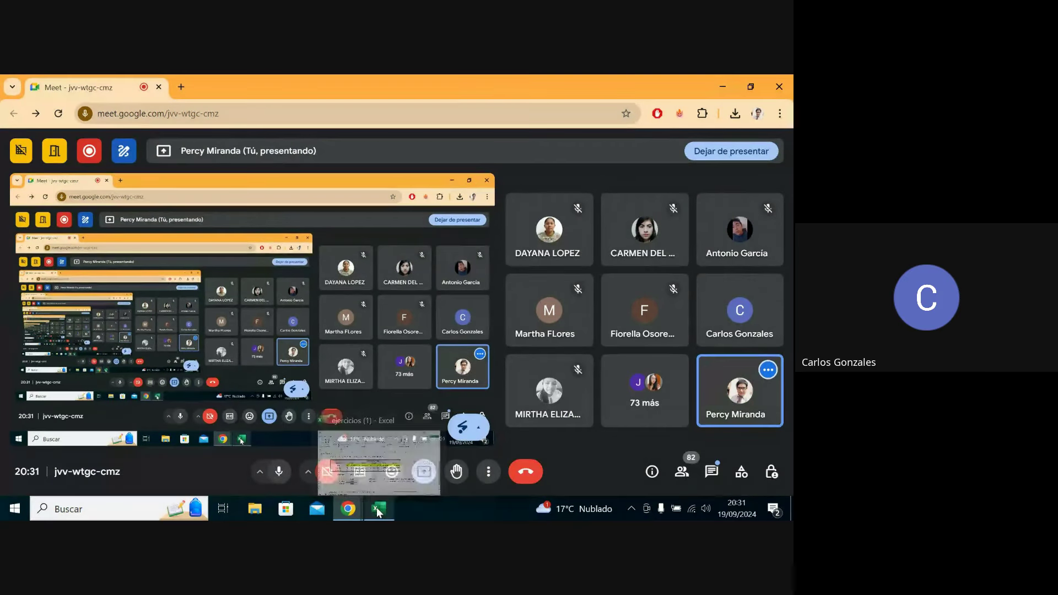
left_click(378, 475)
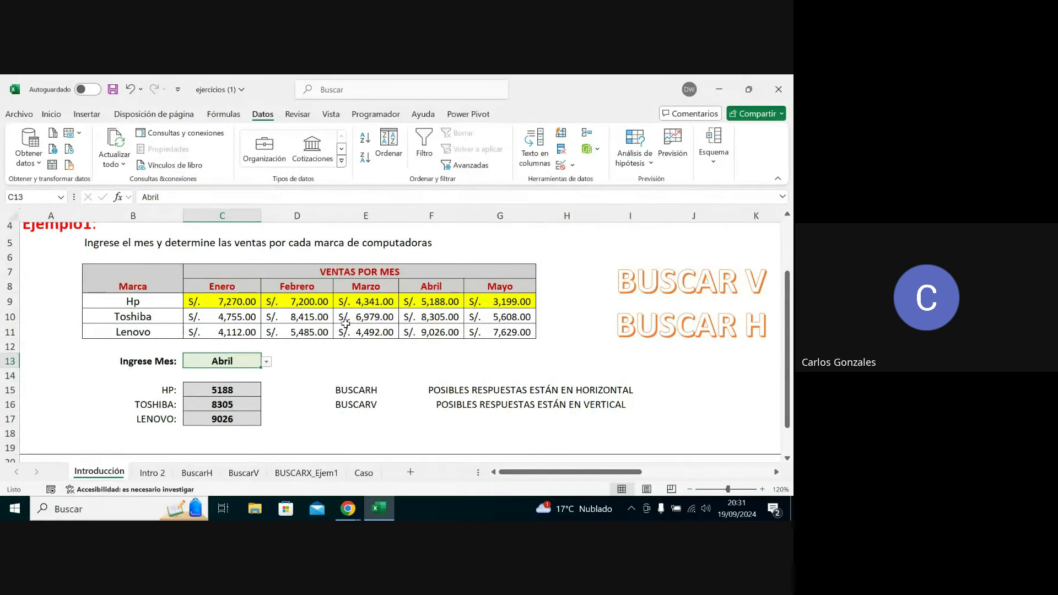
left_click(151, 472)
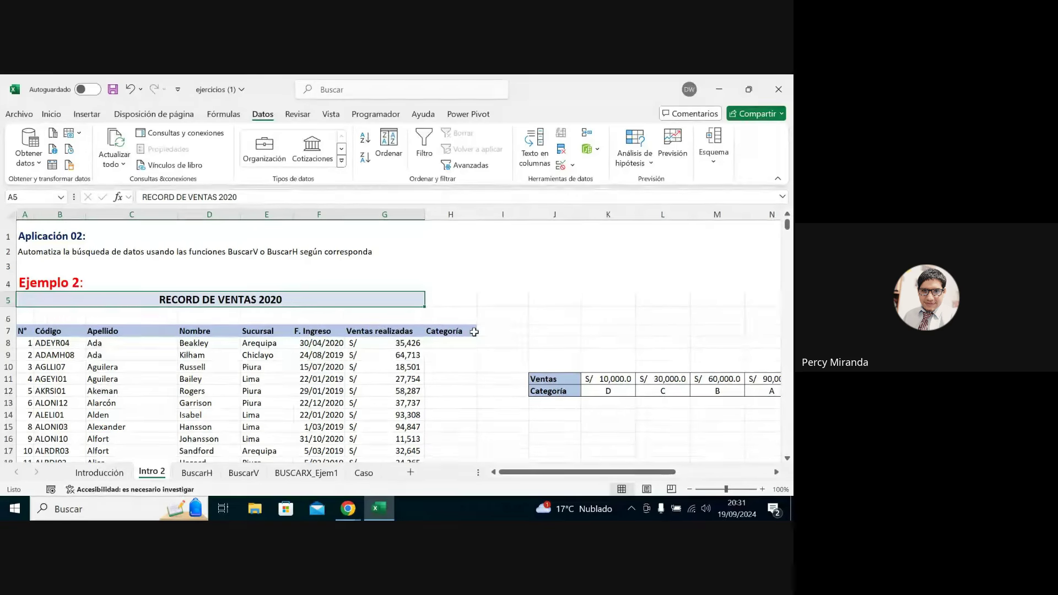
scroll(431, 361, "down", 2)
scroll(430, 362, "up", 1)
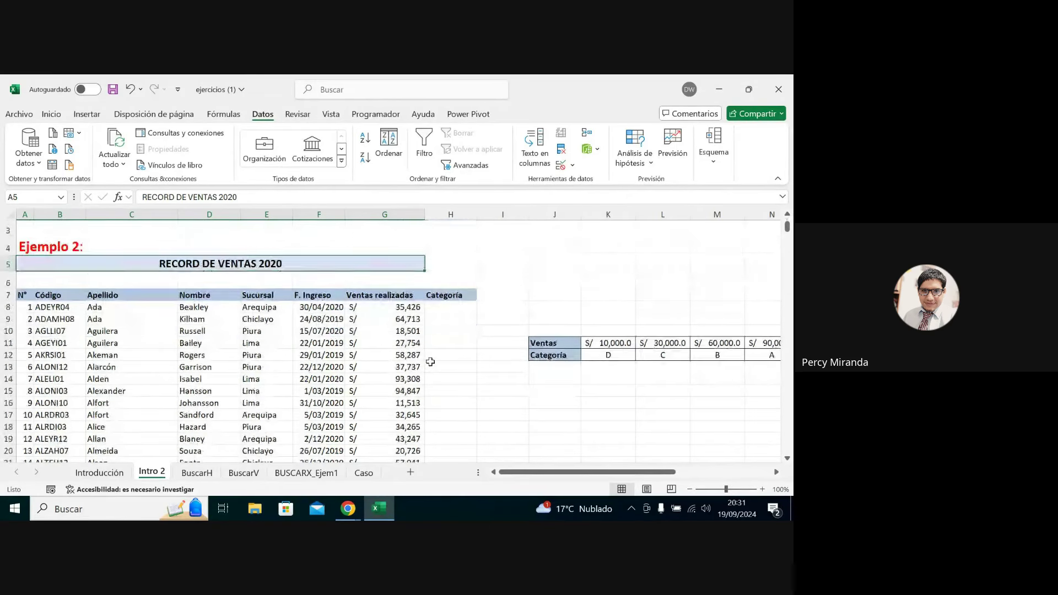
scroll(431, 361, "up", 1)
left_click(118, 470)
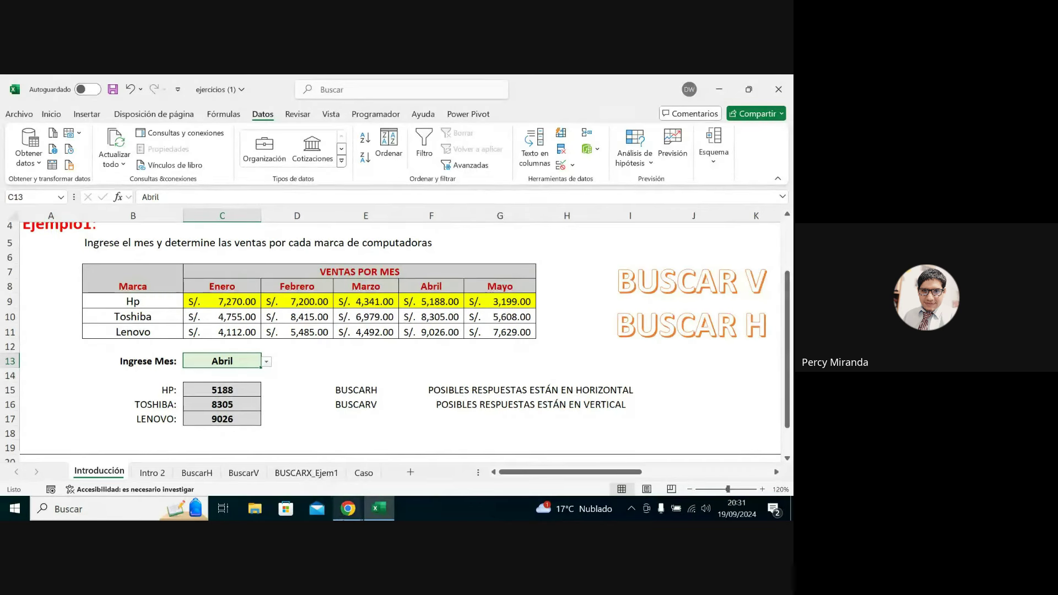
left_click(231, 390)
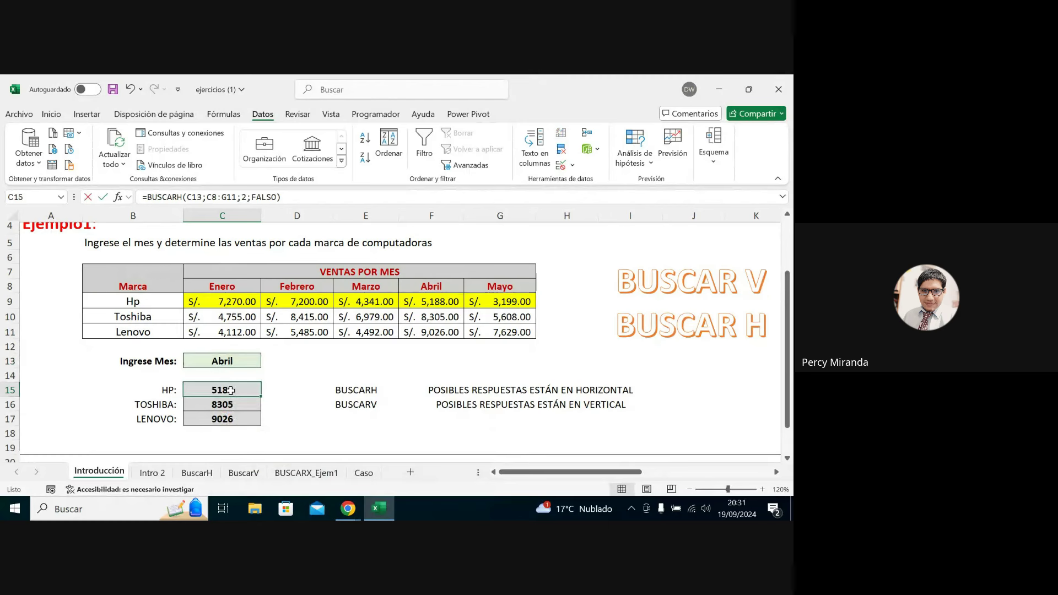
double_click(231, 391)
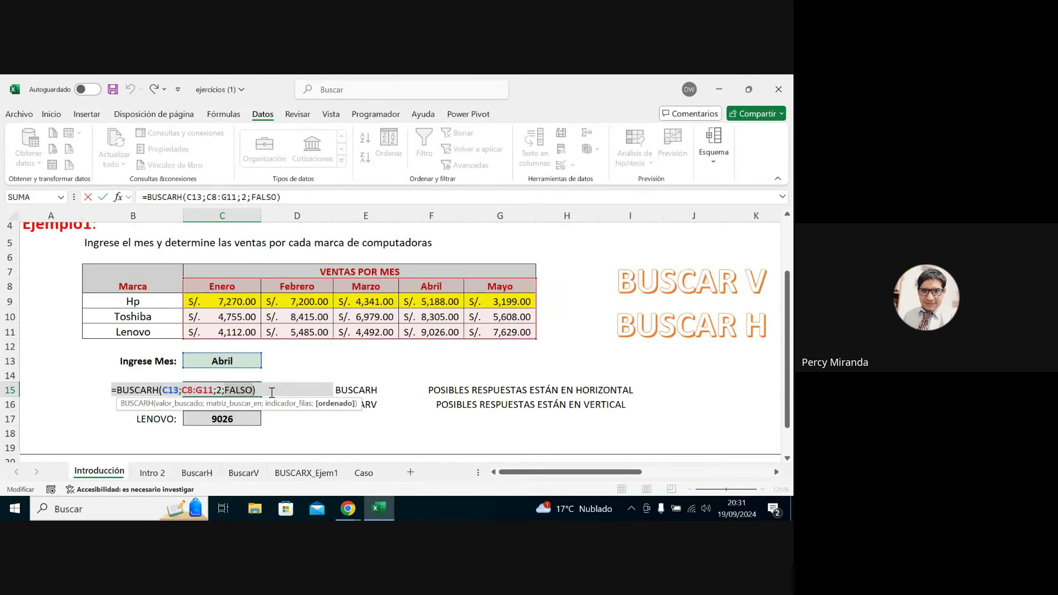
key("Return")
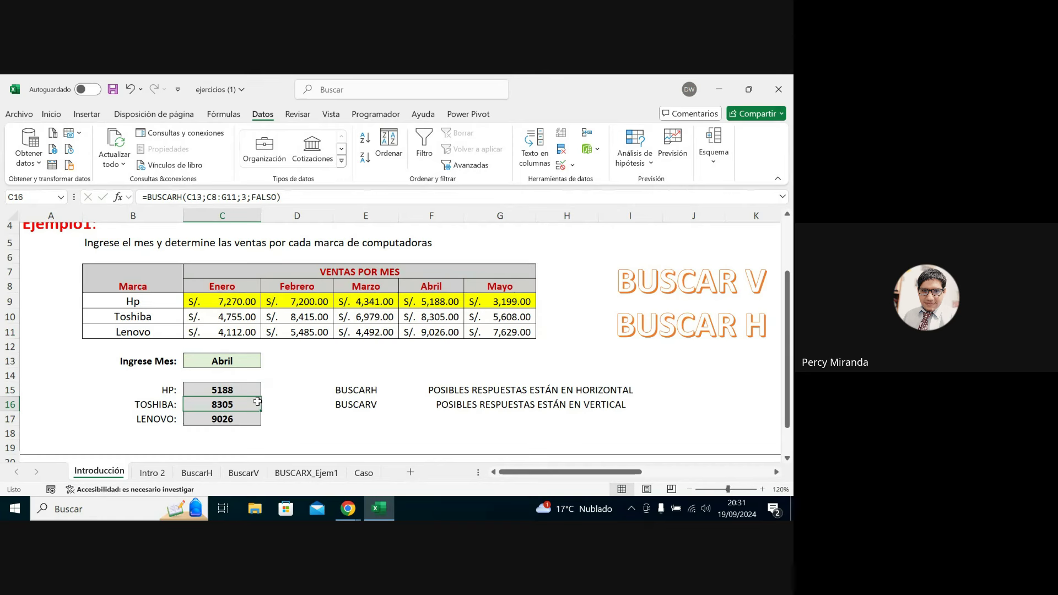
Open the Intro 2 sheet and highlight the Ventas realizadas sales amounts in column G.
left_click(165, 475)
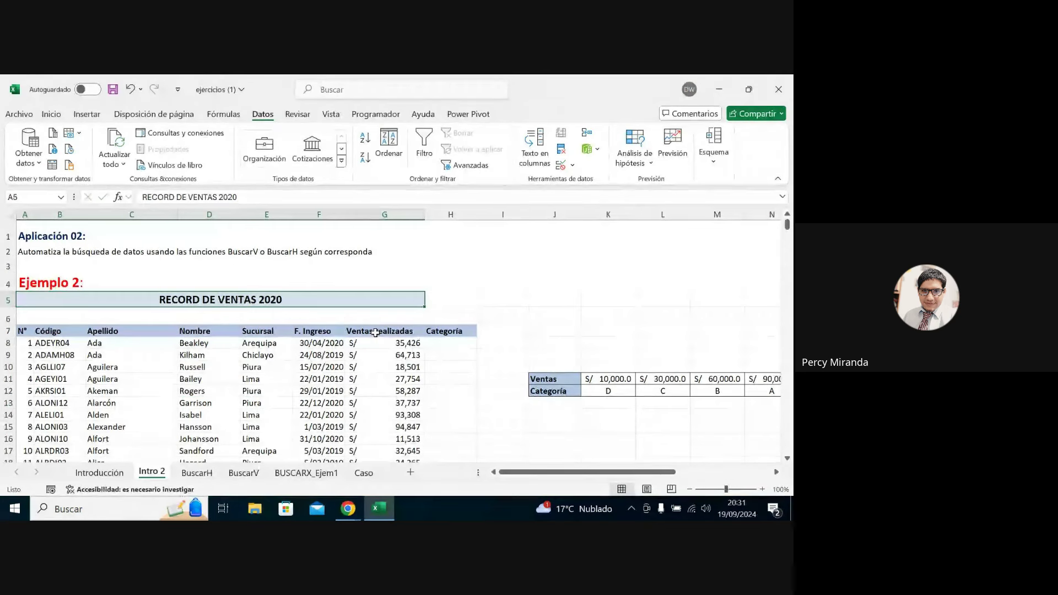
scroll(382, 362, "down", 1)
scroll(385, 364, "down", 1)
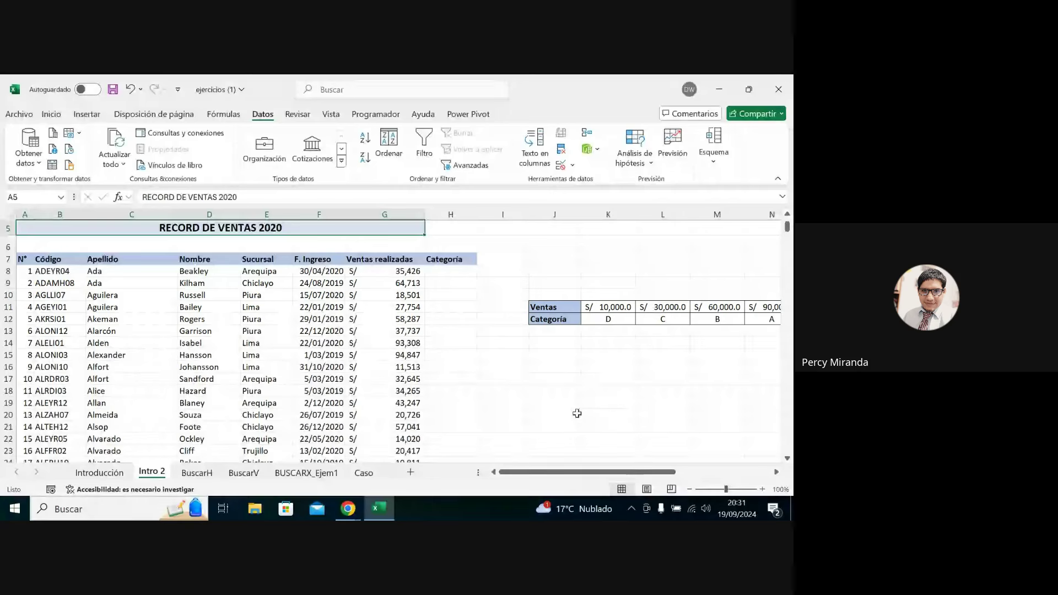
left_click_drag(557, 474, 590, 477)
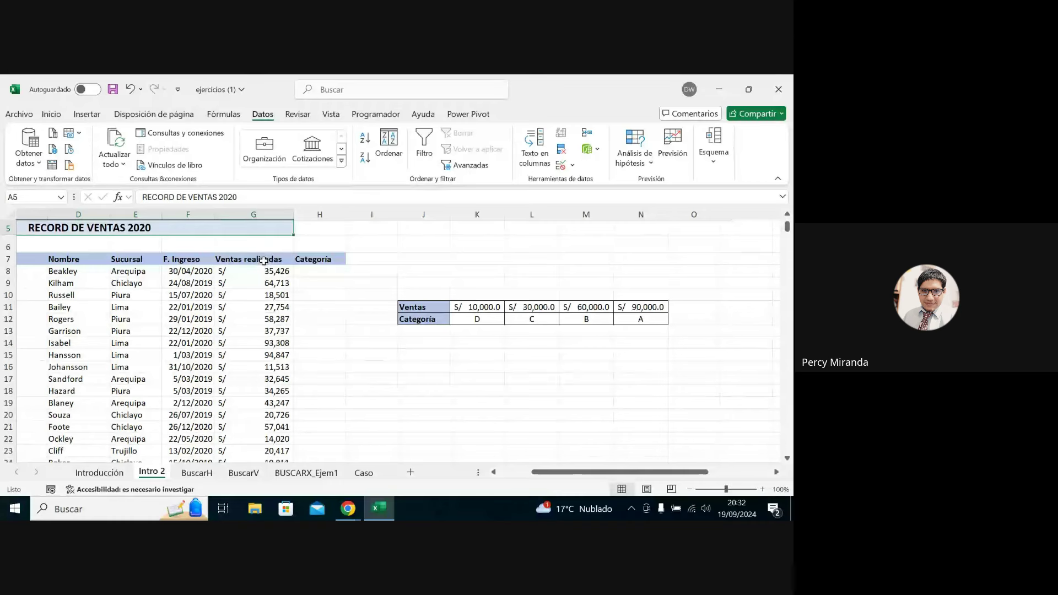
left_click_drag(263, 260, 264, 403)
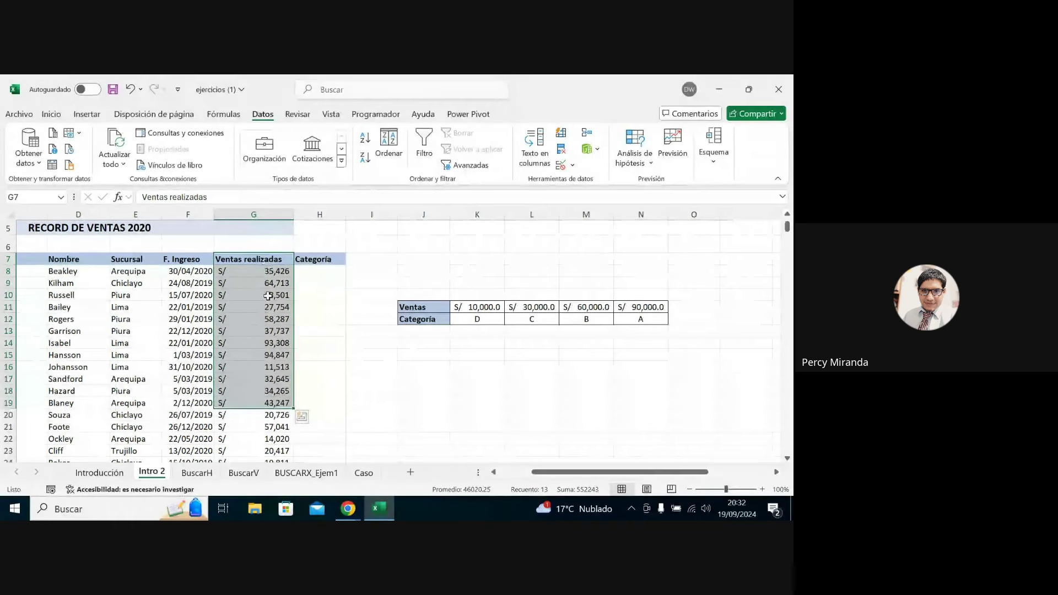
left_click_drag(573, 473, 398, 478)
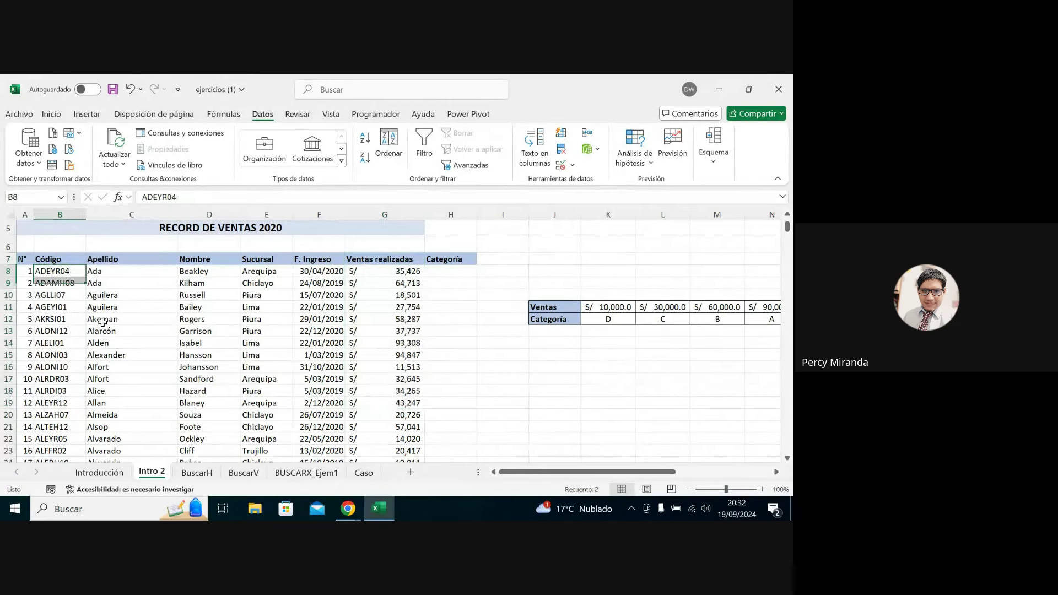
left_click_drag(54, 275, 301, 393)
left_click_drag(397, 269, 400, 392)
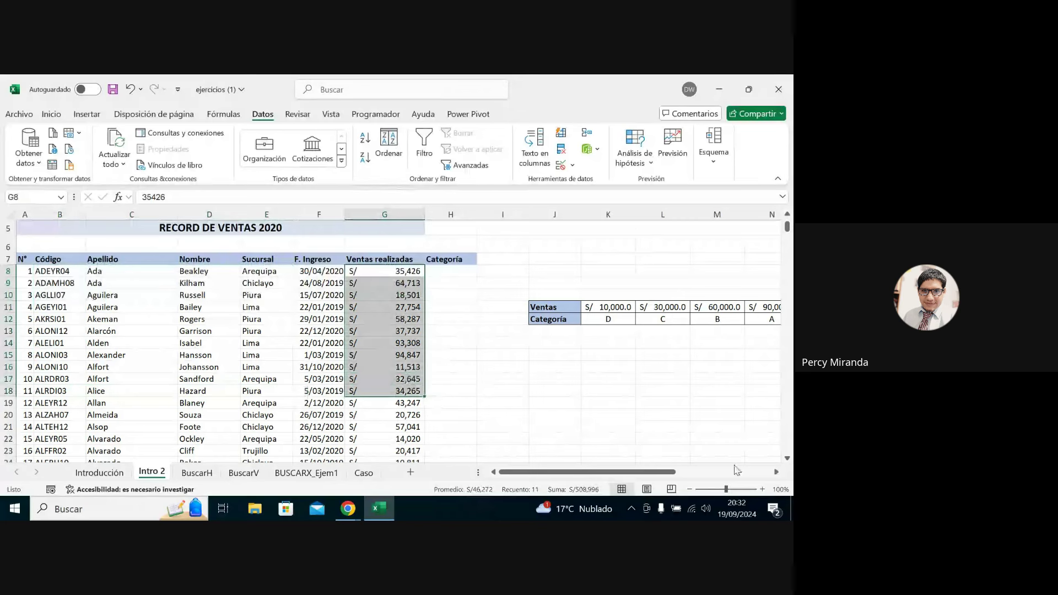
left_click_drag(627, 472, 682, 474)
Zoom the sheet to 130% and highlight G8 and the threshold amounts K11:N11.
left_click(762, 489)
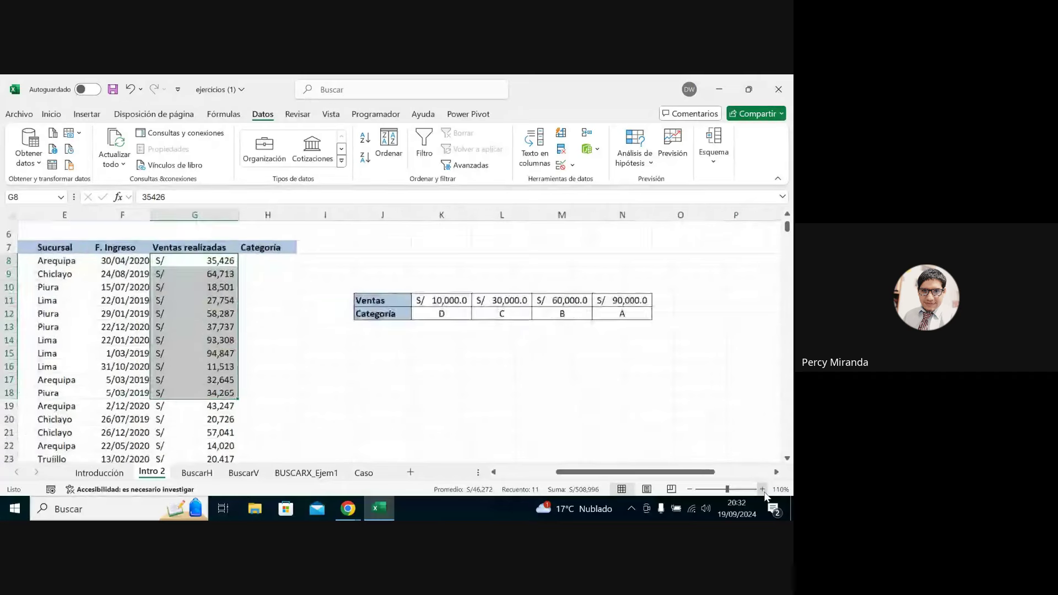
left_click(762, 489)
left_click(762, 489)
left_click_drag(661, 477, 649, 477)
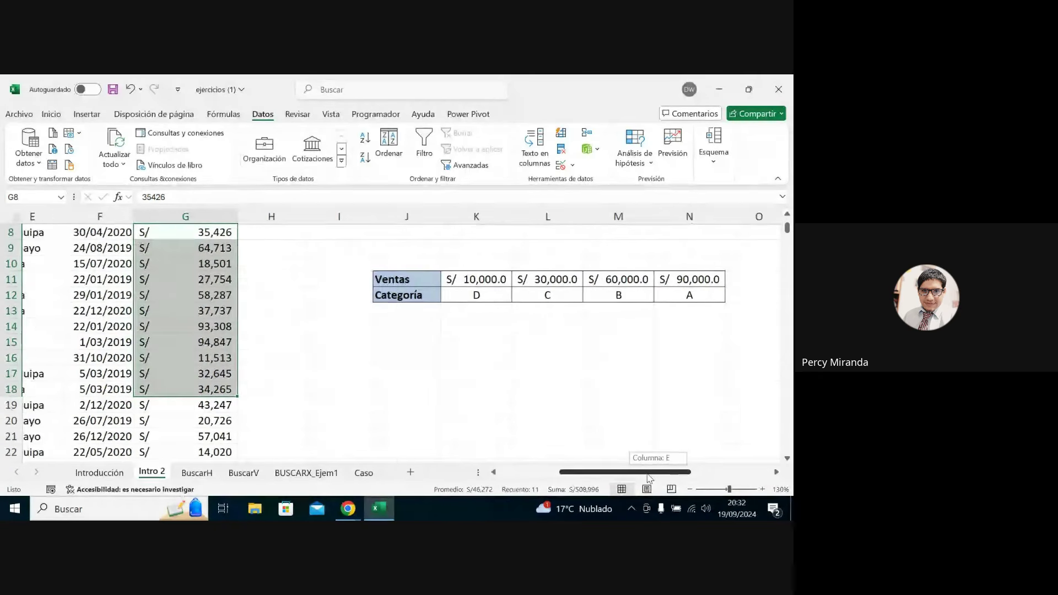
scroll(548, 402, "up", 1)
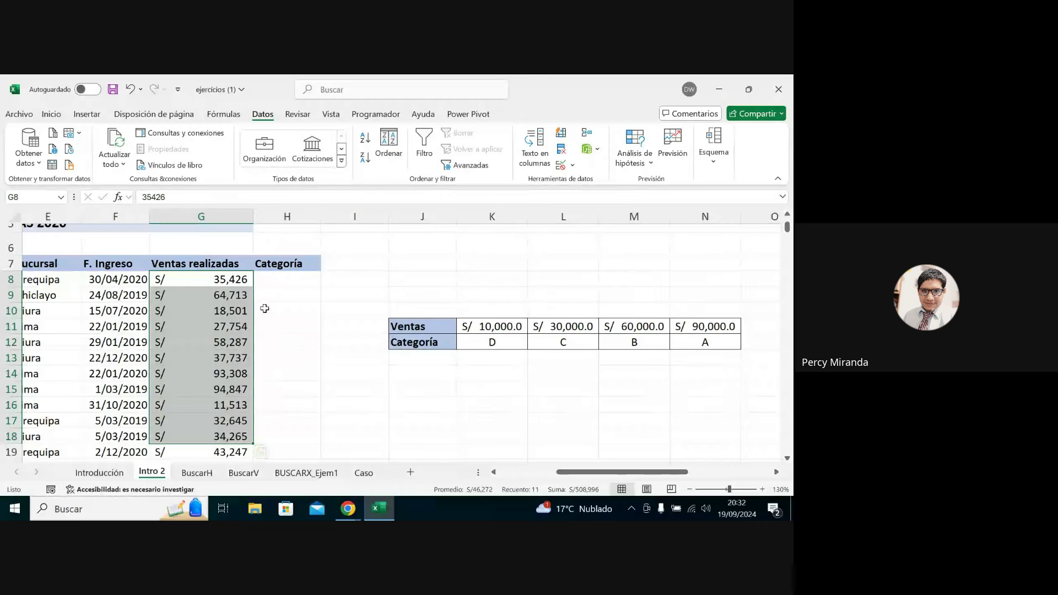
left_click(228, 280)
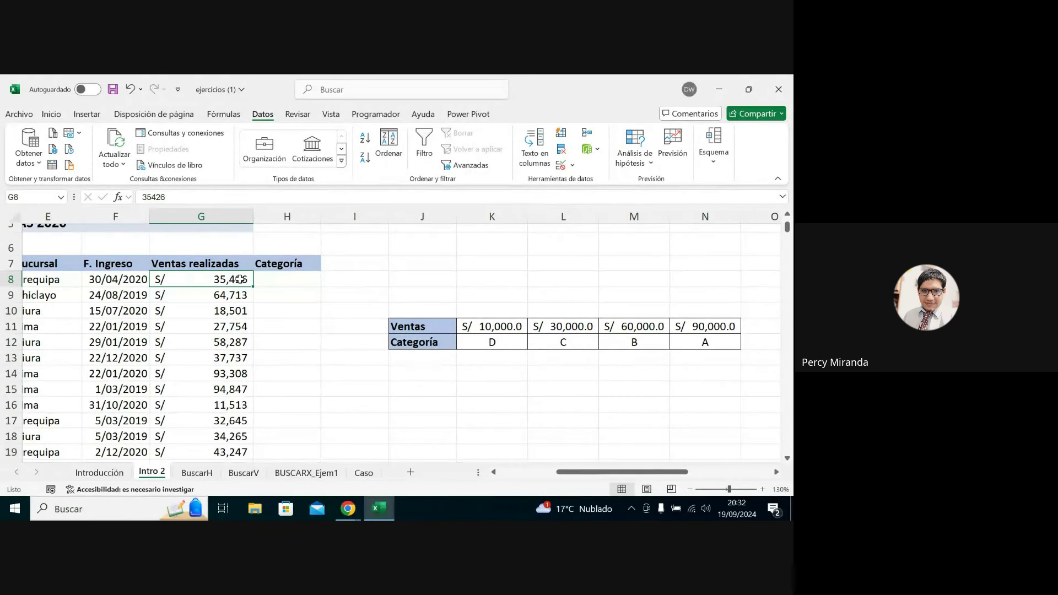
left_click_drag(486, 328, 703, 328)
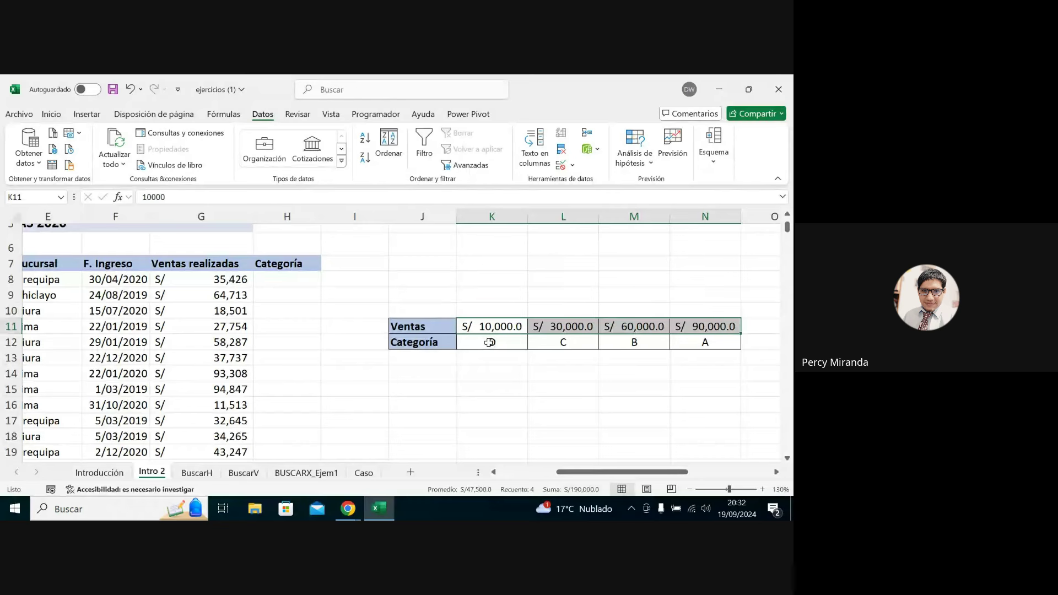
Point out the category letters, the 60,000 threshold, the 93,308 sale and empty cells H8:H13.
left_click(489, 343)
left_click(563, 339)
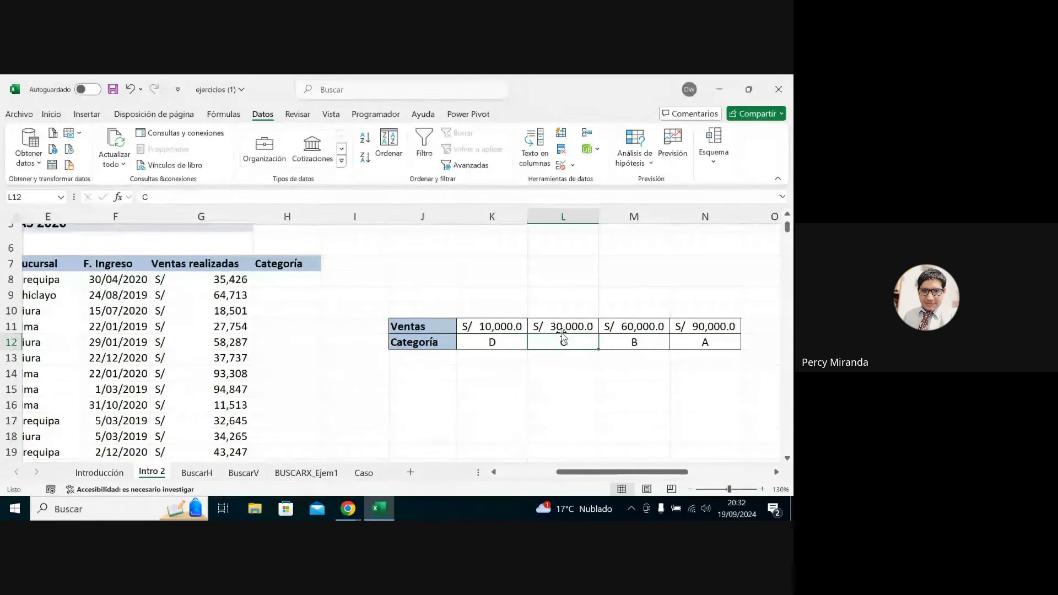
left_click(626, 343)
left_click(634, 331)
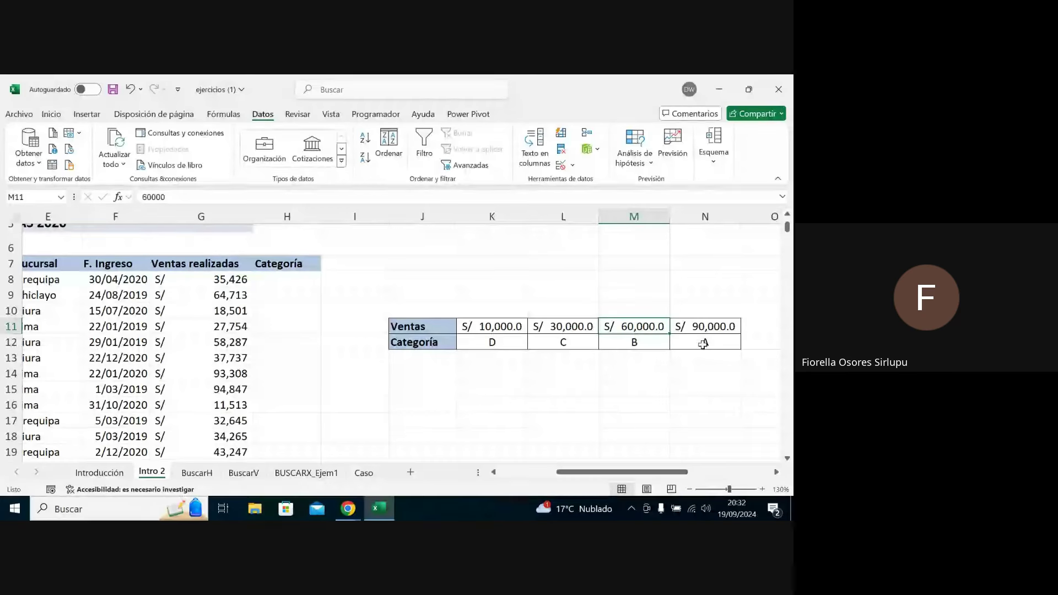
left_click(704, 344)
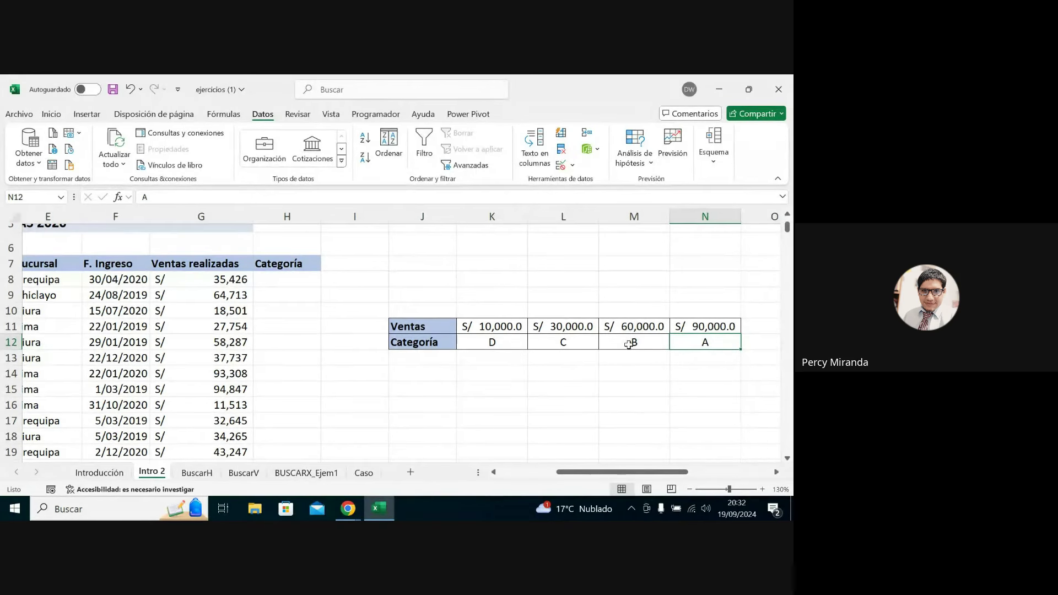
left_click(623, 328)
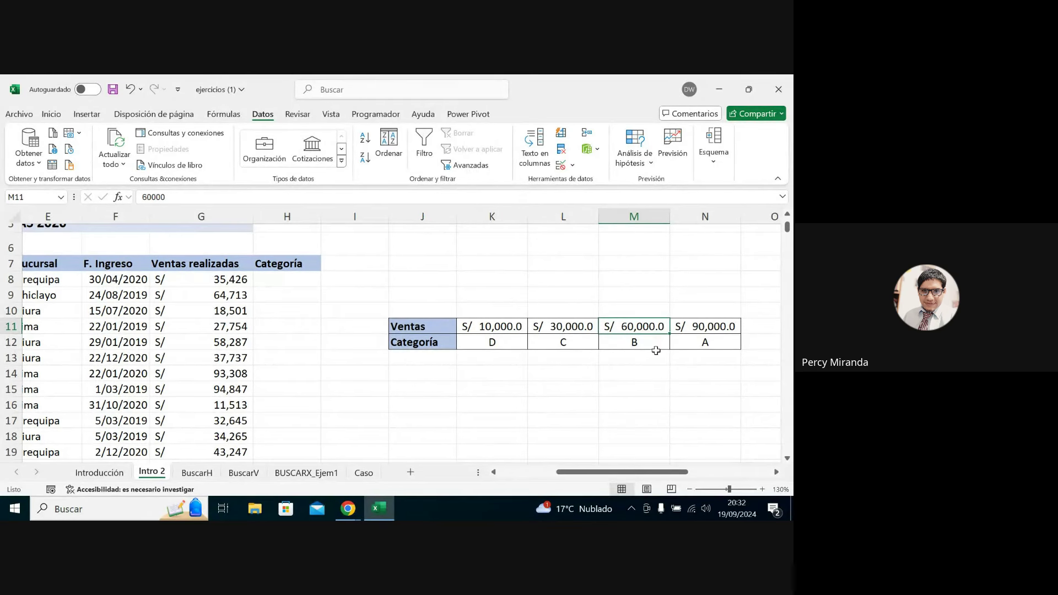
left_click(580, 344)
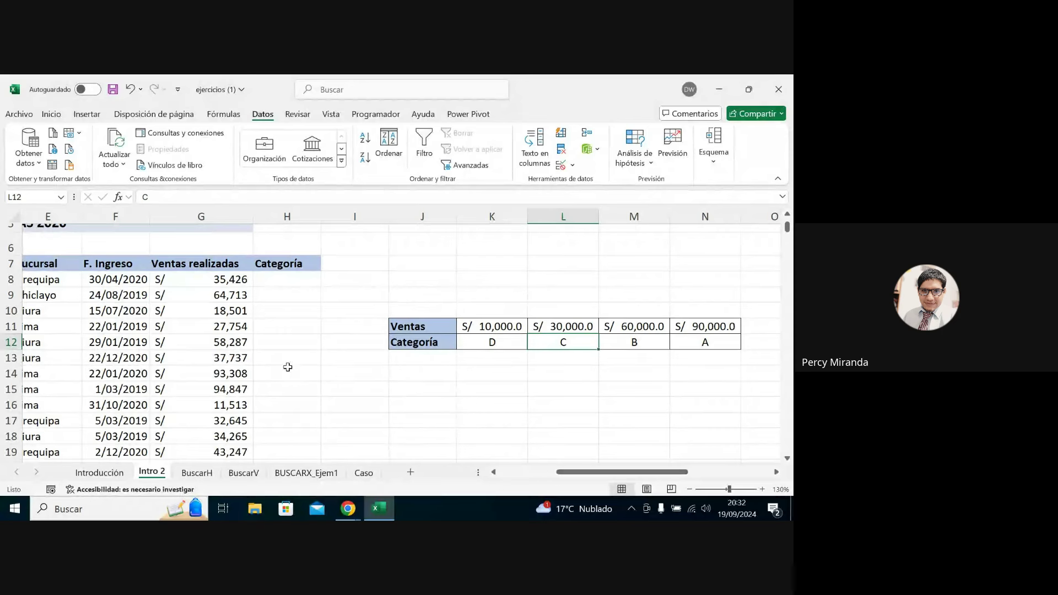
left_click(226, 373)
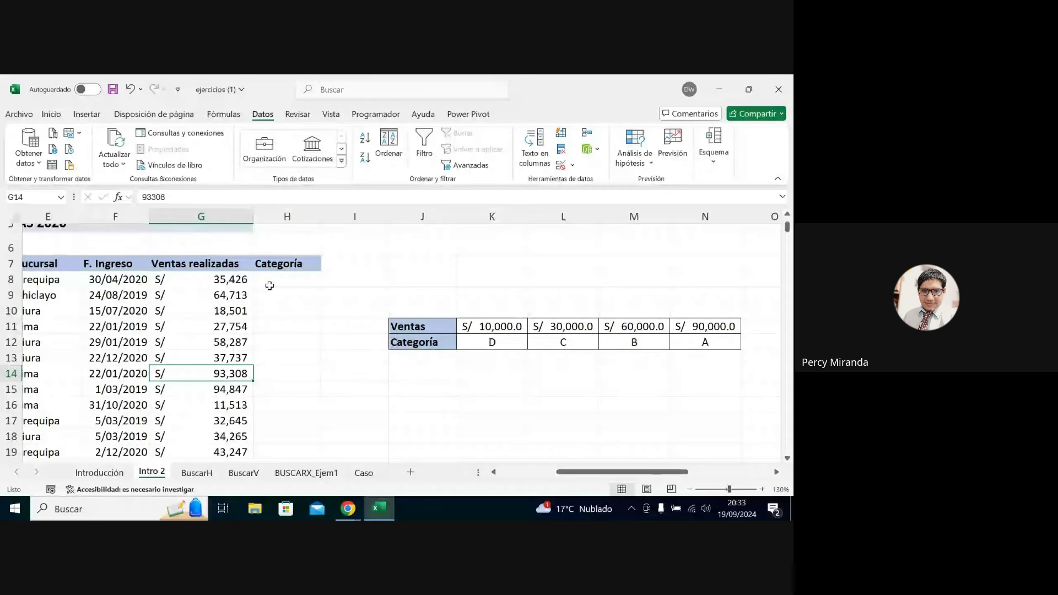
left_click_drag(273, 278, 287, 358)
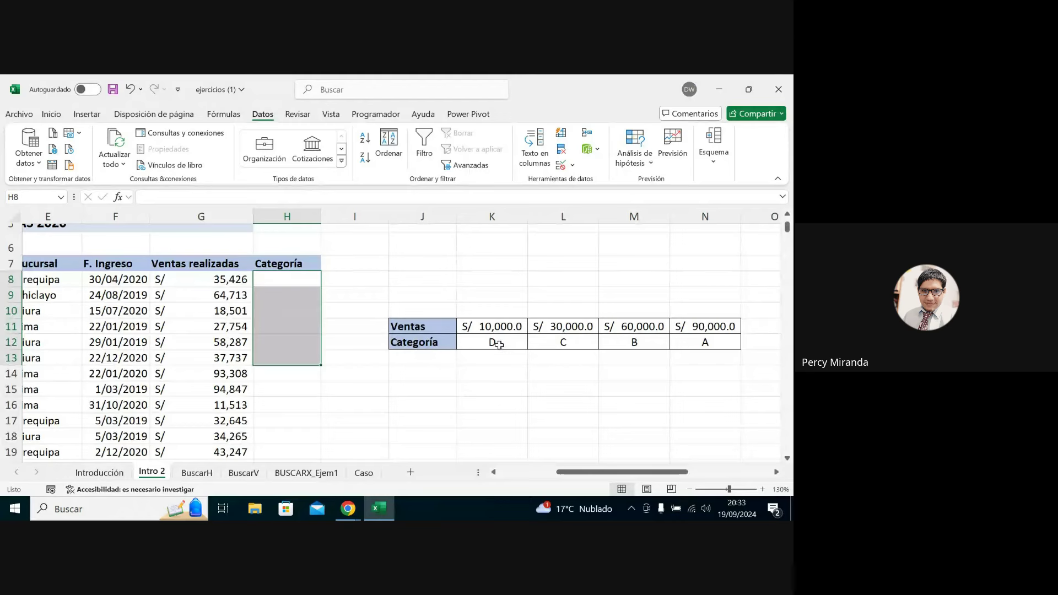
Fill the category letters row K12:N12 (D to A) with yellow.
left_click_drag(496, 343, 703, 344)
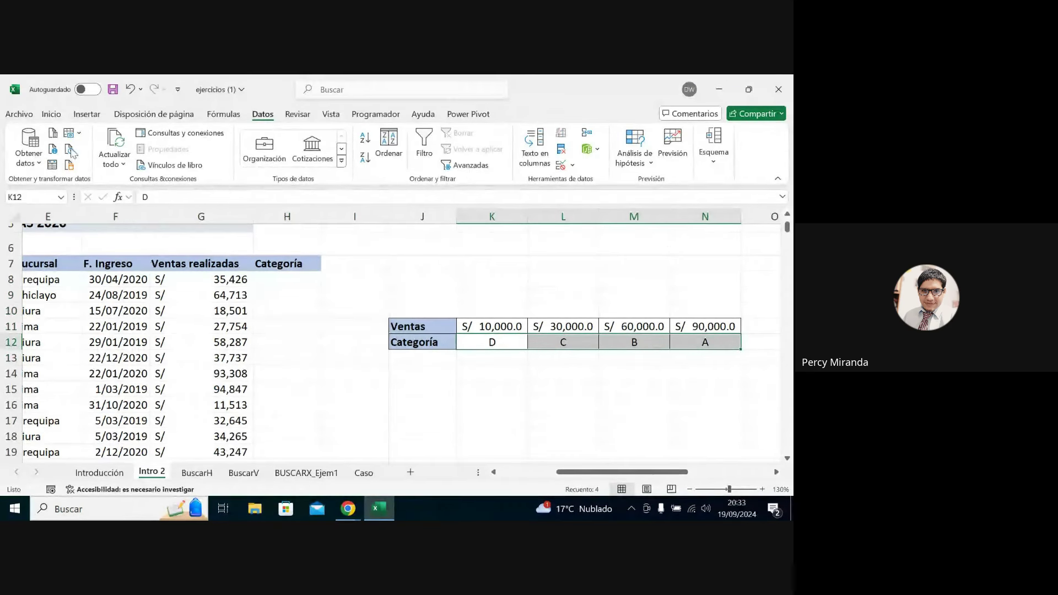
left_click(53, 115)
left_click(108, 164)
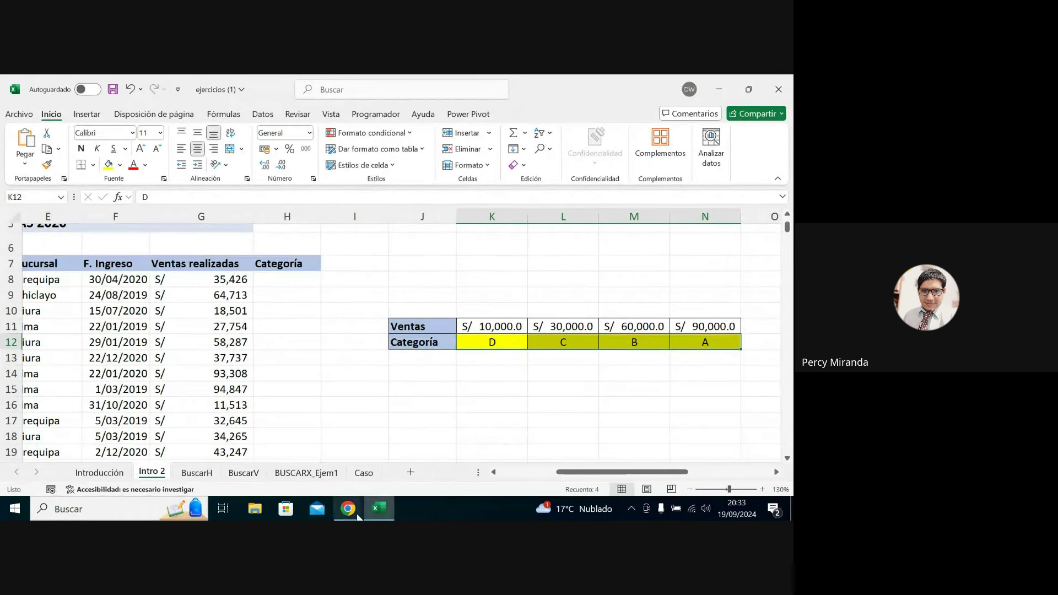
mouse_move(348, 508)
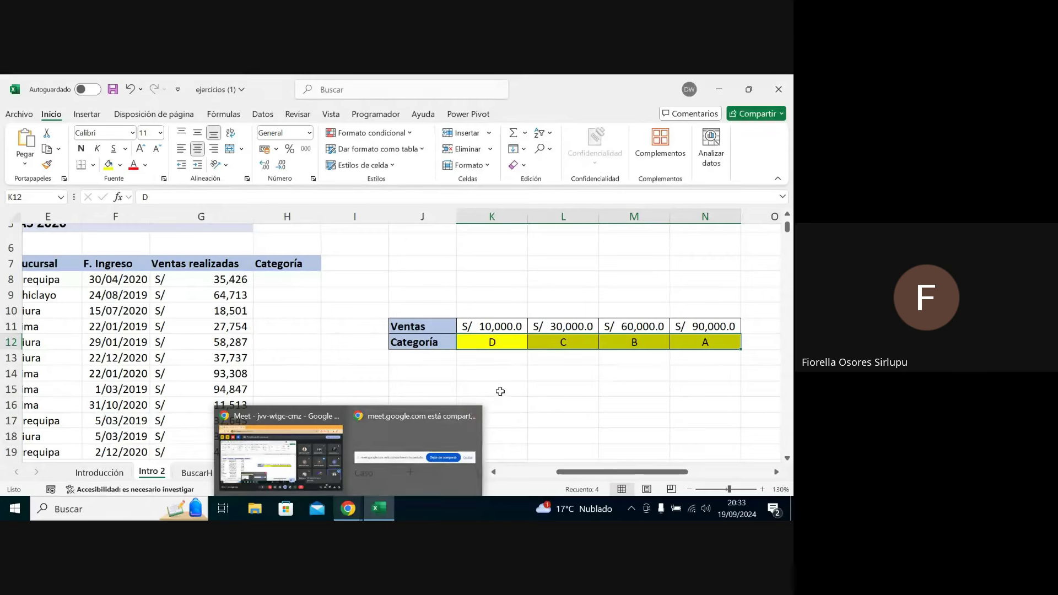
In H8 start =buscarh( using G8's sales amount as the lookup value.
left_click(309, 284)
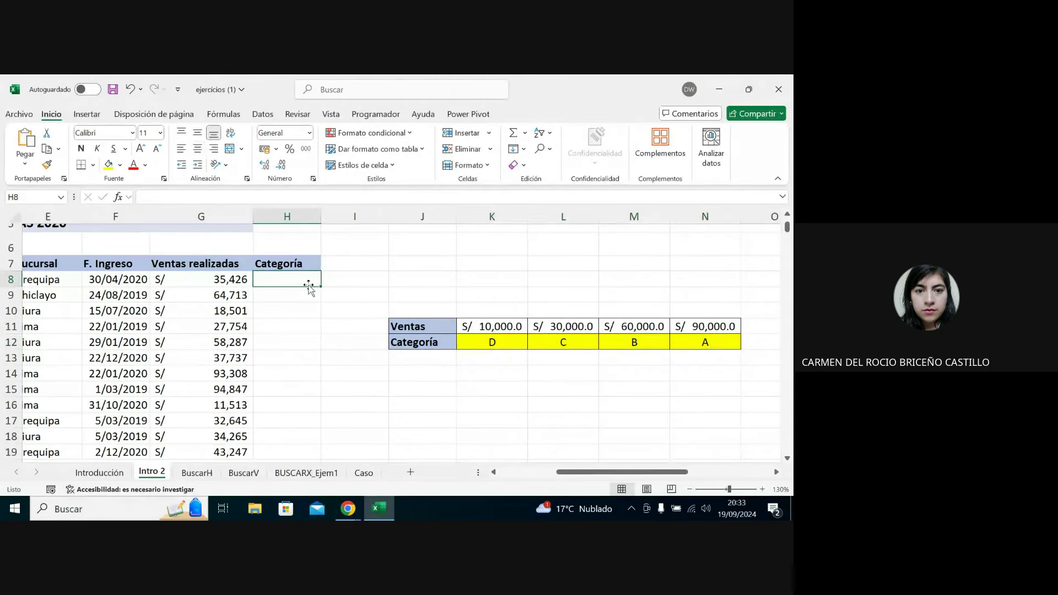
type("=busc")
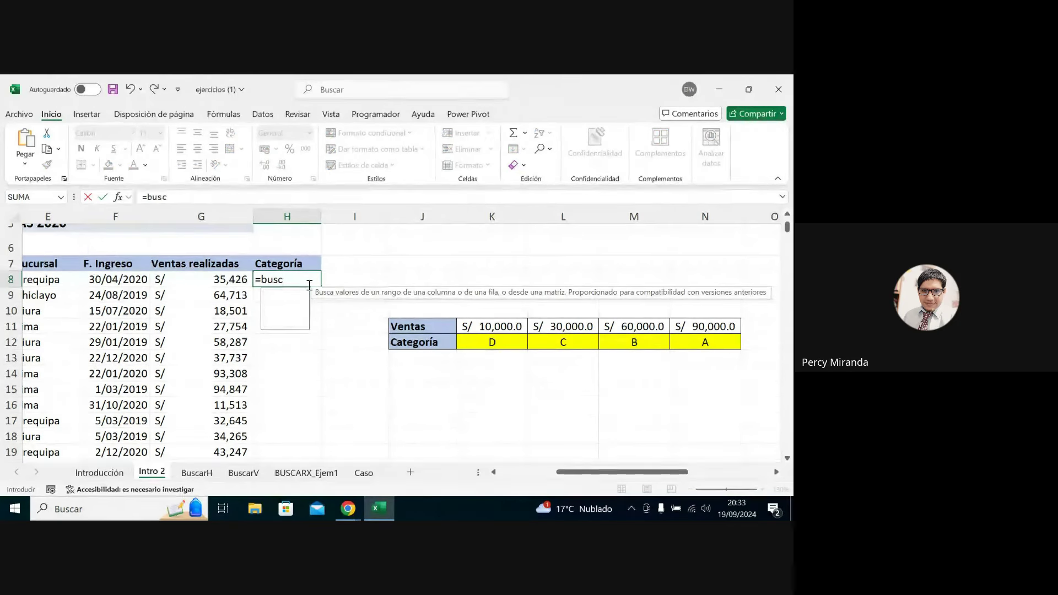
type("arh(")
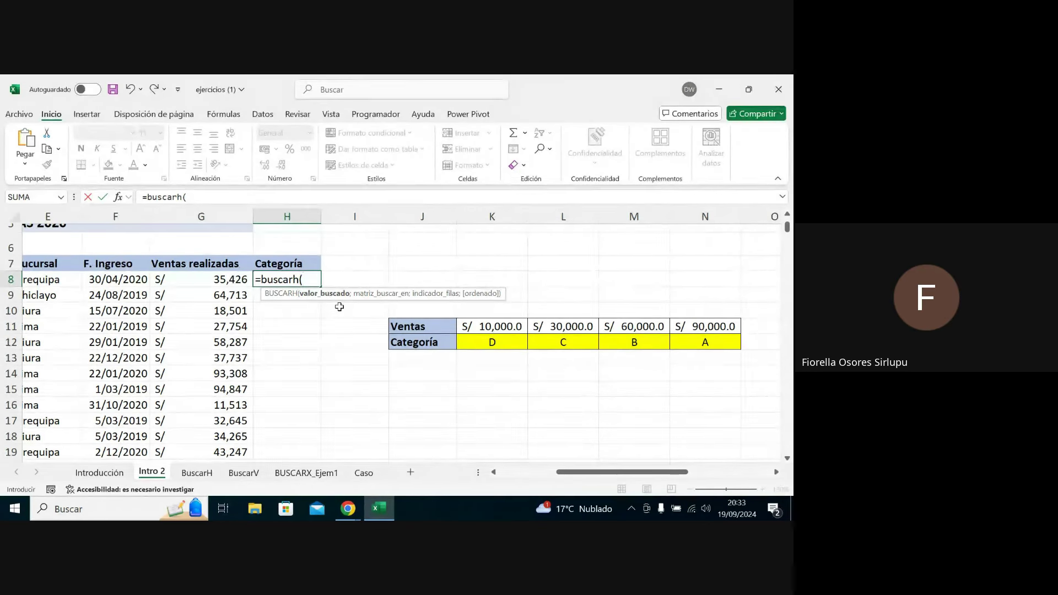
left_click(233, 278)
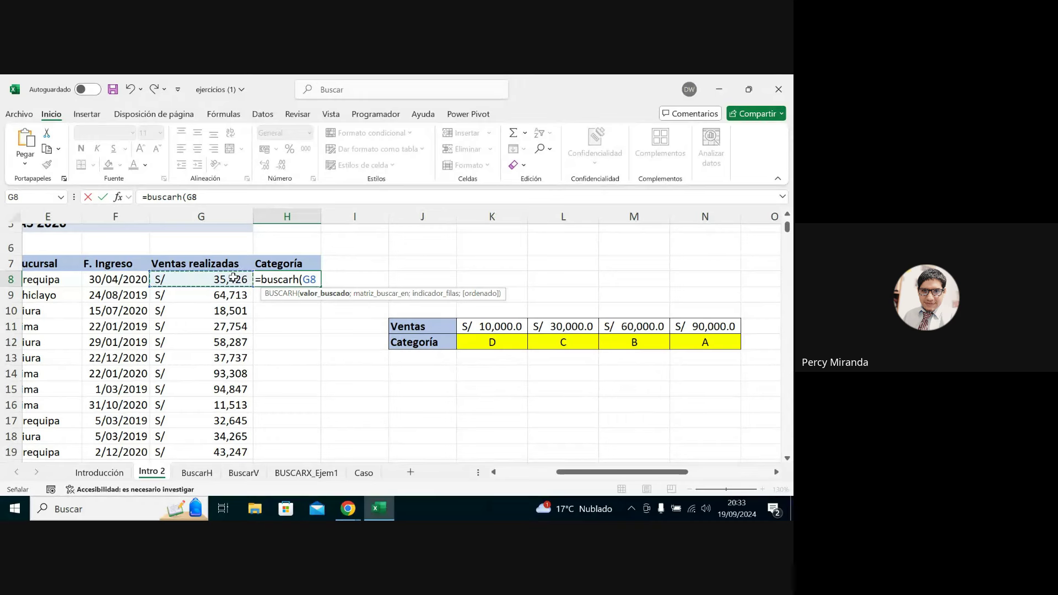
type(";")
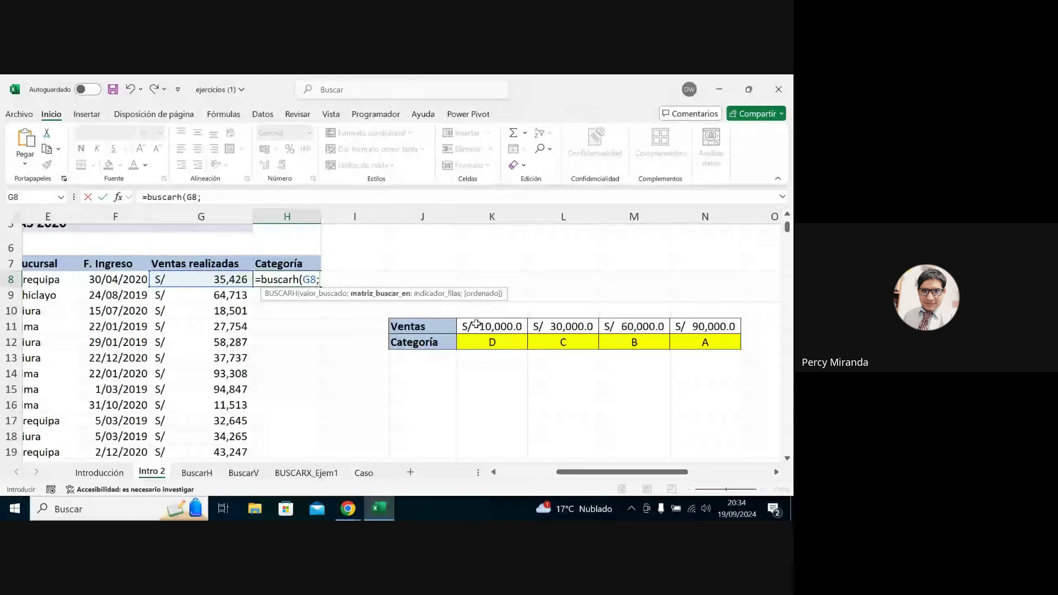
Add the absolute table range $K$11:$N$12 and row index 2 to the formula.
left_click_drag(474, 326, 572, 336)
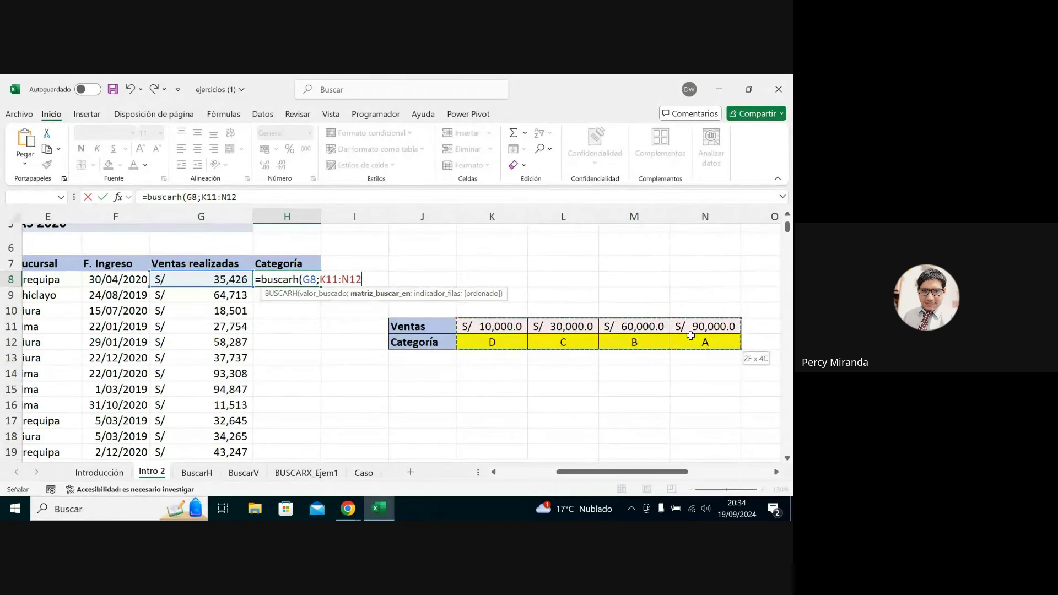
left_click_drag(638, 335, 708, 339)
left_click_drag(362, 281, 322, 282)
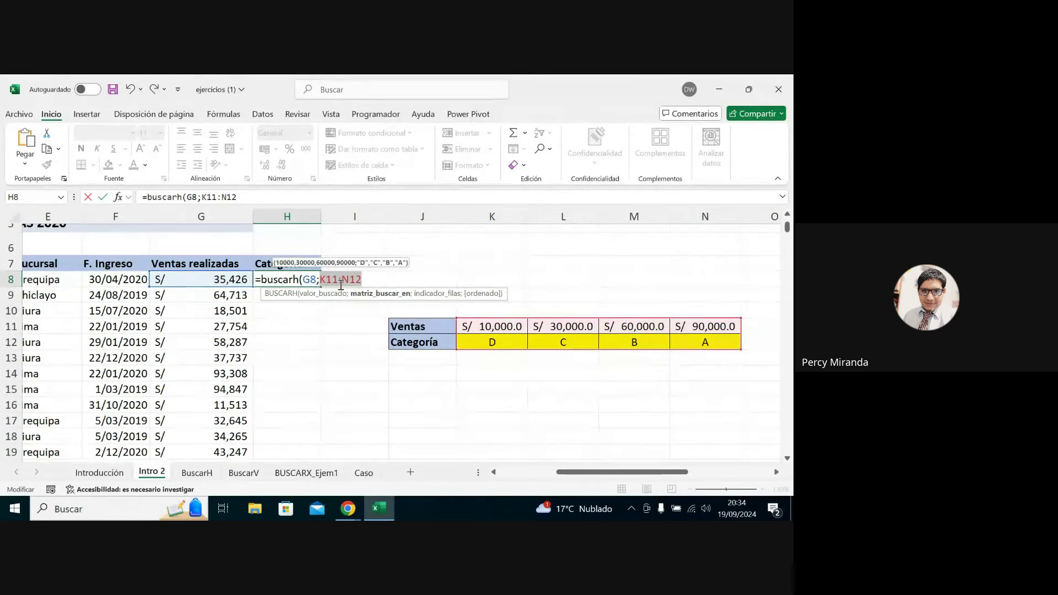
key("F4")
left_click(387, 278)
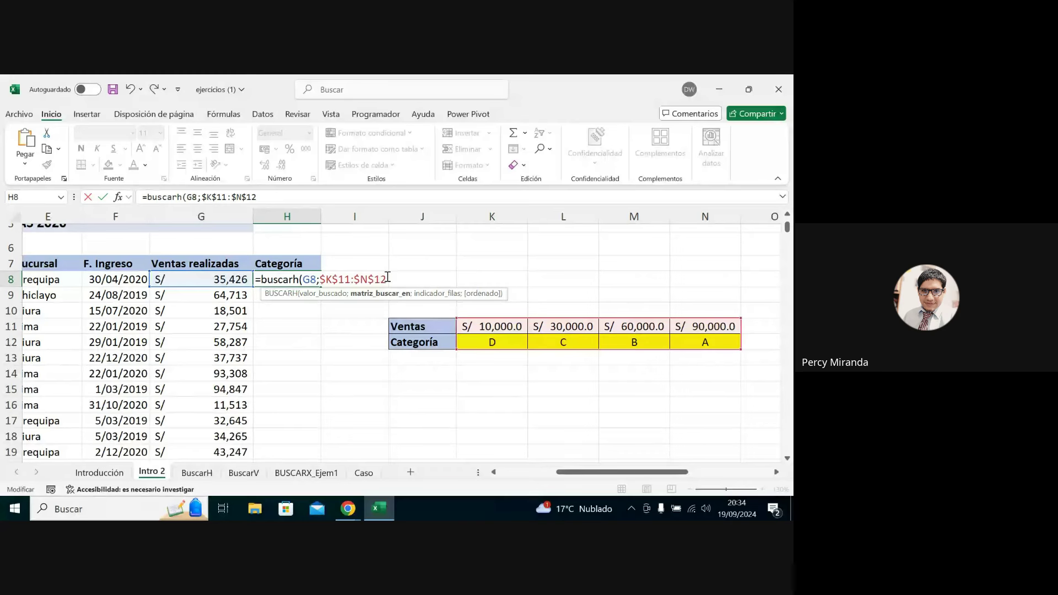
type(";")
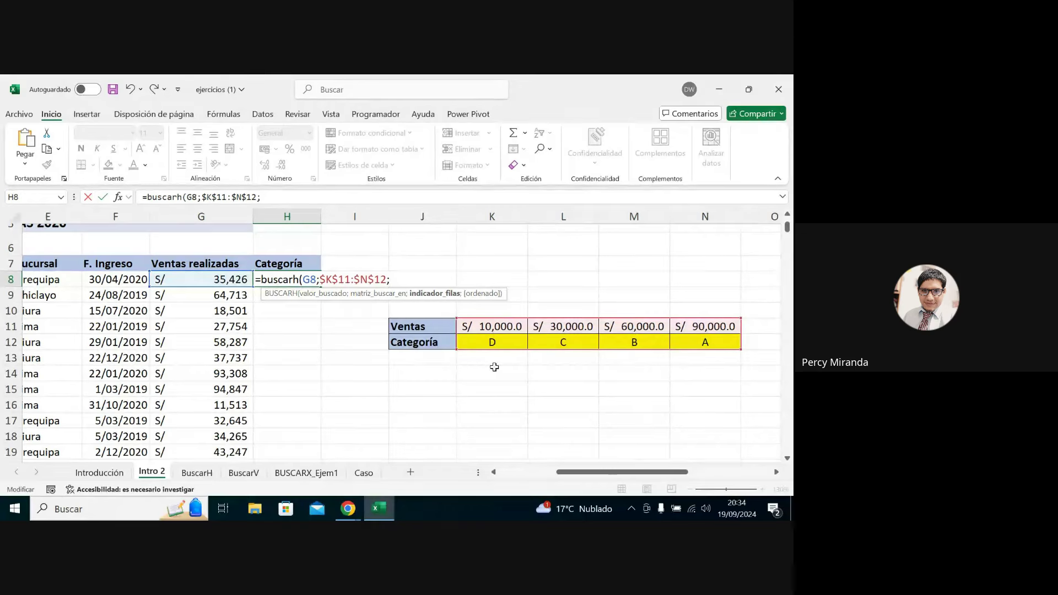
type("2")
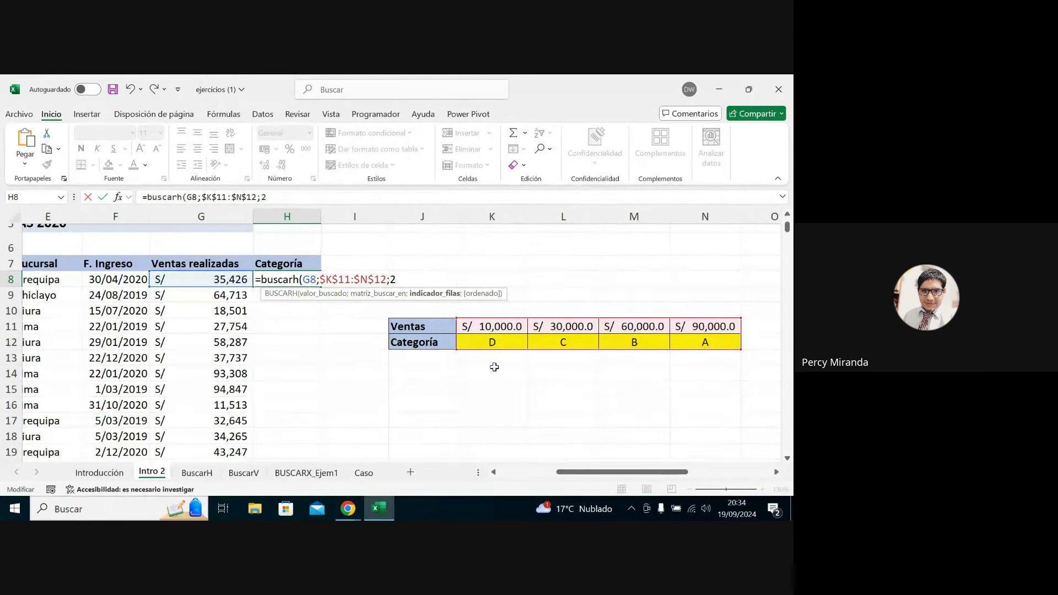
type(";")
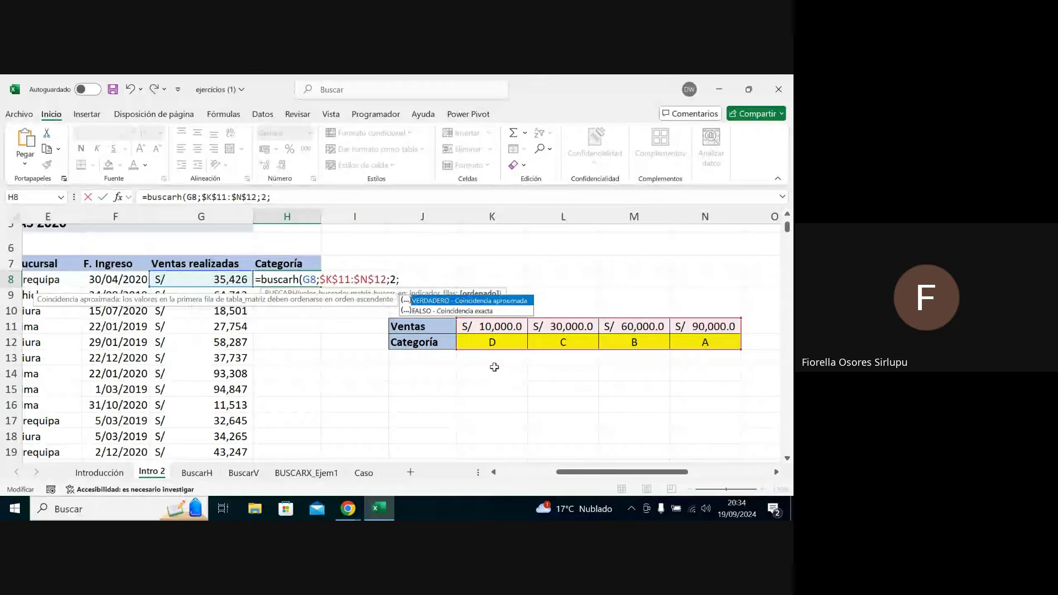
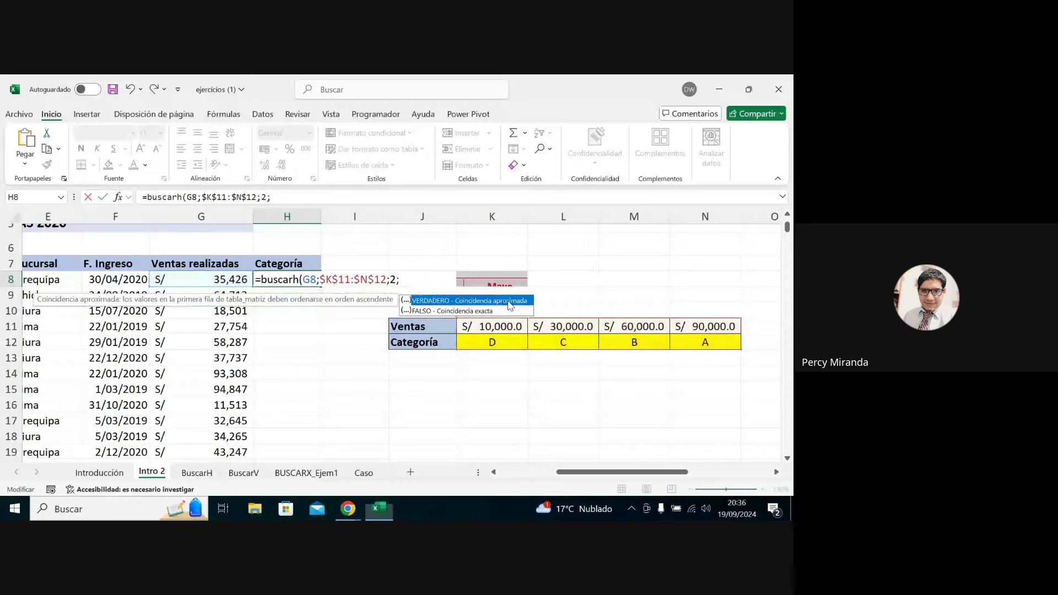
Complete H8's formula as =BUSCARH(G8;$K$11:$N$12;2;VERDADERO) with approximate match.
double_click(499, 301)
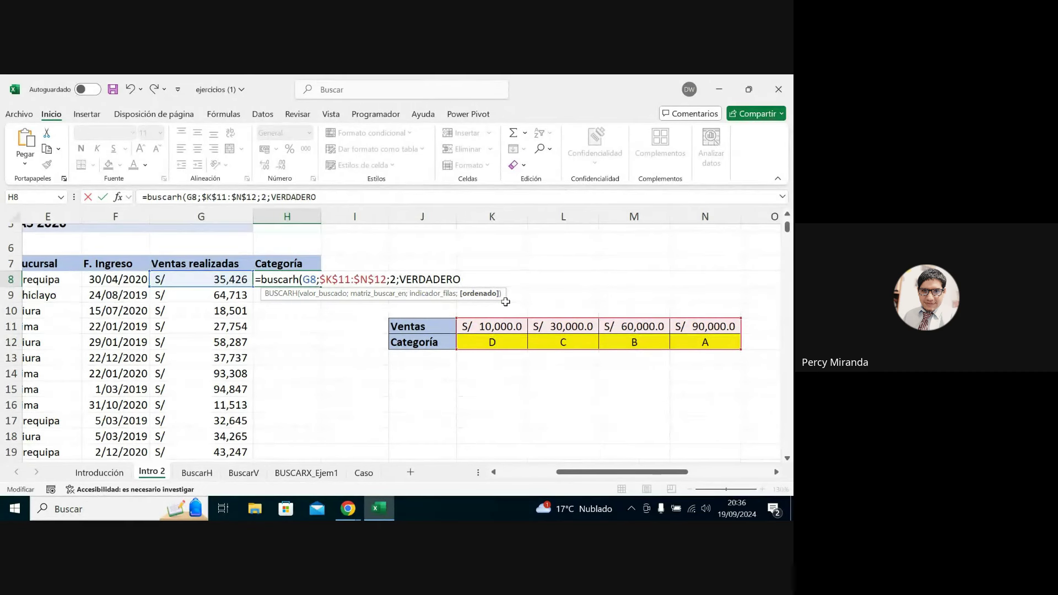
type(")")
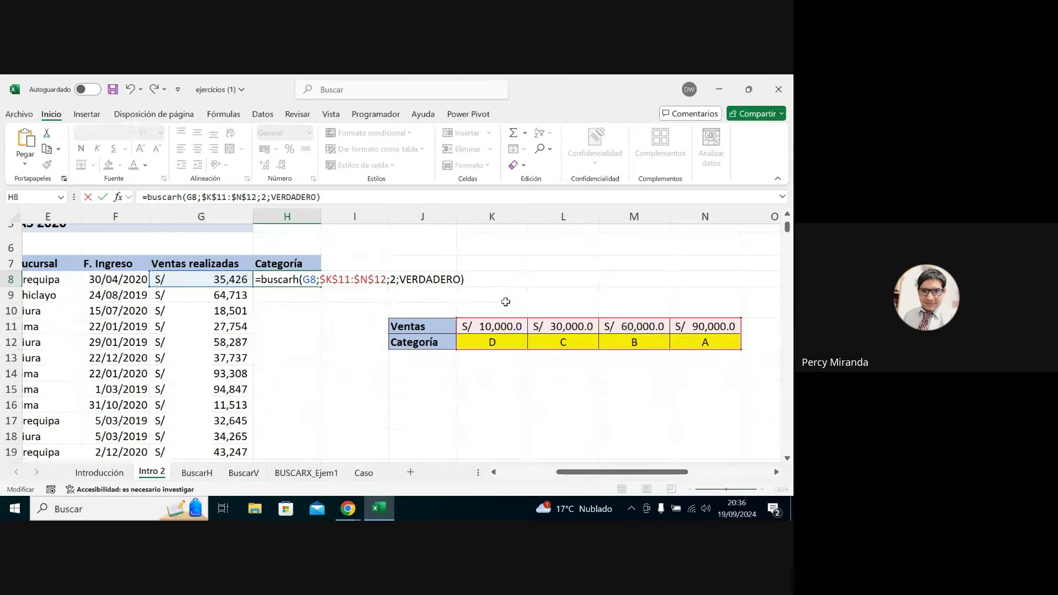
key("Return")
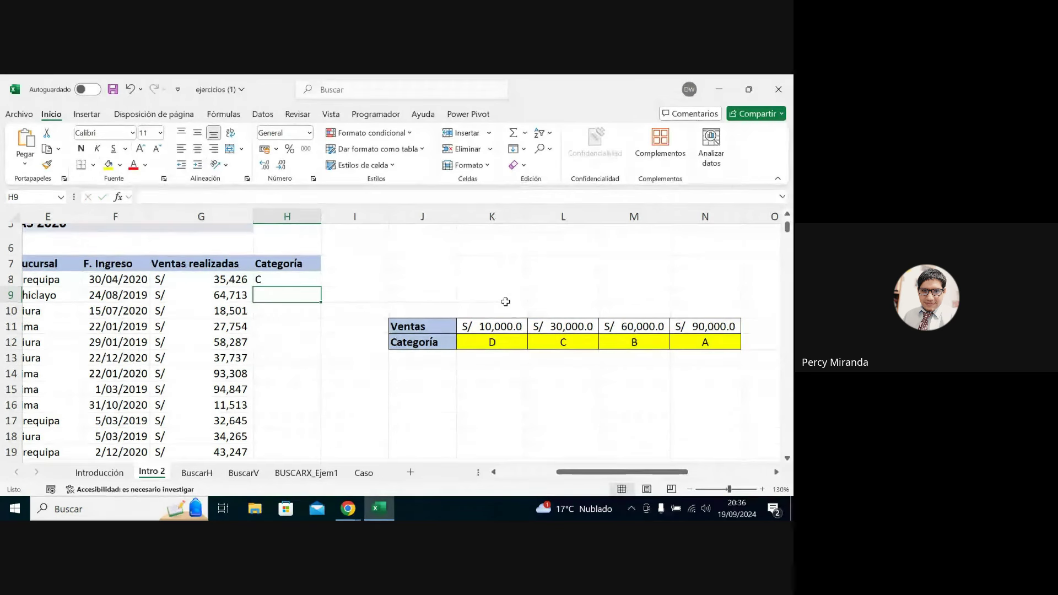
Centre H8's category letter, copy it down the Categoría column, and switch to the Meet call.
left_click(287, 279)
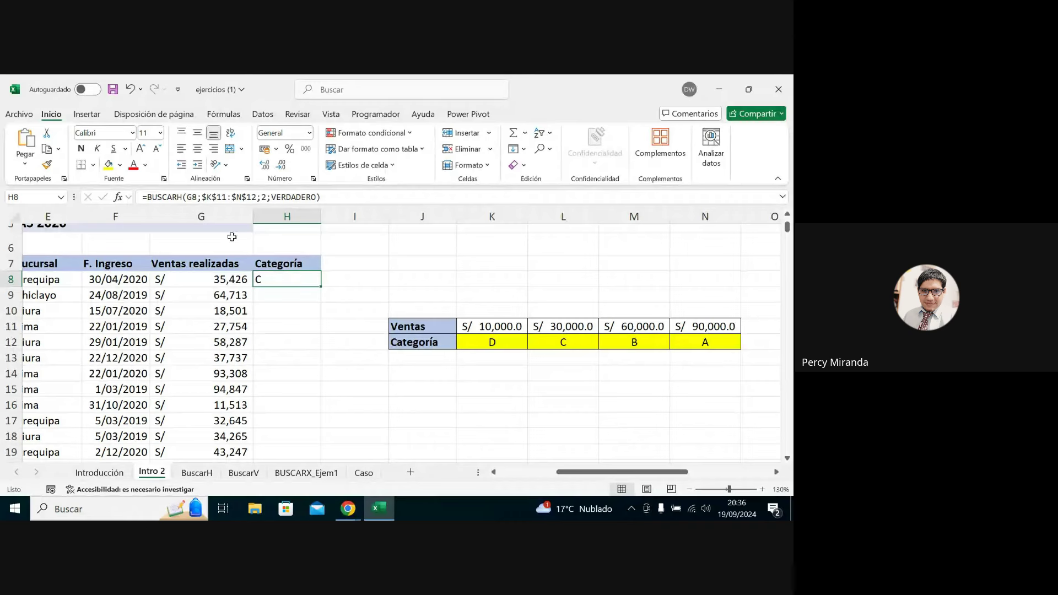
left_click(197, 149)
double_click(320, 286)
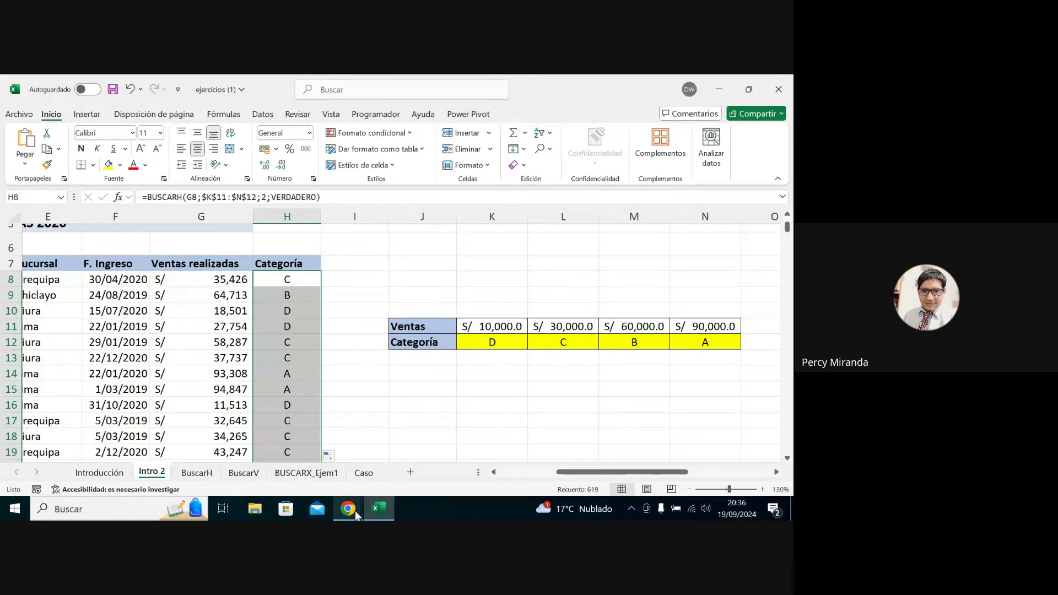
left_click(317, 476)
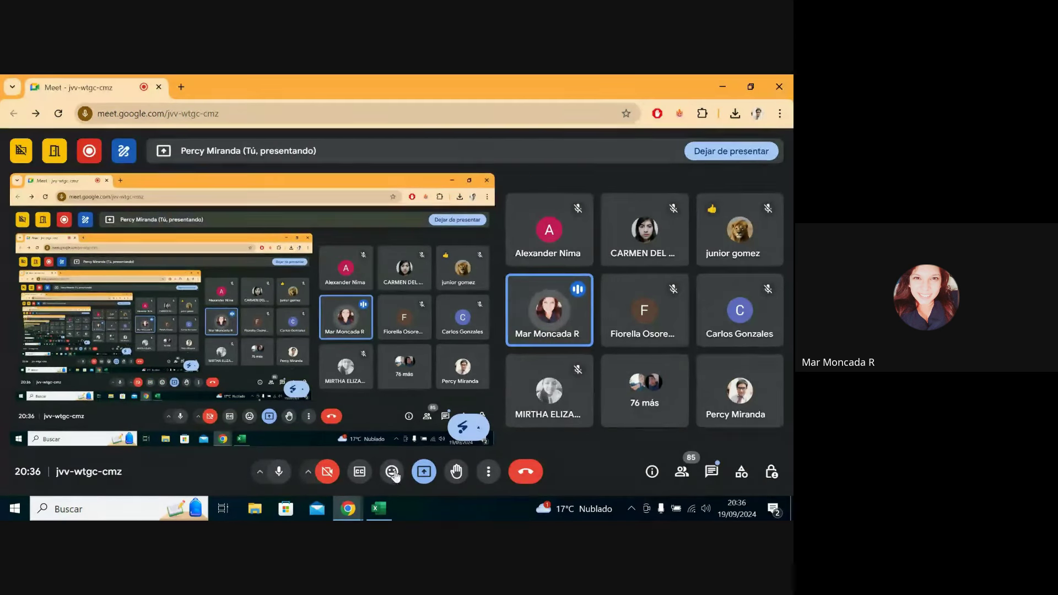
Return to Excel, switch to the Introducción sheet and inspect C13's month dropdown showing Abril.
left_click(378, 509)
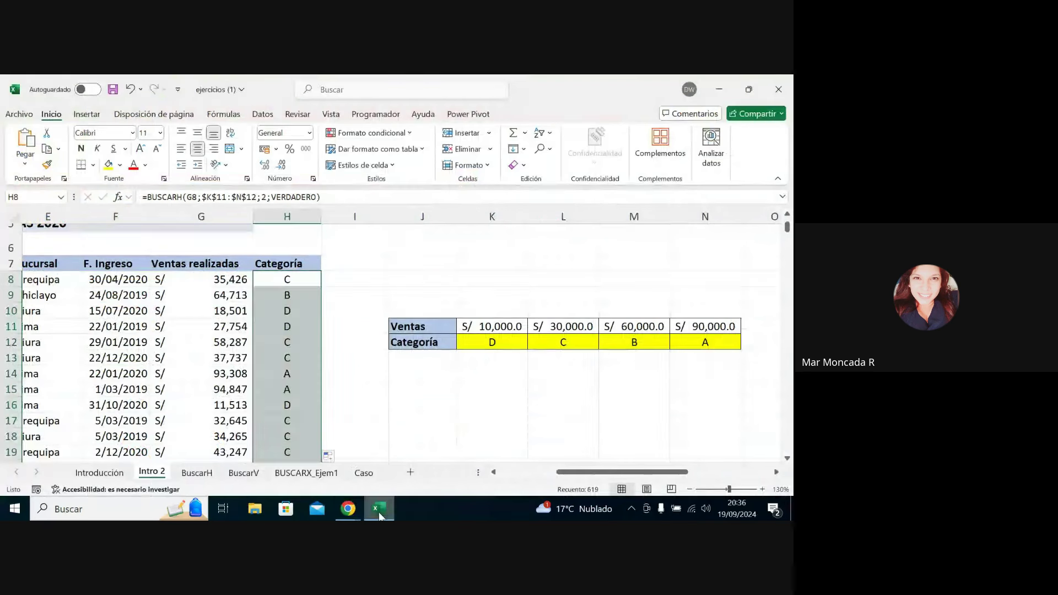
left_click(274, 353)
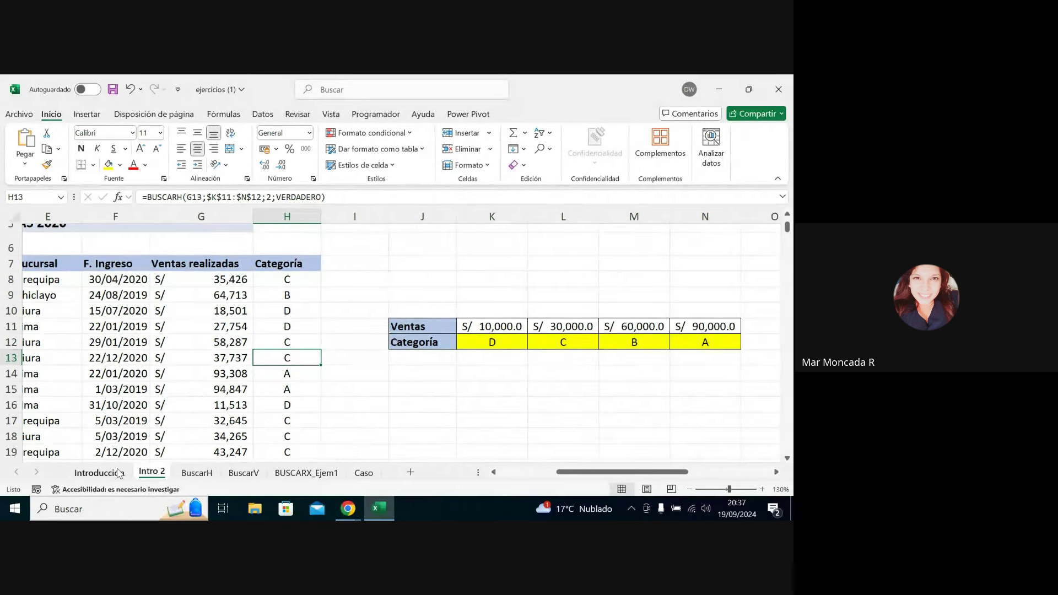
left_click(119, 473)
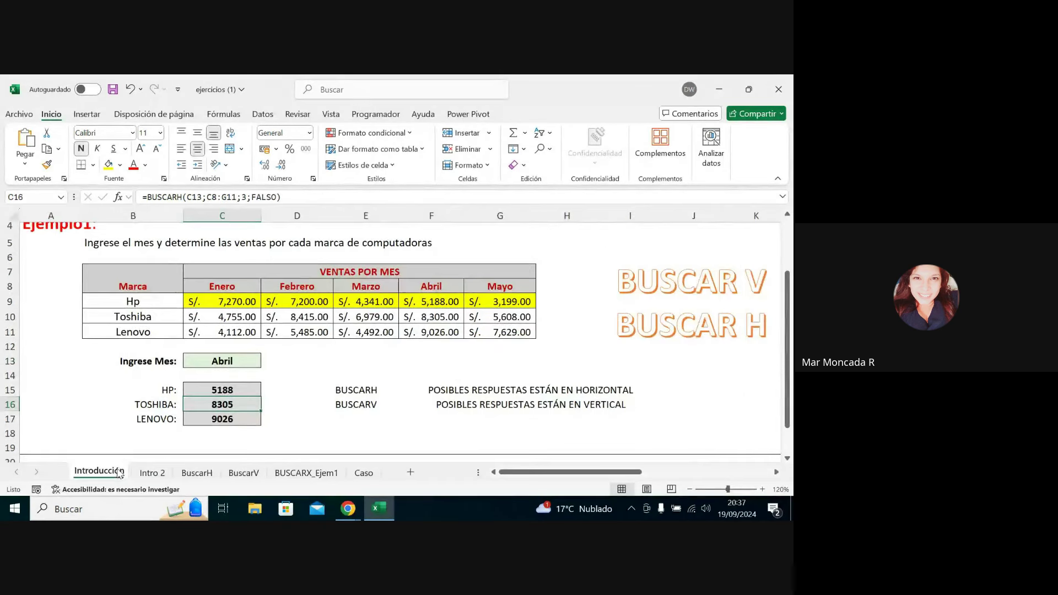
left_click(254, 364)
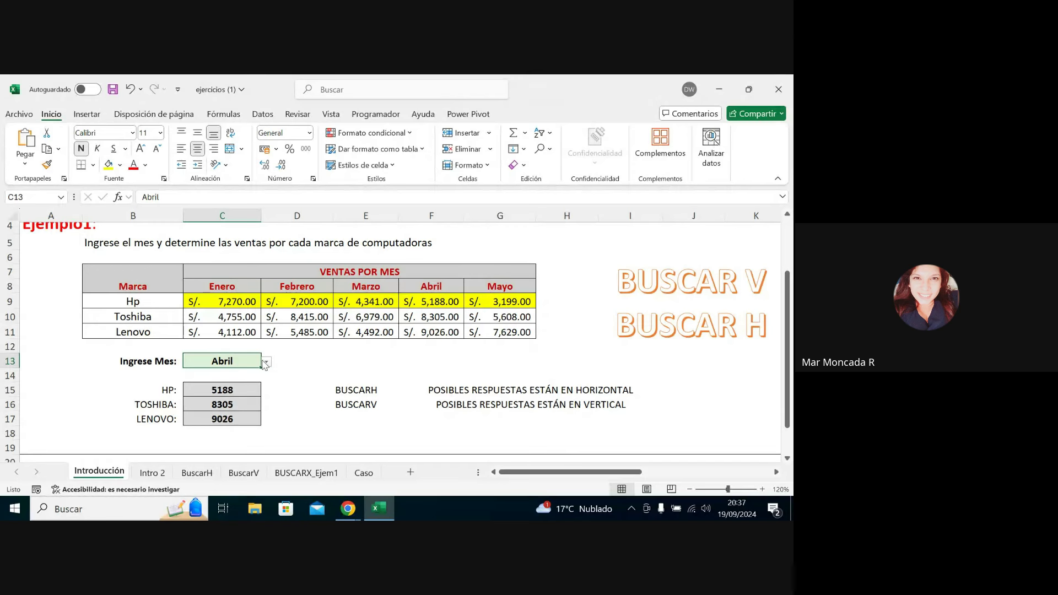
left_click_drag(264, 364, 335, 361)
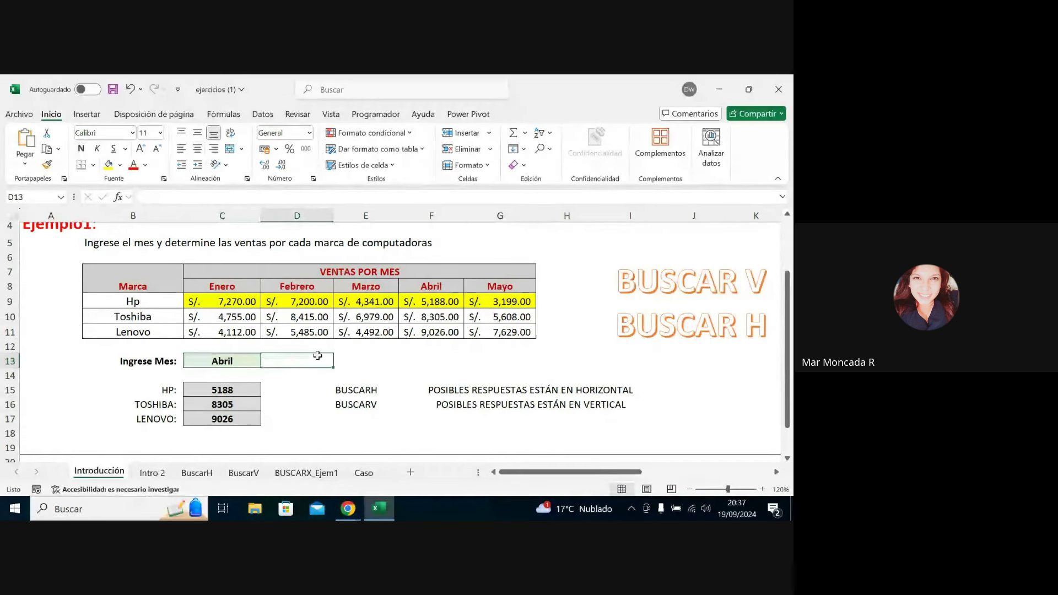
left_click(359, 359)
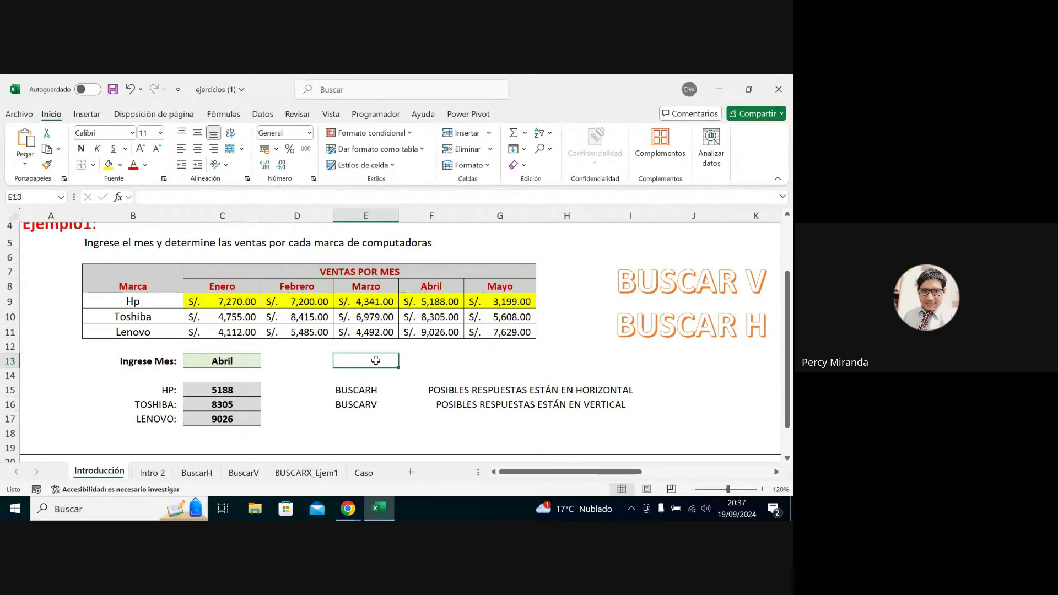
left_click(221, 360)
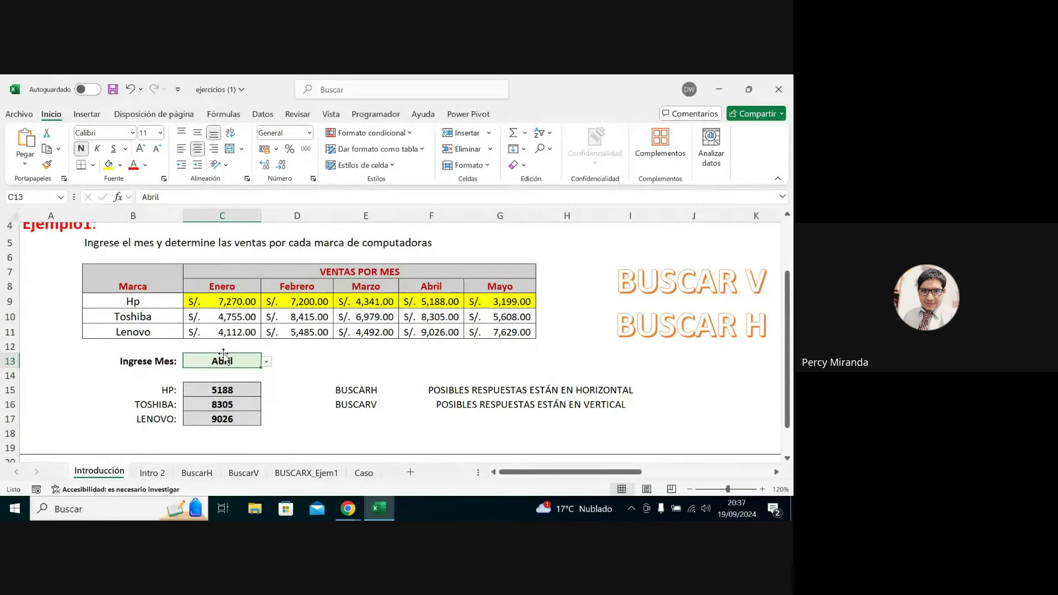
left_click(266, 362)
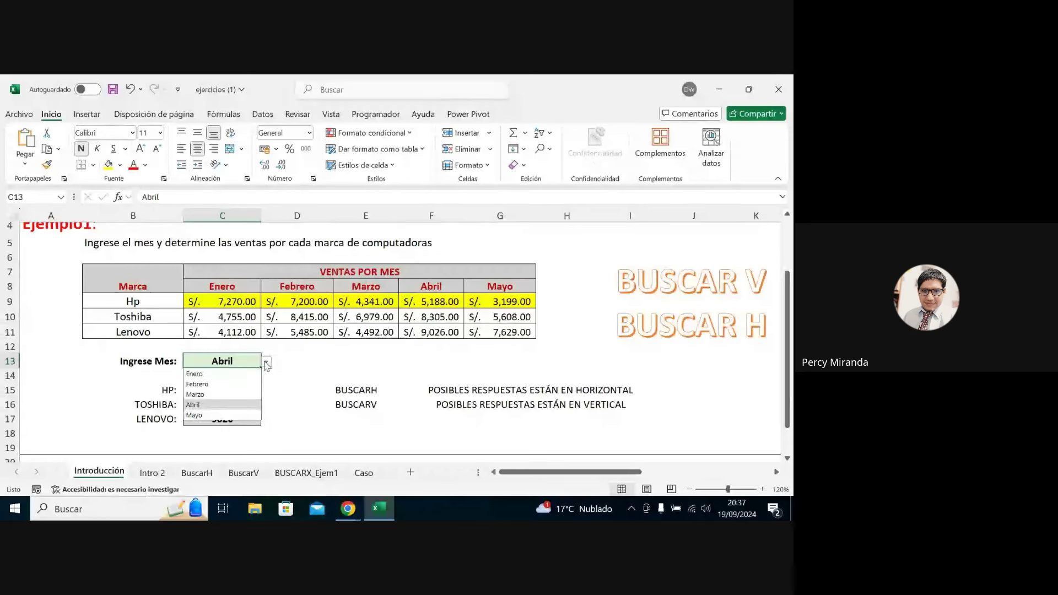
left_click(361, 362)
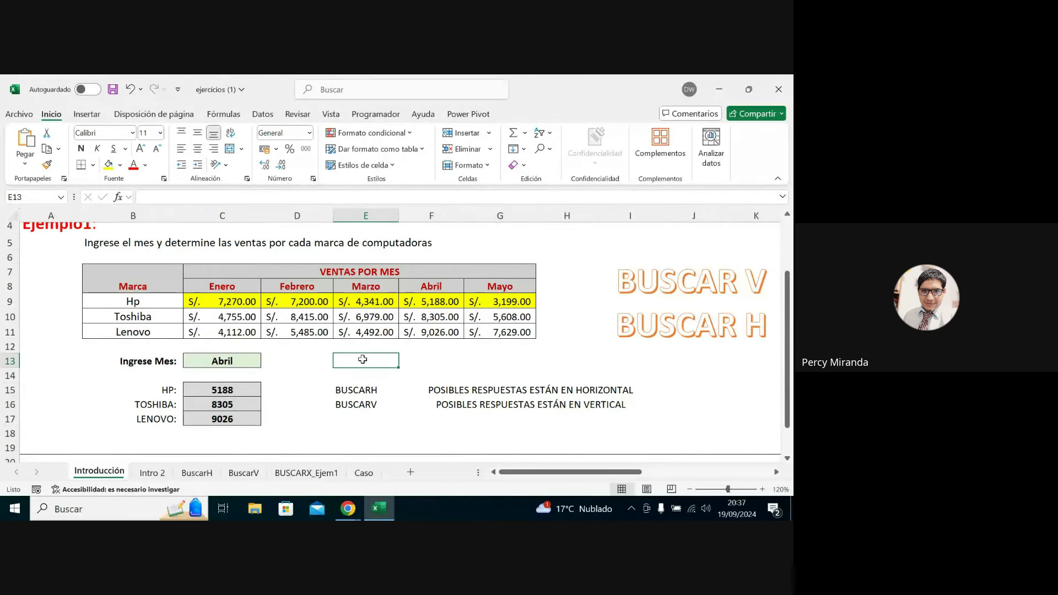
Add a List data validation to E13 sourced from the month headers Enero to Mayo.
left_click(264, 116)
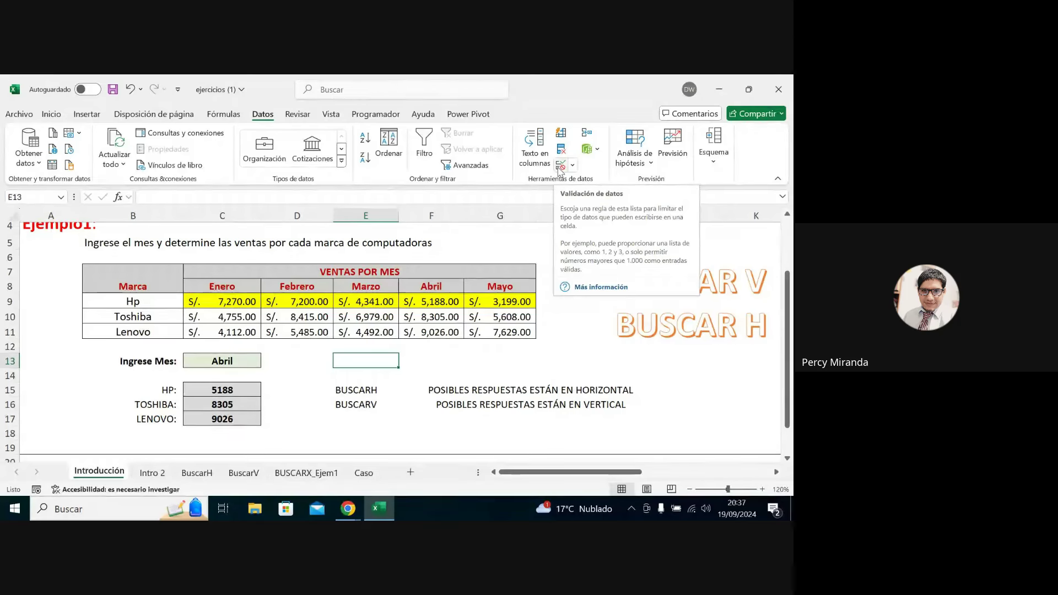
left_click(560, 166)
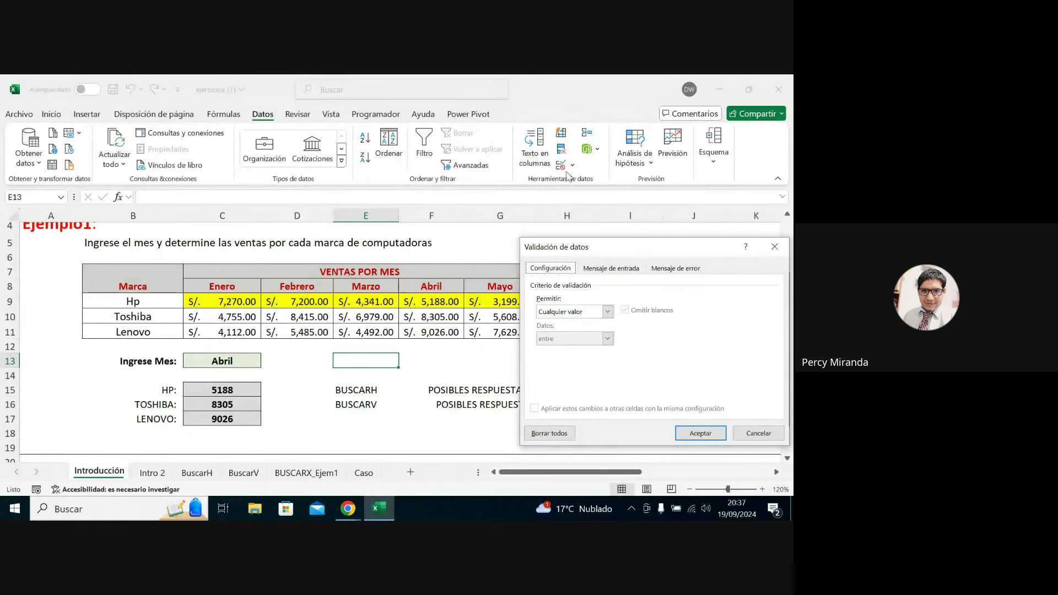
left_click(584, 313)
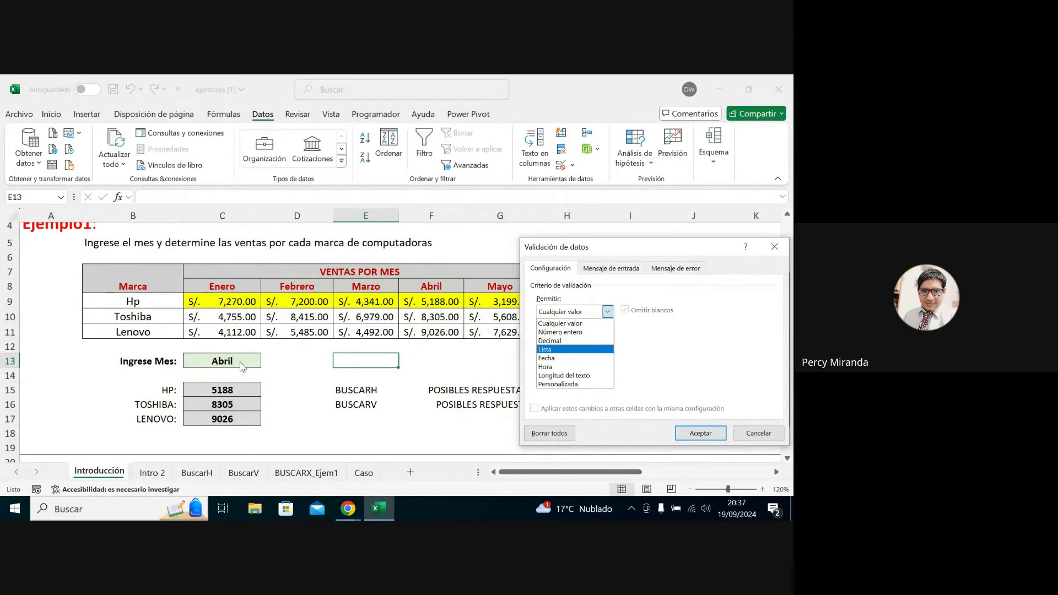
left_click(556, 351)
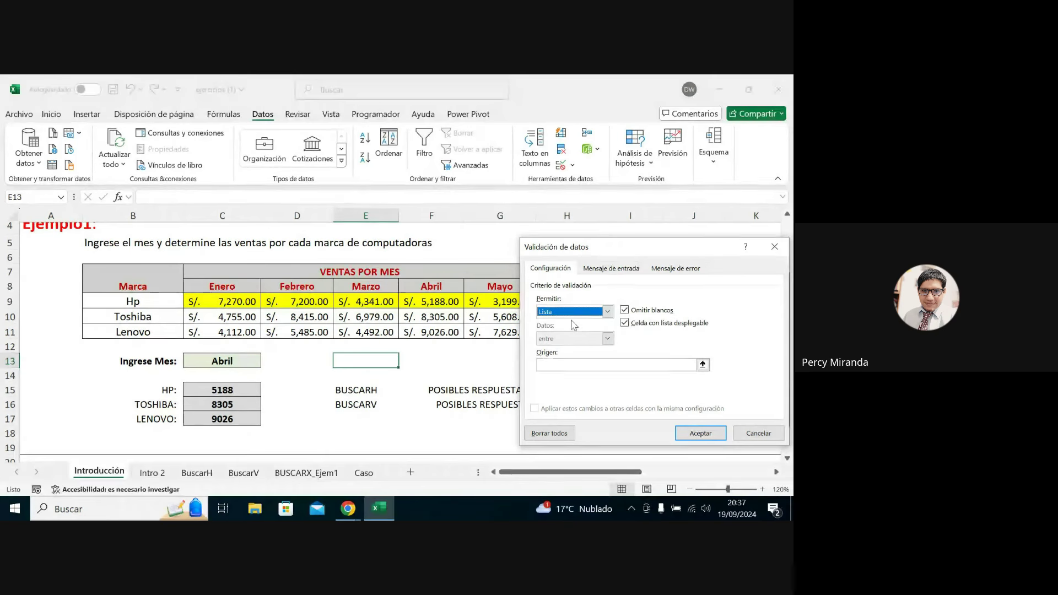
left_click(554, 364)
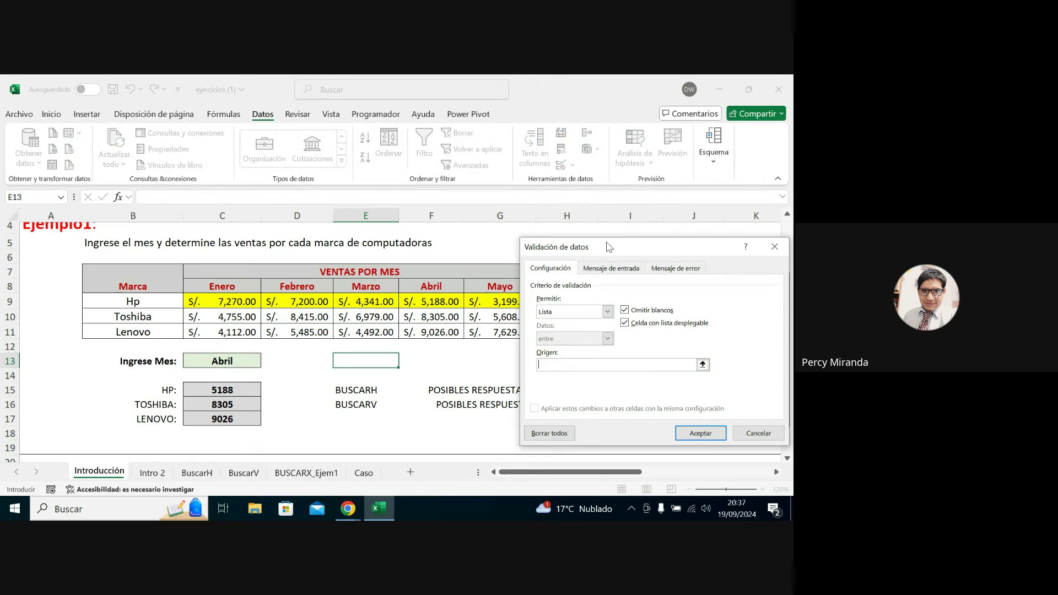
left_click_drag(608, 246, 641, 235)
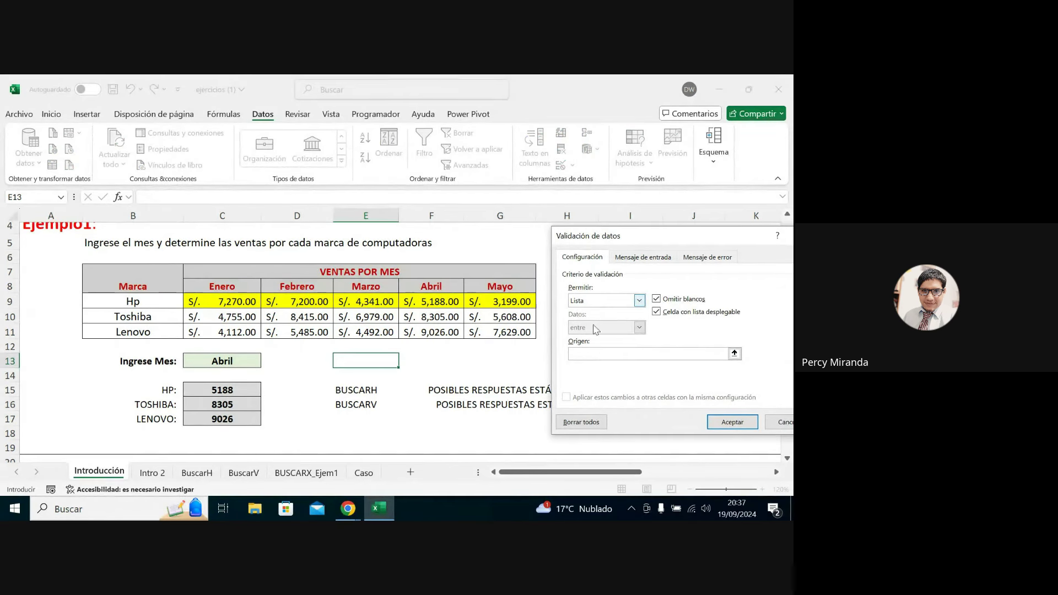
left_click(587, 354)
left_click_drag(215, 287, 494, 286)
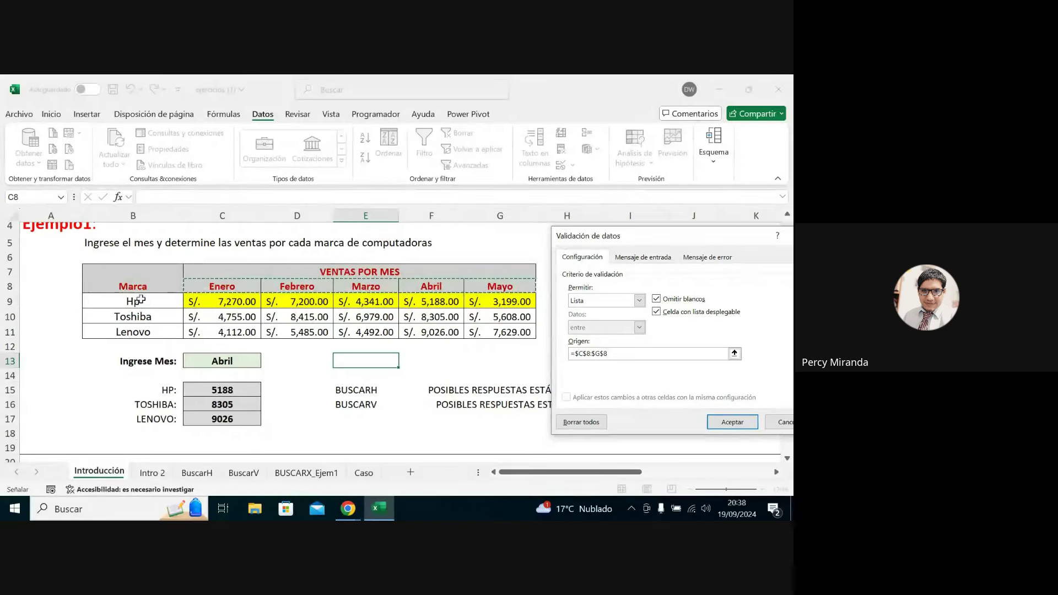
left_click_drag(135, 302, 137, 330)
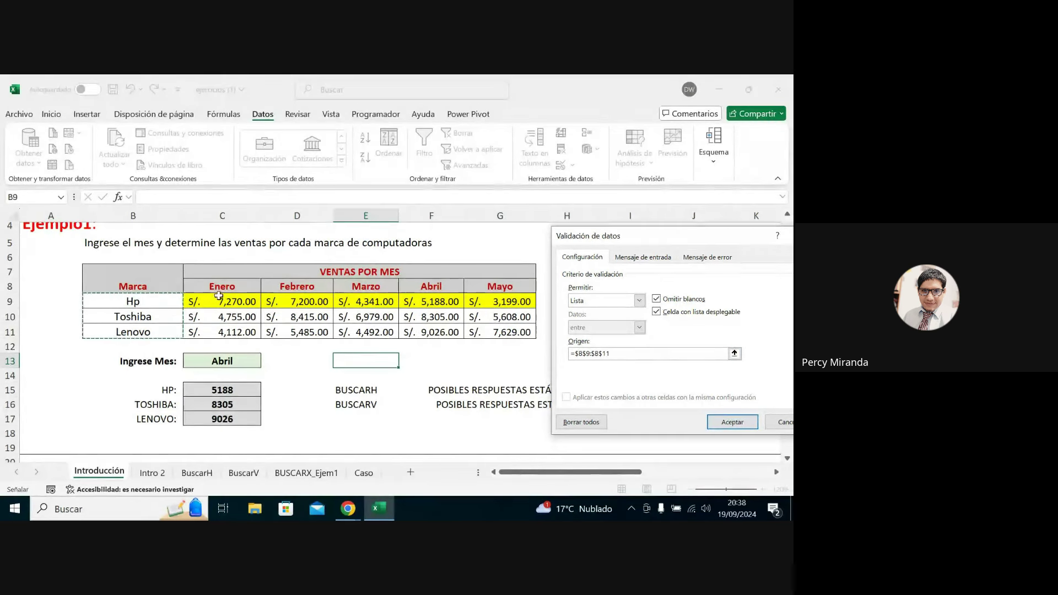
left_click_drag(218, 288, 500, 285)
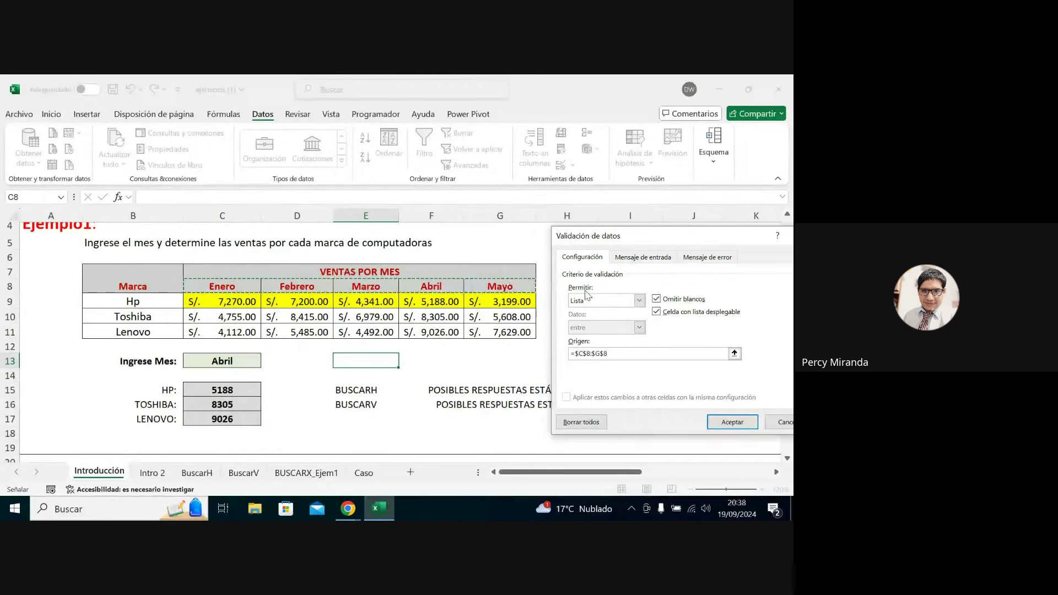
left_click(729, 423)
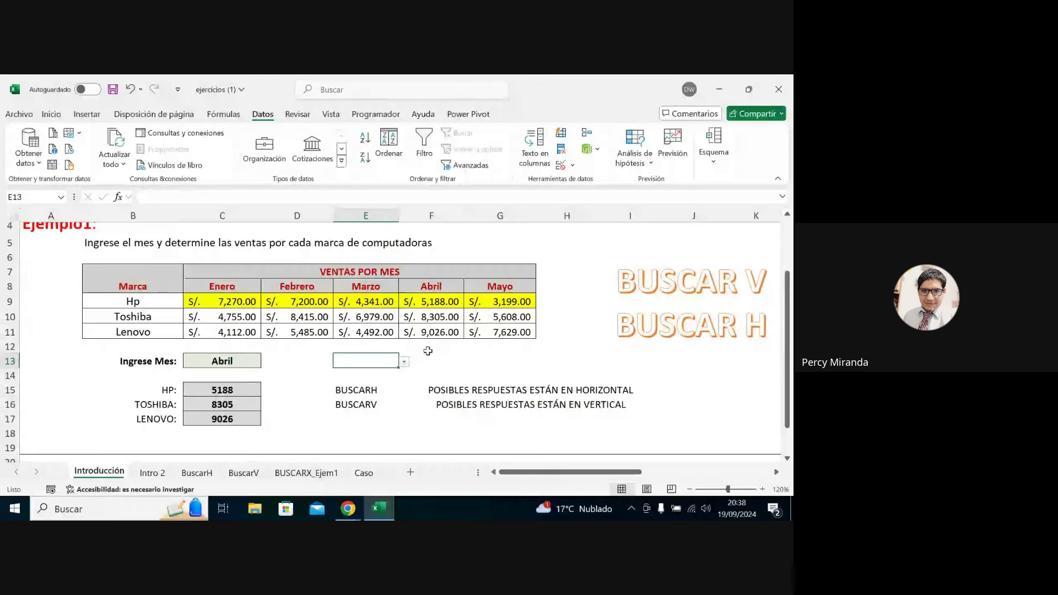
Try Marzo and Febrero from E13's dropdown, settle on Abril, then go to Intro 2.
left_click(404, 363)
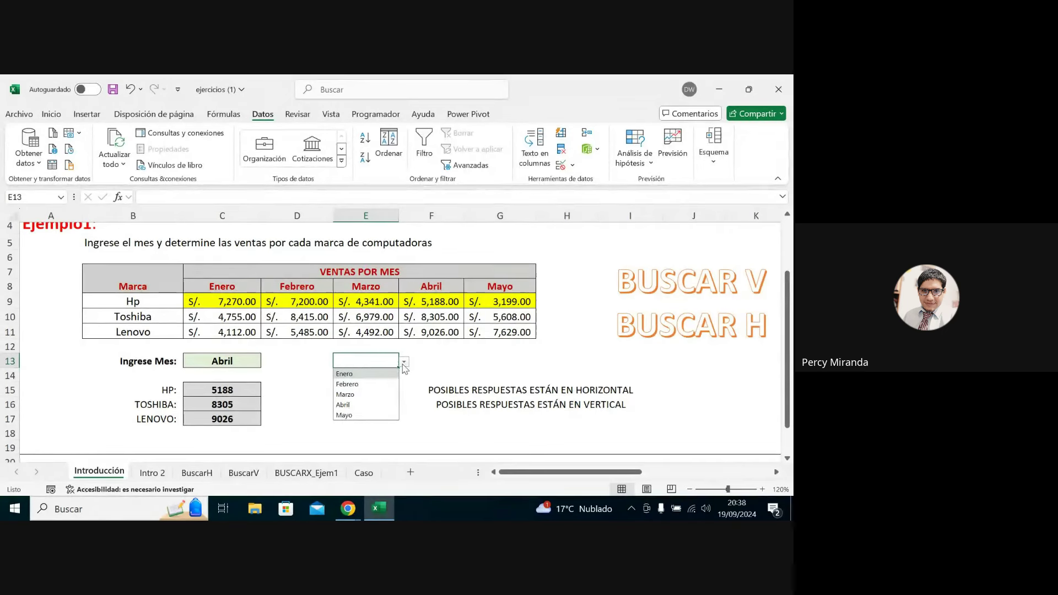
left_click(362, 395)
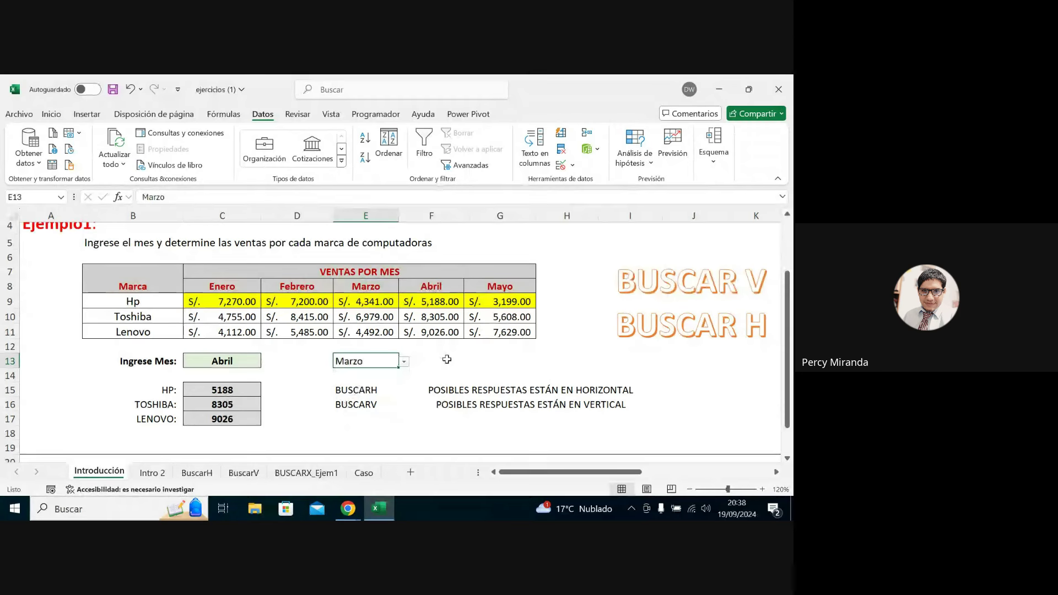
left_click(404, 362)
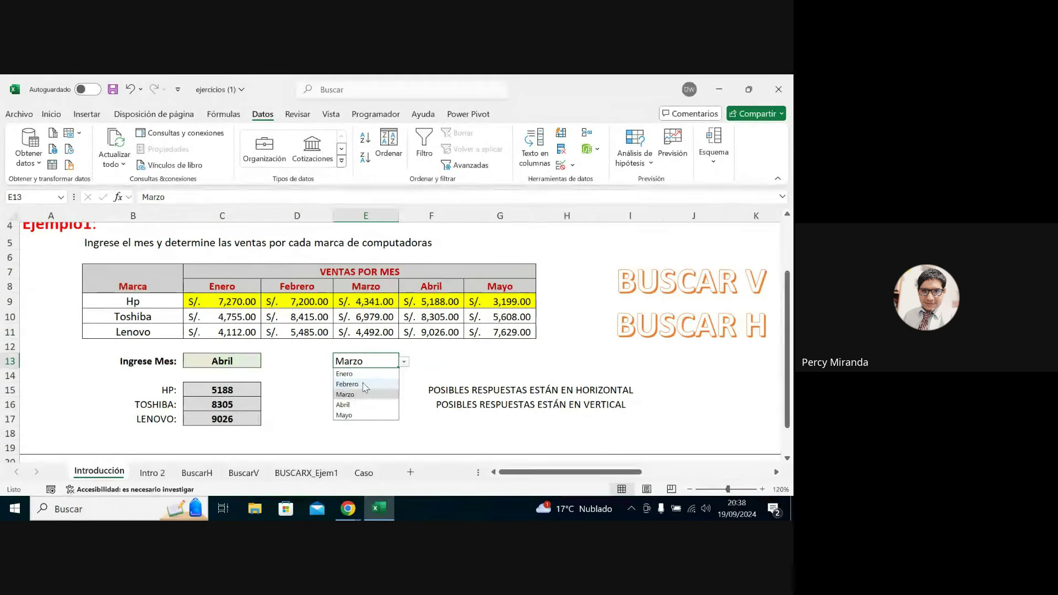
left_click(353, 384)
left_click(404, 362)
left_click(374, 405)
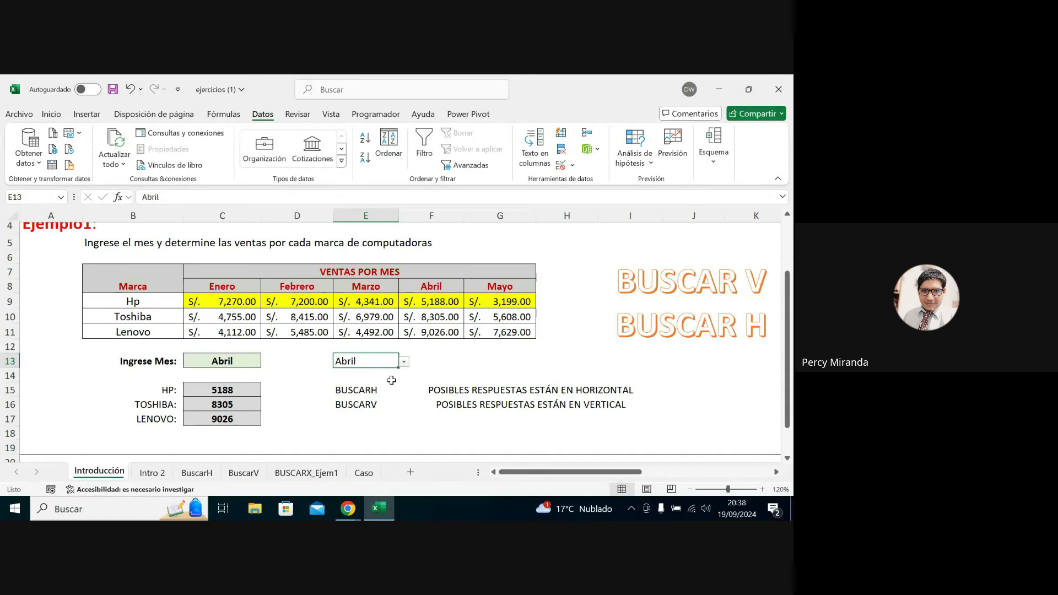
left_click(425, 360)
left_click(152, 473)
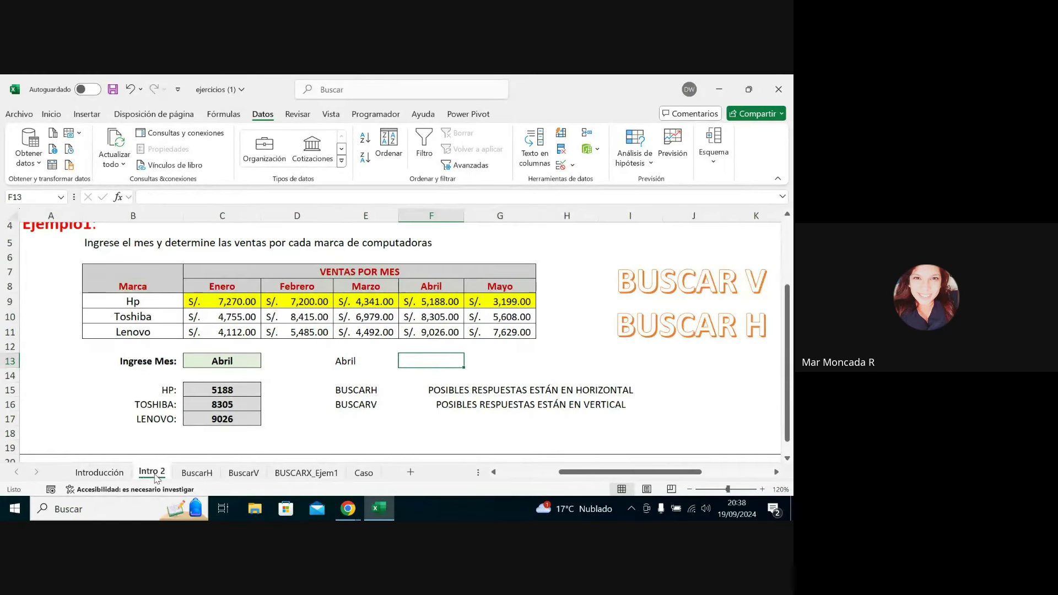
left_click_drag(432, 325, 683, 341)
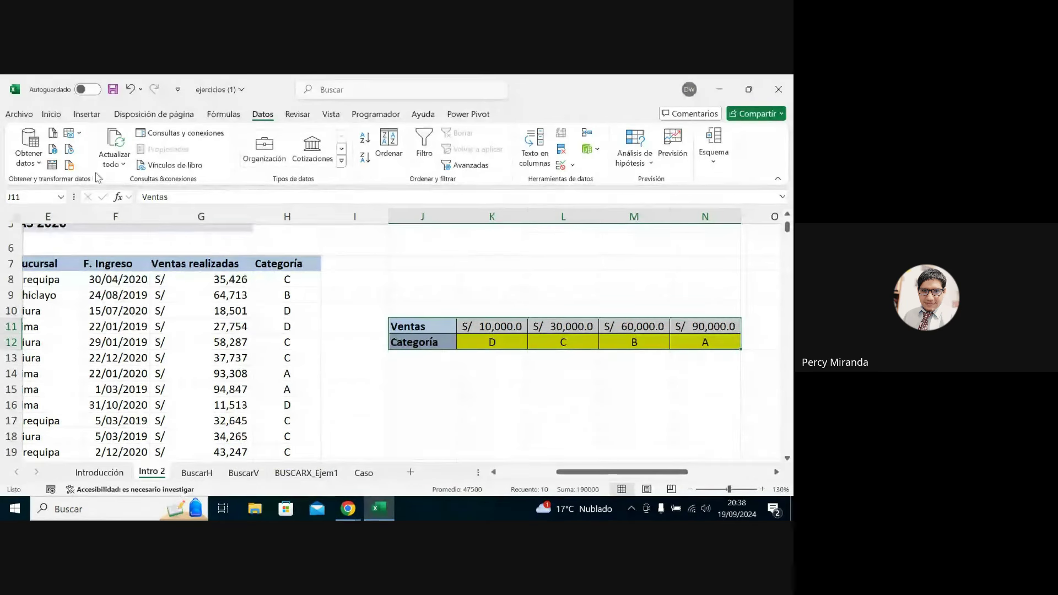
left_click(51, 114)
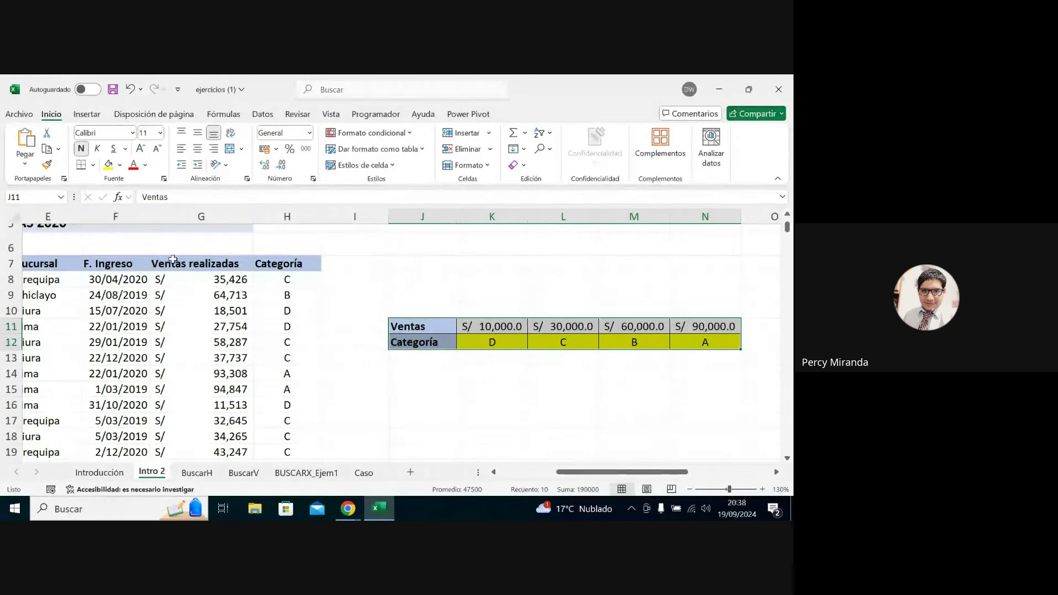
left_click_drag(421, 327, 712, 335)
key("ctrl+c")
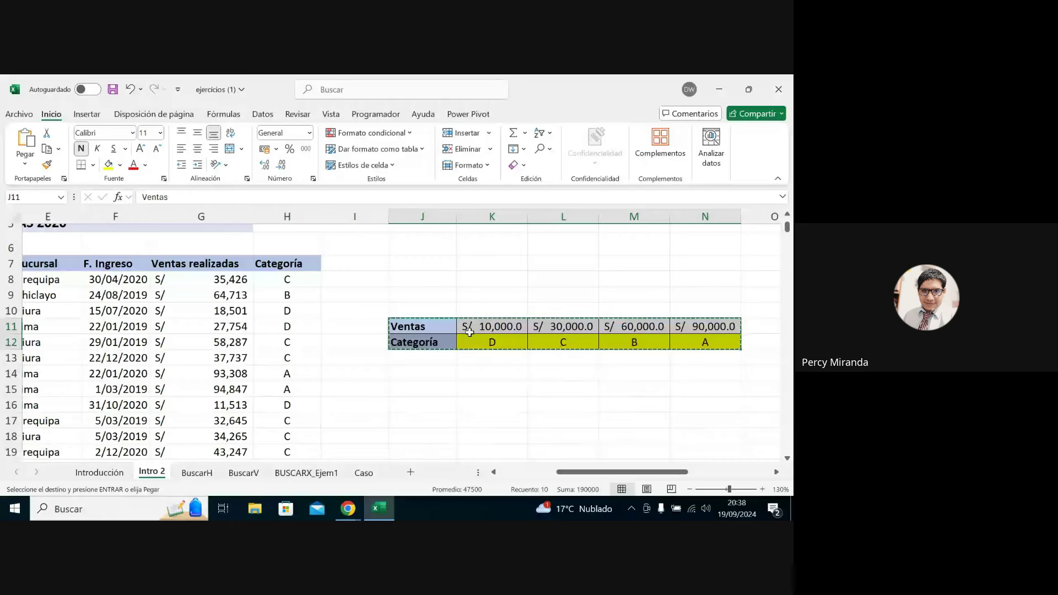
left_click(26, 161)
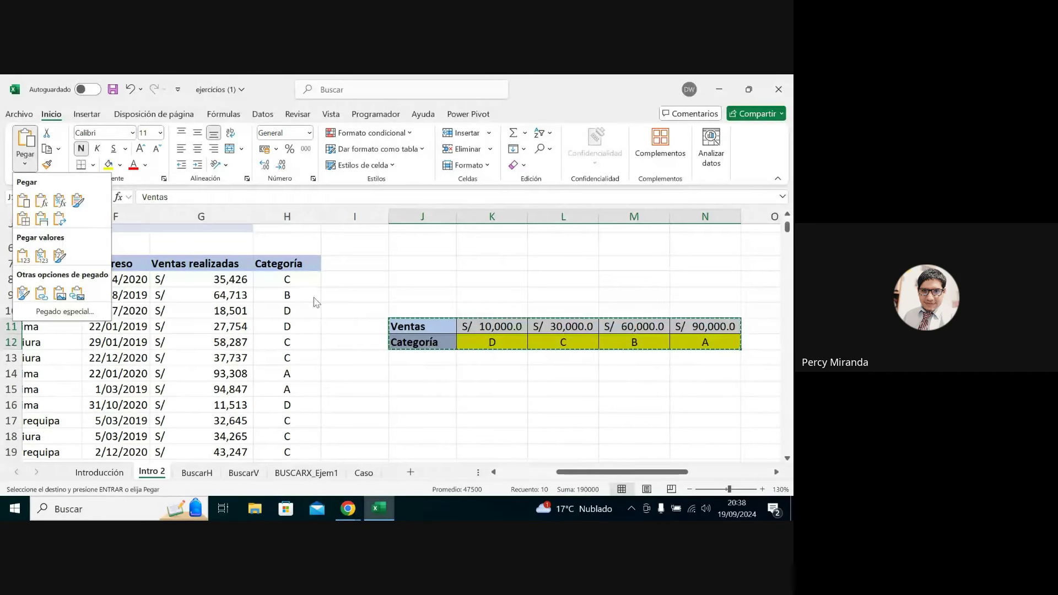
left_click(407, 376)
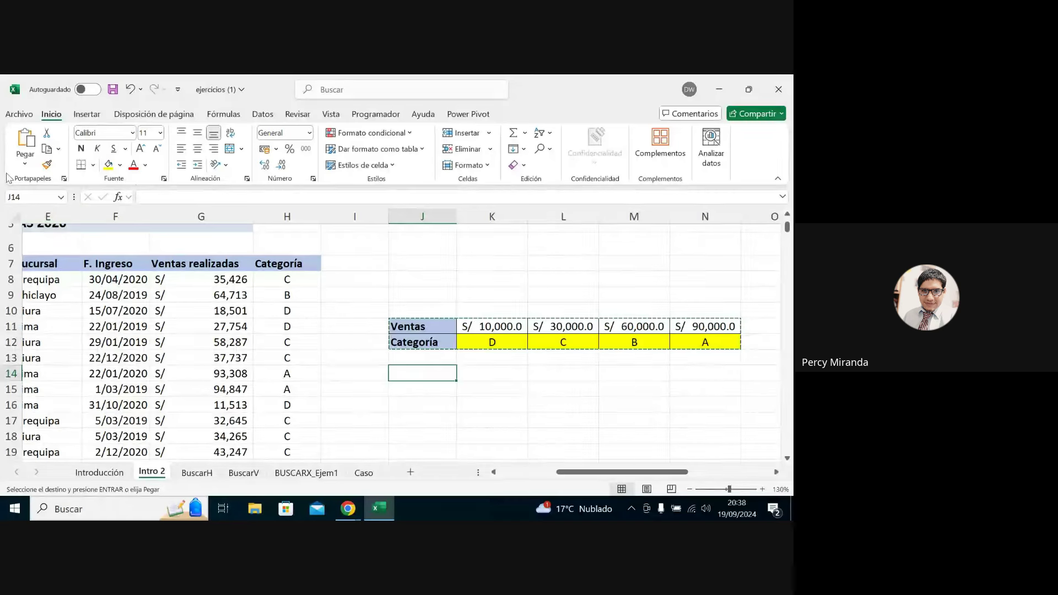
left_click(25, 161)
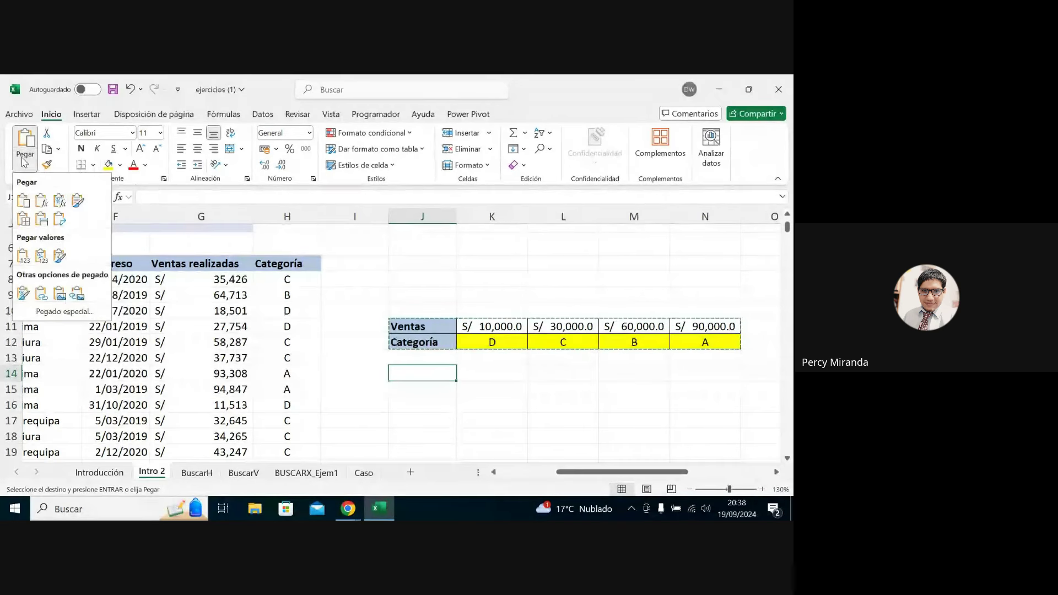
left_click(61, 223)
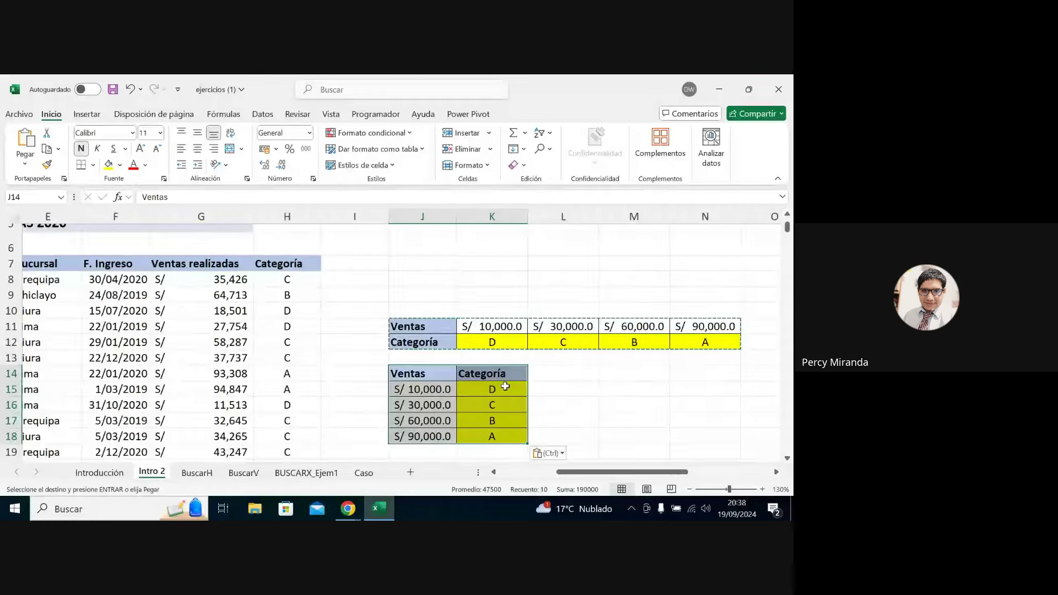
left_click_drag(505, 387, 507, 442)
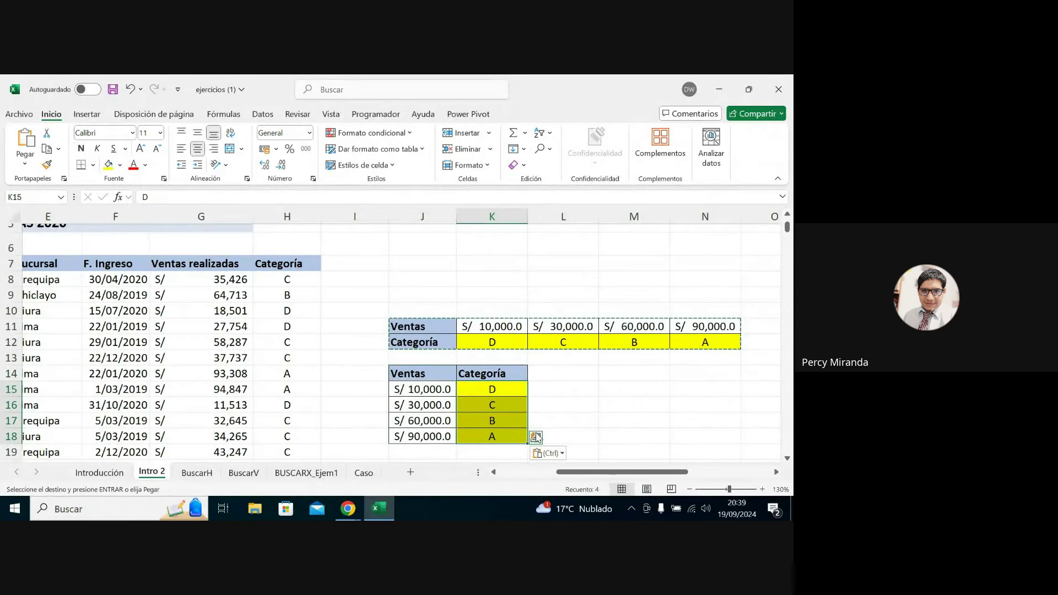
key("Escape")
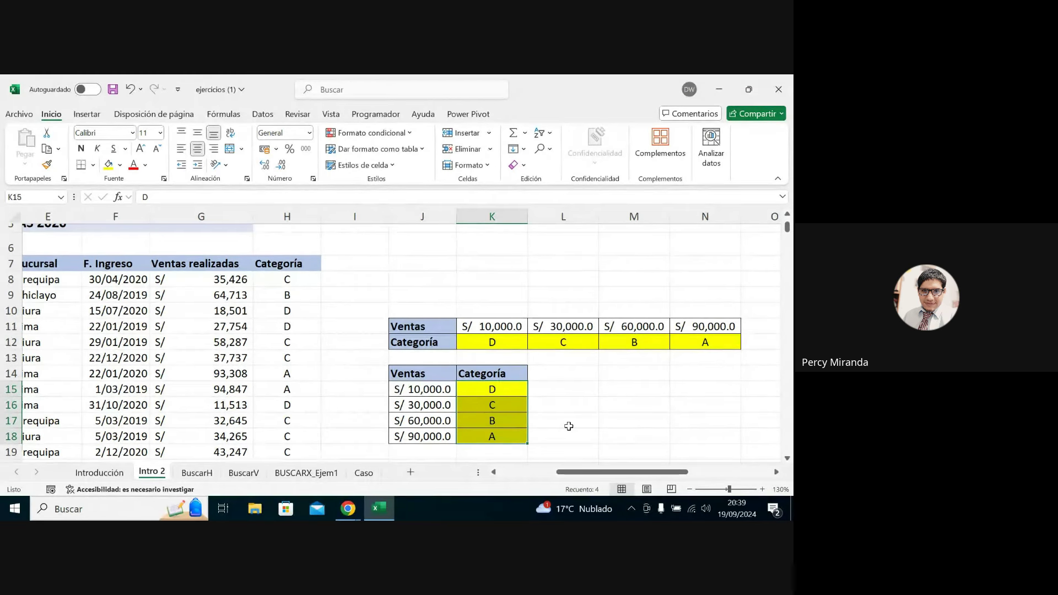
left_click_drag(475, 343, 705, 343)
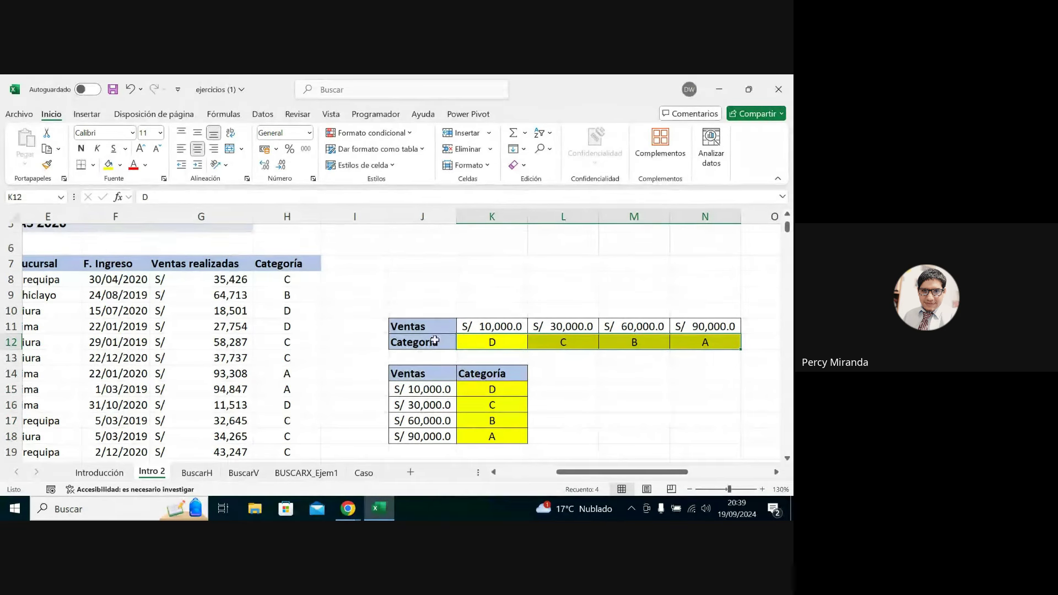
left_click_drag(423, 373, 492, 435)
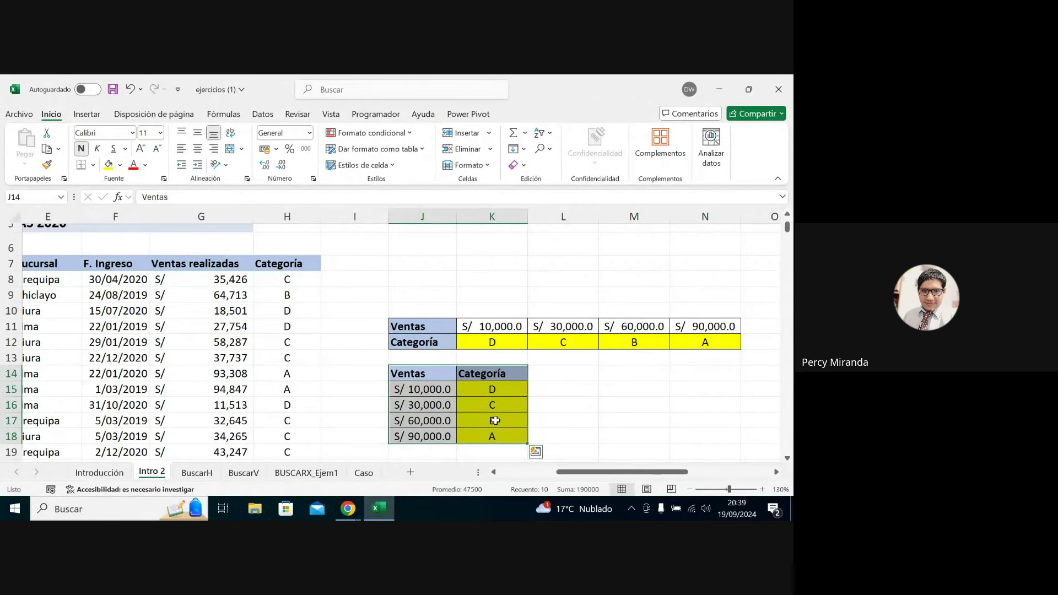
left_click(292, 282)
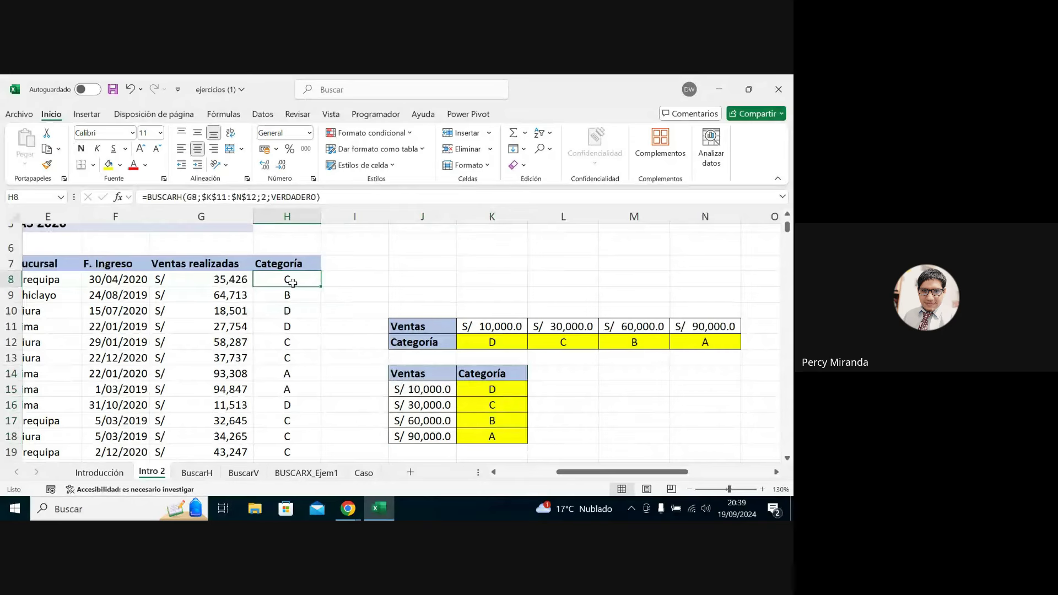
key("ctrl+shift+Down")
key("ctrl+BackSpace")
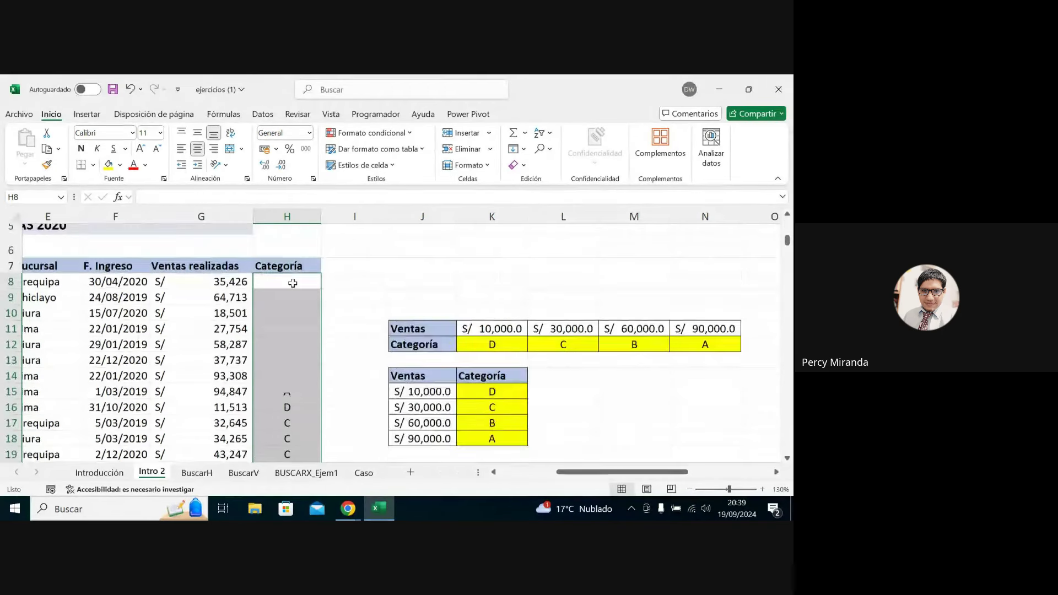
key("Delete")
scroll(293, 283, "up", 1)
left_click(270, 348)
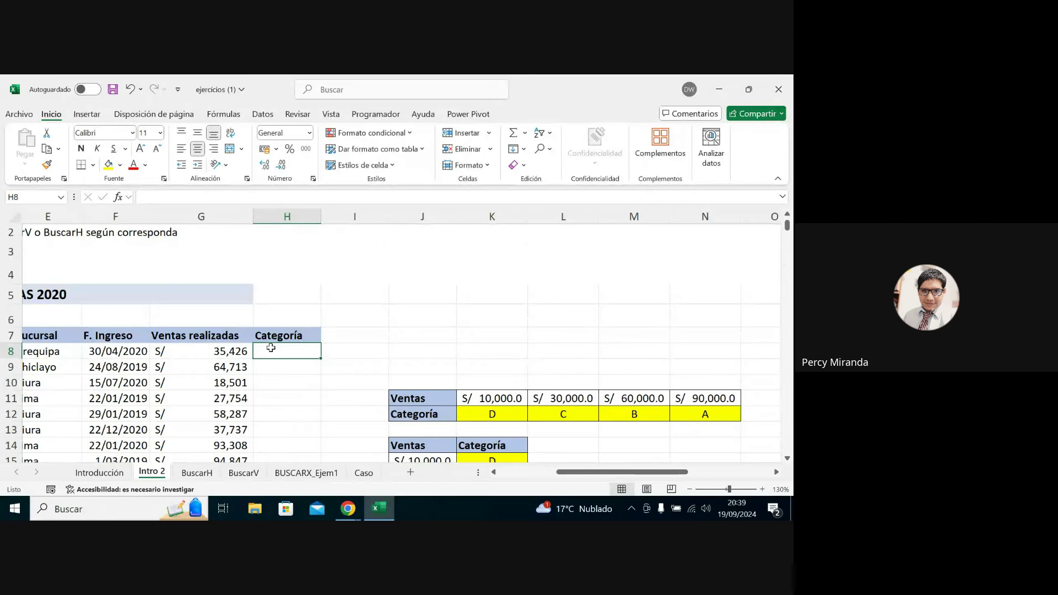
scroll(271, 347, "down", 1)
scroll(467, 398, "down", 1)
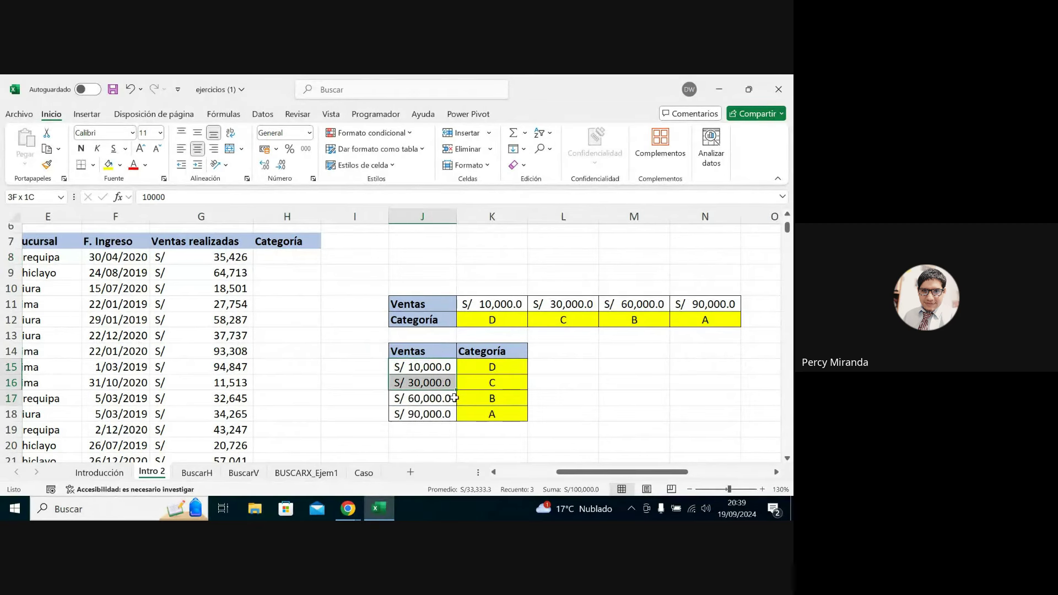
left_click_drag(430, 362, 492, 414)
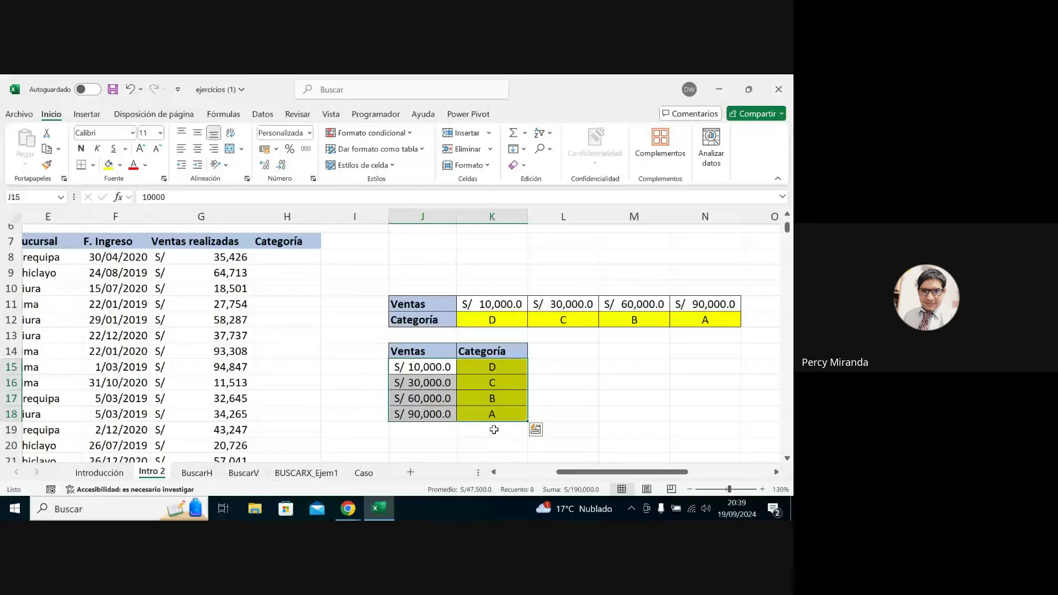
left_click(300, 257)
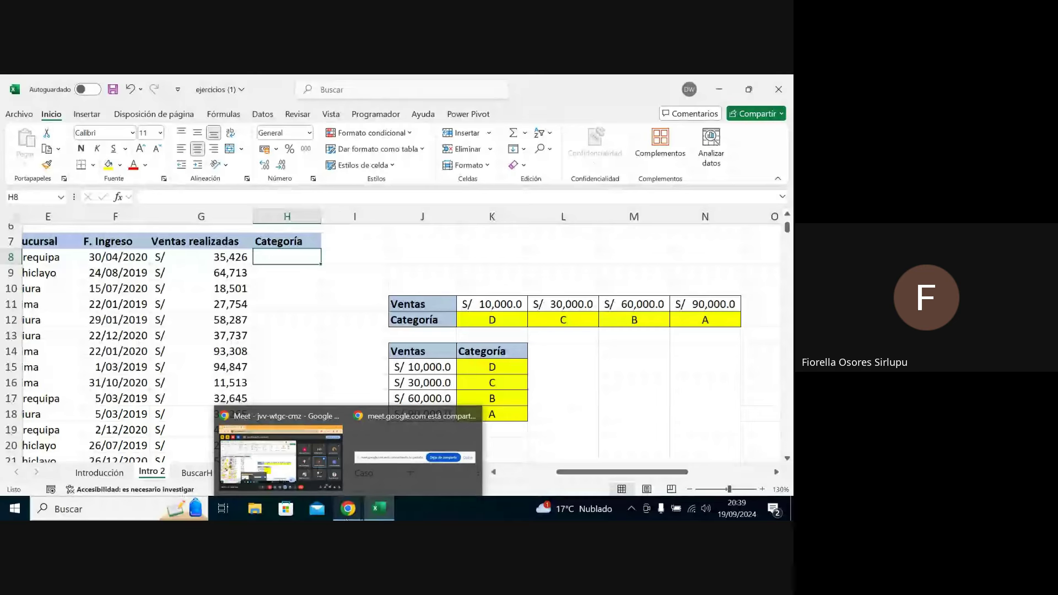
left_click(533, 364)
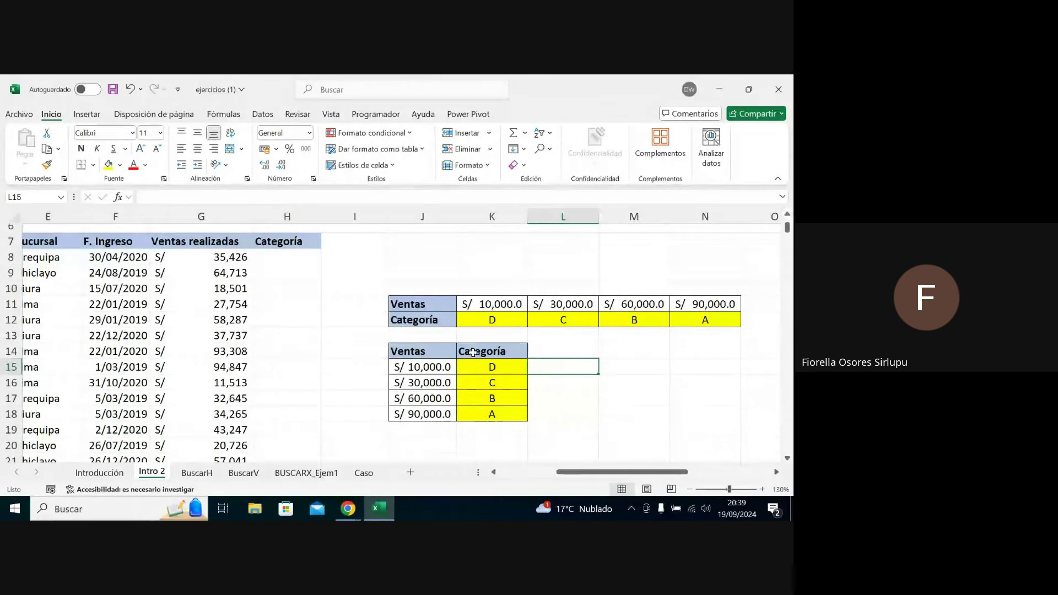
left_click_drag(435, 348, 518, 383)
left_click(612, 381)
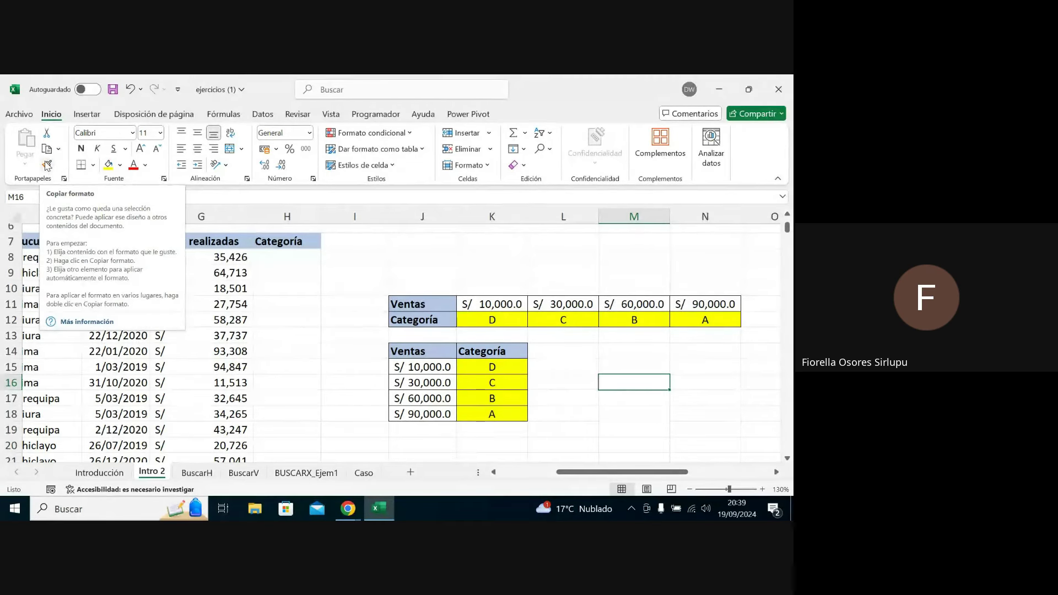
left_click_drag(421, 349, 503, 411)
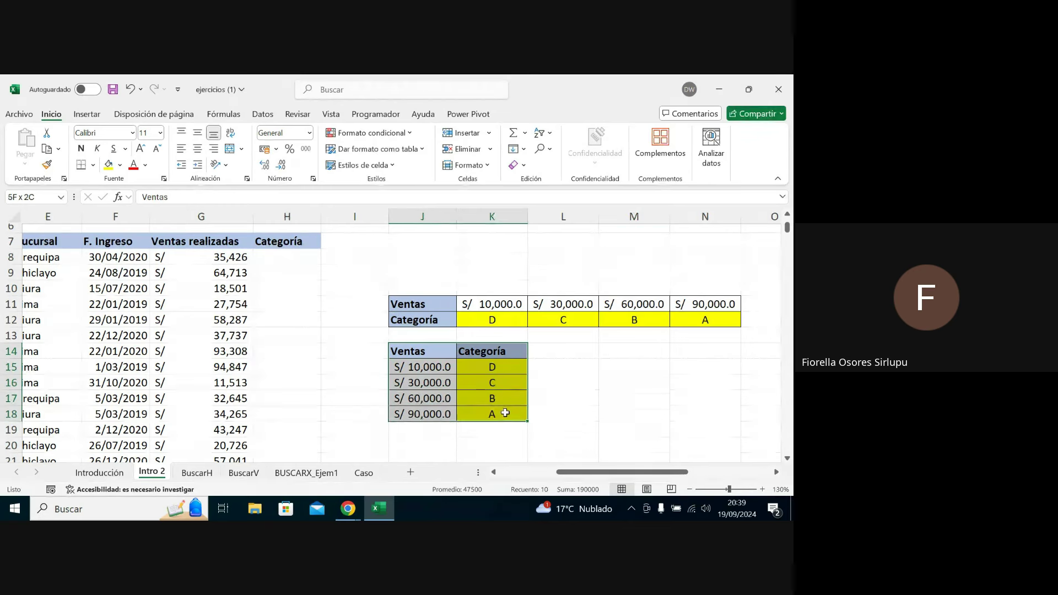
left_click(496, 364)
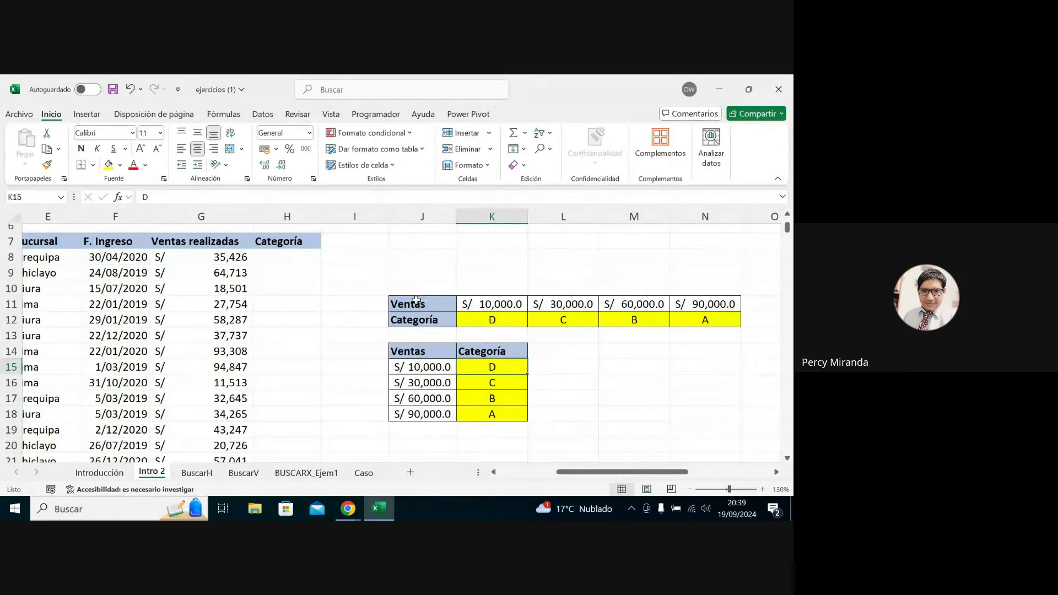
left_click_drag(414, 303, 705, 321)
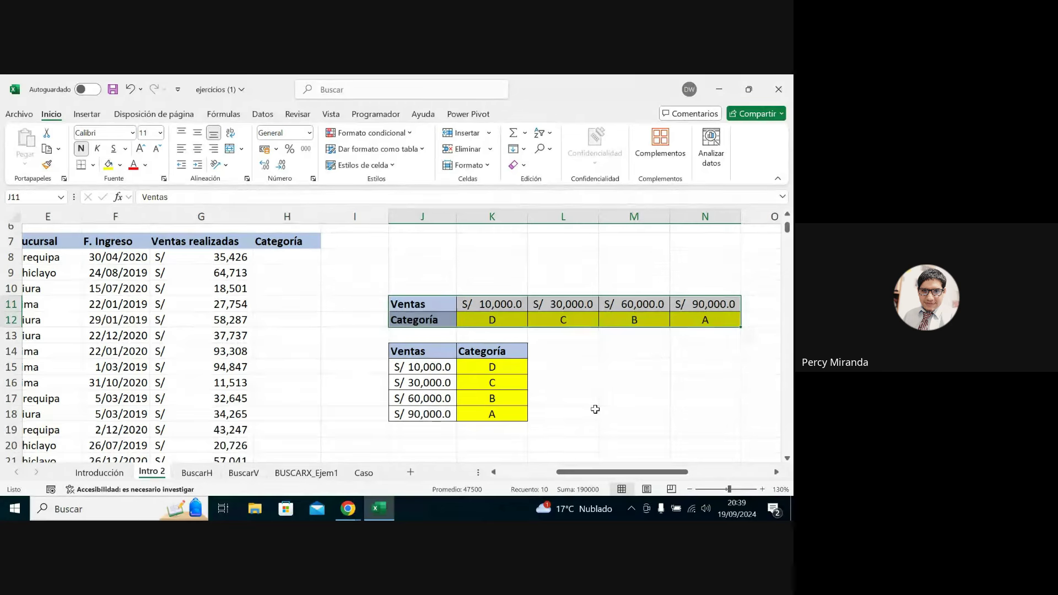
key("ctrl+c")
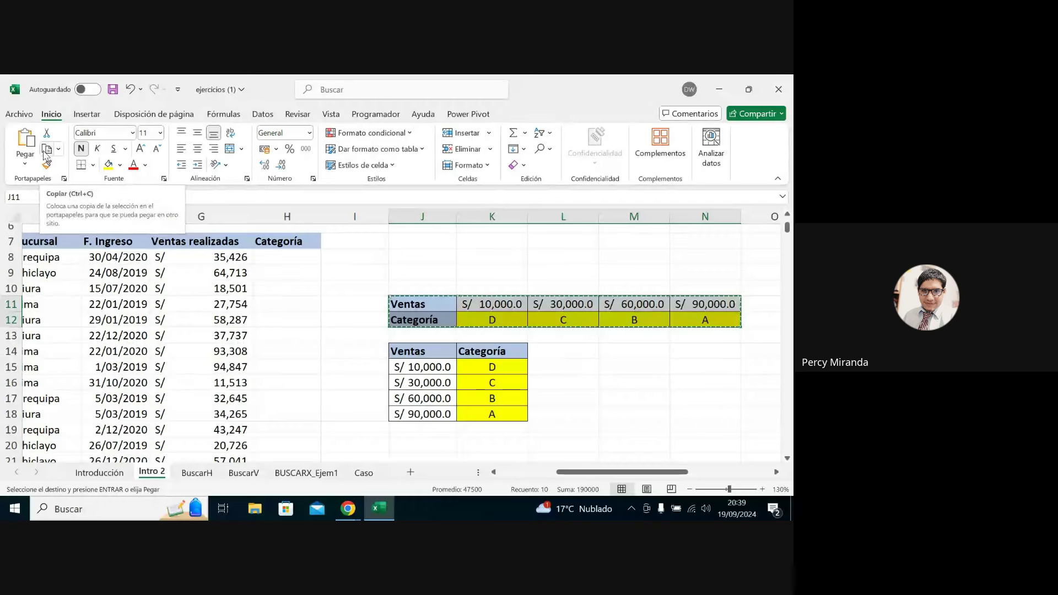
left_click(615, 356)
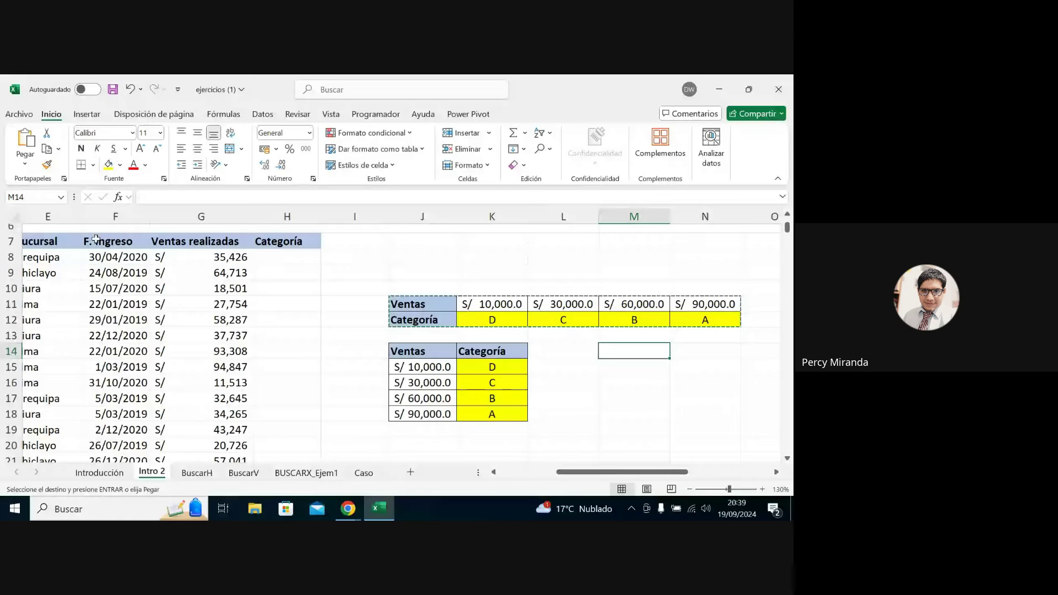
left_click(26, 165)
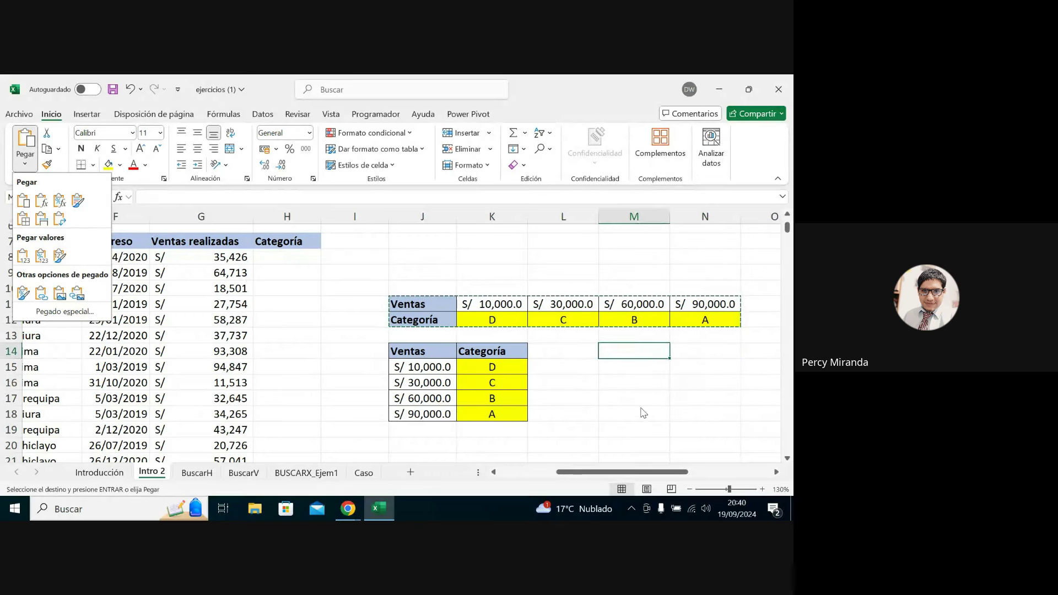
key("Escape")
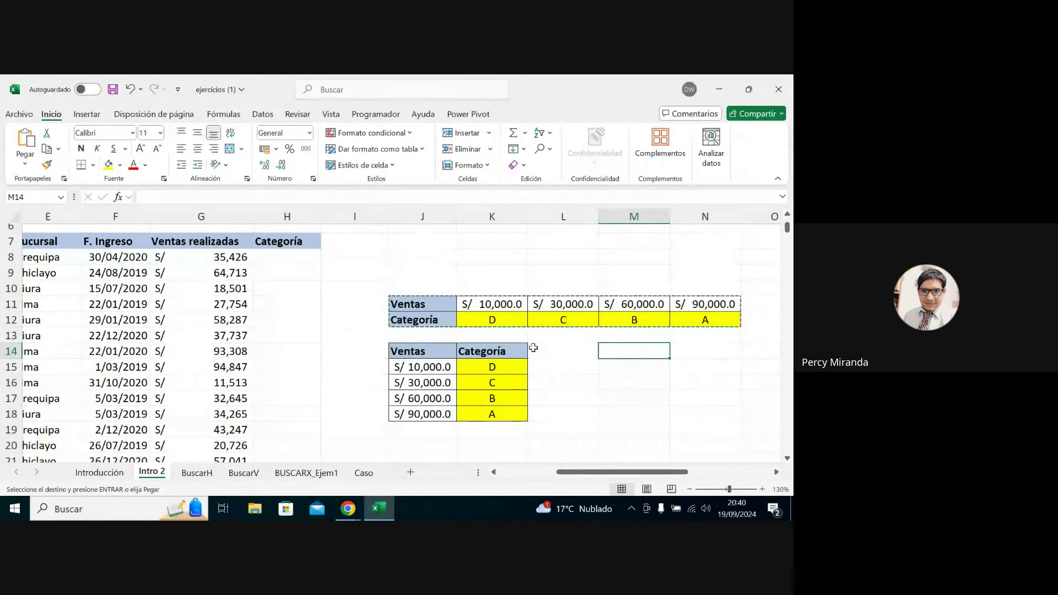
key("Escape")
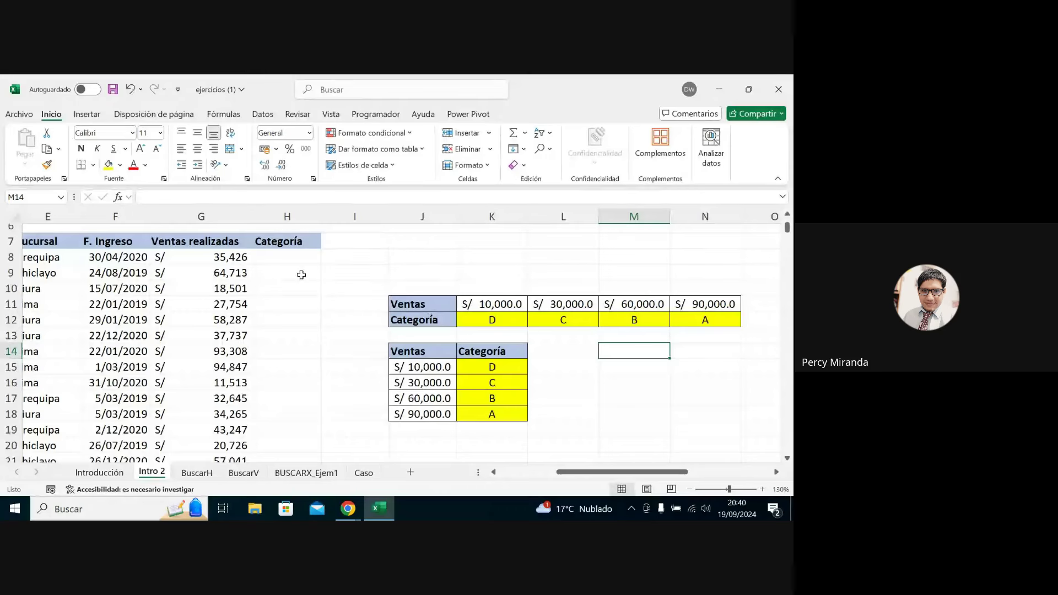
left_click(274, 261)
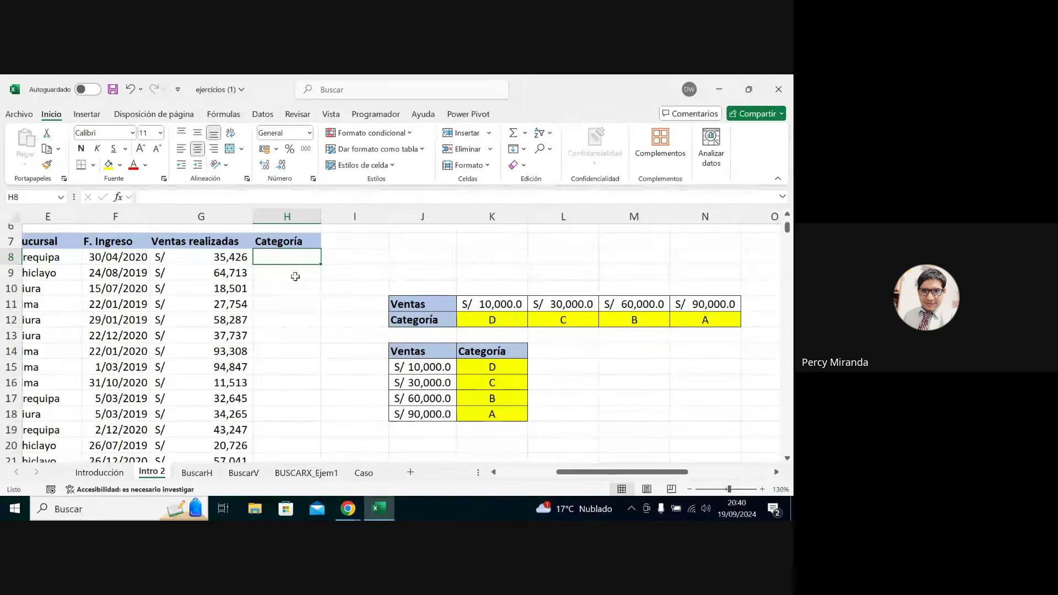
left_click_drag(417, 351, 482, 414)
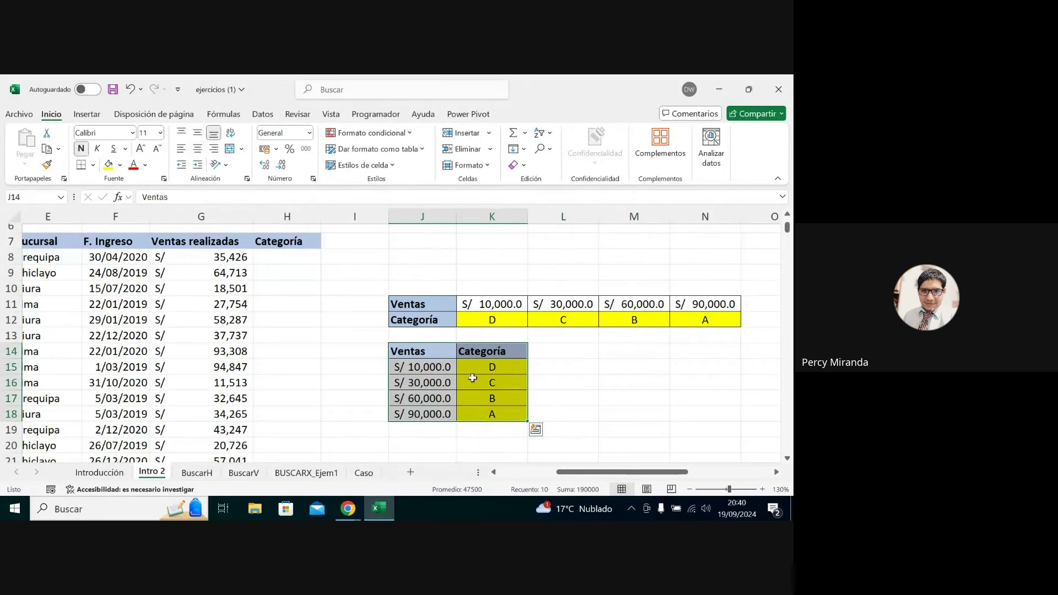
left_click_drag(482, 366, 492, 414)
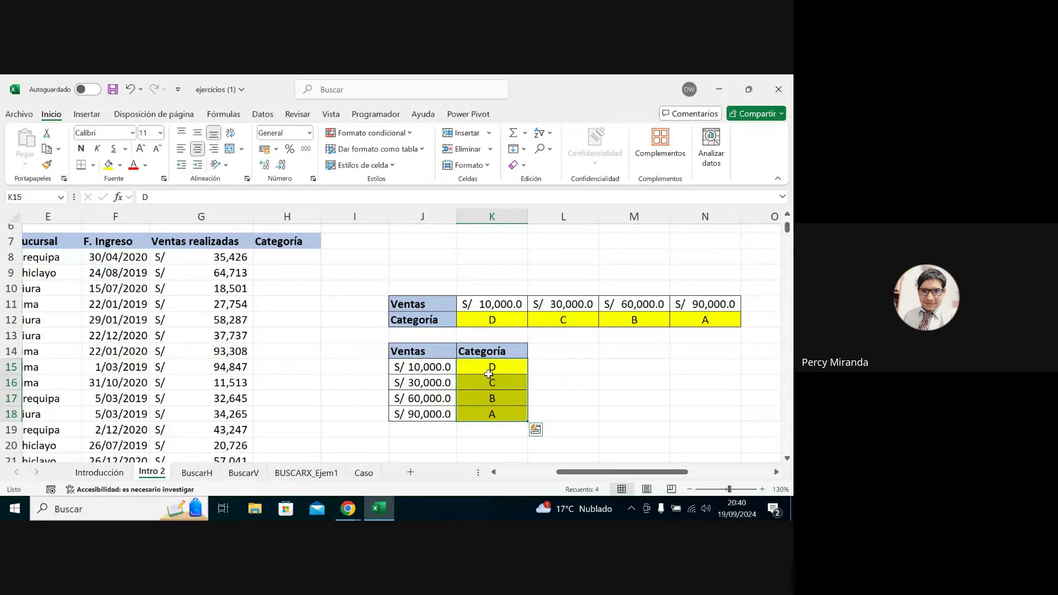
left_click(288, 256)
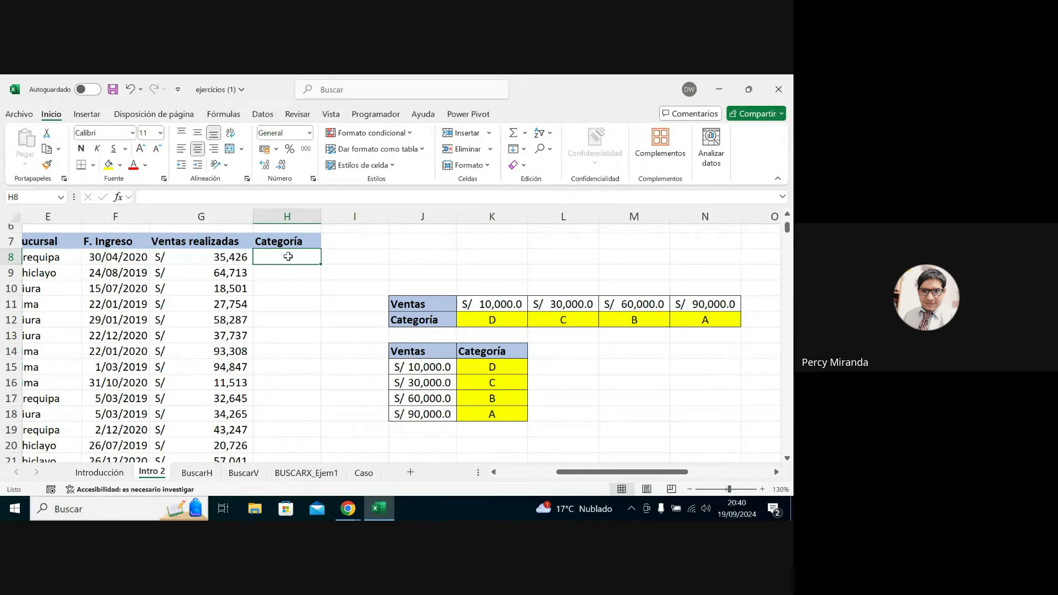
Enter =BUSCARV(G8;$J$15:$K$18;2;VERDADERO) in H8, returning category C.
type("p")
type("=")
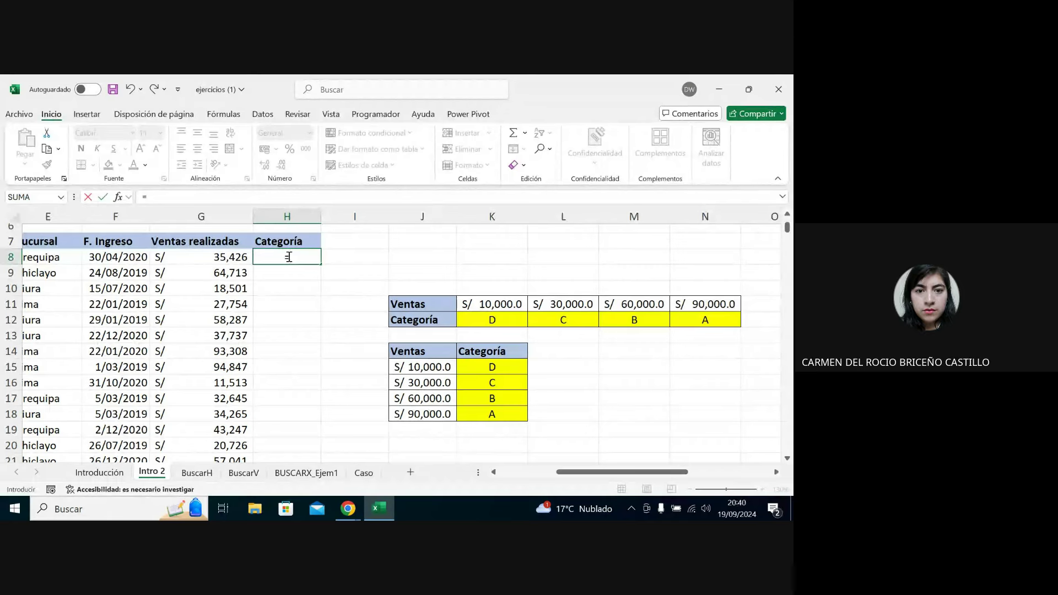
type("busc")
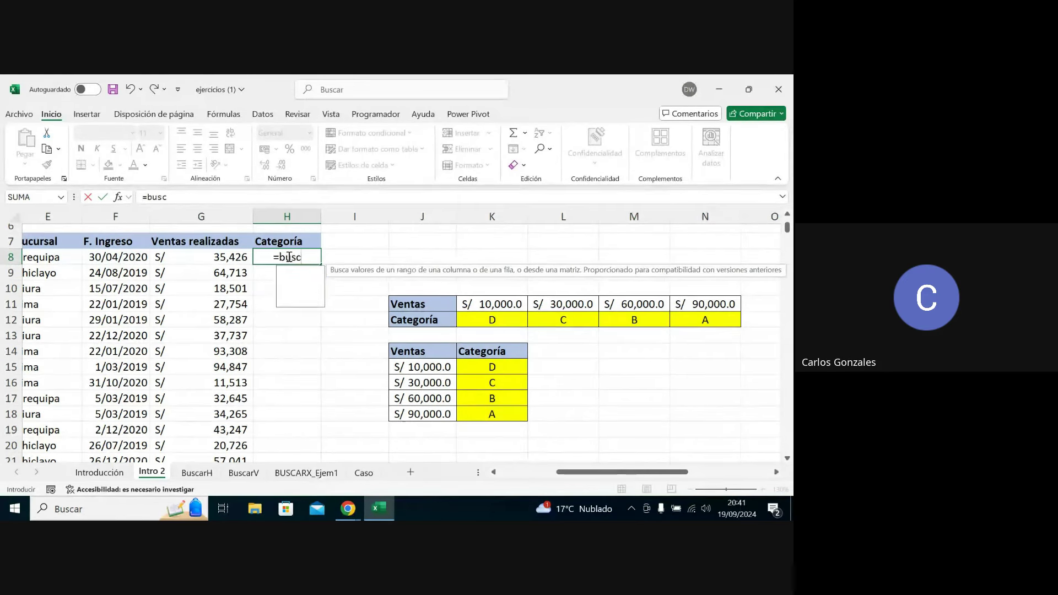
type("arv(")
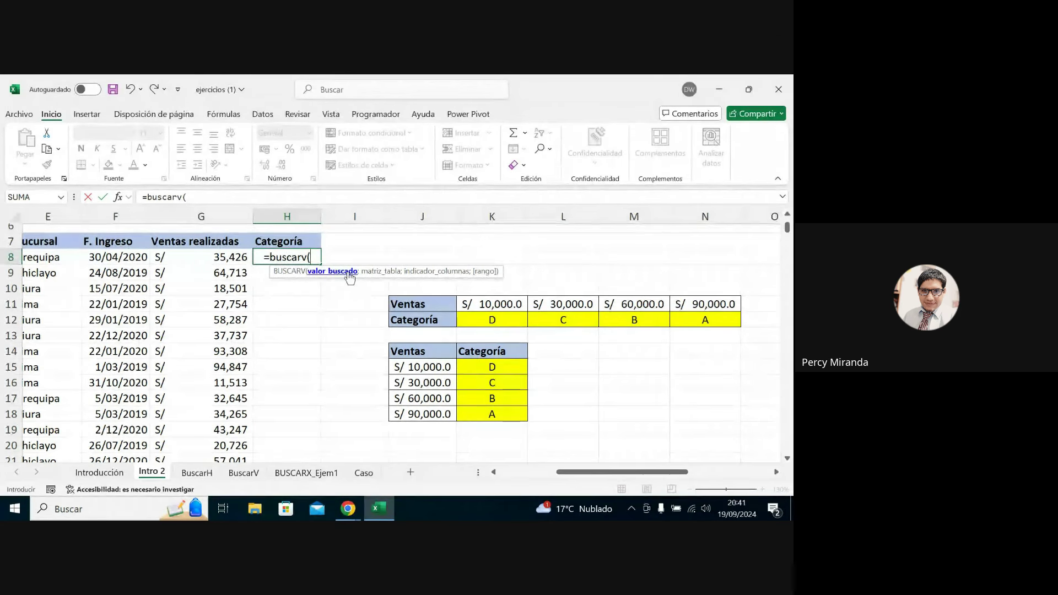
left_click(223, 257)
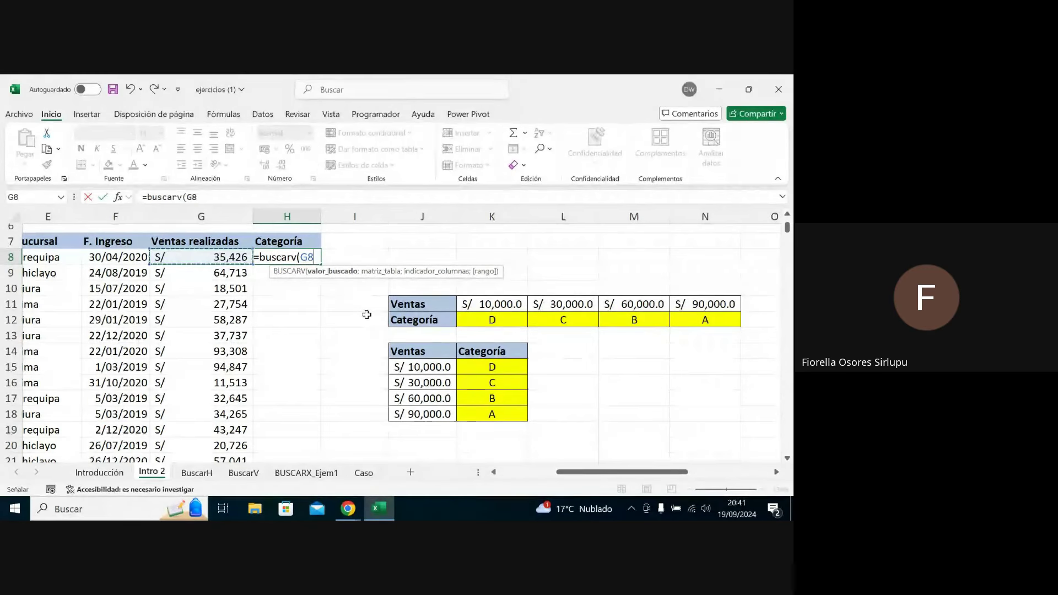
type(";")
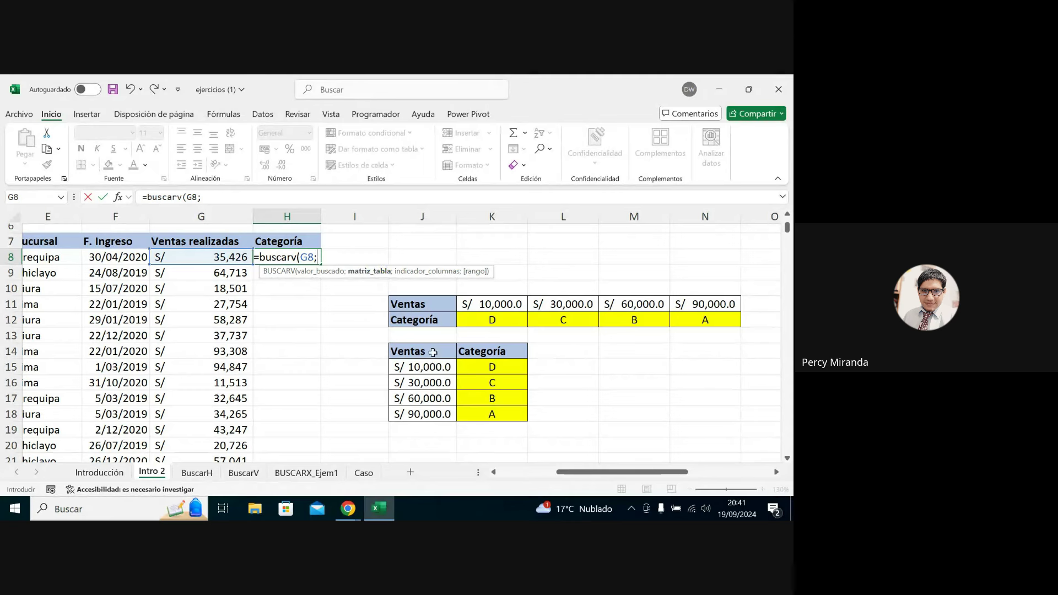
left_click_drag(417, 365, 515, 415)
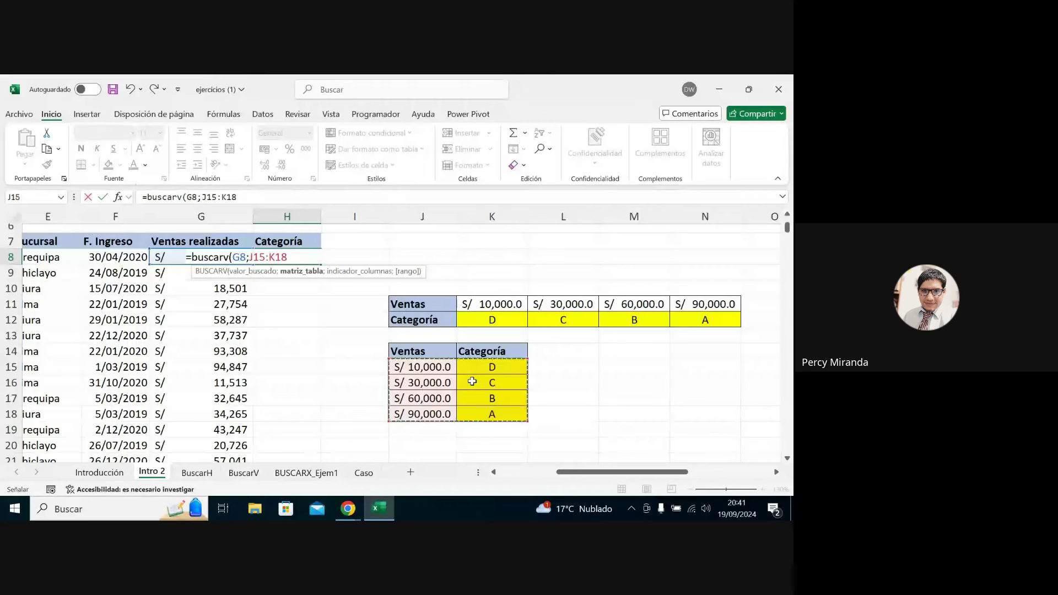
key("F4")
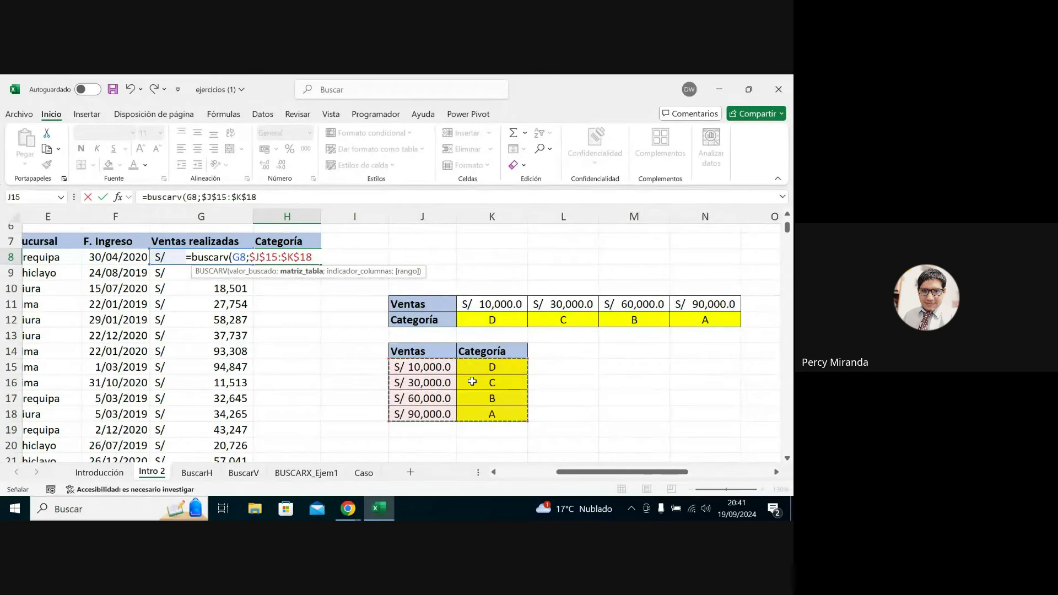
type(";2")
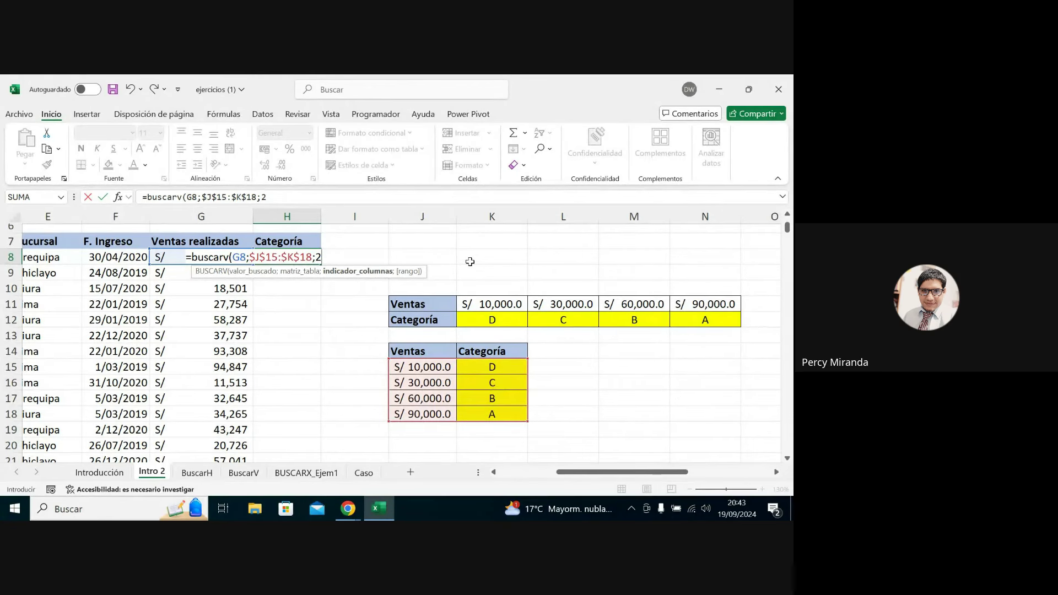
type(";")
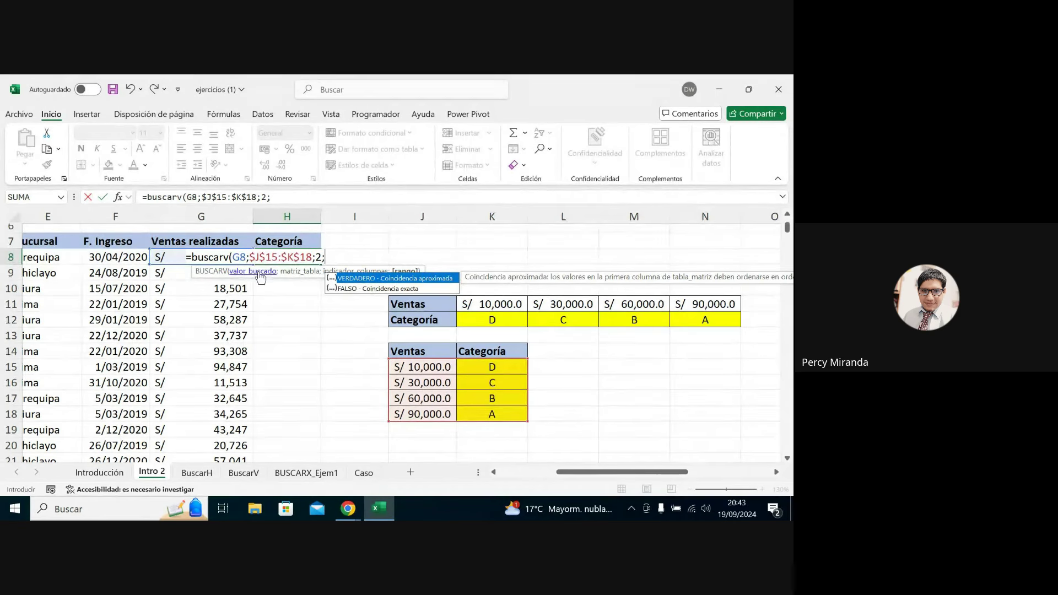
double_click(393, 279)
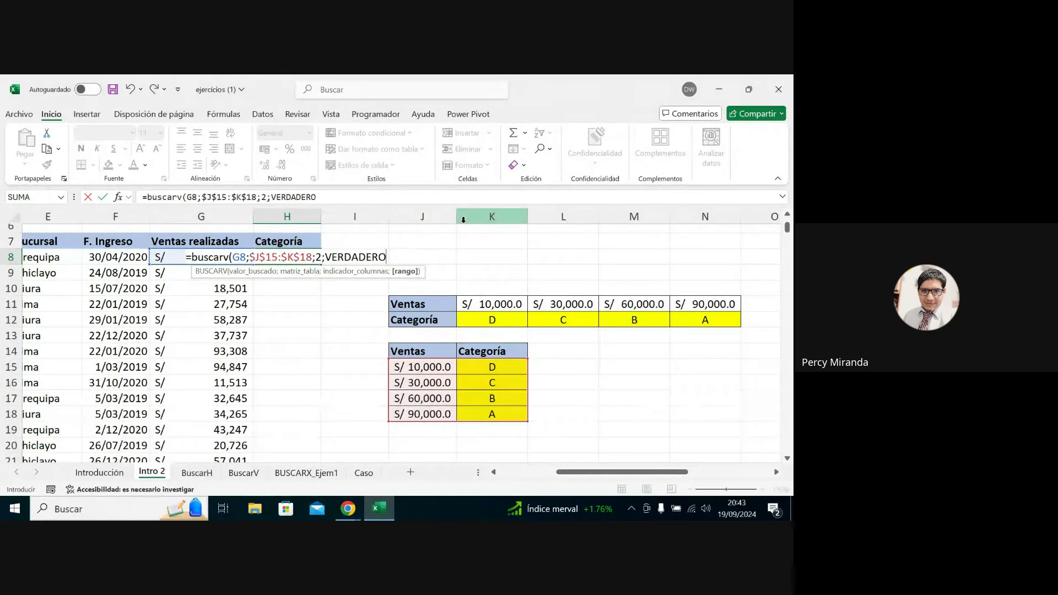
type(")")
key("Return")
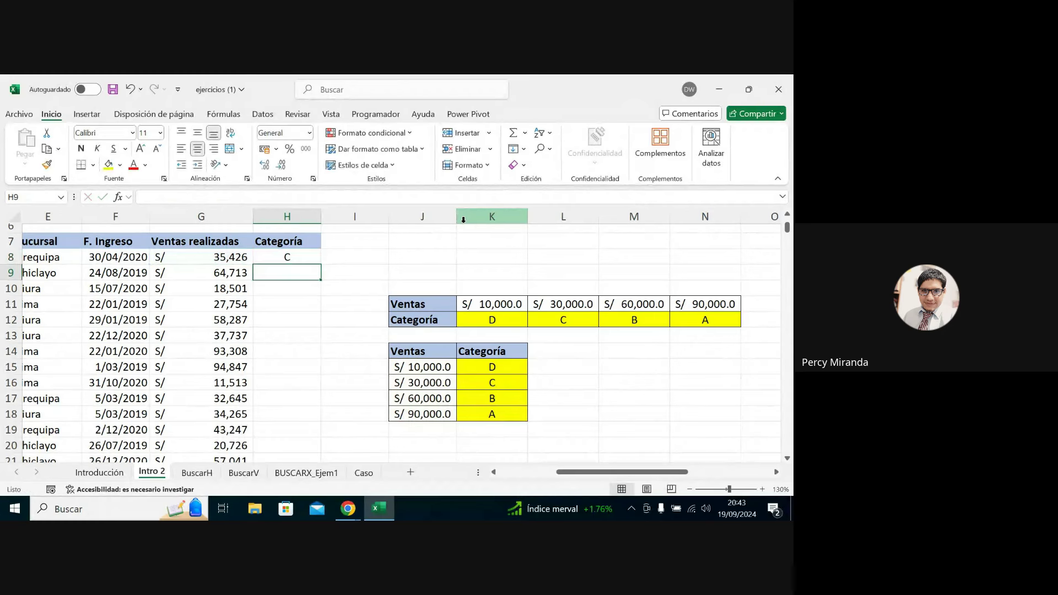
Copy H8's BUSCARV formula down the Categoría column, then briefly check the Meet call.
left_click(310, 256)
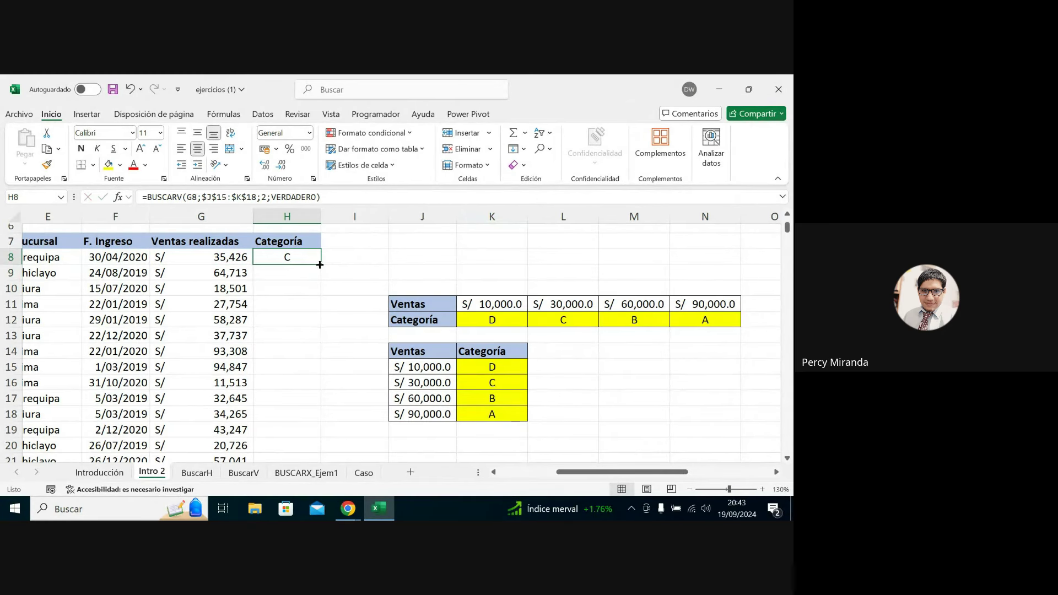
double_click(320, 264)
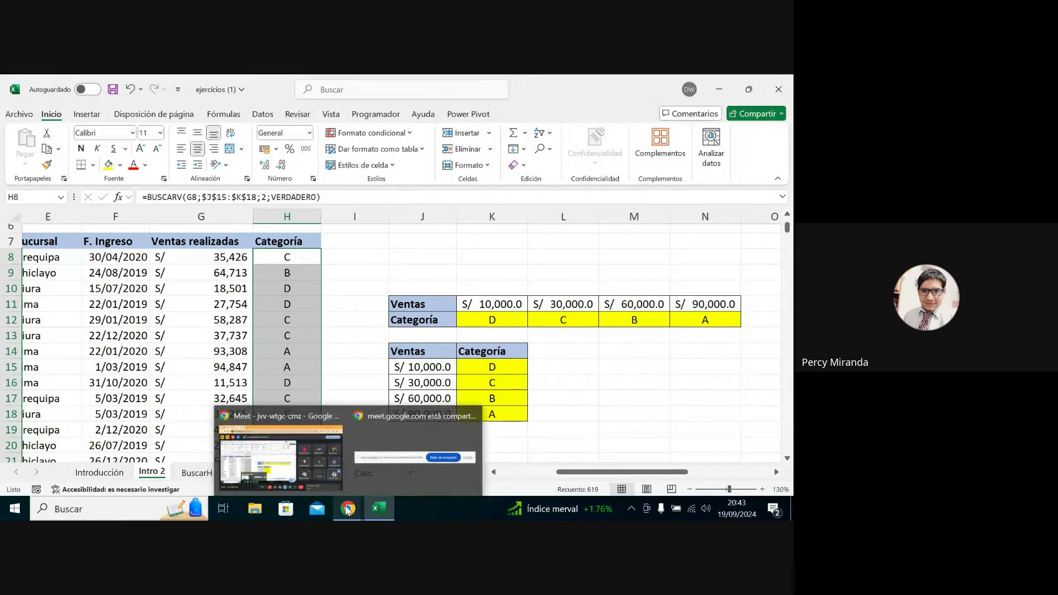
left_click(314, 462)
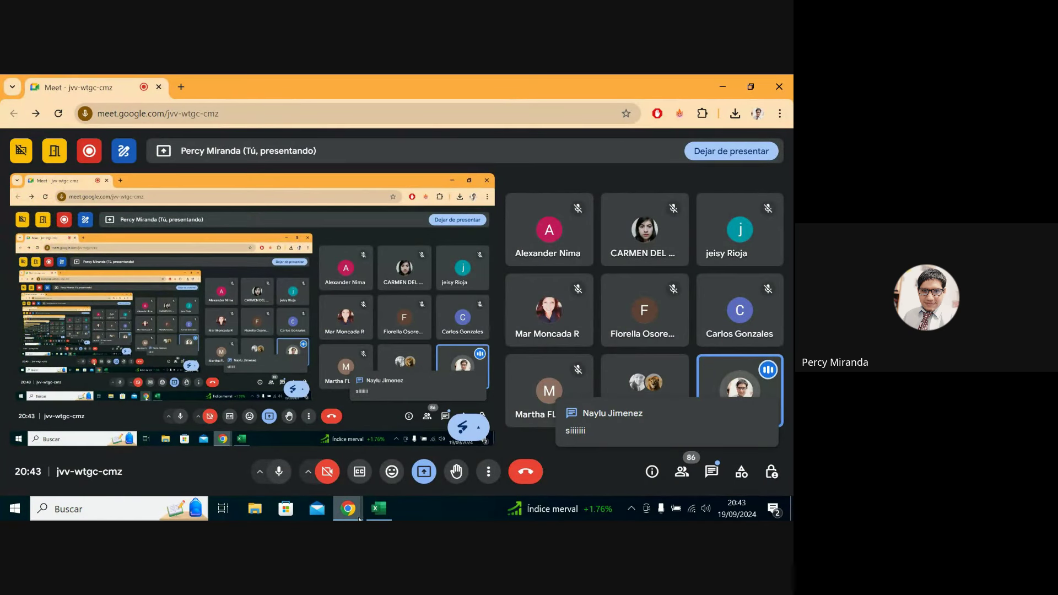
mouse_move(378, 508)
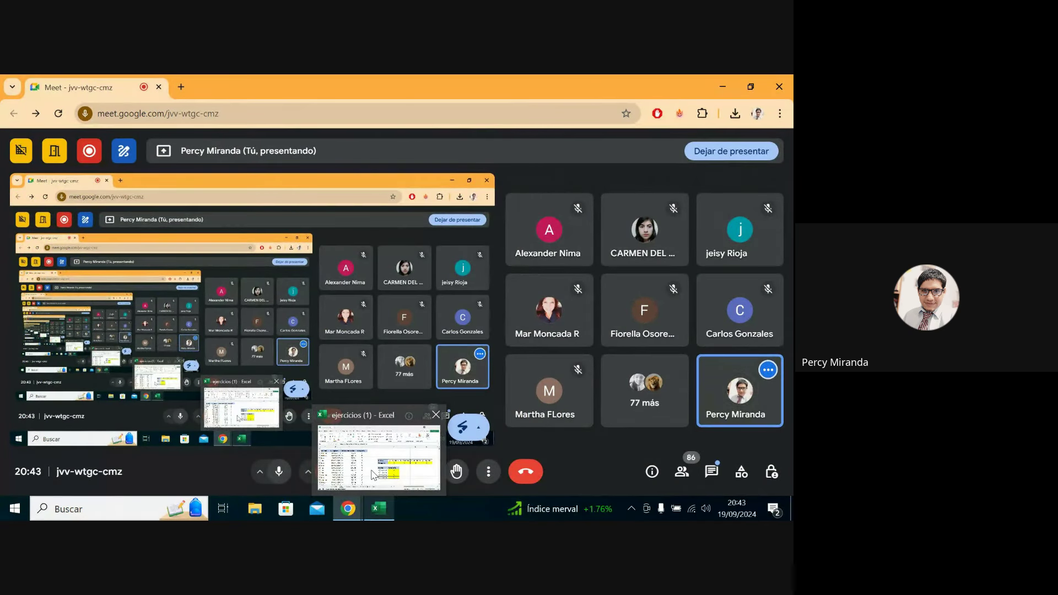
left_click(370, 490)
left_click(207, 474)
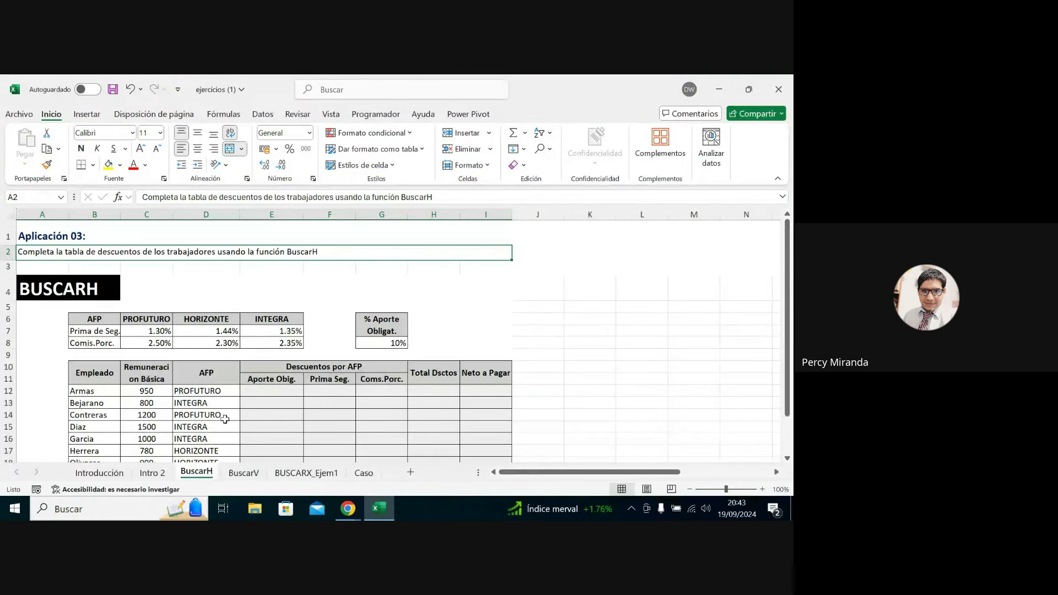
scroll(278, 340, "down", 1)
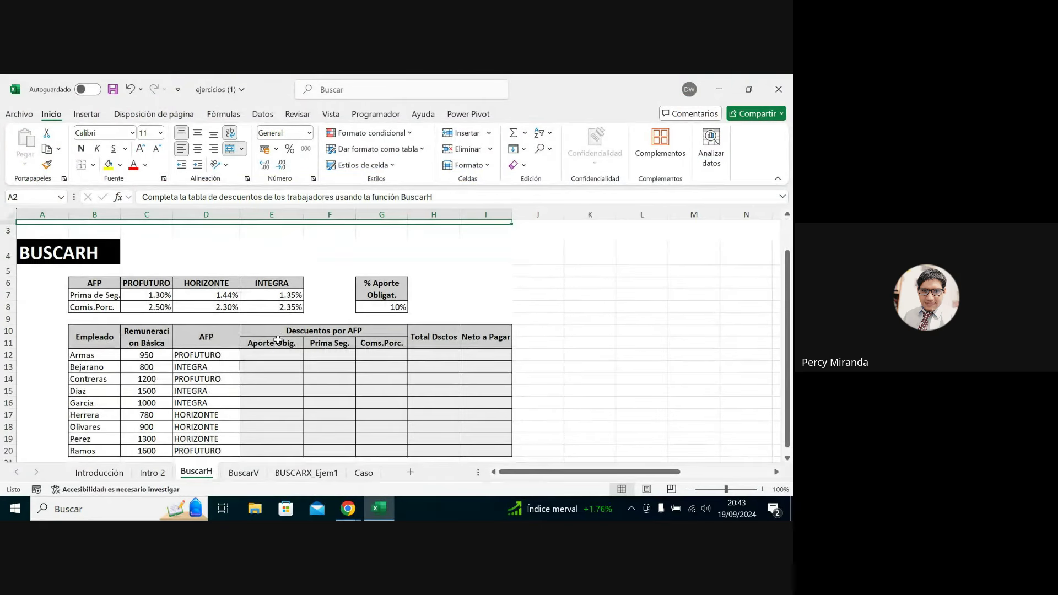
left_click(762, 489)
left_click(761, 490)
left_click(762, 490)
scroll(611, 415, "down", 1)
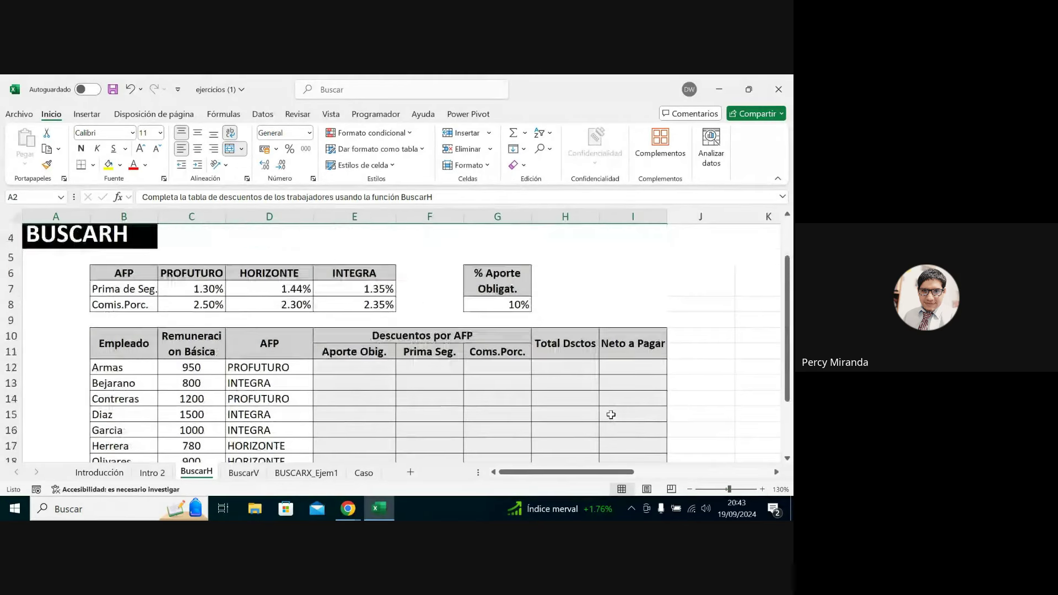
left_click_drag(788, 386, 789, 374)
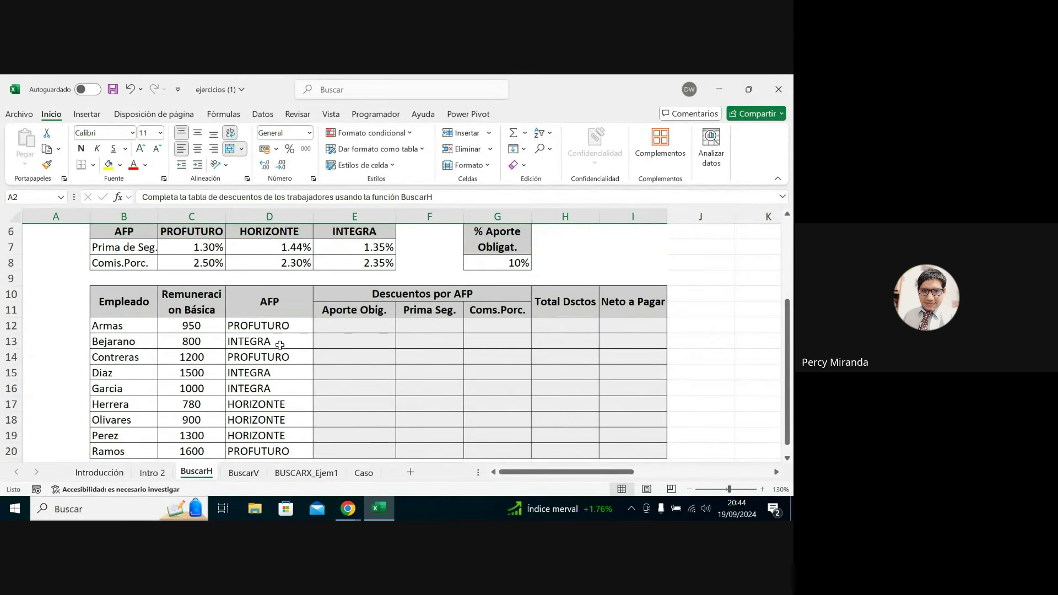
left_click_drag(198, 247, 362, 260)
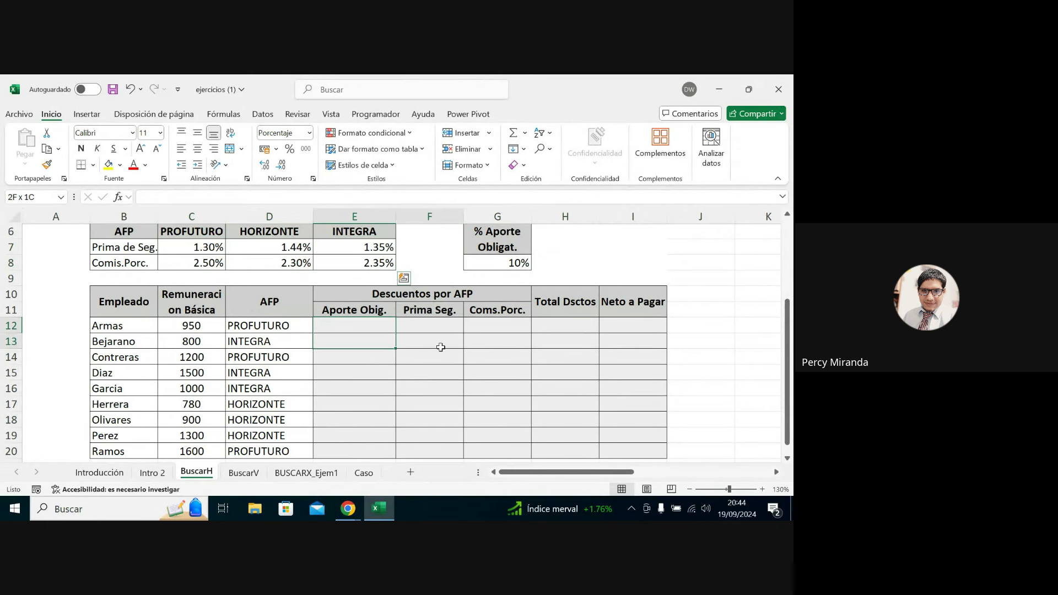
left_click_drag(369, 327, 573, 389)
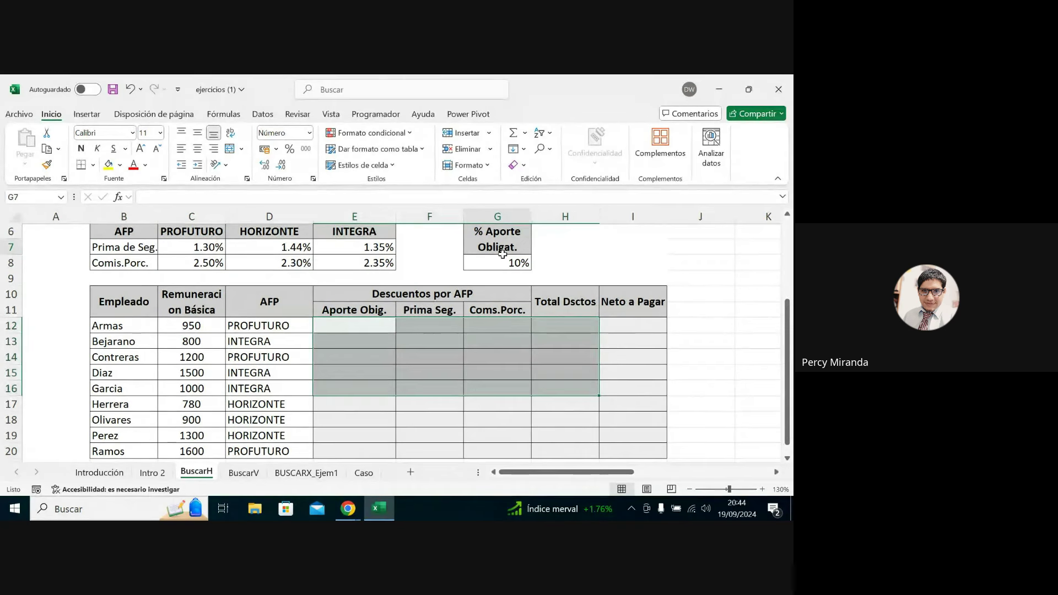
left_click(483, 264)
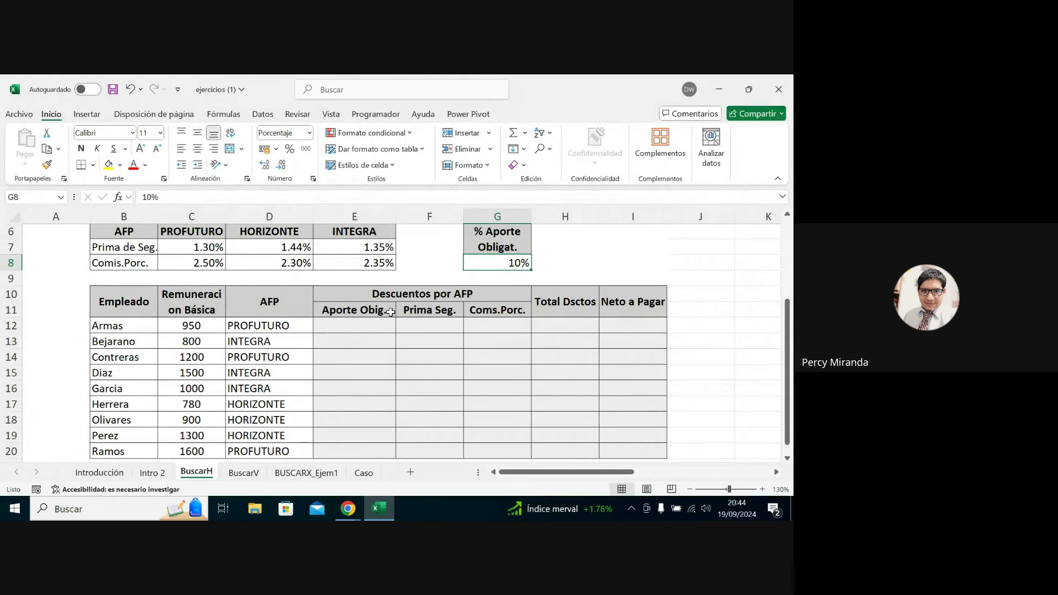
left_click_drag(375, 325, 623, 456)
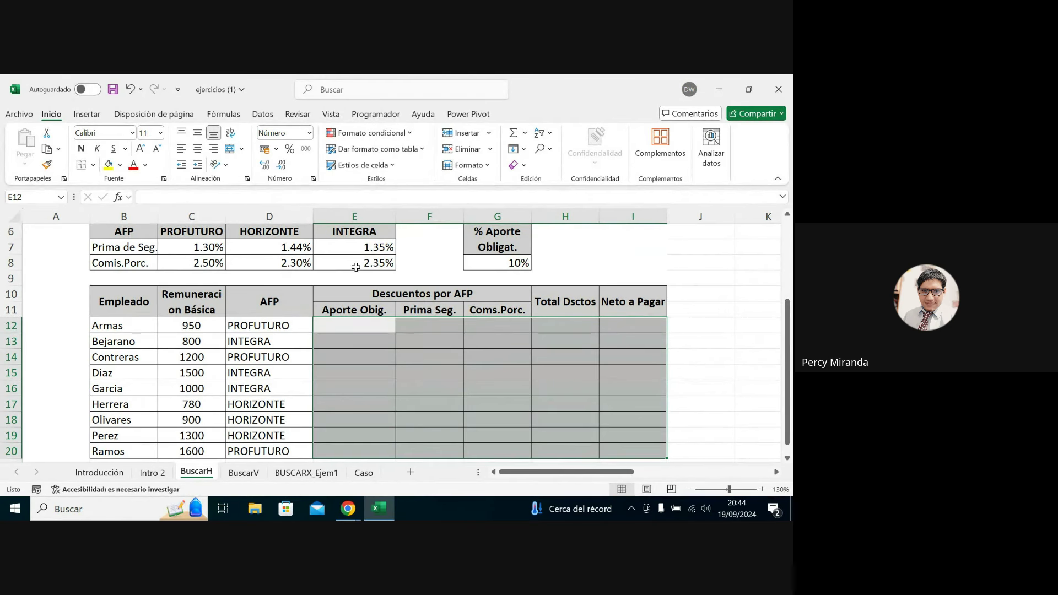
left_click(357, 329)
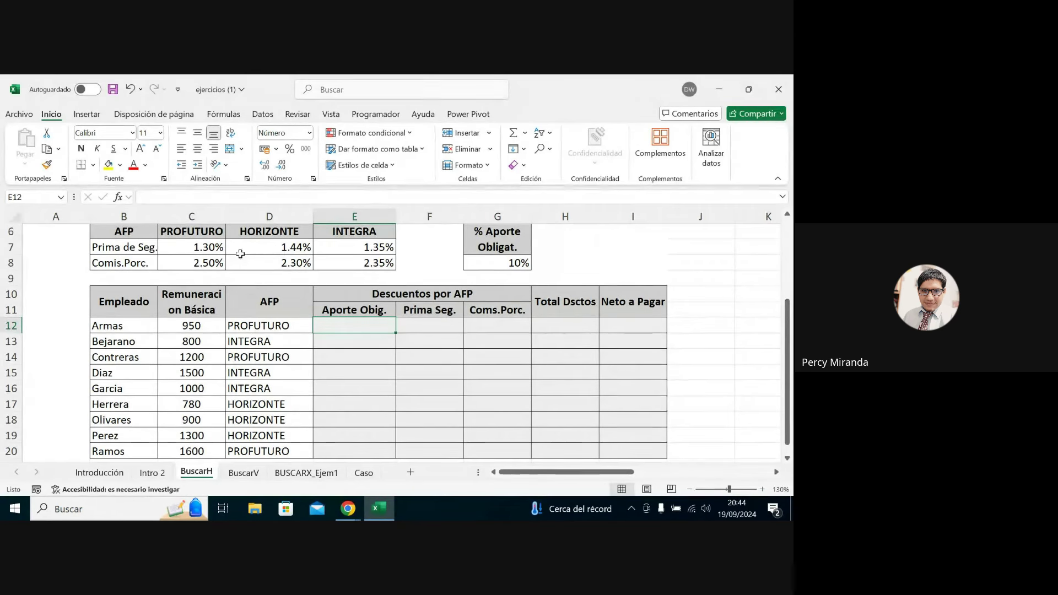
left_click(197, 233)
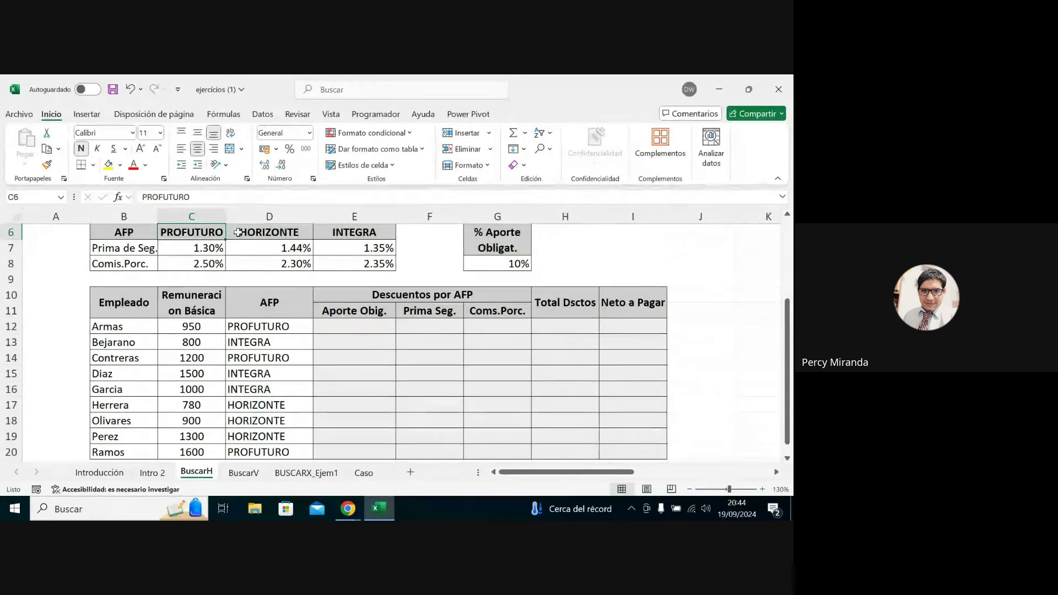
key("Right")
key("Right")
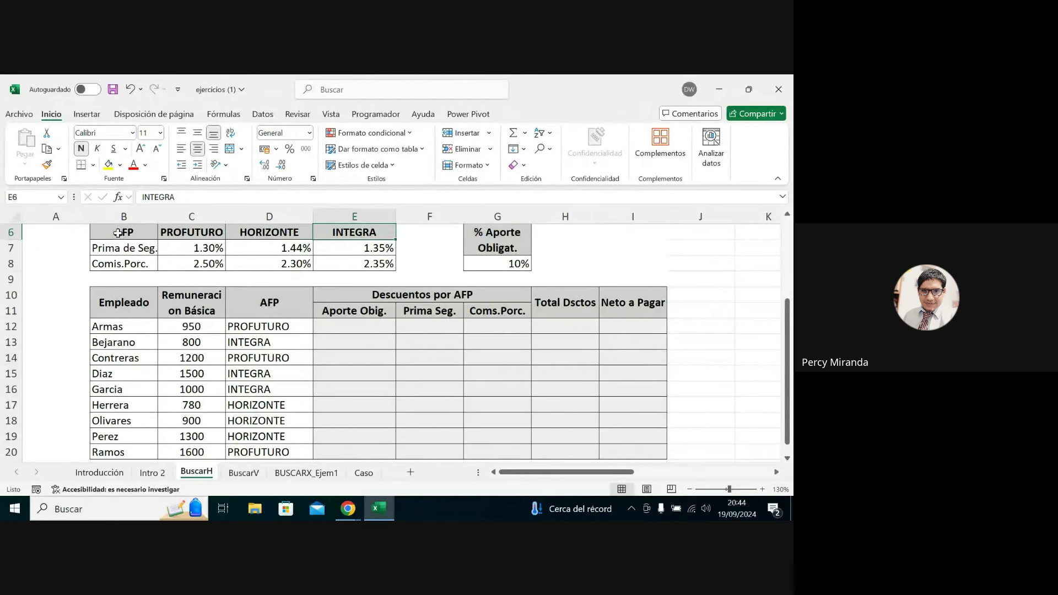
left_click_drag(187, 247, 361, 268)
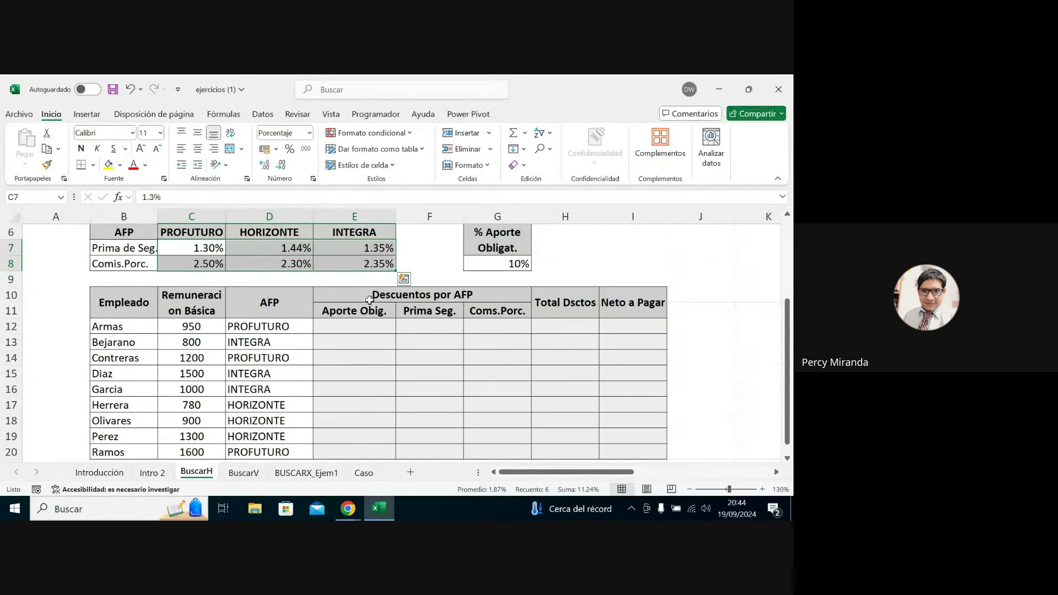
mouse_move(353, 327)
left_mouse_down()
mouse_move(639, 432)
mouse_move(640, 449)
left_mouse_up()
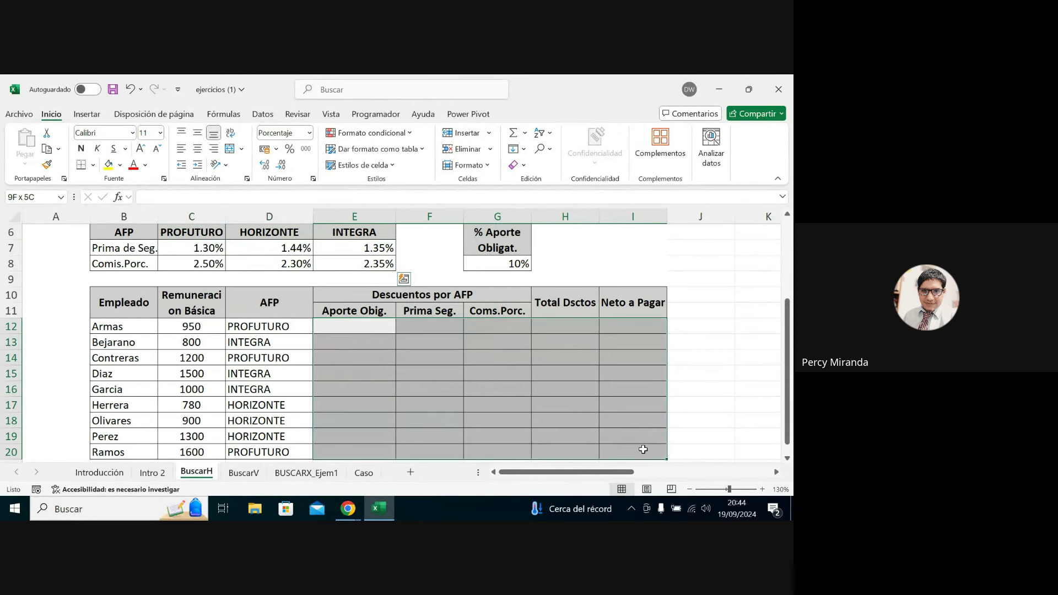
left_click(372, 327)
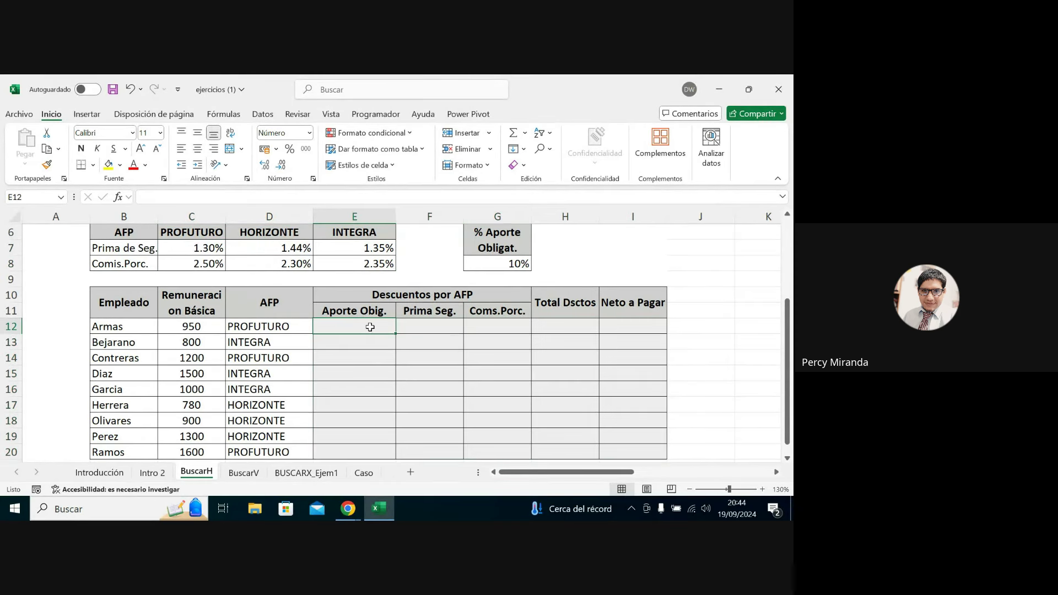
left_click(355, 310)
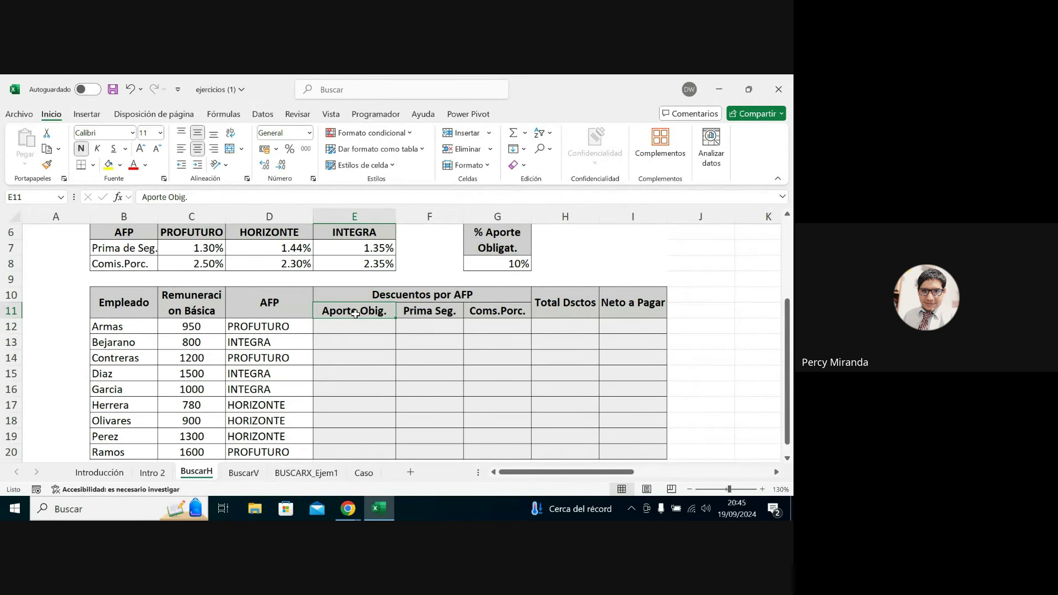
left_click_drag(353, 233, 165, 236)
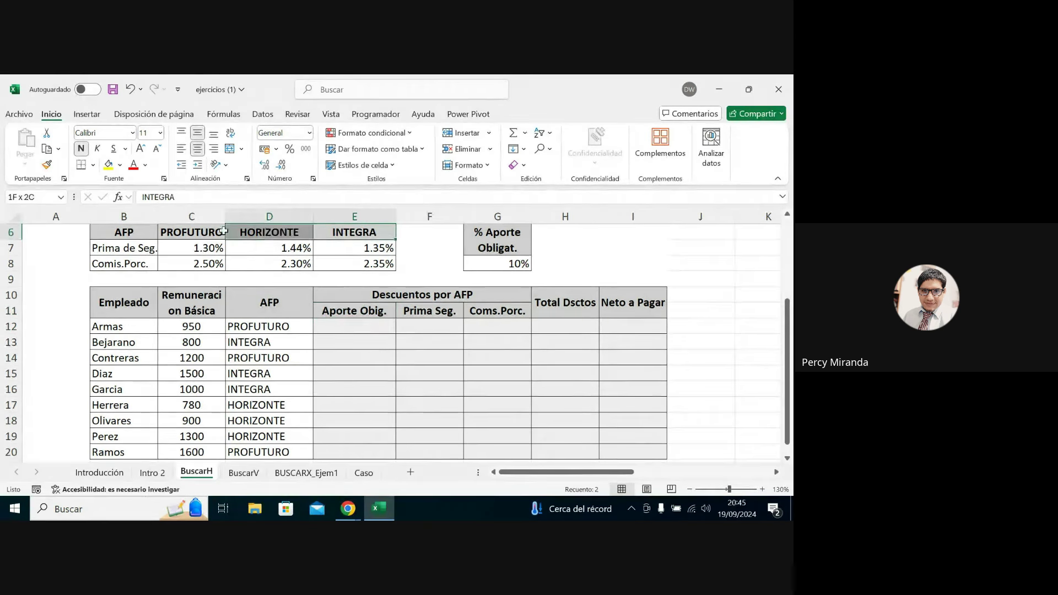
left_click(368, 328)
left_click(485, 235)
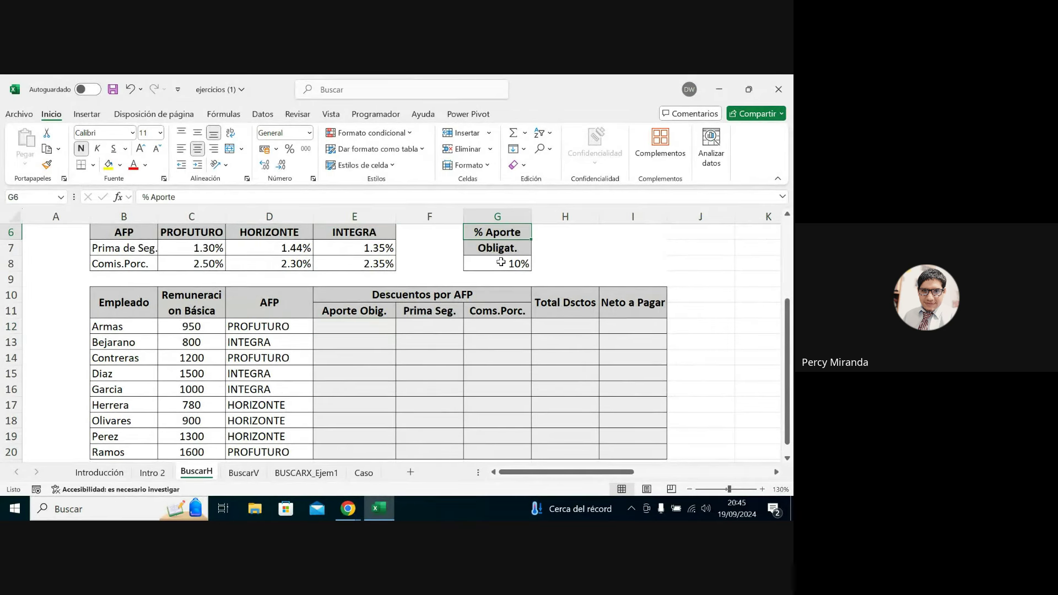
left_click(364, 326)
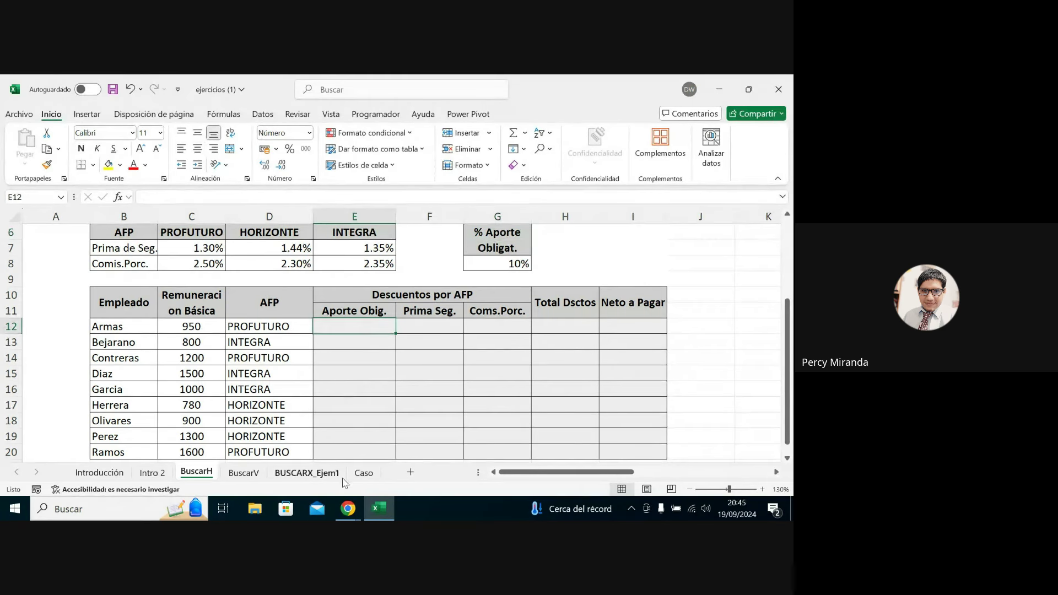
mouse_move(348, 508)
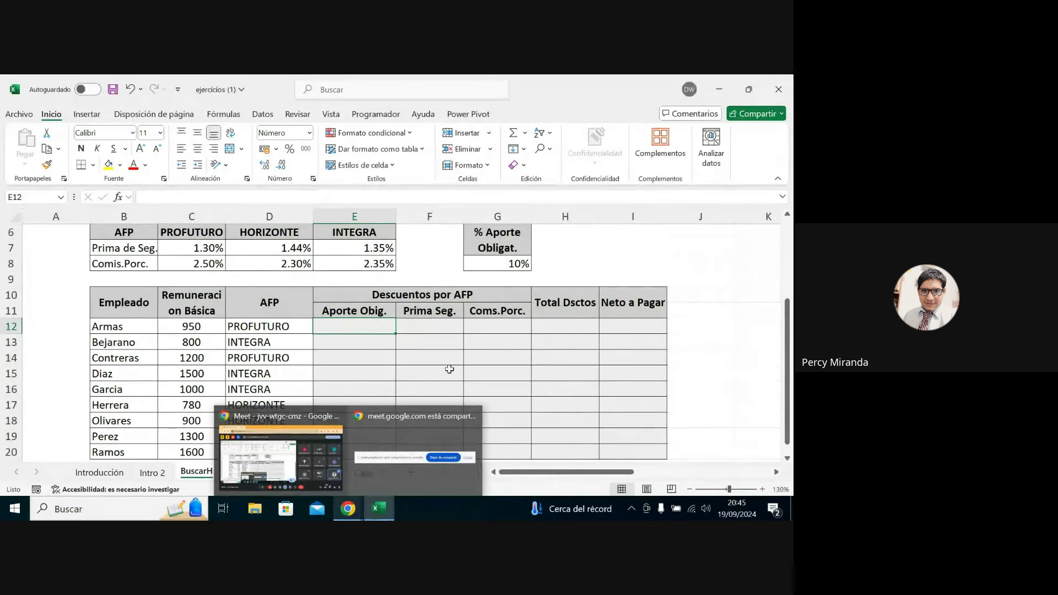
left_click(498, 265)
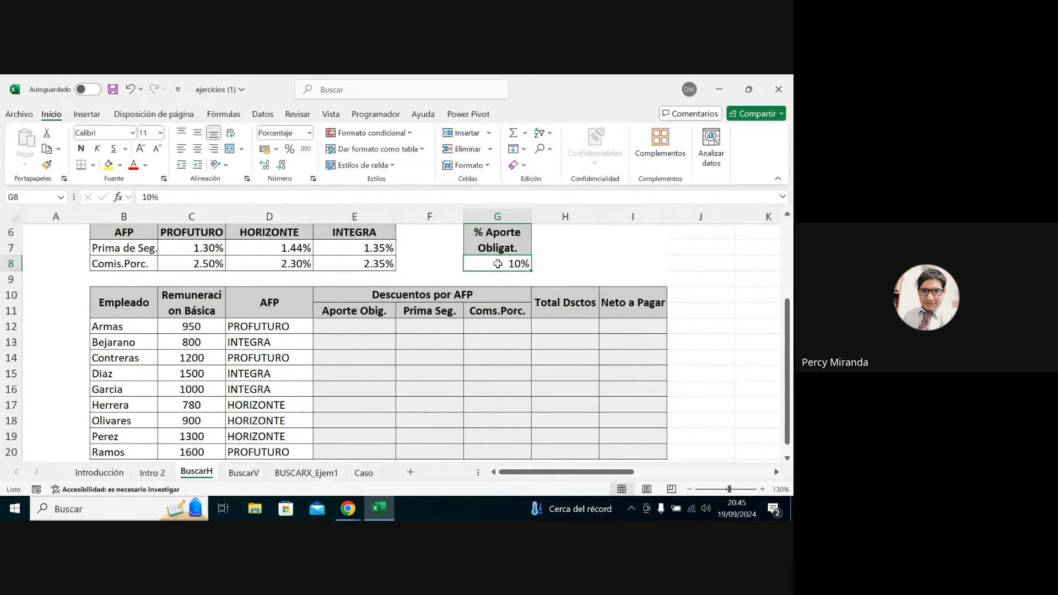
left_click(375, 328)
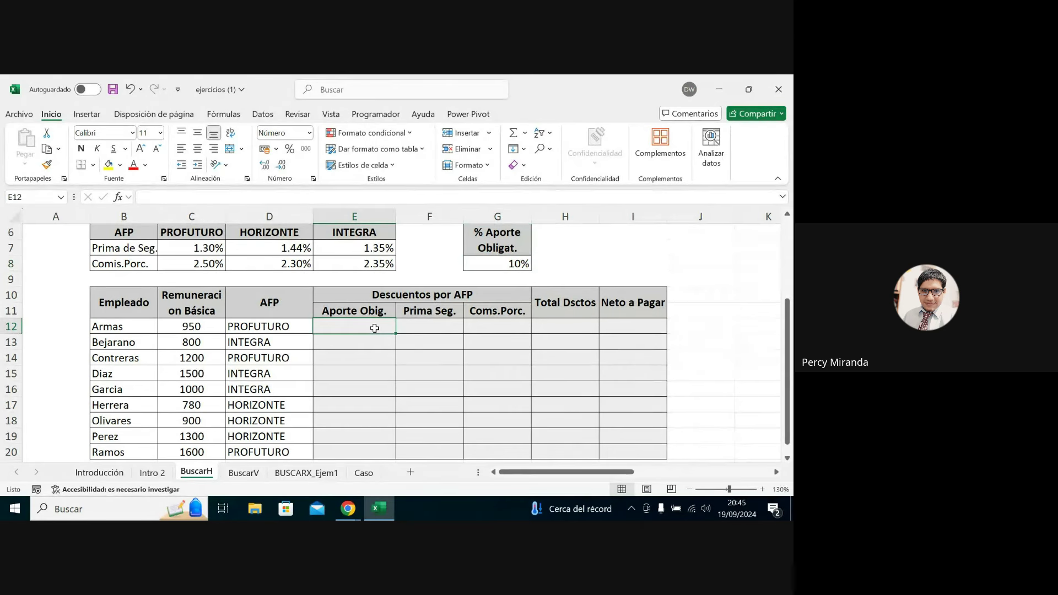
Enter =C12*$G$8 in E12 so Armas's Aporte Oblig. is 10% of base pay, 95.0.
type("=")
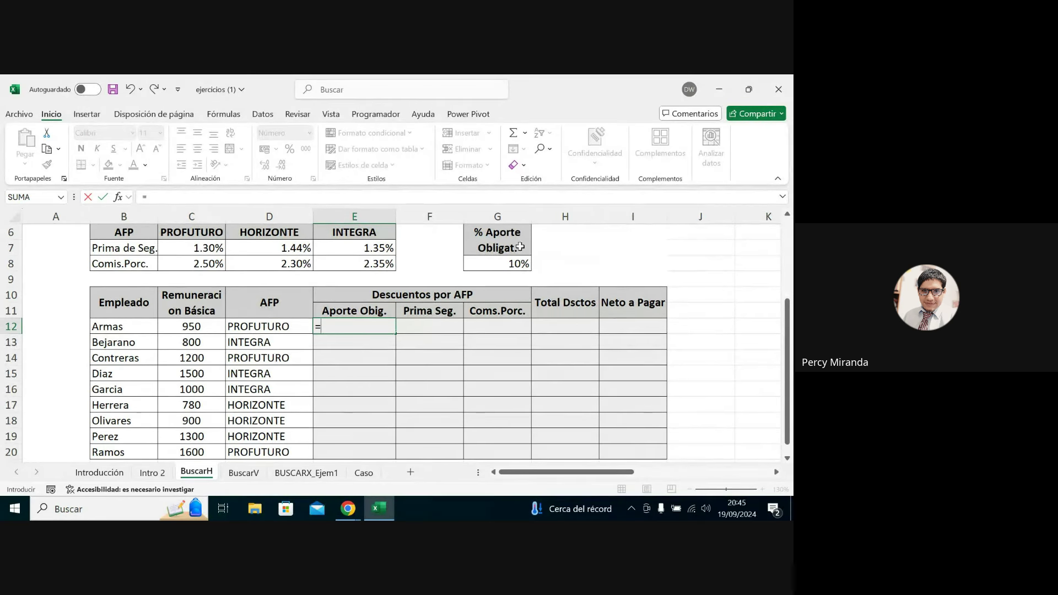
left_click(194, 328)
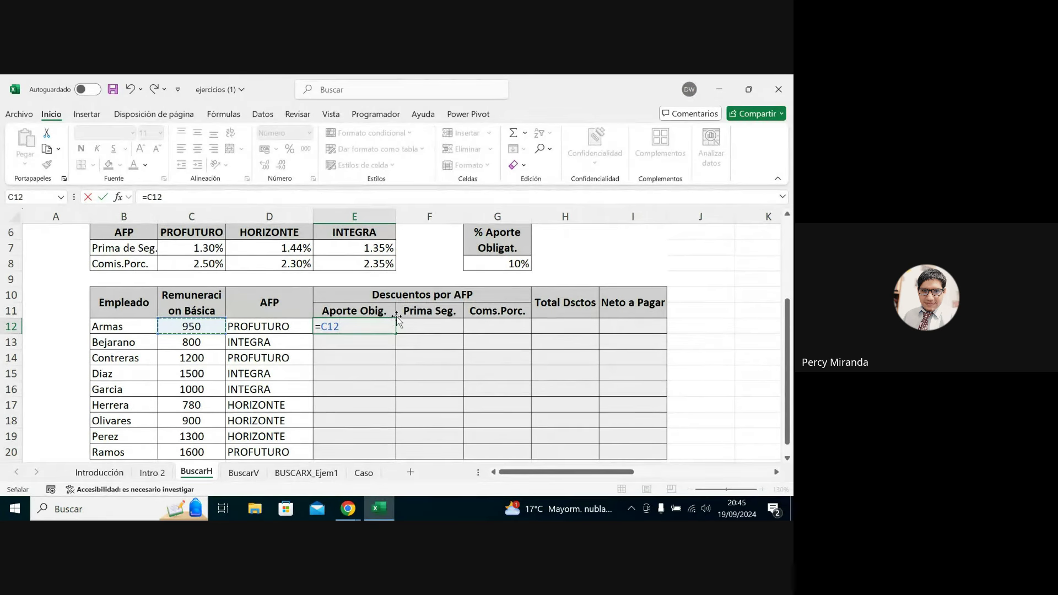
type("*")
left_click(515, 265)
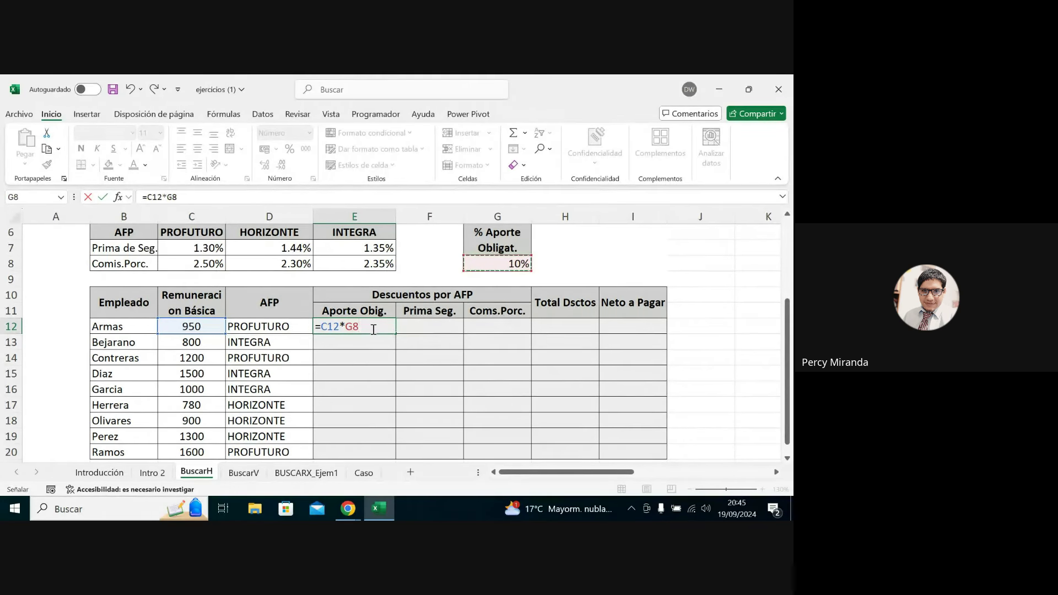
key("F4")
key("Return")
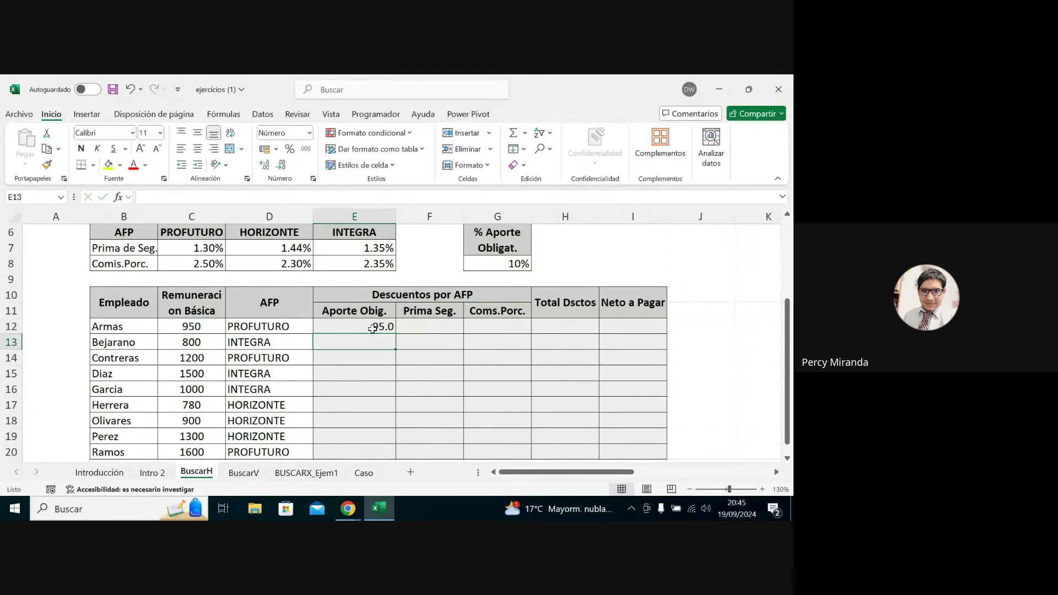
Copy the Aporte Oblig. formula from E12 down to Ramos in row 20.
left_click(386, 328)
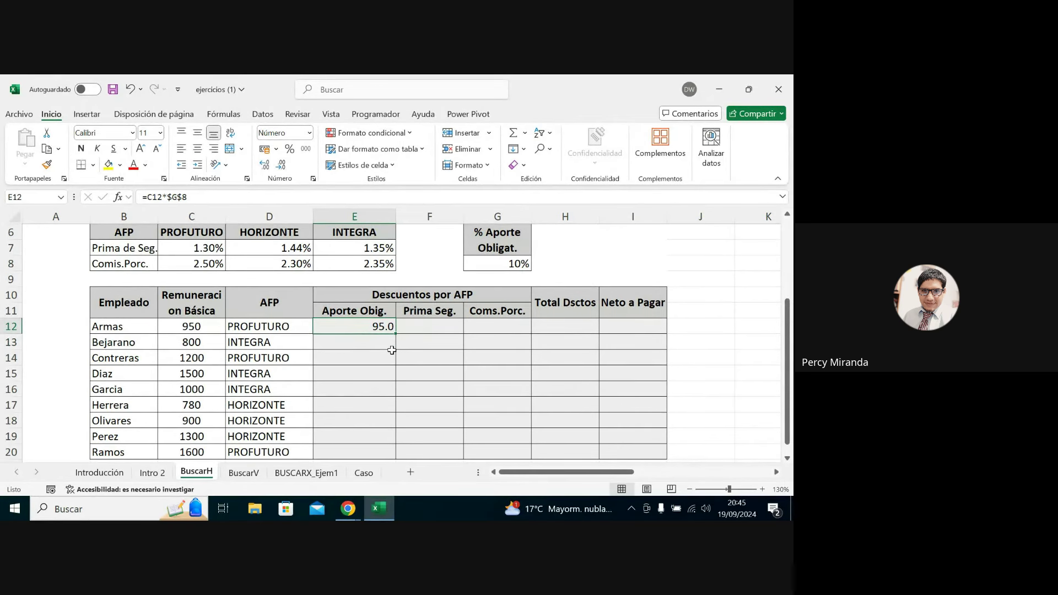
left_click(187, 328)
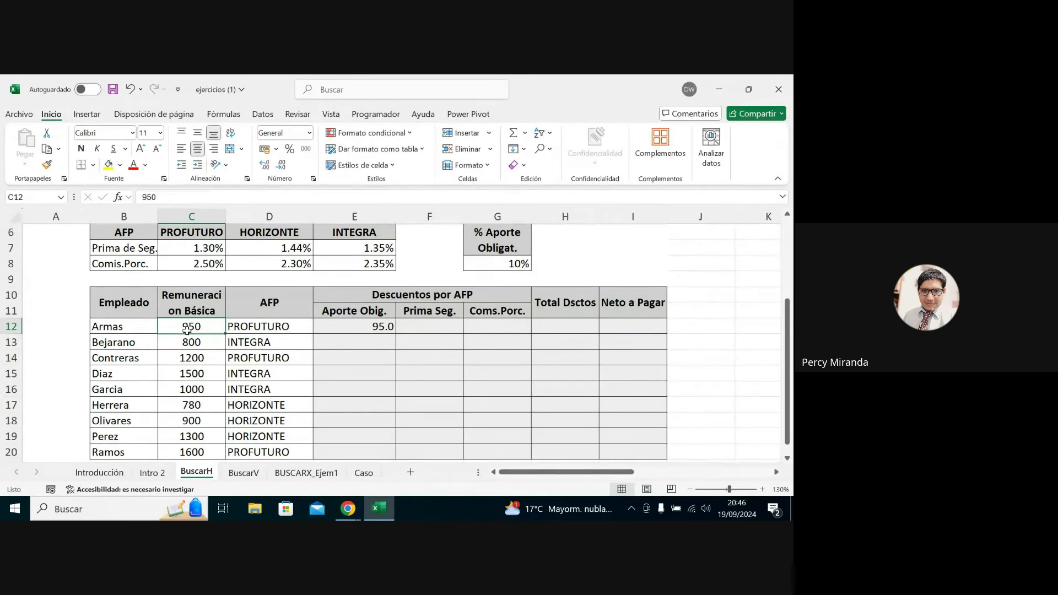
left_click(365, 327)
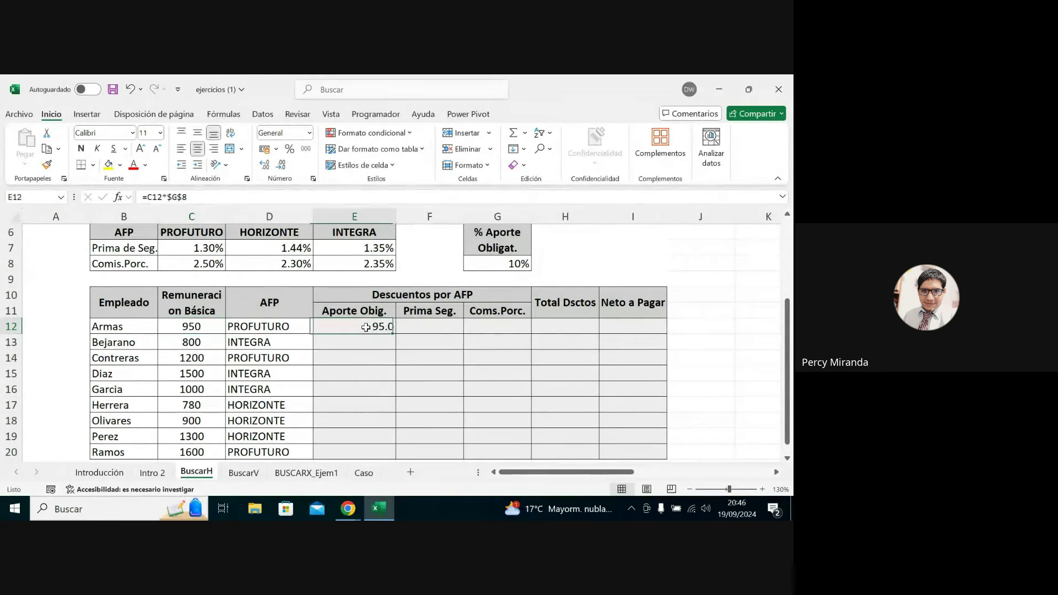
double_click(394, 335)
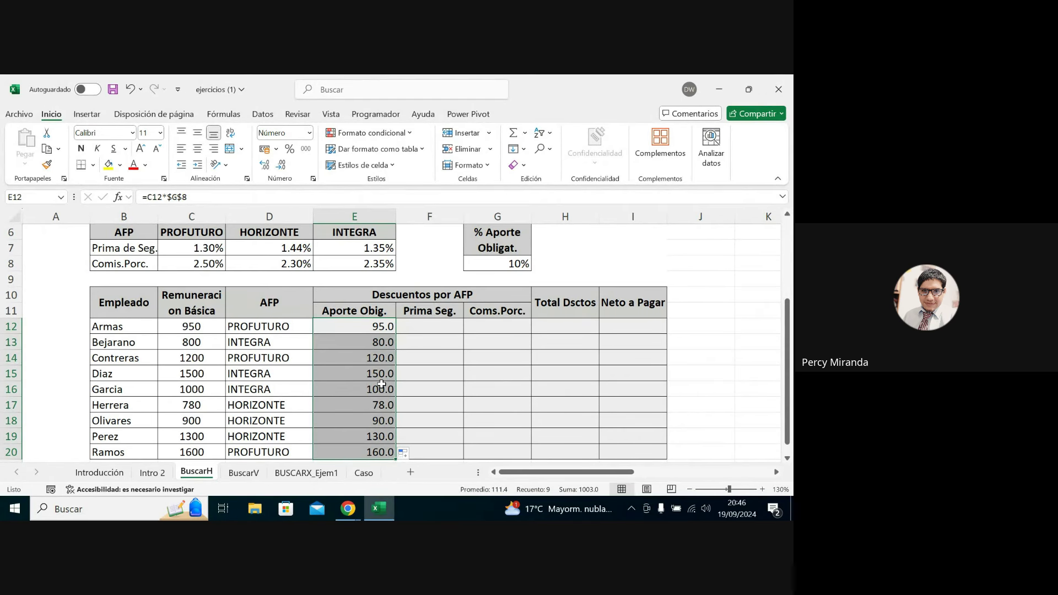
left_click(431, 329)
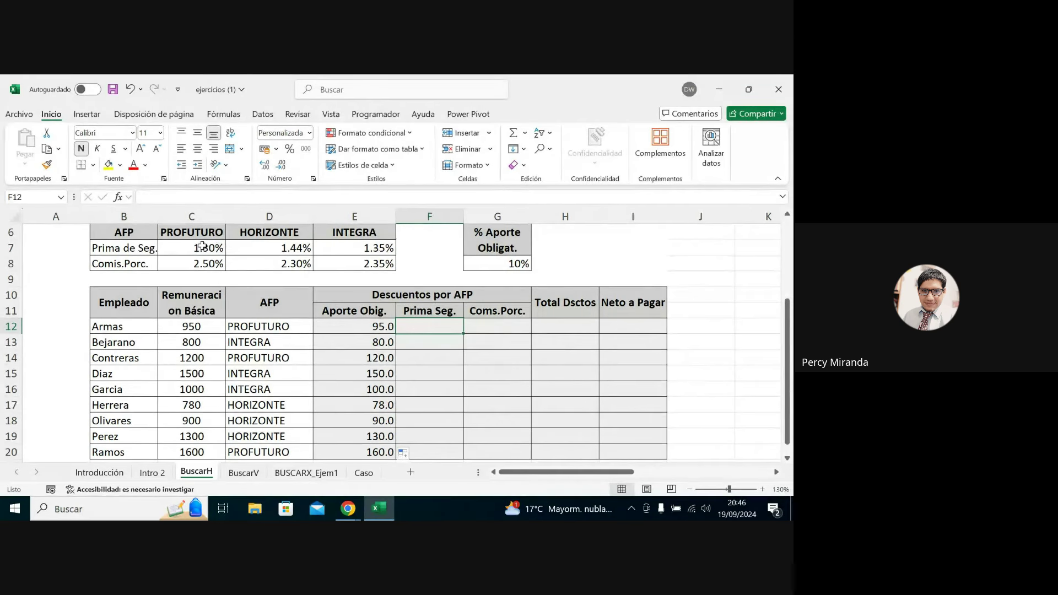
Fill the Prima de Seg. rates 1.30%, 1.44% and 1.35% in C7:E7 with yellow.
left_click_drag(203, 246, 359, 247)
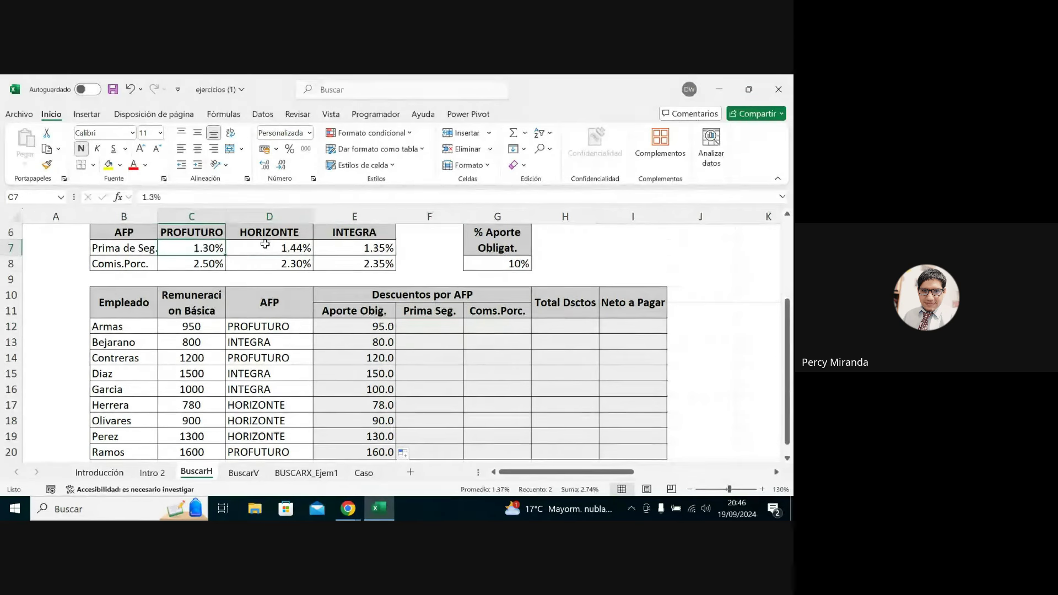
left_click(109, 166)
left_click(113, 251)
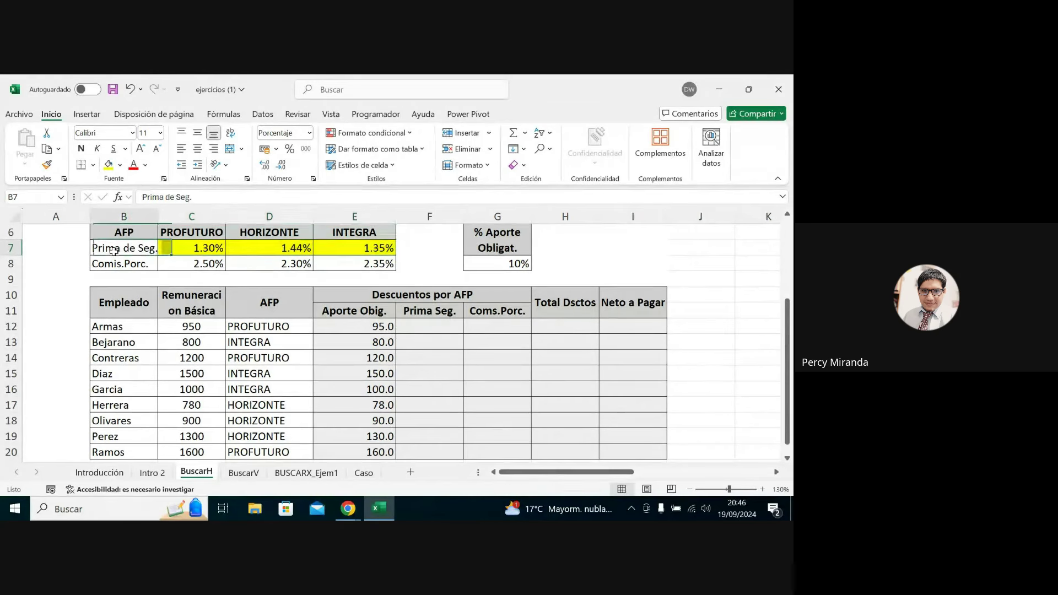
left_click(185, 248)
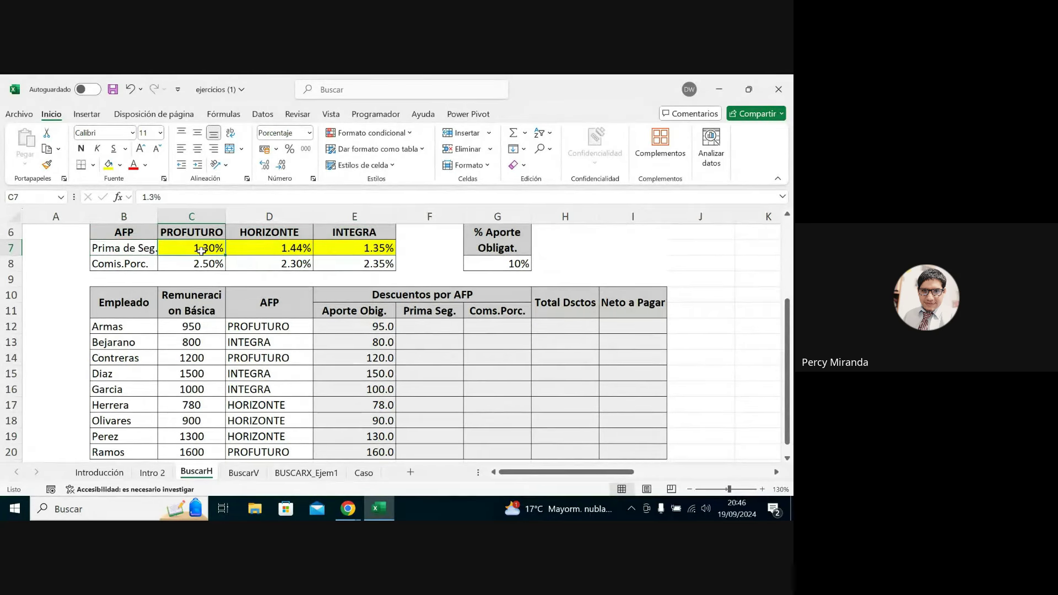
left_click(280, 252)
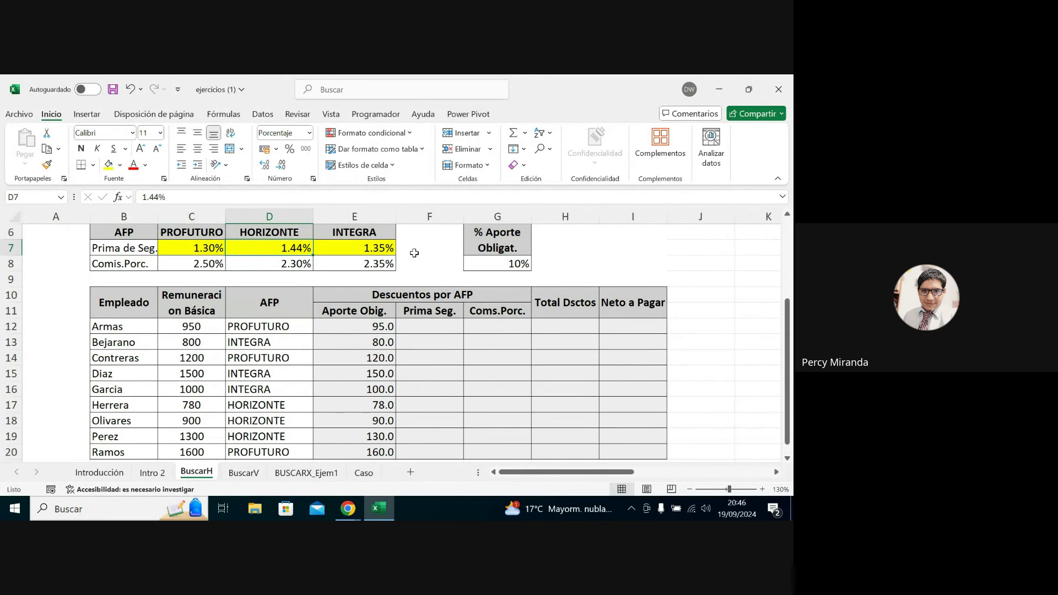
left_click_drag(203, 246, 358, 249)
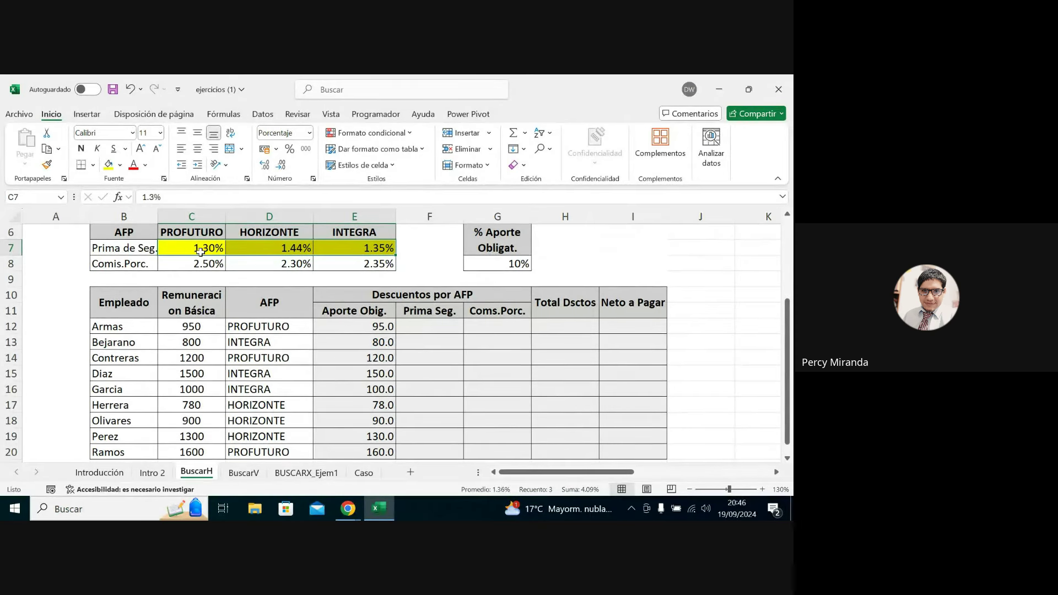
left_click(185, 232)
left_click(282, 232)
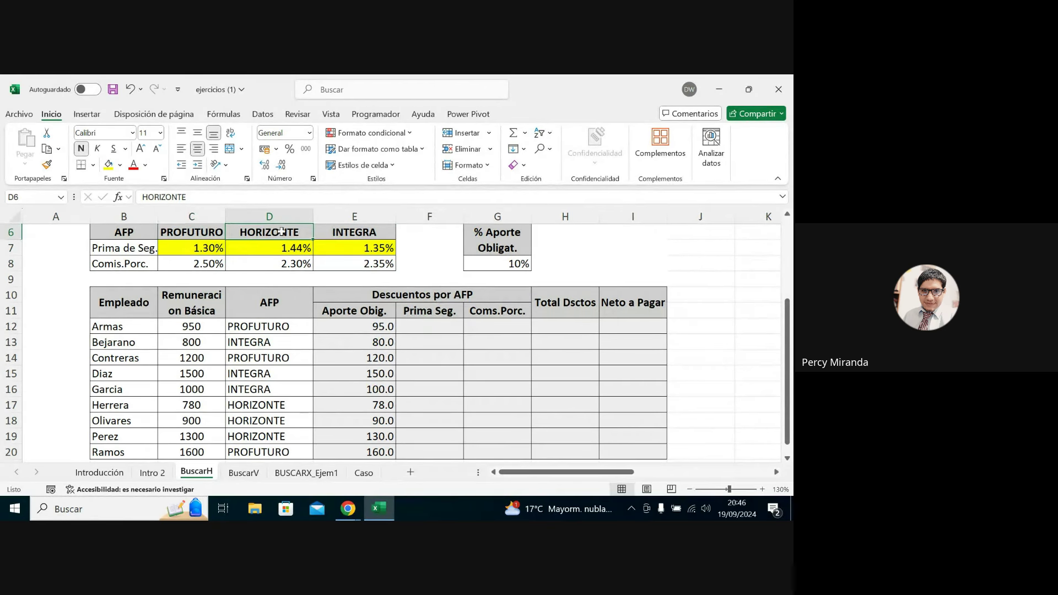
left_click(354, 228)
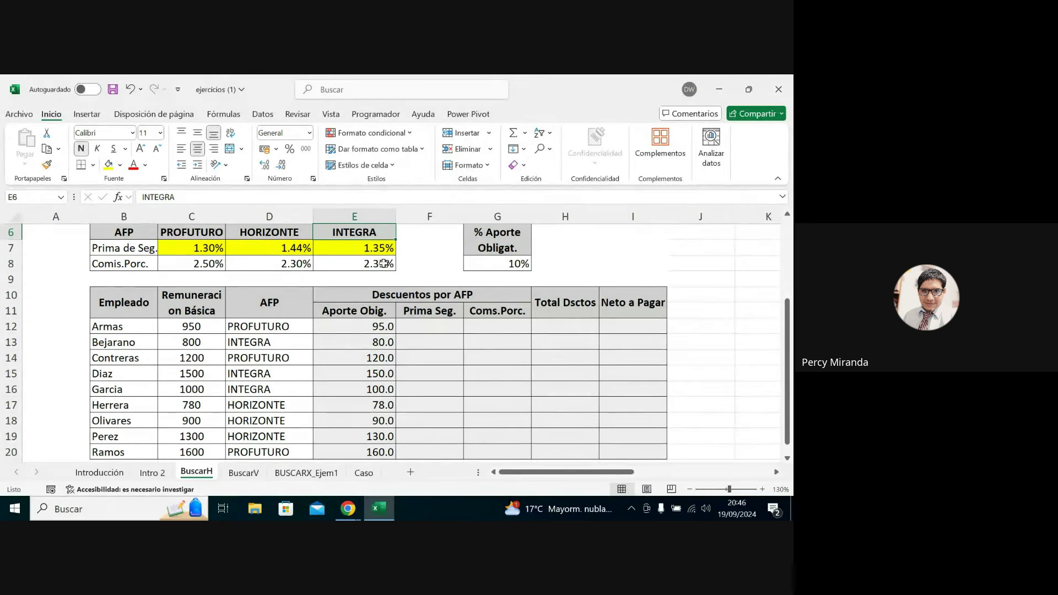
left_click(440, 328)
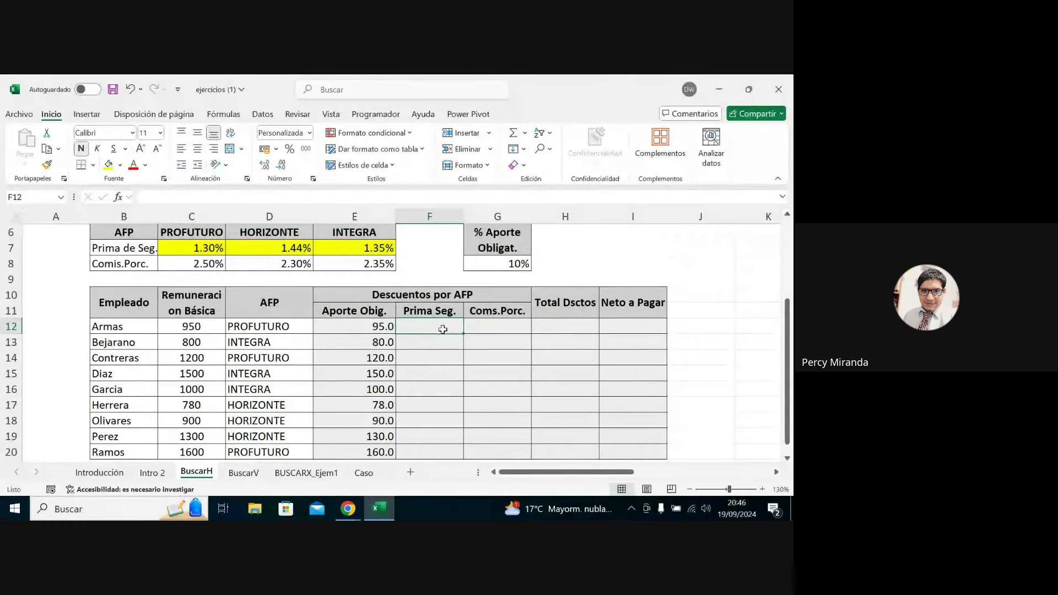
Begin =buscarh(D12; in F12, using Armas's AFP as the lookup value.
type("=bus")
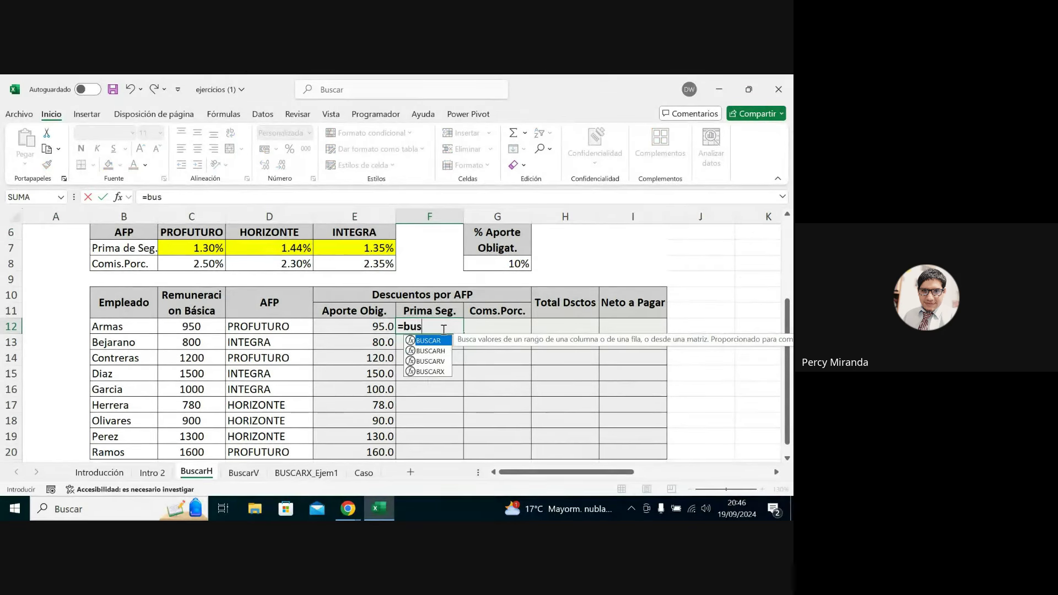
type("carh")
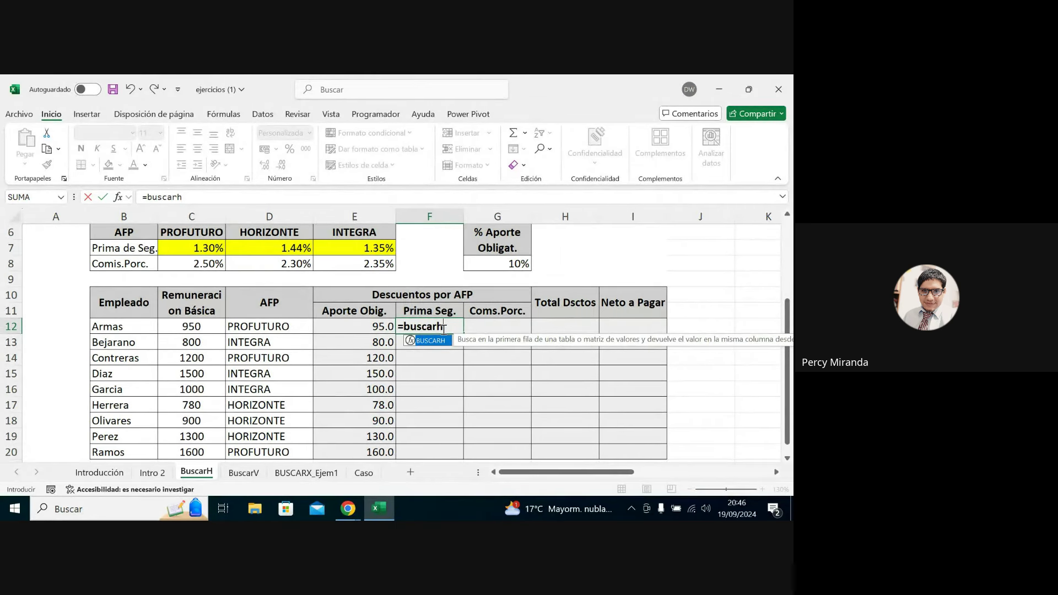
type("(")
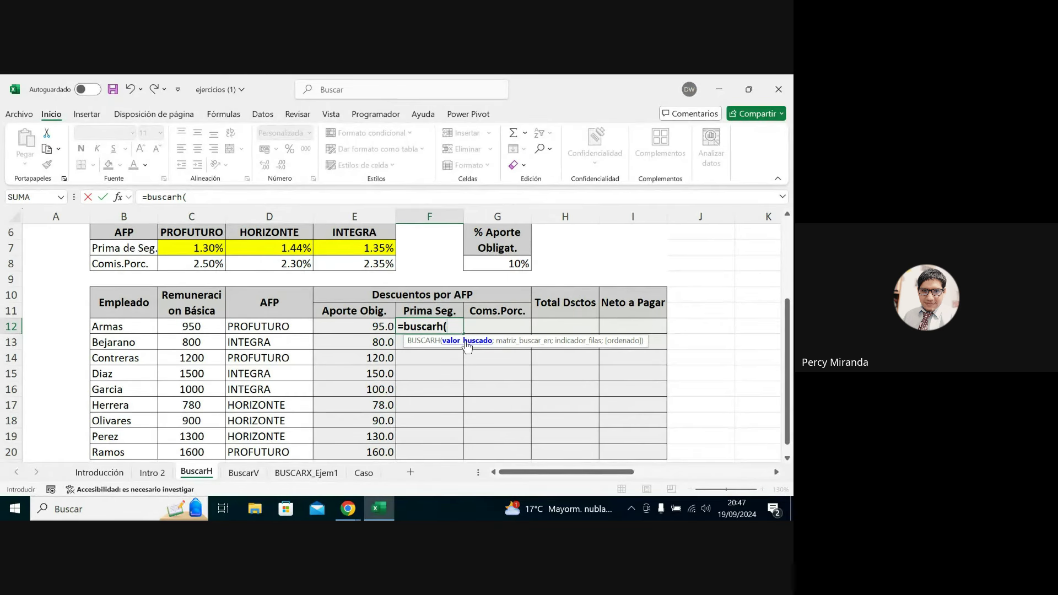
left_click(280, 329)
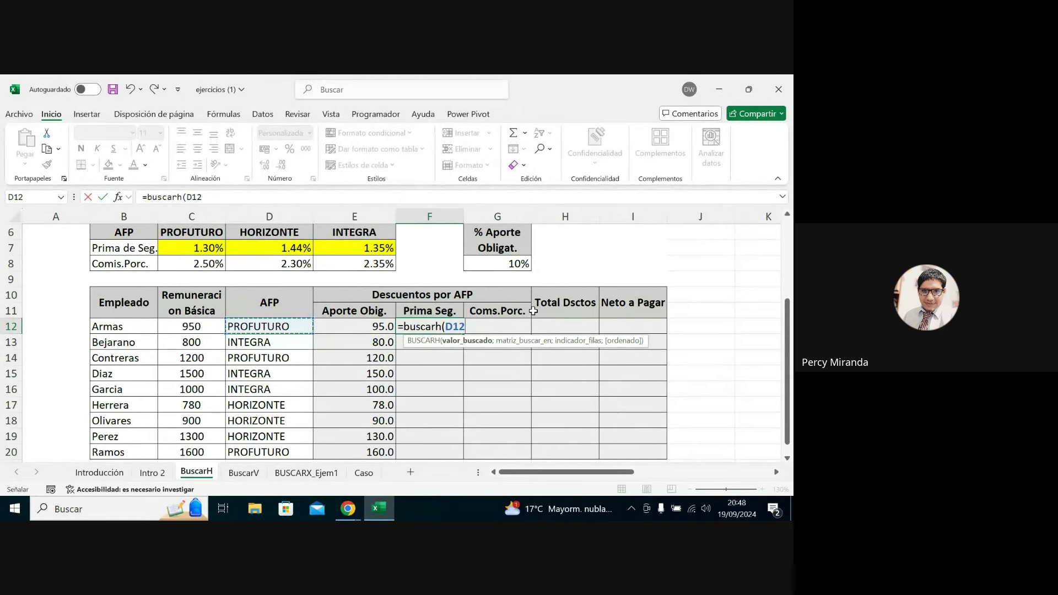
type(";")
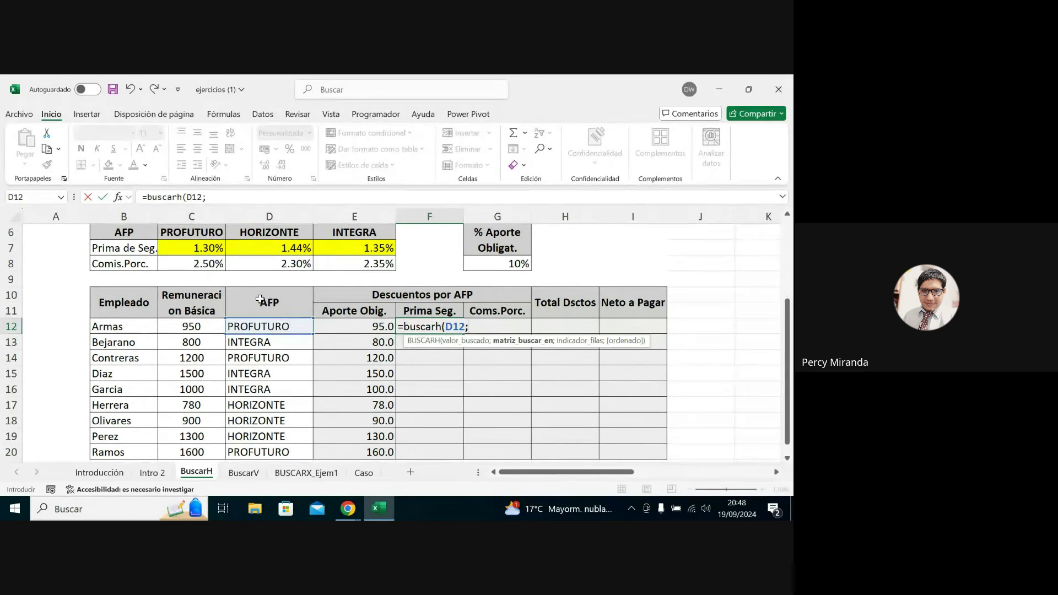
Set F12's lookup table to the absolute range $C$6:$E$8 covering the AFP rate rows.
left_click_drag(187, 227, 375, 231)
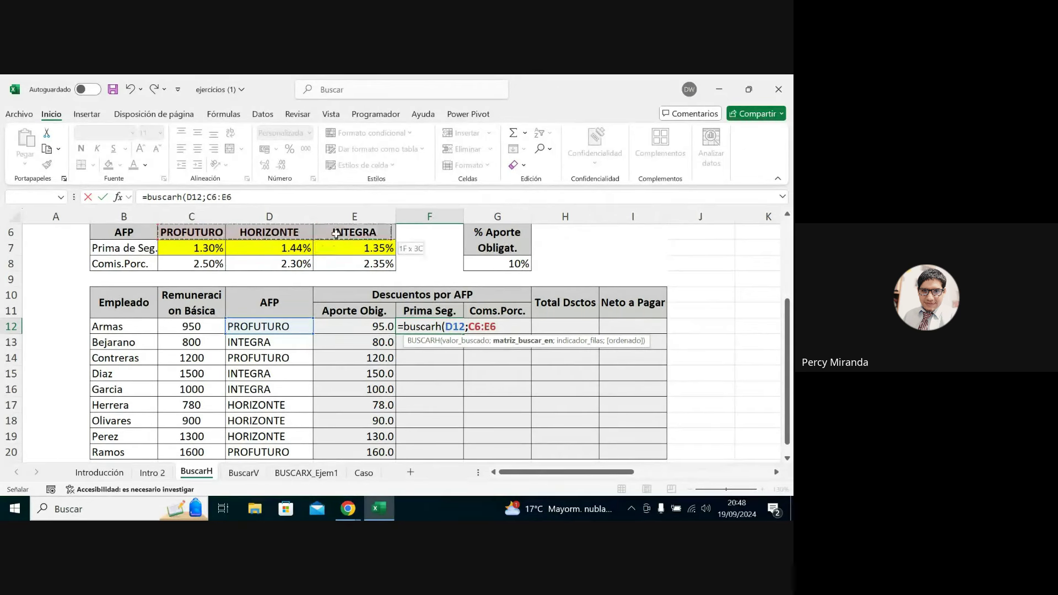
left_click_drag(375, 231, 374, 259)
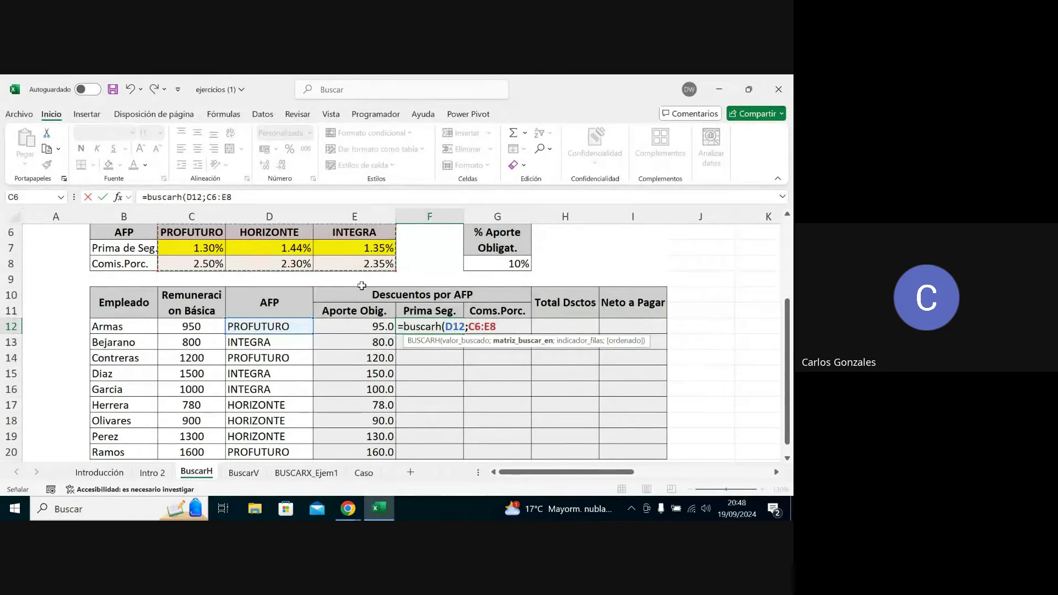
key("F4")
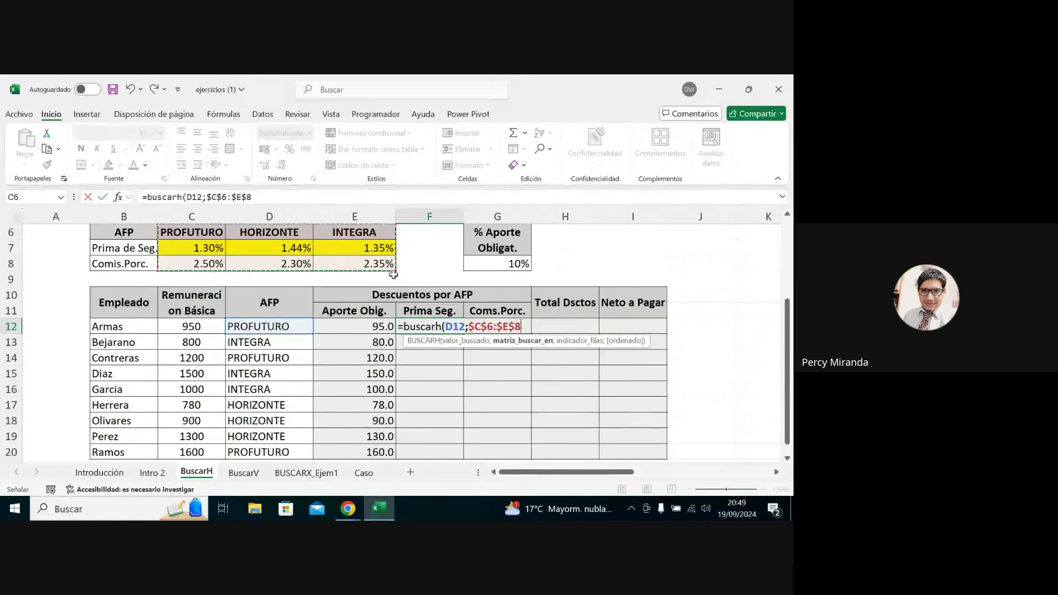
left_click_drag(394, 270, 394, 255)
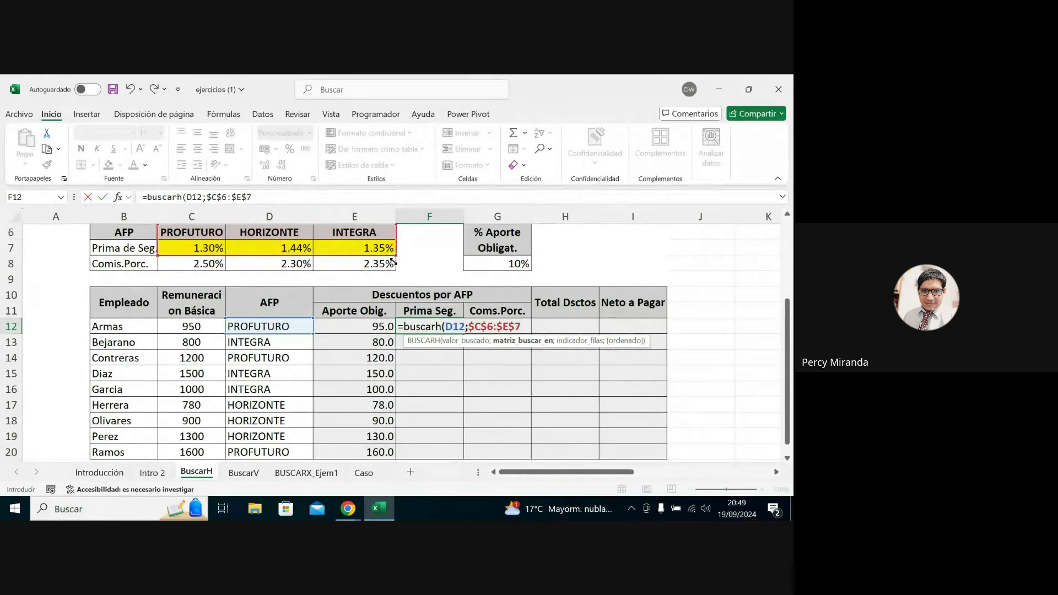
left_click_drag(392, 257, 393, 270)
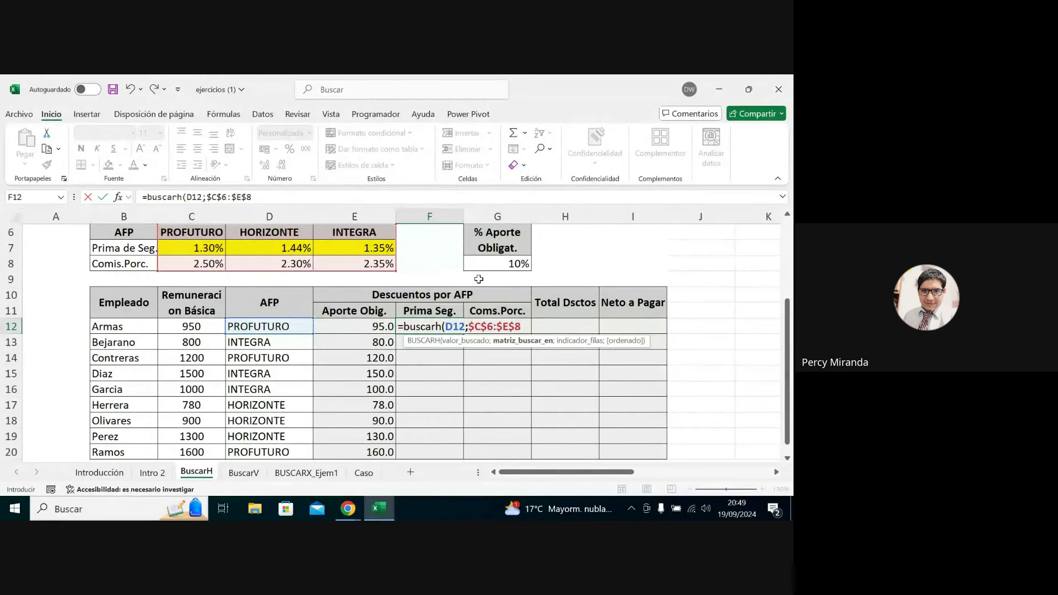
Complete F12 as =BUSCARH(D12;$C$6:$E$8;2;FALSO), returning S/. 0.01 for Armas.
type(";2")
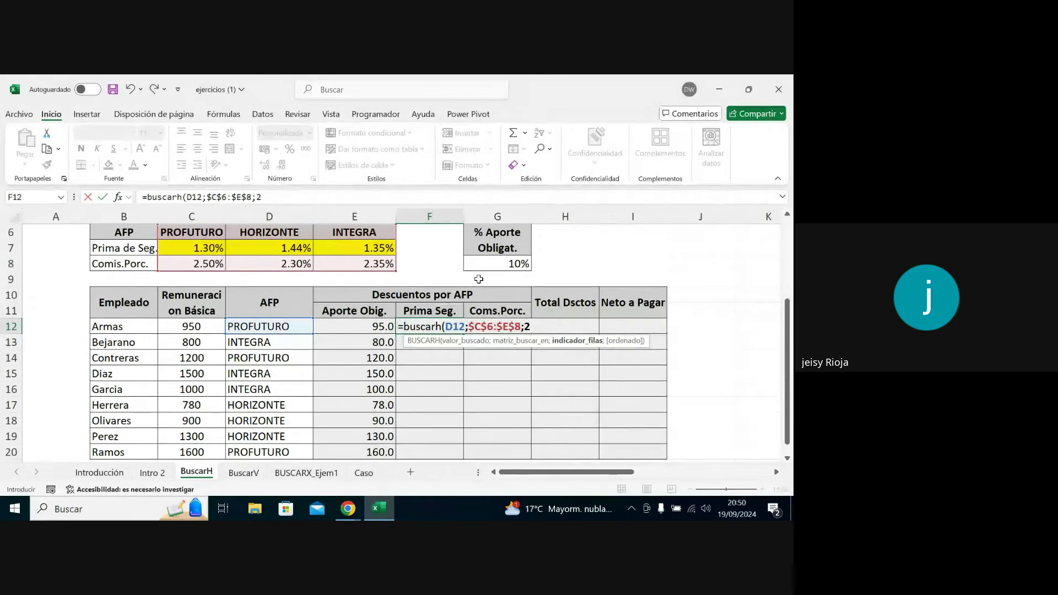
type(";")
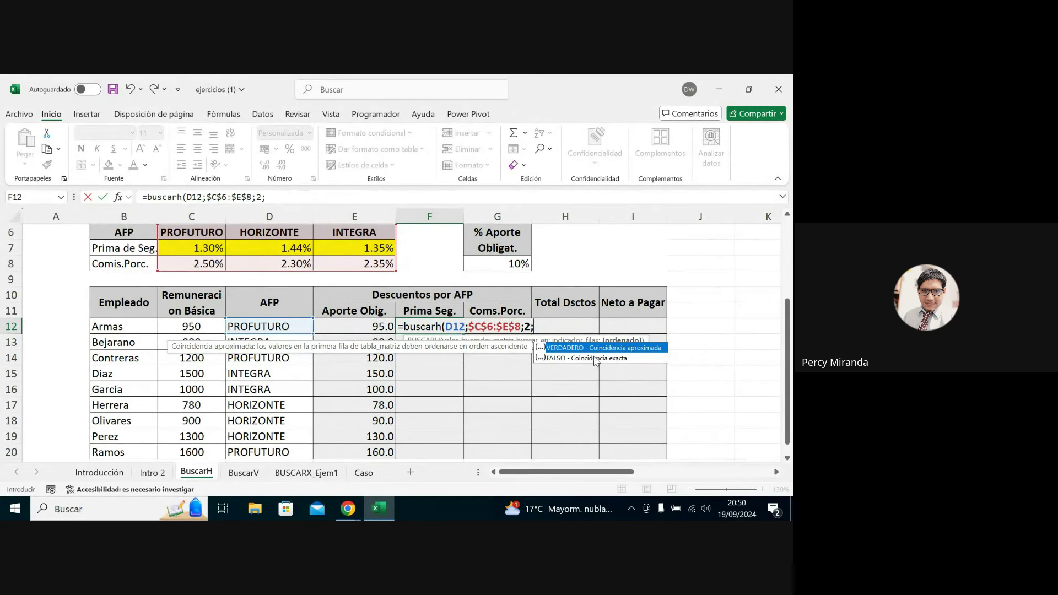
double_click(596, 358)
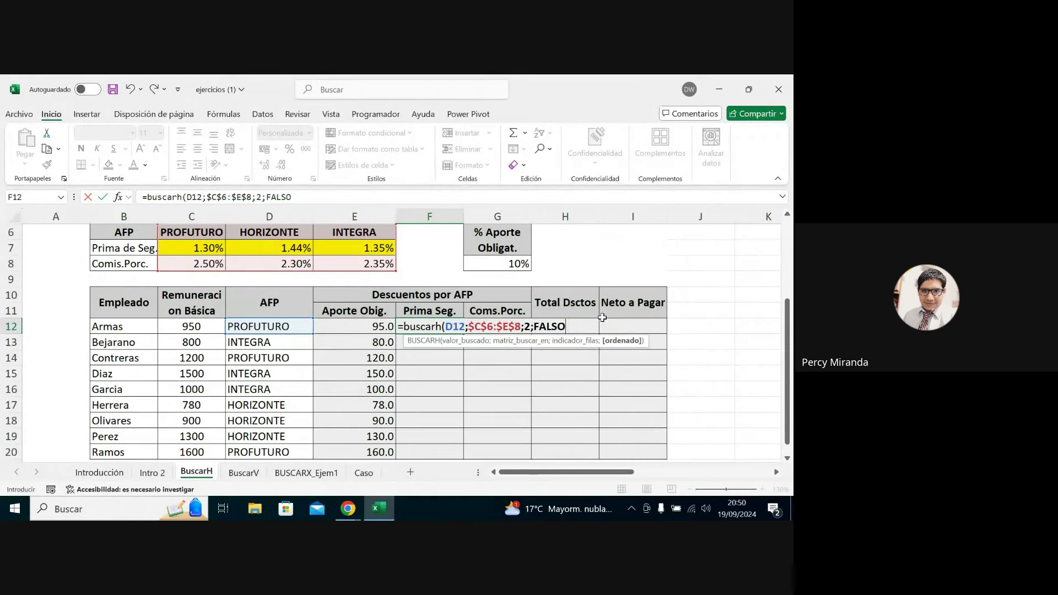
type(")")
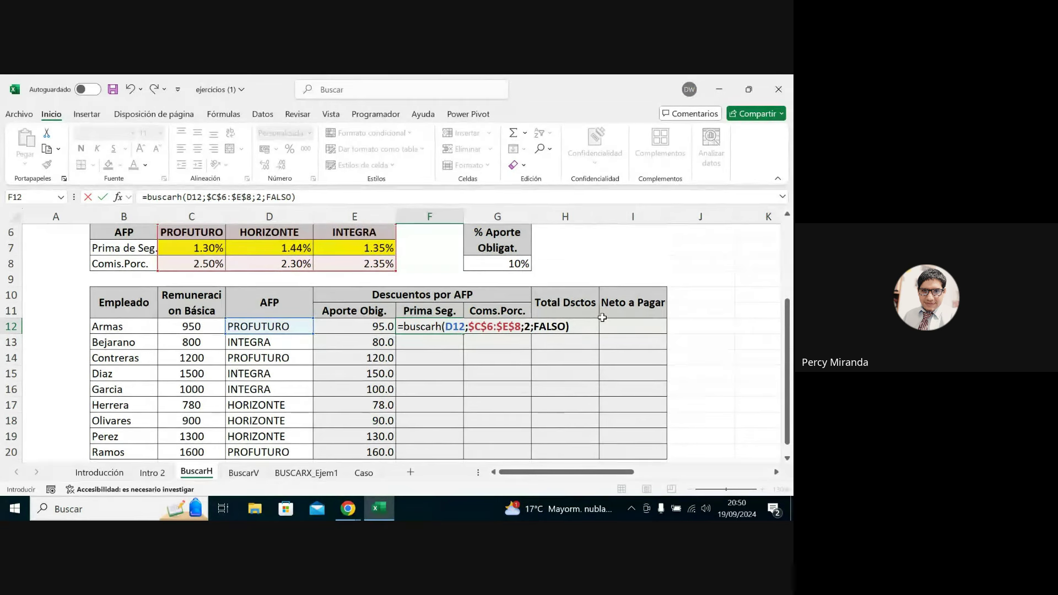
key("Return")
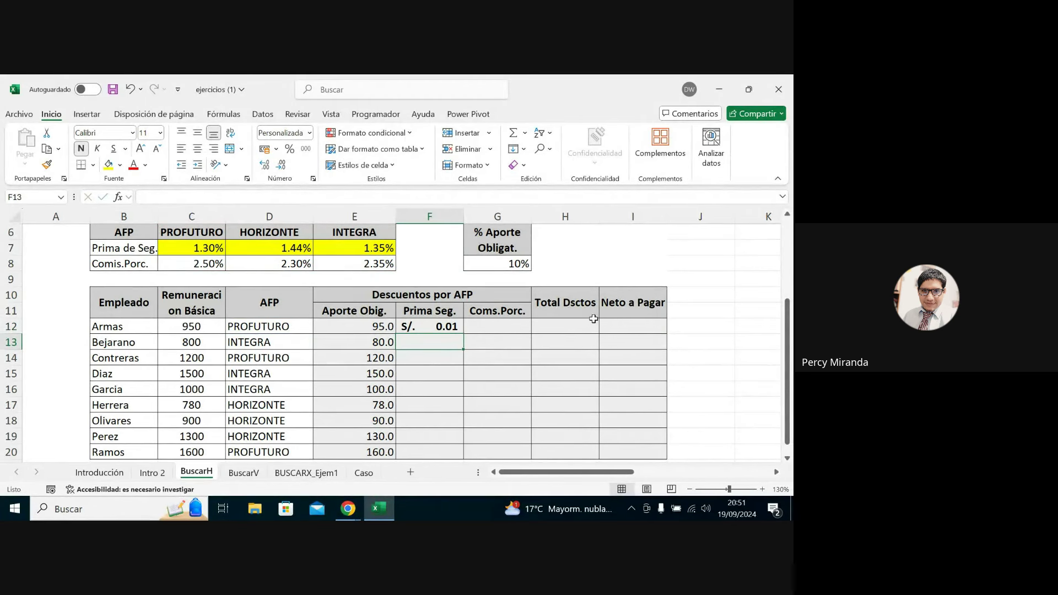
key("Up")
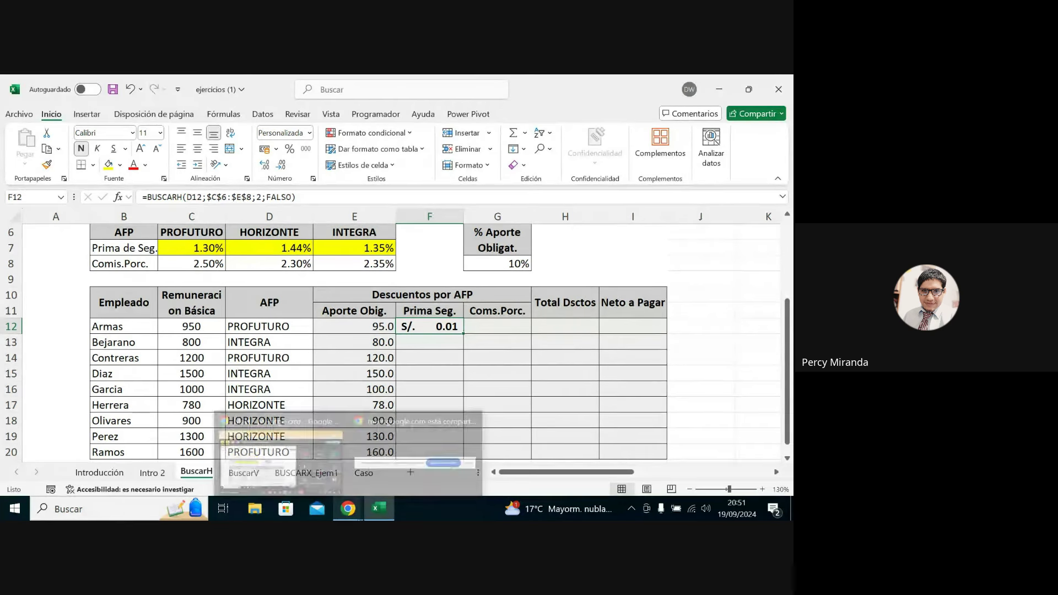
left_click(618, 236)
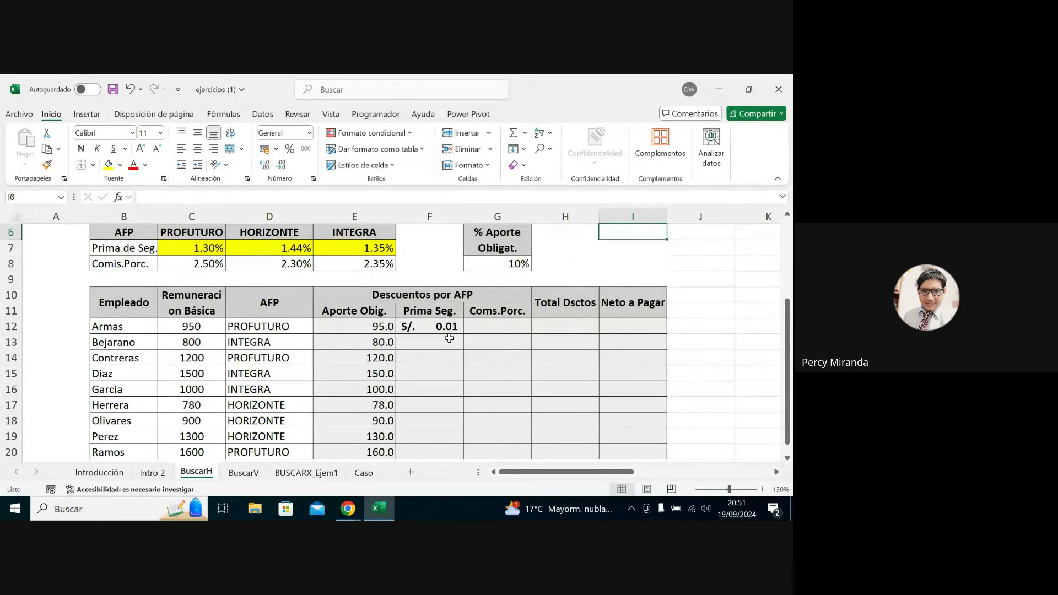
left_click(419, 327)
double_click(430, 327)
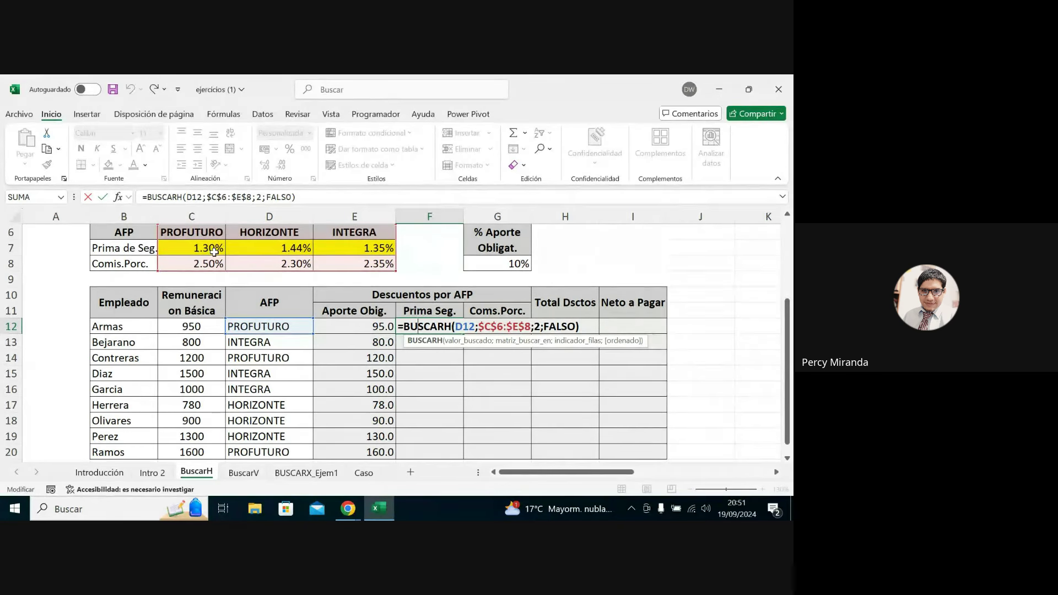
key("Return")
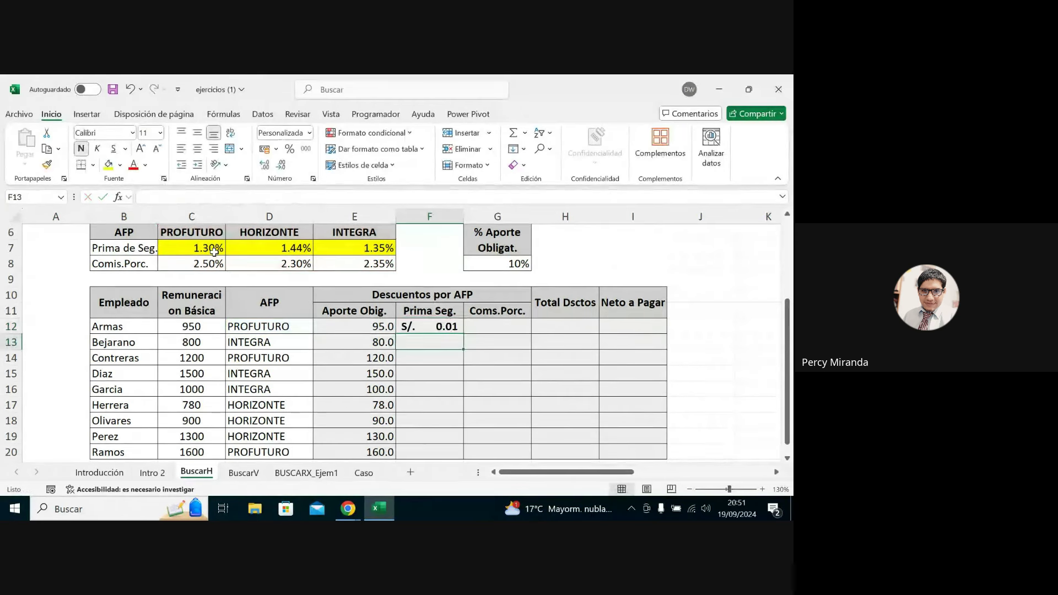
Note the side calculation 1.3/100 in cell I6, then return to the lookup result in F12.
left_click(657, 235)
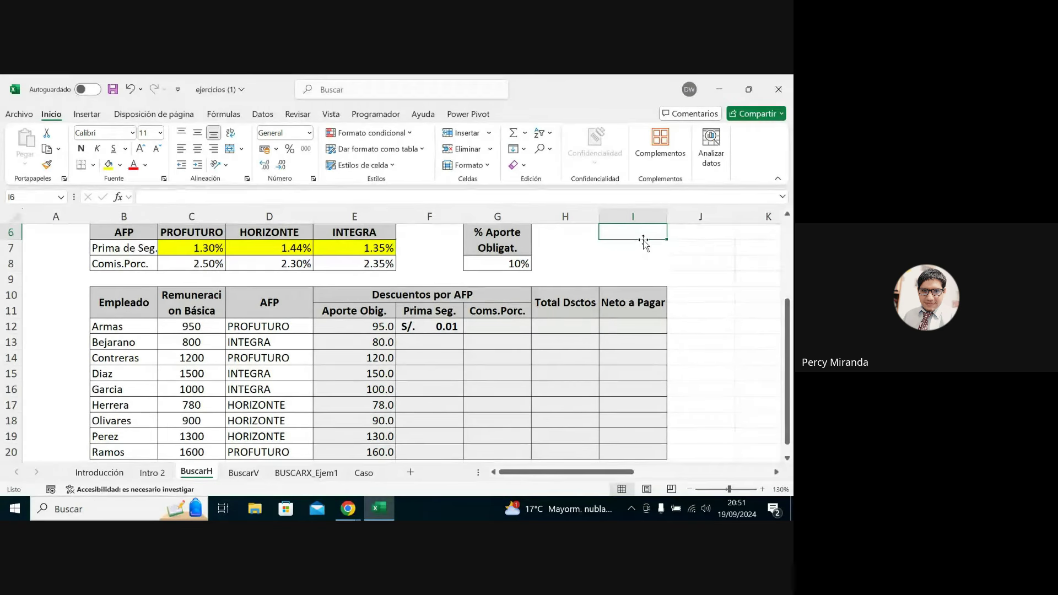
type("1.3/100")
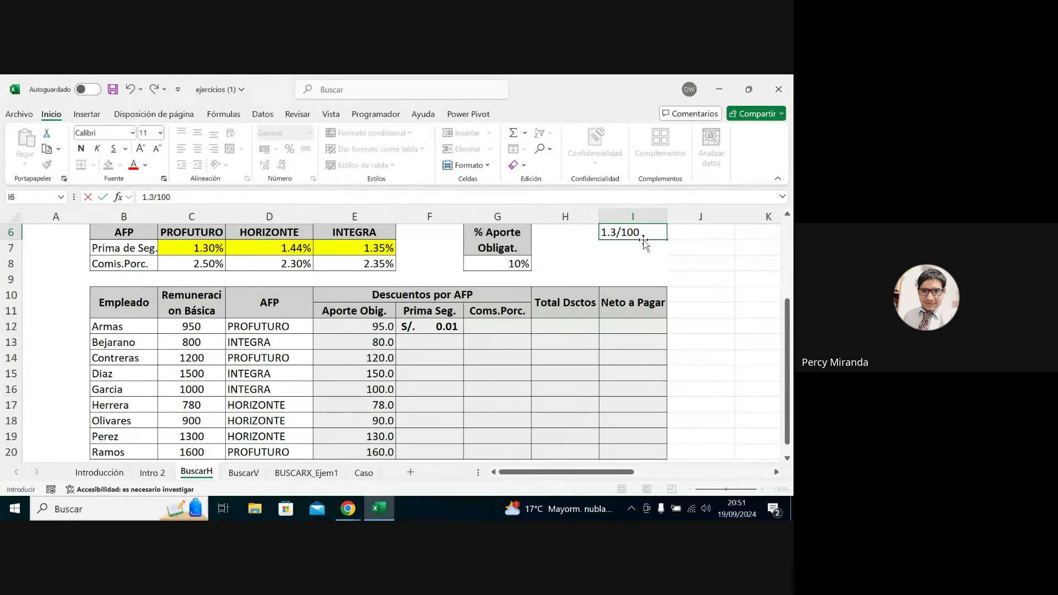
key("Return")
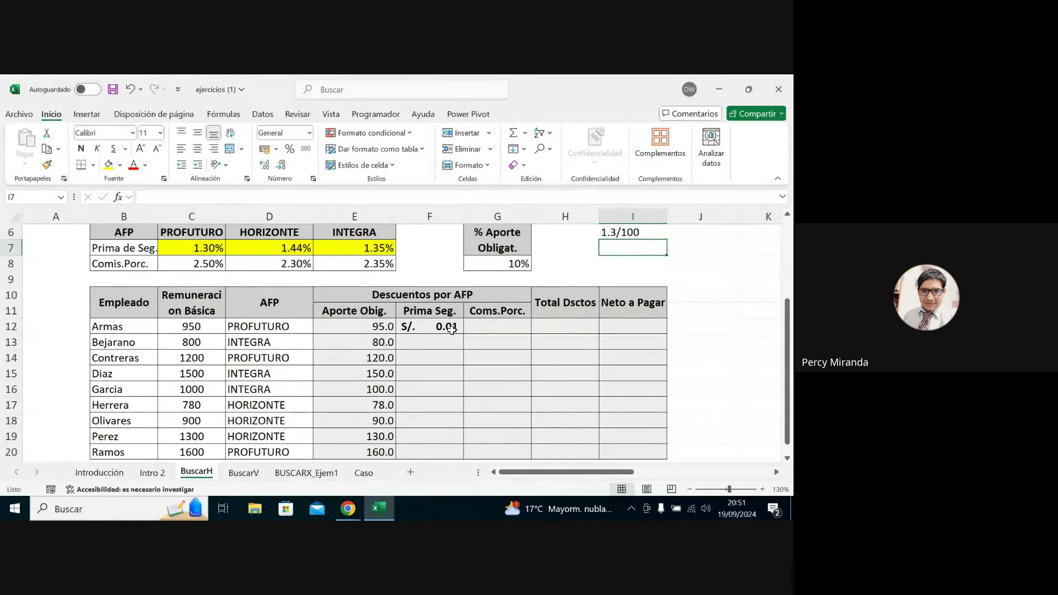
left_click(452, 329)
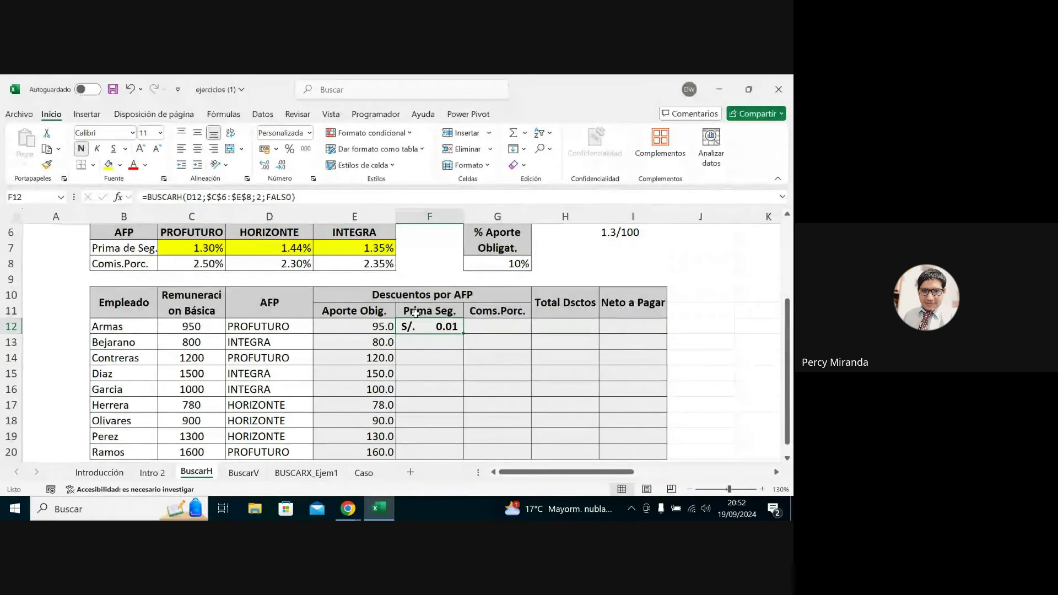
Append *C12 to F12's BUSCARH formula so Armas's Prima Seg. becomes S/. 12.35.
double_click(444, 332)
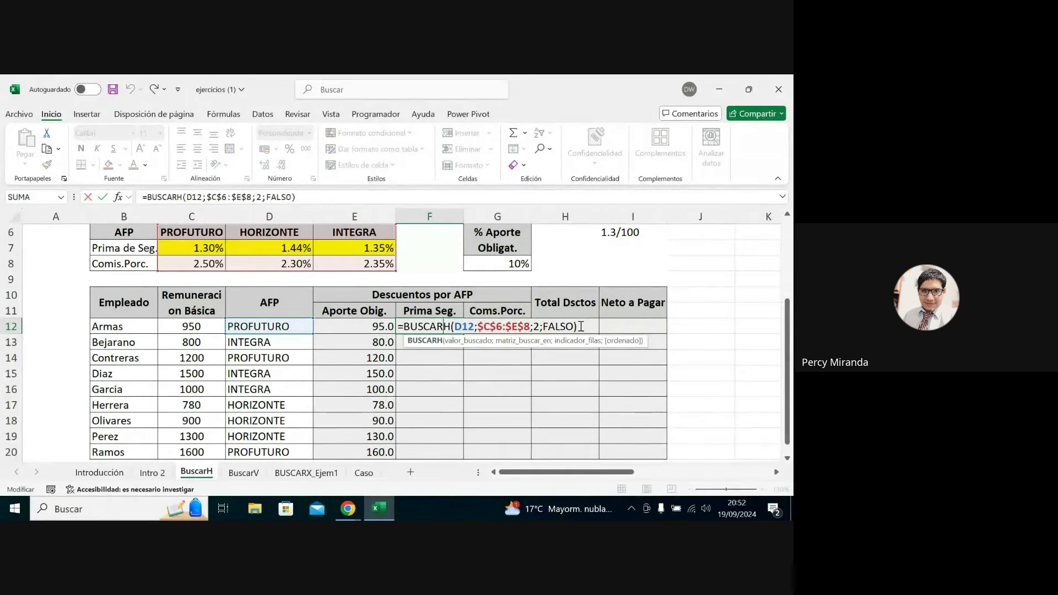
left_click_drag(577, 326, 404, 326)
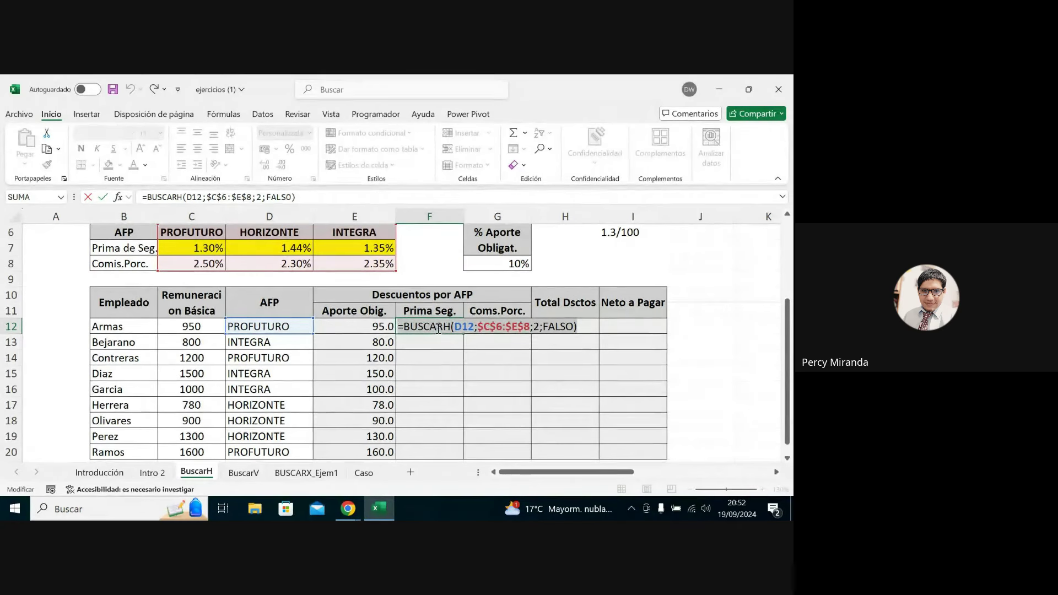
left_click(586, 326)
type("*")
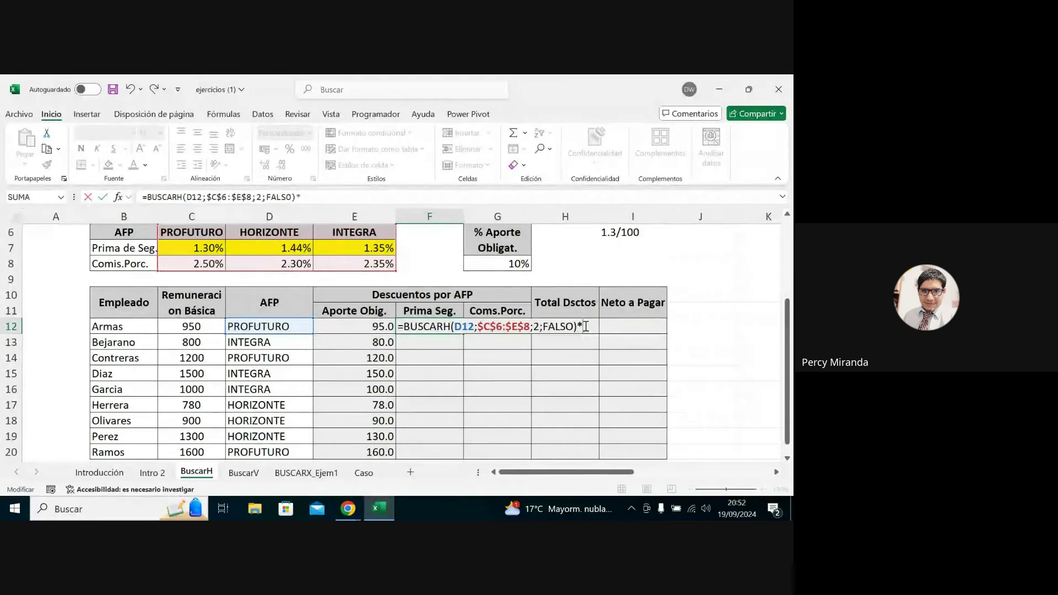
left_click(210, 329)
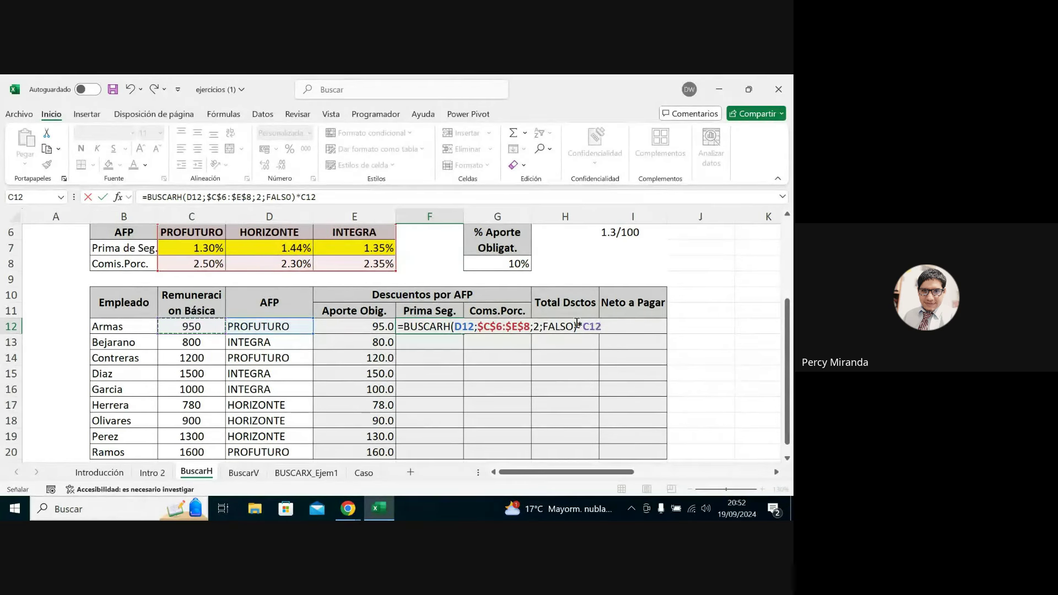
key("ctrl+Return")
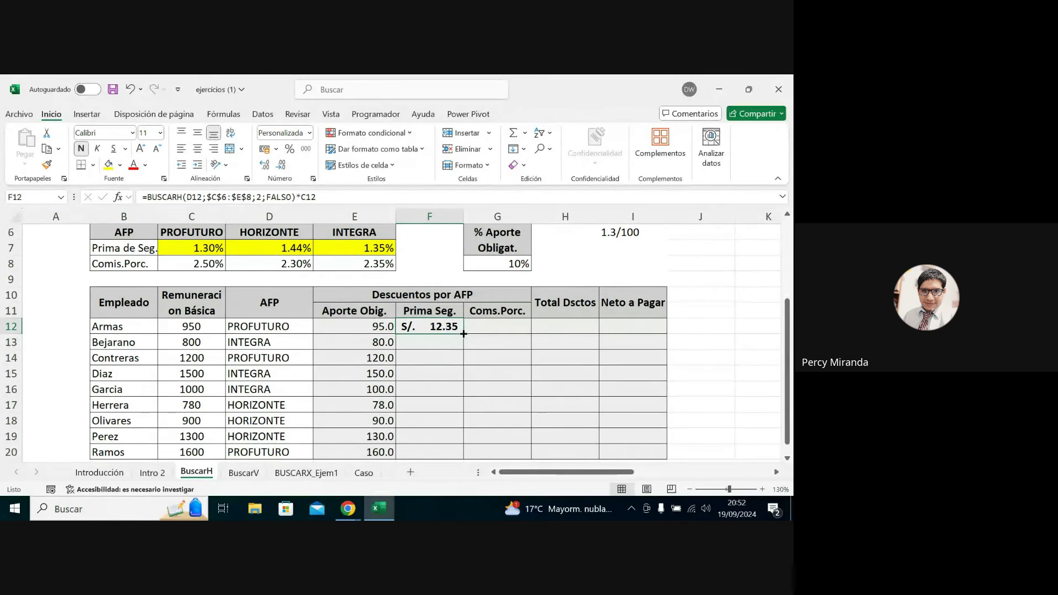
Fill the Prima Seg. formula down to row 20, check the copies in F13 and F14, and reopen F12.
left_click_drag(464, 334, 463, 457)
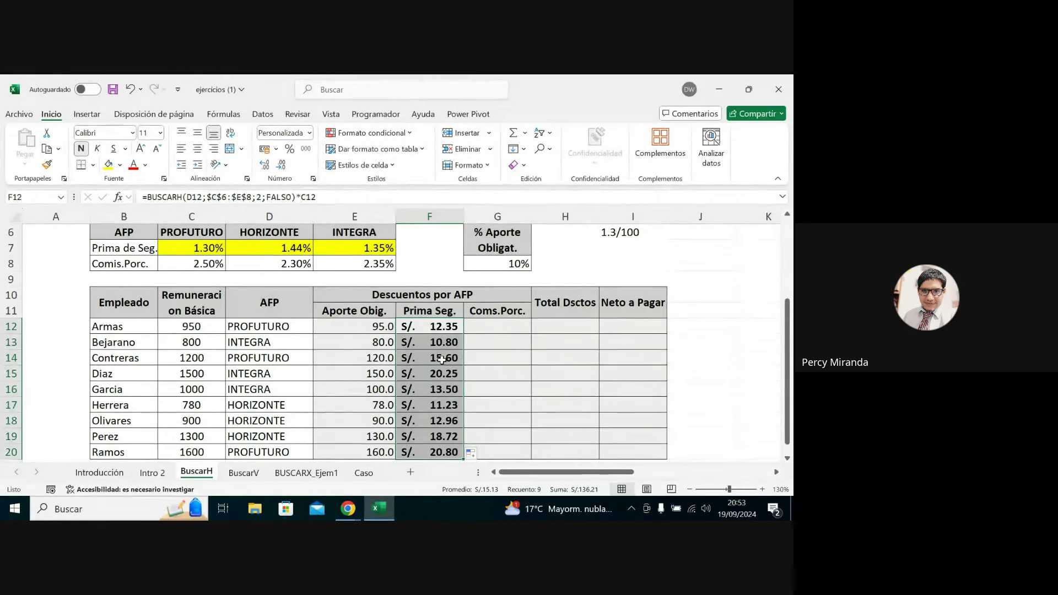
double_click(451, 361)
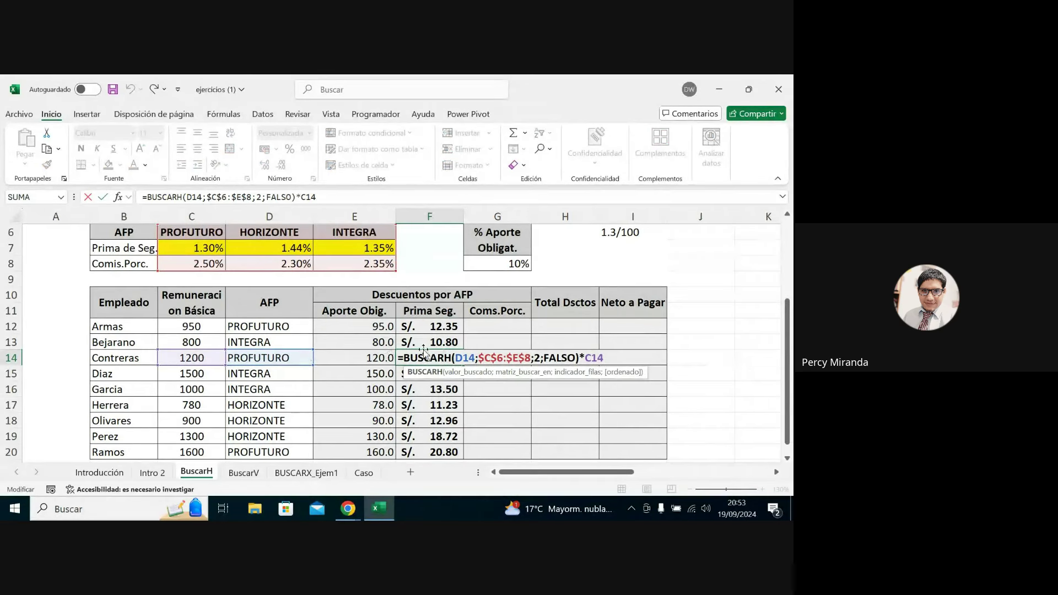
left_click(431, 346)
double_click(435, 343)
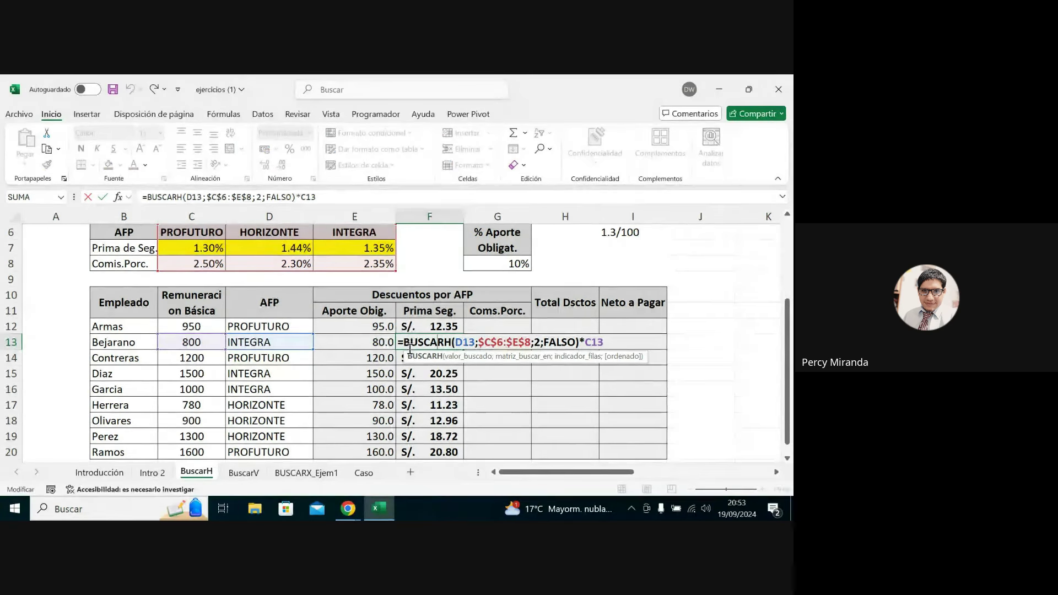
left_click_drag(406, 343, 581, 342)
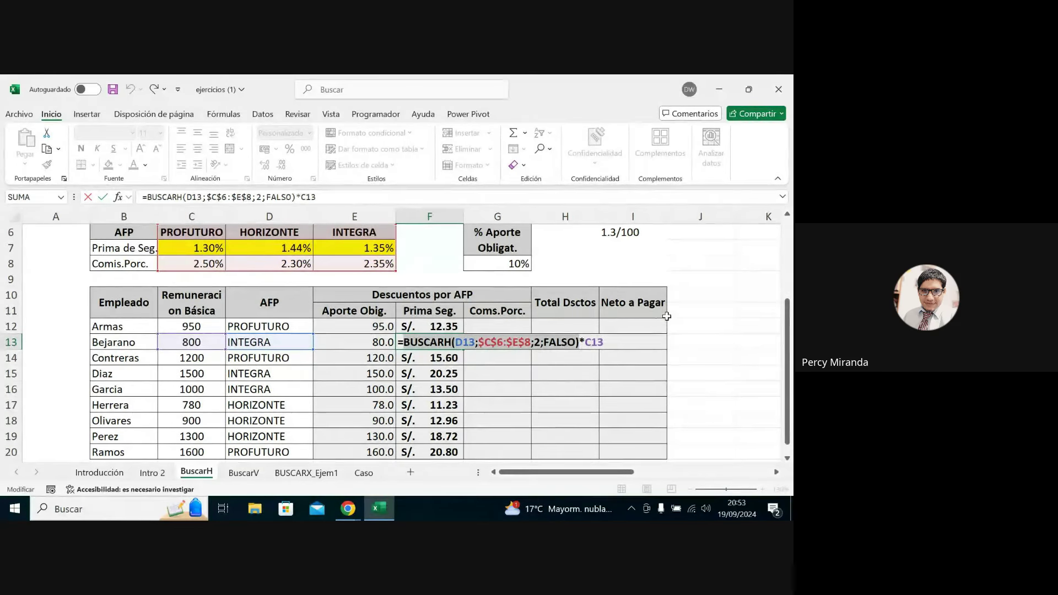
key("Return")
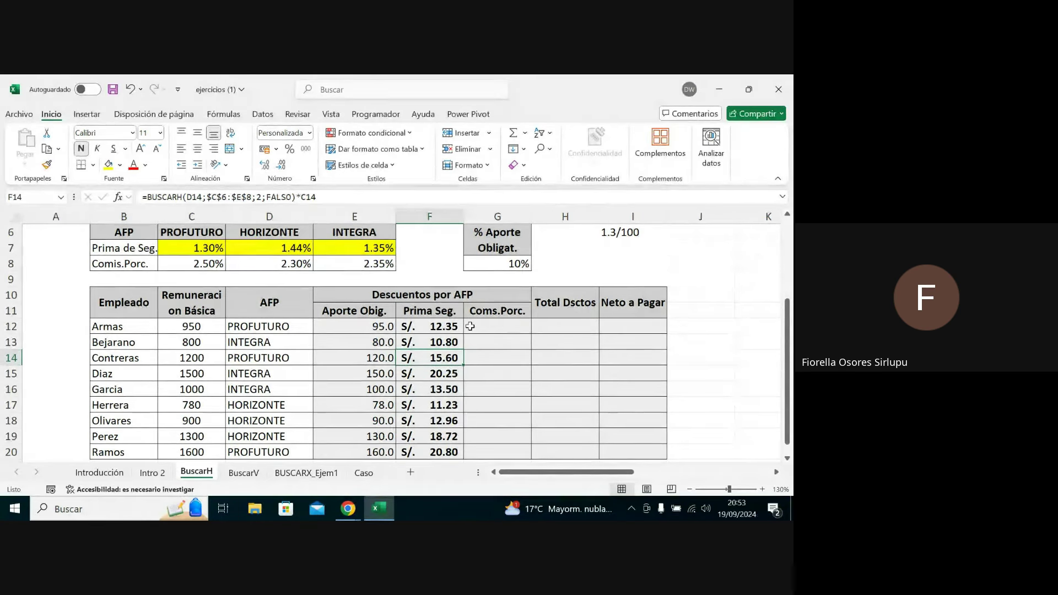
double_click(451, 327)
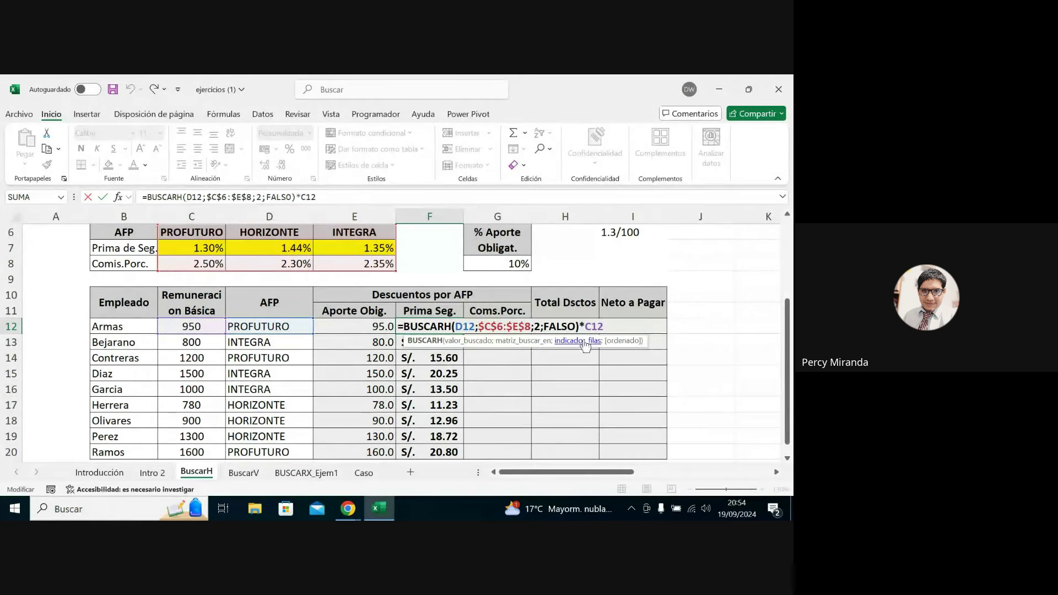
left_click_drag(580, 326, 330, 280)
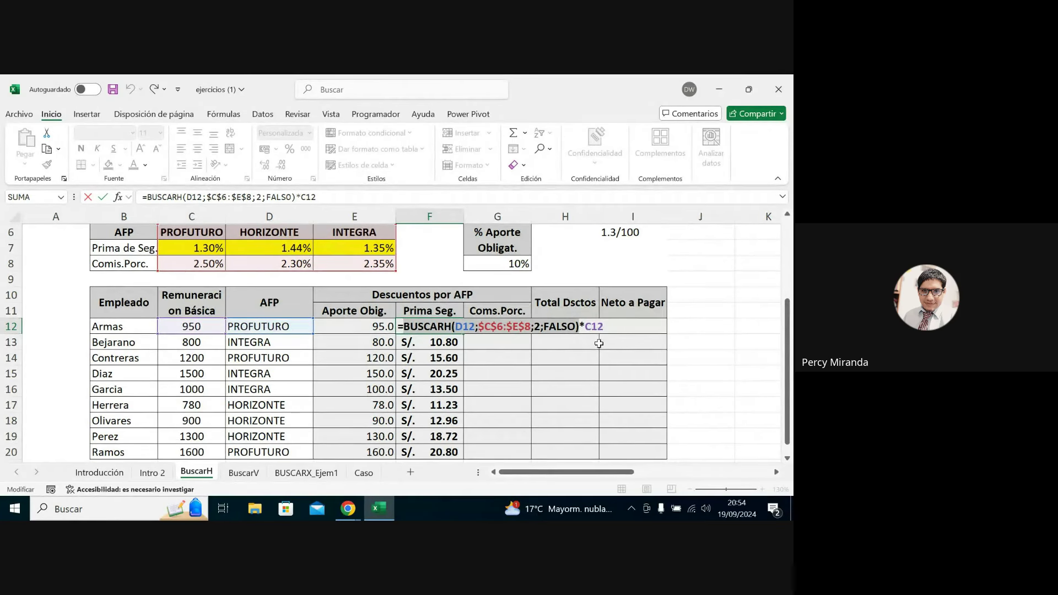
key("Return")
left_click(450, 327)
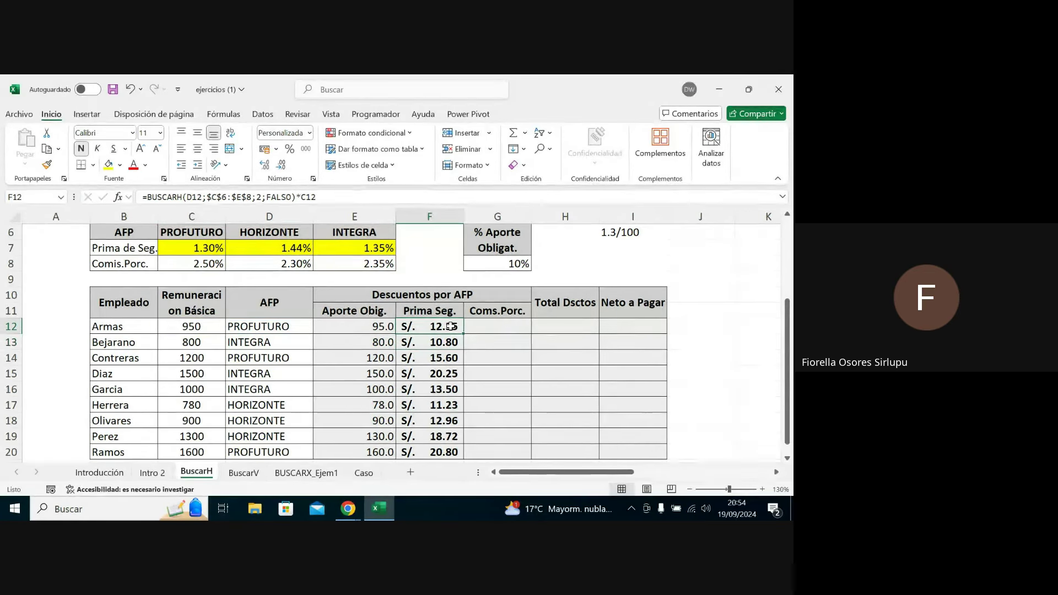
double_click(450, 327)
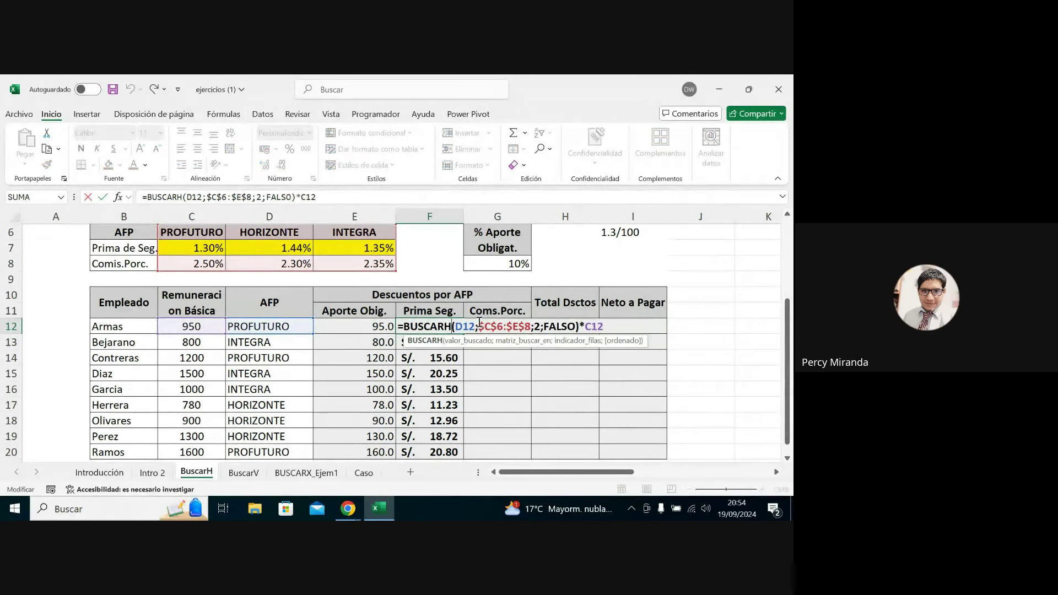
left_click_drag(479, 326, 529, 328)
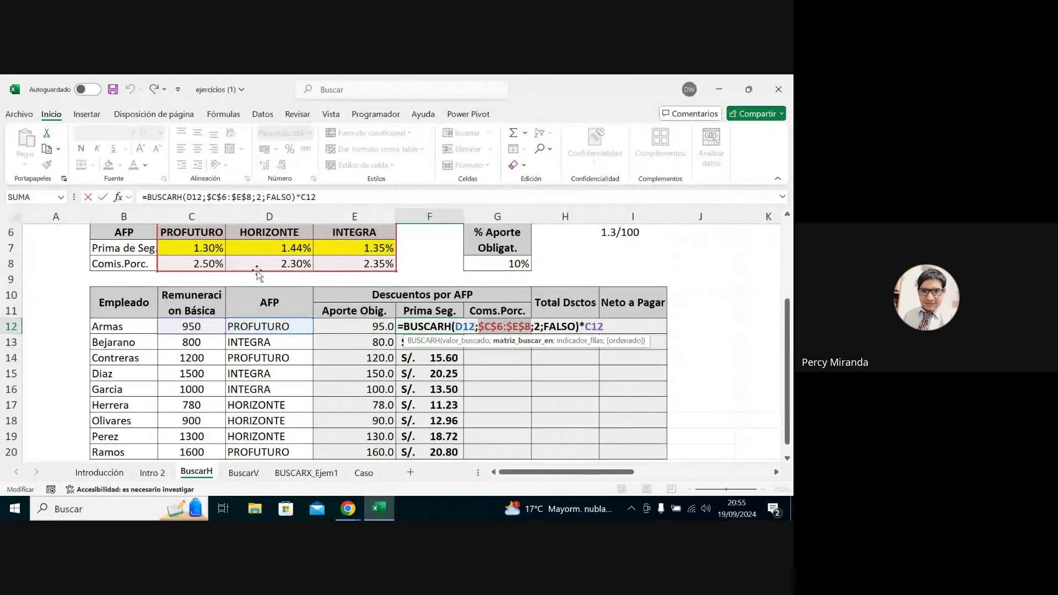
Copy the full BUSCARH formula text of F12 from the formula bar.
left_click(488, 326)
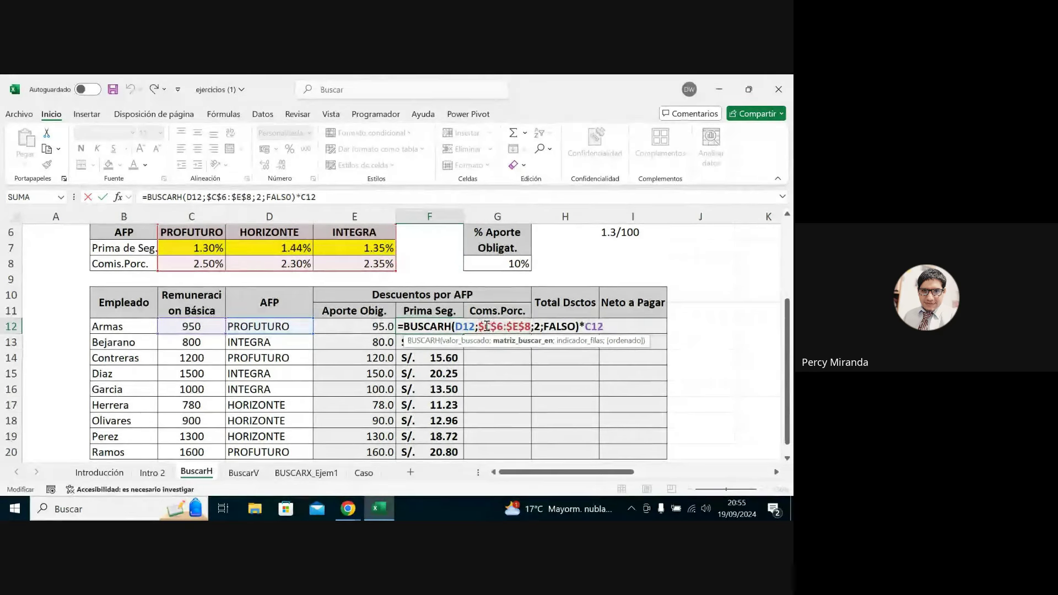
left_click(486, 326)
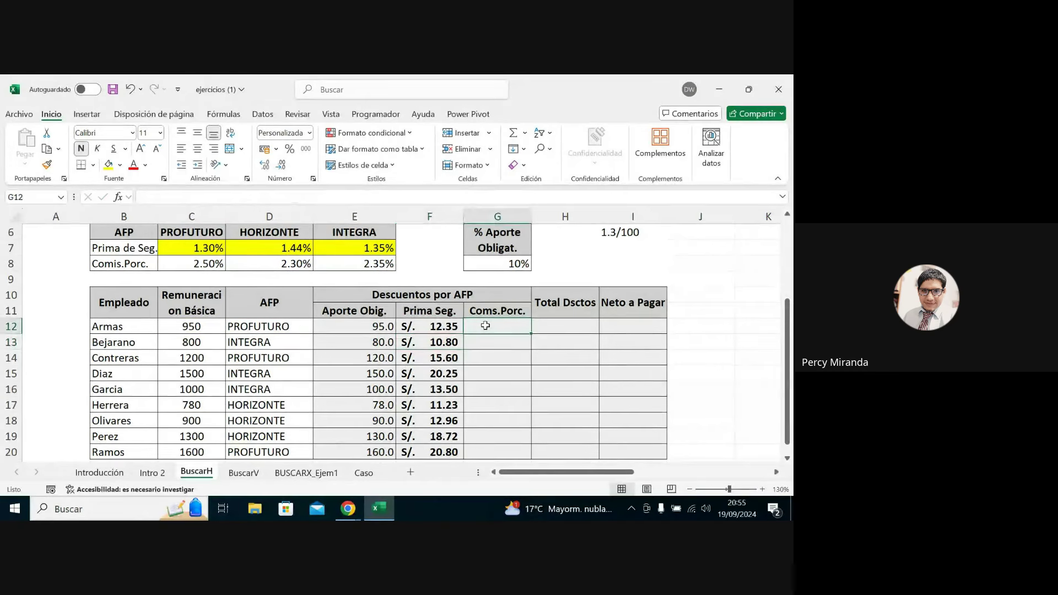
left_click(439, 328)
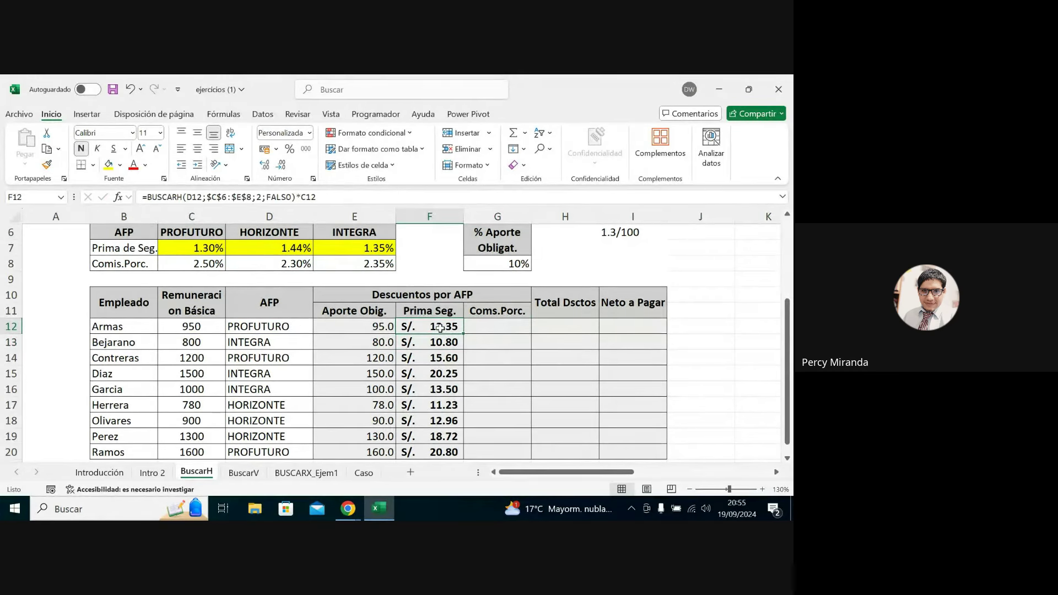
left_click_drag(317, 197, 127, 200)
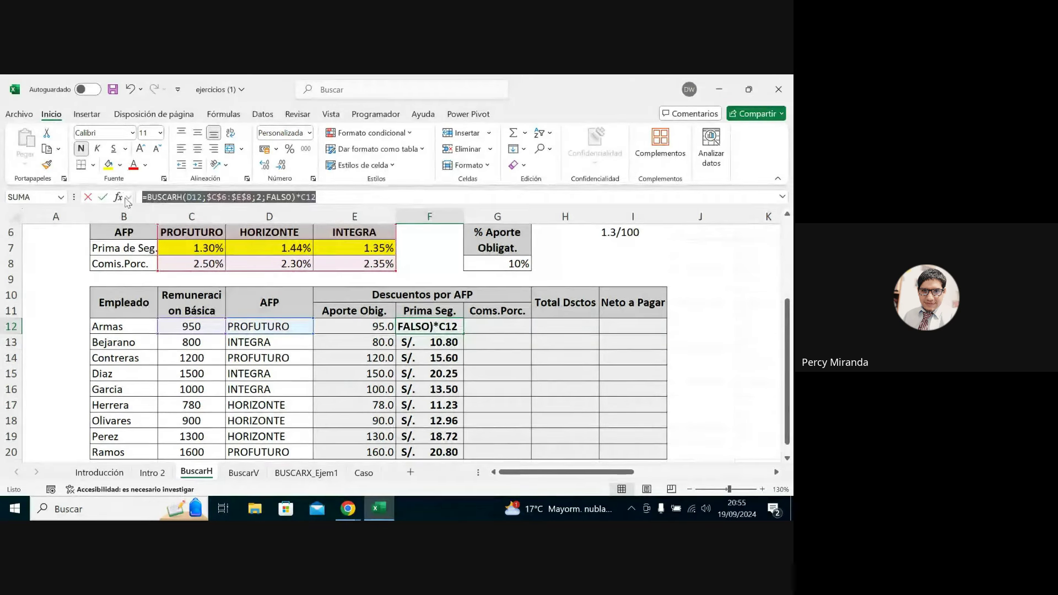
right_click(178, 197)
left_click(195, 226)
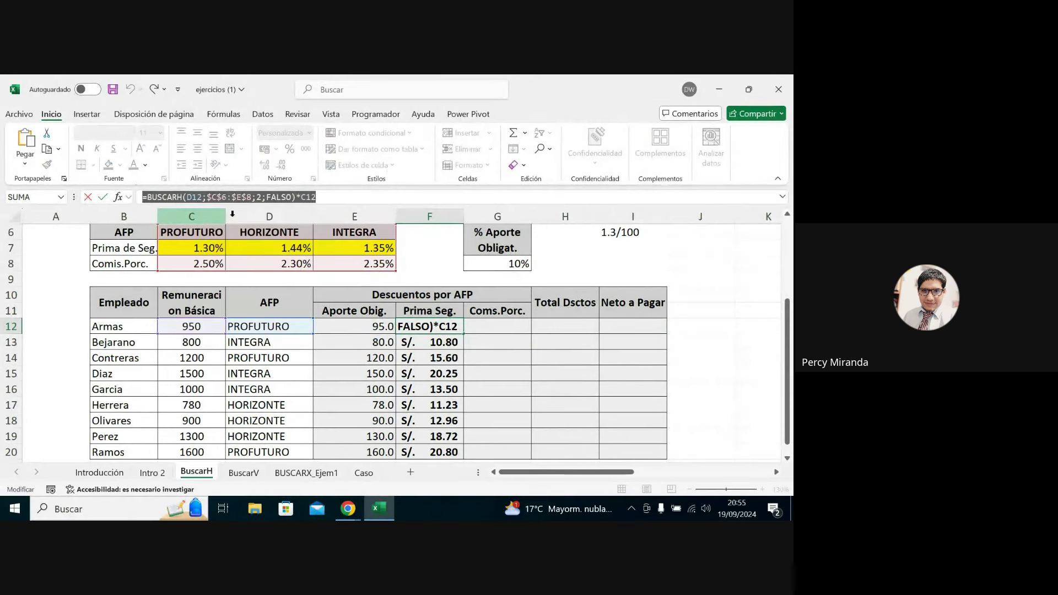
Paste the formula into G12 and change its row index from 2 to 3.
left_click(494, 325)
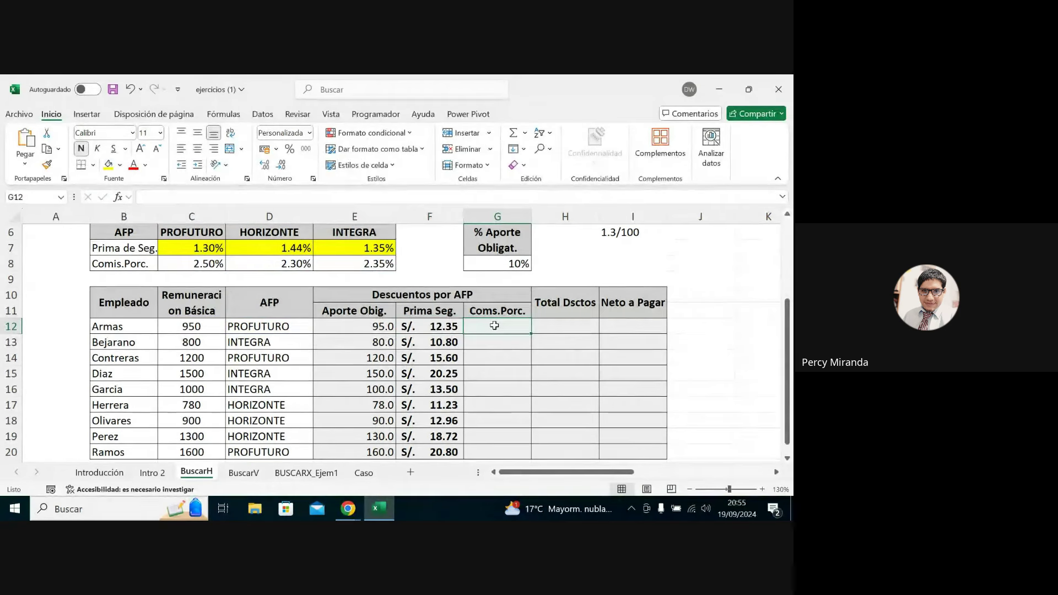
key("ctrl+v")
double_click(495, 326)
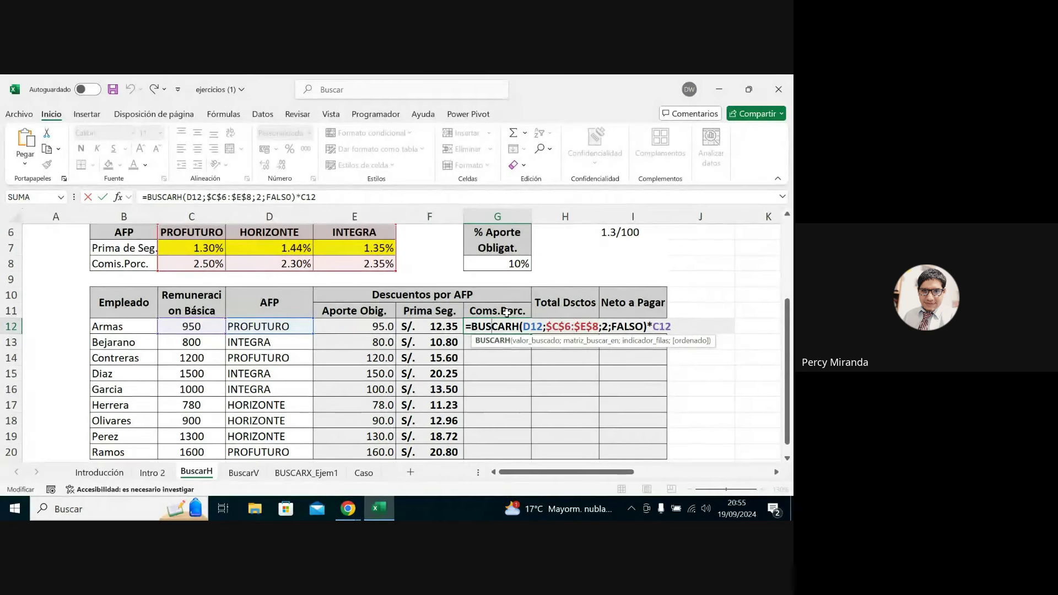
left_click(607, 327)
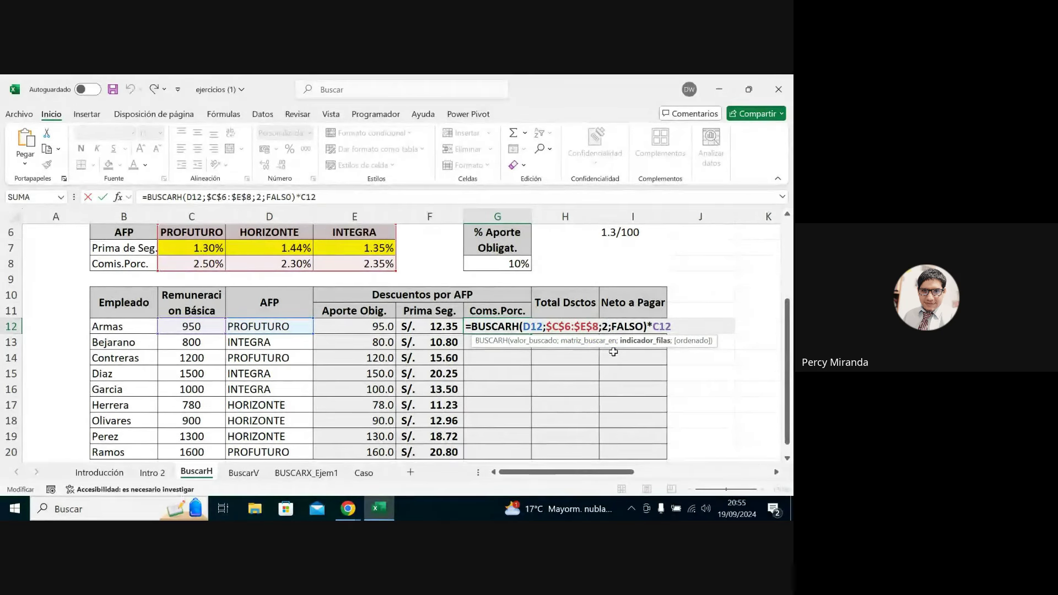
key("BackSpace")
type("3")
key("Return")
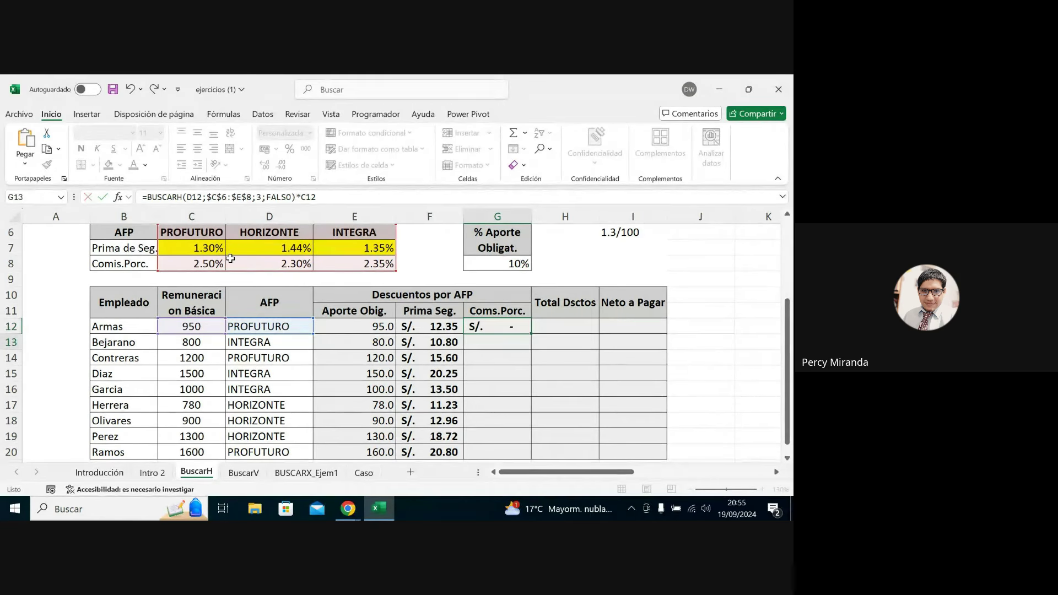
left_click(516, 328)
Delete the S/. 23.75 commission formula from G12, leaving Armas's Coms.Porc. blank.
double_click(513, 328)
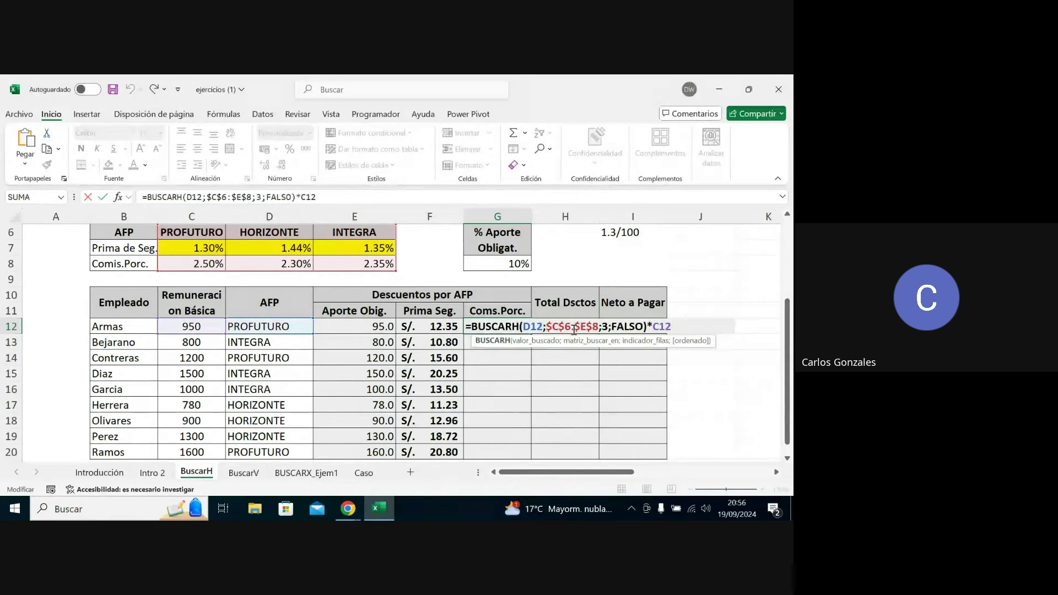
key("Return")
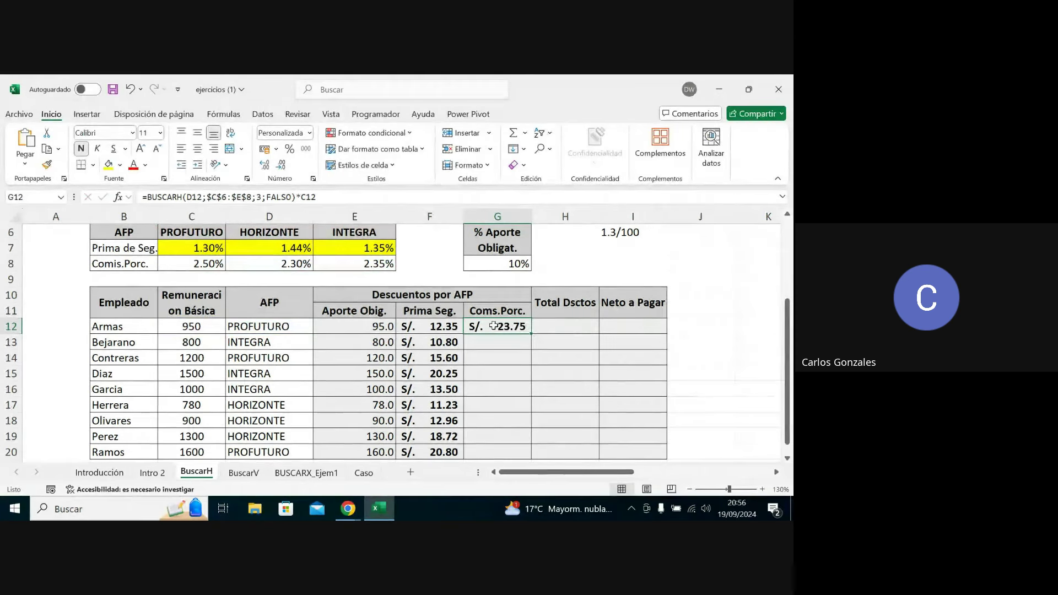
left_click(434, 326)
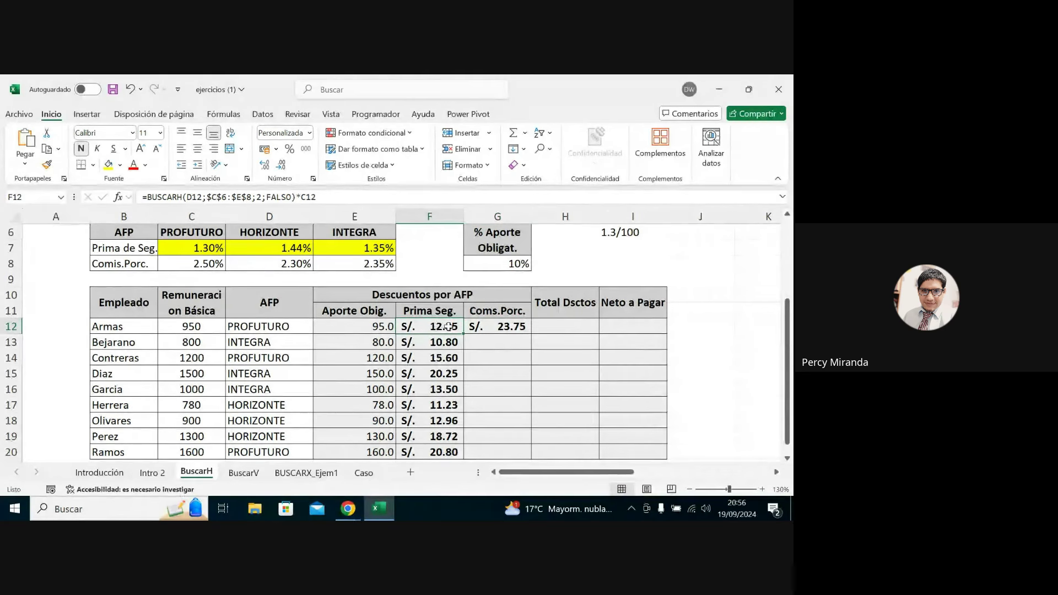
left_click(494, 329)
key("Delete")
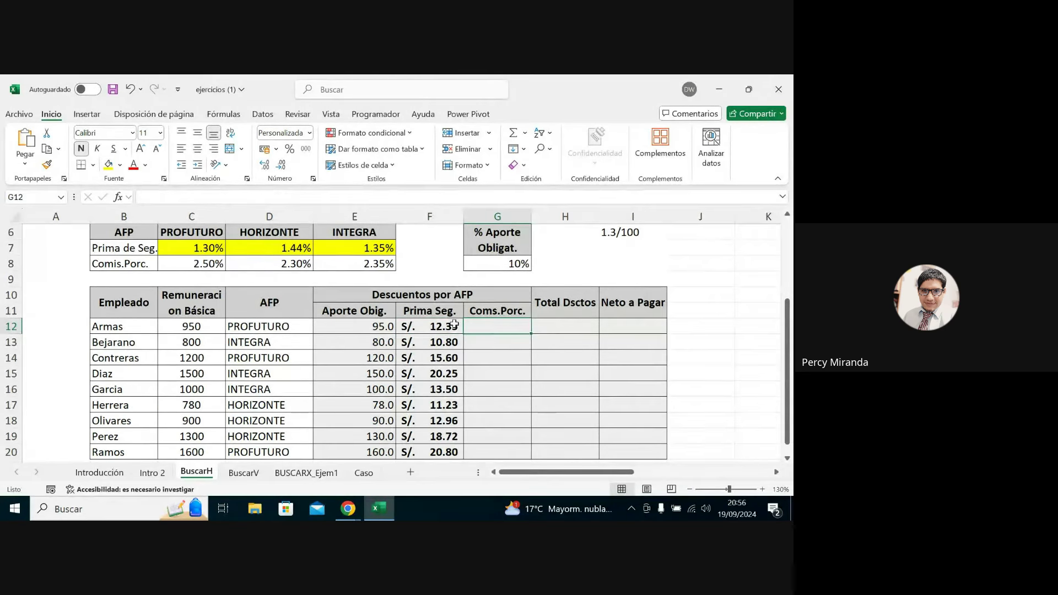
left_click(439, 326)
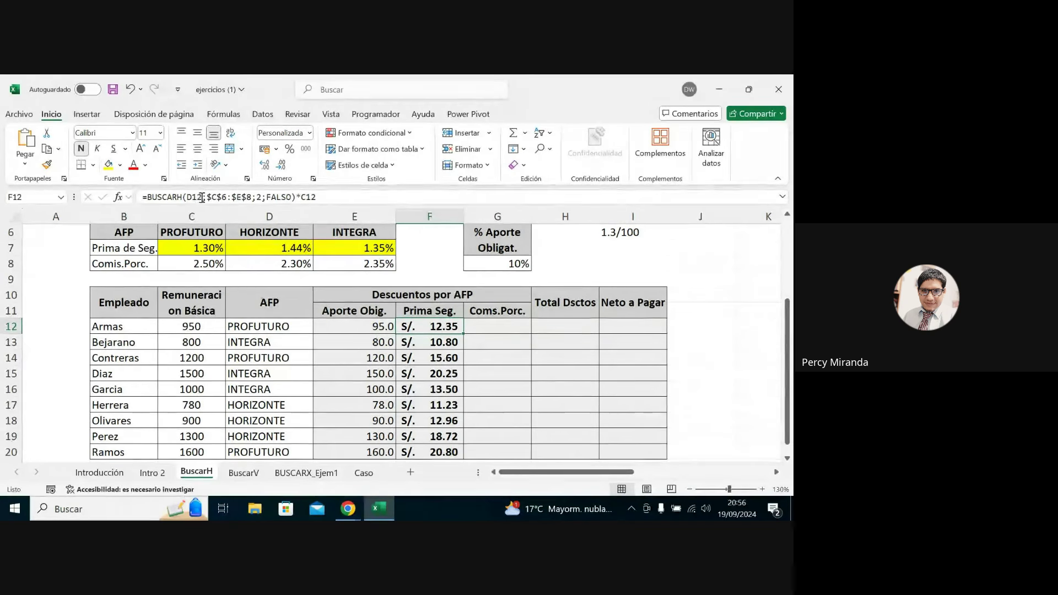
Copy F12's BUSCARH formula from the formula bar and paste it into G12.
left_click(321, 197)
left_click_drag(322, 197, 143, 198)
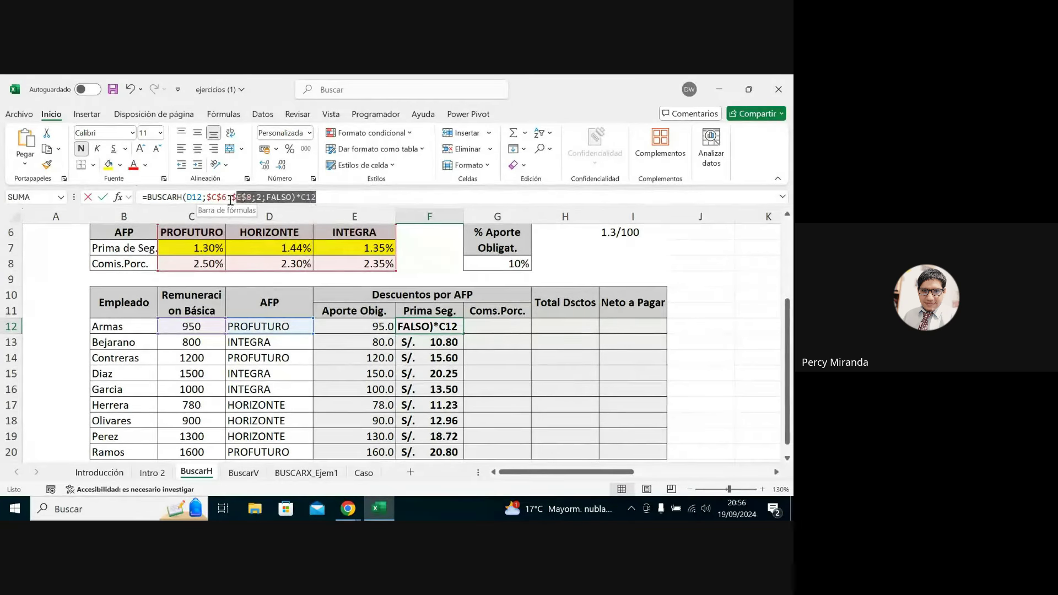
right_click(200, 202)
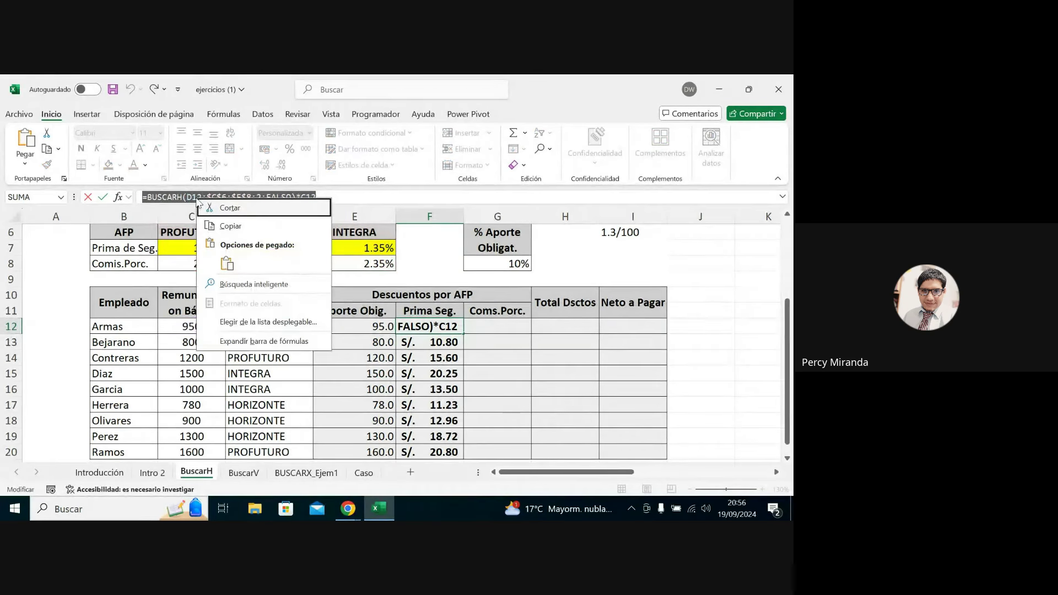
left_click(231, 226)
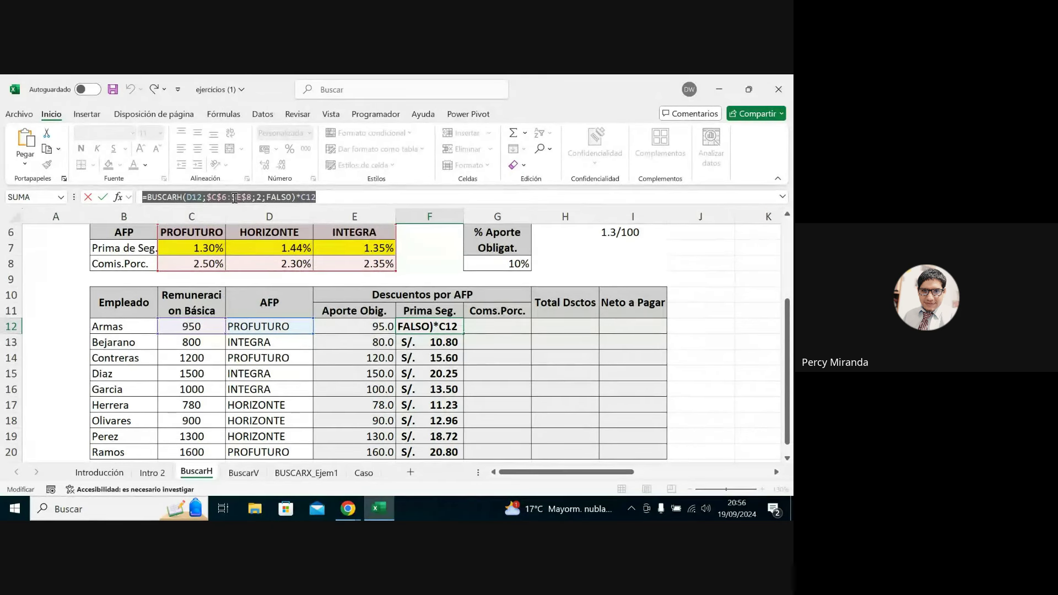
key("Escape")
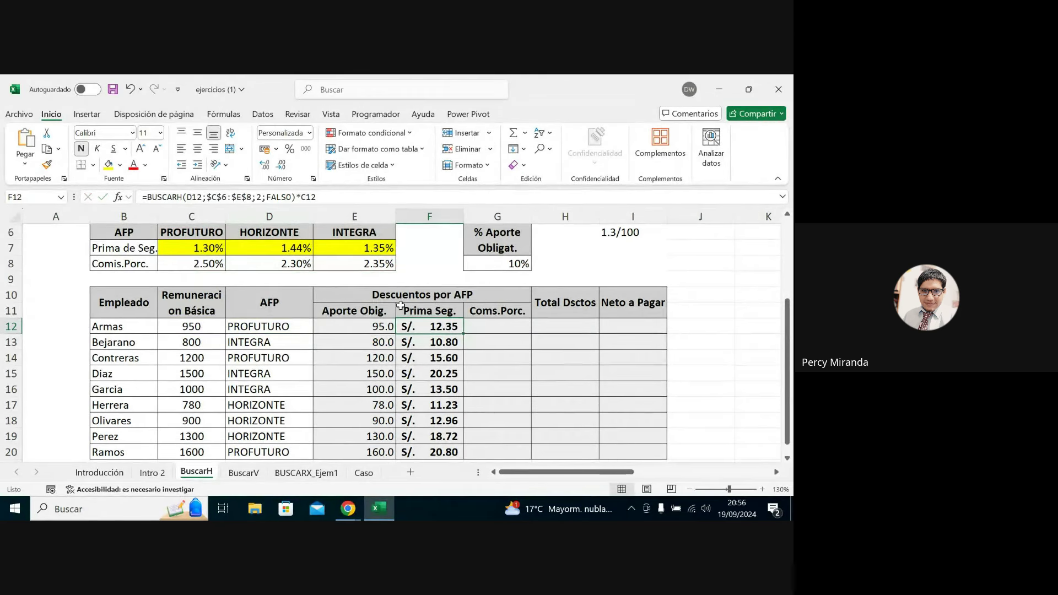
left_click(499, 327)
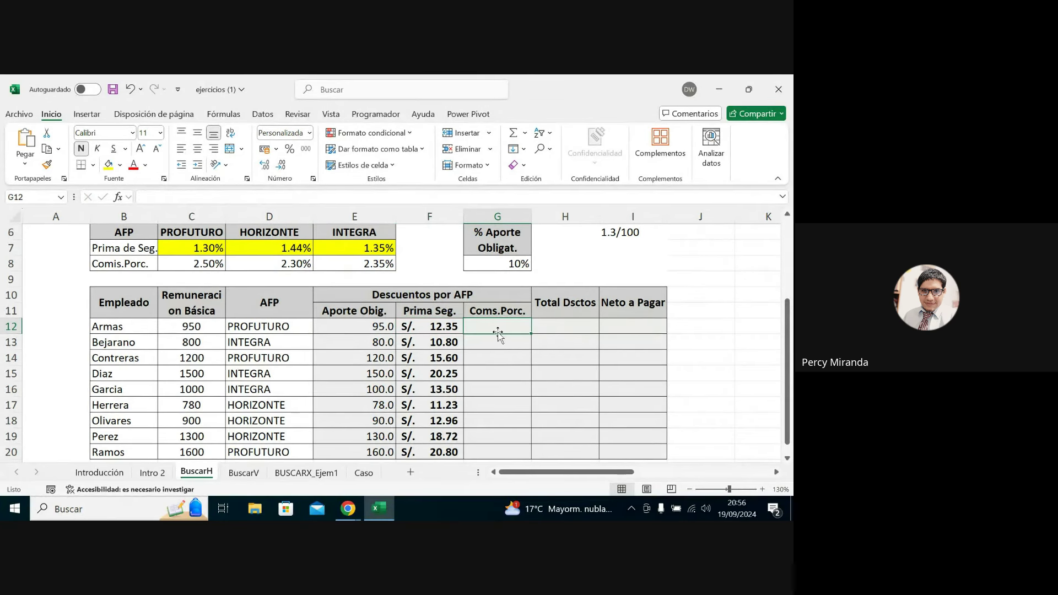
left_click(150, 198)
right_click(150, 198)
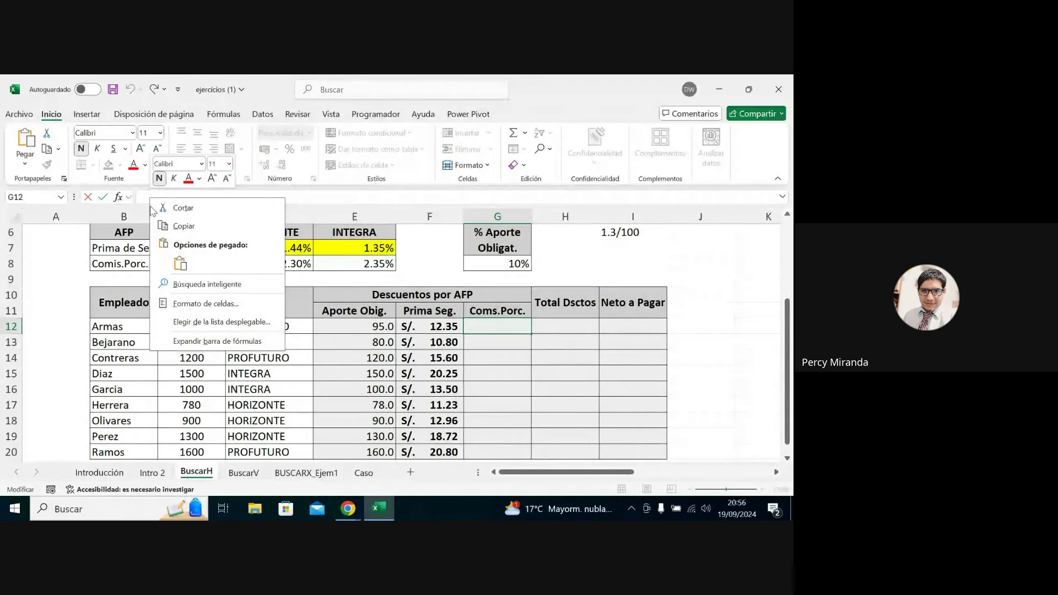
left_click(191, 270)
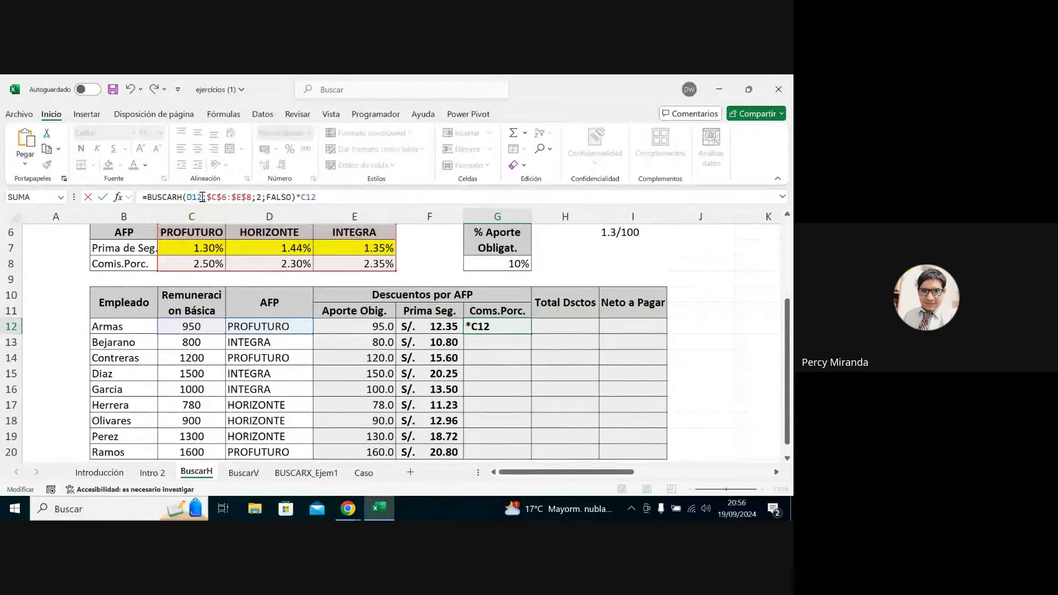
key("ctrl+Return")
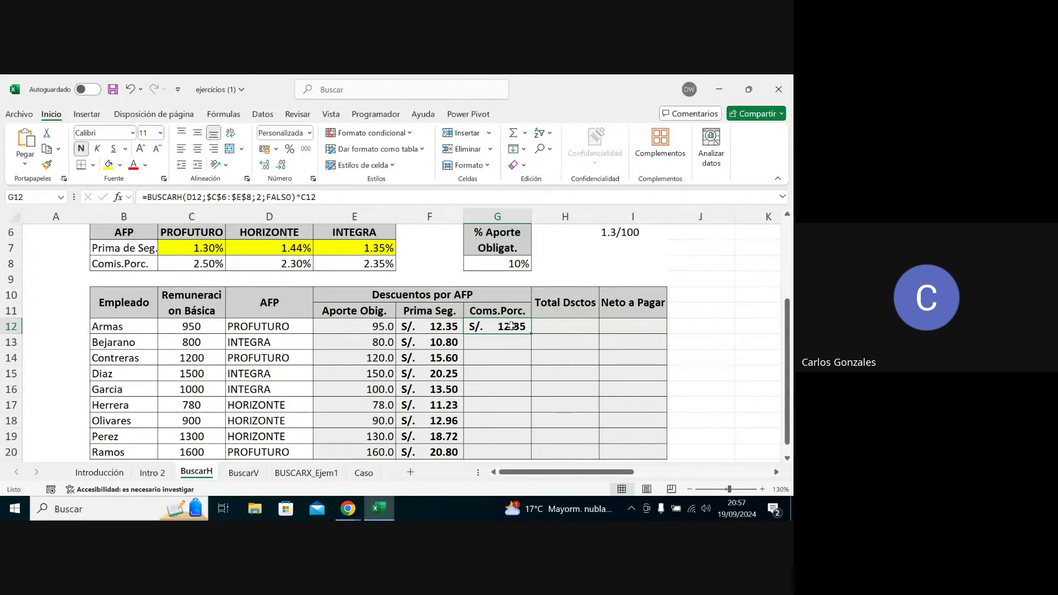
Change G12's row index from 2 to 3 so Coms.Porc. shows S/. 23.75.
double_click(512, 326)
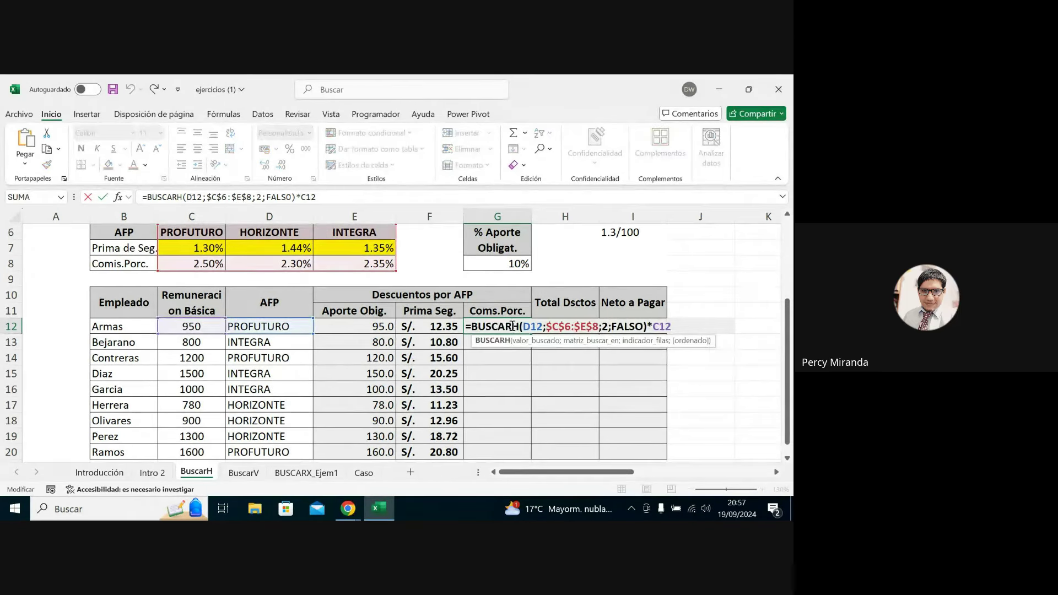
left_click(621, 342)
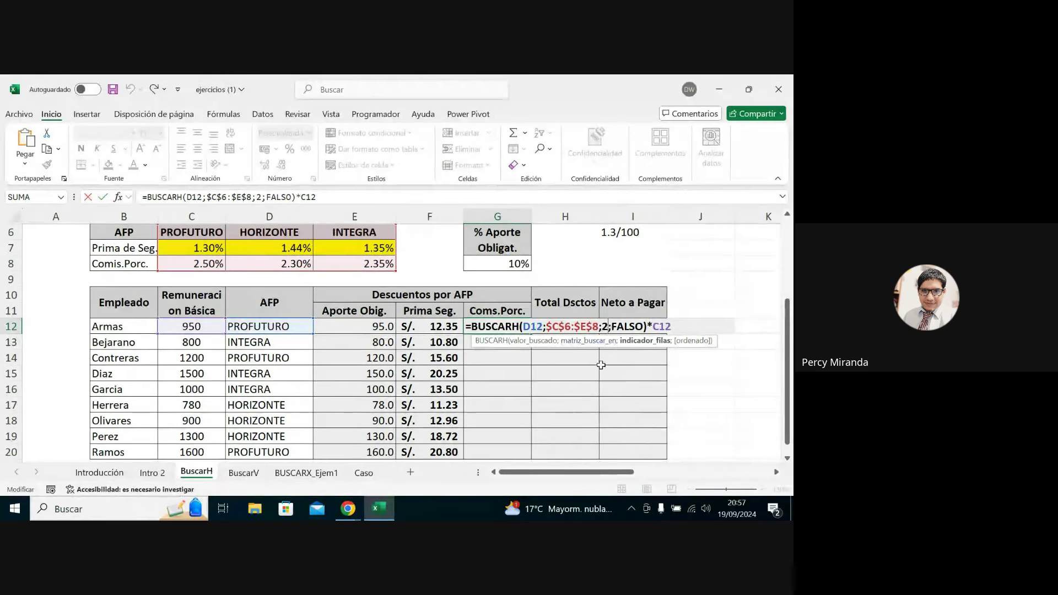
key("Delete")
type("3")
key("Return")
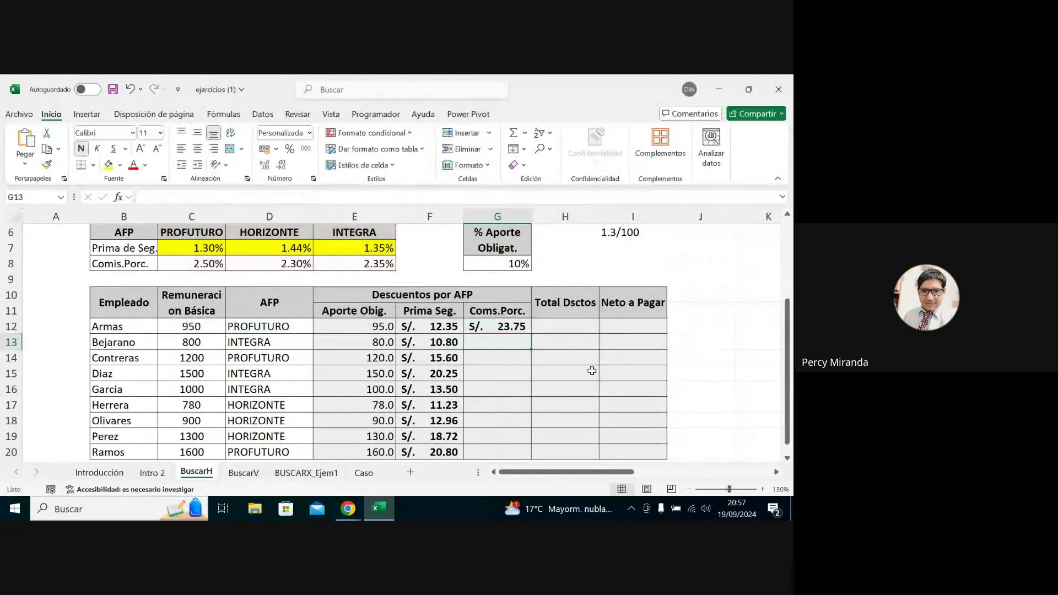
left_click(493, 327)
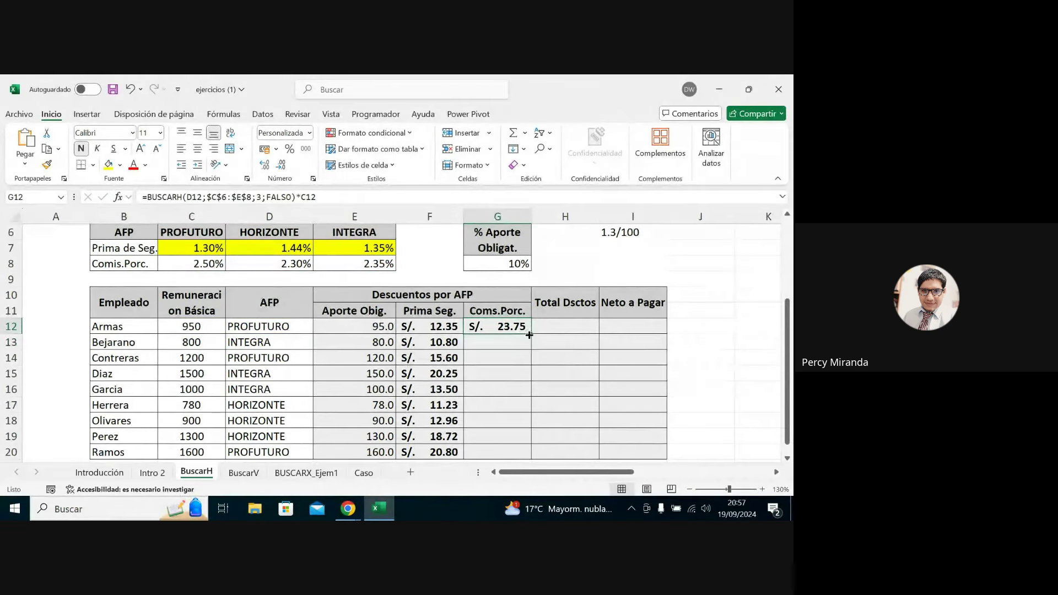
Fill the Coms.Porc. commission formula down to every employee.
double_click(531, 334)
scroll(527, 334, "down", 1)
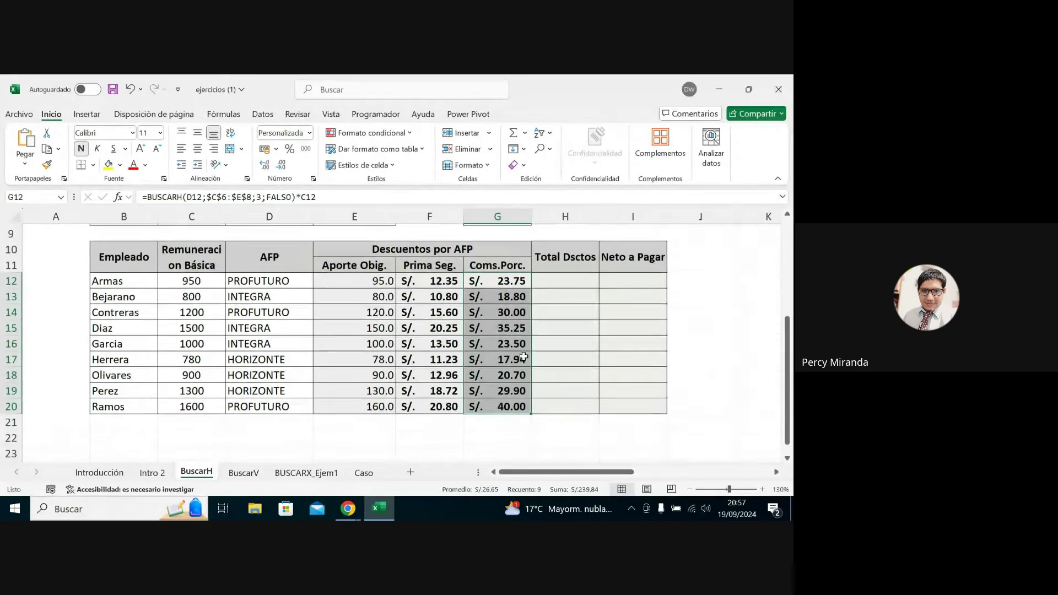
scroll(524, 335, "up", 1)
Enter =SUMA(E12:G12) in H12 and fill Total Dsctos down to H20.
left_click(561, 326)
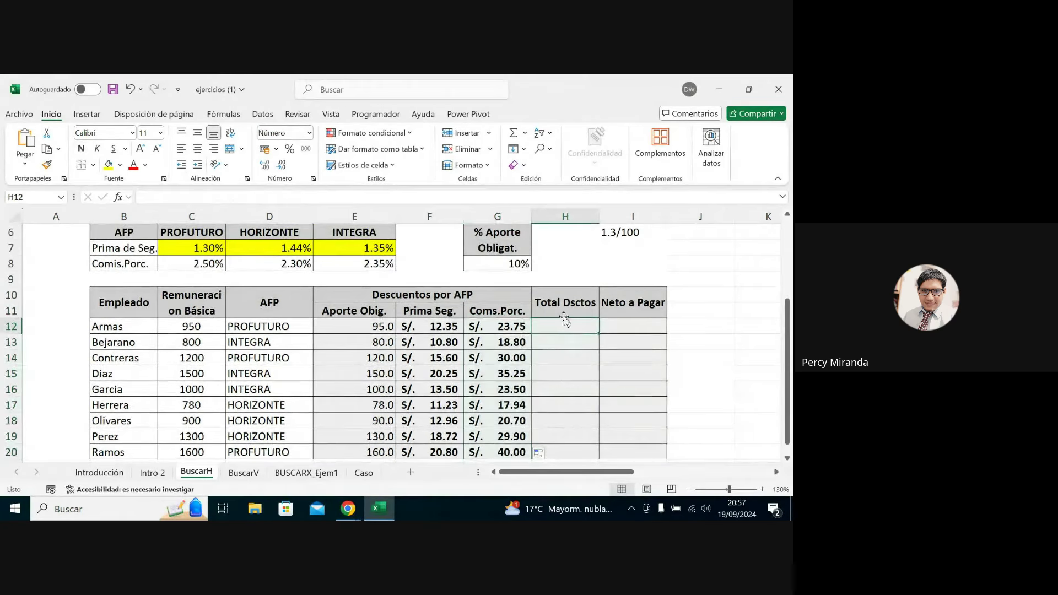
type("=")
type("suma(")
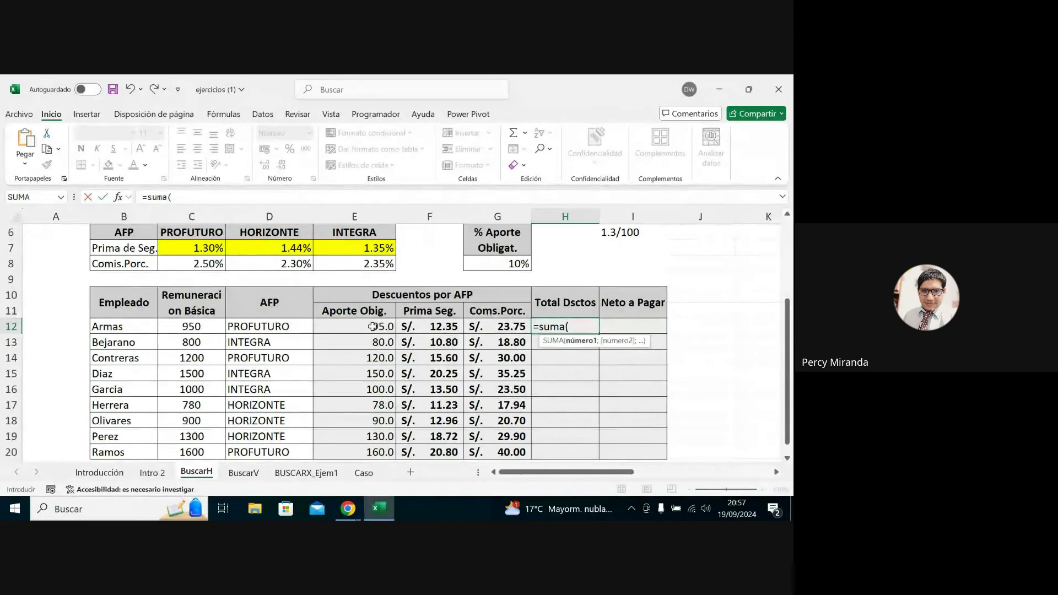
left_click_drag(379, 330, 497, 328)
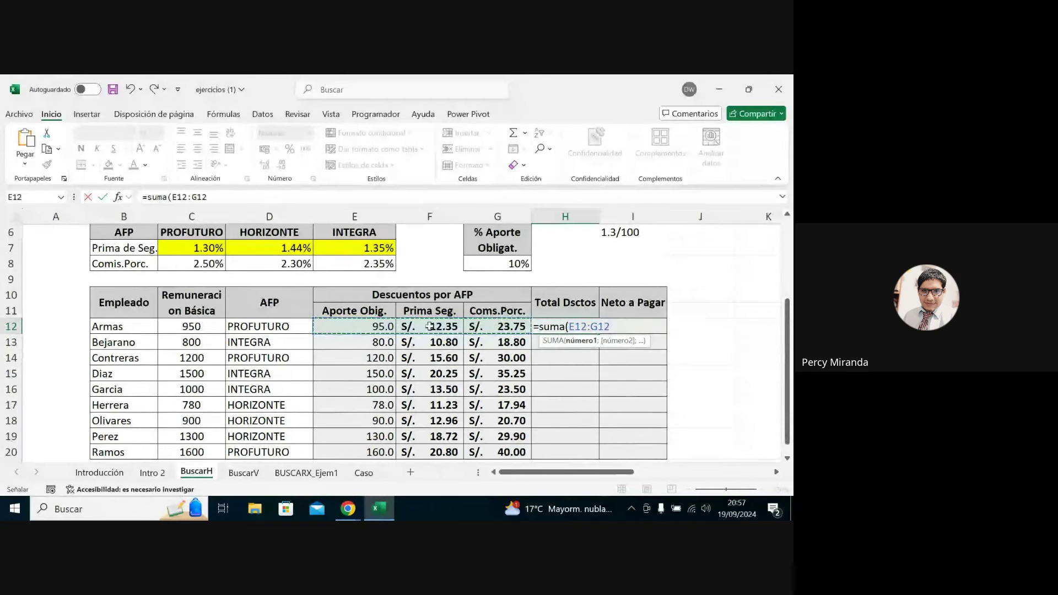
type(")")
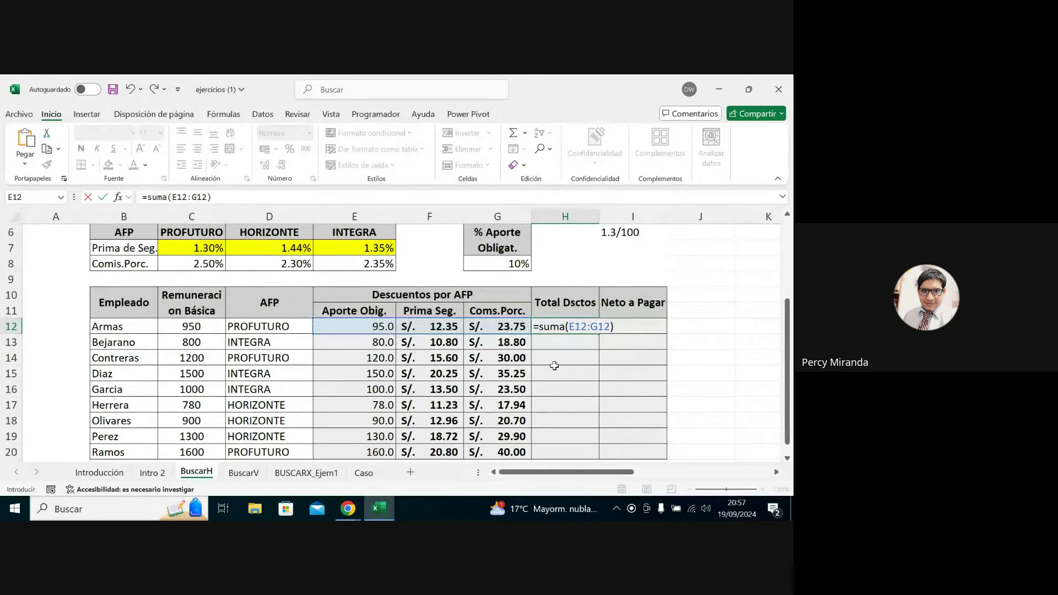
key("Return")
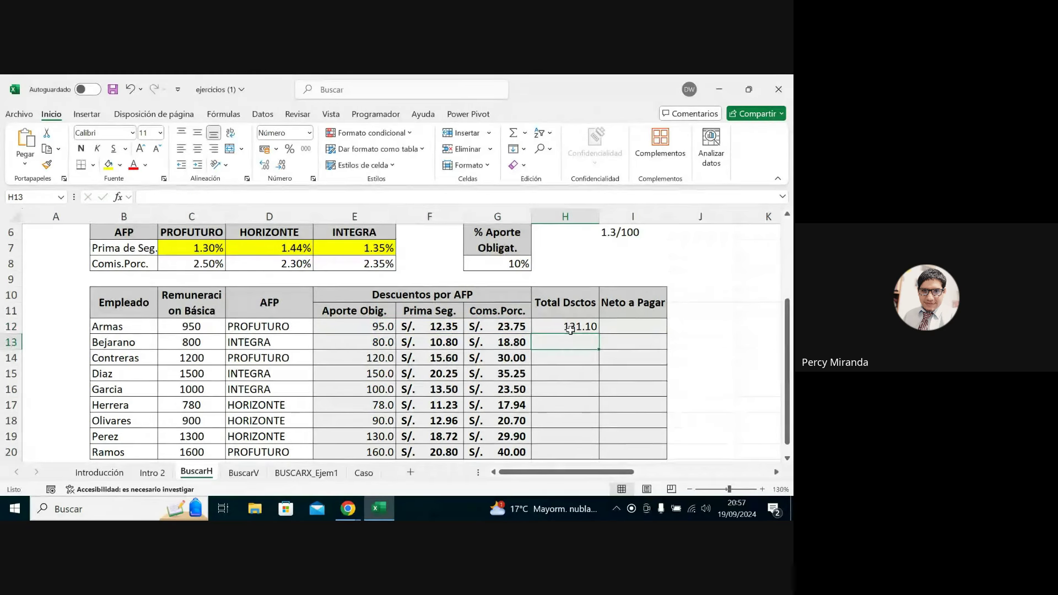
left_click(568, 327)
double_click(566, 327)
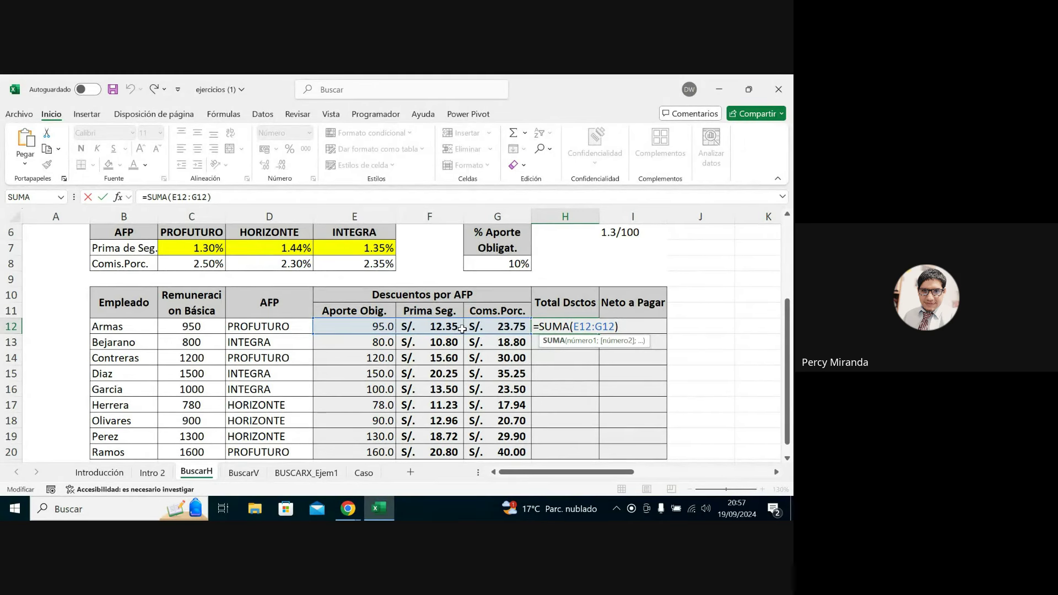
key("Return")
left_click(570, 326)
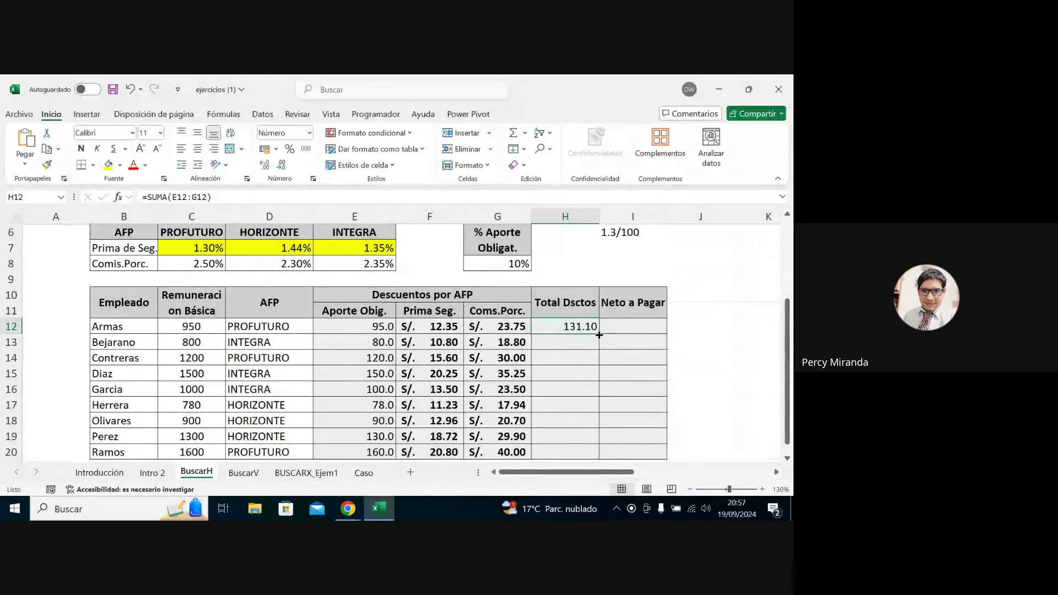
left_click_drag(599, 333, 597, 453)
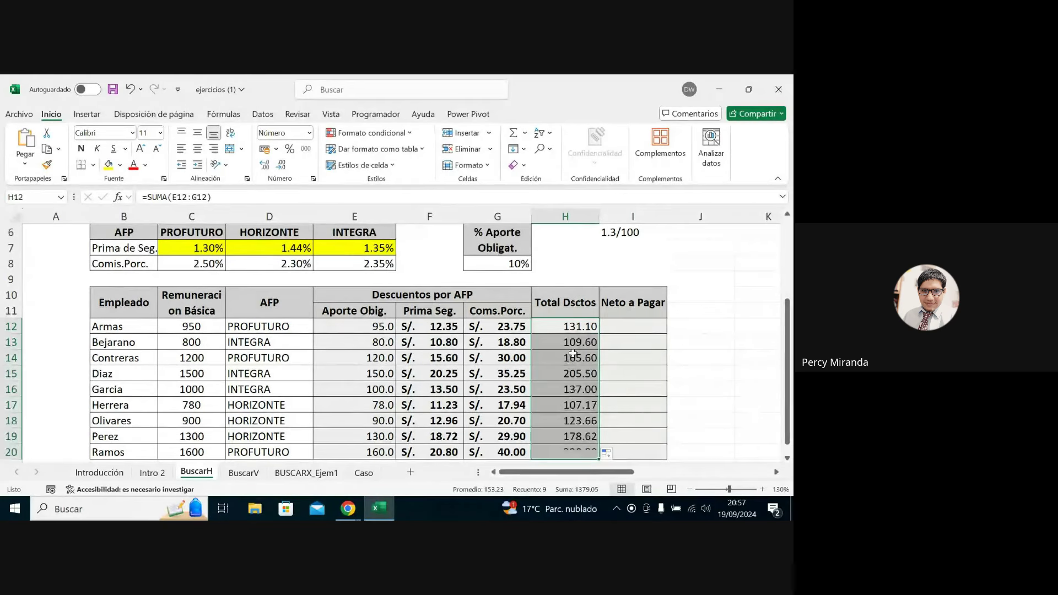
left_click(629, 326)
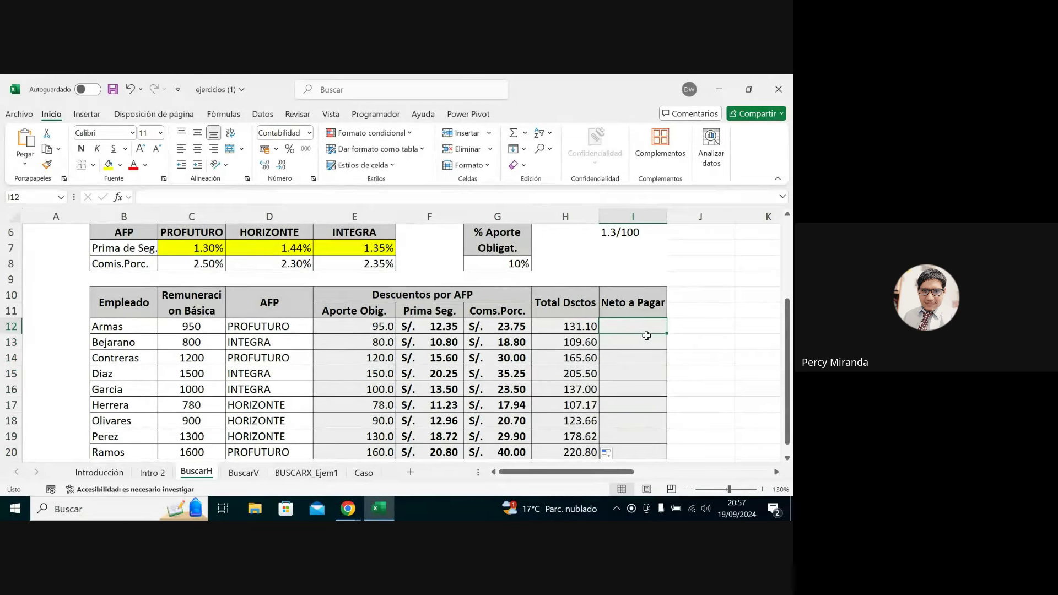
Enter =C12-H12 in I12, fill Neto a Pagar down to I20, then switch to the Meet call.
type("=")
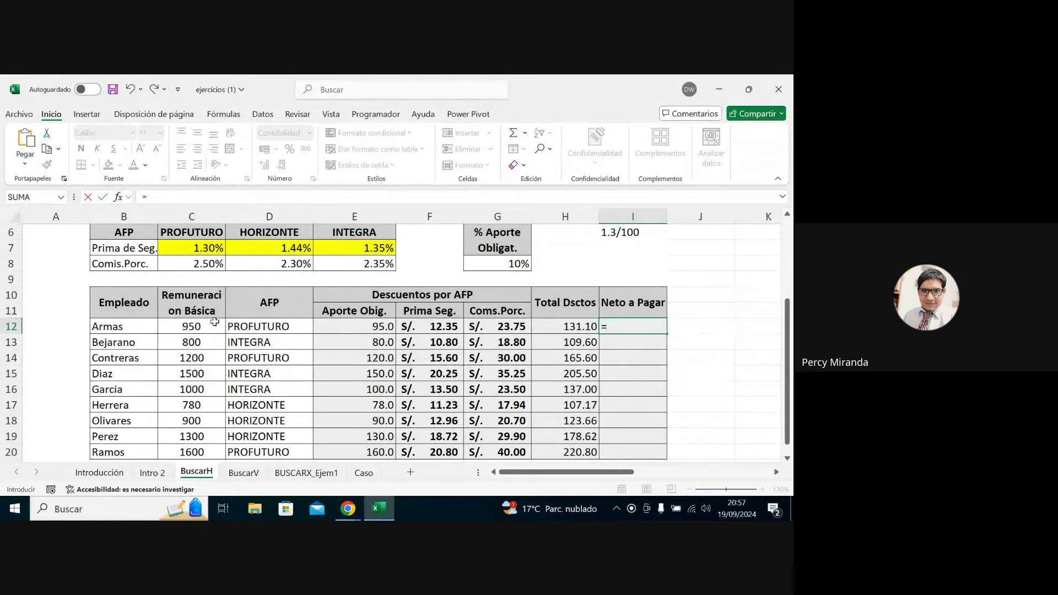
left_click(193, 328)
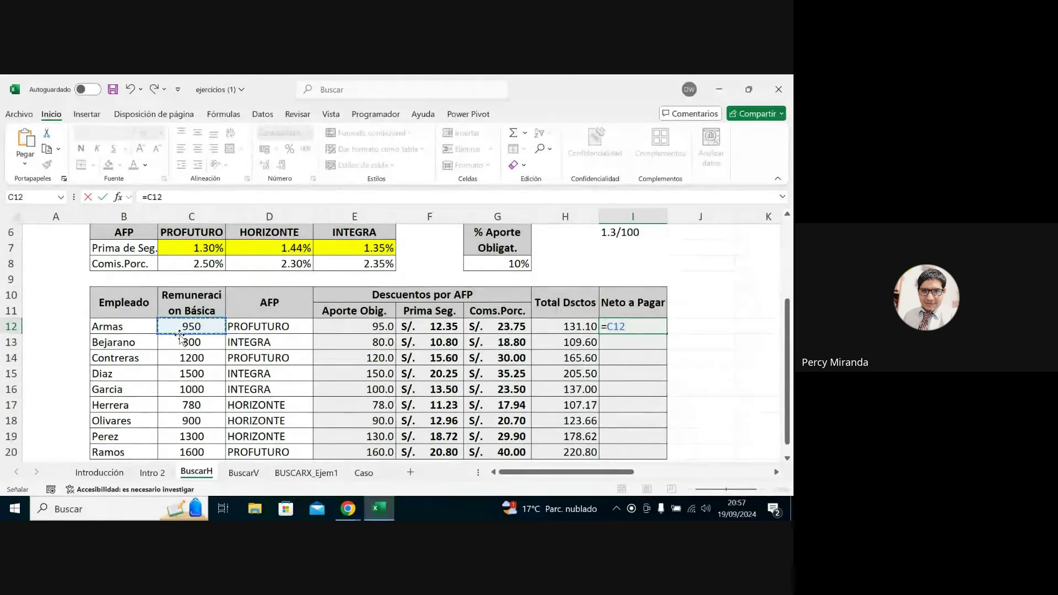
type("-")
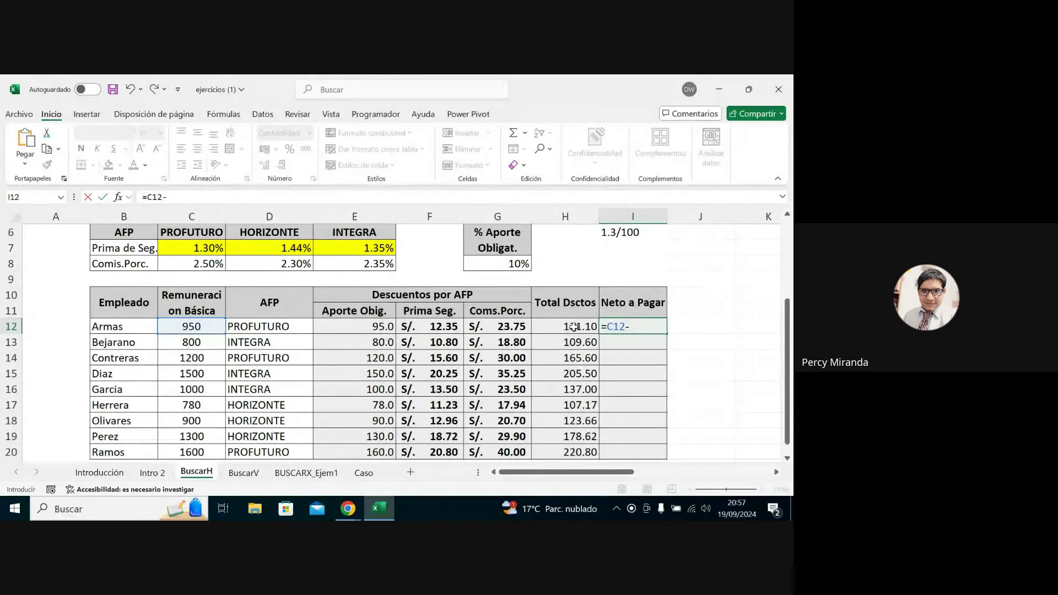
left_click(574, 328)
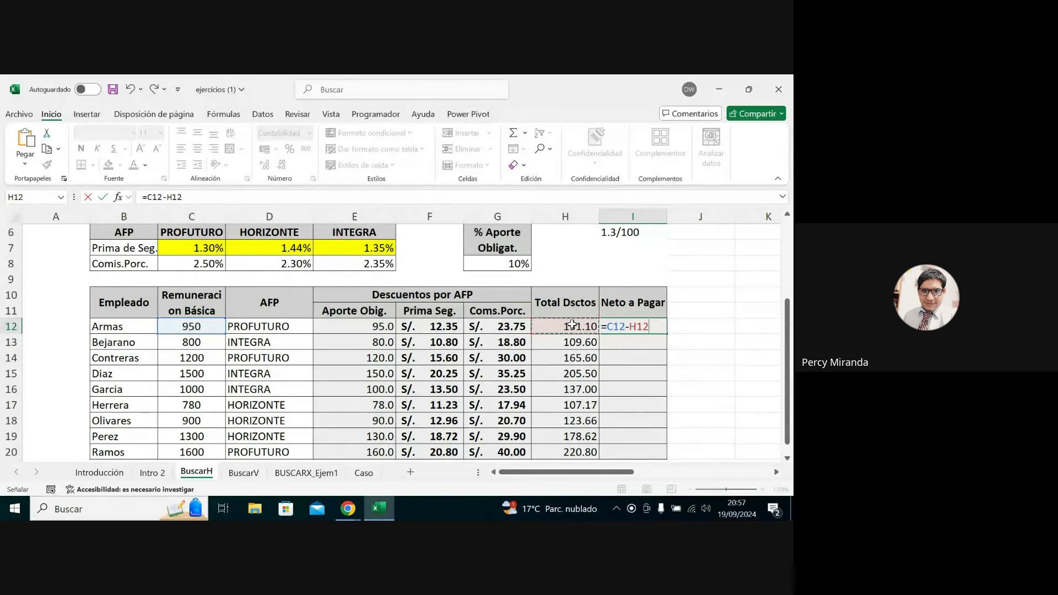
key("Return")
left_click(637, 326)
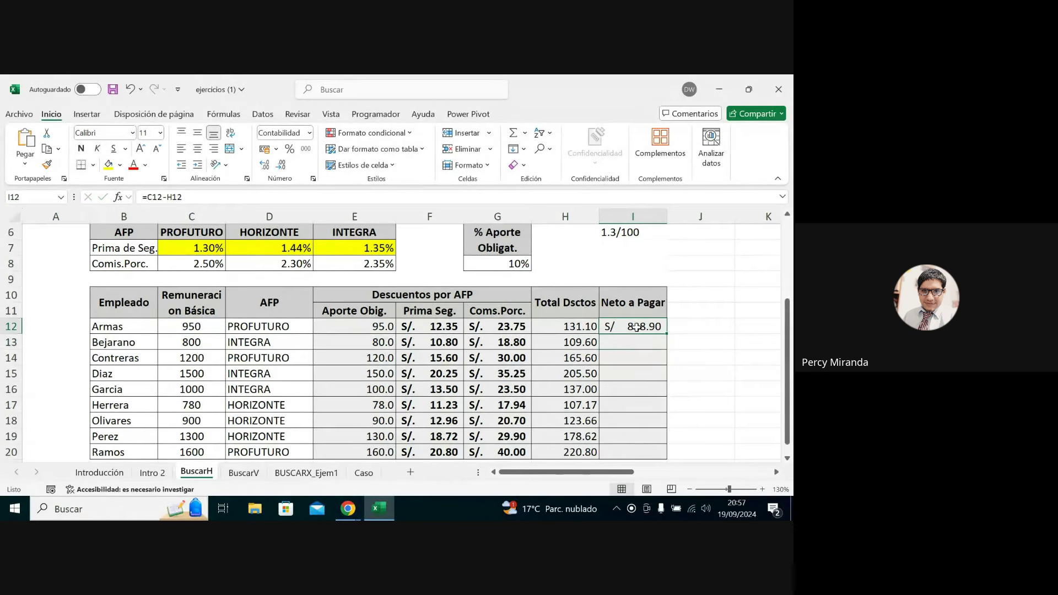
left_click_drag(667, 334, 662, 456)
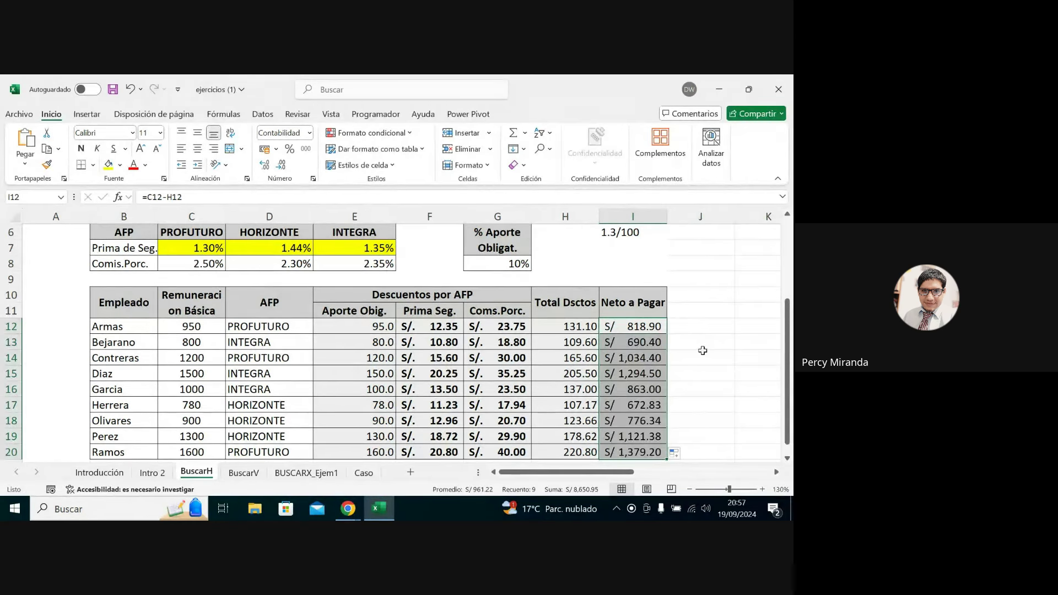
left_click(477, 347)
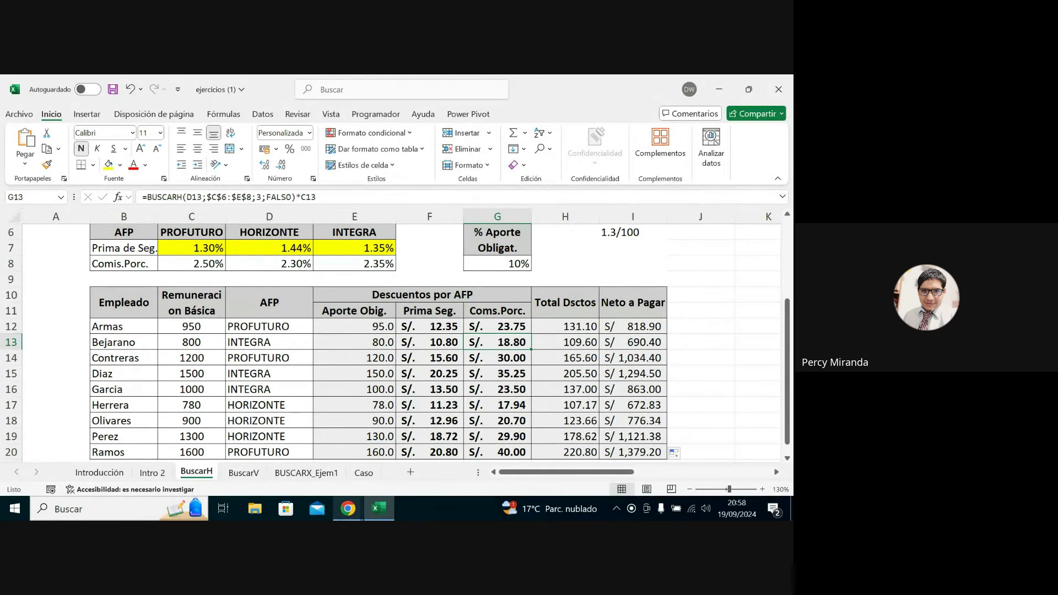
mouse_move(348, 508)
left_click(305, 462)
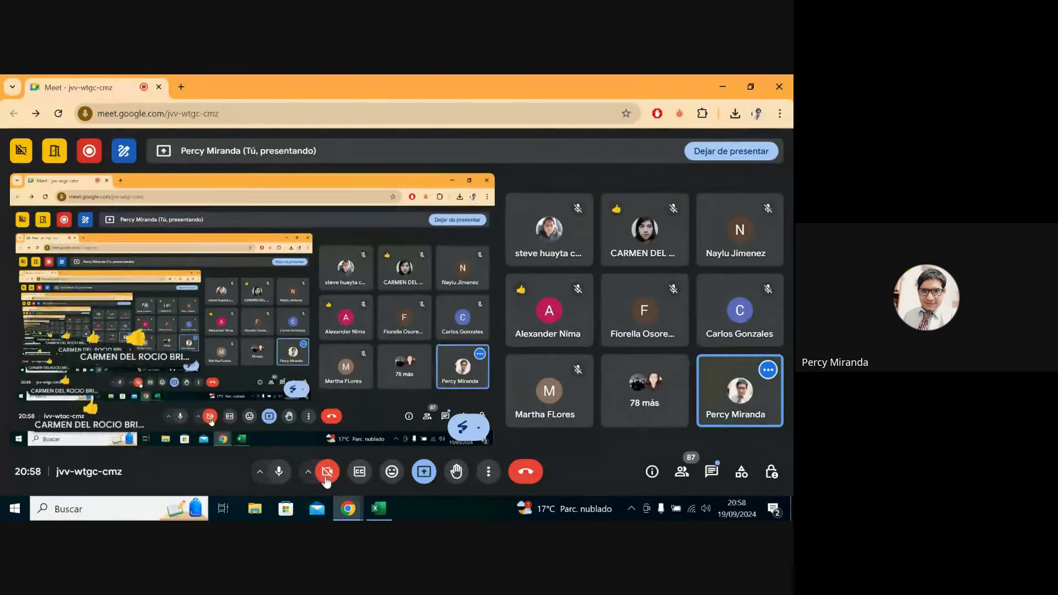
key("ctrl+e")
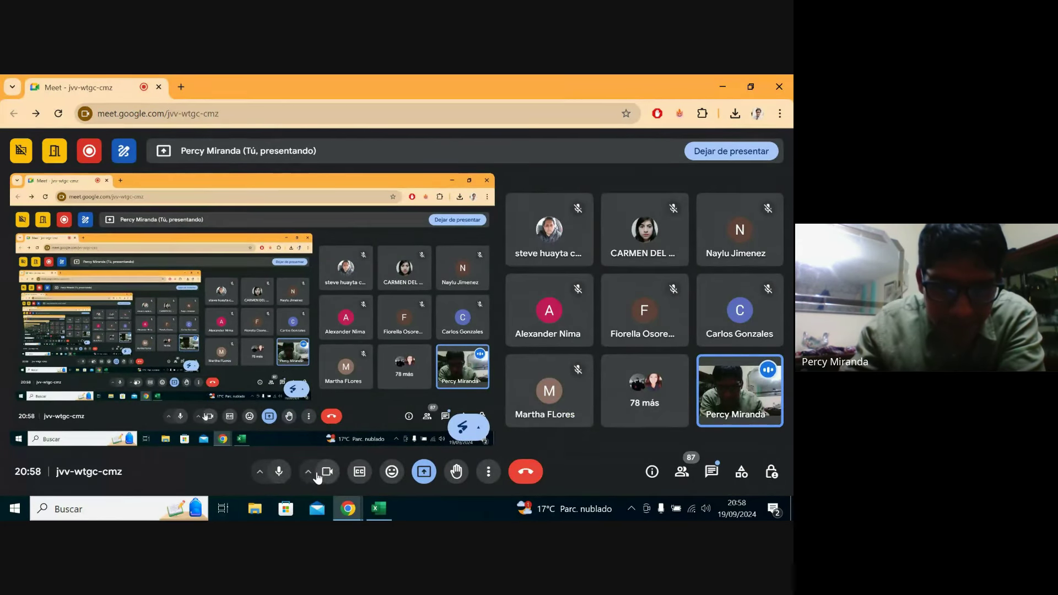
left_click(380, 511)
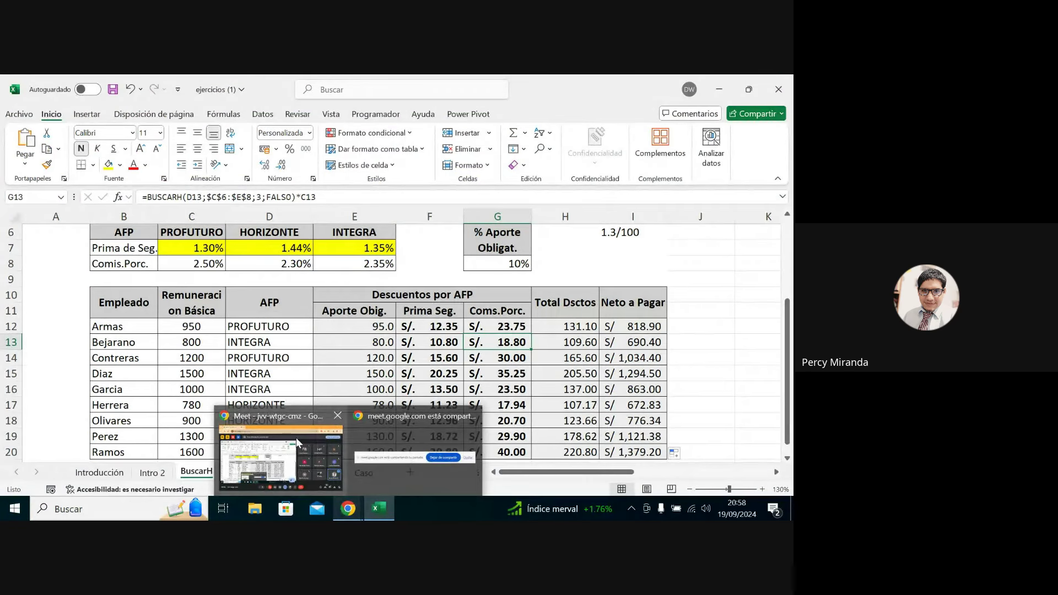
left_click(296, 438)
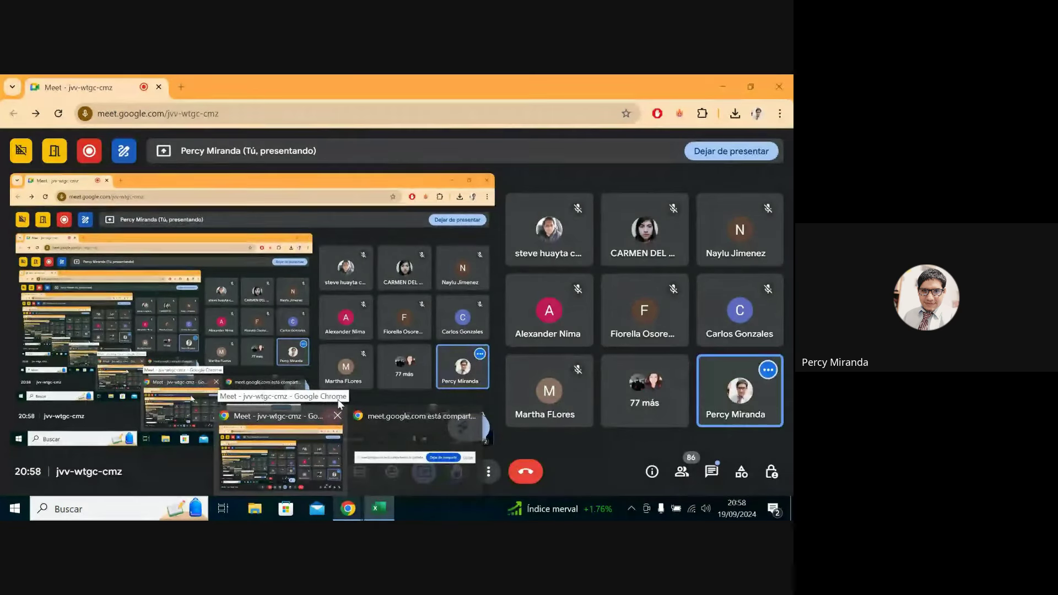
left_click(379, 509)
left_click(572, 327)
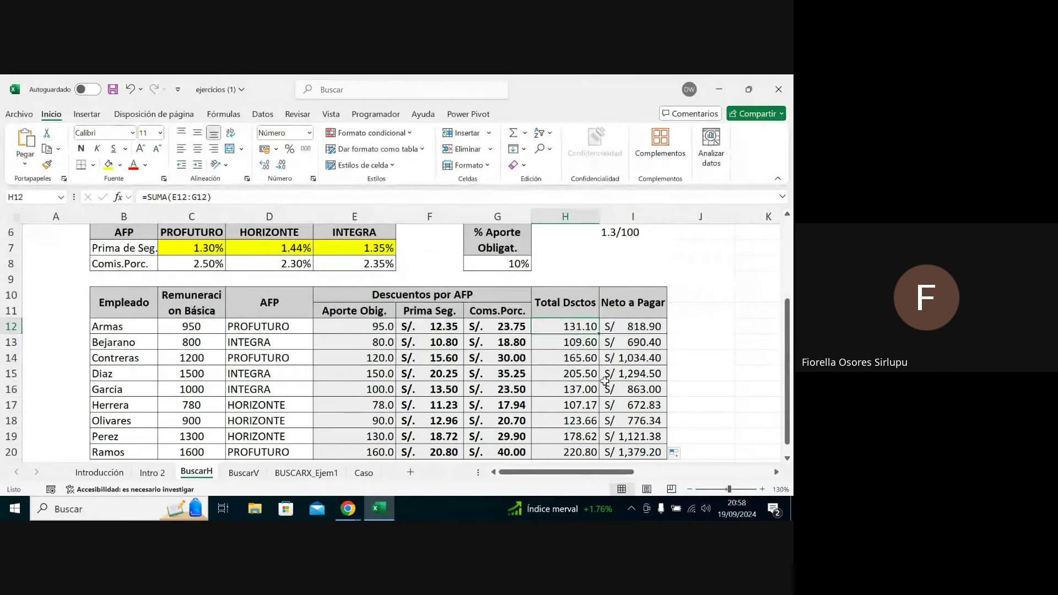
double_click(571, 325)
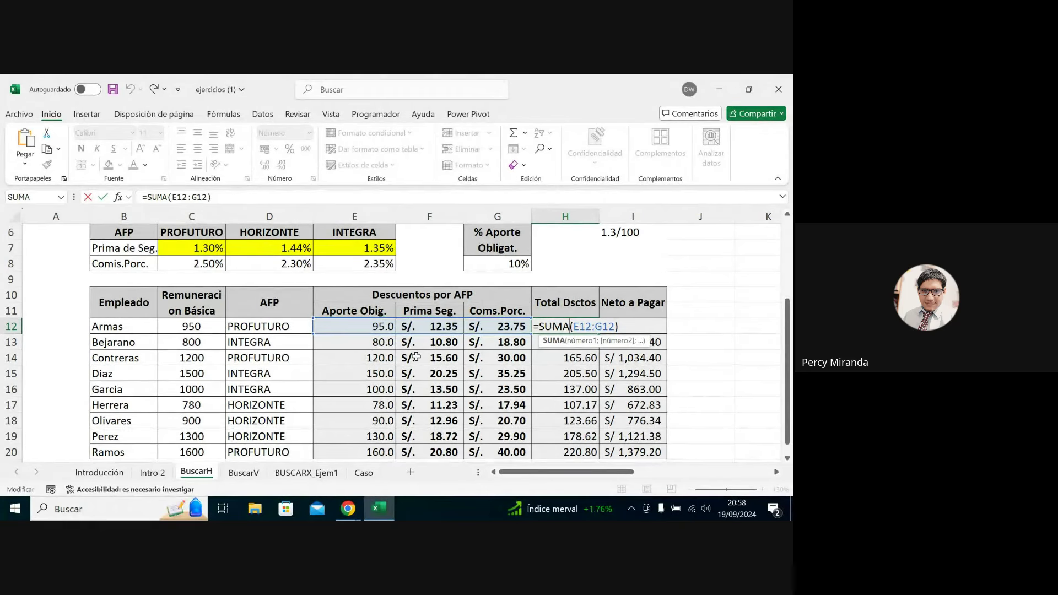
key("Return")
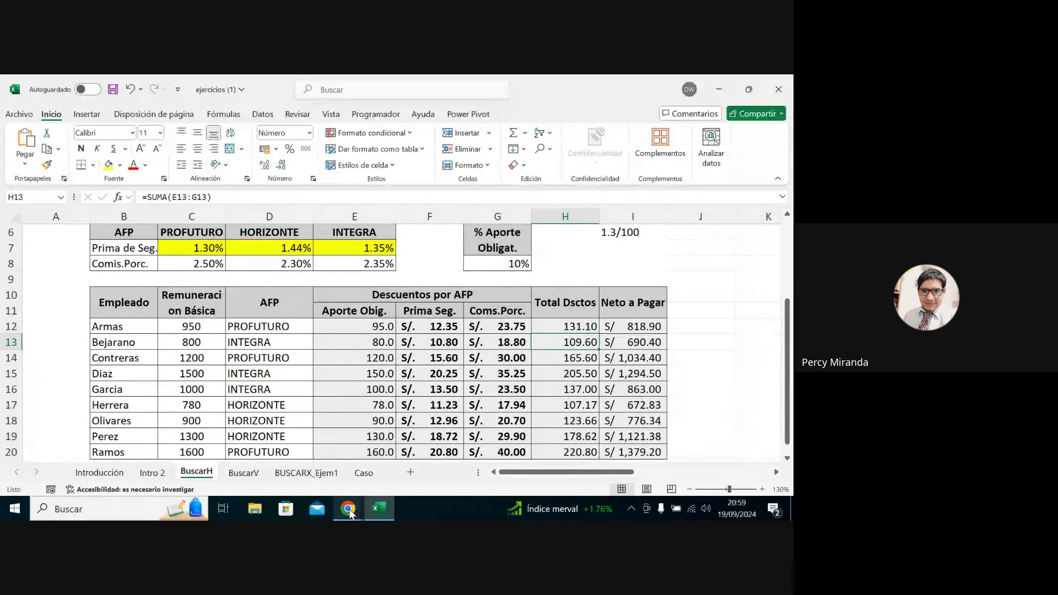
Check the Google Meet chat messages, then return to Excel on the BuscarV sheet.
mouse_move(349, 509)
left_click(322, 470)
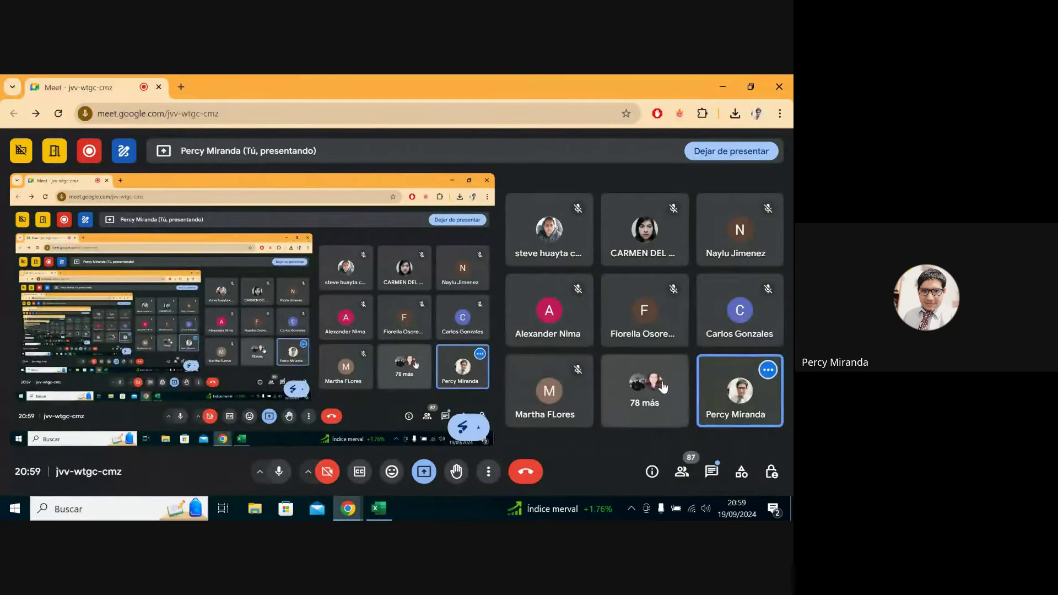
left_click(712, 472)
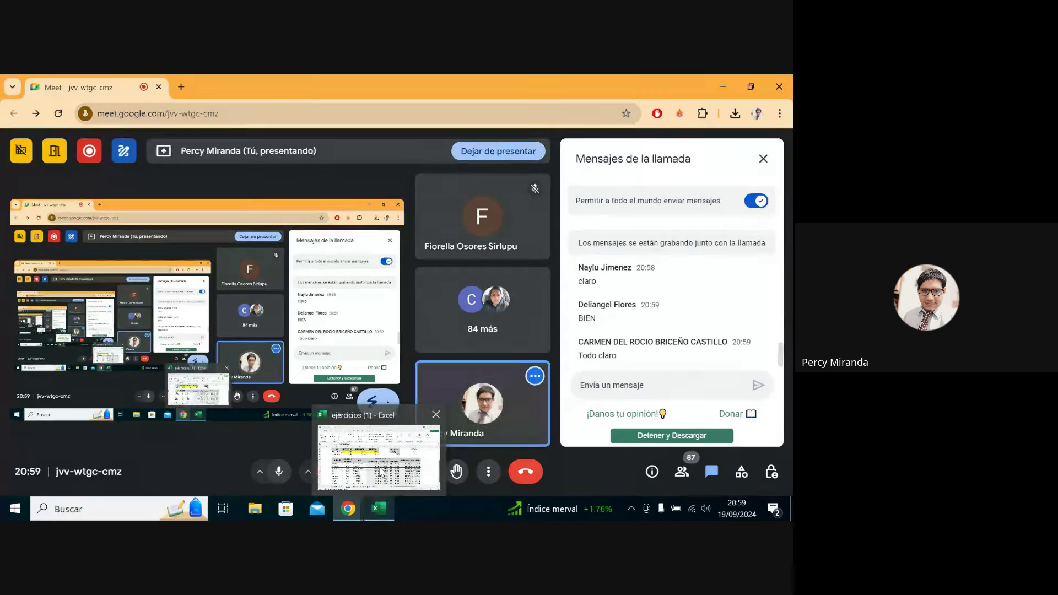
left_click(380, 509)
left_click(244, 474)
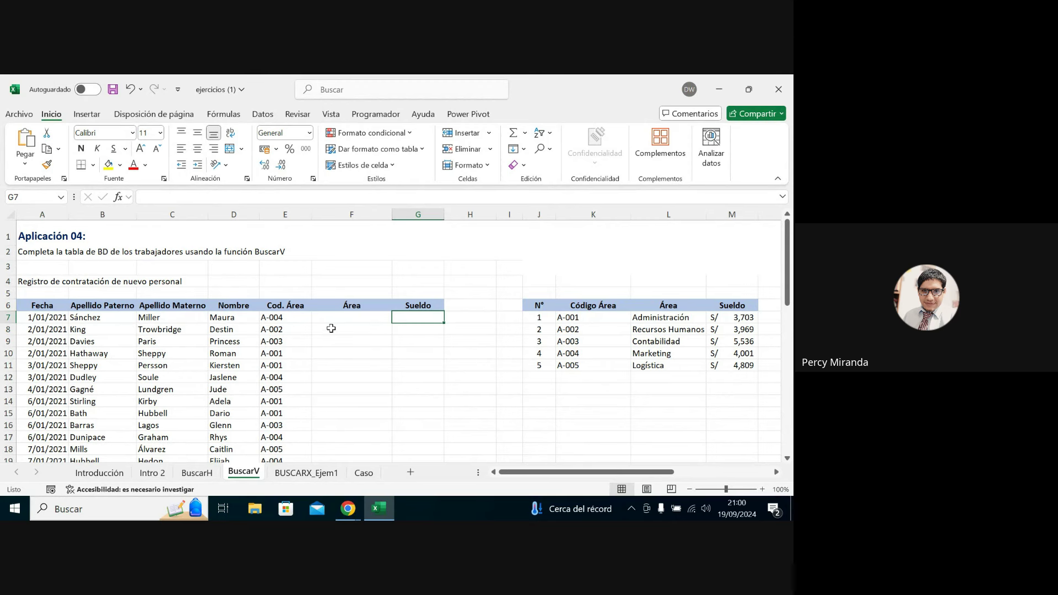
mouse_move(349, 508)
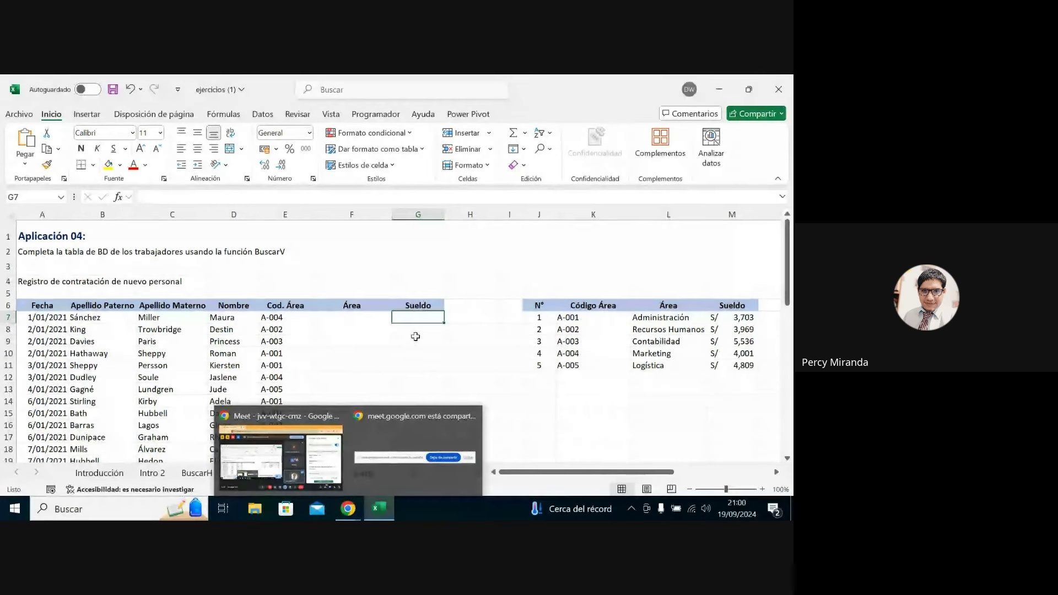
Browse the Intro 2, Introducción, BuscarH and BUSCARX_Ejem1 tabs, then select F7 on BuscarV.
left_click(196, 473)
left_click(162, 476)
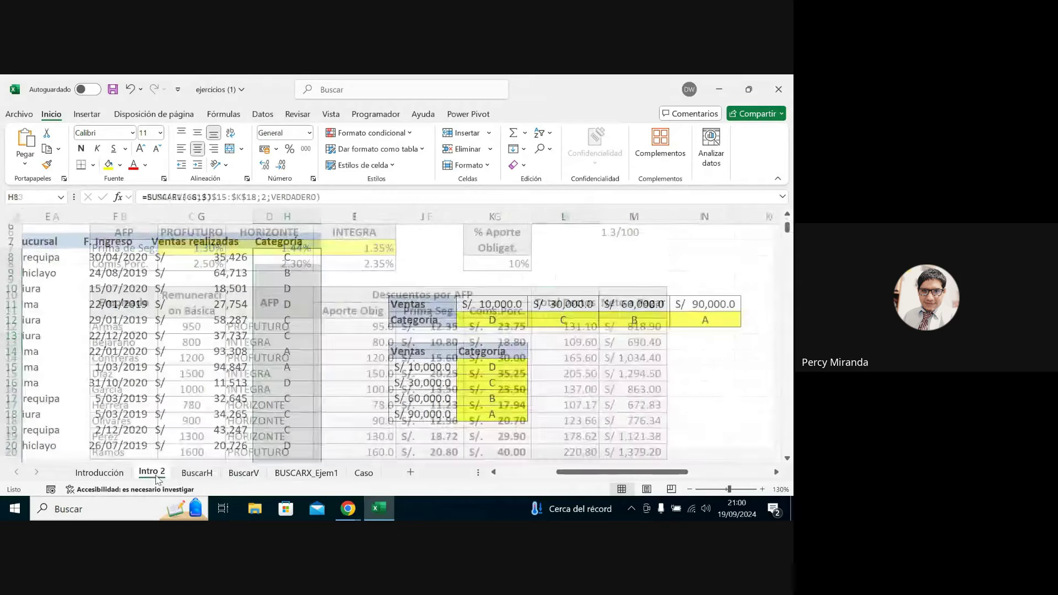
left_click(99, 472)
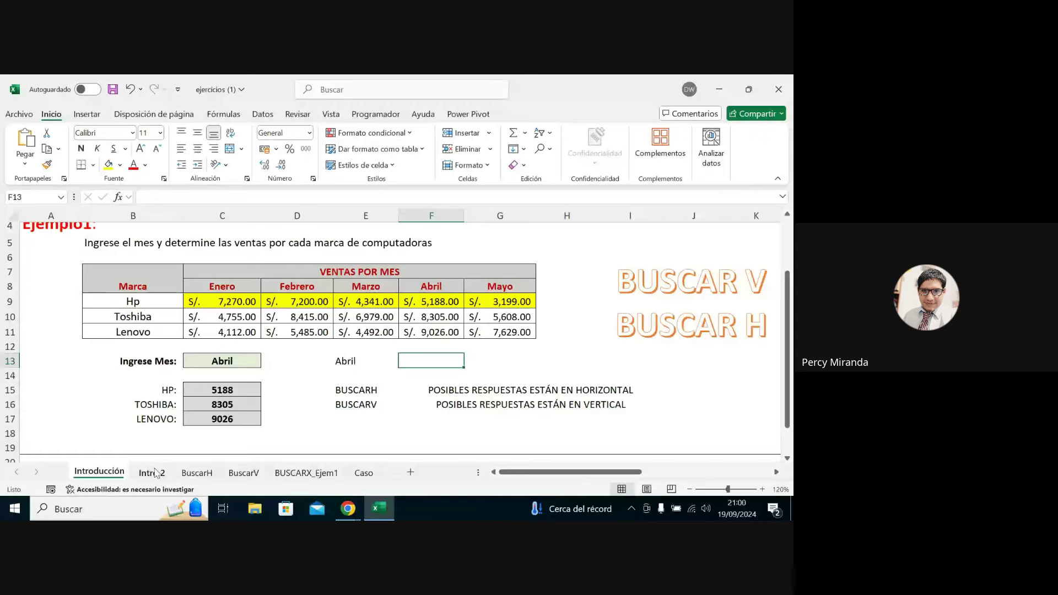
left_click(196, 473)
left_click(243, 473)
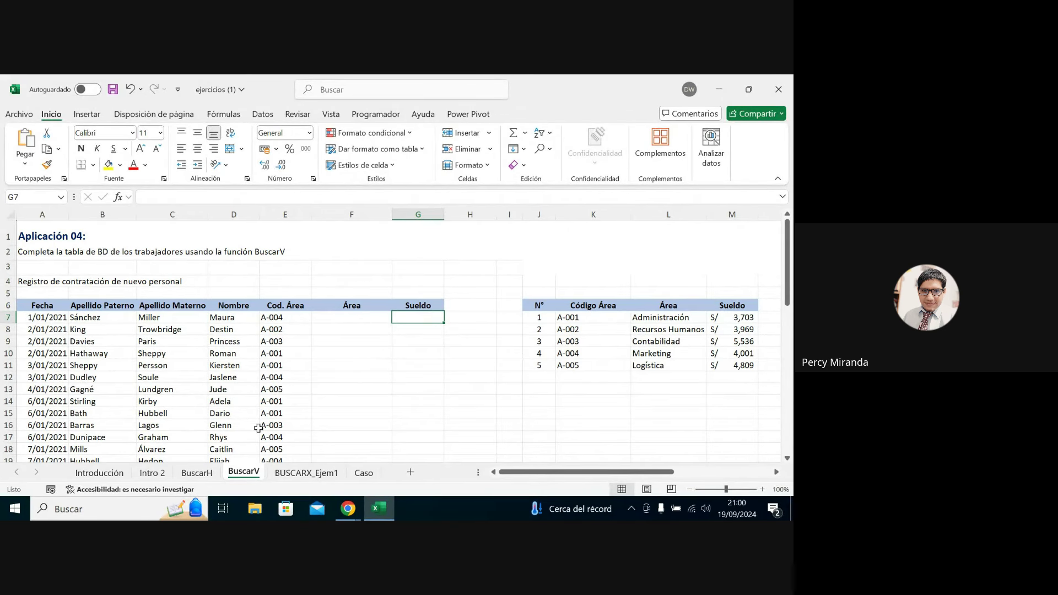
left_click(297, 477)
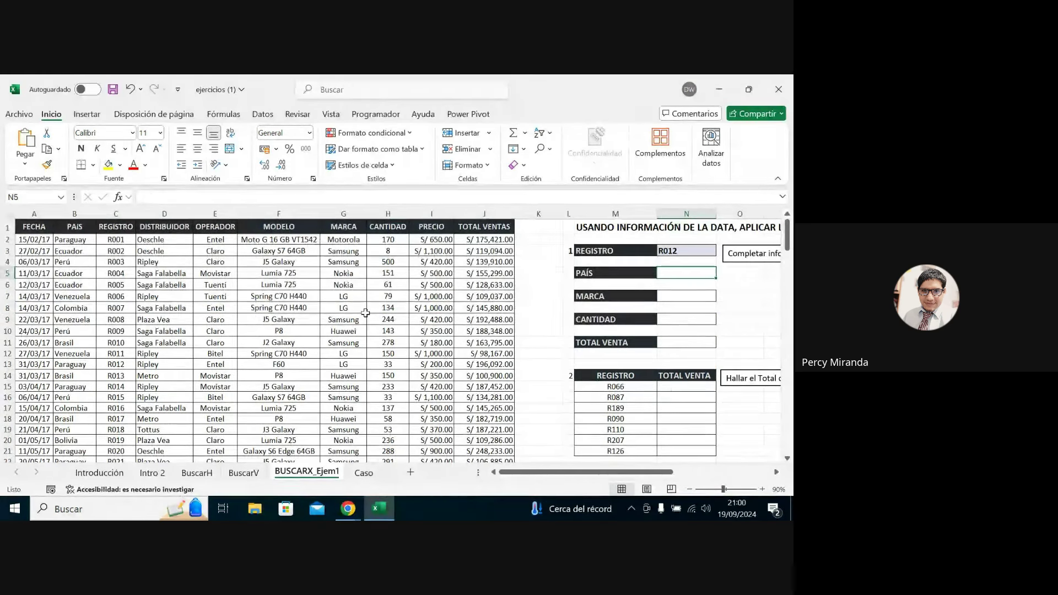
left_click(243, 473)
left_click(364, 315)
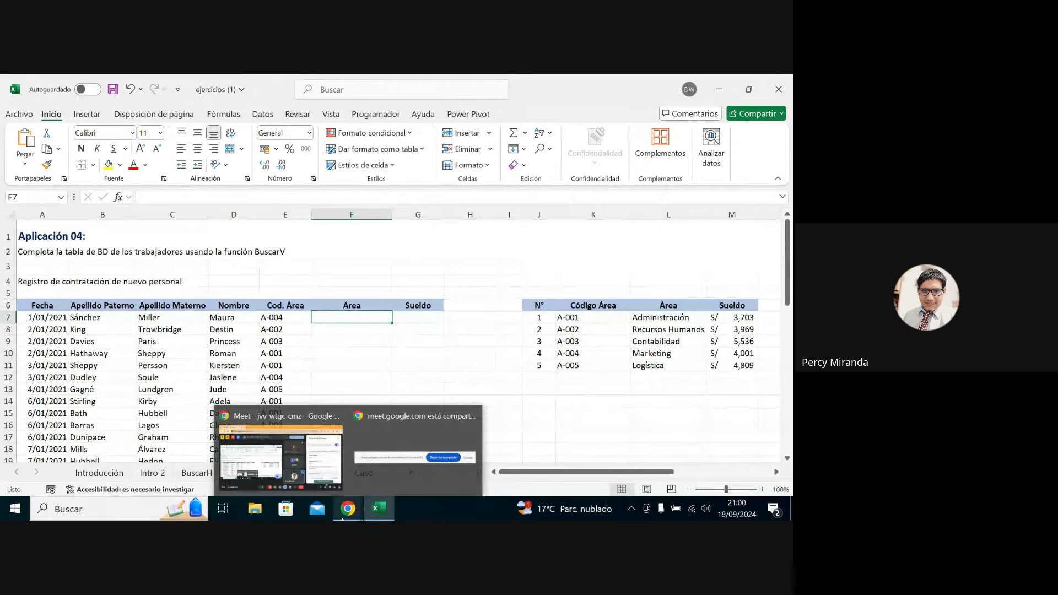
Fill the area names in L7:L11, Administración through Logística, with yellow.
left_click(285, 320)
left_click(345, 314)
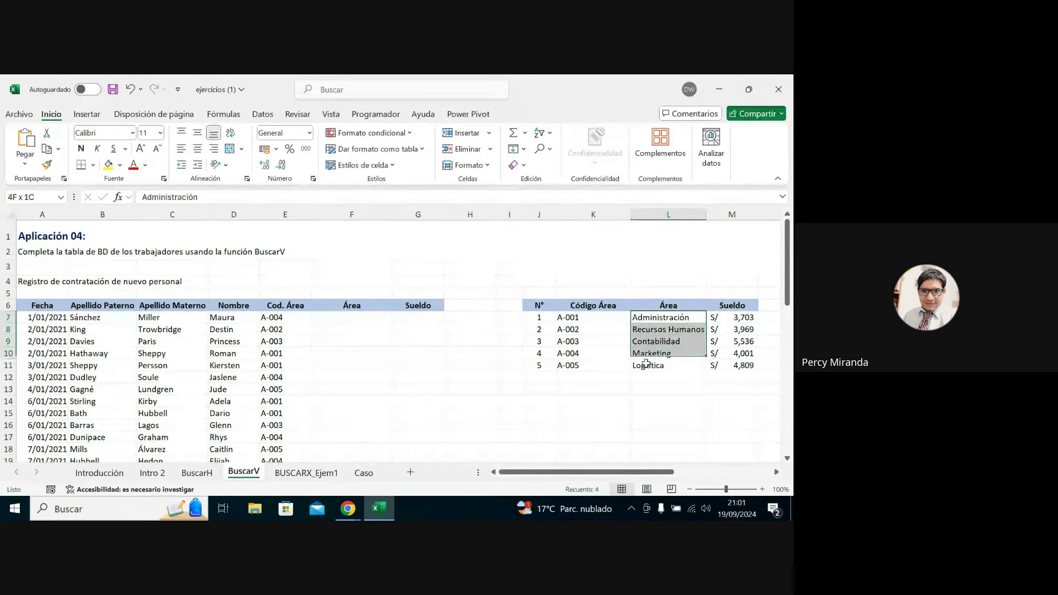
left_click_drag(639, 317, 661, 378)
left_click_drag(663, 315, 655, 367)
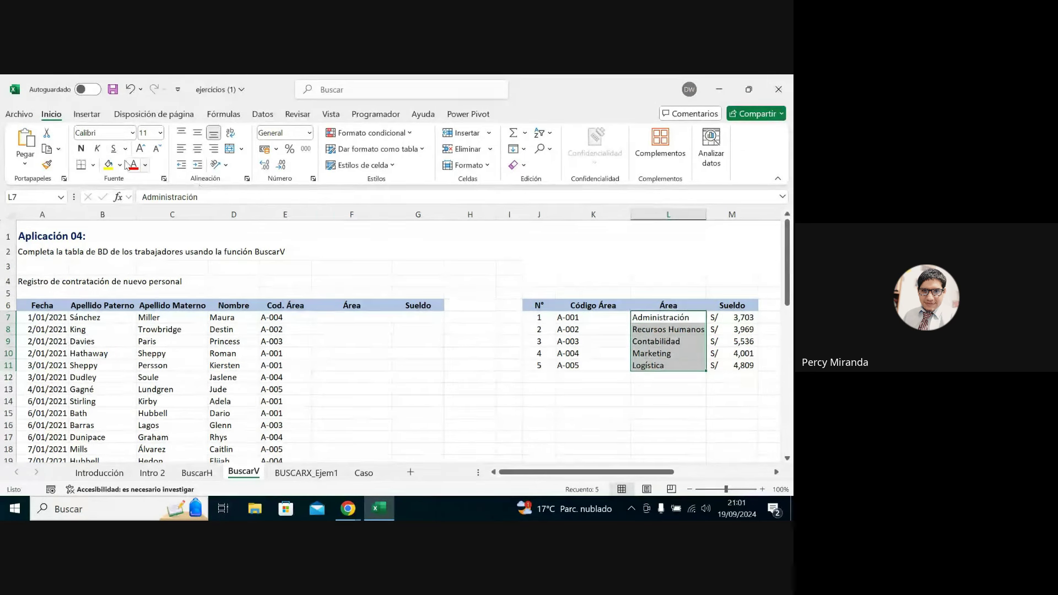
left_click(109, 164)
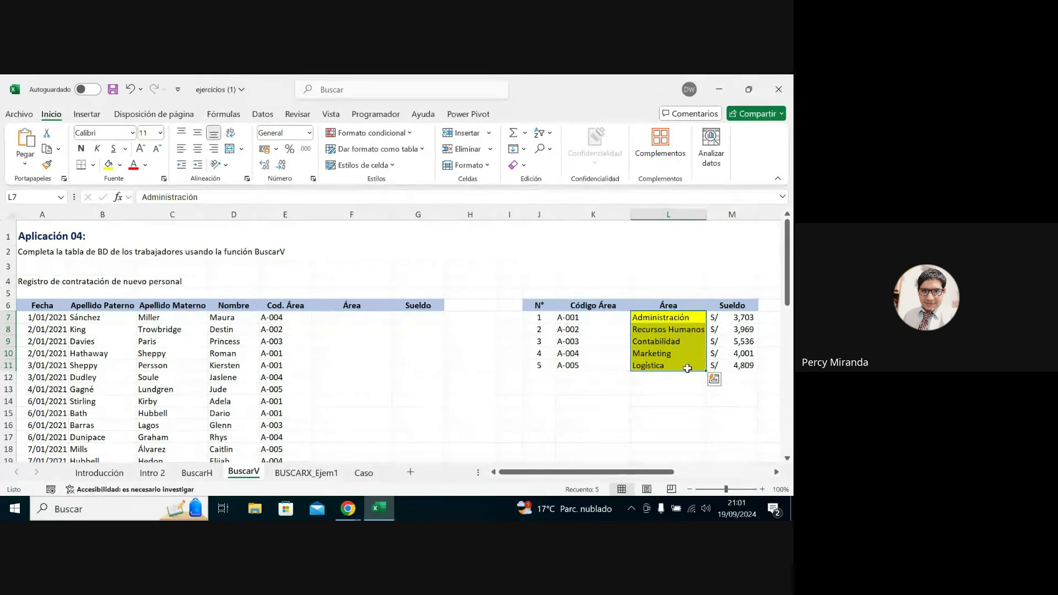
left_click(376, 320)
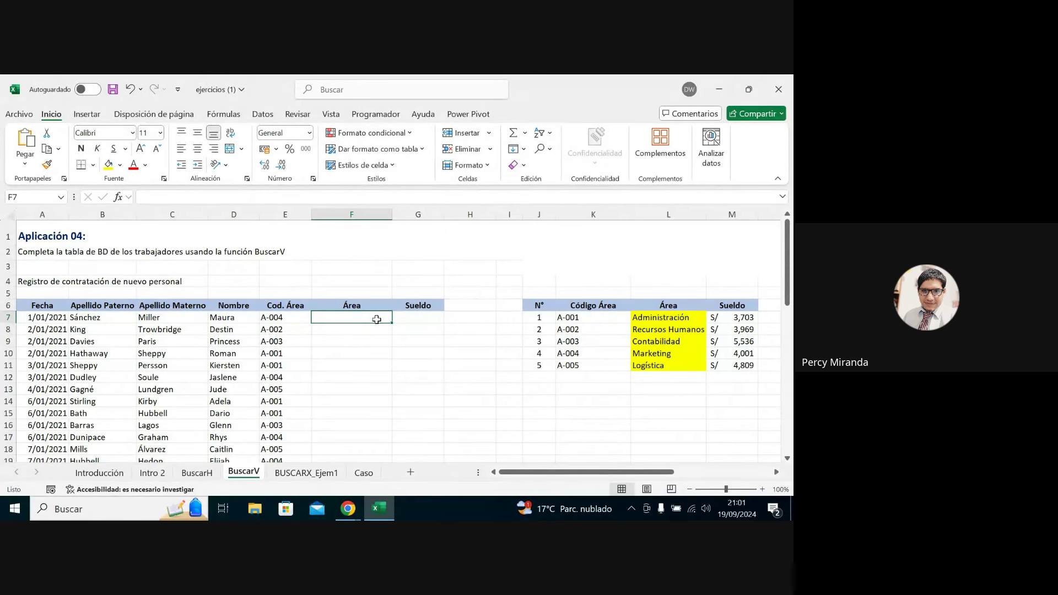
Enter =BUSCARV(E7;J7:M11;3;FALSO) in F7 to return the area name for E7's code.
type("=buscar")
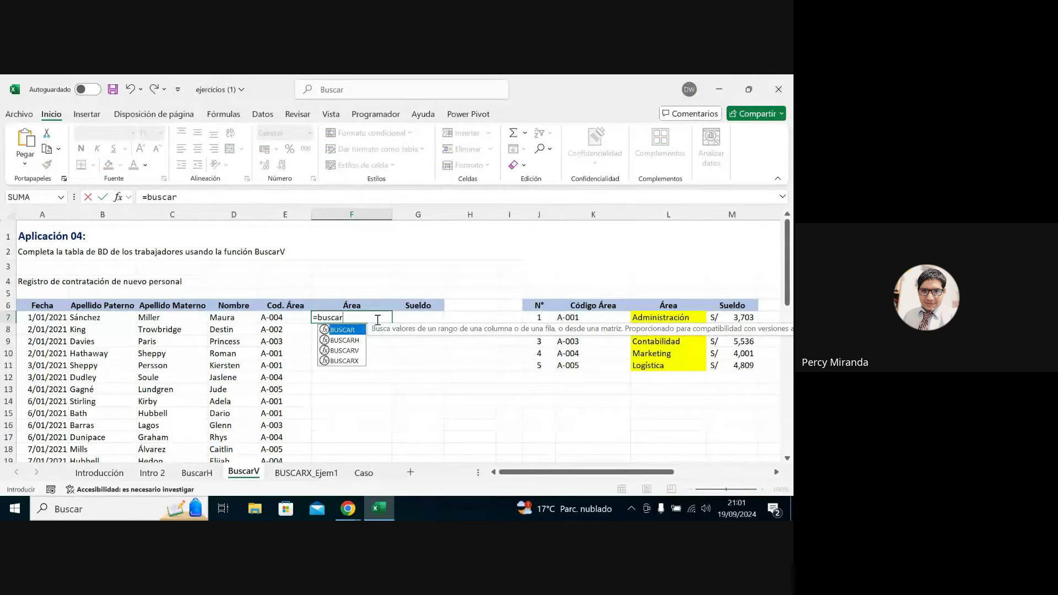
type("v(")
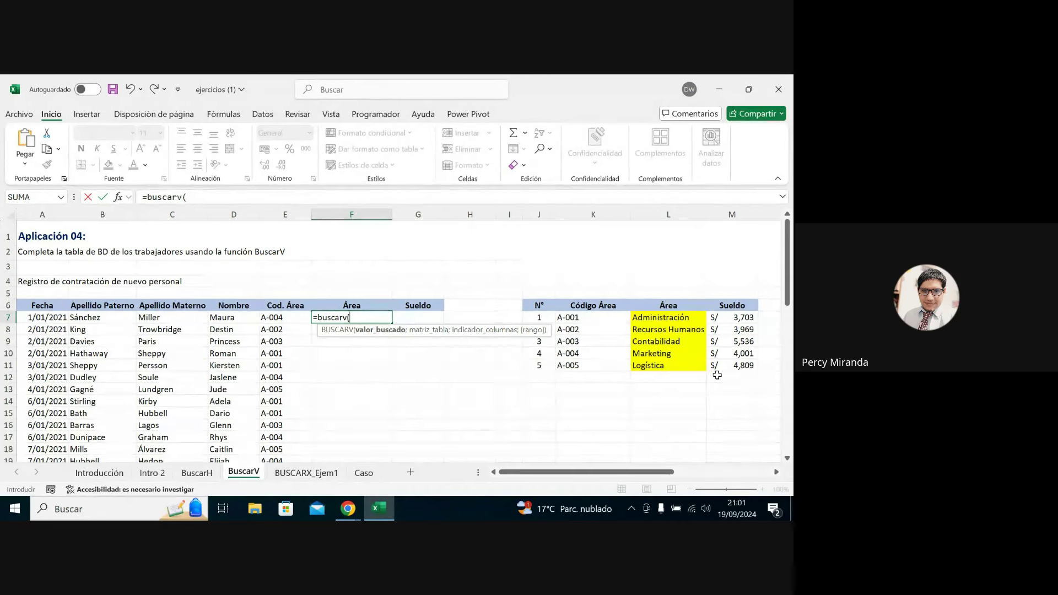
left_click(284, 318)
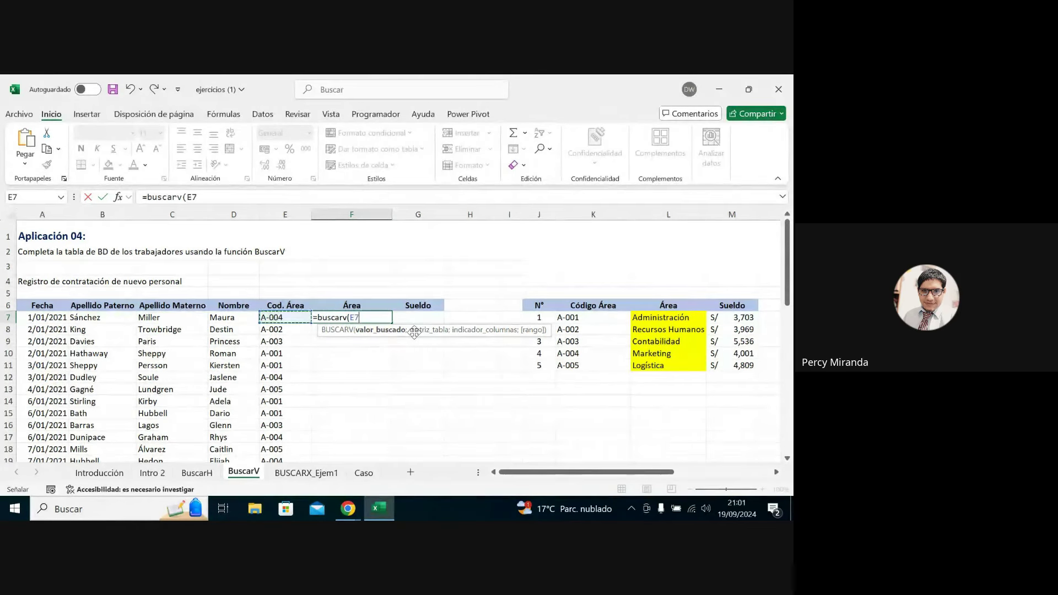
type(";")
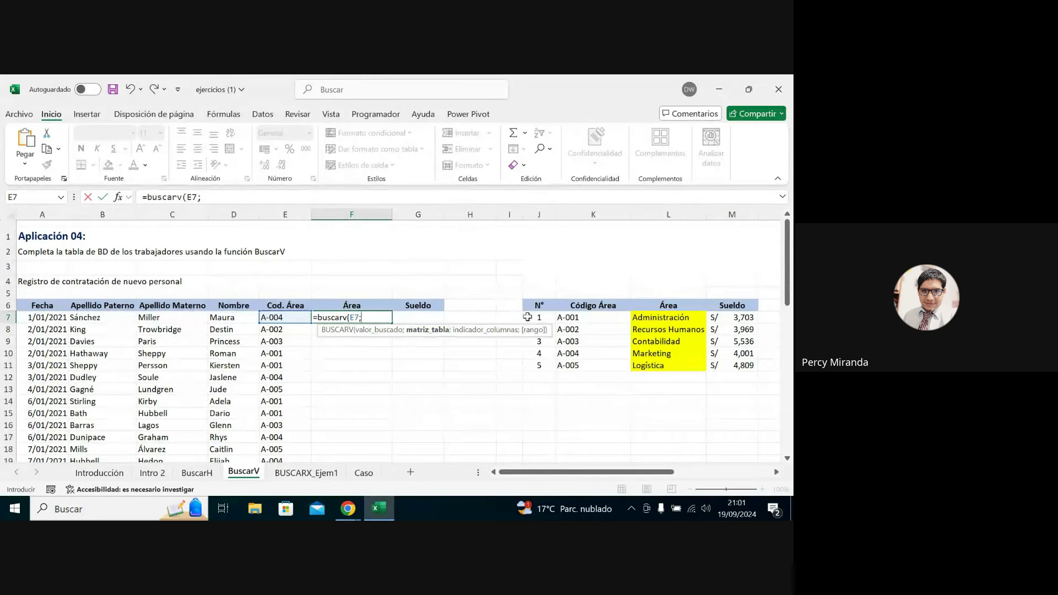
left_click_drag(527, 317, 723, 366)
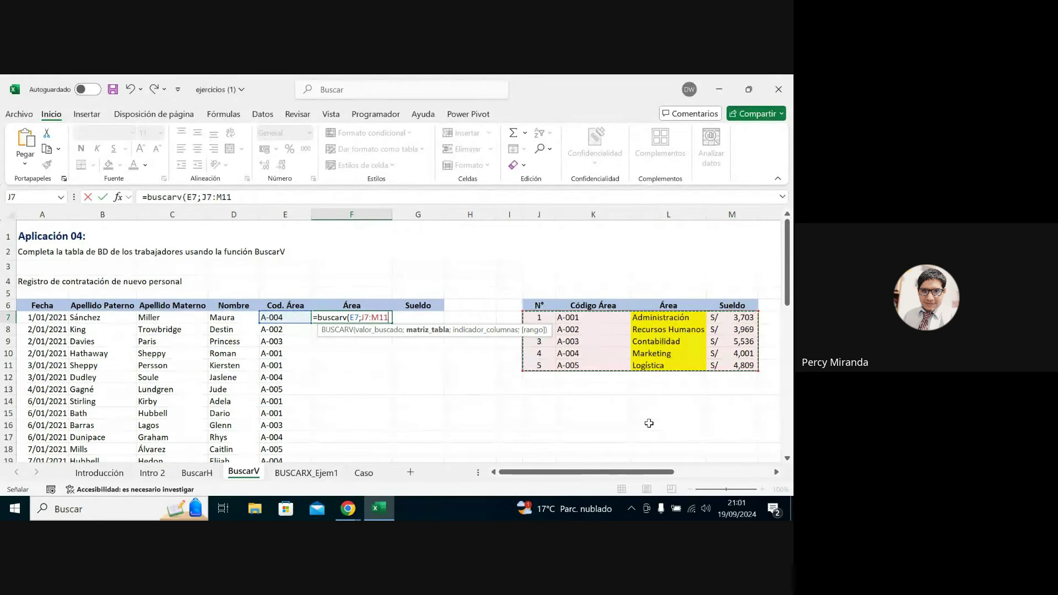
type(";")
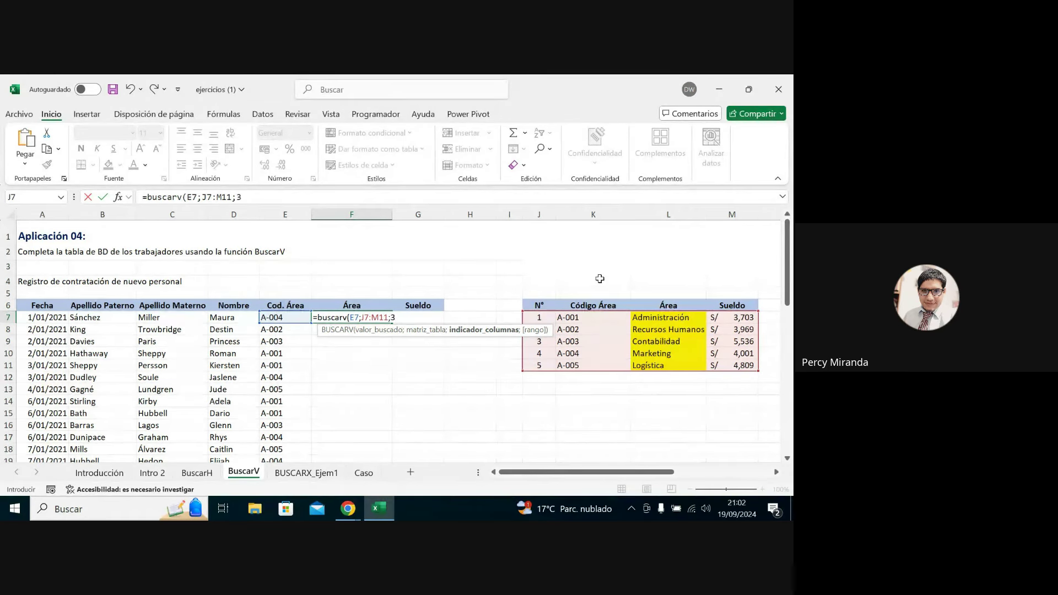
type("3;")
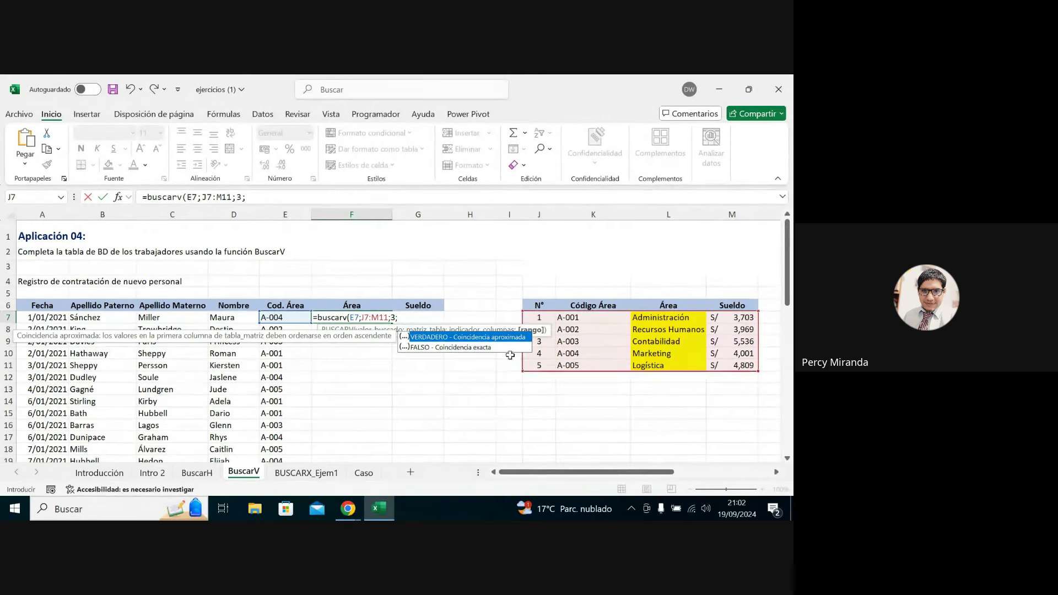
double_click(466, 348)
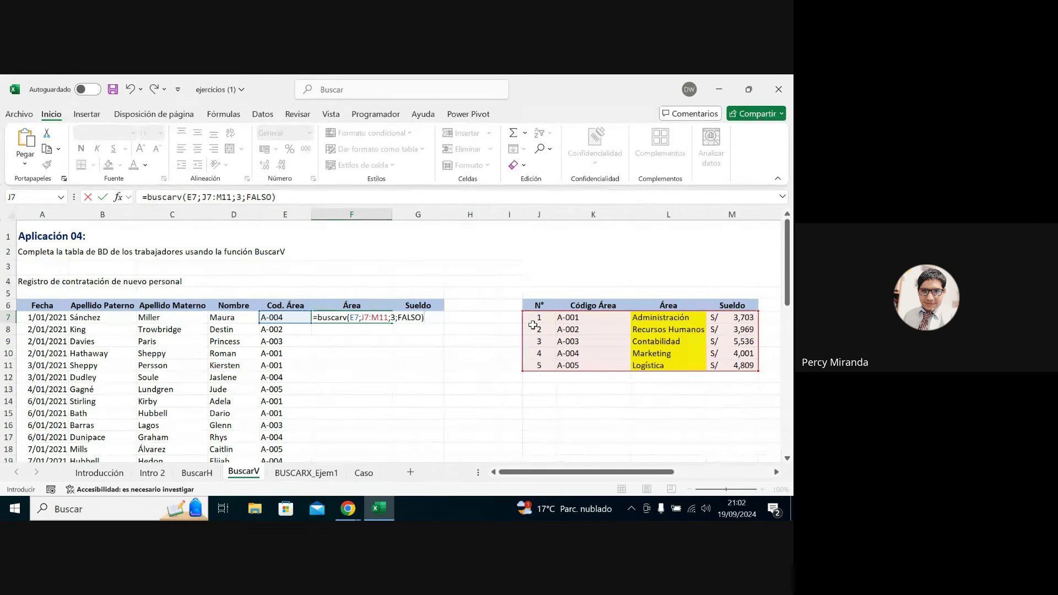
key("Return")
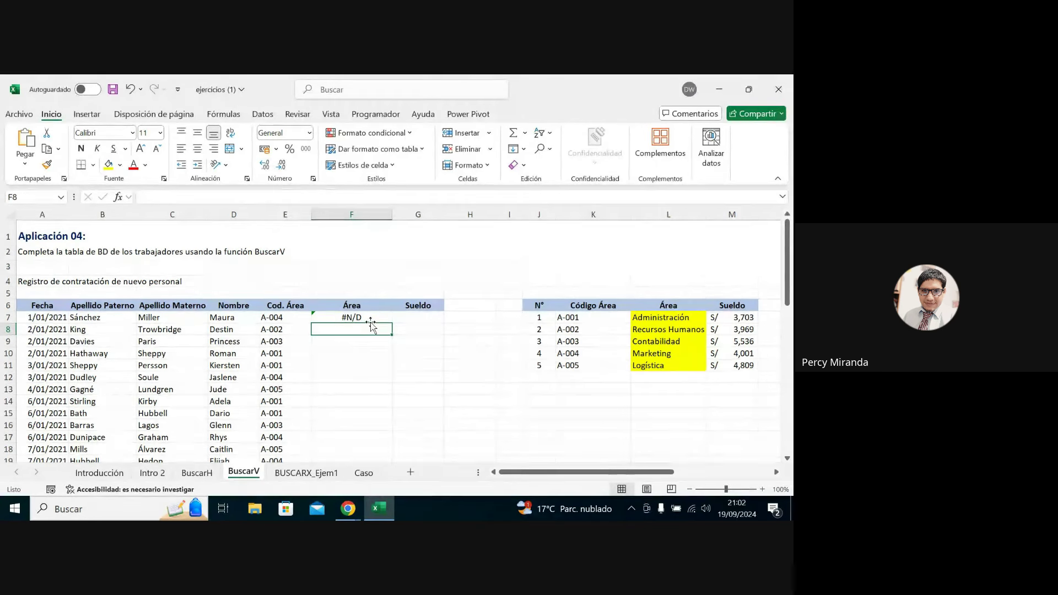
Lock F7's lookup table reference as $J$7:$M$11 and review the updated formula.
double_click(377, 317)
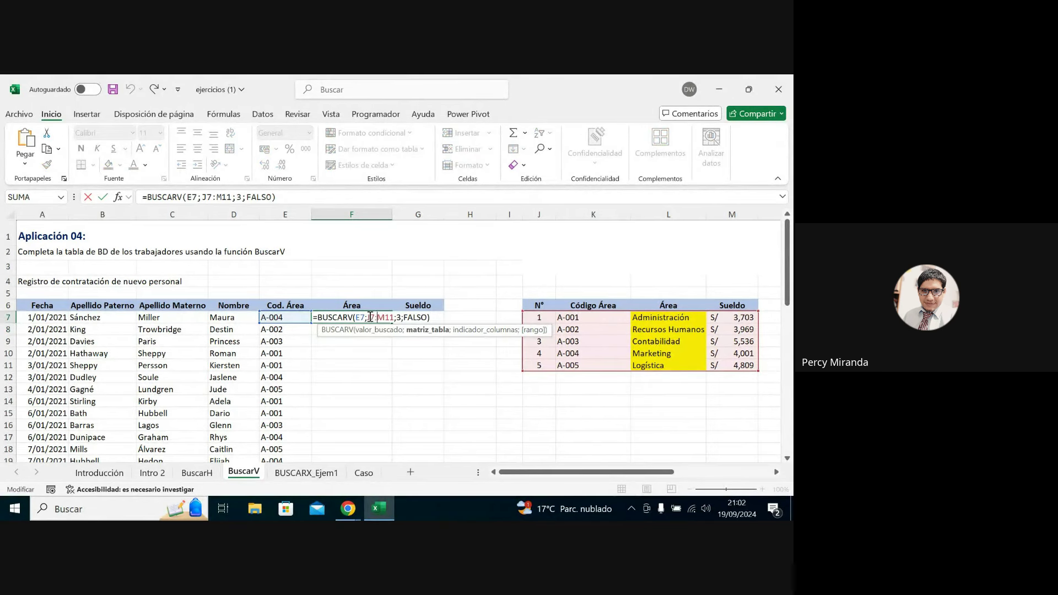
left_click_drag(368, 318, 394, 318)
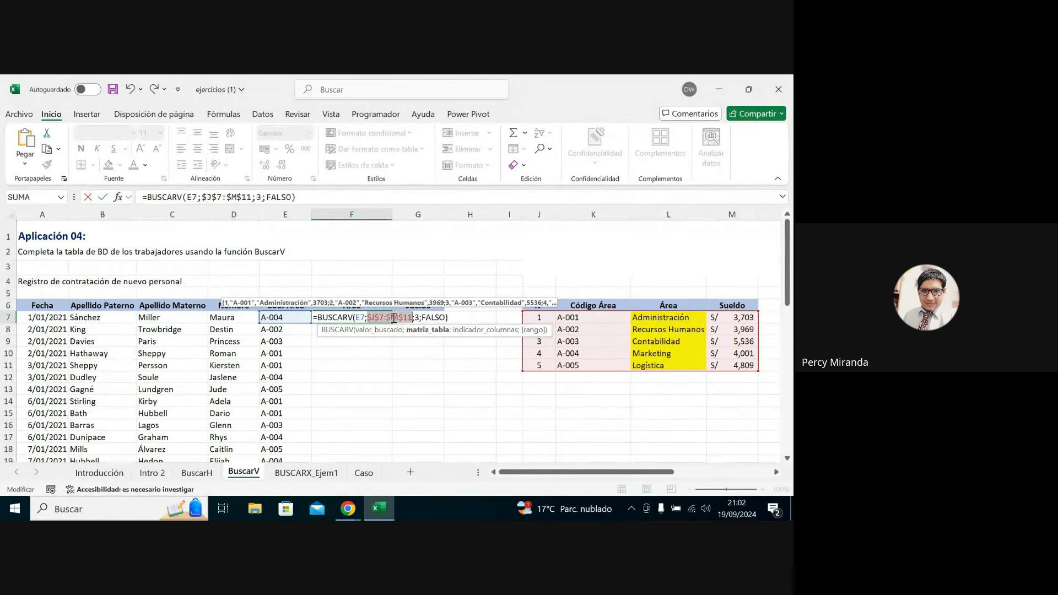
key("Return")
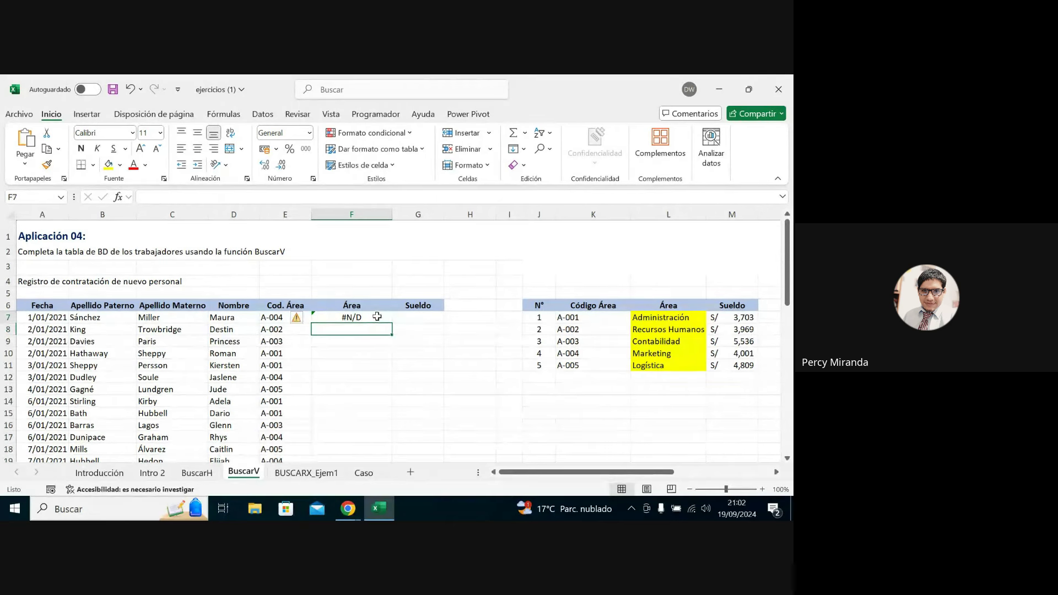
double_click(379, 317)
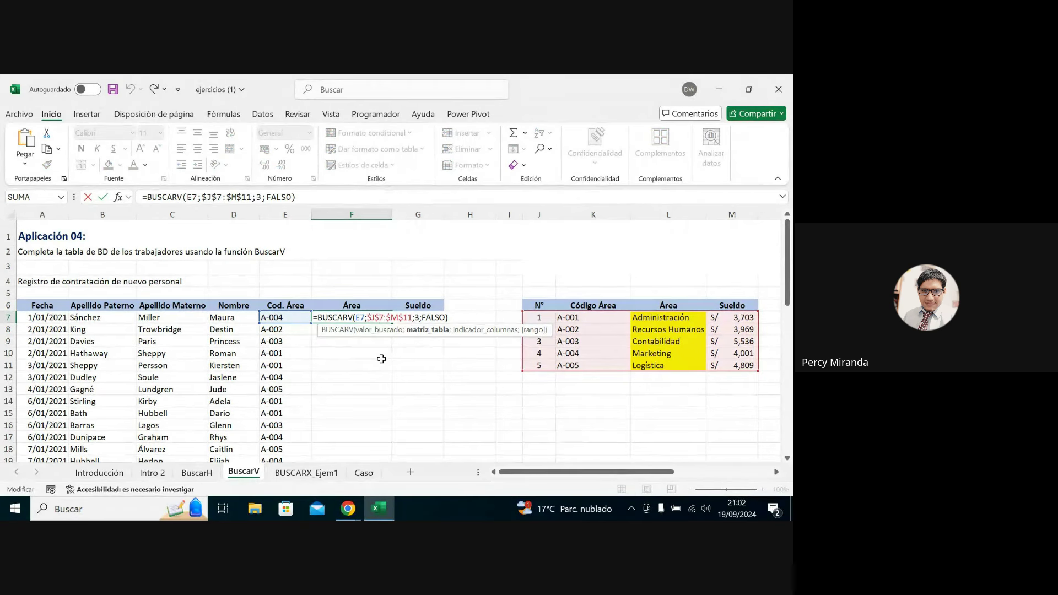
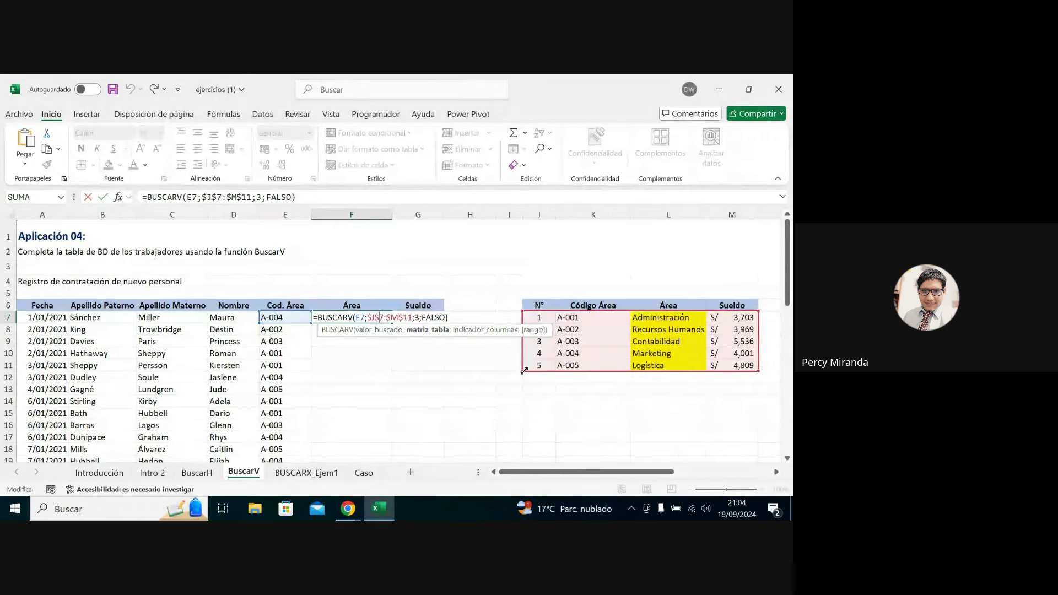
Change the F7 BUSCARV to use $K$7:$M$11 and column 2, returning Marketing.
left_click_drag(524, 371, 556, 371)
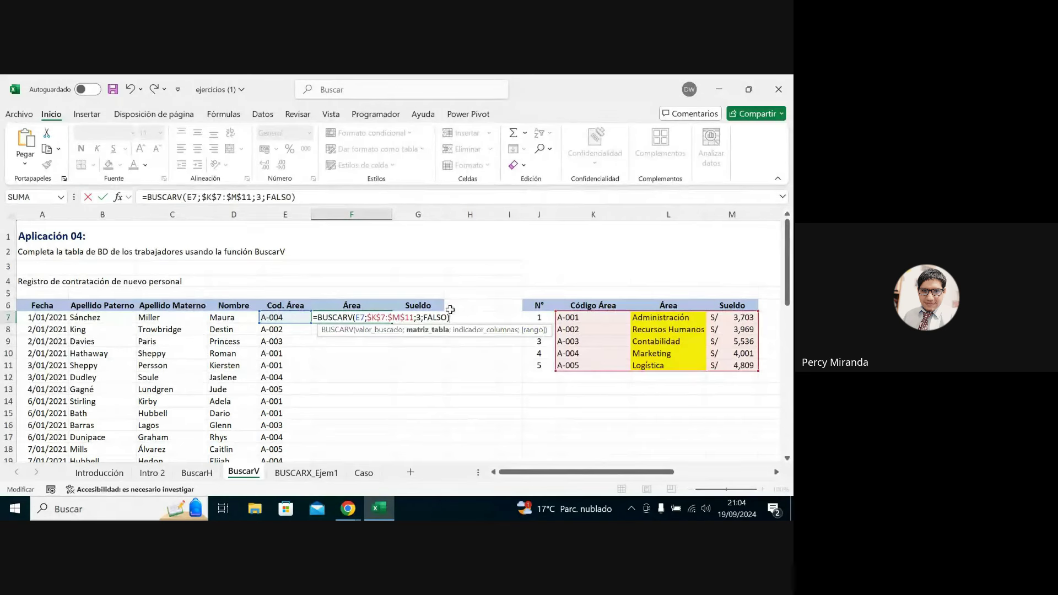
left_click(420, 318)
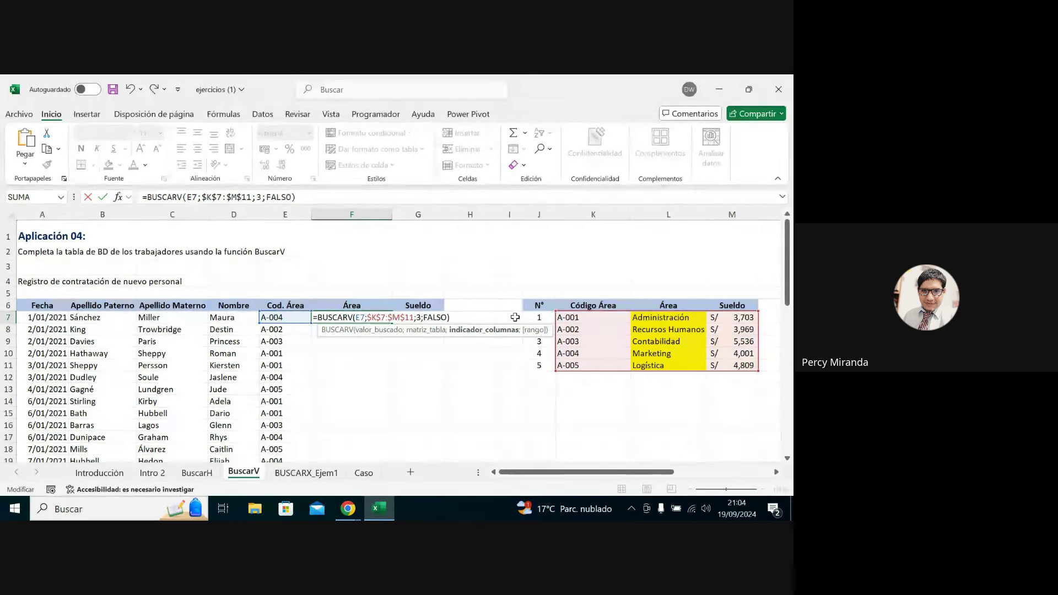
key("BackSpace")
type("2")
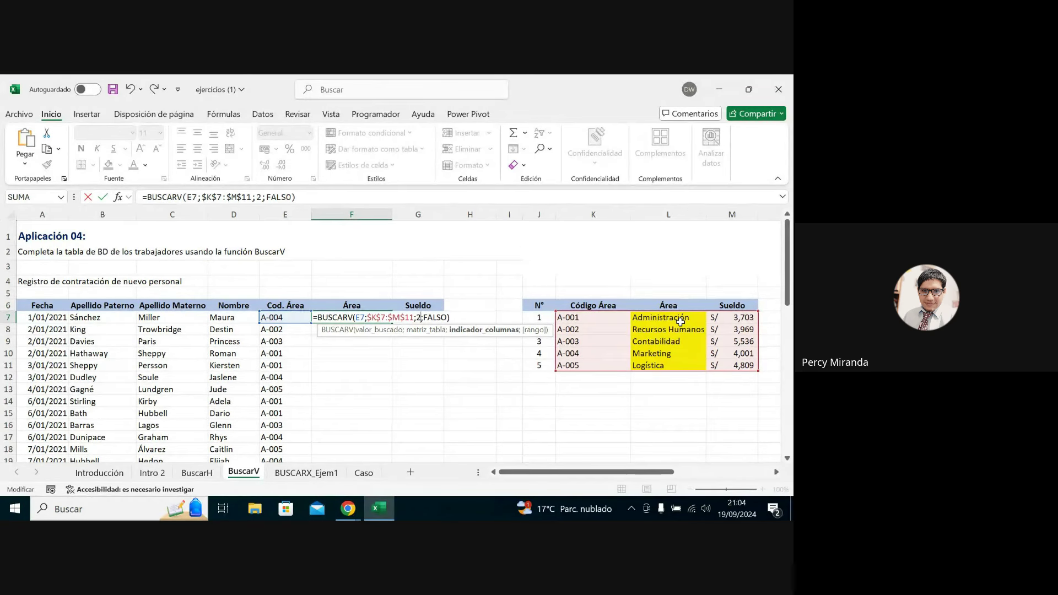
key("ctrl+Return")
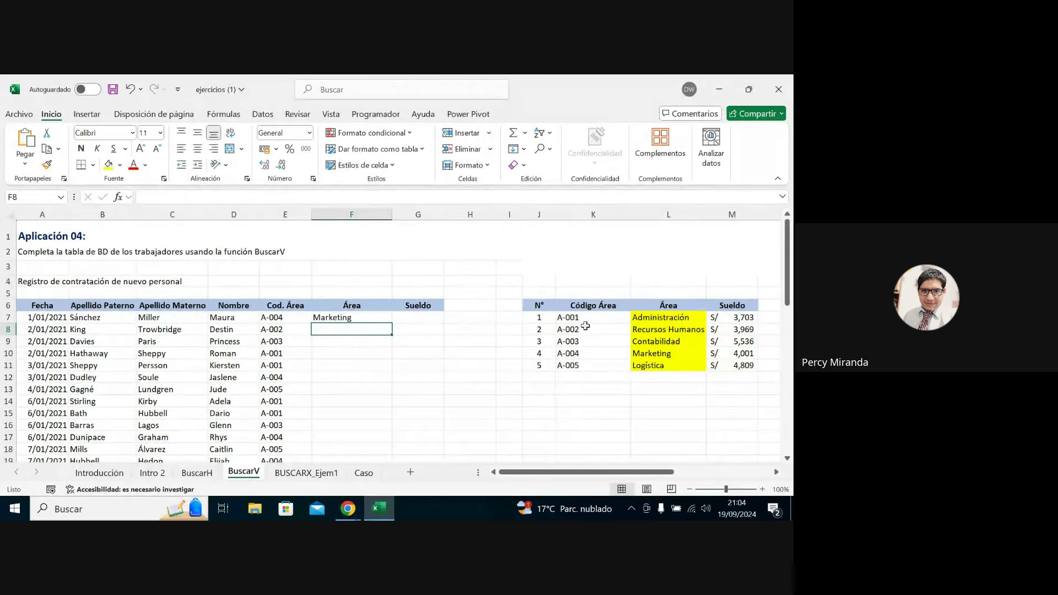
Centre-align F7 and fill its Área lookup down the whole column.
double_click(365, 316)
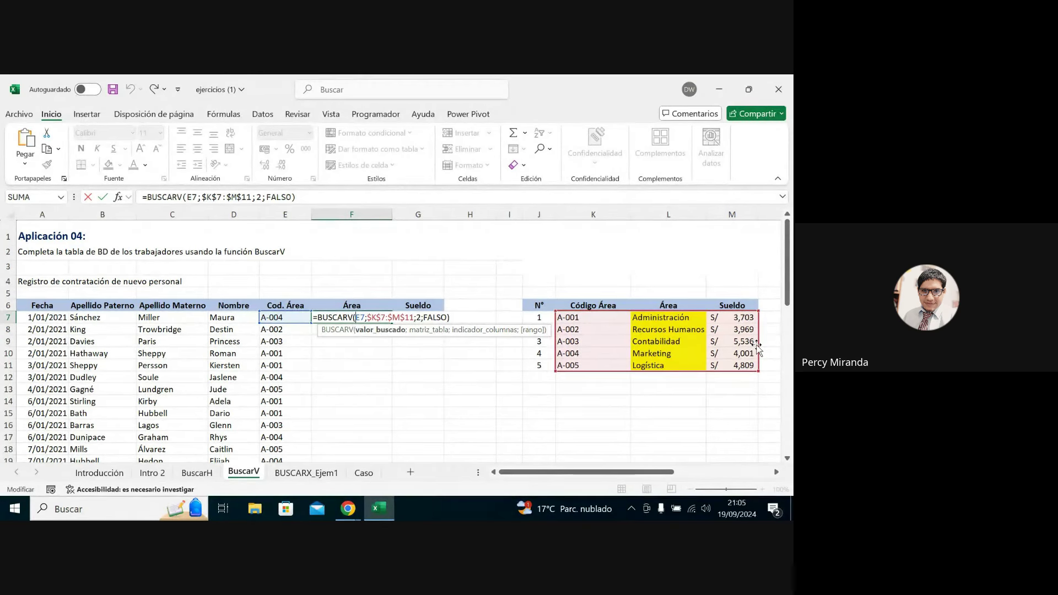
key("Return")
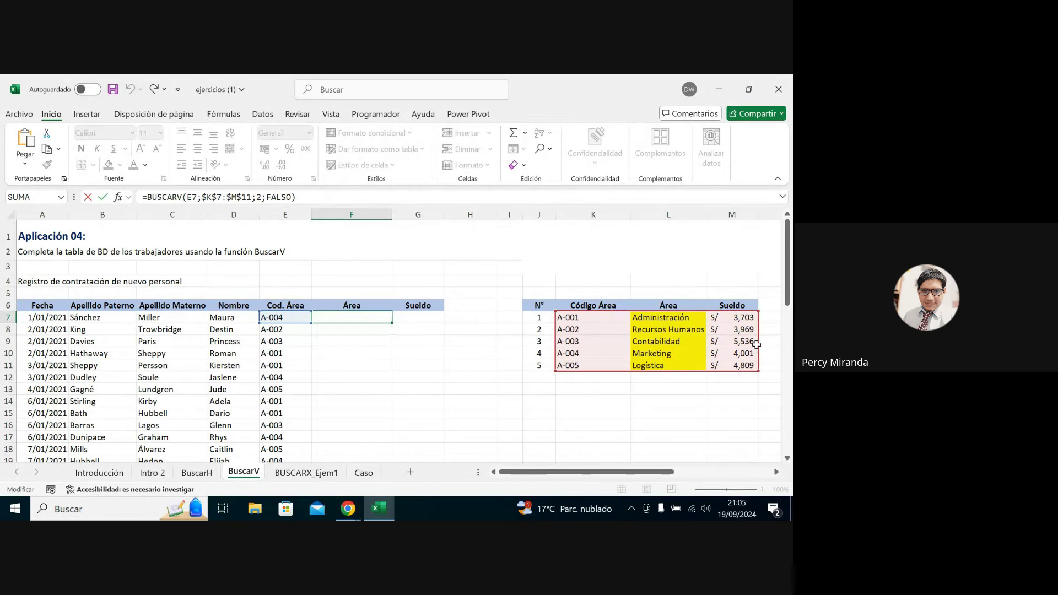
left_click(367, 319)
left_click(197, 150)
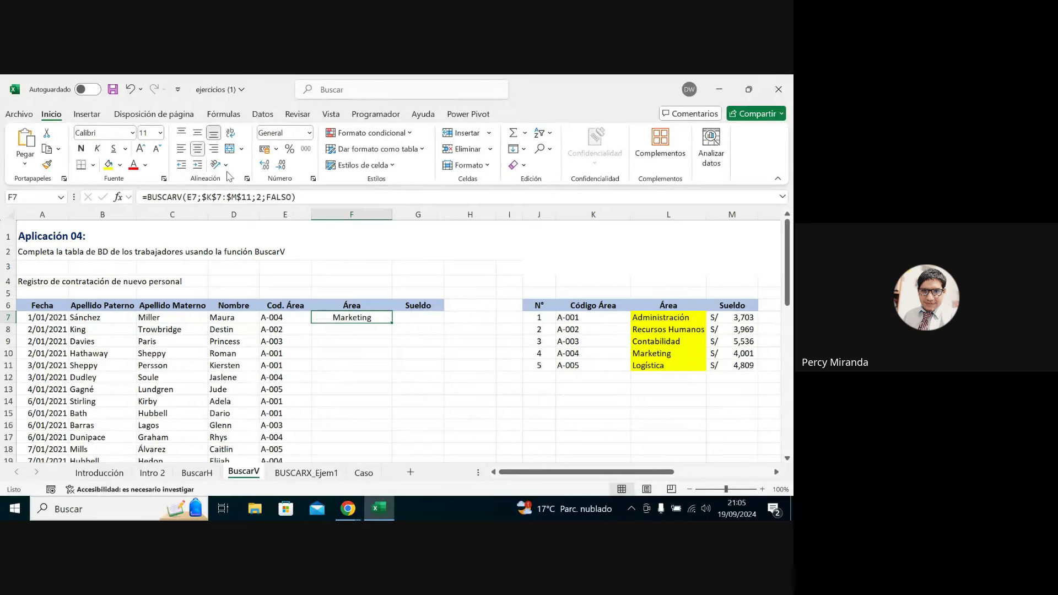
double_click(392, 324)
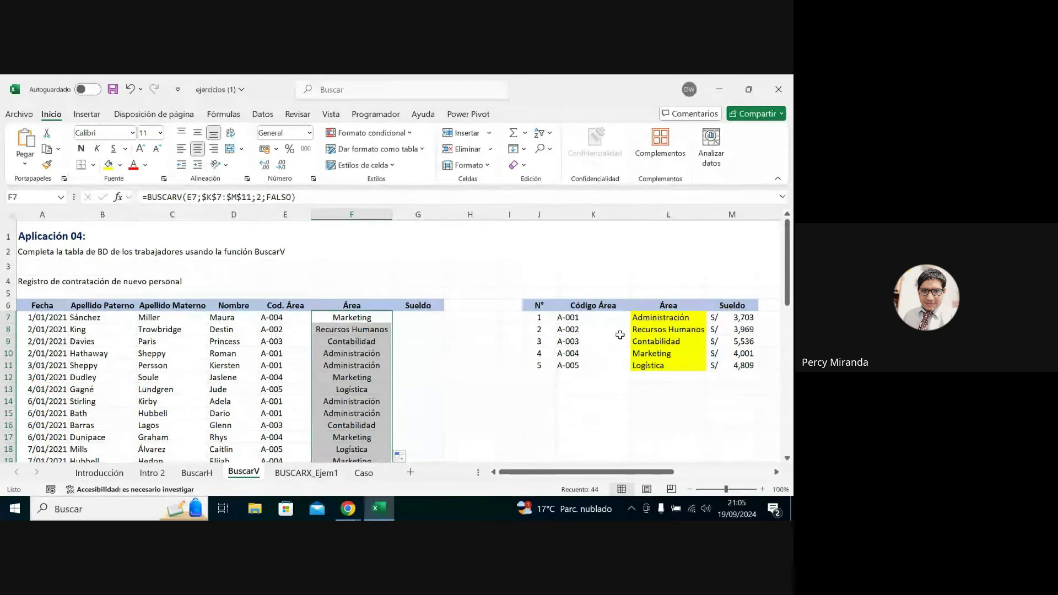
Review the =BUSCARV(E7;$K$7:$M$11;2;FALSO) formula in F7, then go to the BuscarH sheet.
left_click(586, 395)
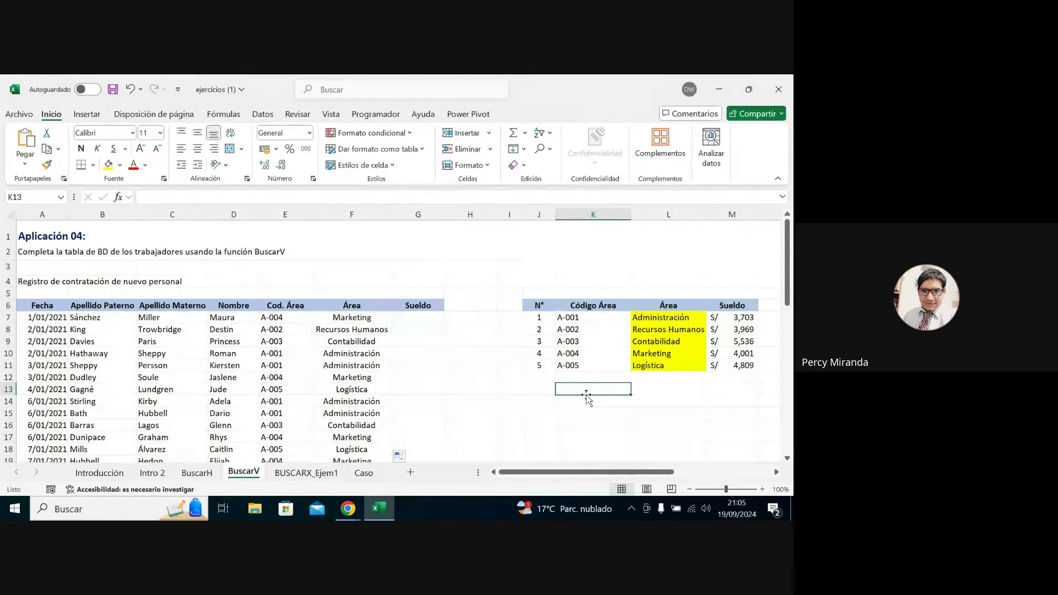
double_click(369, 318)
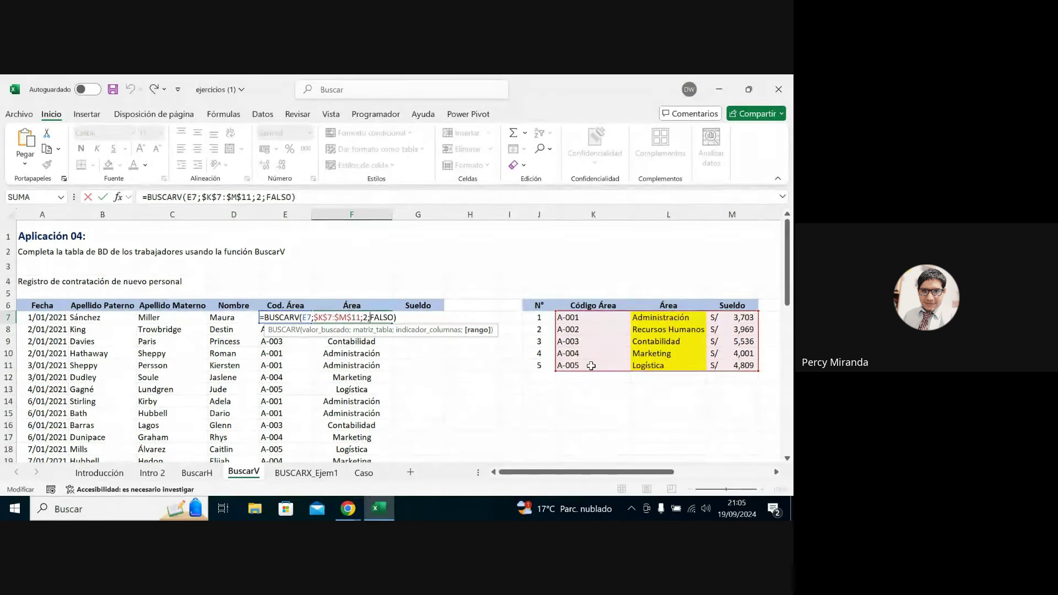
key("Return")
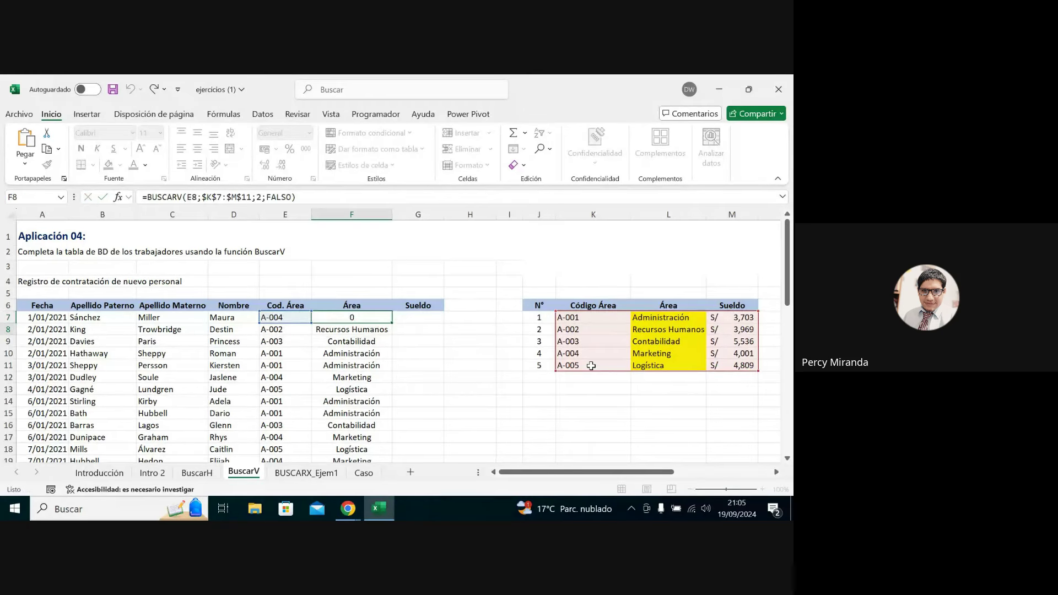
left_click(196, 473)
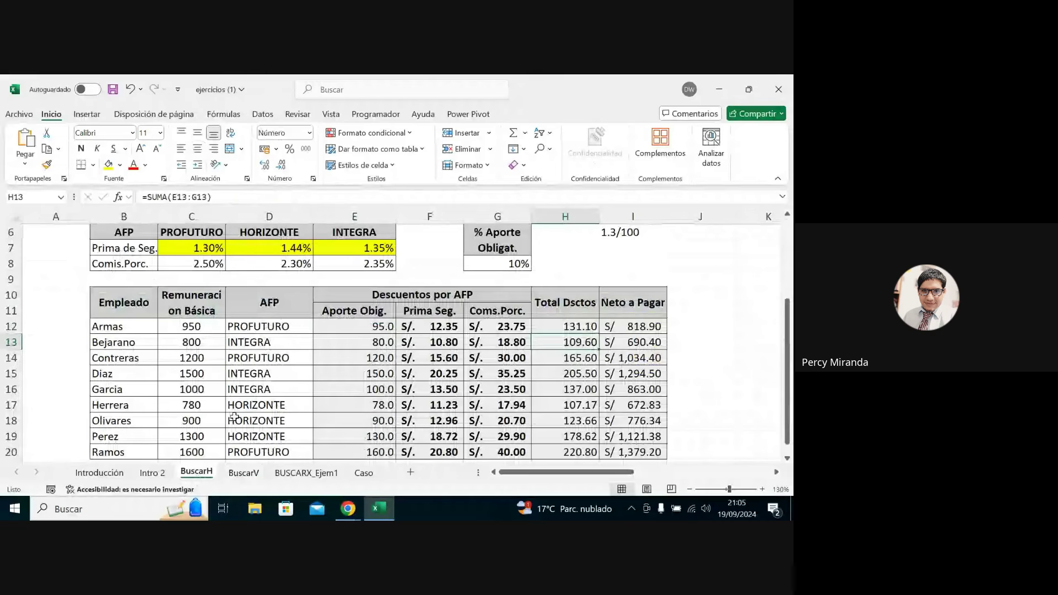
Review the F12 BUSCARH formula on BuscarH, which returns S/. 12.35.
double_click(430, 326)
scroll(483, 379, "up", 1)
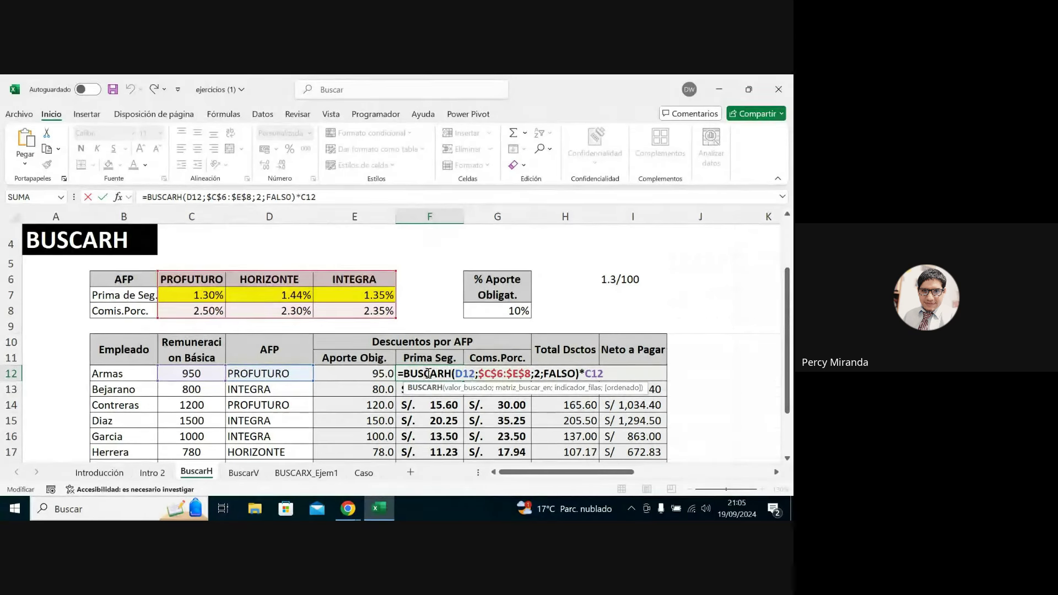
left_click(518, 374)
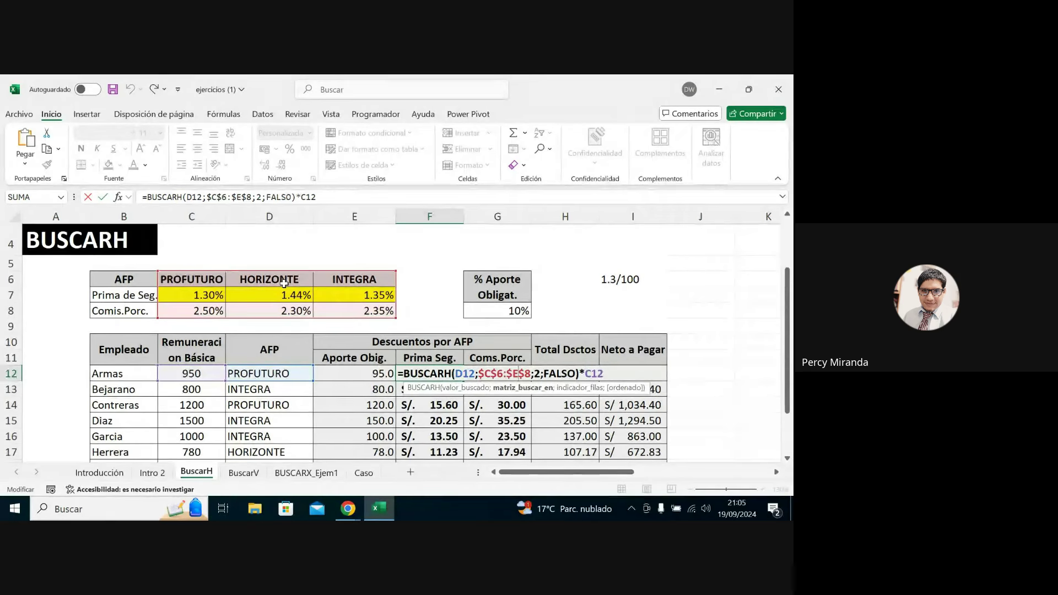
key("Return")
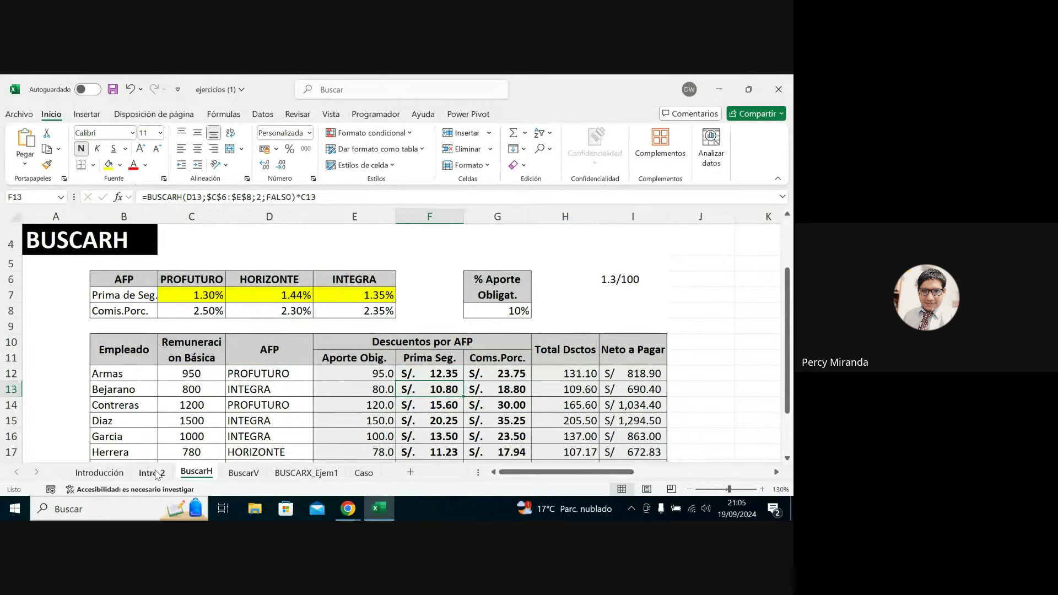
Review H8 on Intro 2 and C15 on Introducción, then return to BuscarV.
left_click(152, 473)
double_click(287, 258)
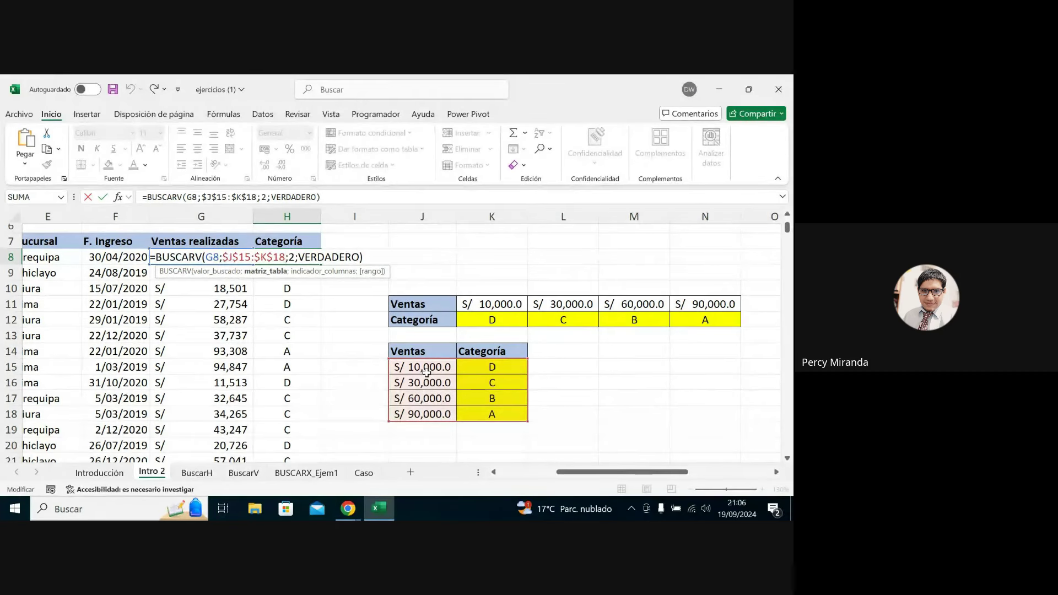
key("Return")
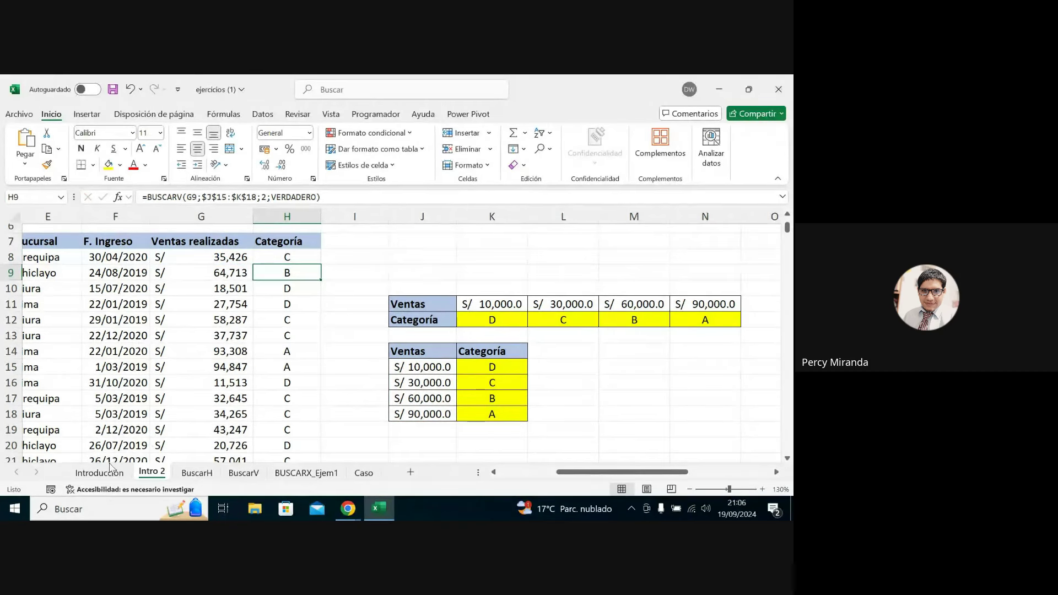
left_click(110, 468)
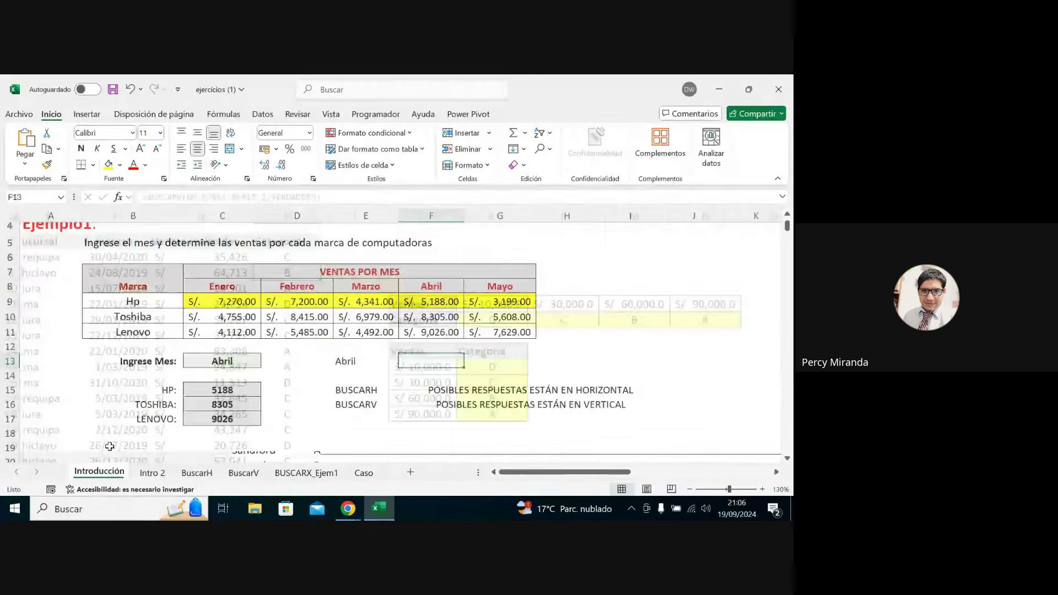
double_click(220, 387)
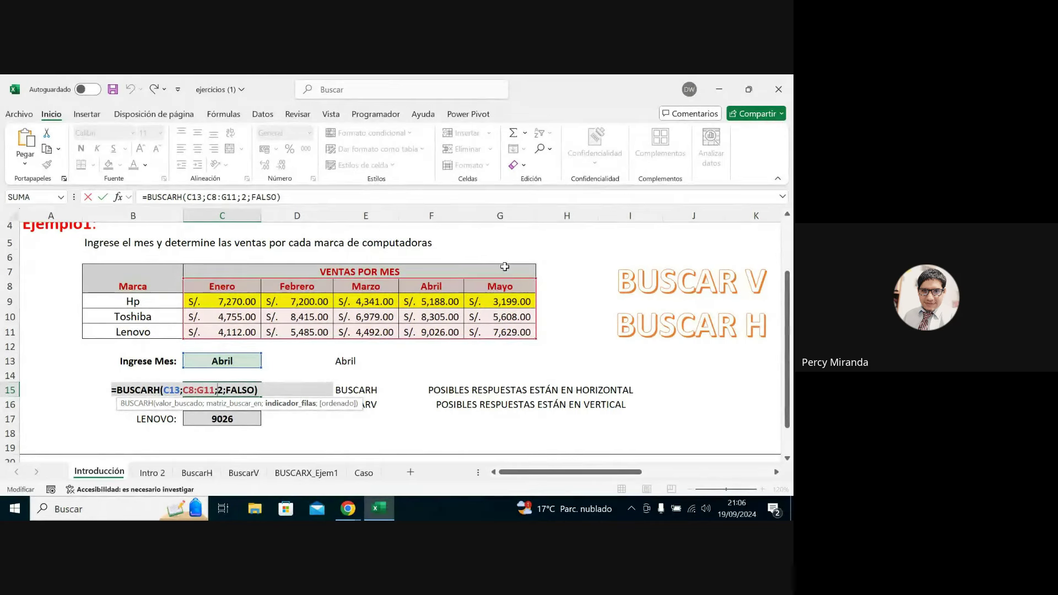
key("Return")
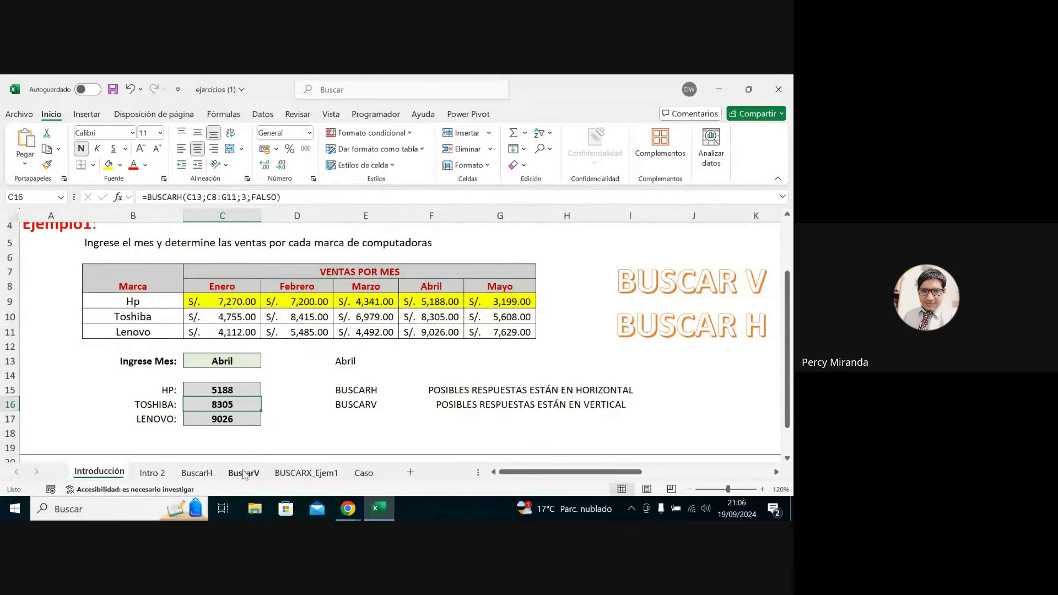
left_click(244, 474)
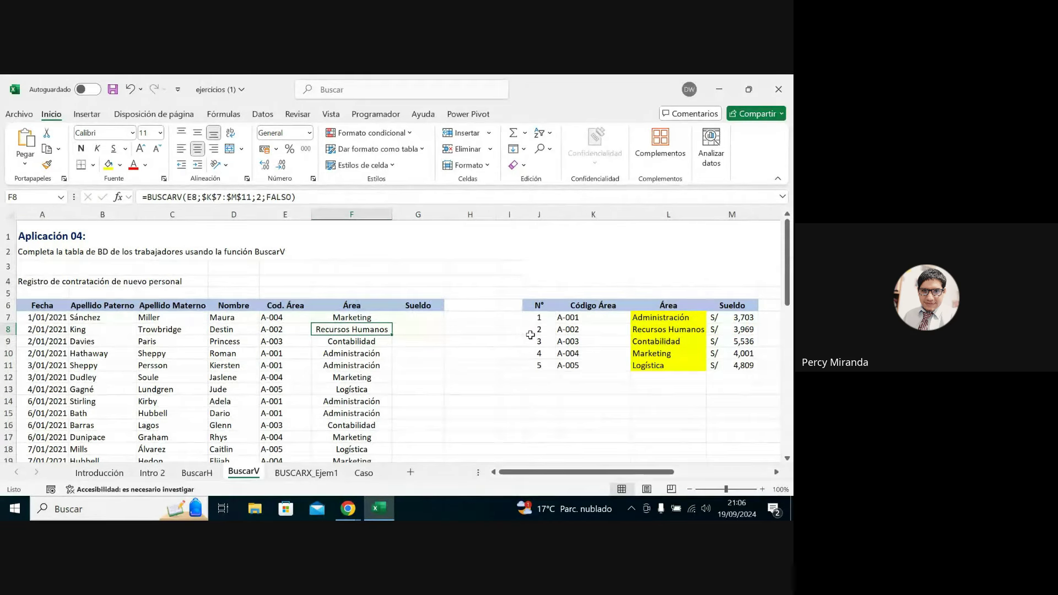
Clear the Área results from F7 down the column.
left_click(345, 317)
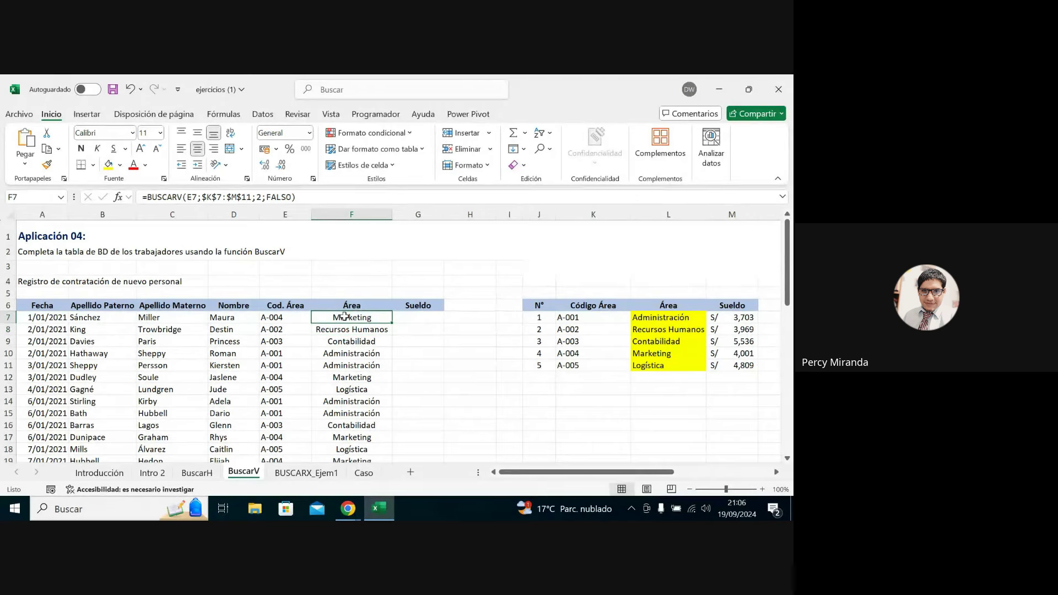
key("ctrl+shift+Down")
scroll(344, 317, "up", 10)
key("Delete")
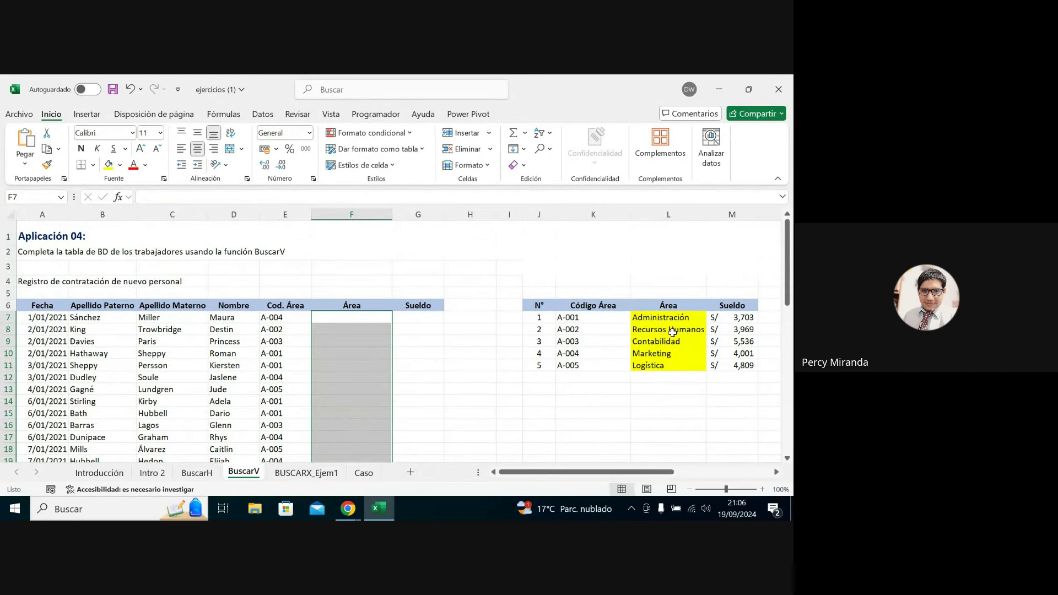
Name the lookup table range J7:M11 'tablita' using the Name Box.
left_click_drag(541, 315, 755, 366)
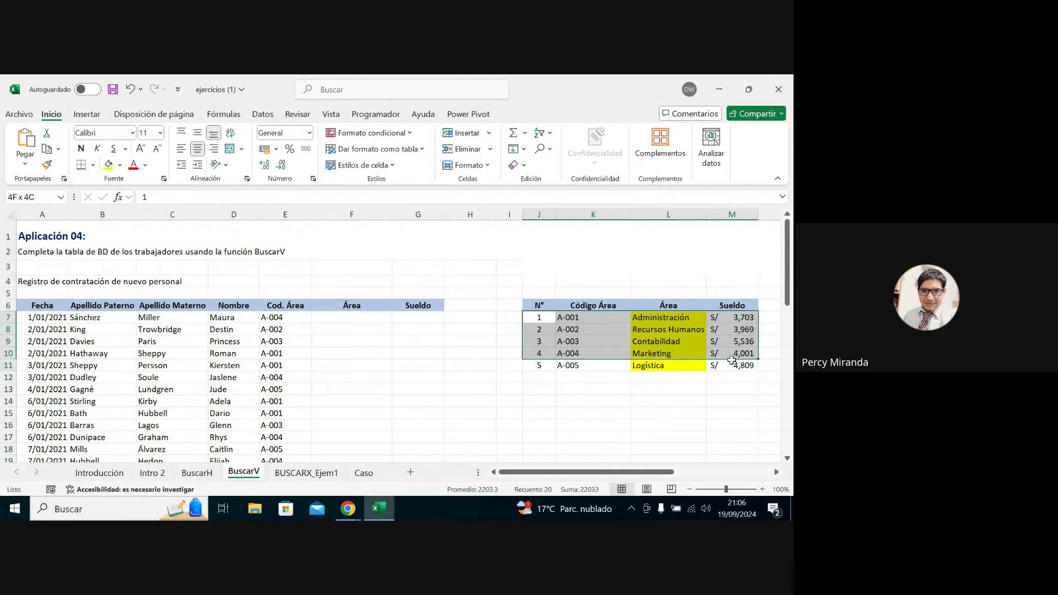
left_click(30, 197)
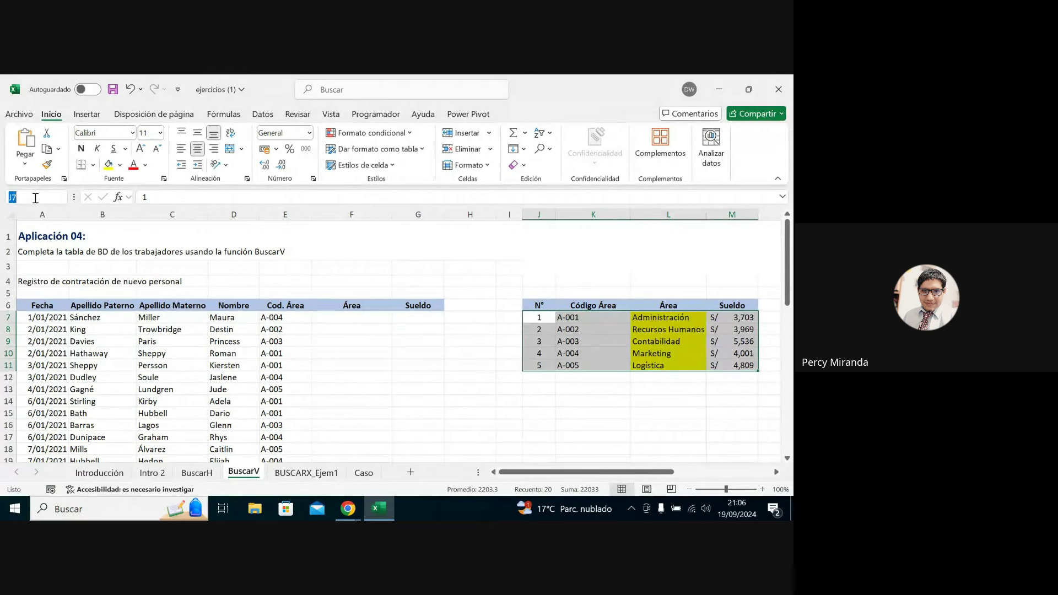
left_click(263, 114)
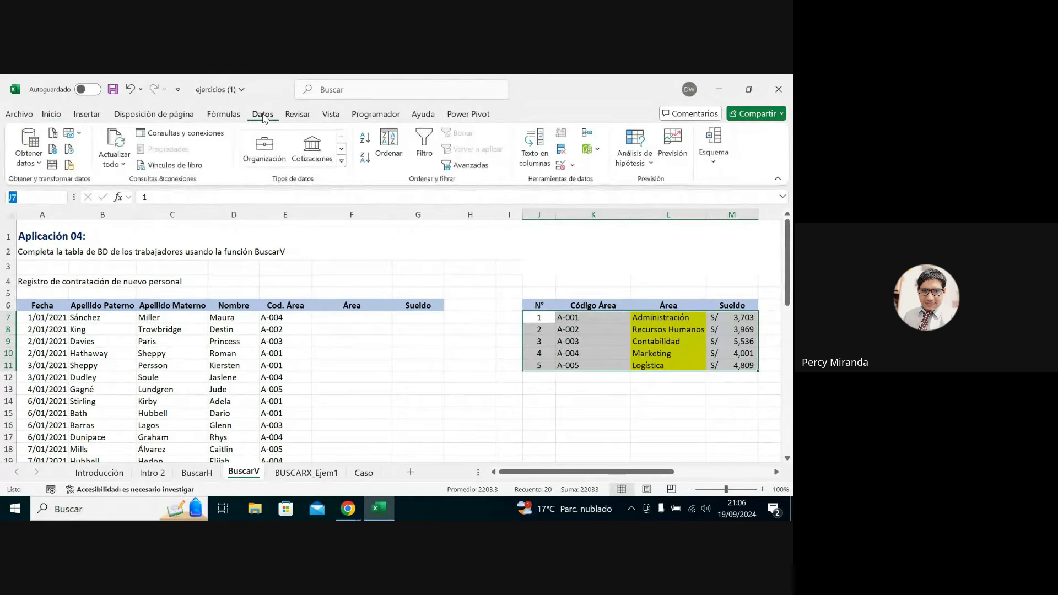
left_click(88, 114)
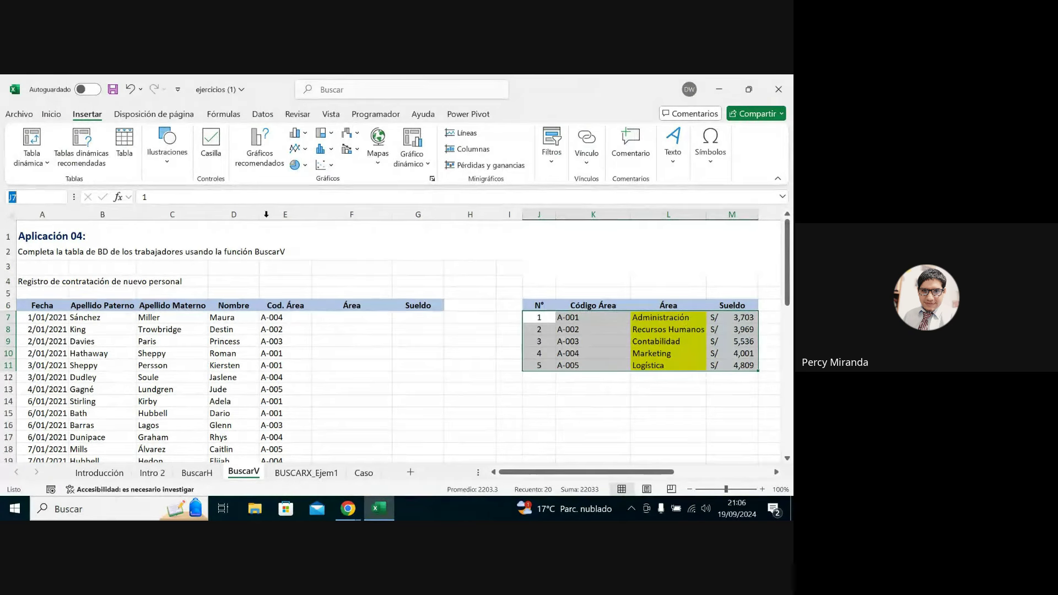
left_click(124, 152)
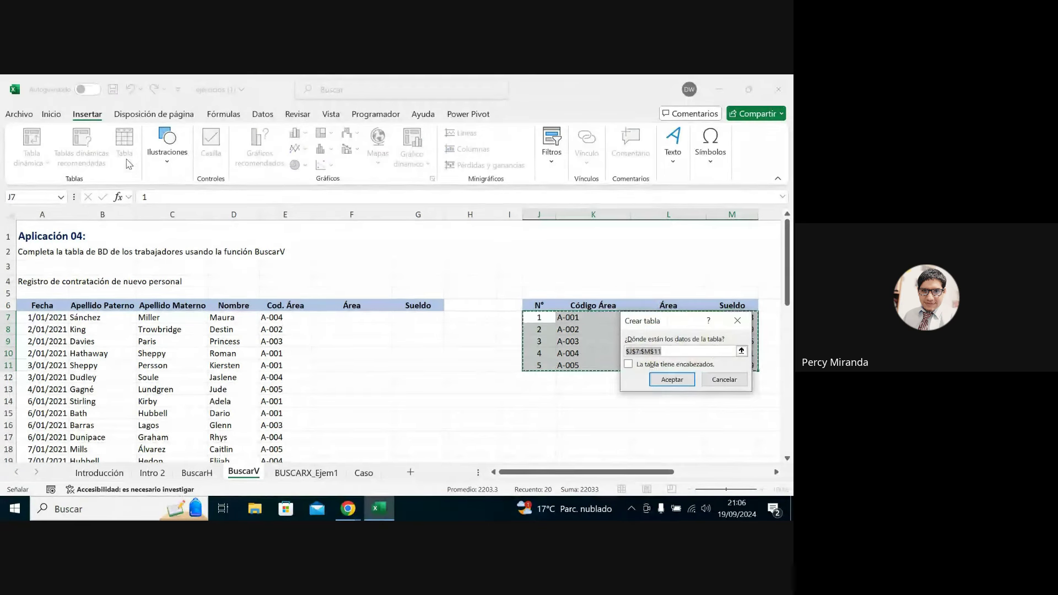
left_click(725, 379)
left_click(34, 197)
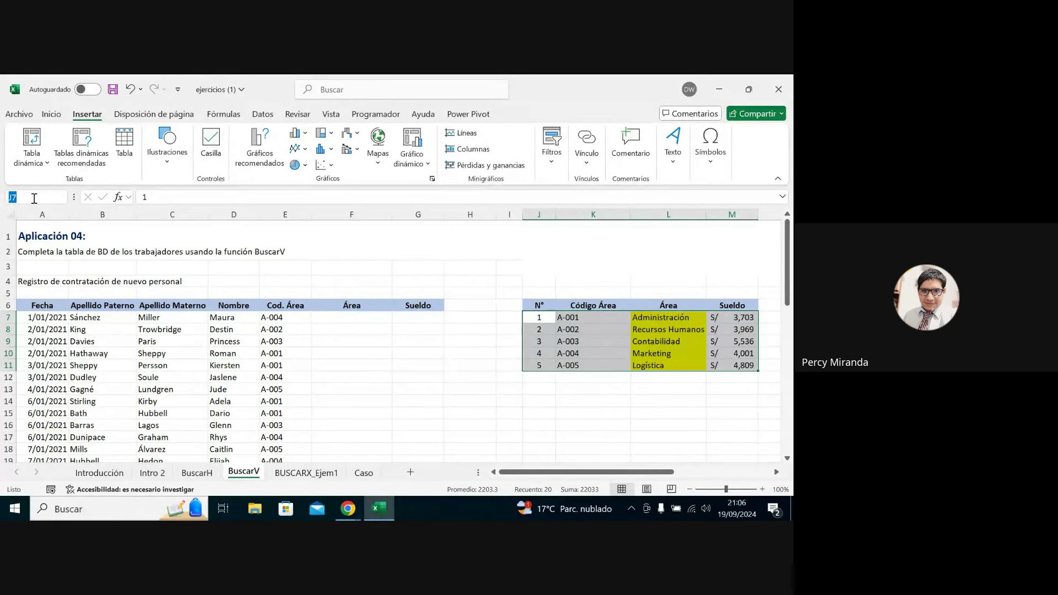
type("tablita")
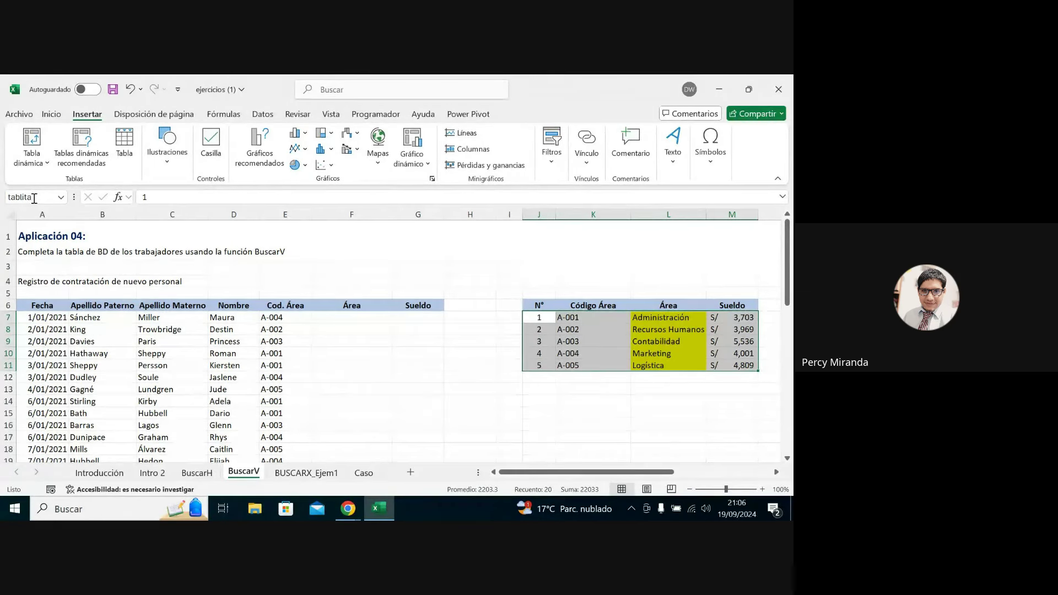
key("Return")
left_click(345, 316)
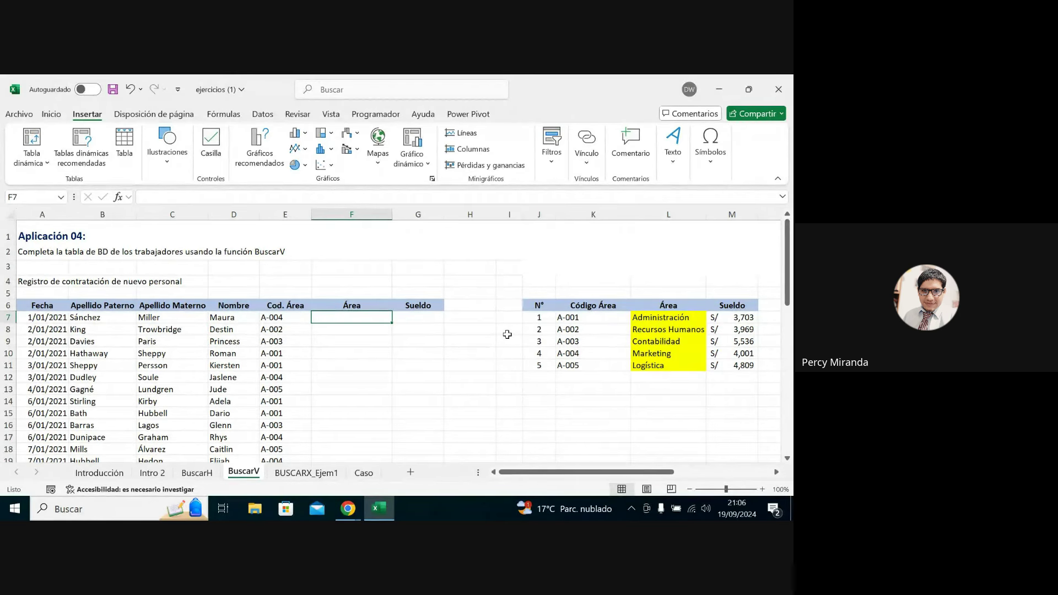
type("=buscar")
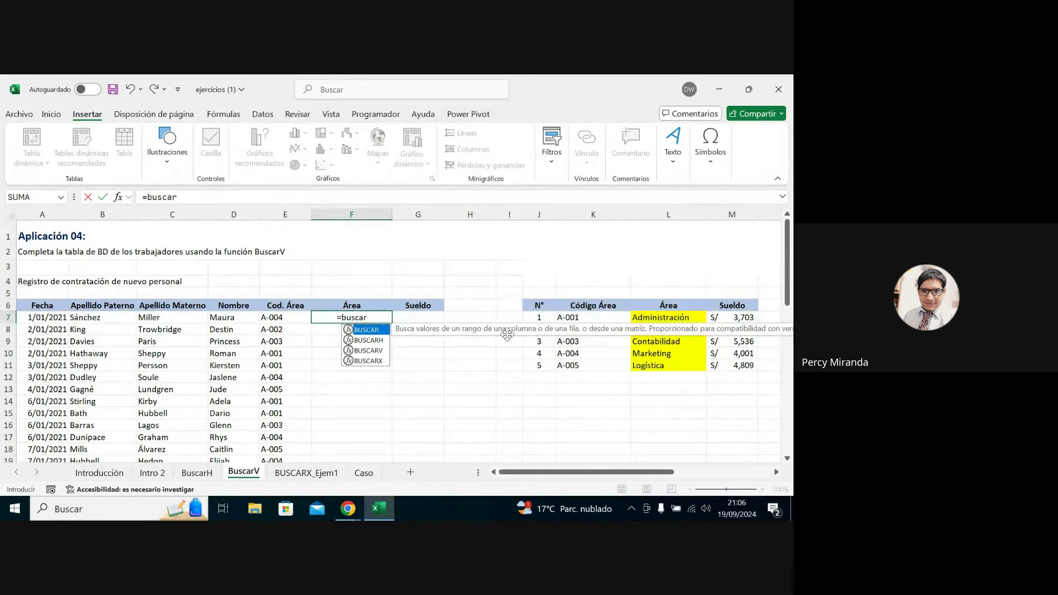
type("v(")
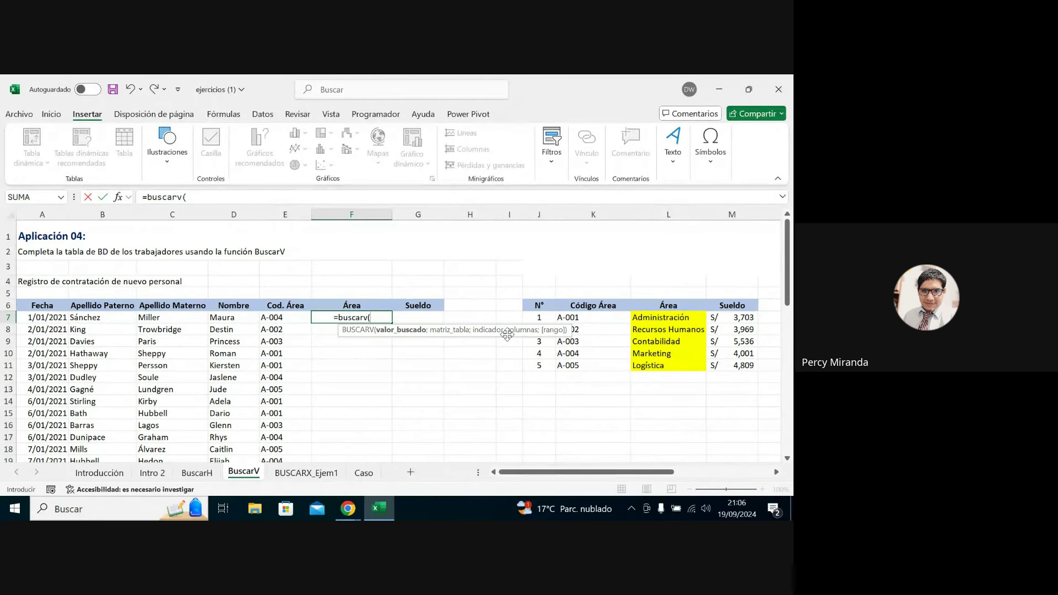
left_click(269, 323)
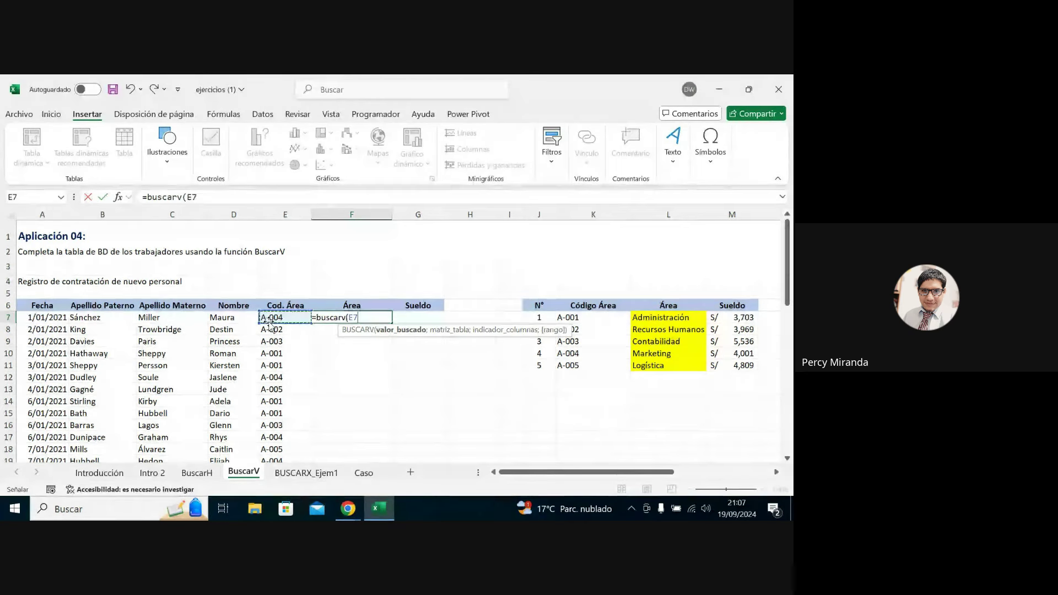
type(";tabli")
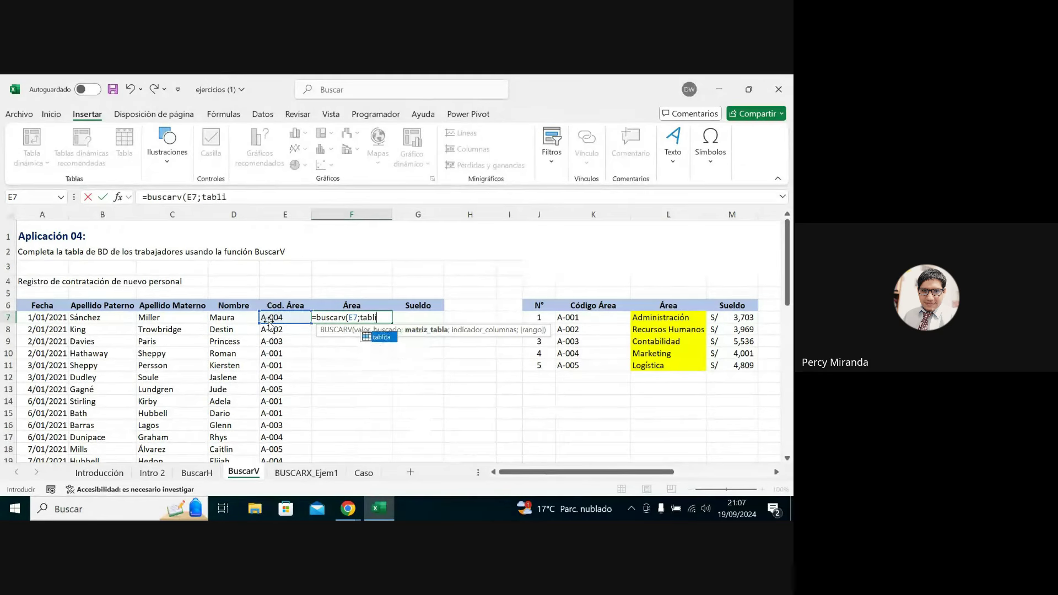
double_click(382, 337)
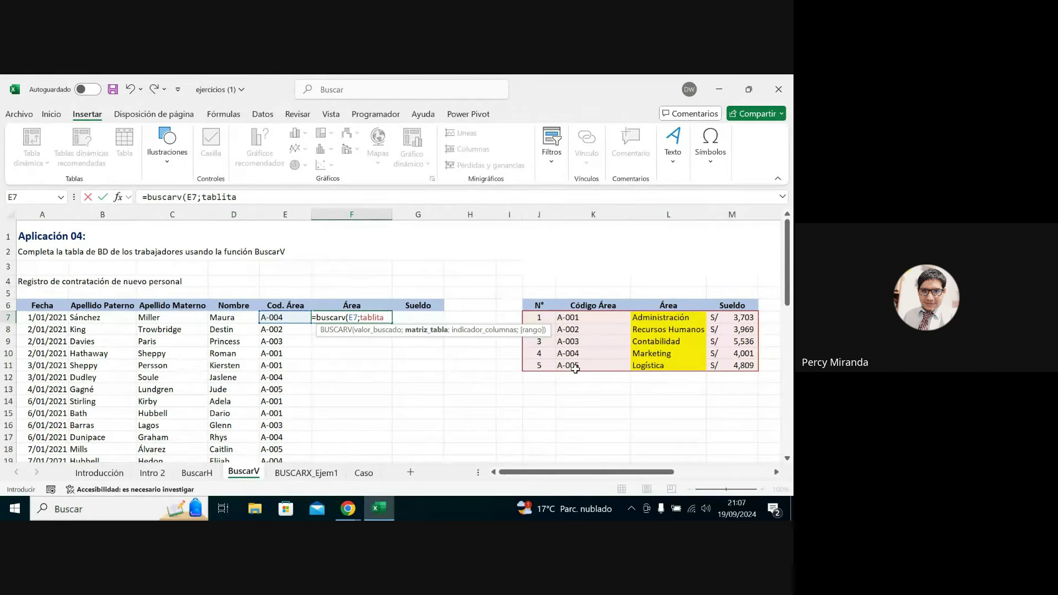
key("Escape")
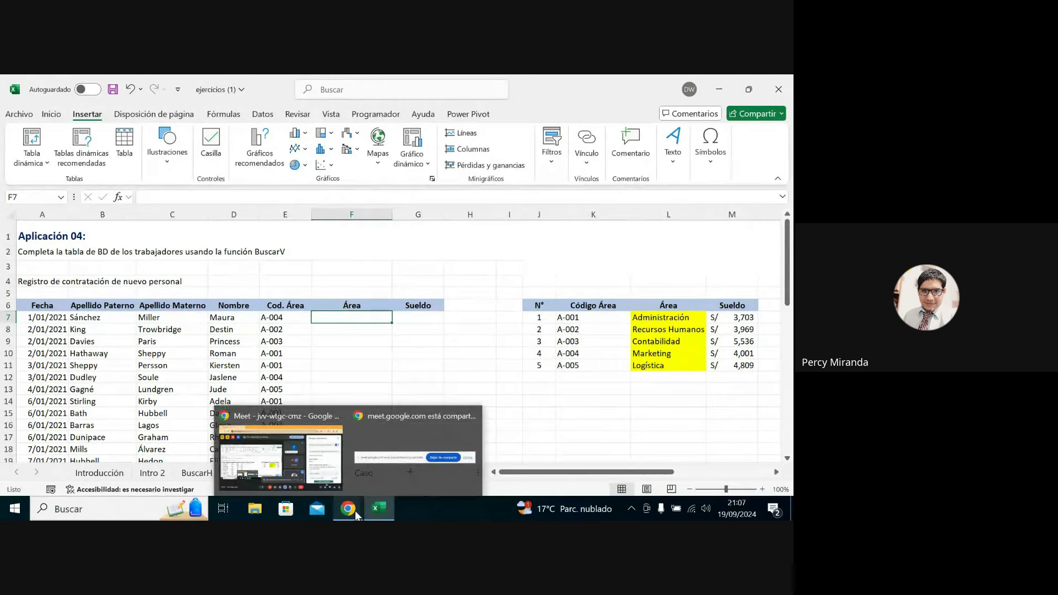
left_click(626, 341)
left_click(662, 328)
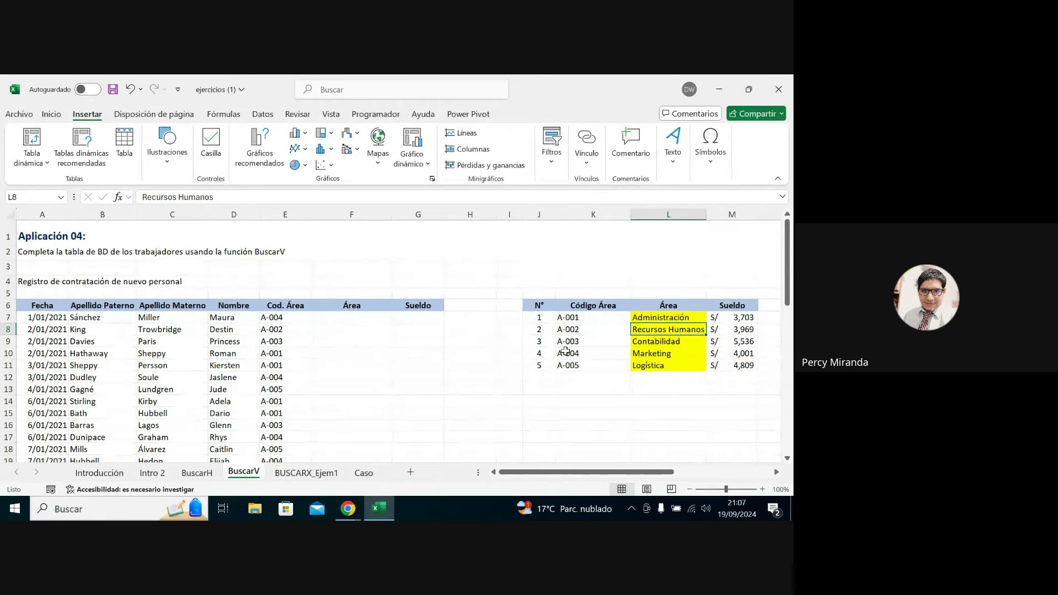
left_click_drag(582, 306, 581, 365)
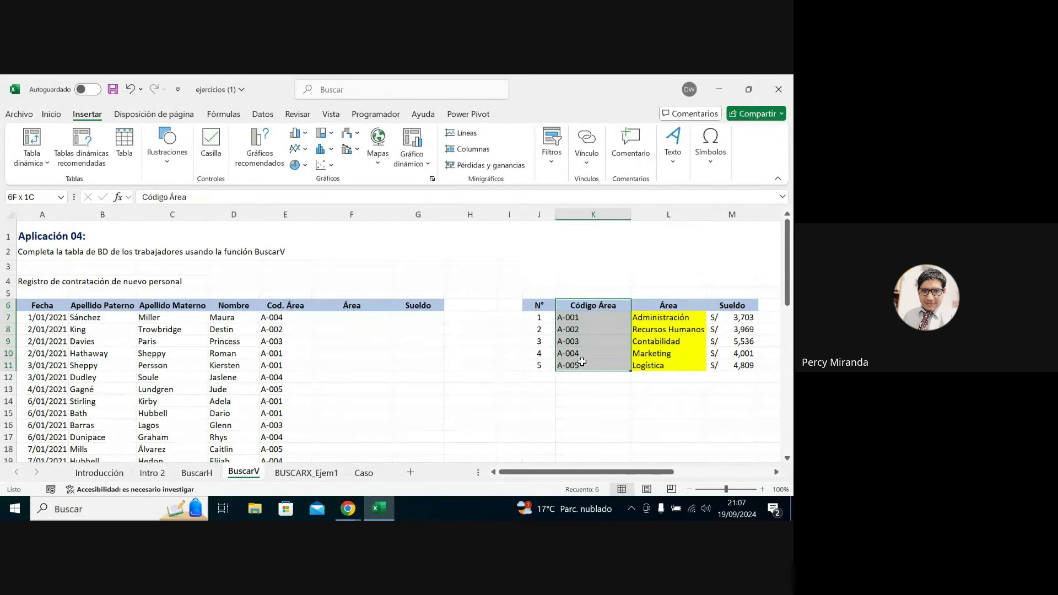
left_click_drag(559, 471, 616, 471)
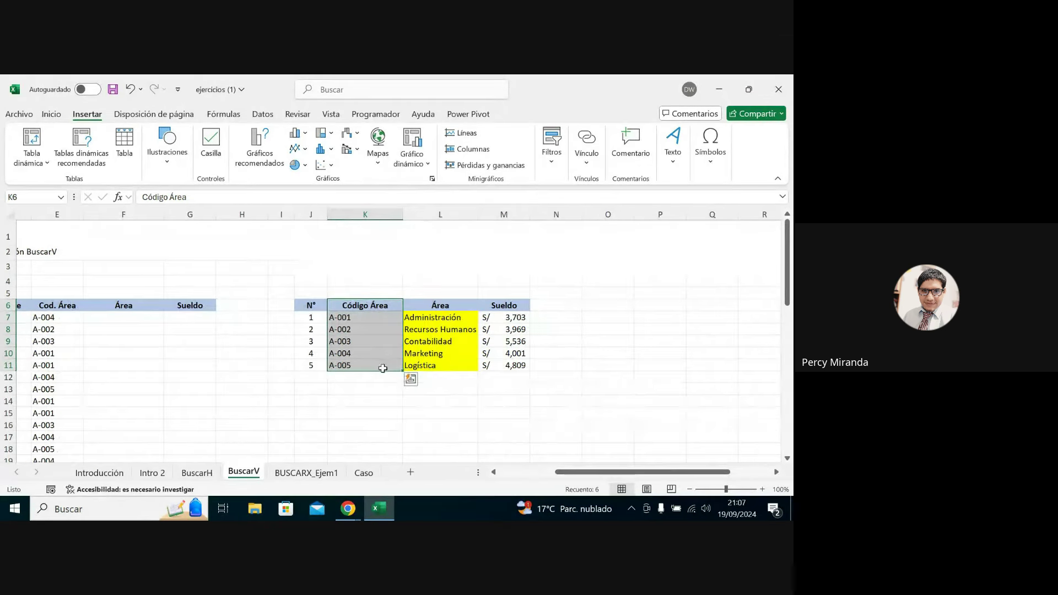
left_click_drag(423, 367, 590, 367)
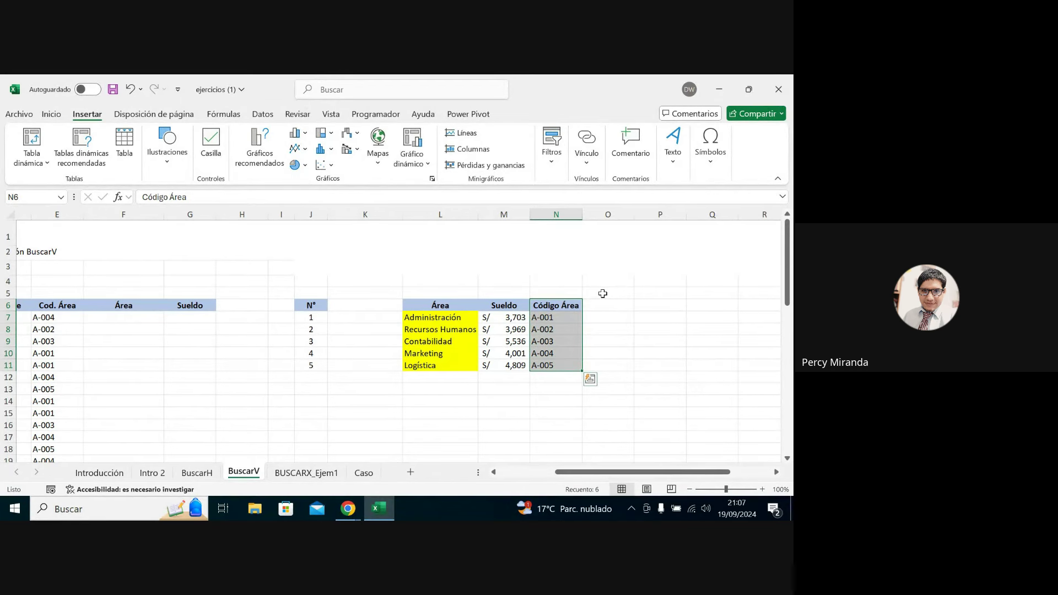
mouse_move(563, 369)
left_mouse_down()
mouse_move(372, 359)
mouse_move(372, 371)
left_mouse_up()
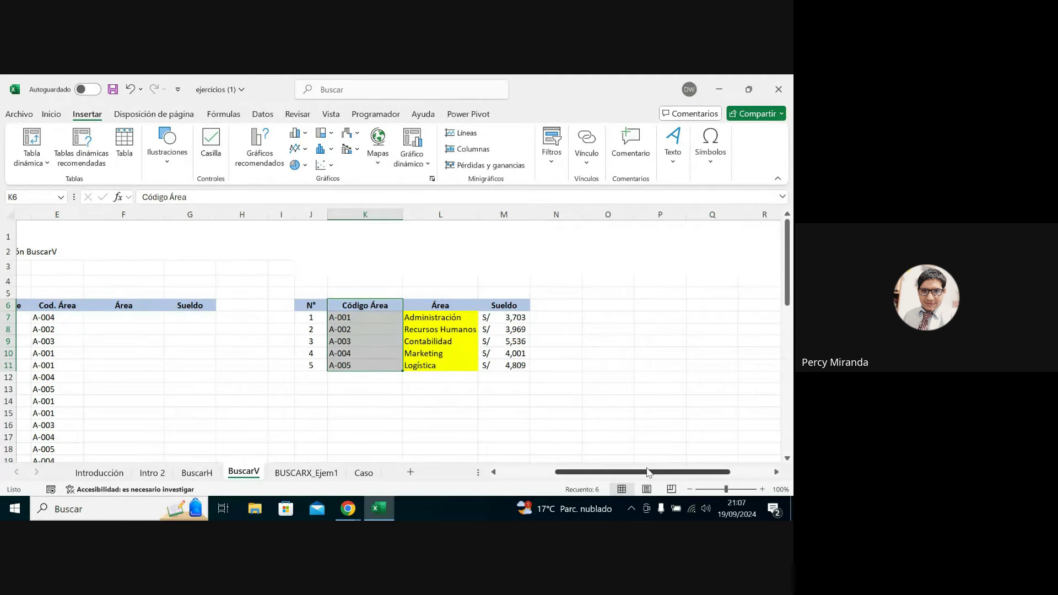
left_click_drag(603, 473, 578, 479)
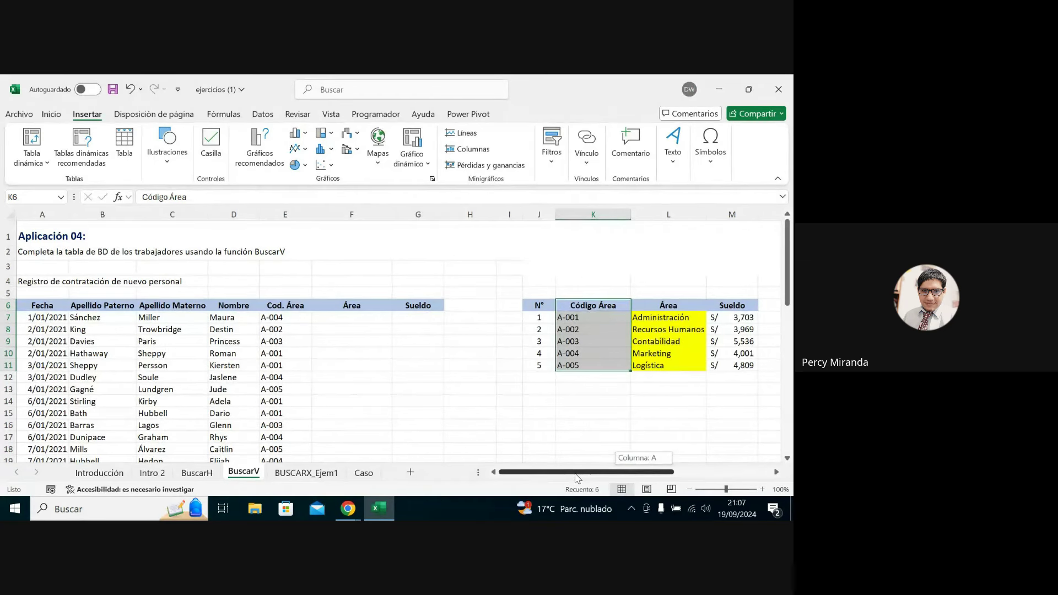
left_click(652, 328)
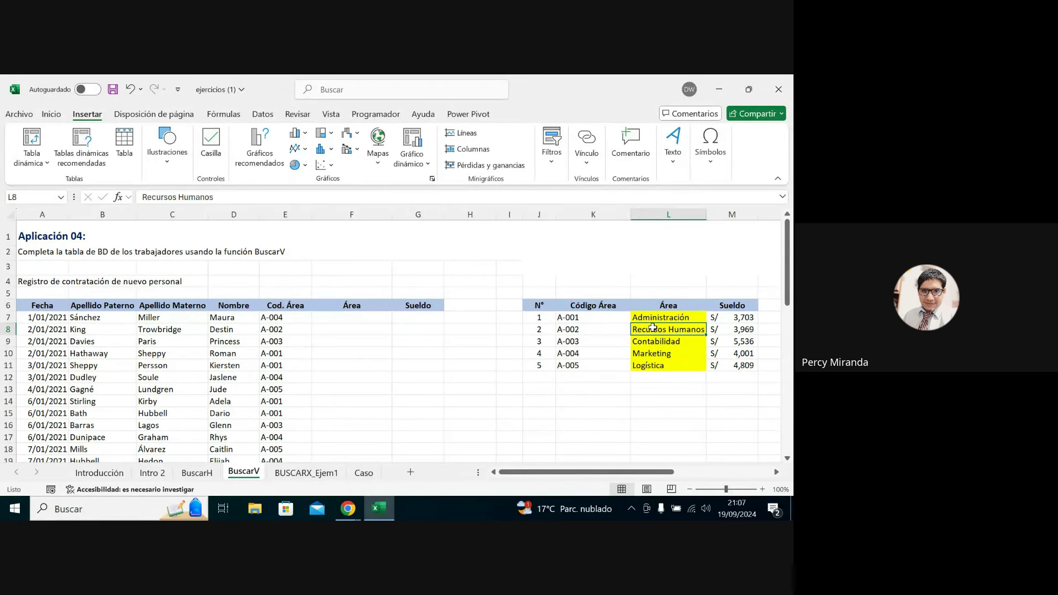
left_click_drag(582, 477, 618, 479)
left_click_drag(457, 304, 459, 378)
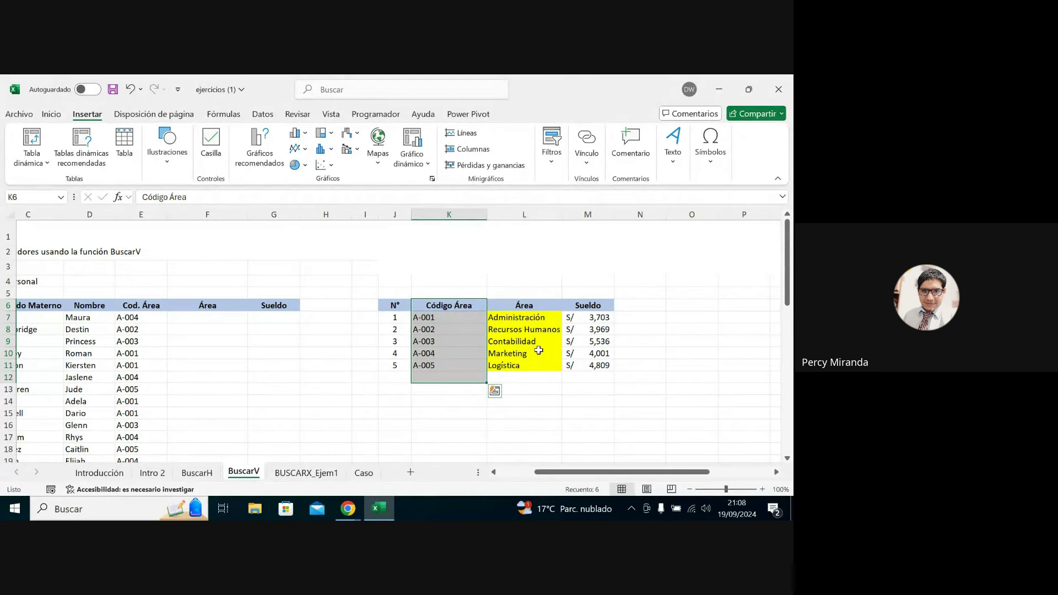
left_click(205, 317)
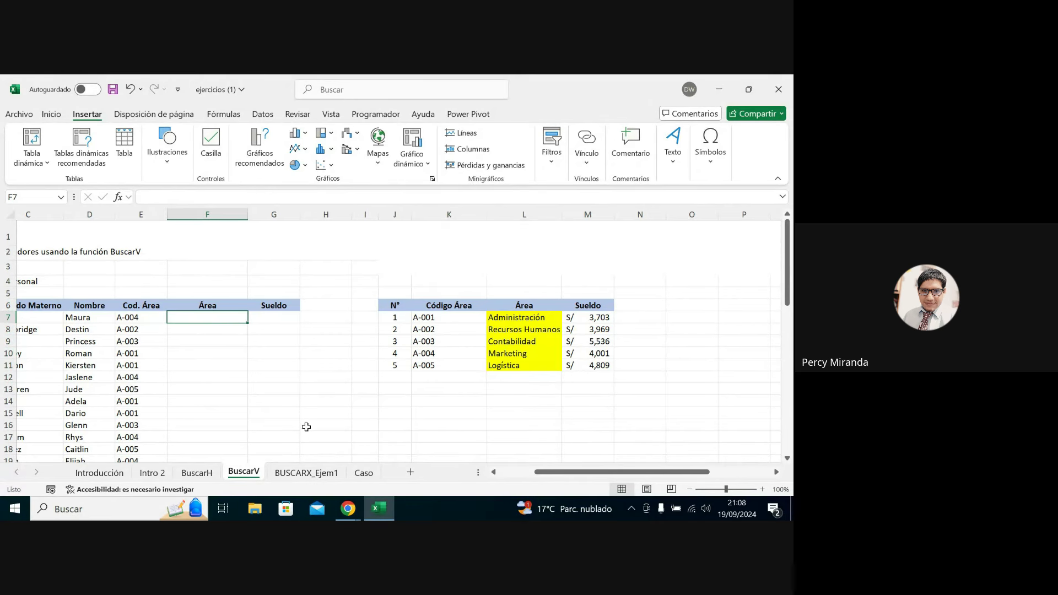
left_click(305, 473)
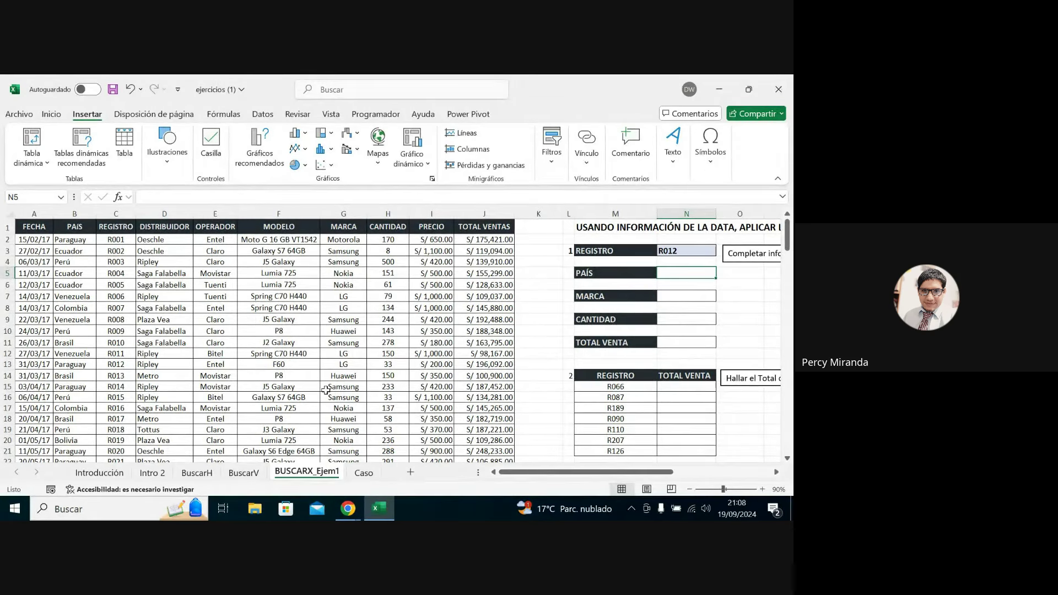
left_click(254, 473)
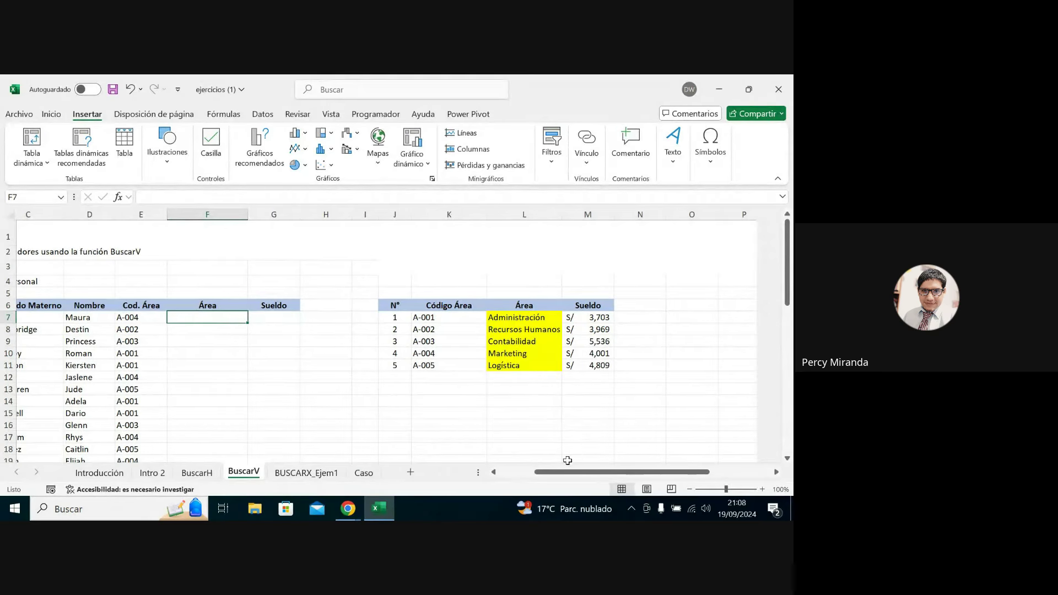
left_click_drag(569, 472, 551, 472)
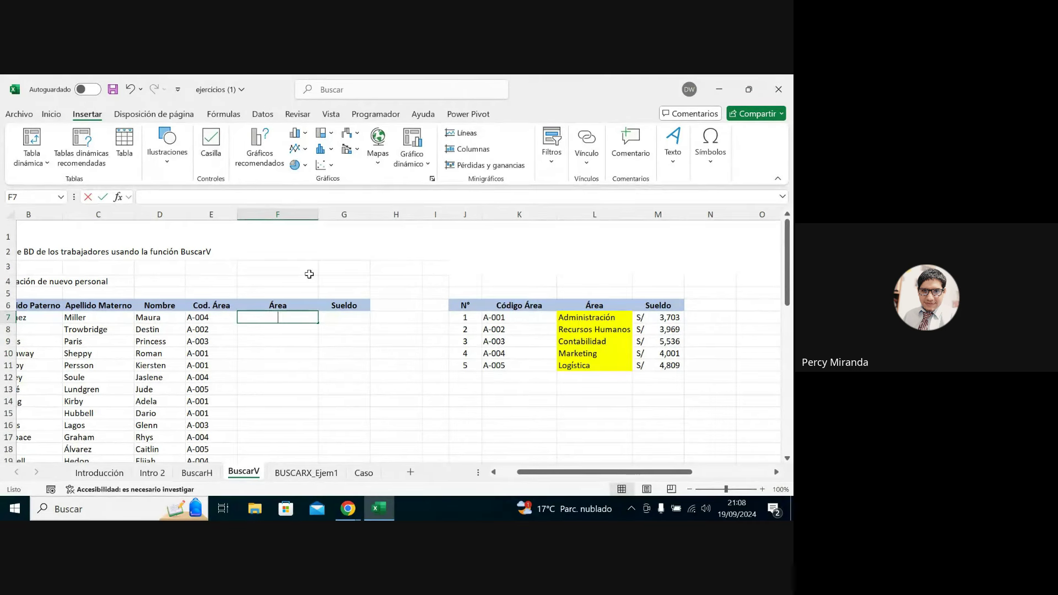
Enter =BUSCARV(E7;$K$7:$M$11;2;FALSO) in F7 so it returns Marketing.
type("=buscar")
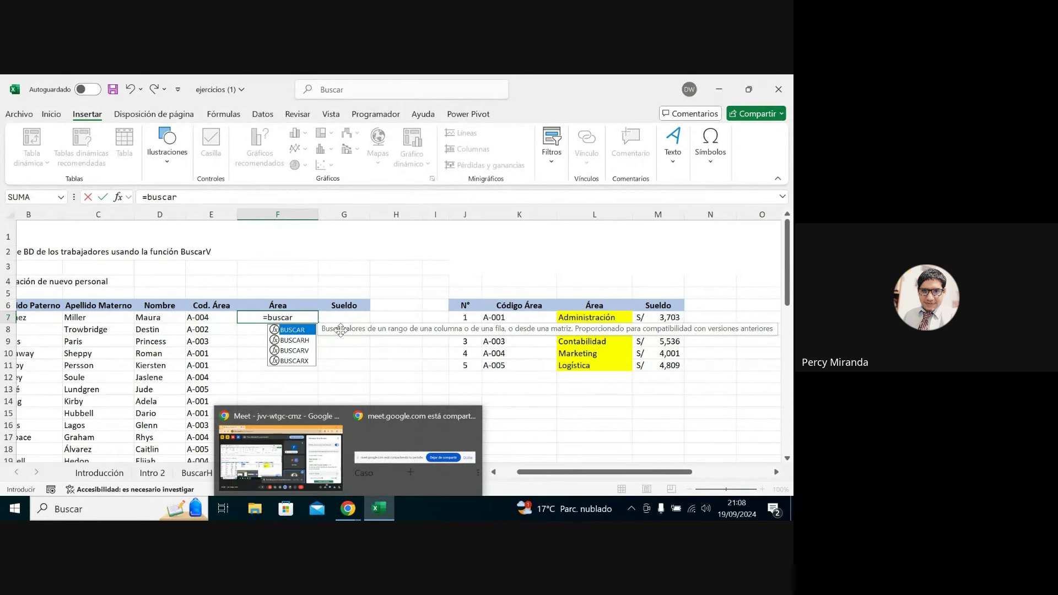
type("v(")
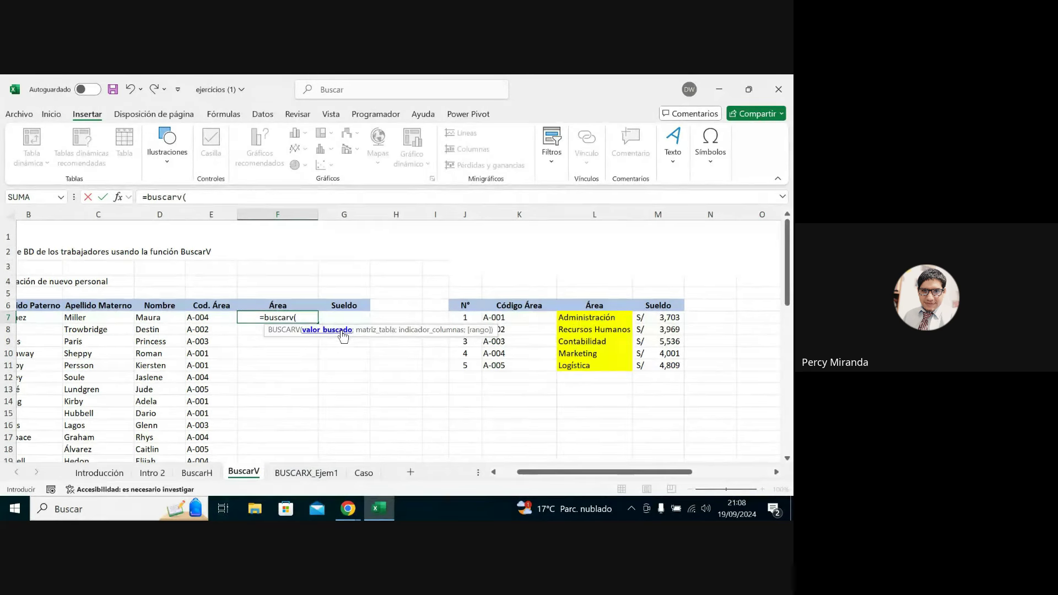
left_click(215, 317)
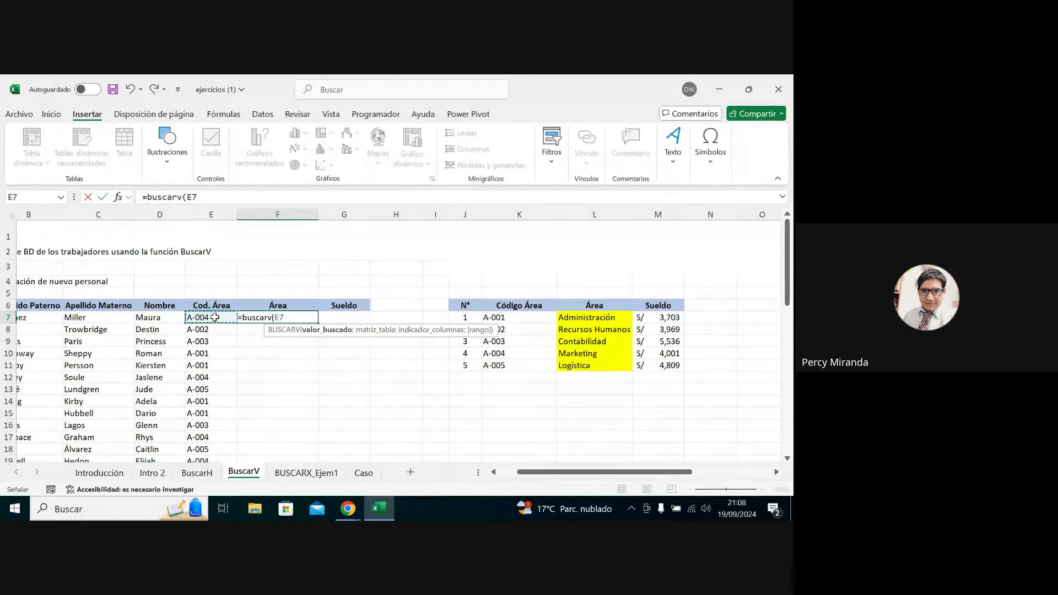
type(";")
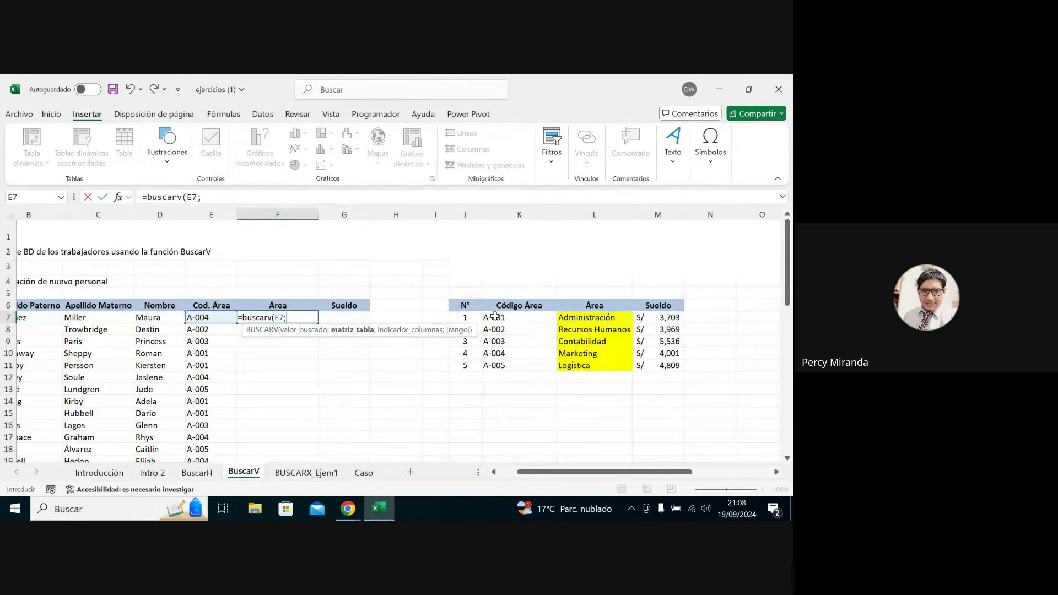
left_click_drag(496, 317, 653, 370)
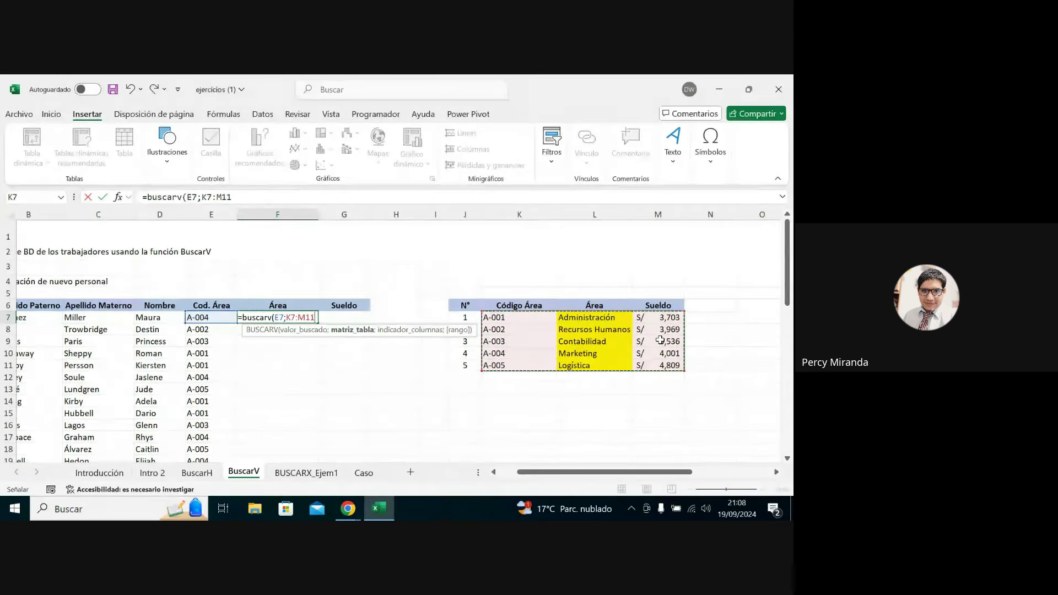
key("F4")
type("$M$11;2")
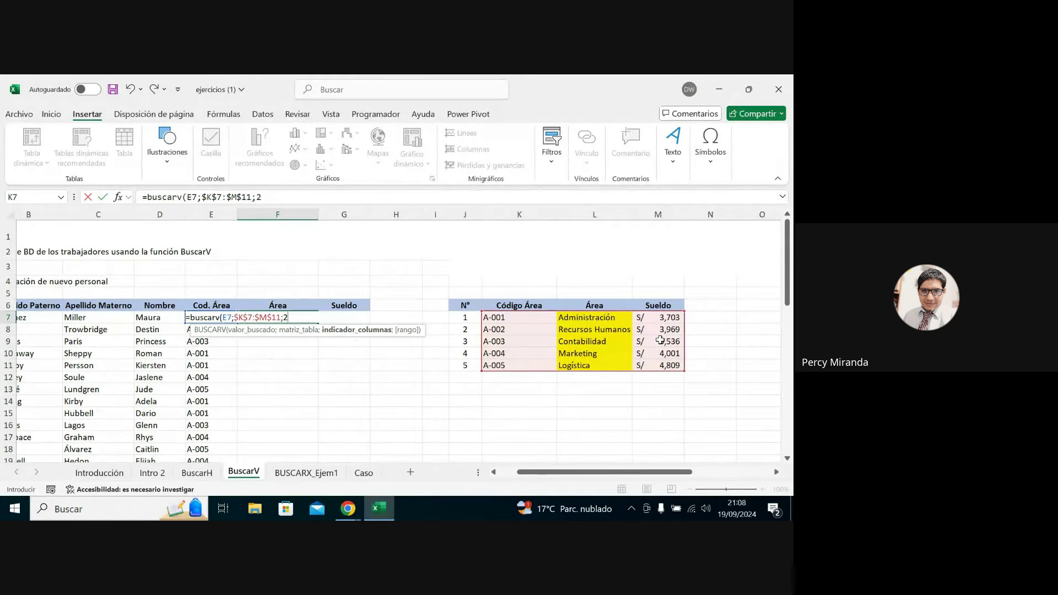
type(";")
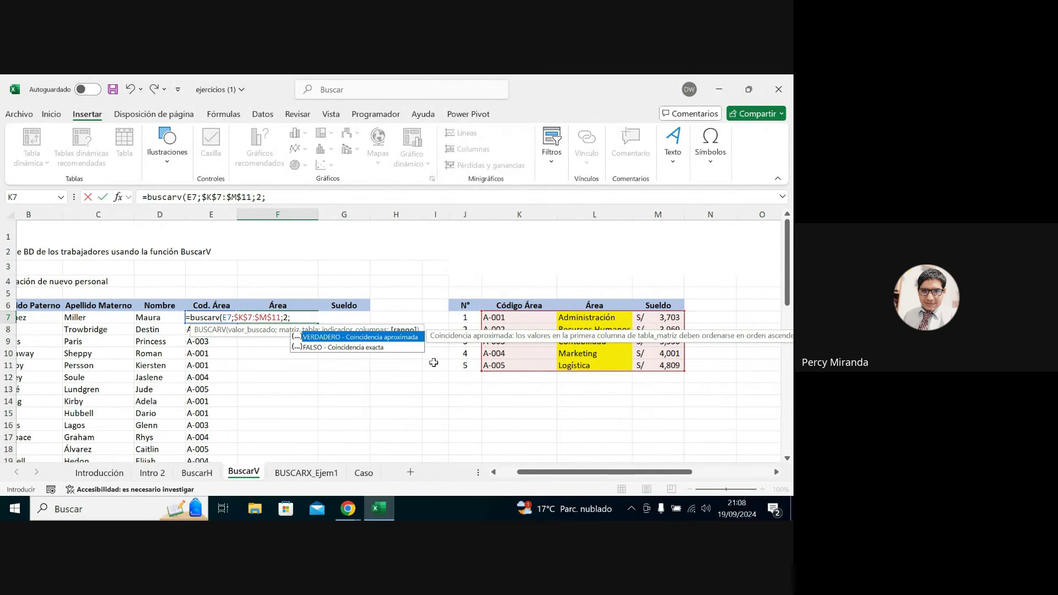
double_click(380, 347)
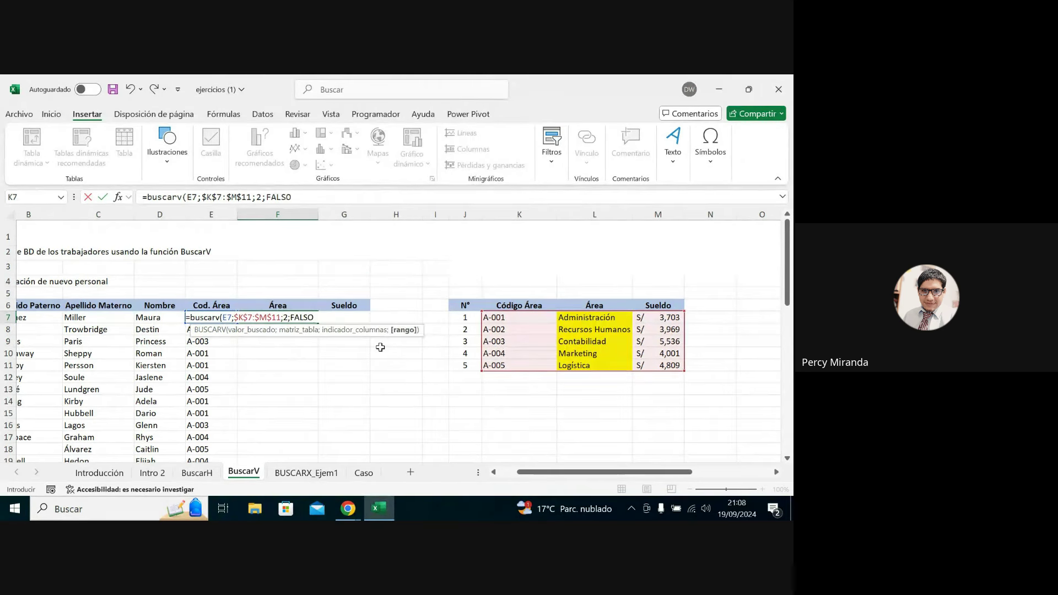
key("Return")
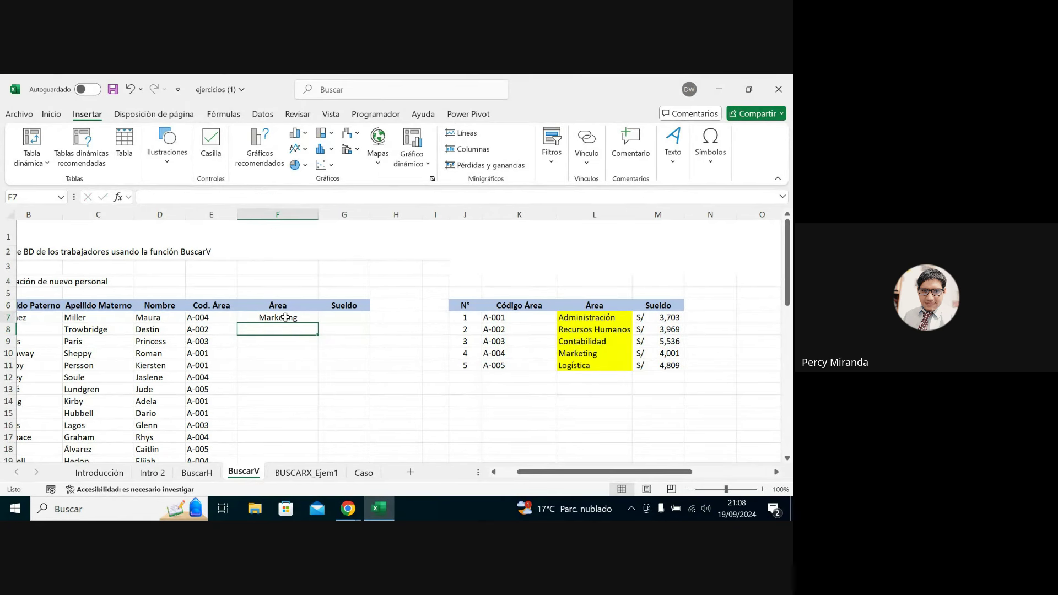
left_click(285, 317)
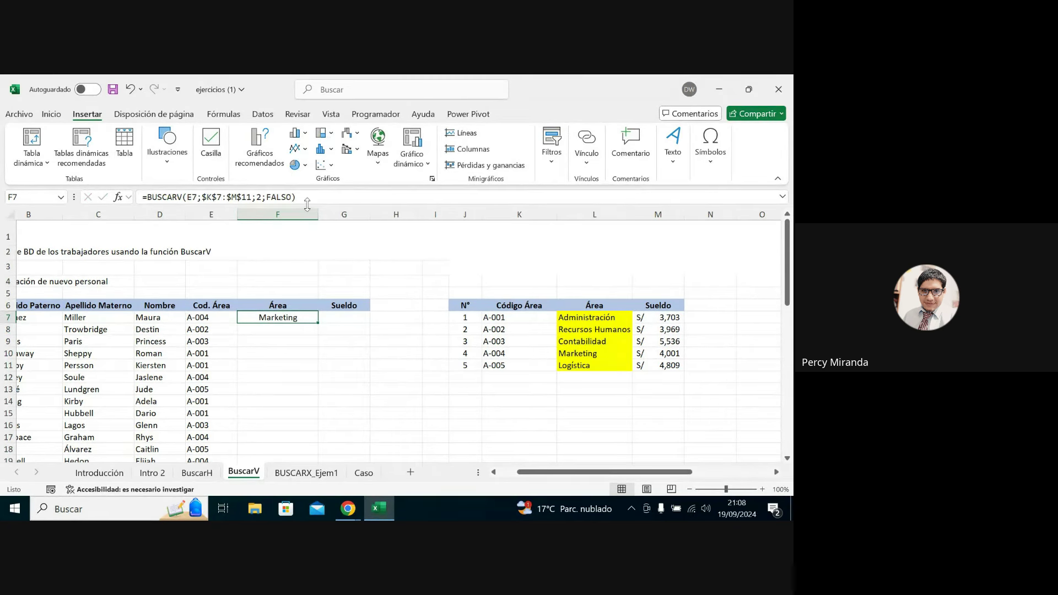
Copy the lookup into G7 with column index 3 so it returns salary 4001.
left_click_drag(307, 201, 142, 197)
right_click(186, 198)
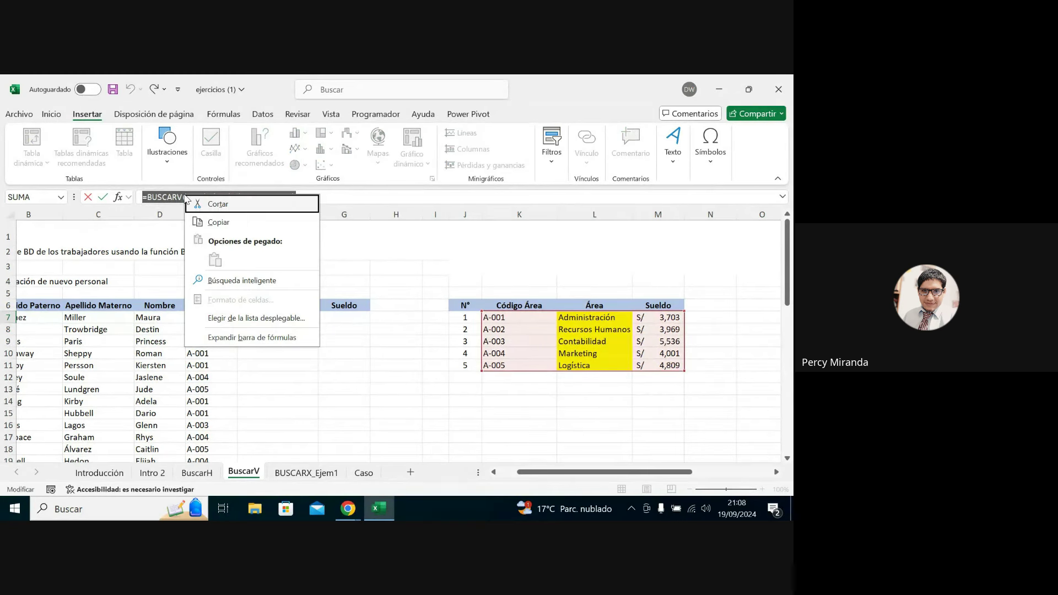
left_click(219, 223)
key("Escape")
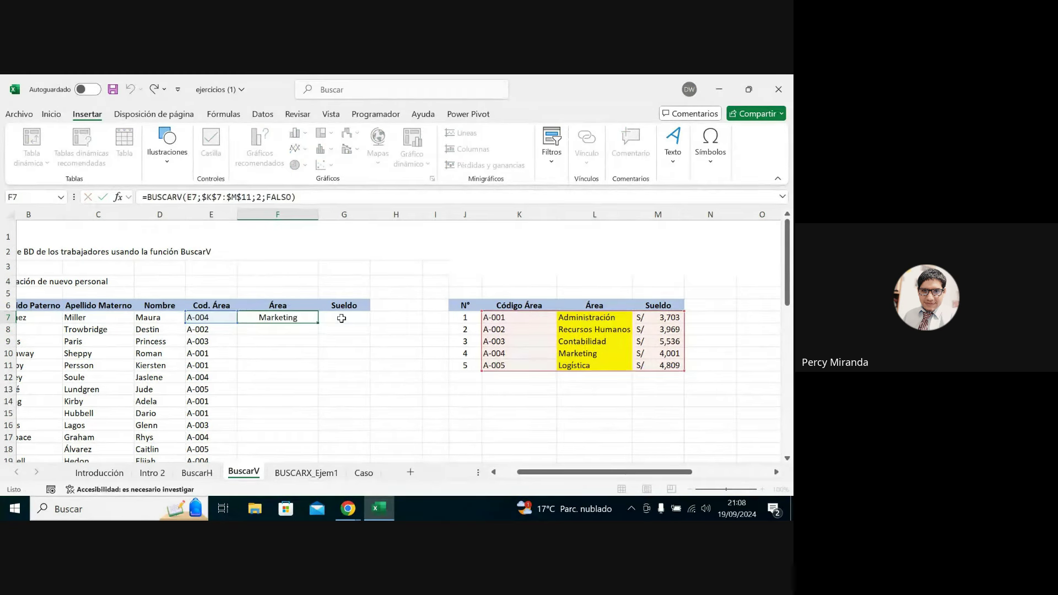
left_click(342, 319)
key("ctrl+v")
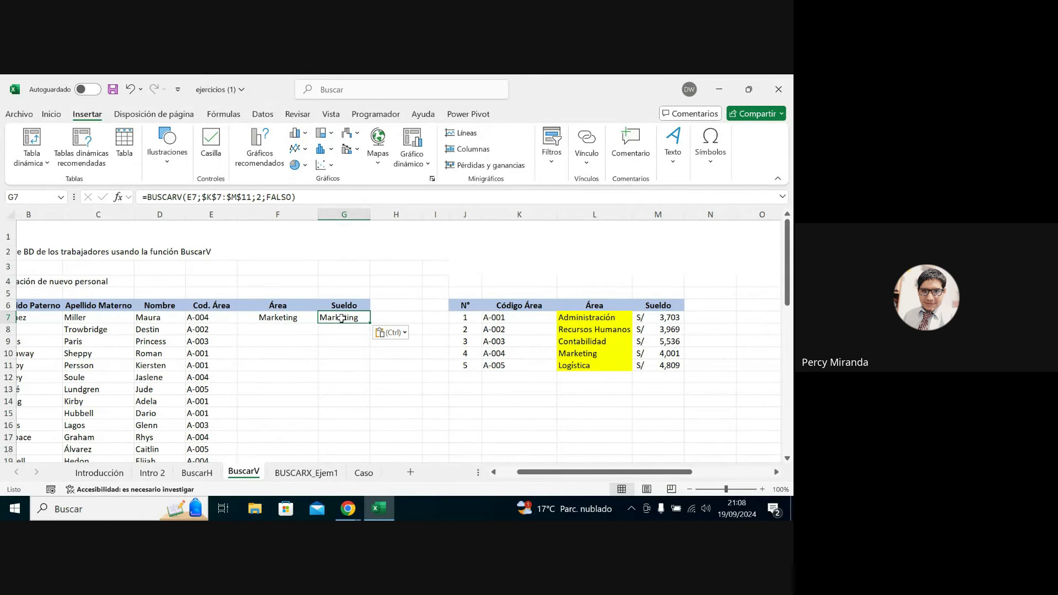
double_click(342, 318)
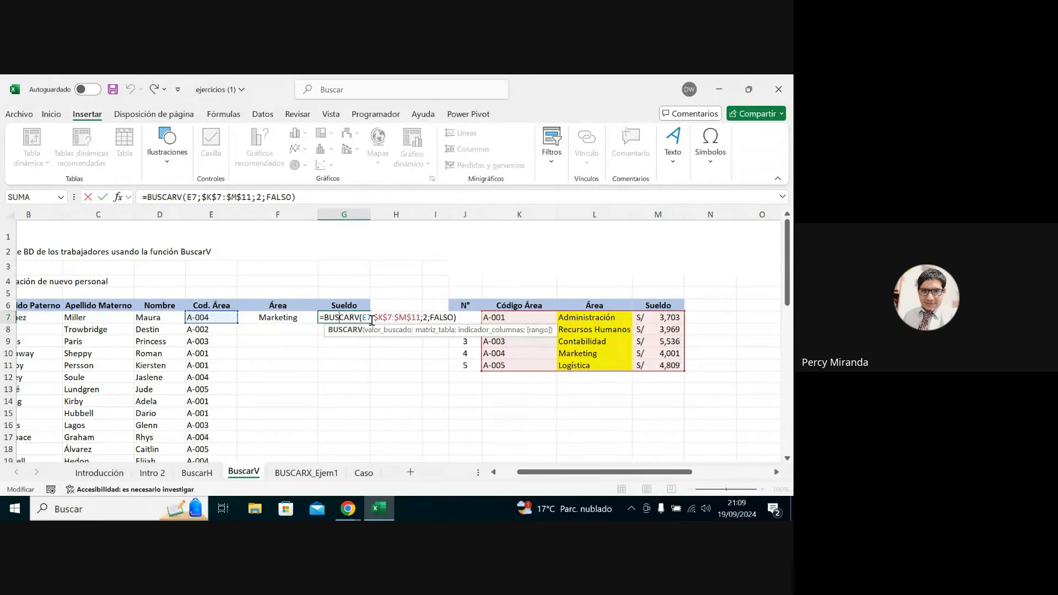
left_click(428, 319)
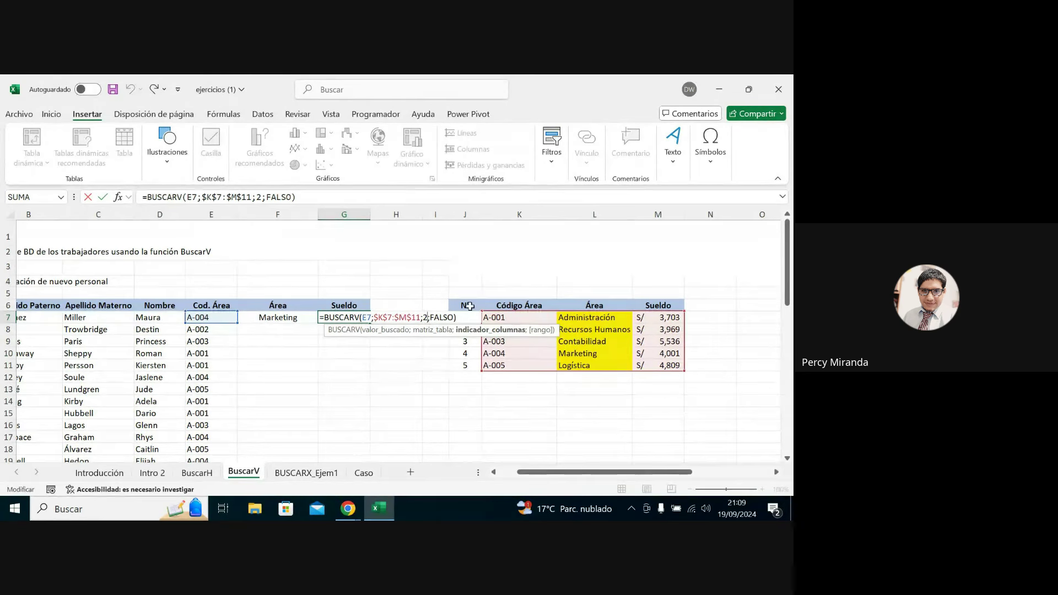
key("BackSpace")
type("3")
key("Return")
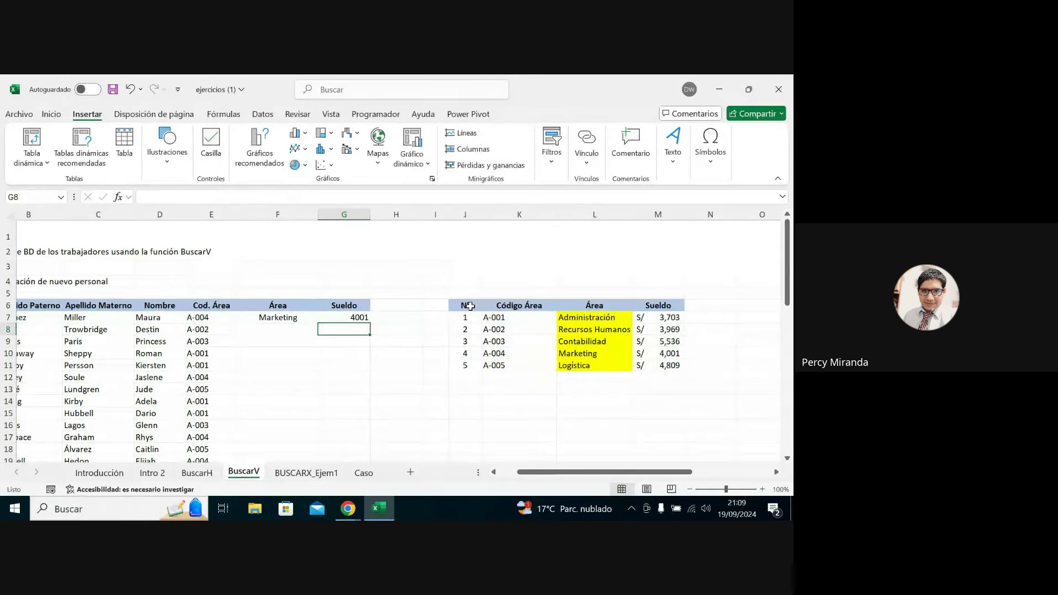
Fill the F7:G7 Área and Sueldo lookups down the employee list.
left_click_drag(275, 319, 356, 319)
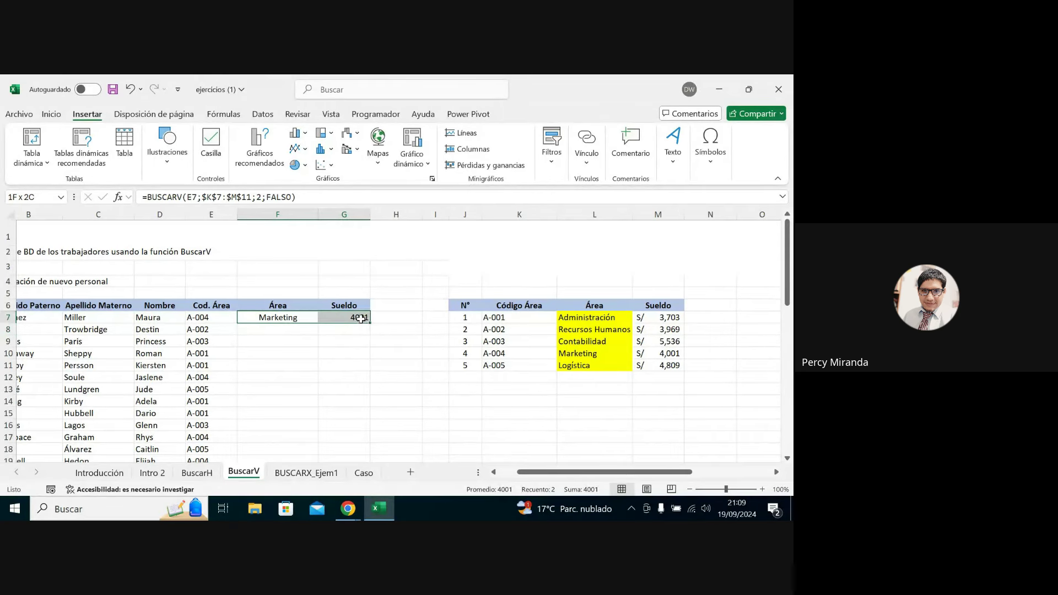
double_click(370, 322)
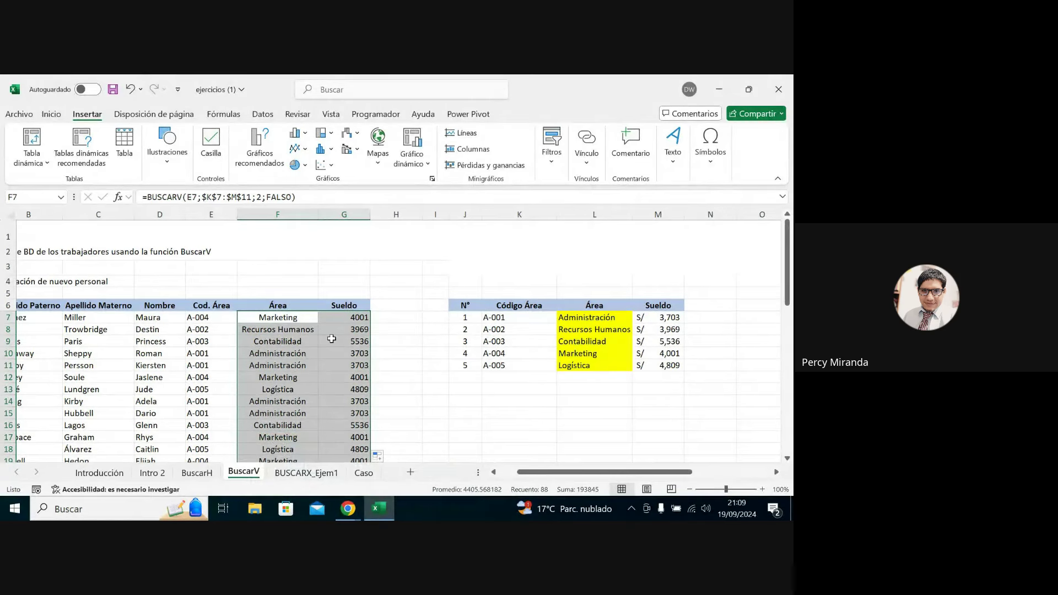
left_click(303, 320)
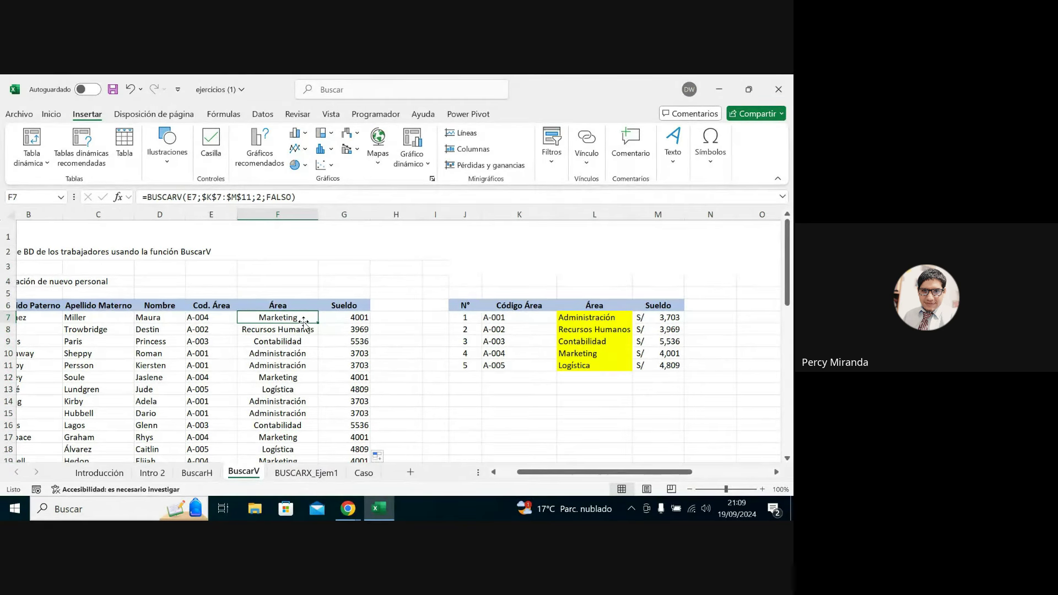
mouse_move(347, 508)
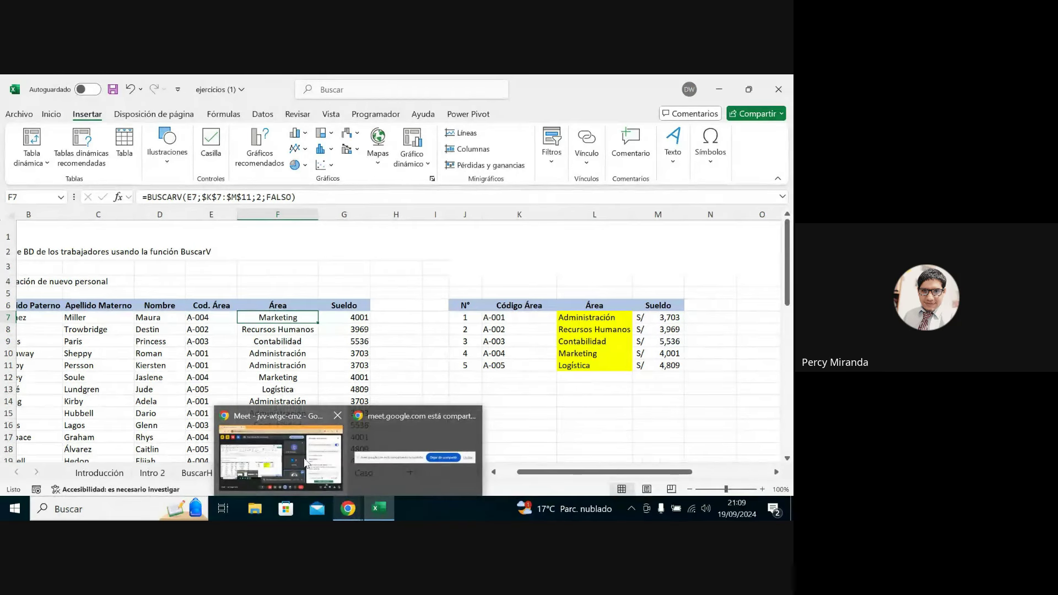
left_click(305, 462)
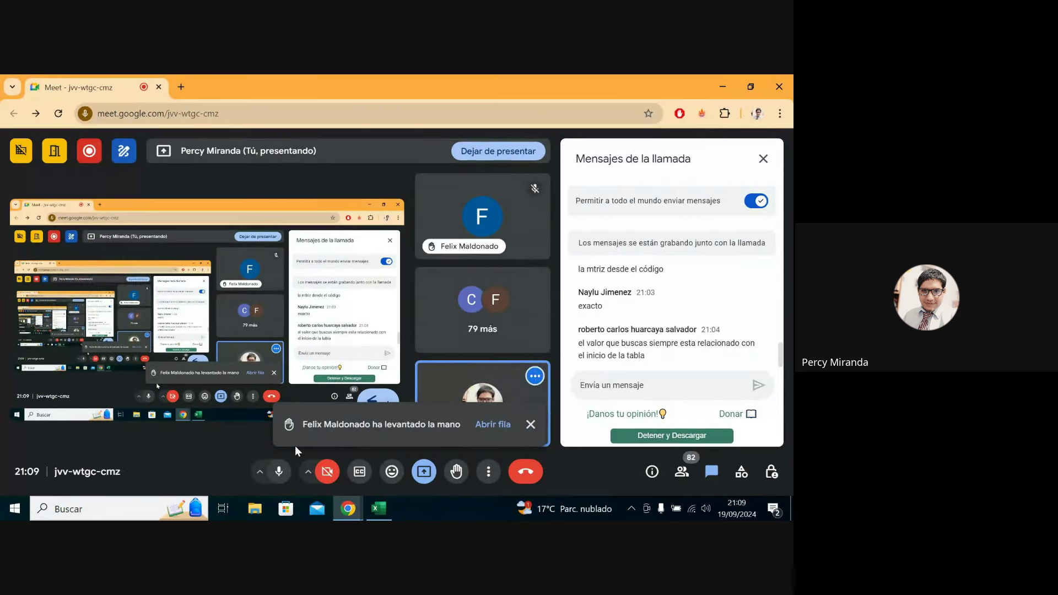
left_click(280, 473)
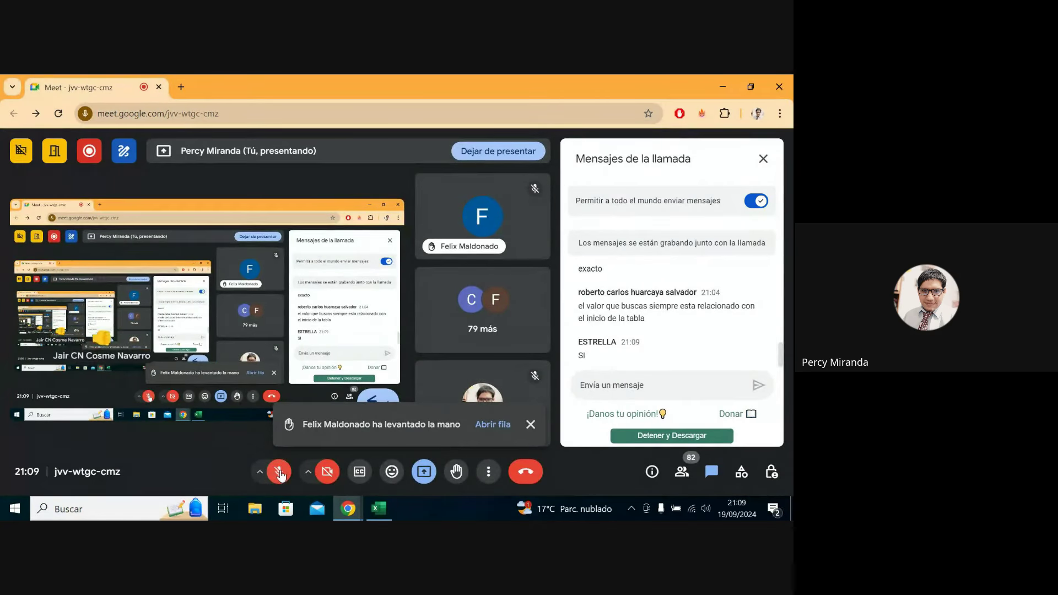
left_click(280, 472)
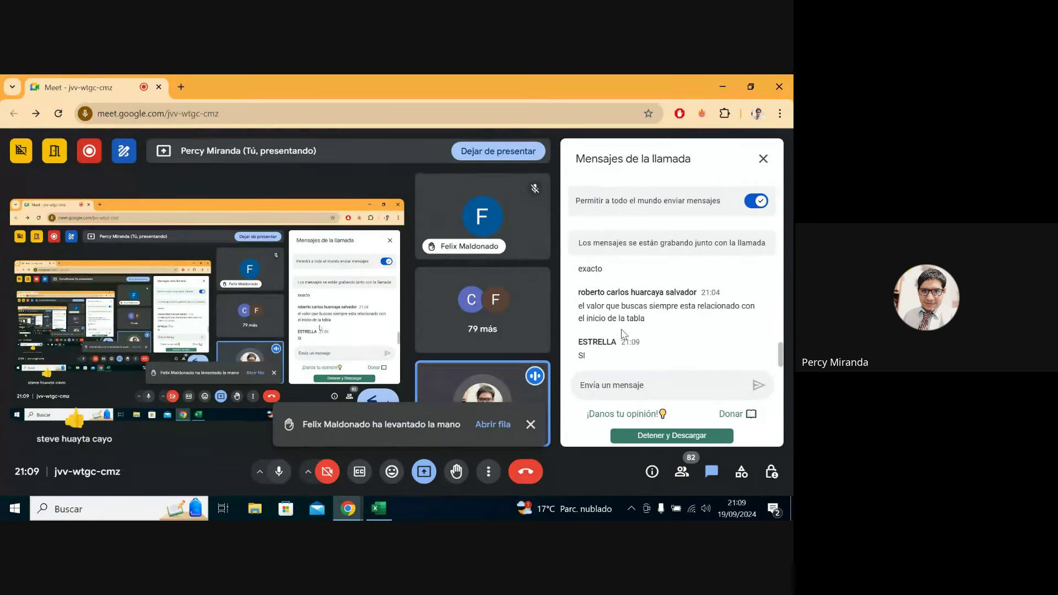
left_click(531, 424)
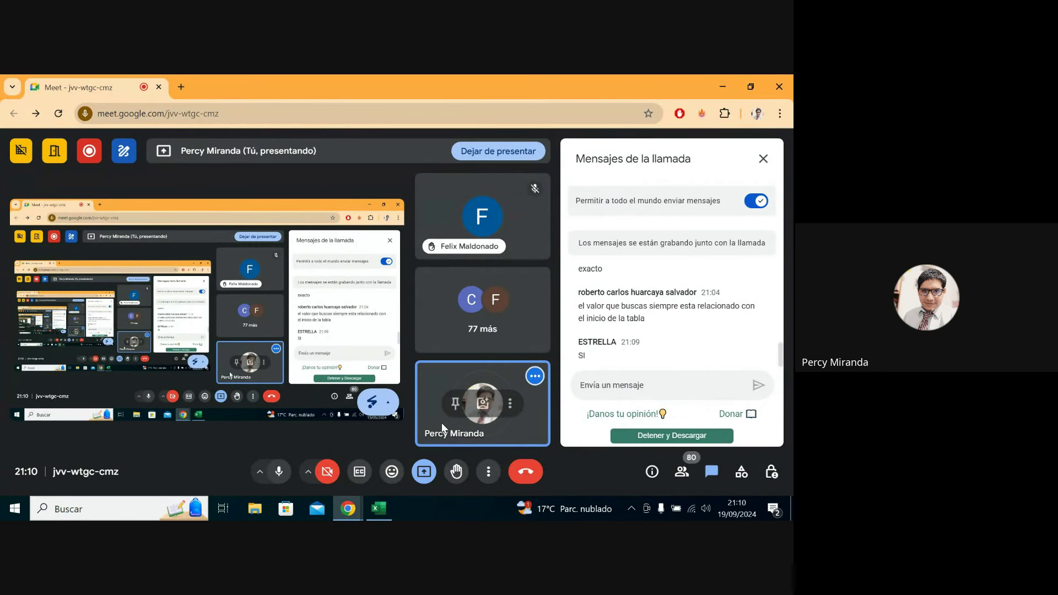
left_click(379, 508)
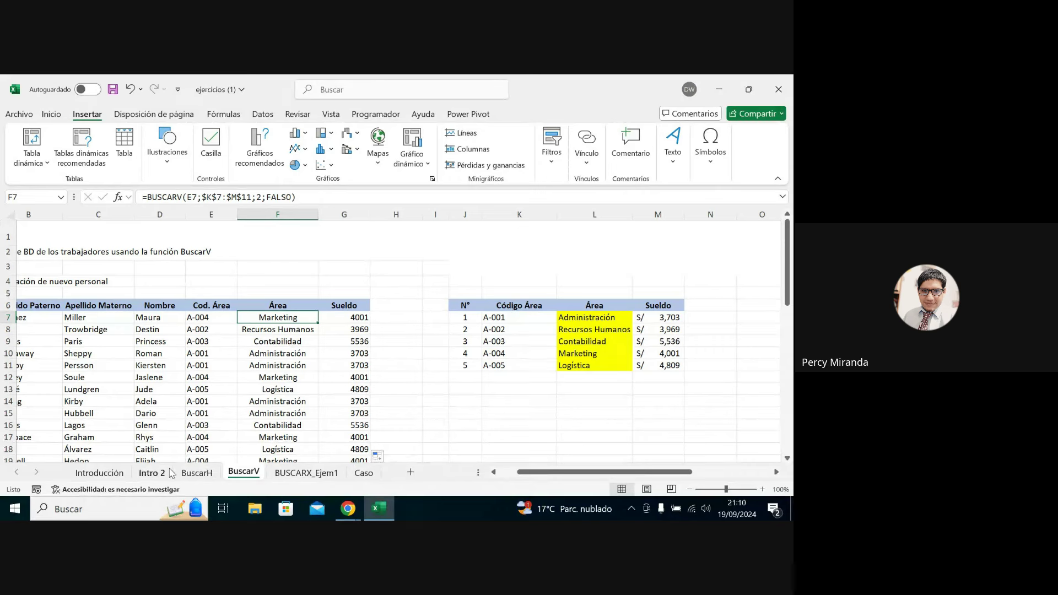
Open the BUSCARX_Ejem1 sheet with the sales table and R012 lookup exercise.
left_click(301, 475)
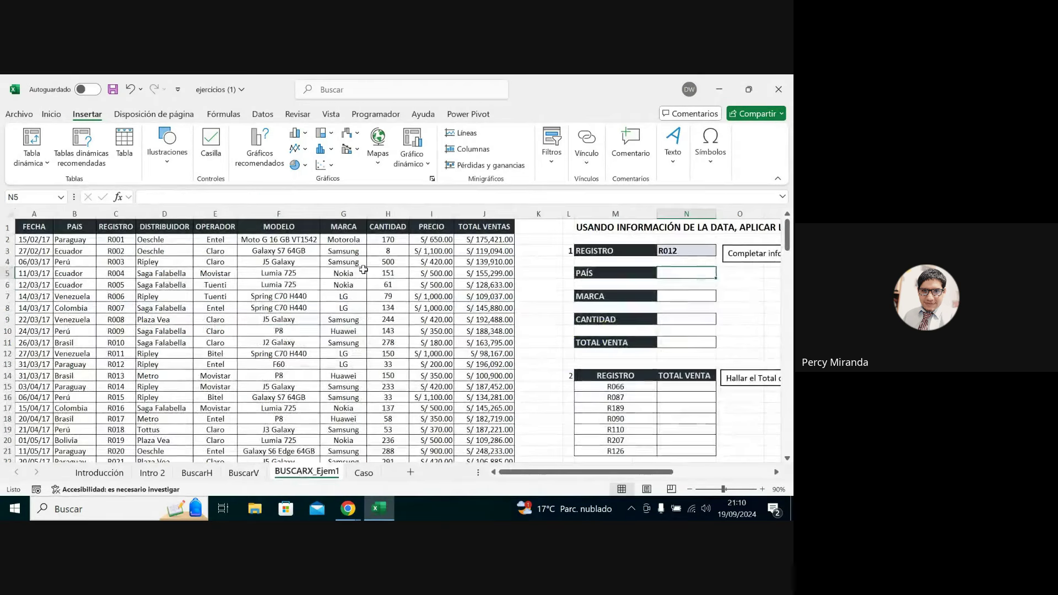
left_click(243, 473)
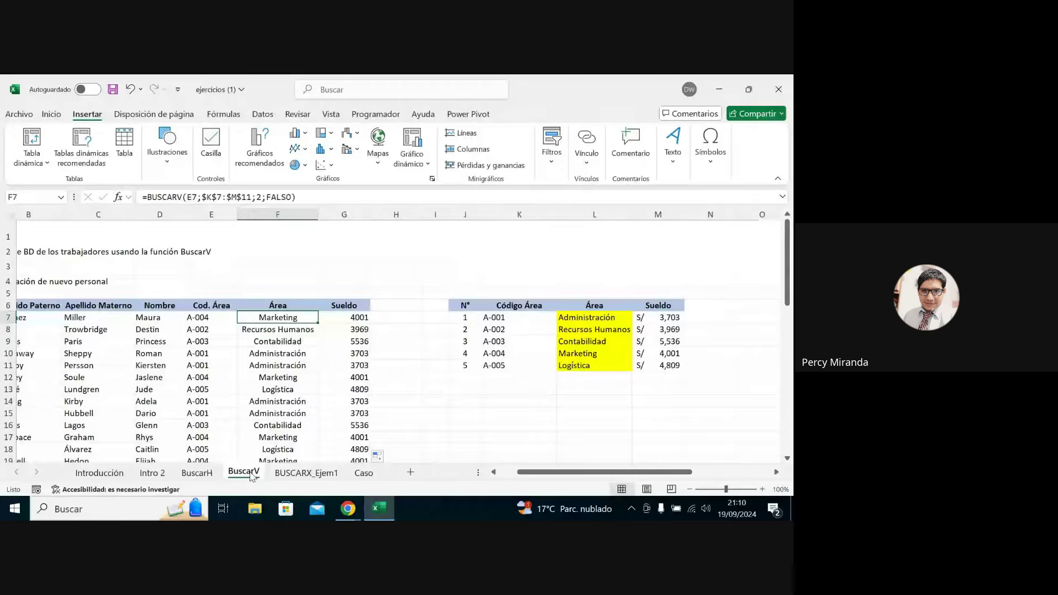
left_click(291, 476)
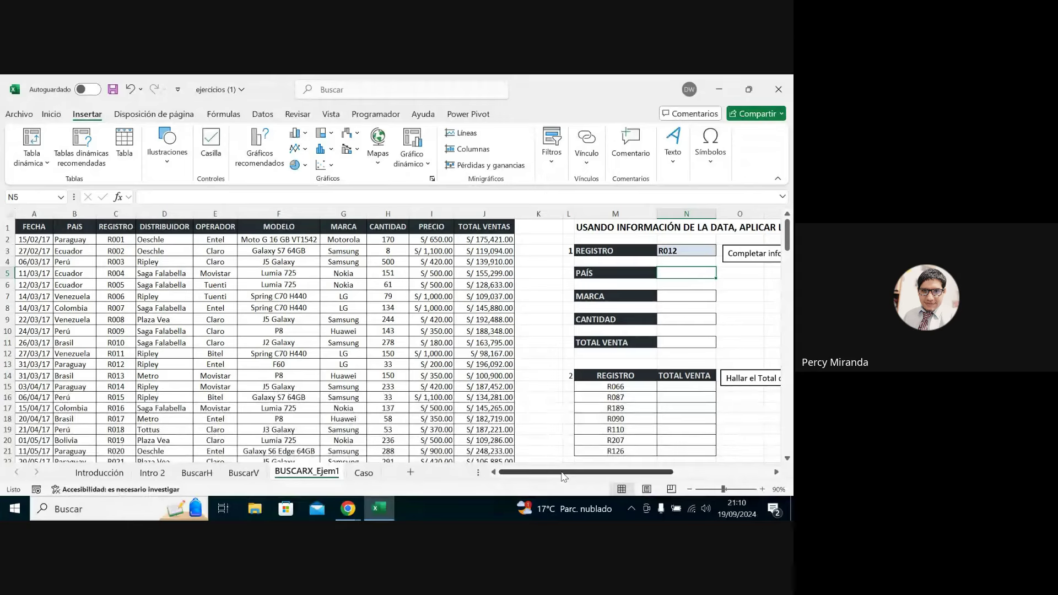
left_click_drag(563, 477, 541, 479)
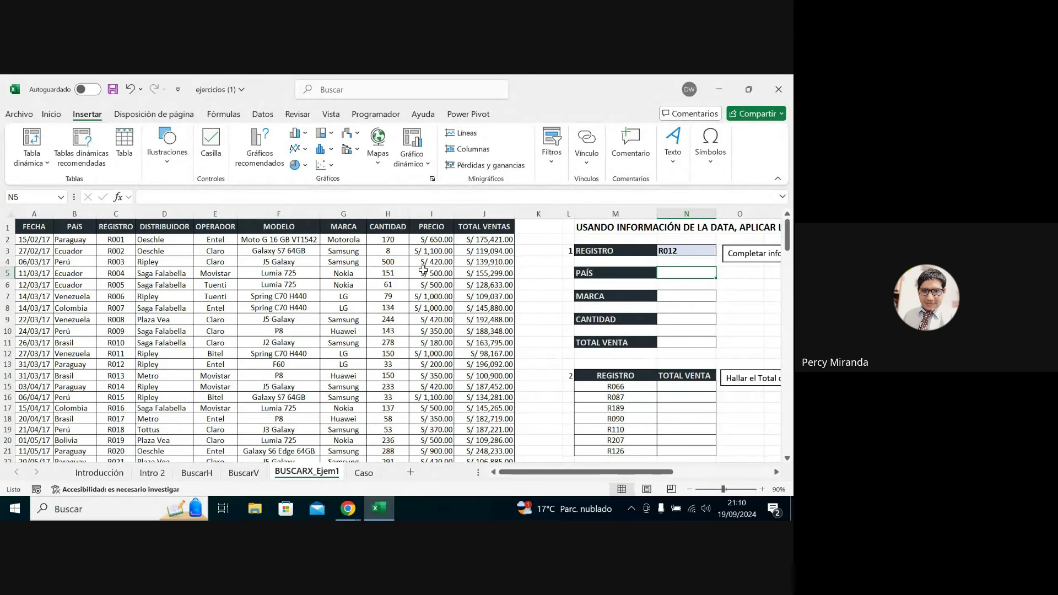
left_click(18, 115)
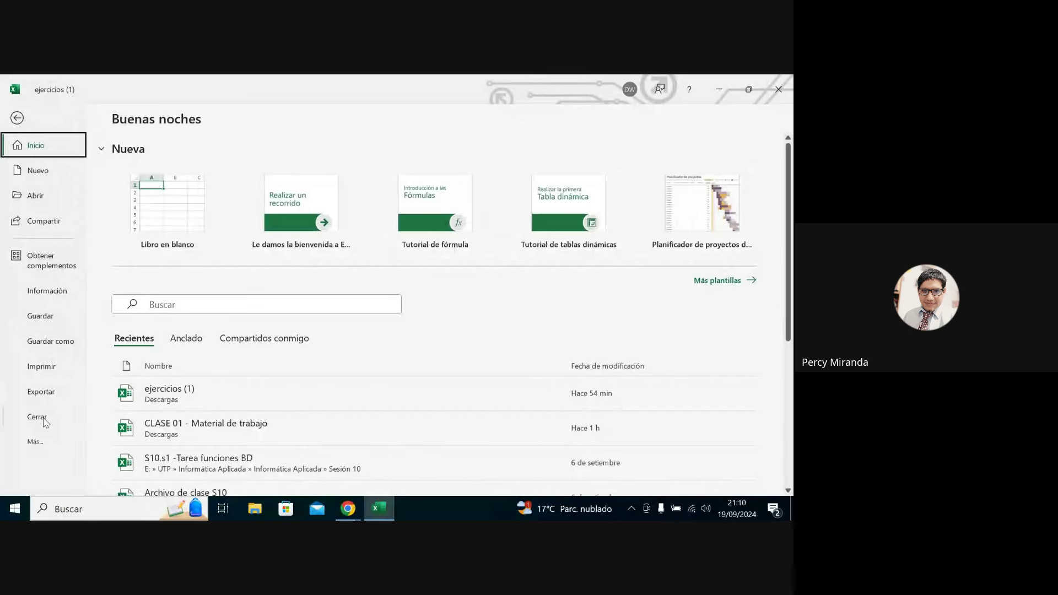
left_click(34, 441)
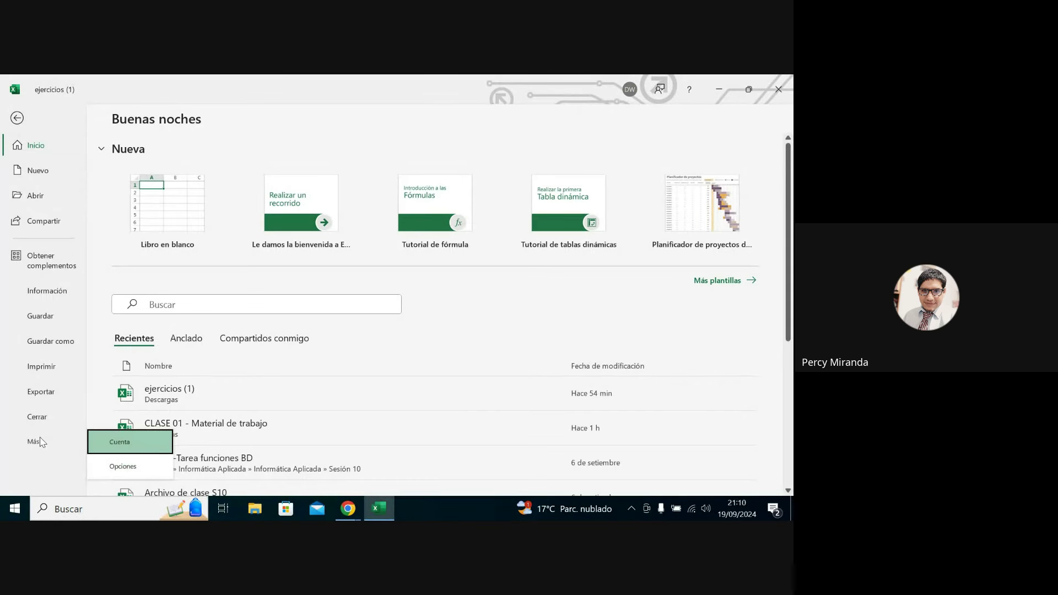
left_click(148, 448)
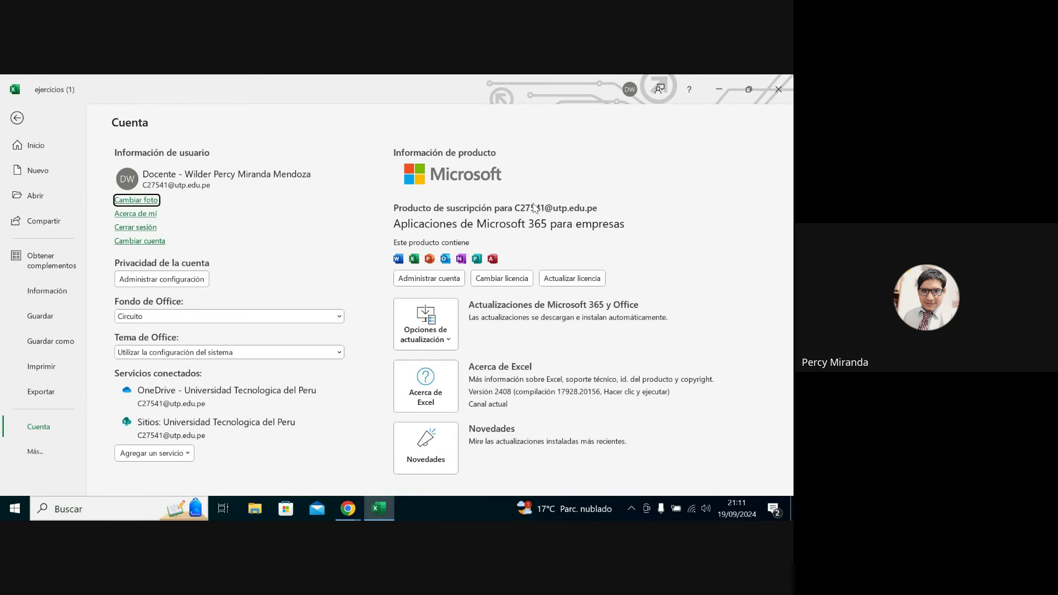
Return to the worksheet and inspect the R012 code in N3 and PAÍS cell N5.
left_click(17, 121)
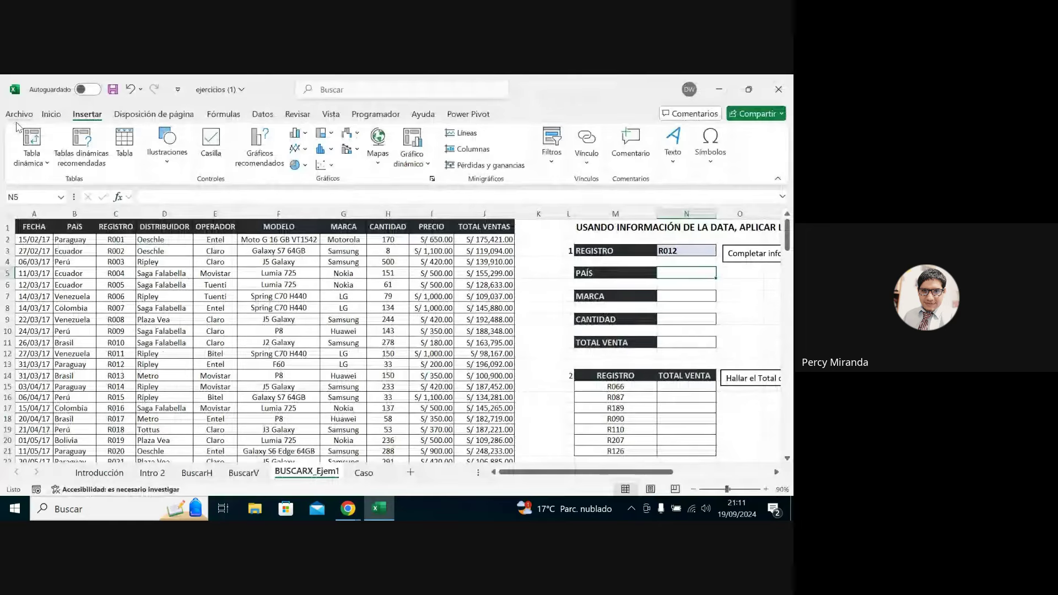
left_click(678, 256)
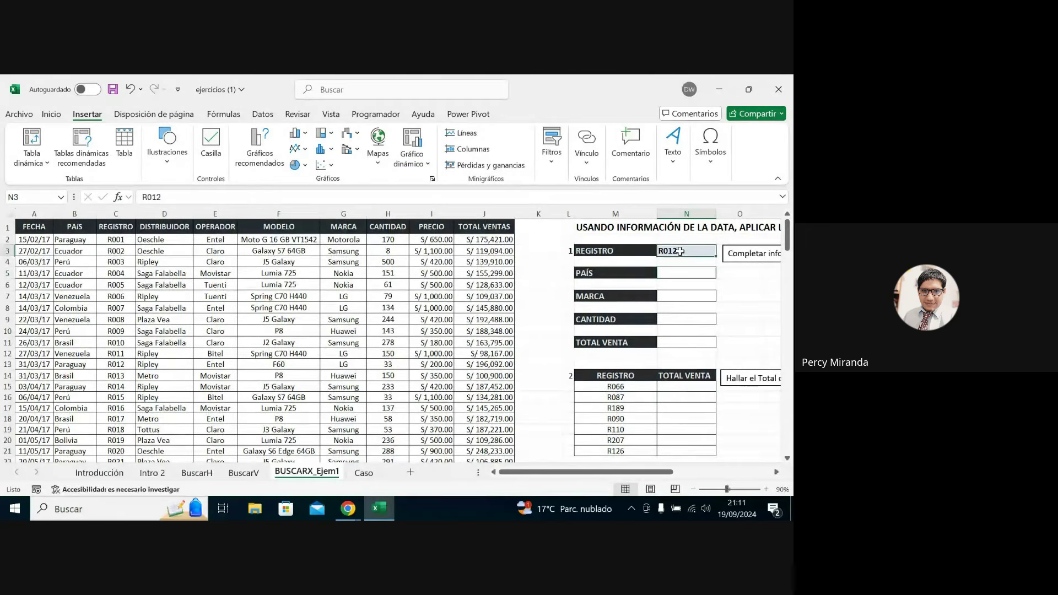
left_click(681, 273)
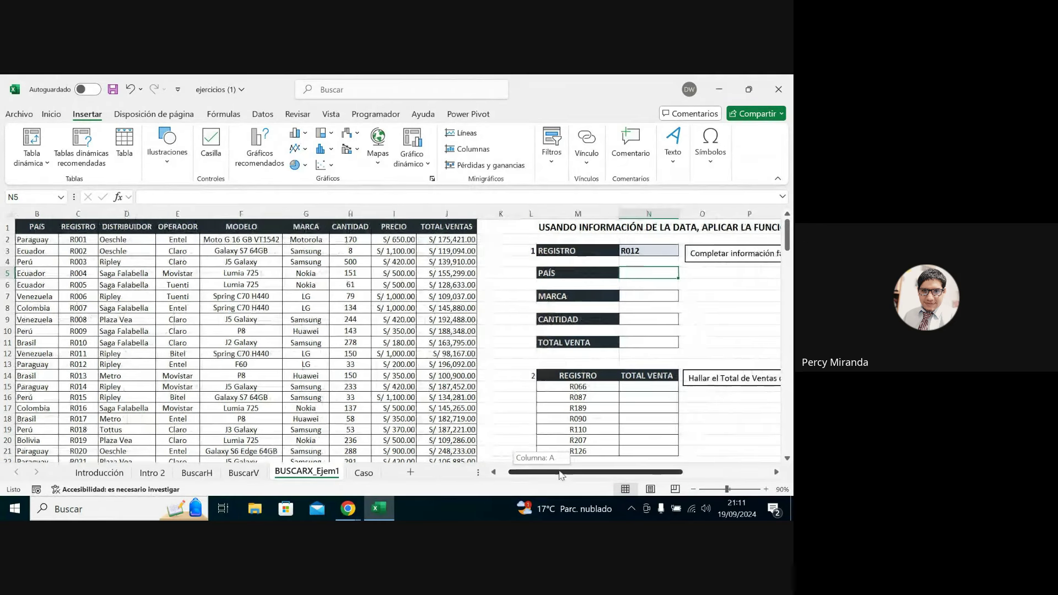
scroll(551, 472, "right", 3)
scroll(551, 472, "left", 3)
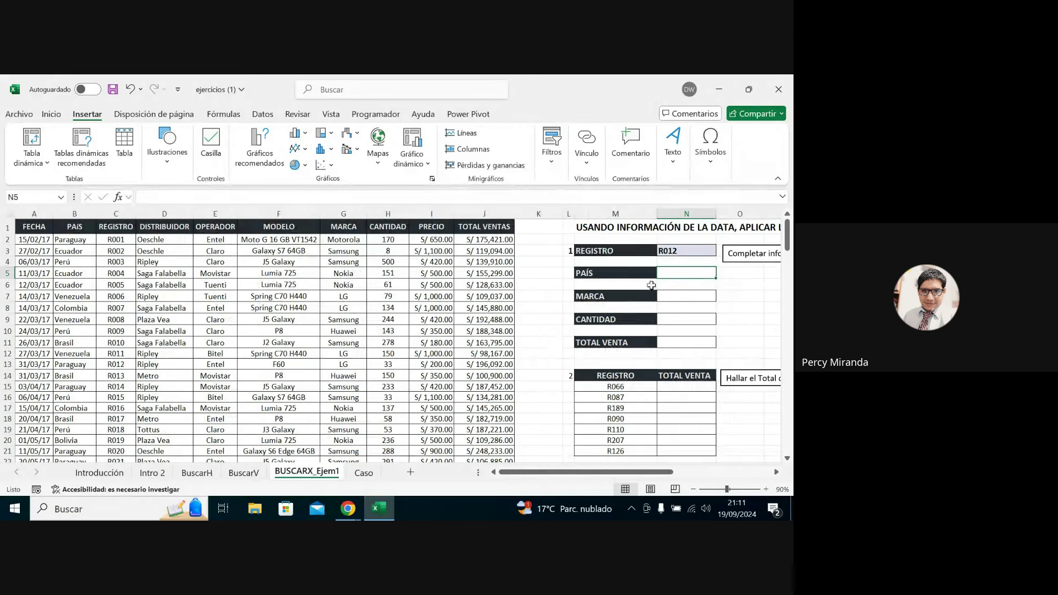
left_click(682, 252)
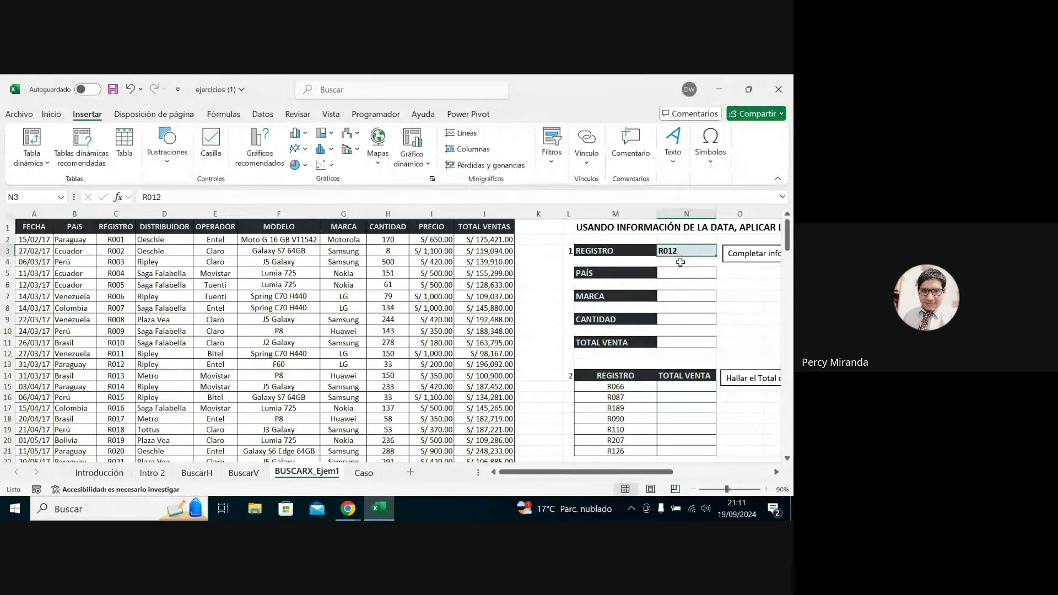
left_click(672, 276)
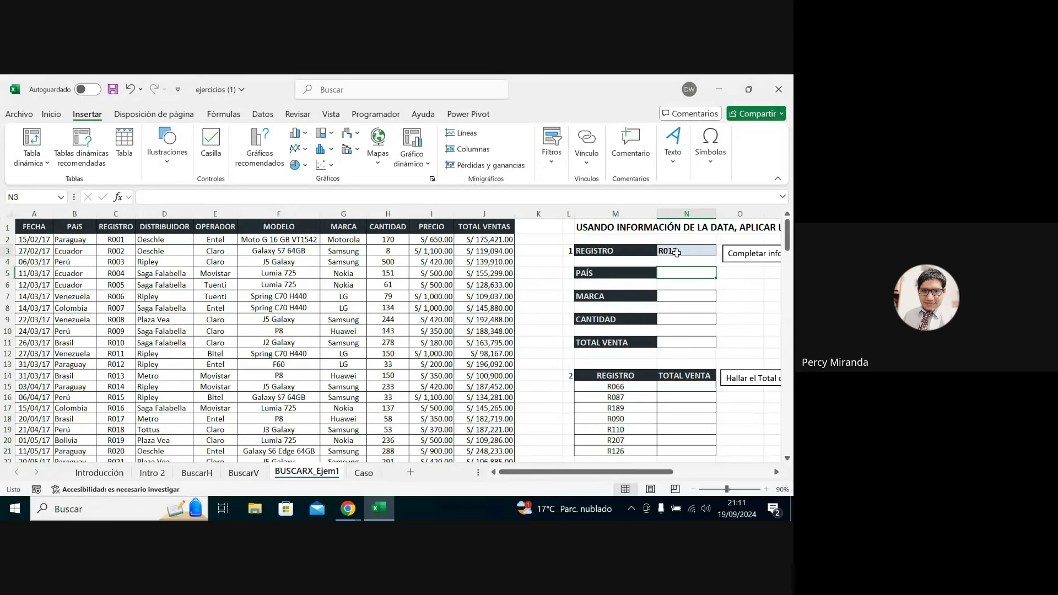
left_click(673, 250)
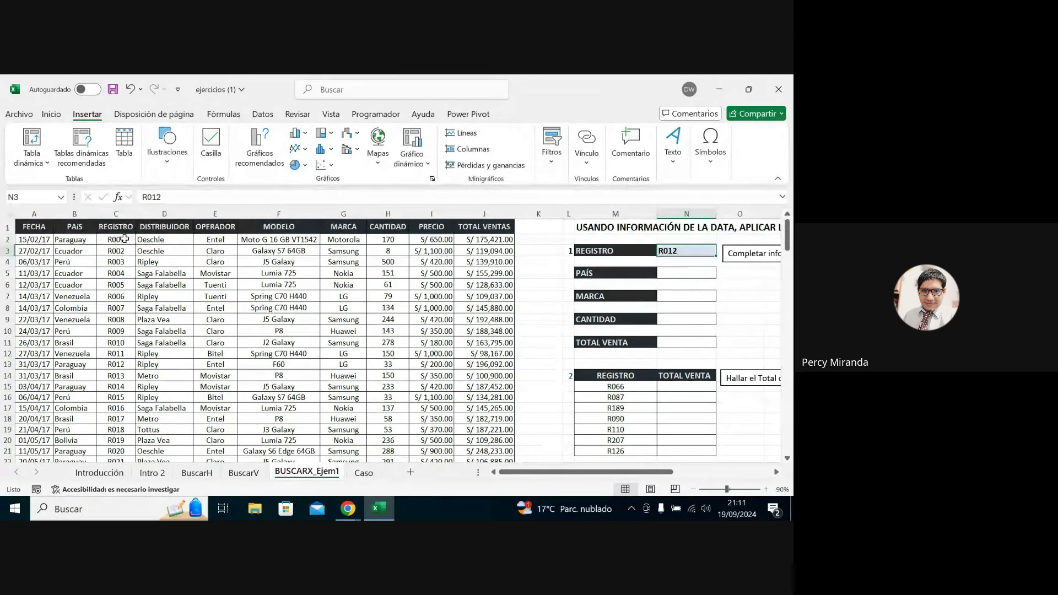
Highlight the REGISTRO codes, the countries and the sales record block C2:I12.
left_click_drag(125, 239, 125, 419)
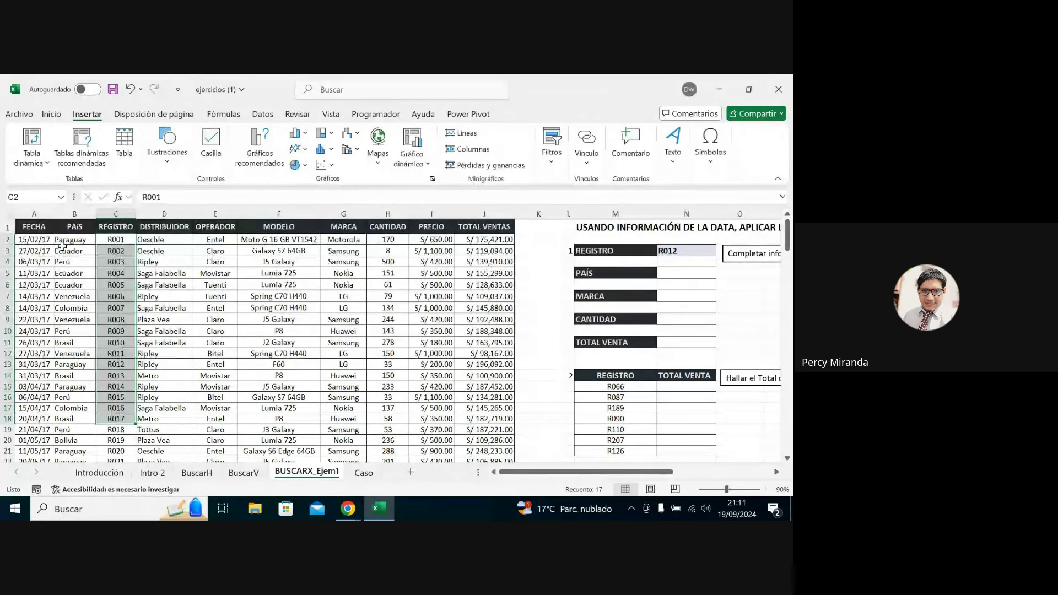
left_click(109, 214)
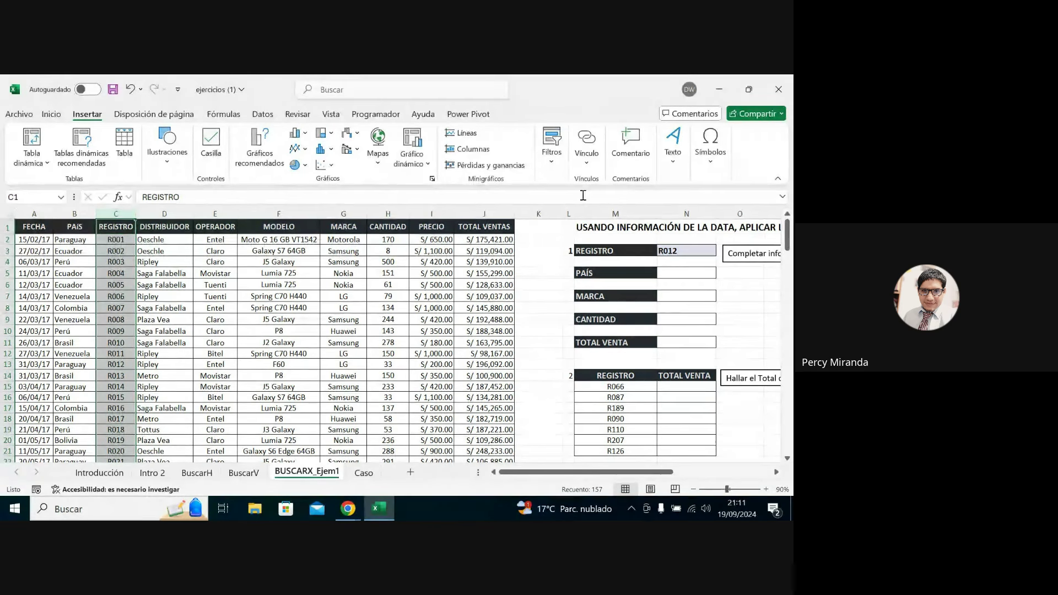
left_click(694, 273)
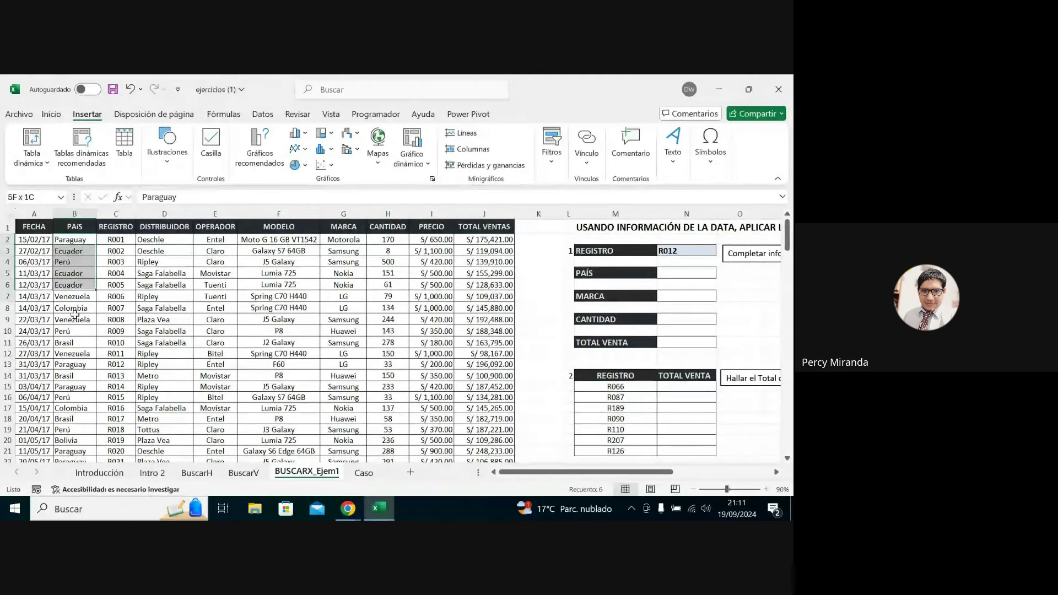
left_click_drag(75, 239, 75, 376)
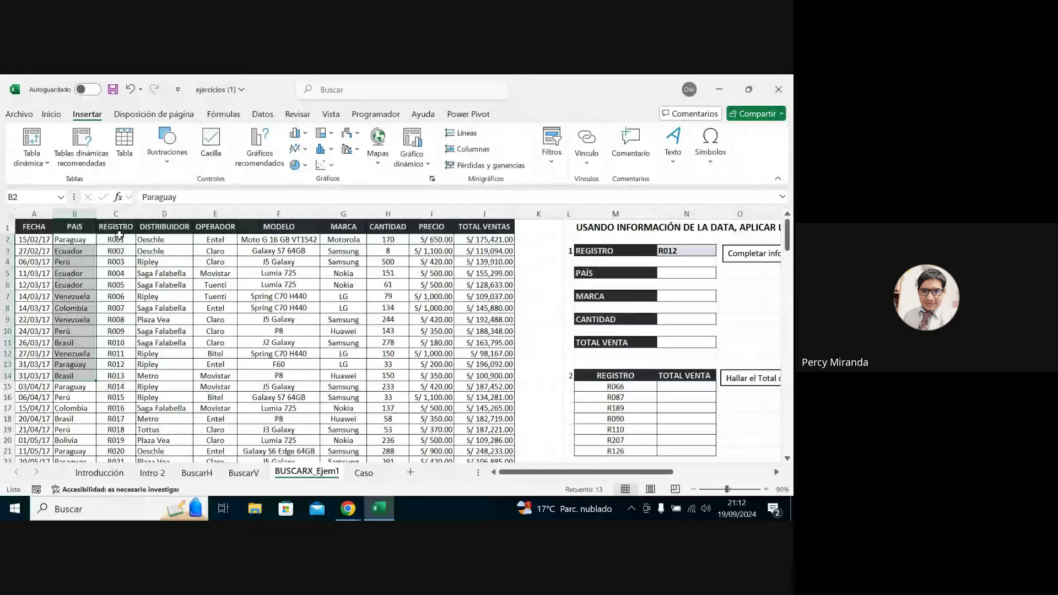
left_click_drag(119, 235, 123, 366)
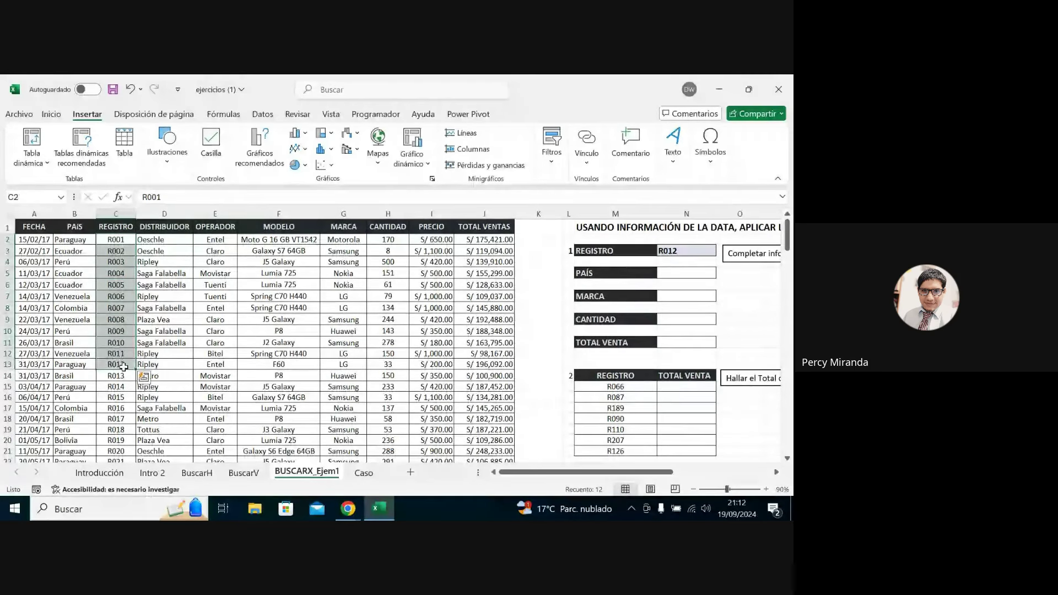
left_click_drag(121, 238, 302, 348)
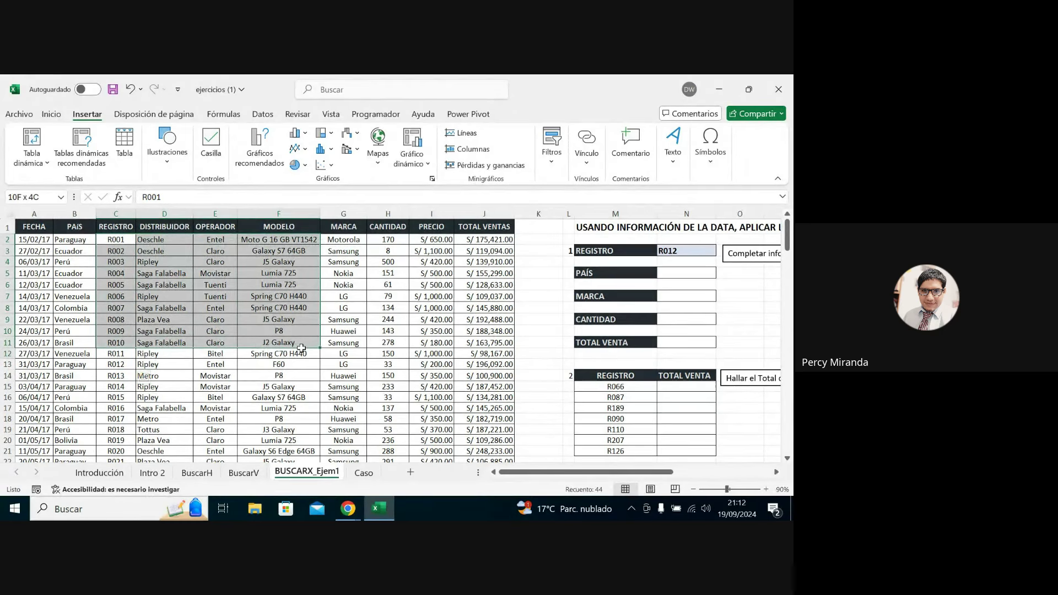
left_click_drag(302, 348, 449, 357)
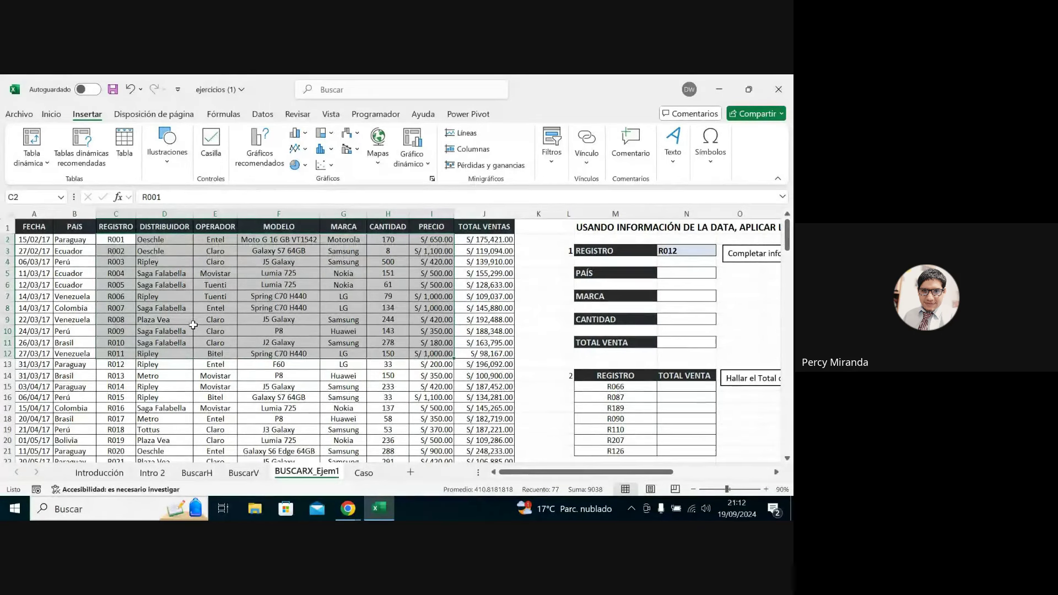
Dismiss the column C context menu without changes and clear the selection.
left_click(116, 214)
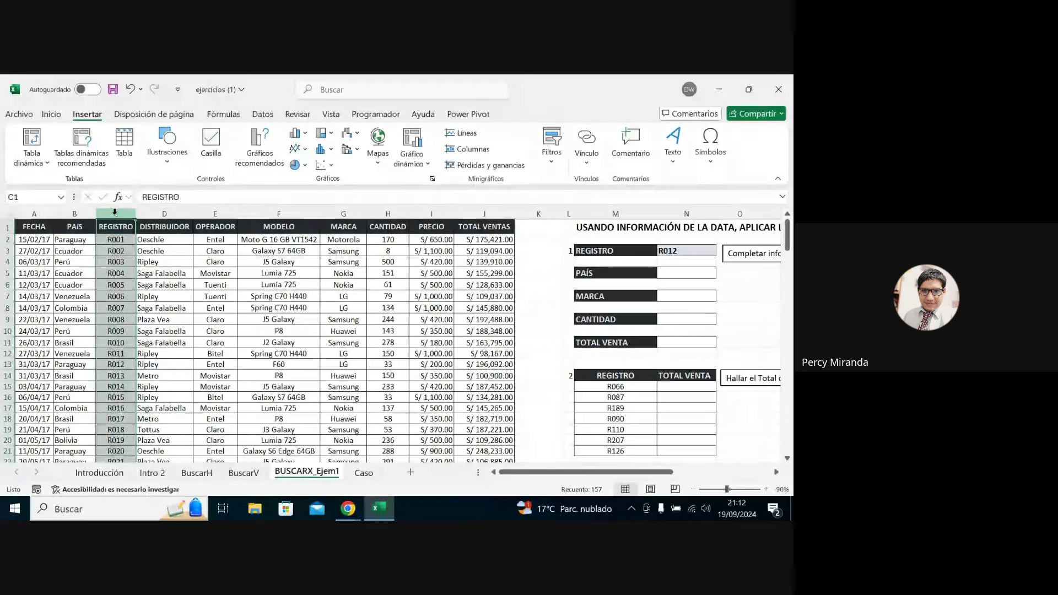
right_click(119, 215)
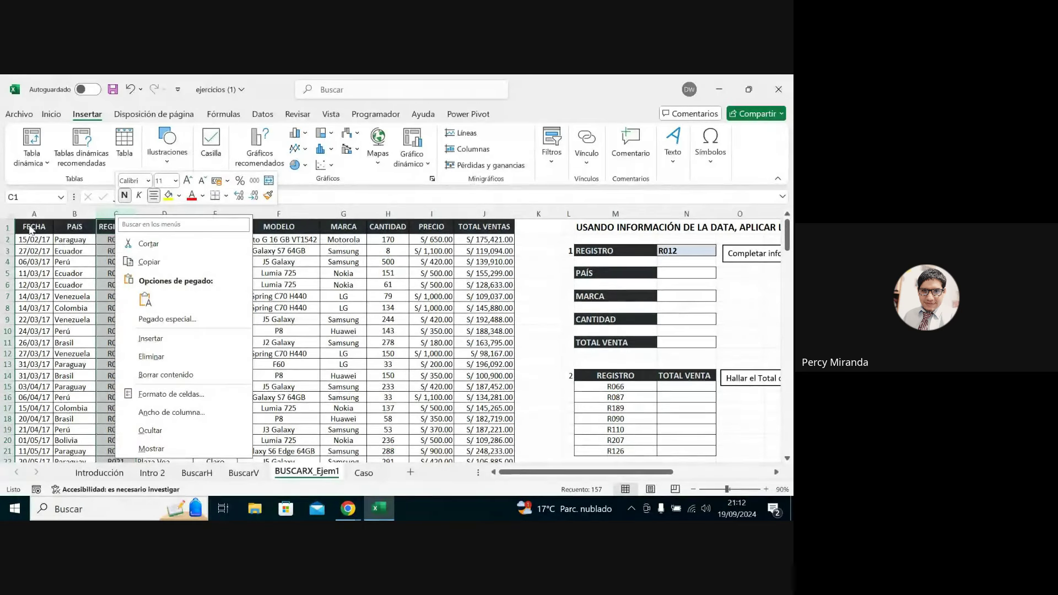
left_click(91, 280)
left_click(276, 298)
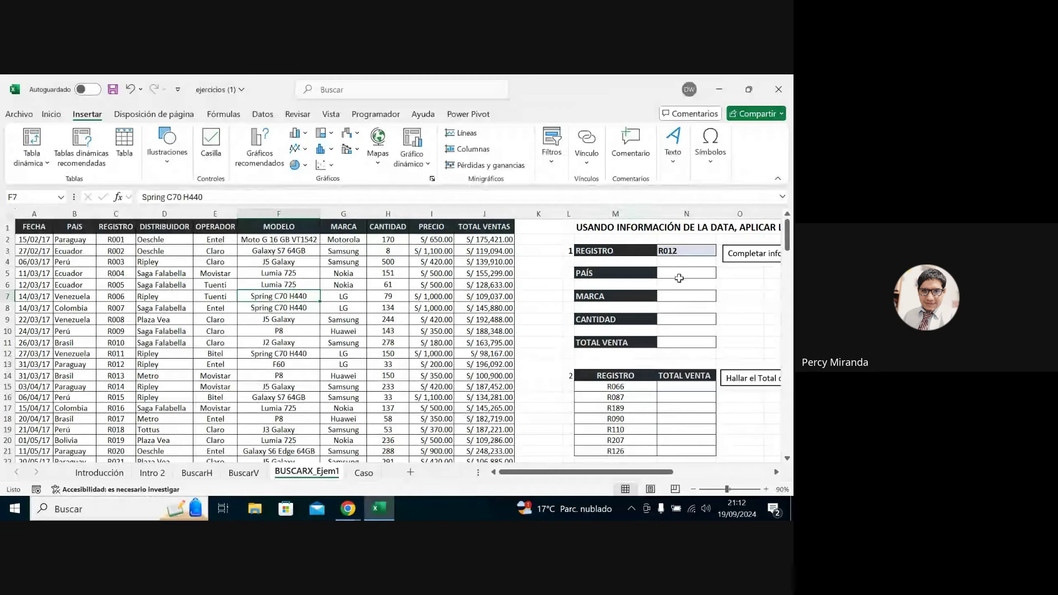
In N5, begin =buscarx(N3;C2:C159 with R012 as the lookup value.
left_click(679, 279)
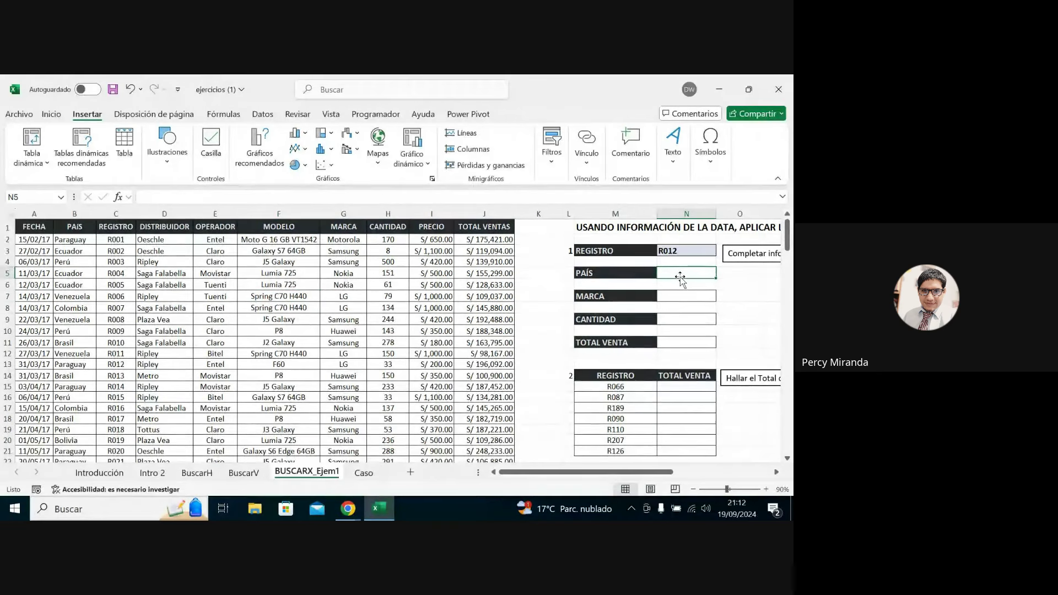
type("=bus")
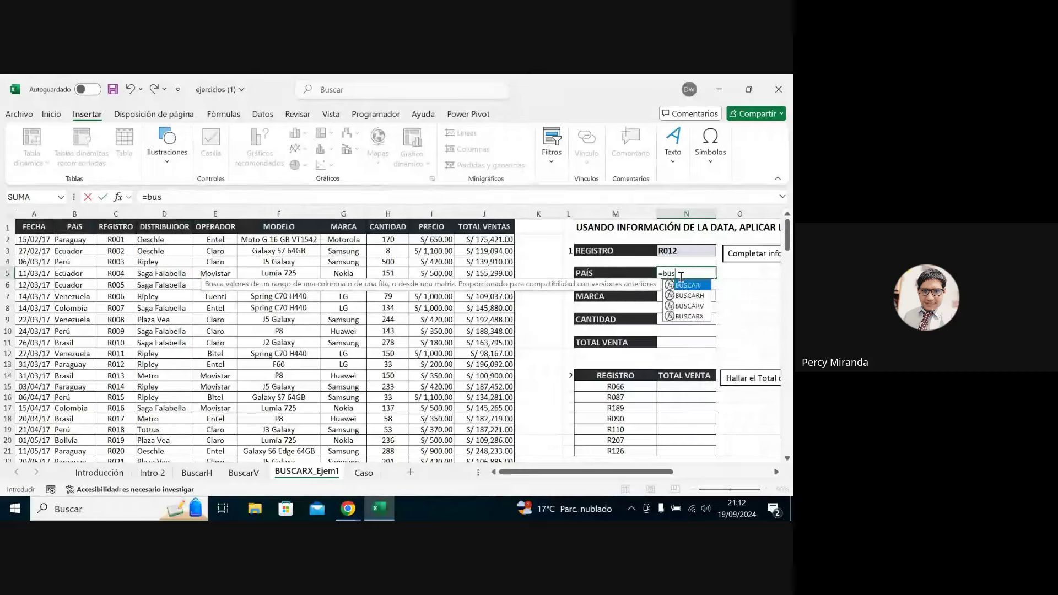
type("carx(")
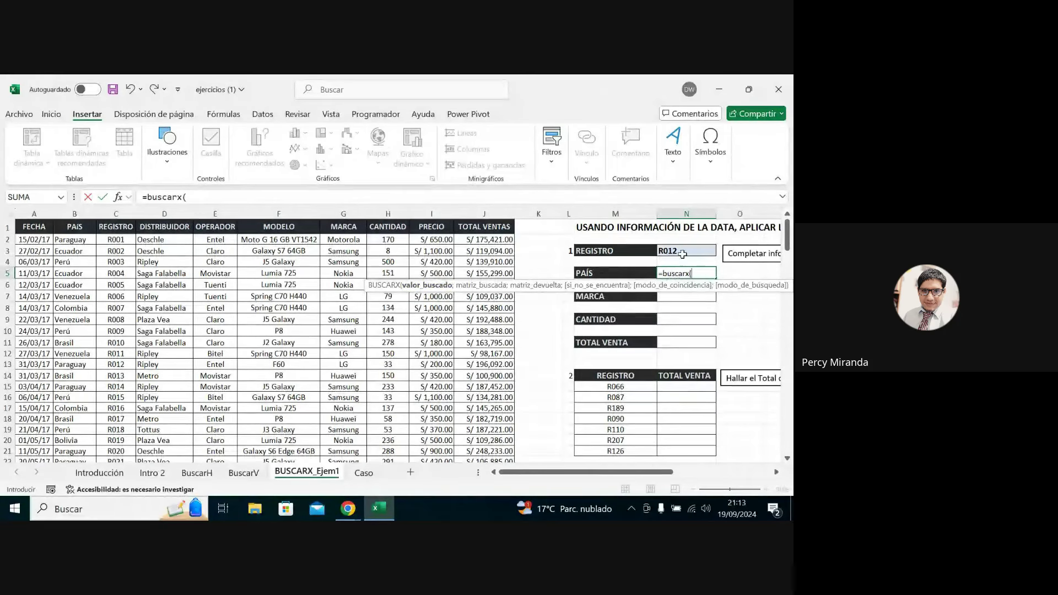
left_click(682, 252)
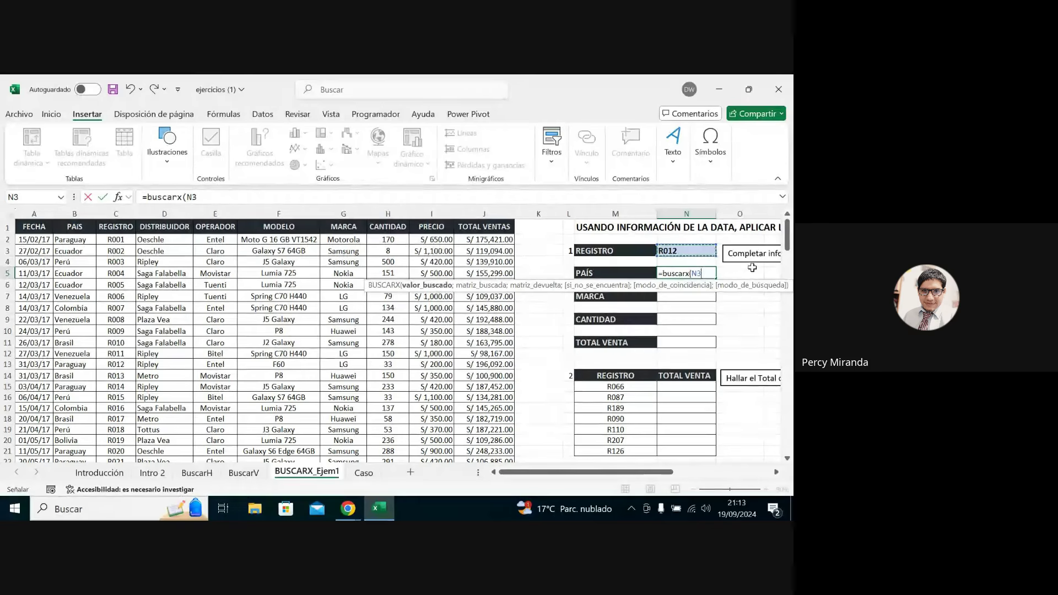
type(";")
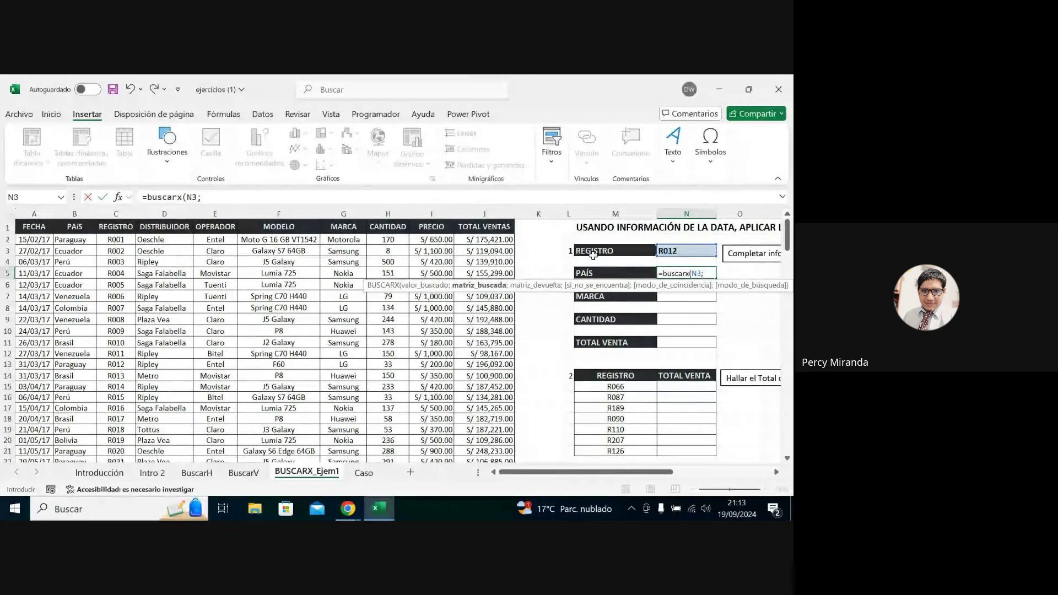
mouse_move(120, 240)
left_mouse_down()
mouse_move(111, 480)
mouse_move(122, 454)
mouse_move(121, 508)
left_mouse_up()
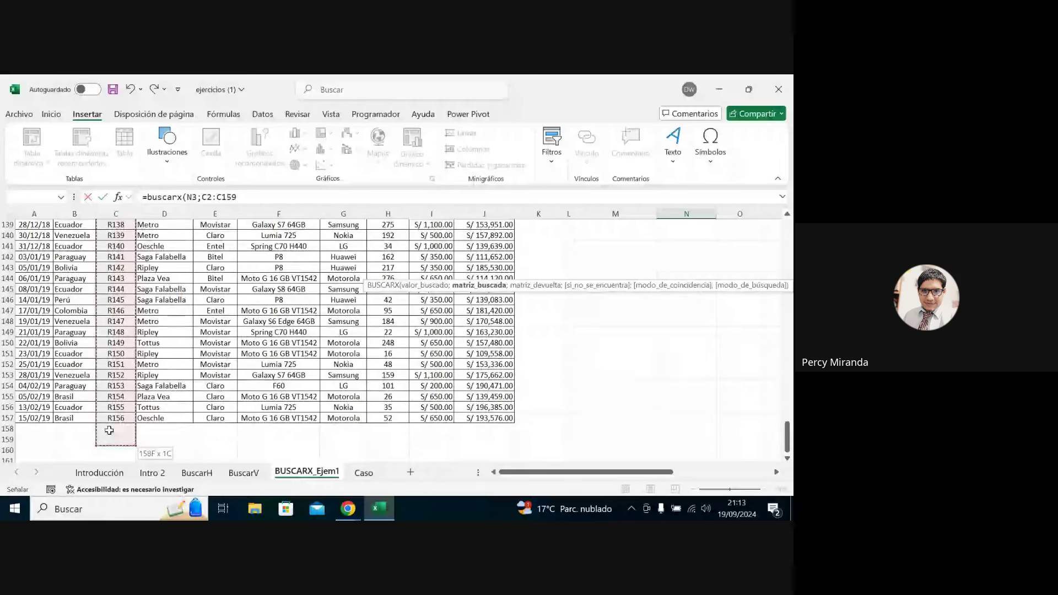
Set the search range to C2:C157 and add b2:b157 as the country return array.
left_click_drag(121, 507, 121, 508)
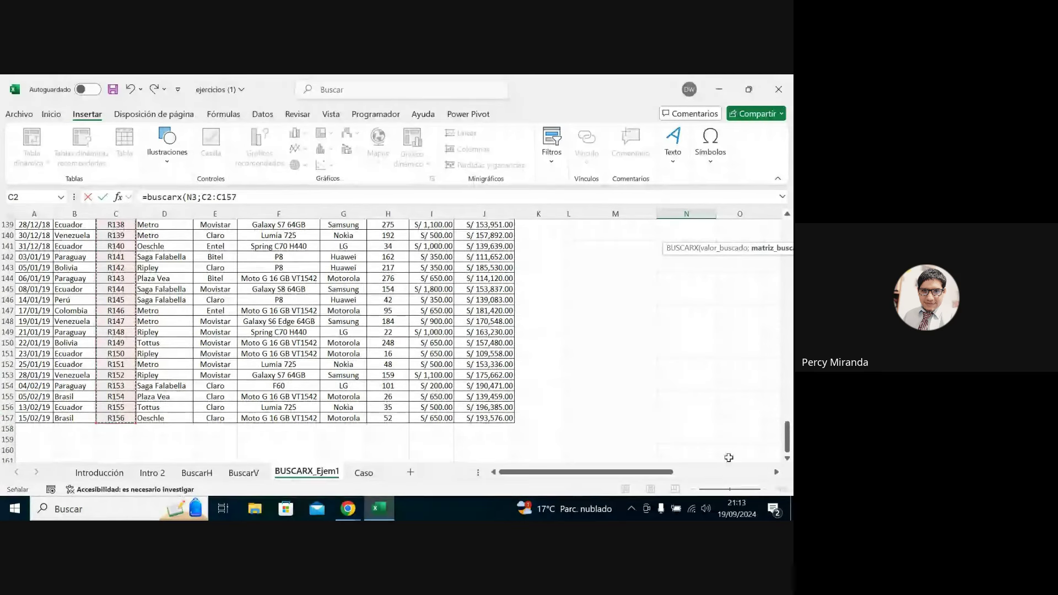
left_click_drag(787, 438, 788, 235)
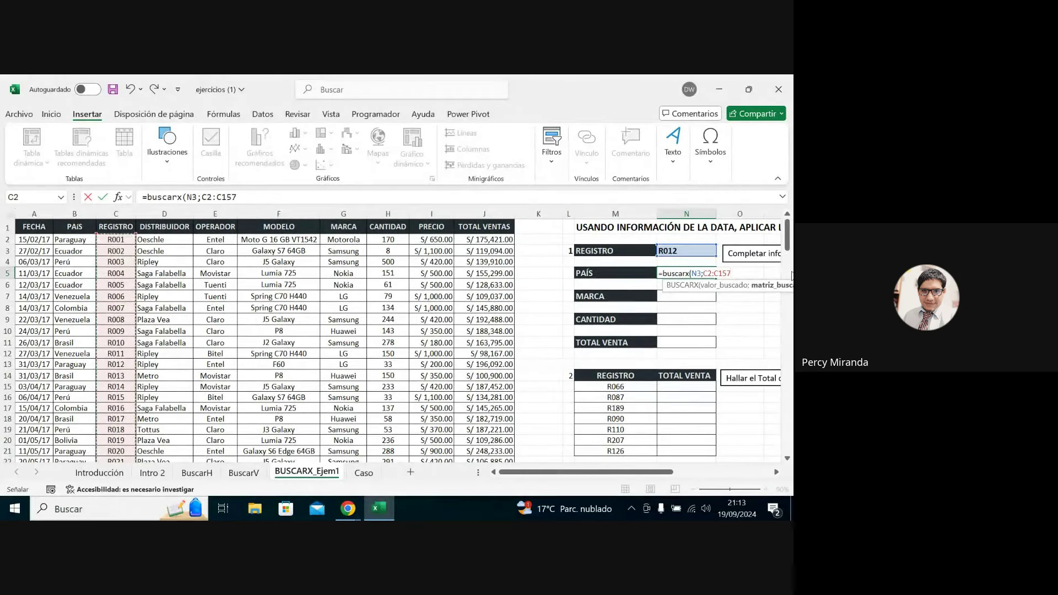
type(";")
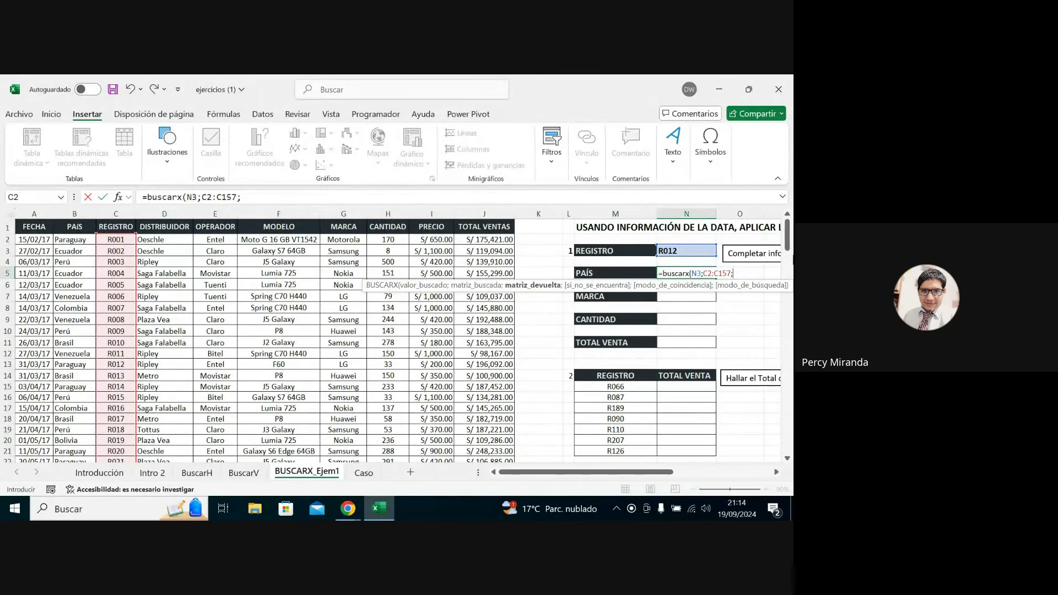
type("b")
type("2:")
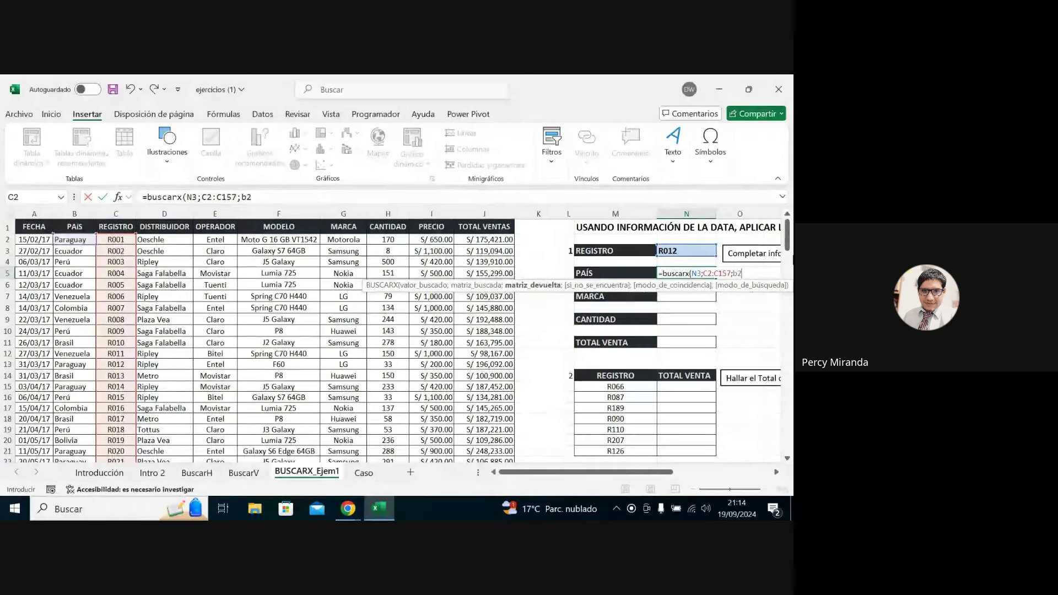
type("b")
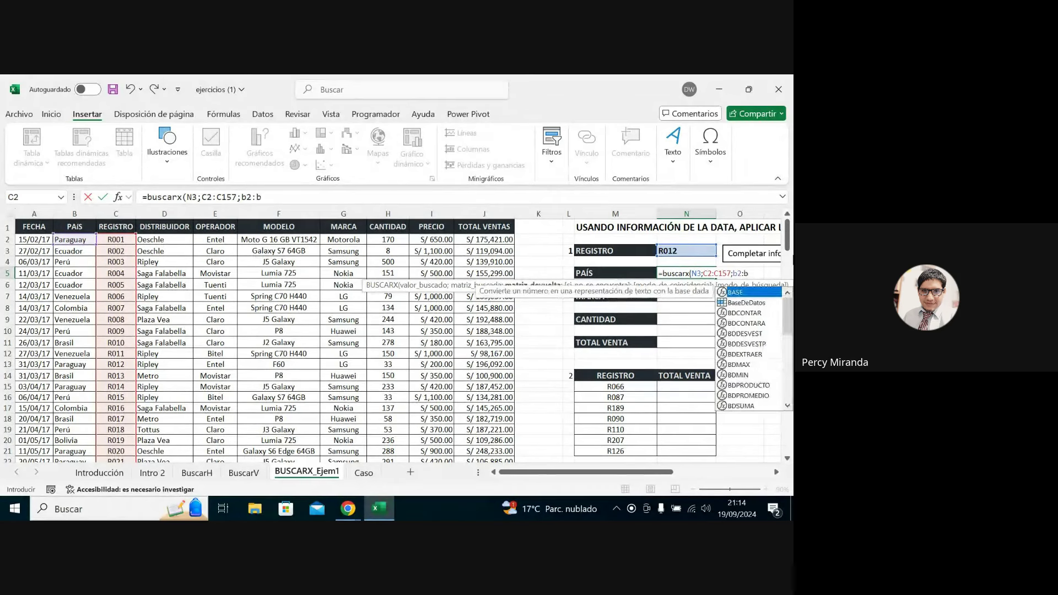
type("157")
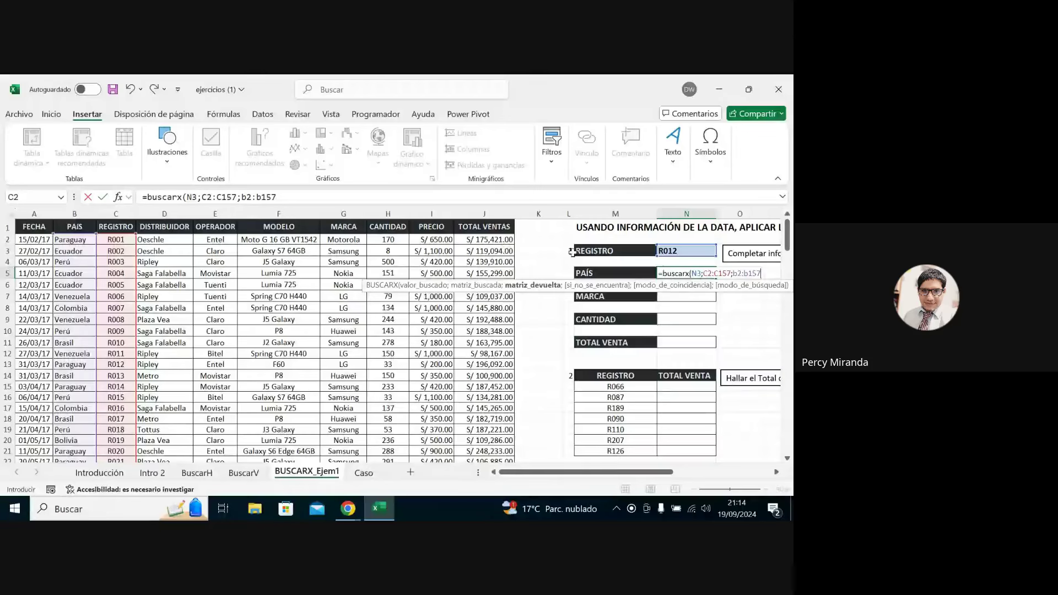
left_click_drag(703, 274, 732, 274)
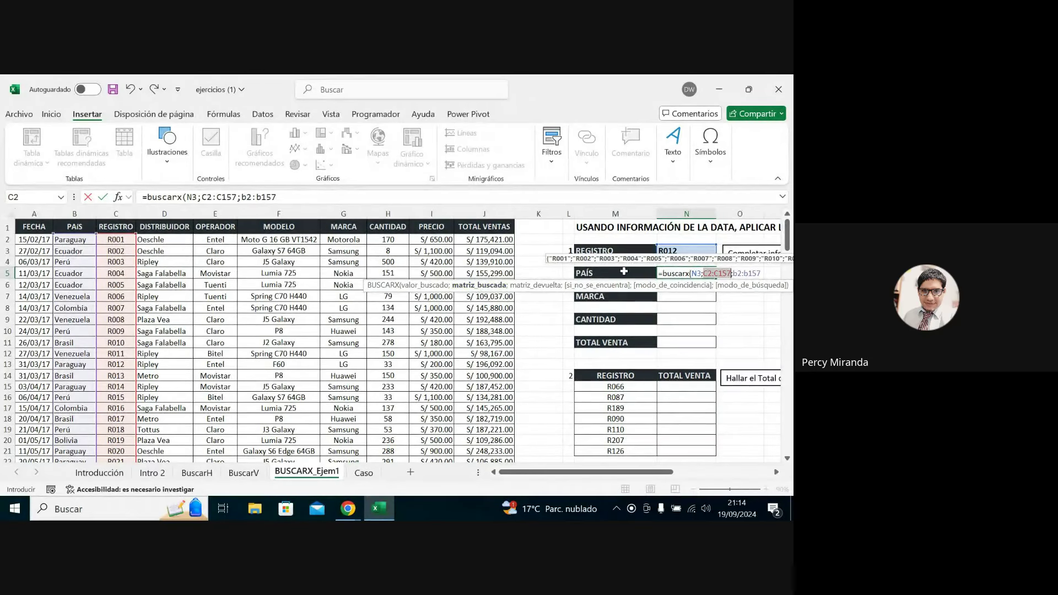
left_click(540, 286)
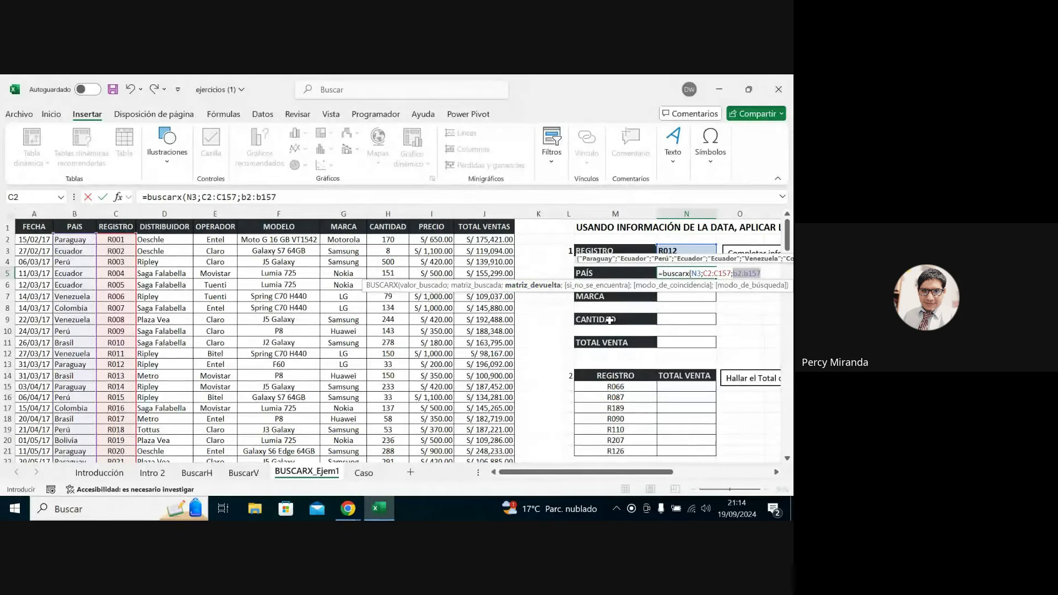
left_click(763, 276)
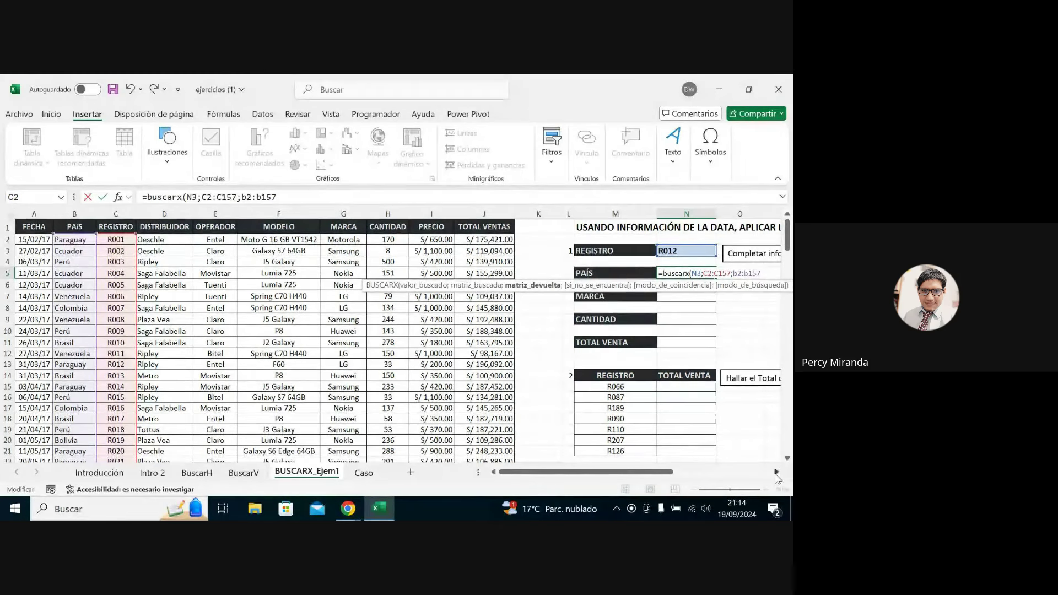
left_click(776, 473)
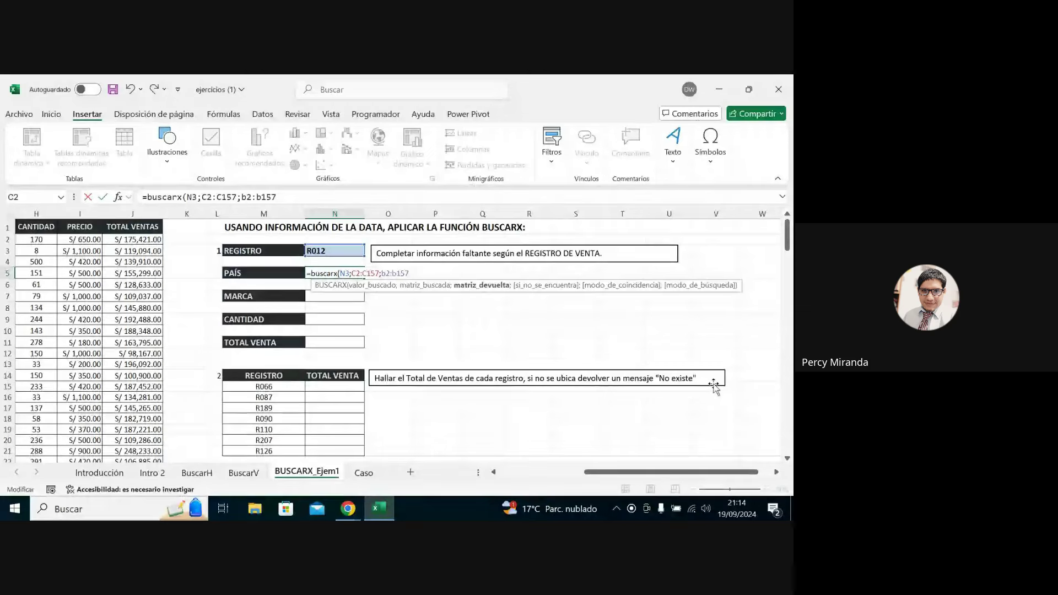
Close the PAÍS formula with the "No existe el registro" fallback and exact match 0.
type(";\"No exis")
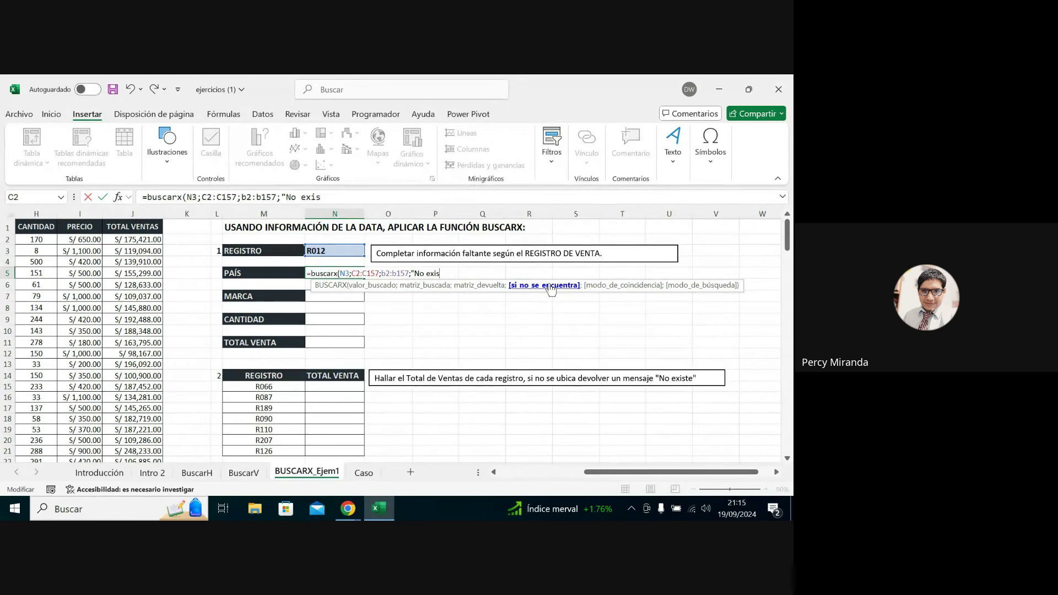
type("te el registro")
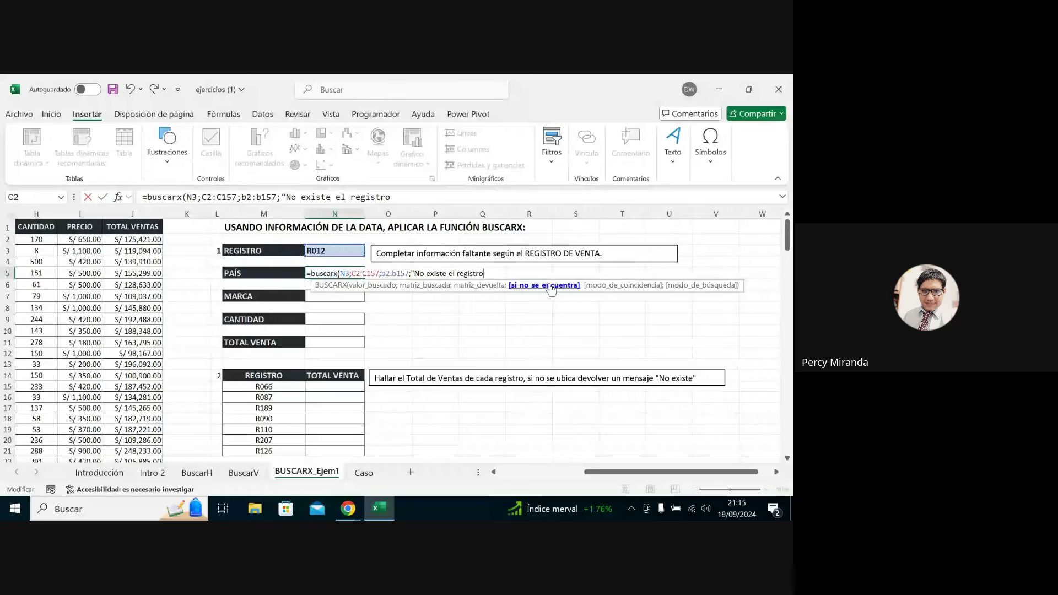
type("\";")
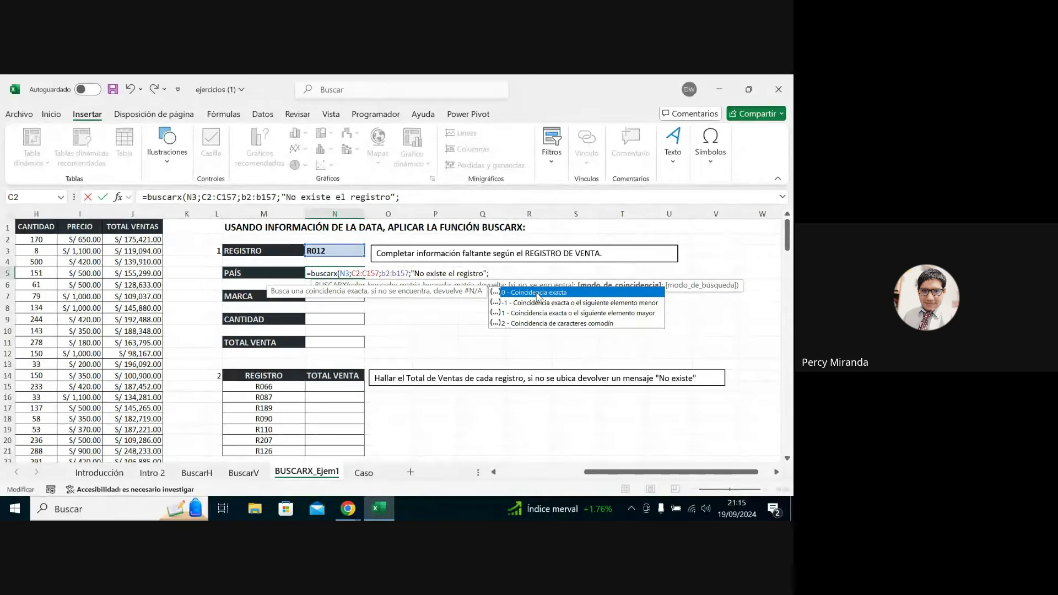
double_click(538, 293)
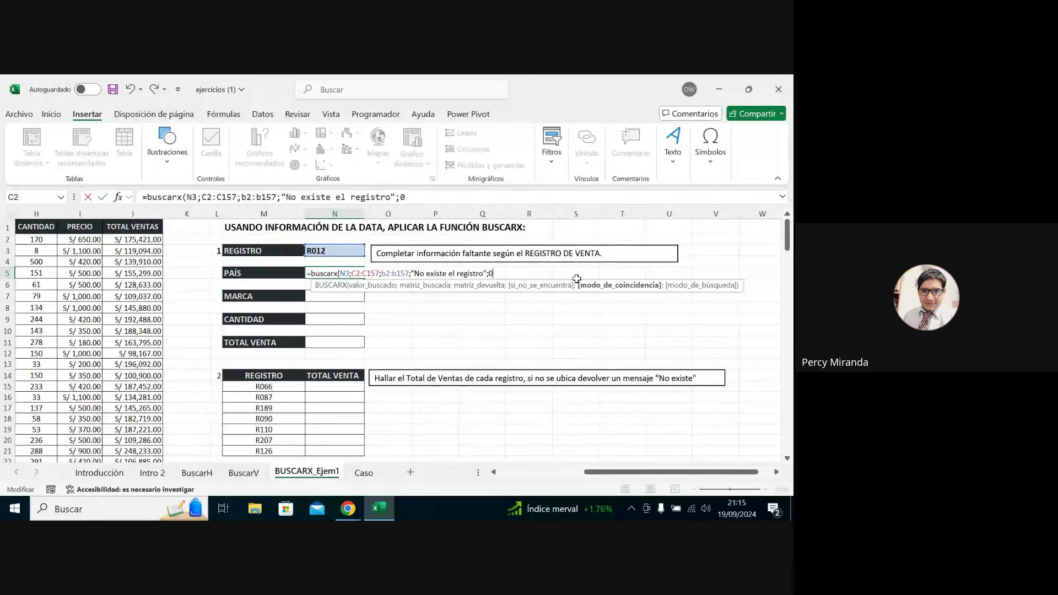
type(")")
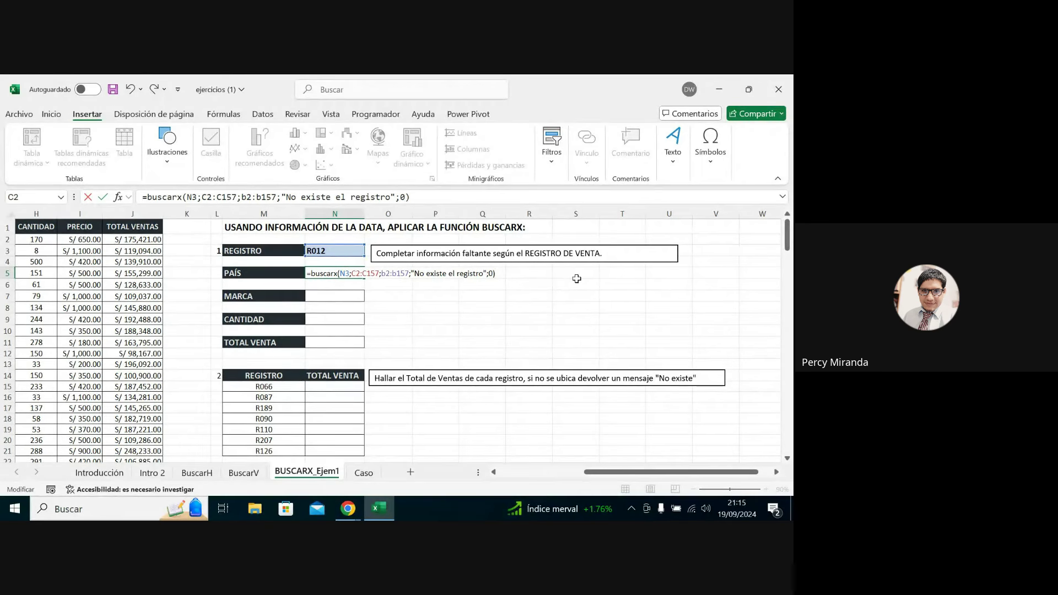
Review each argument of the PAÍS formula, then confirm it so it returns Paraguay.
left_click(348, 274)
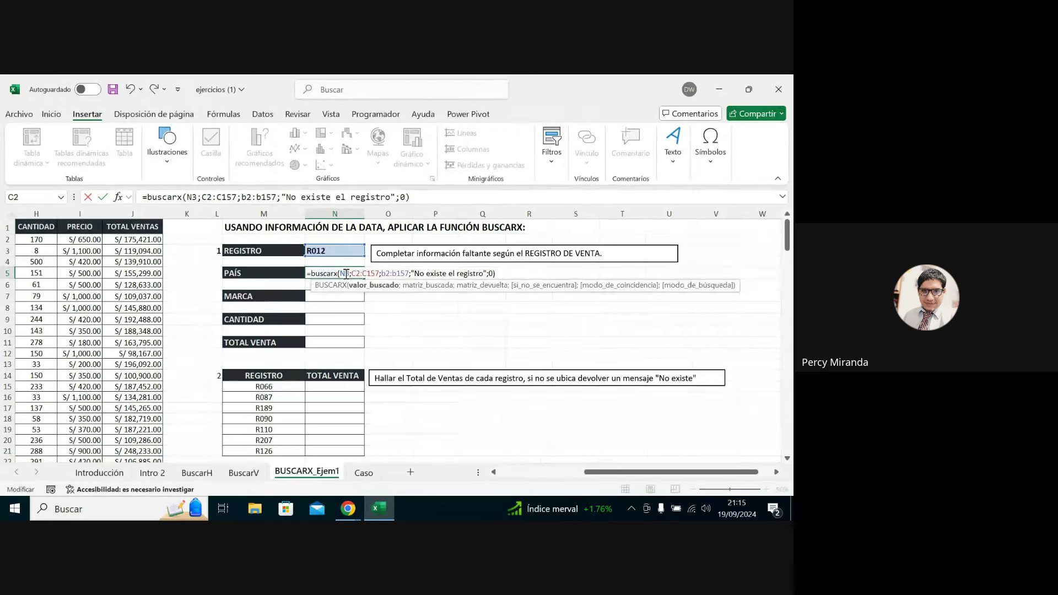
left_click(422, 285)
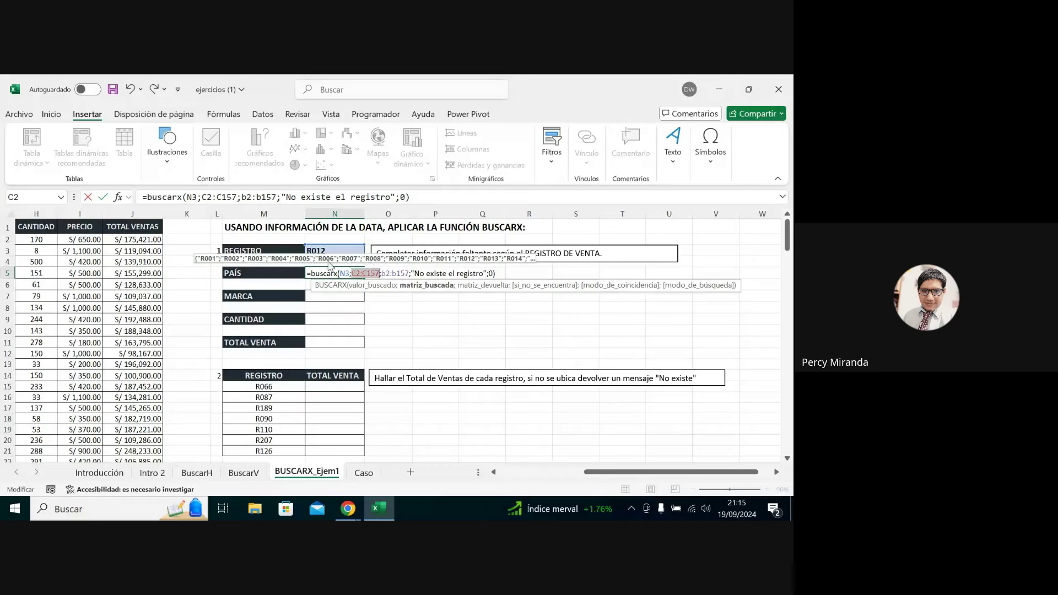
left_click(468, 285)
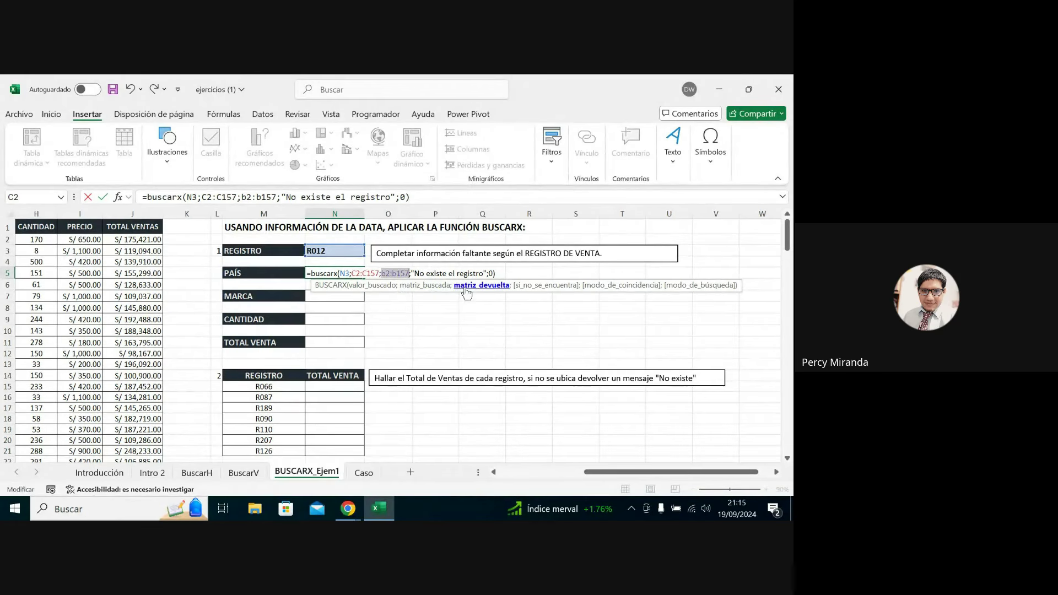
left_click(539, 286)
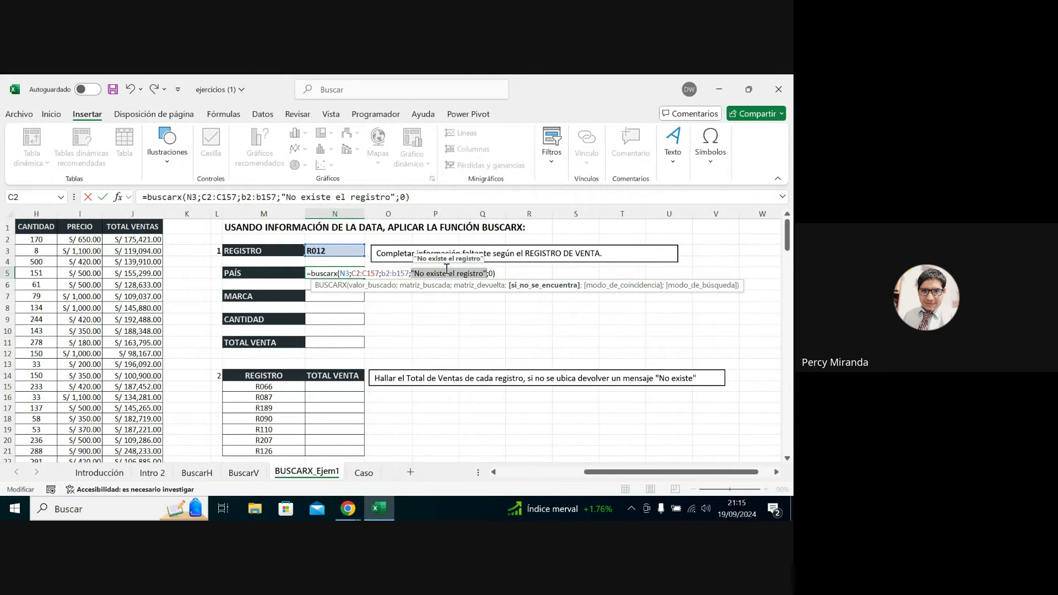
left_click(607, 286)
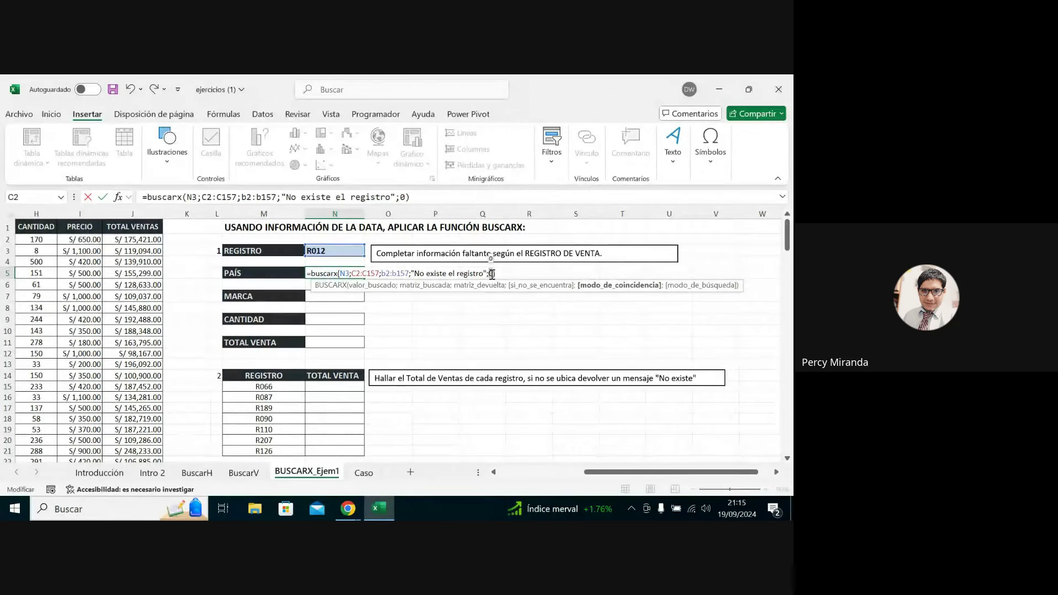
left_click(499, 271)
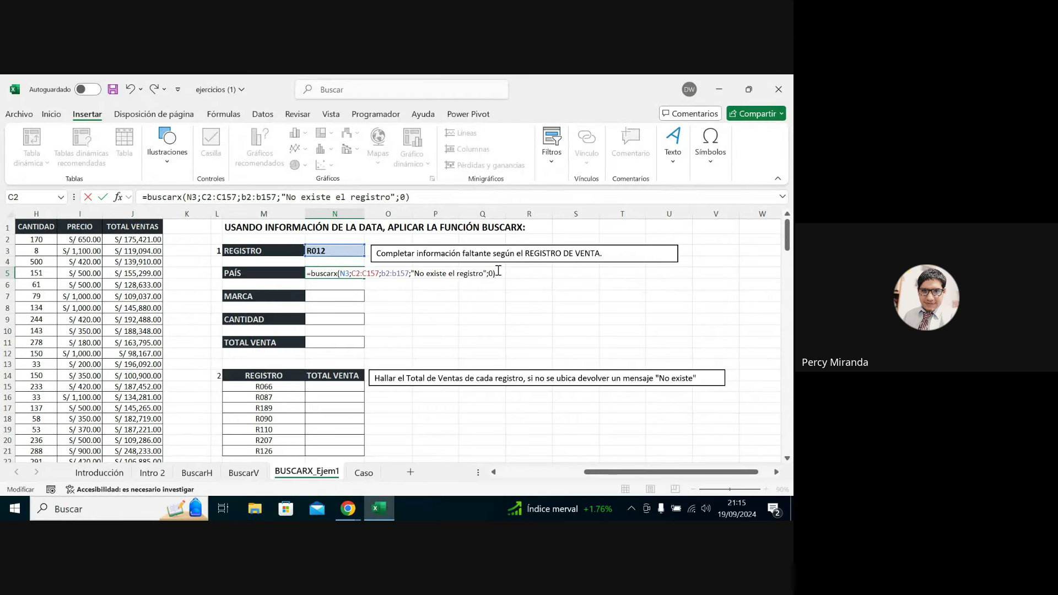
key("Return")
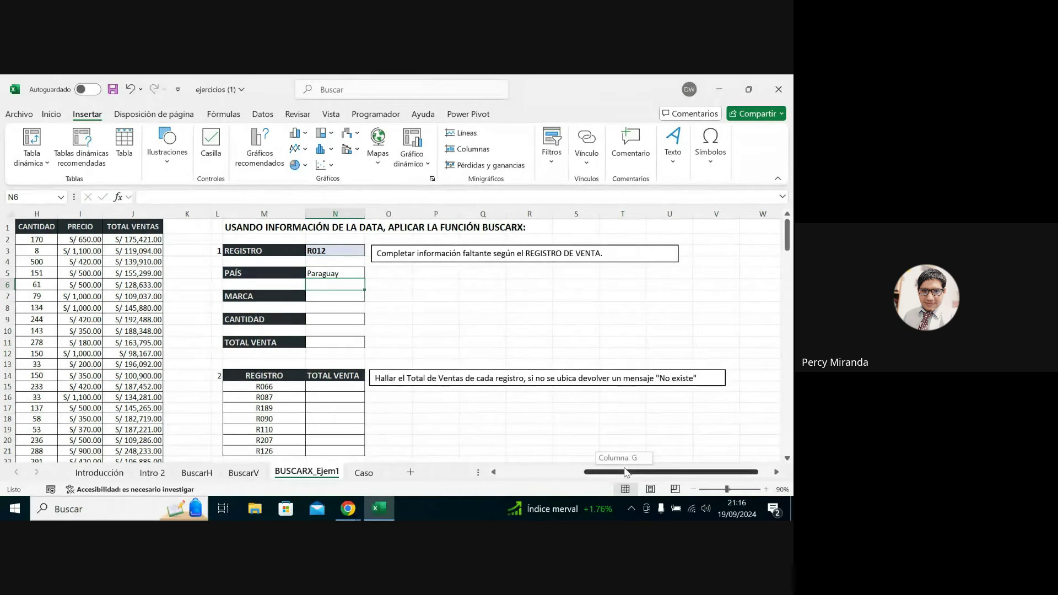
Change the REGISTRO code in N3 from R012 to R002.
left_click_drag(628, 468, 543, 470)
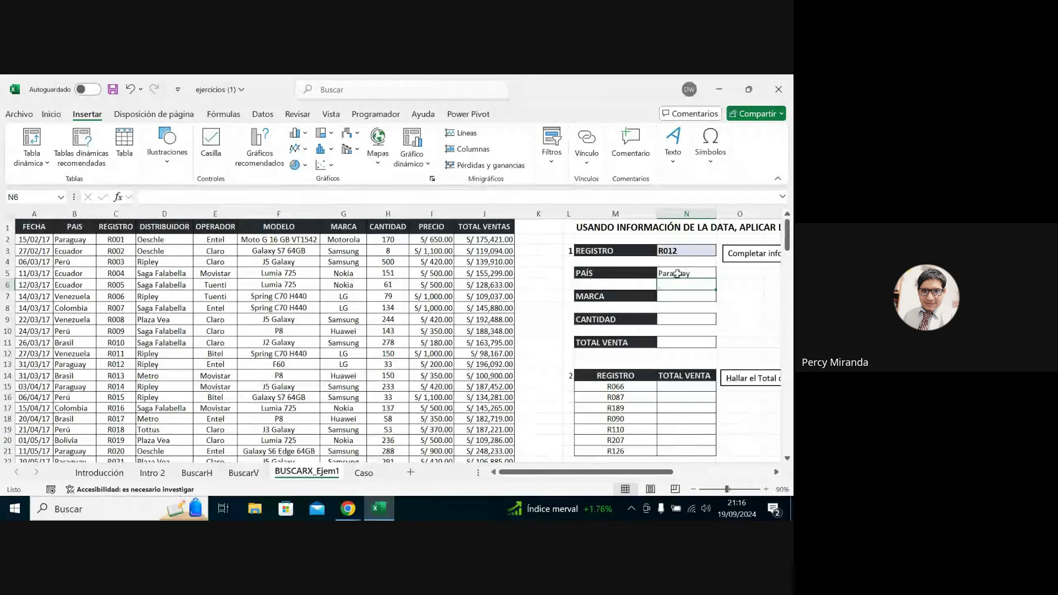
left_click(676, 274)
left_click(682, 250)
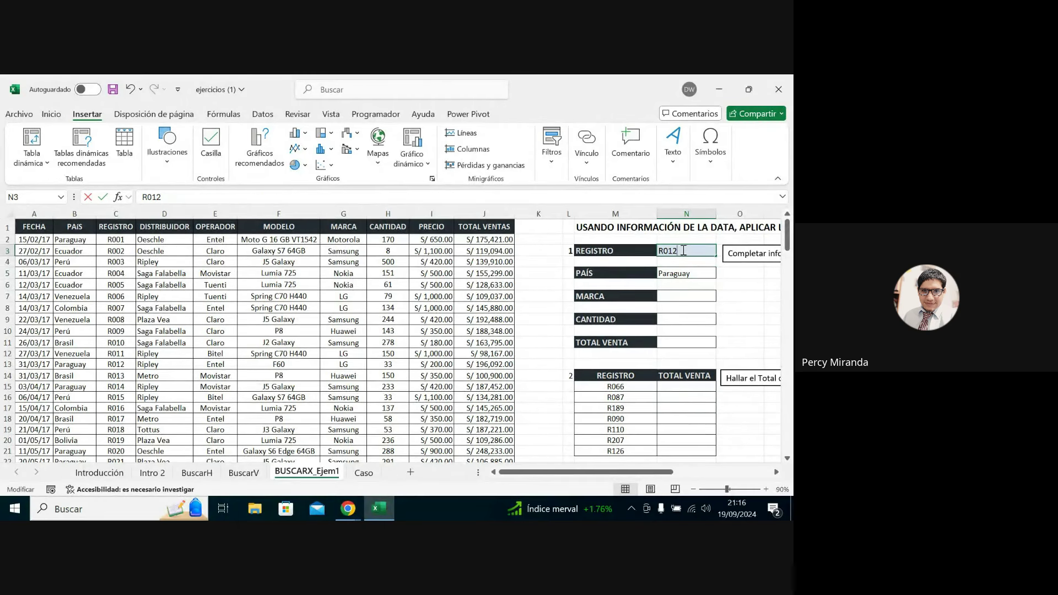
double_click(683, 250)
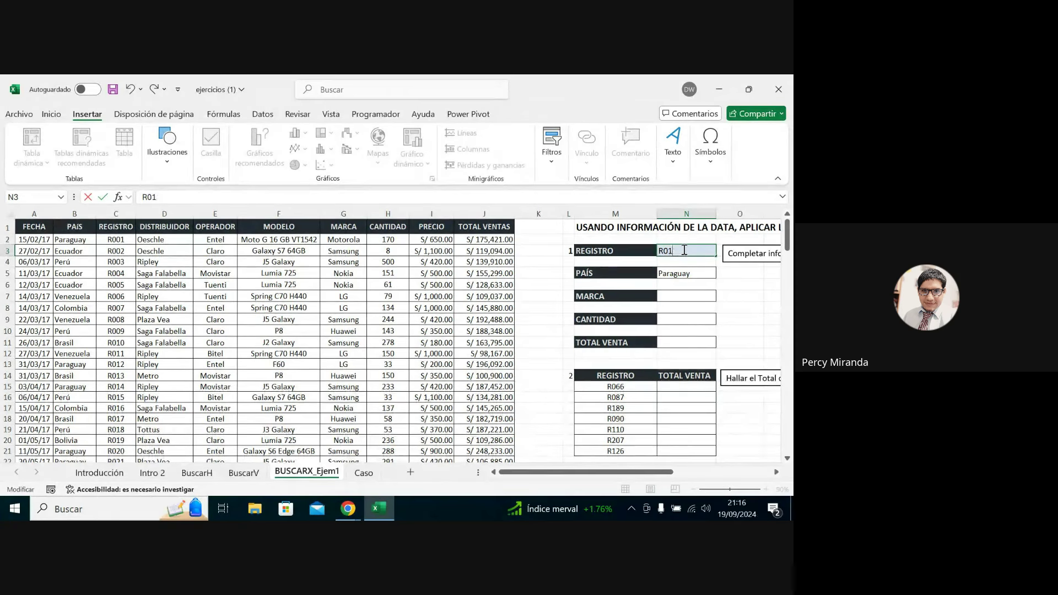
type("02")
key("Return")
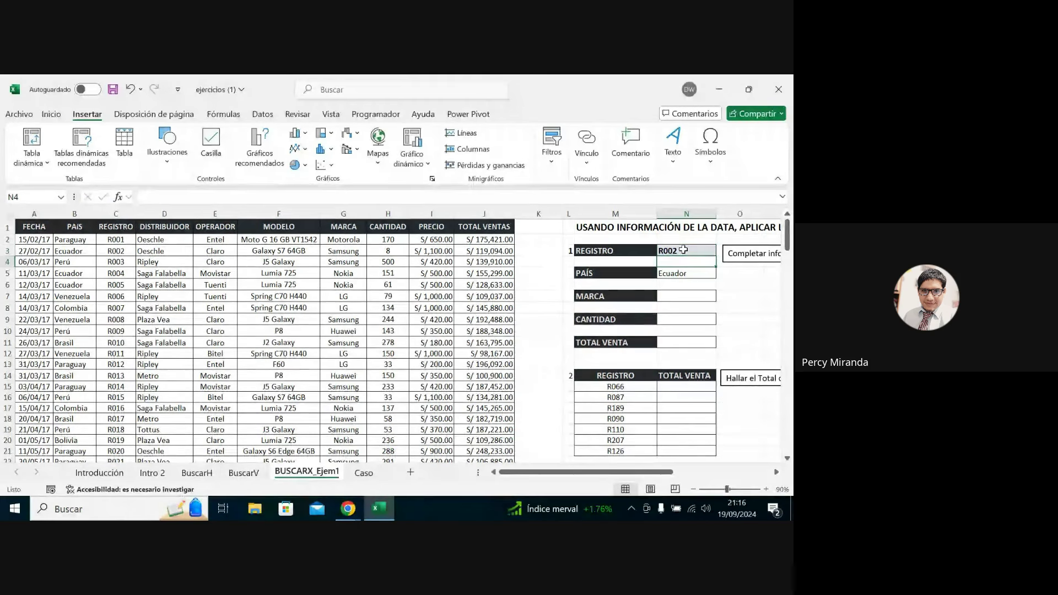
Inspect the N5 BUSCARX formula, now returning Ecuador, and select the empty MARCA cell N7.
left_click(683, 275)
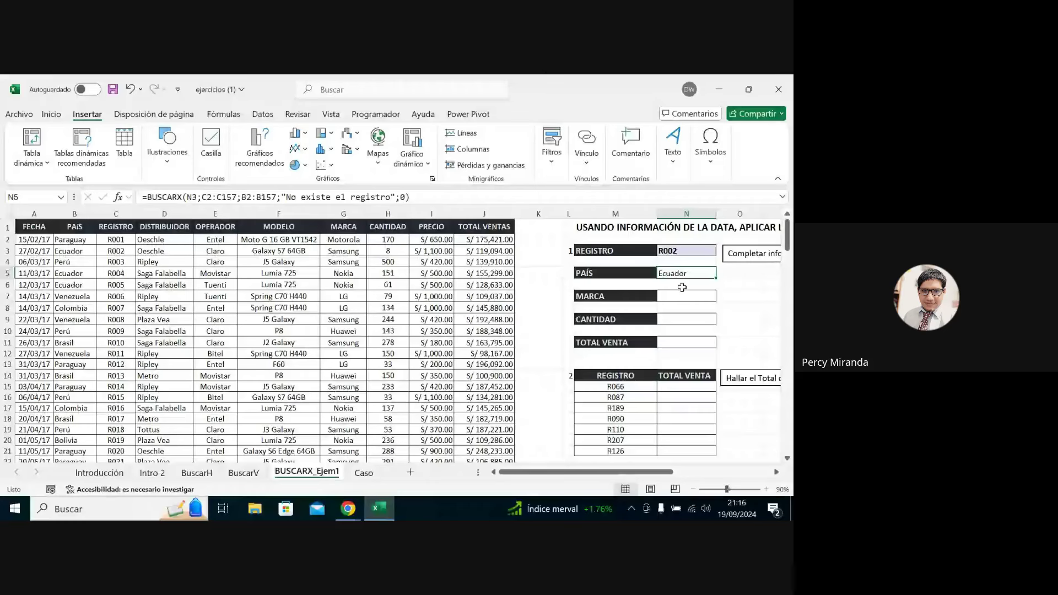
double_click(679, 273)
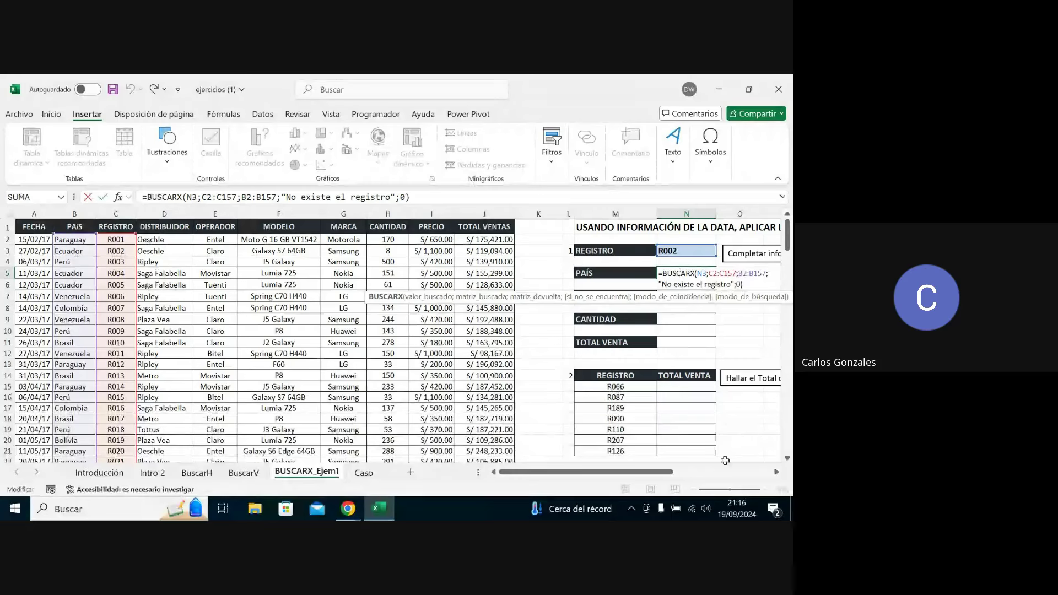
scroll(777, 475, "right", 5)
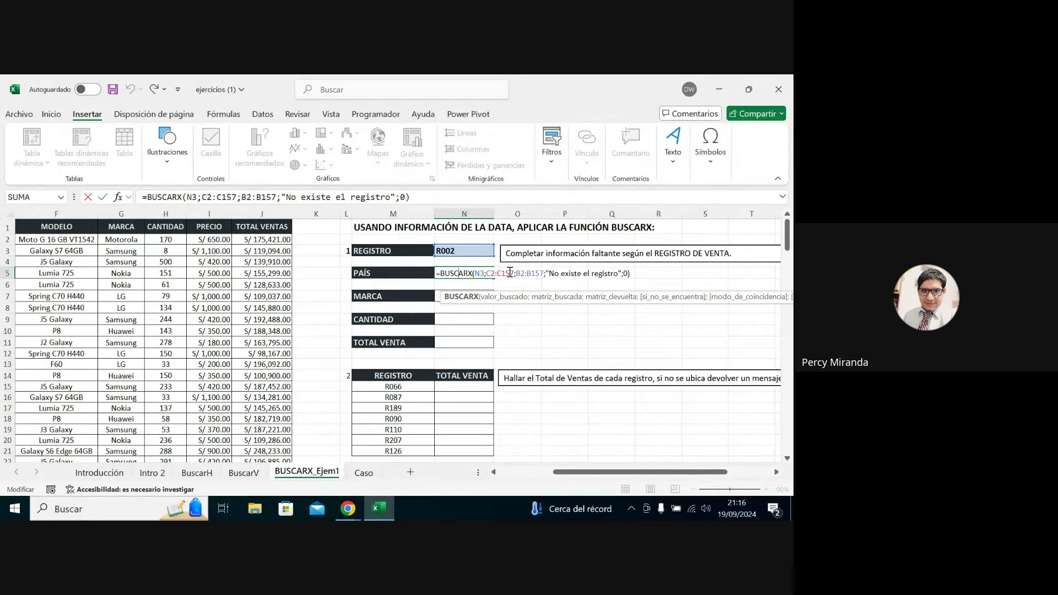
key("Return")
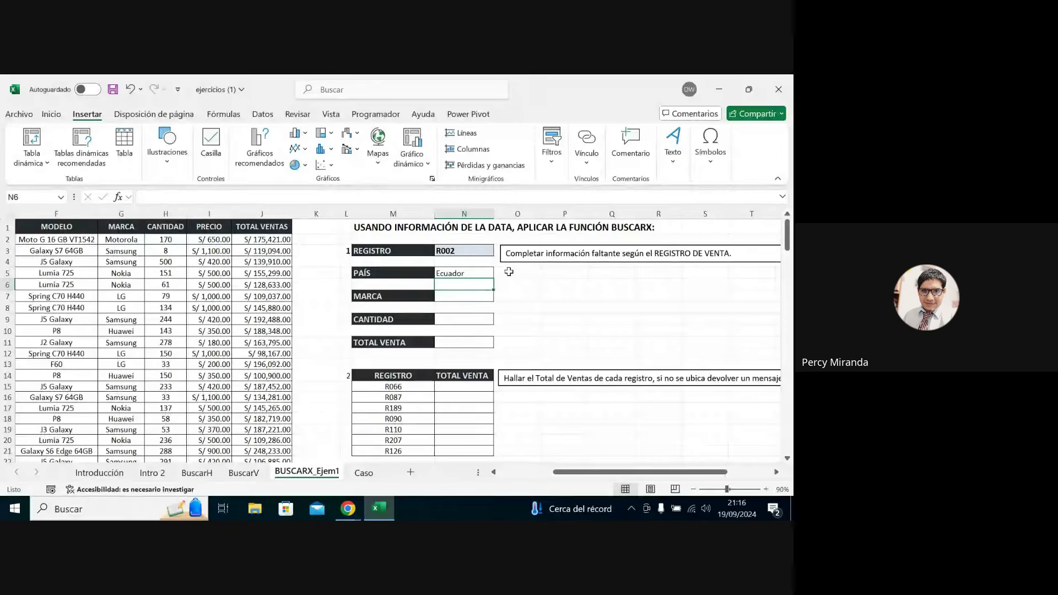
left_click(460, 297)
left_click_drag(577, 473, 516, 482)
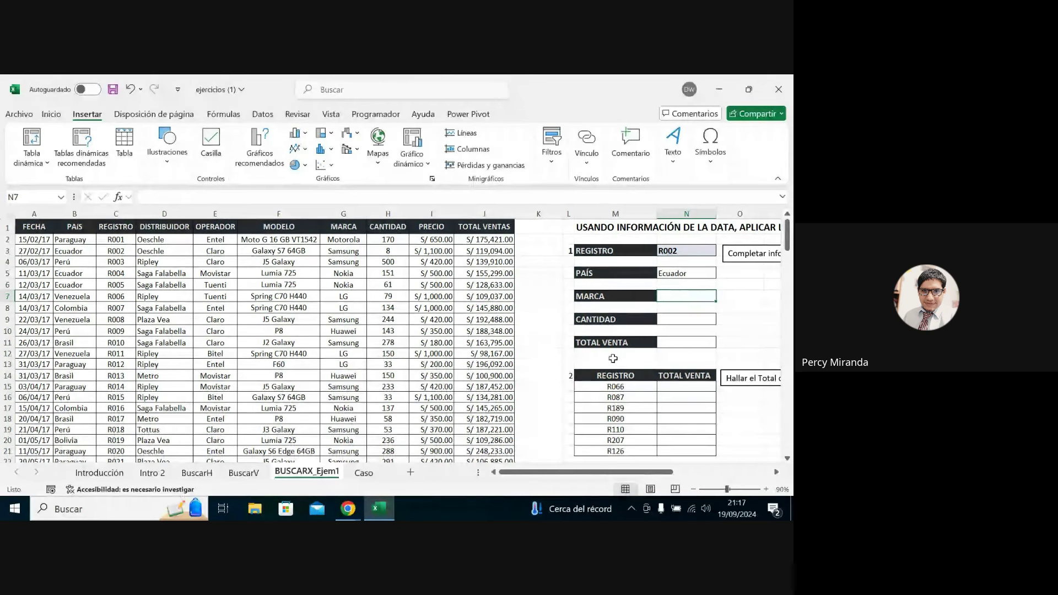
scroll(643, 385, "down", 1)
scroll(678, 371, "up", 1)
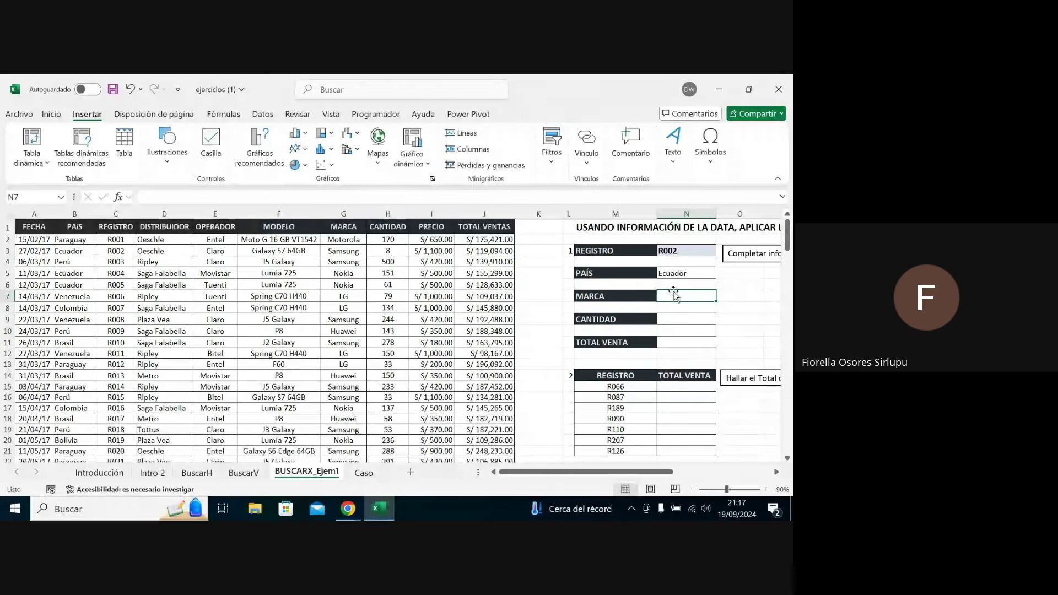
left_click(677, 274)
left_click(675, 297)
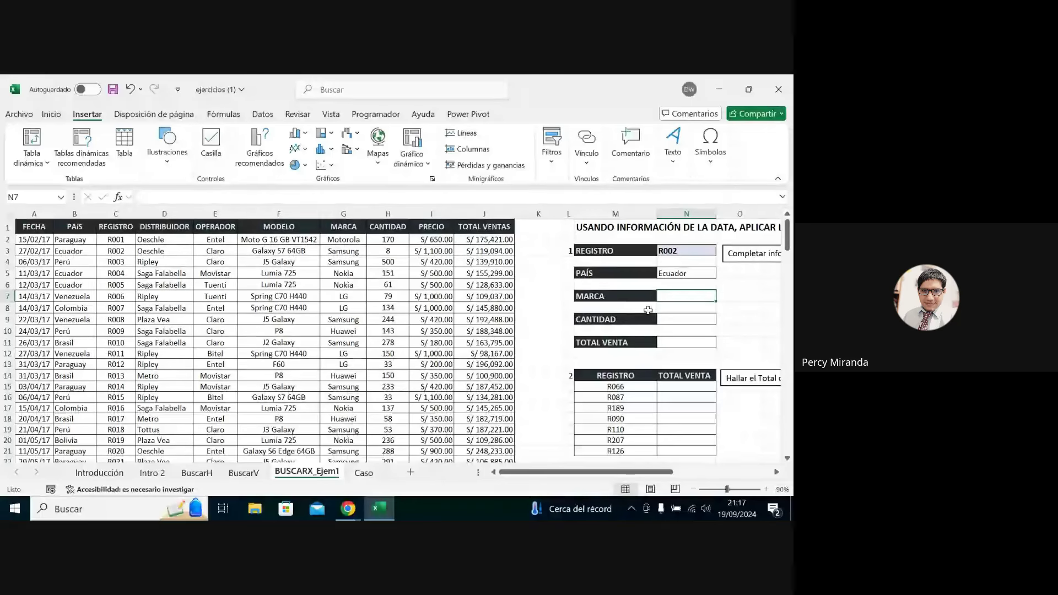
left_click(669, 276)
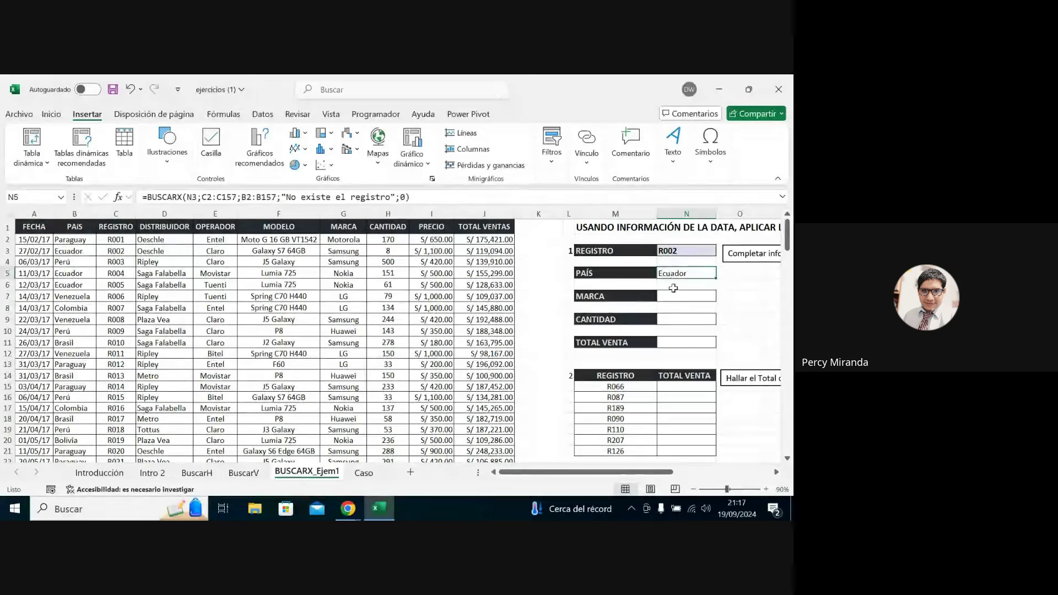
left_click(674, 292)
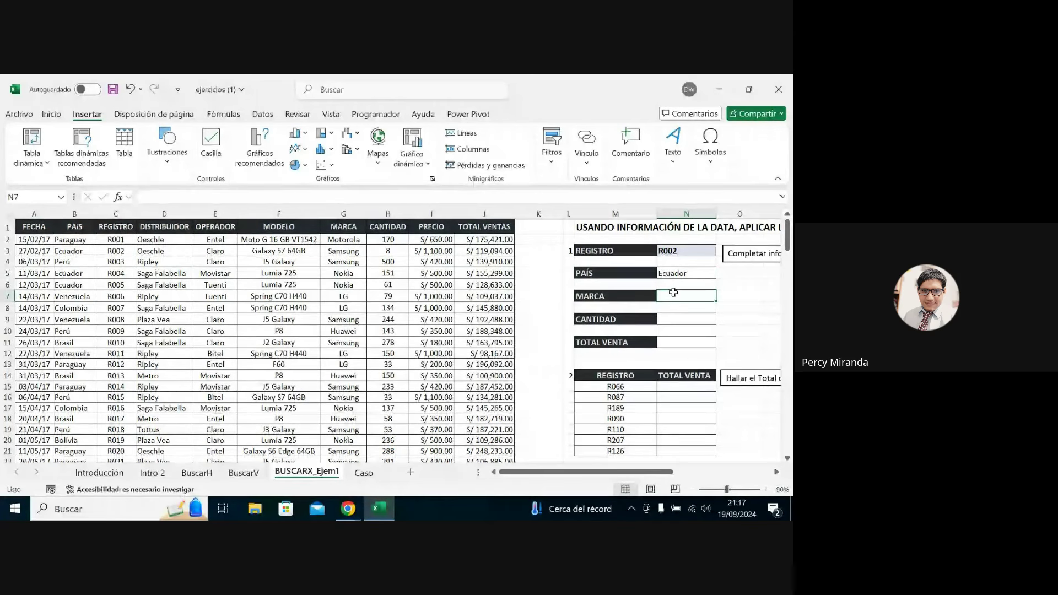
In N7, start =buscarx( with N3 as lookup value and C2:C157 as search range.
type("=buscar")
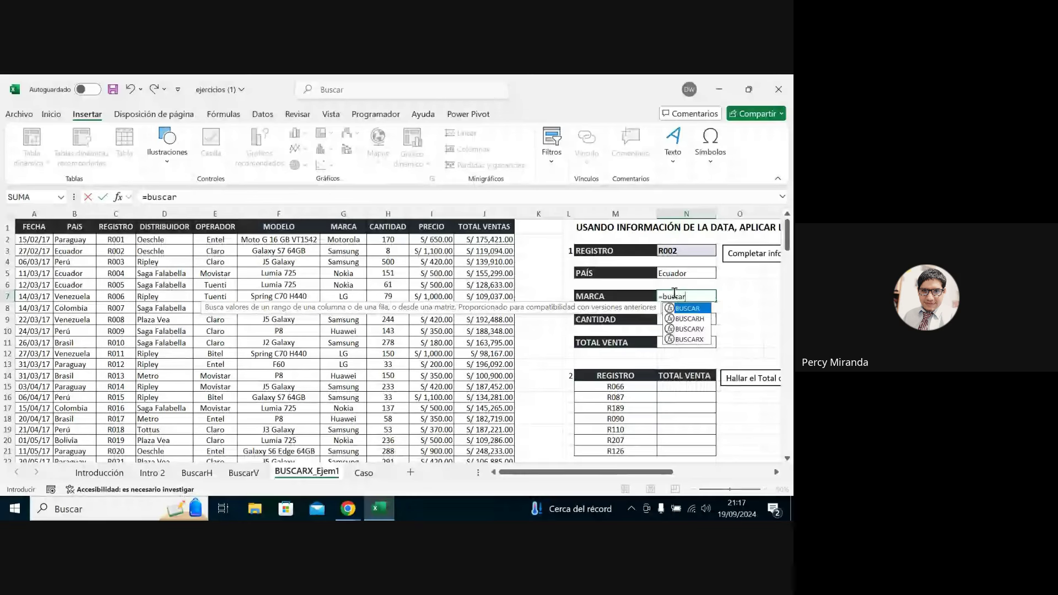
type("x(")
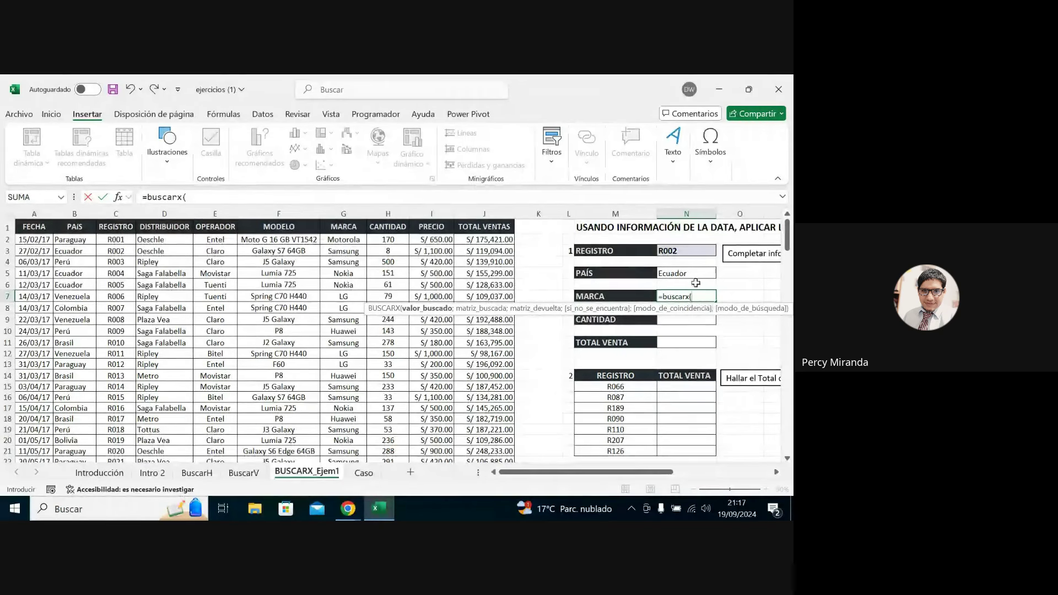
left_click(696, 246)
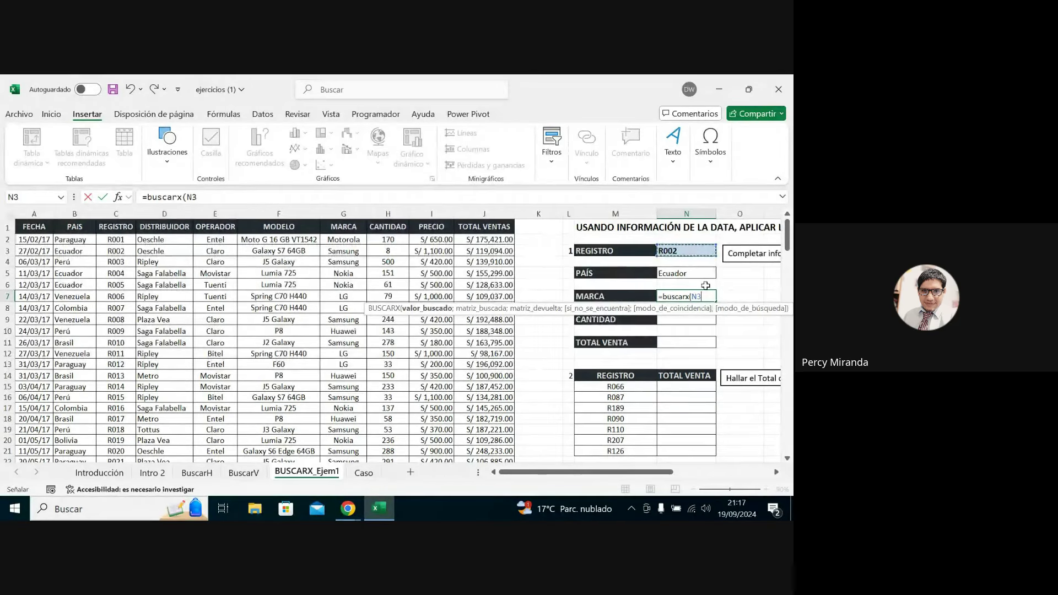
type(";")
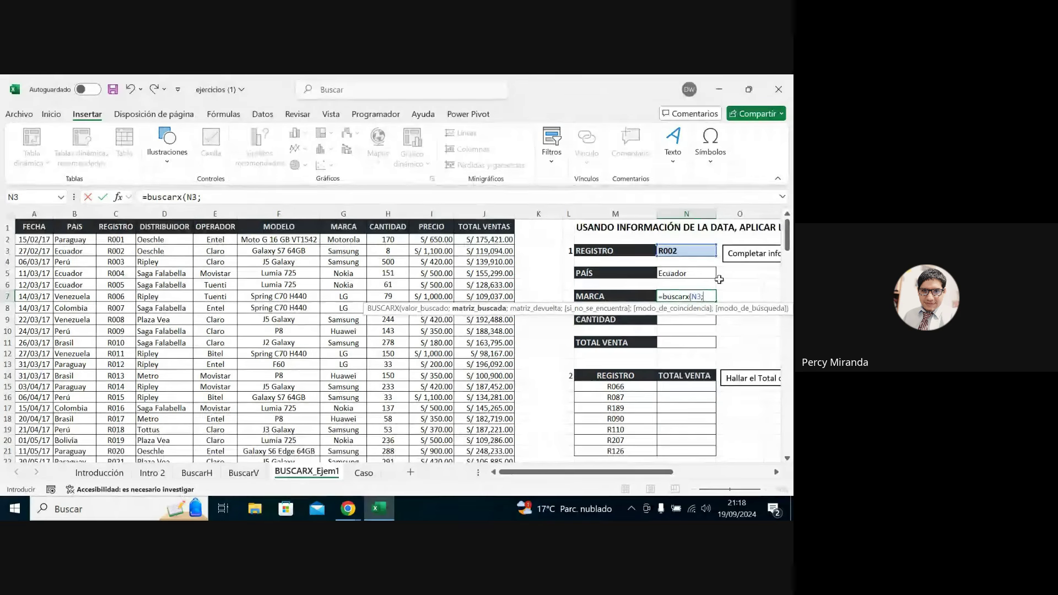
left_click(116, 241)
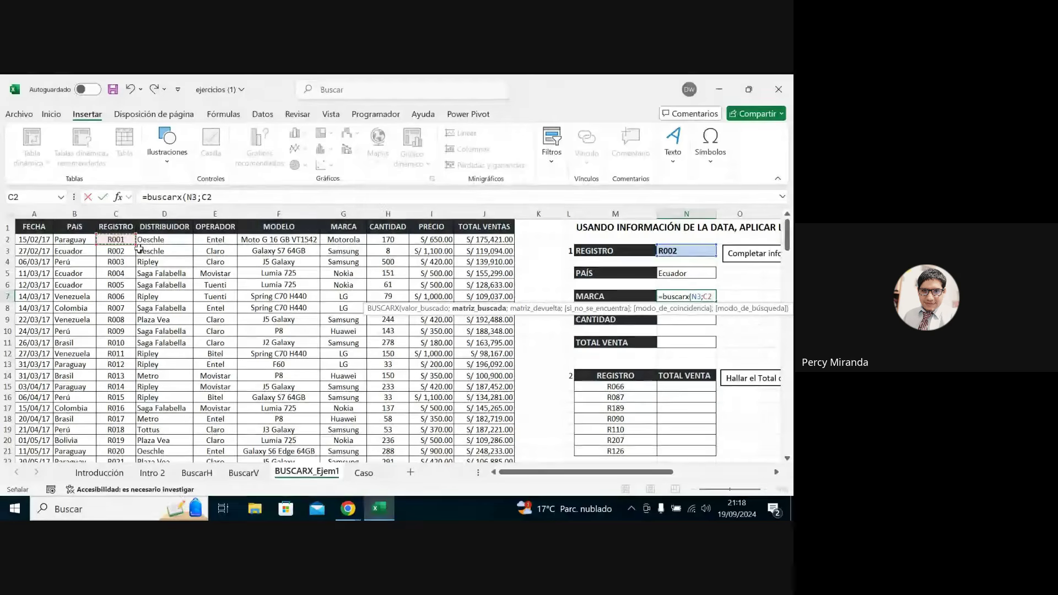
key("ctrl+shift+Down")
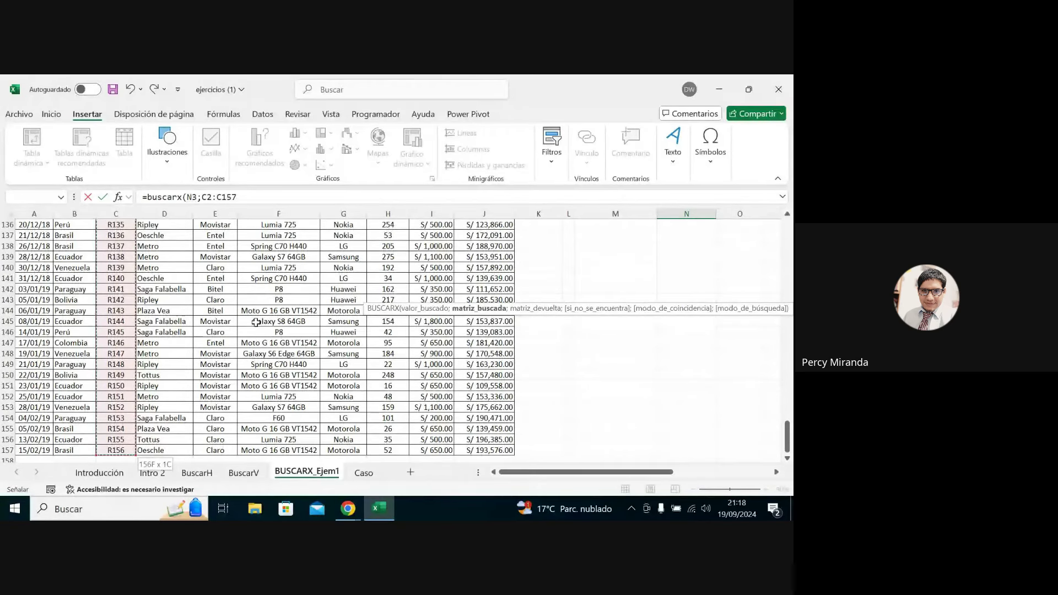
Add the MARCA column G2:G157 as the return range of the N7 formula.
left_click_drag(788, 436, 788, 231)
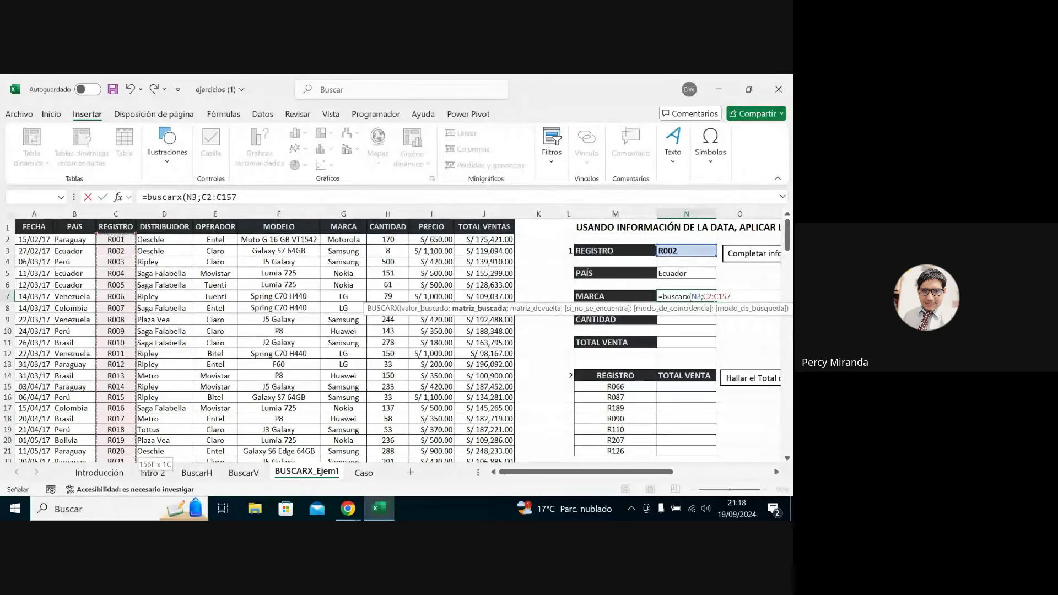
type(";")
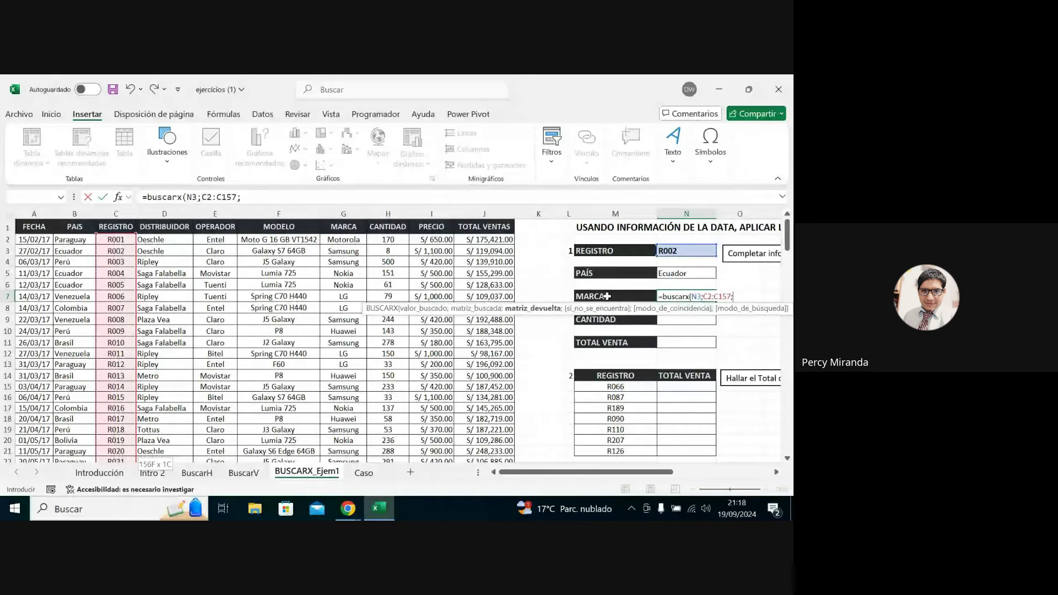
left_click(344, 240)
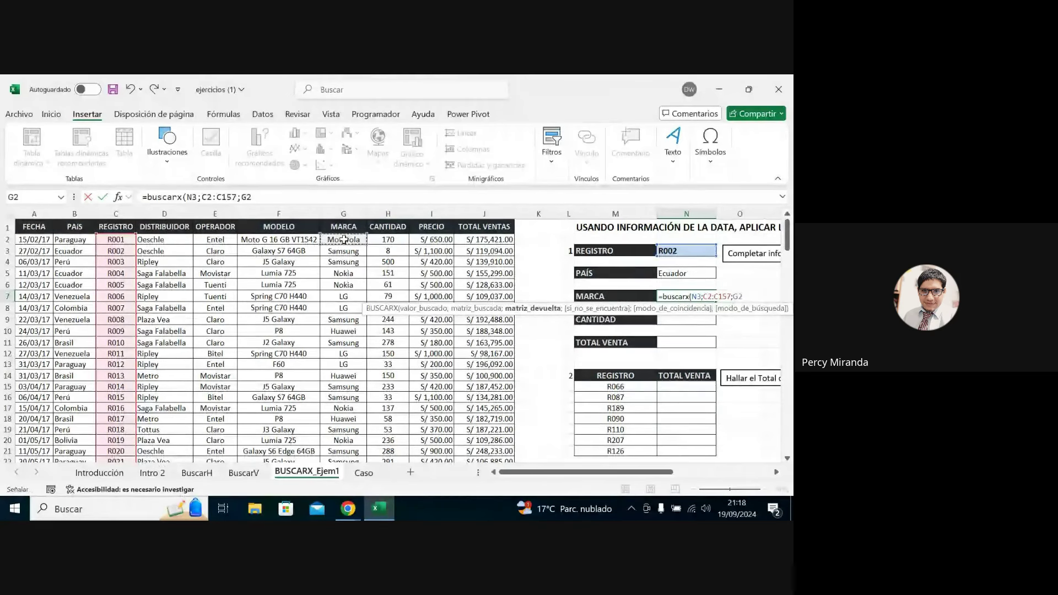
key("ctrl+shift+Down")
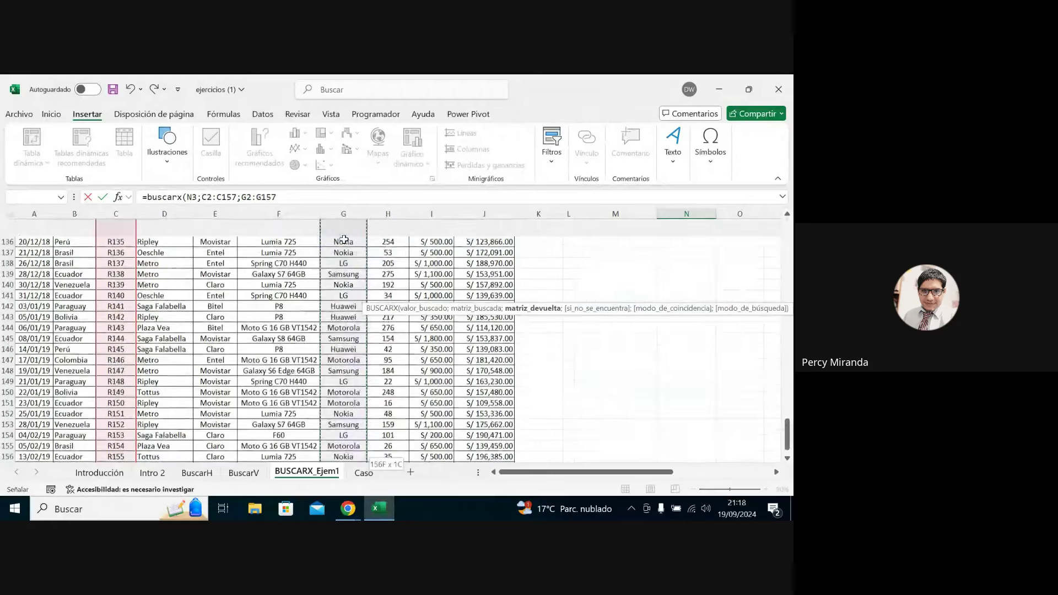
Finish with "Registro incorrecto" fallback and exact match 0, so MARCA returns Samsung.
left_click_drag(787, 437, 787, 214)
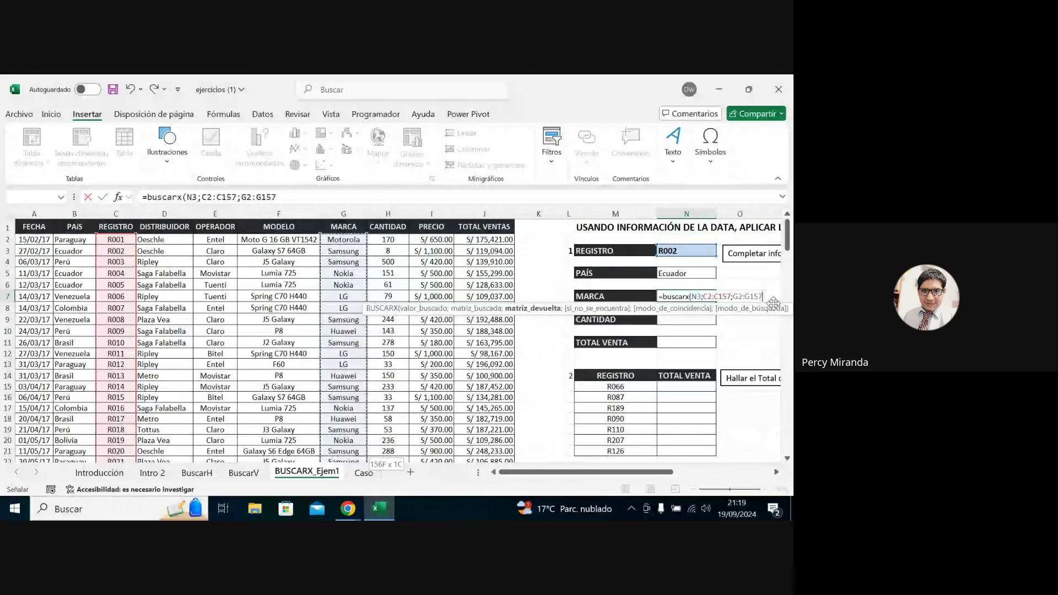
type(";")
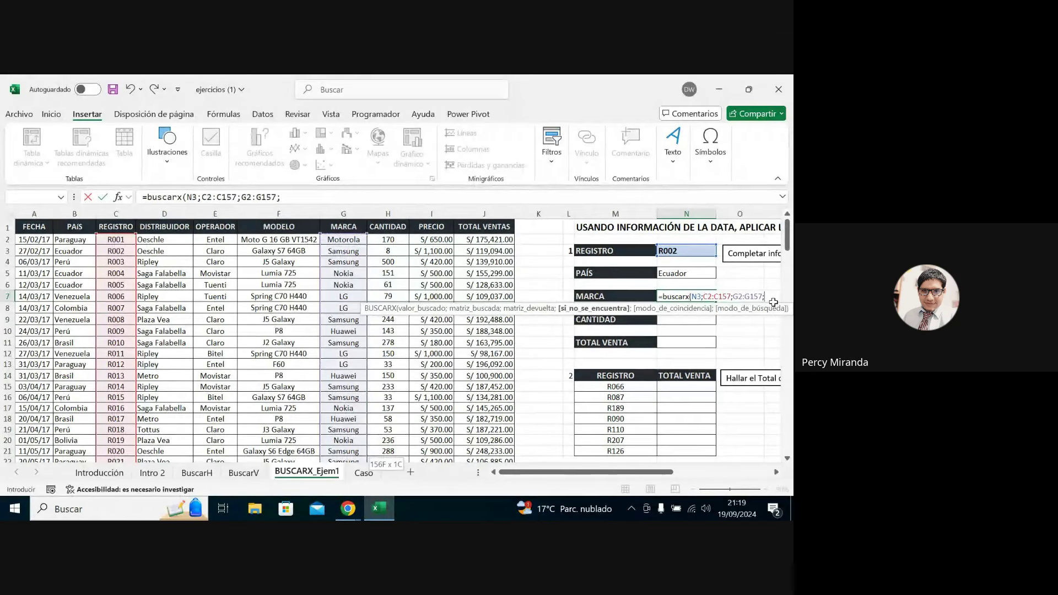
type("\"")
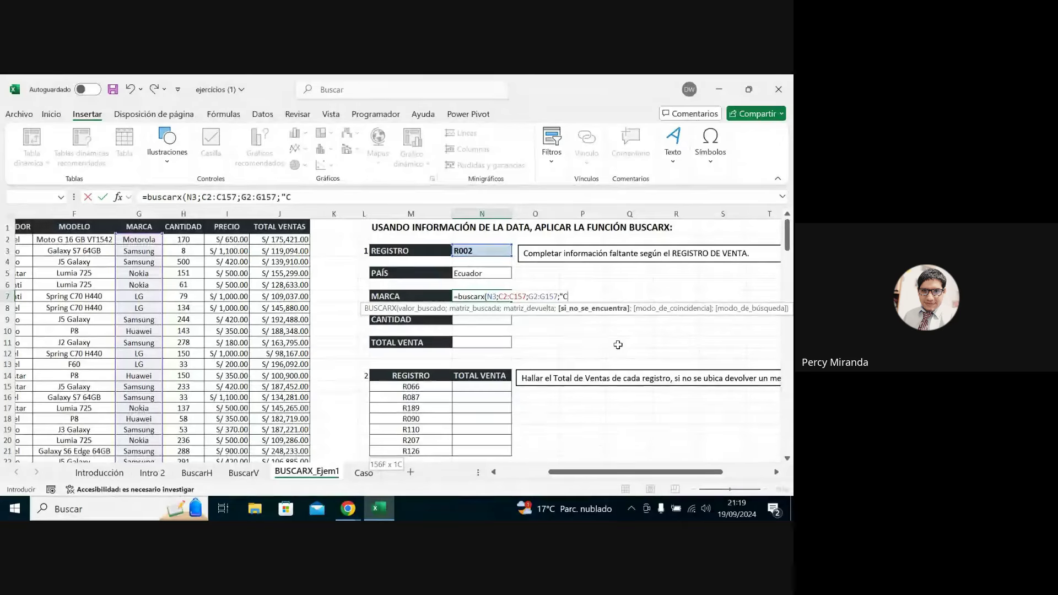
type("Codigo incor")
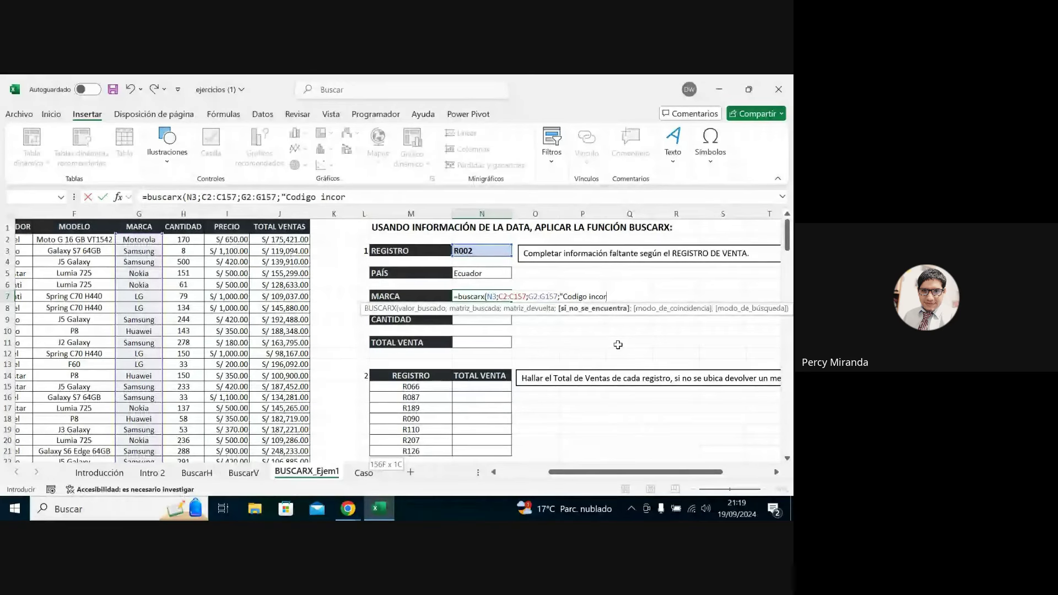
key("BackSpace")
key("BackSpace")
key("BackSpace")
key("BackSpace")
key("BackSpace")
key("BackSpace")
type("Registro ")
type("incorrecto")
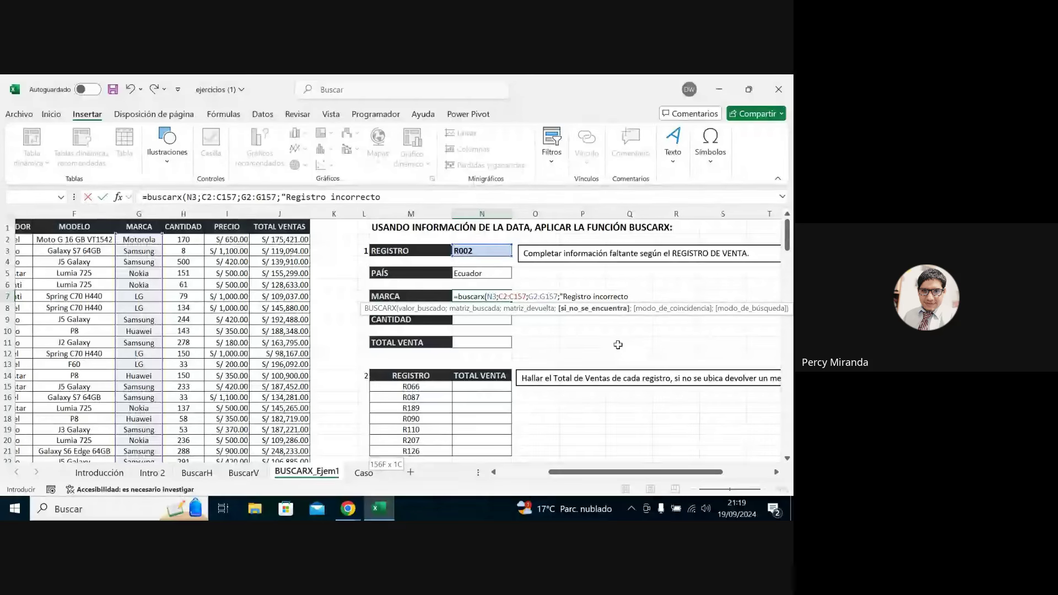
type("\";")
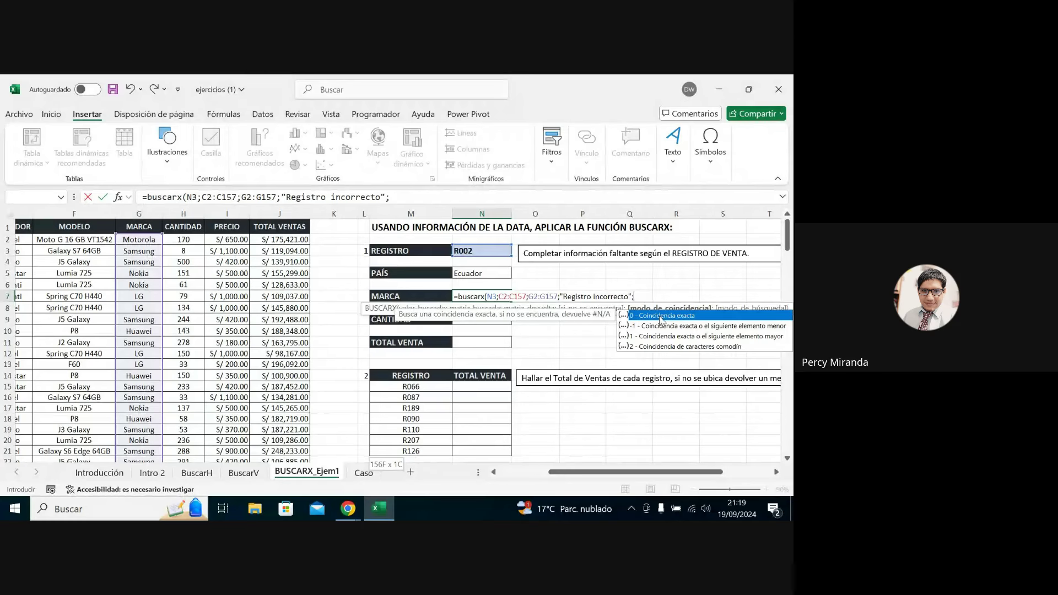
double_click(661, 319)
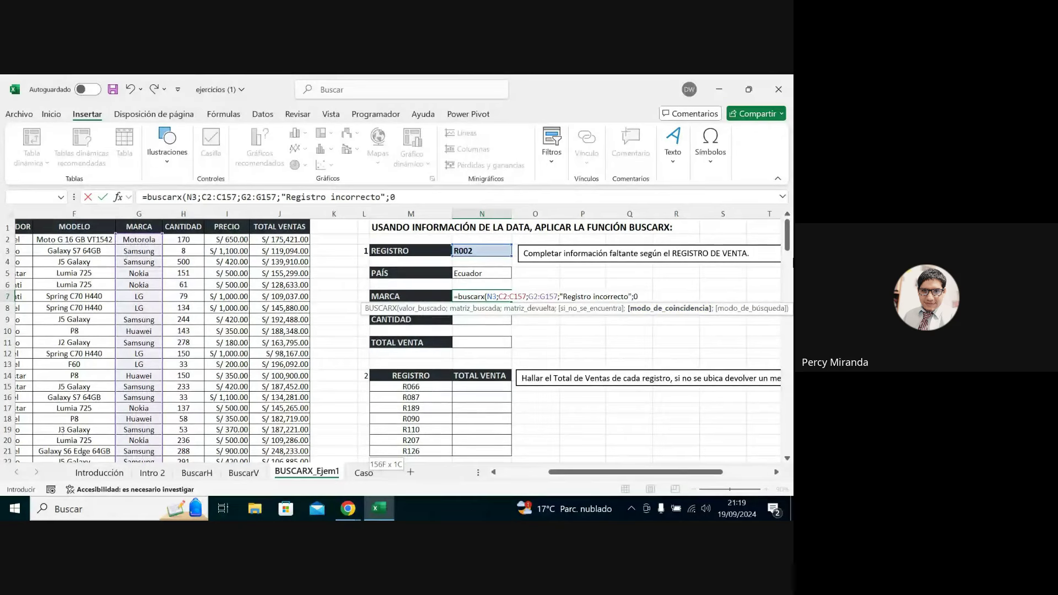
type(")")
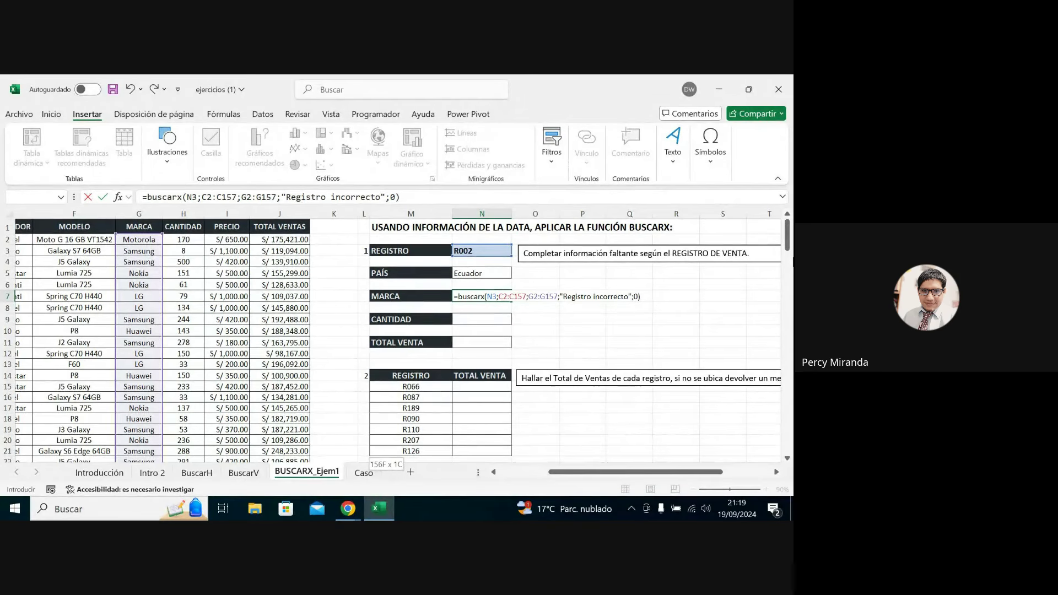
key("Return")
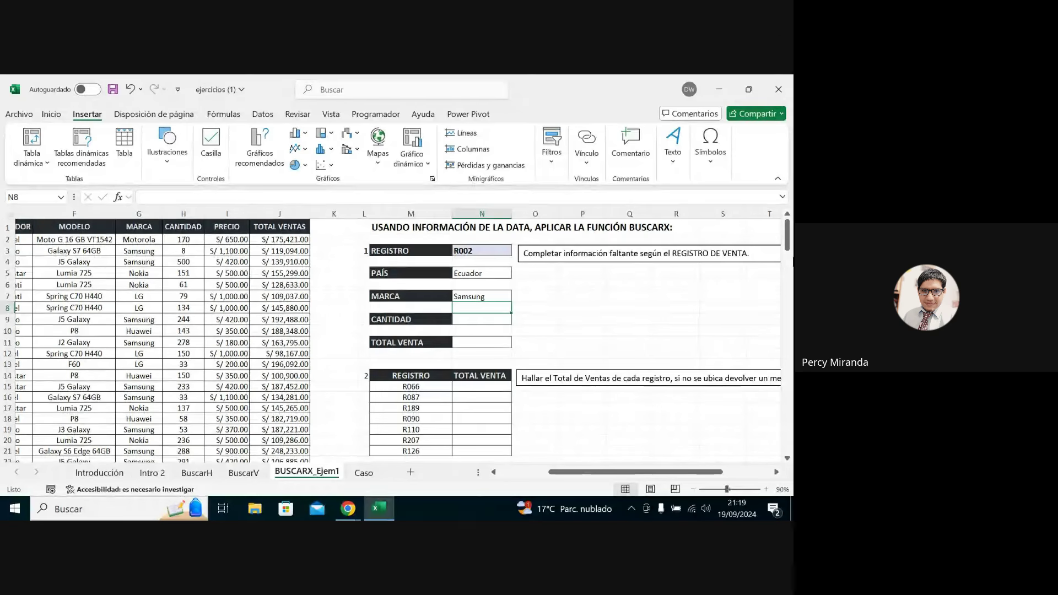
left_click(479, 251)
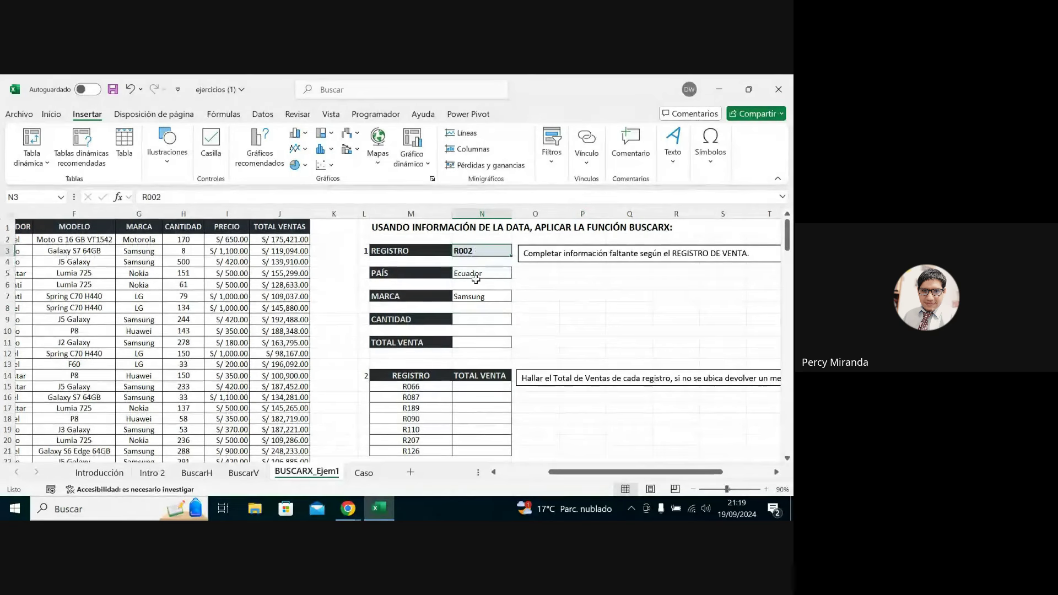
left_click(474, 297)
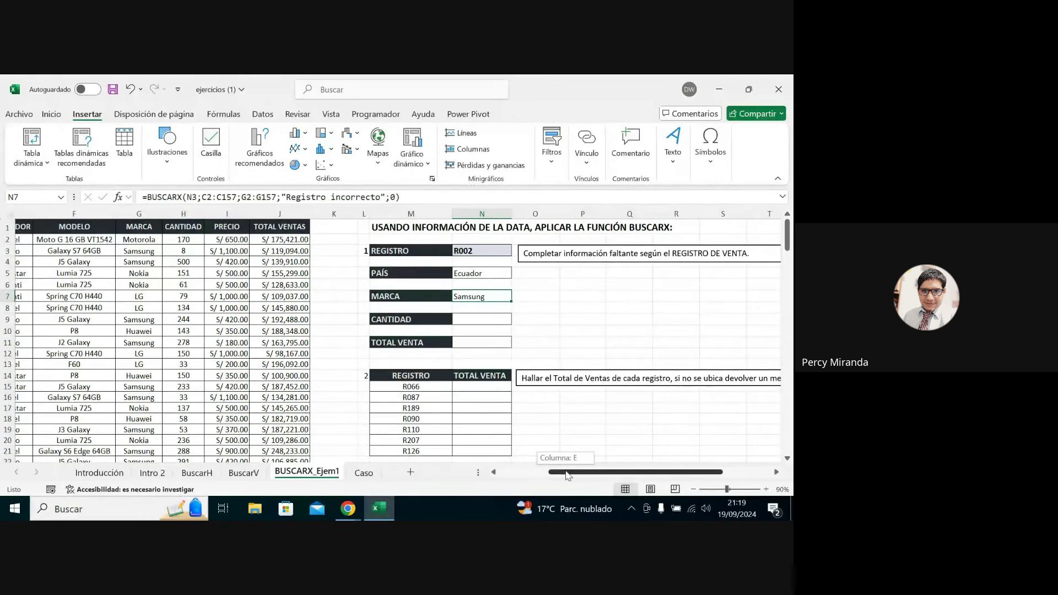
left_click_drag(562, 472, 511, 472)
mouse_move(348, 508)
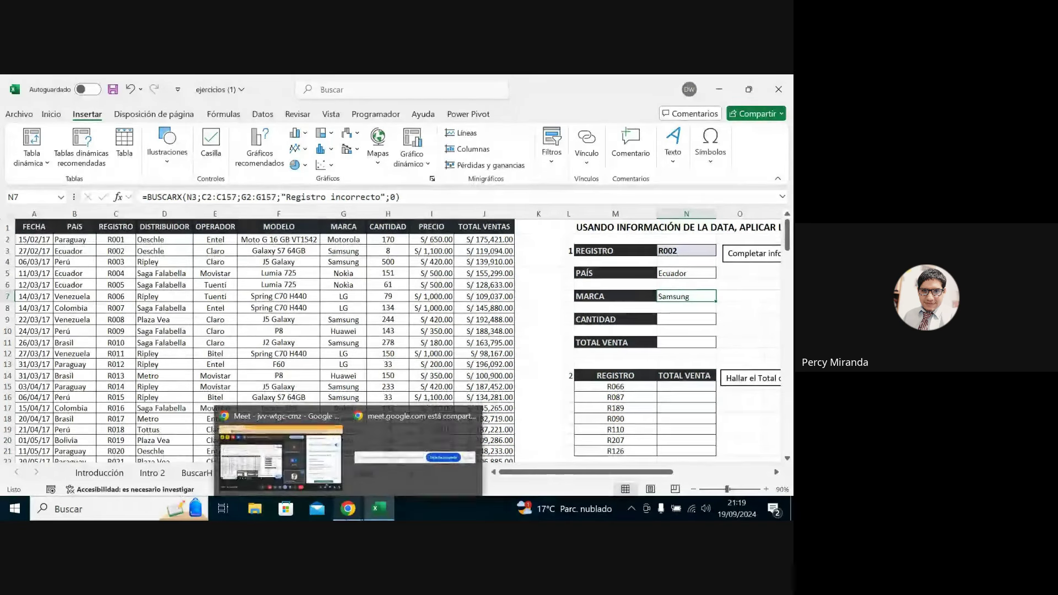
left_click(310, 492)
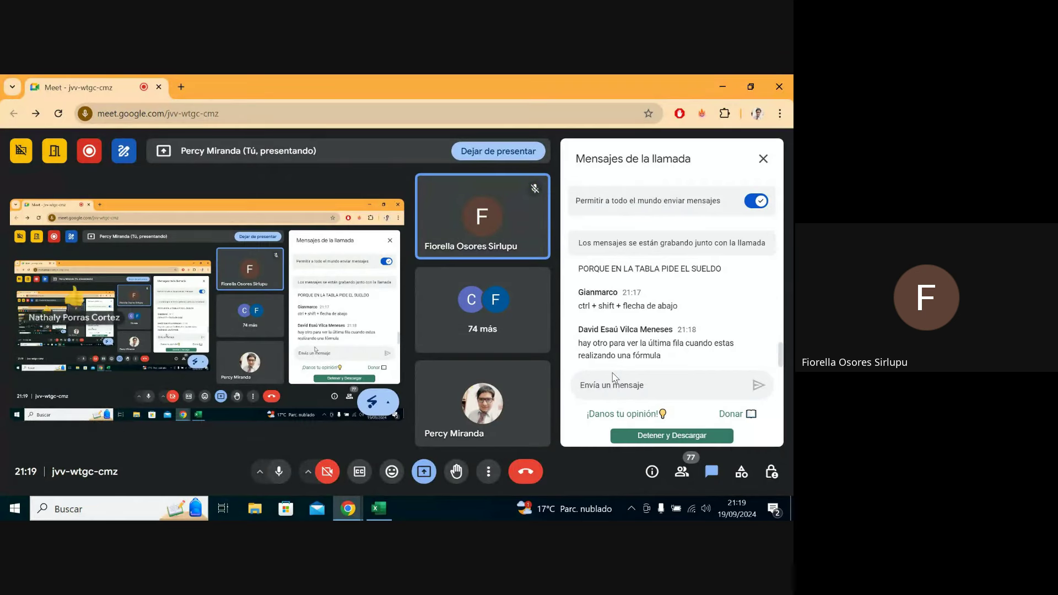
left_click(379, 508)
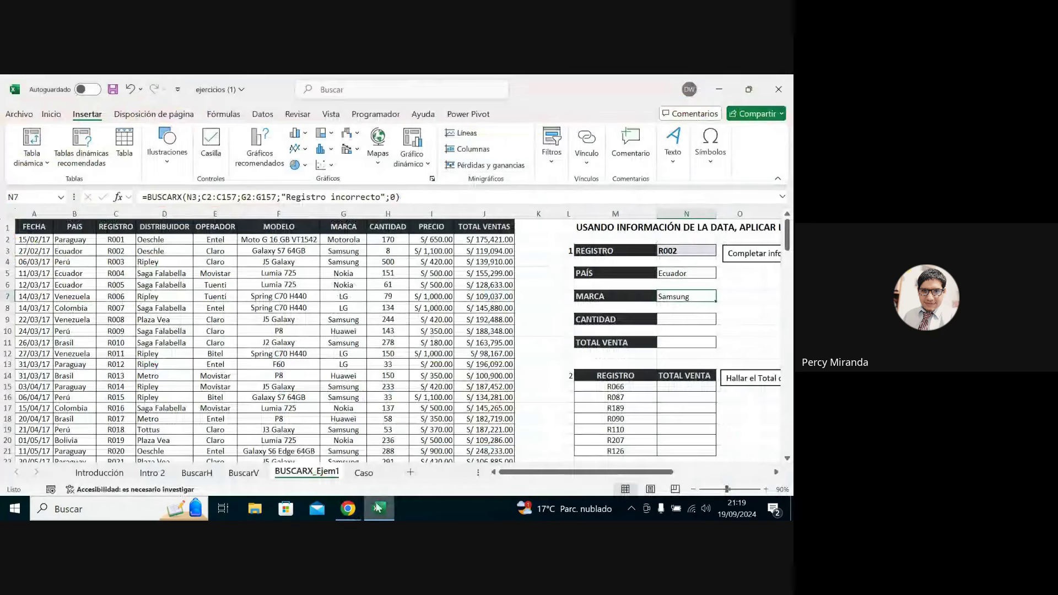
double_click(679, 297)
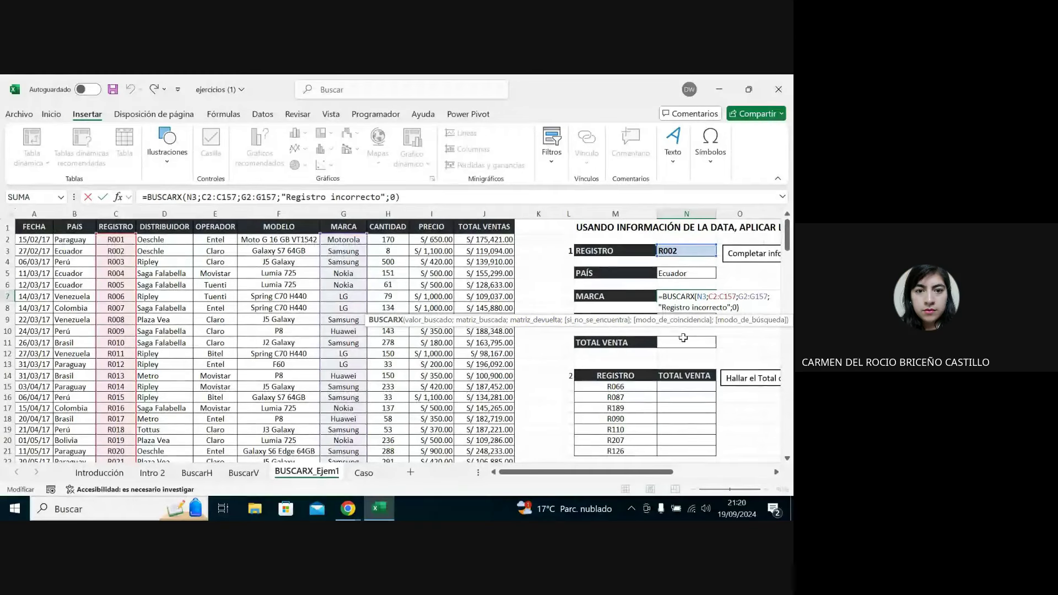
key("Return")
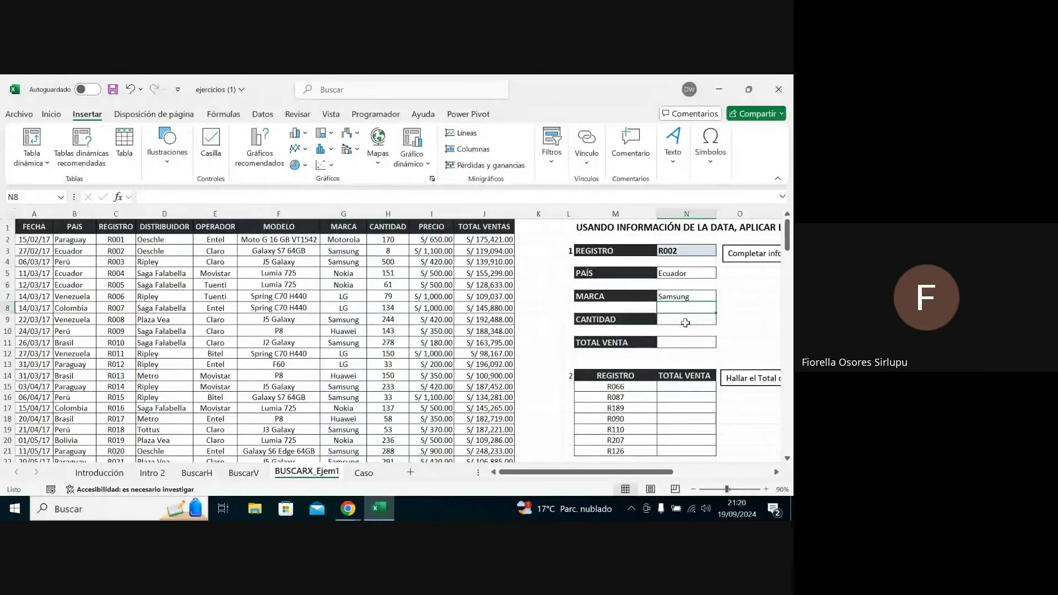
left_click(685, 321)
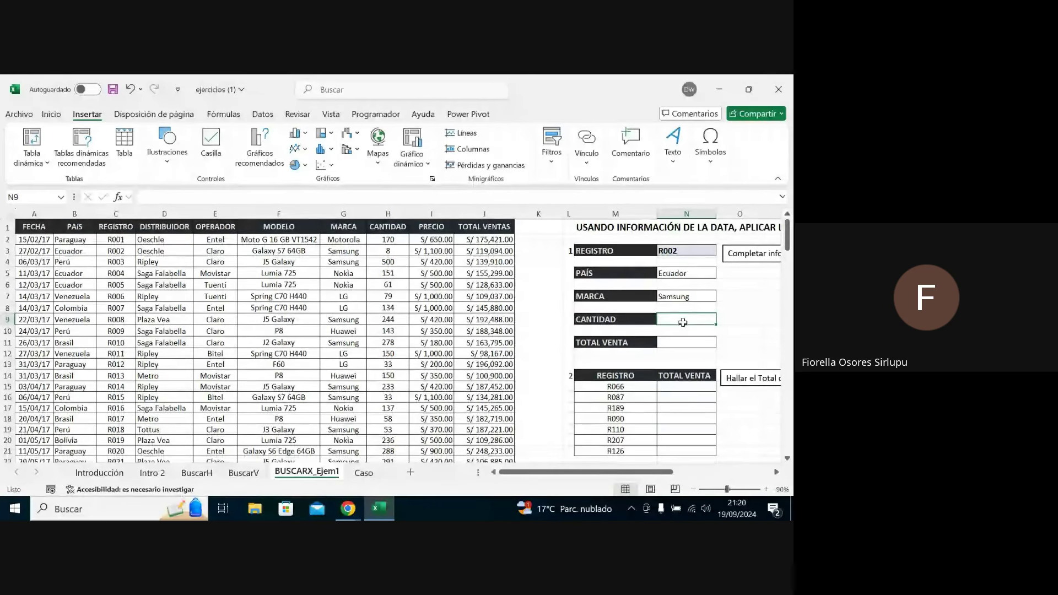
left_click_drag(641, 477, 682, 477)
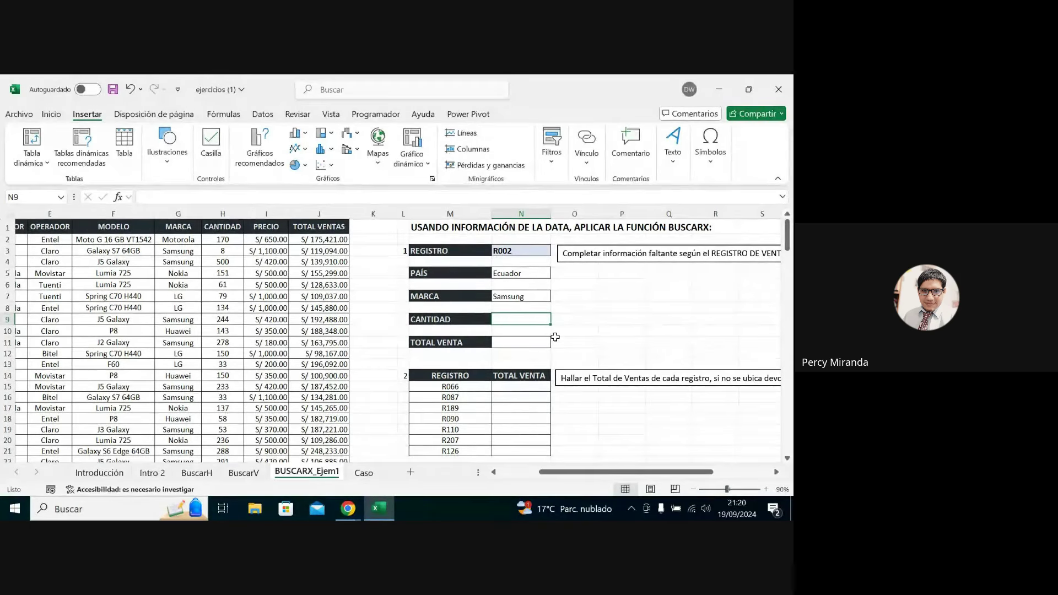
type("=buscar")
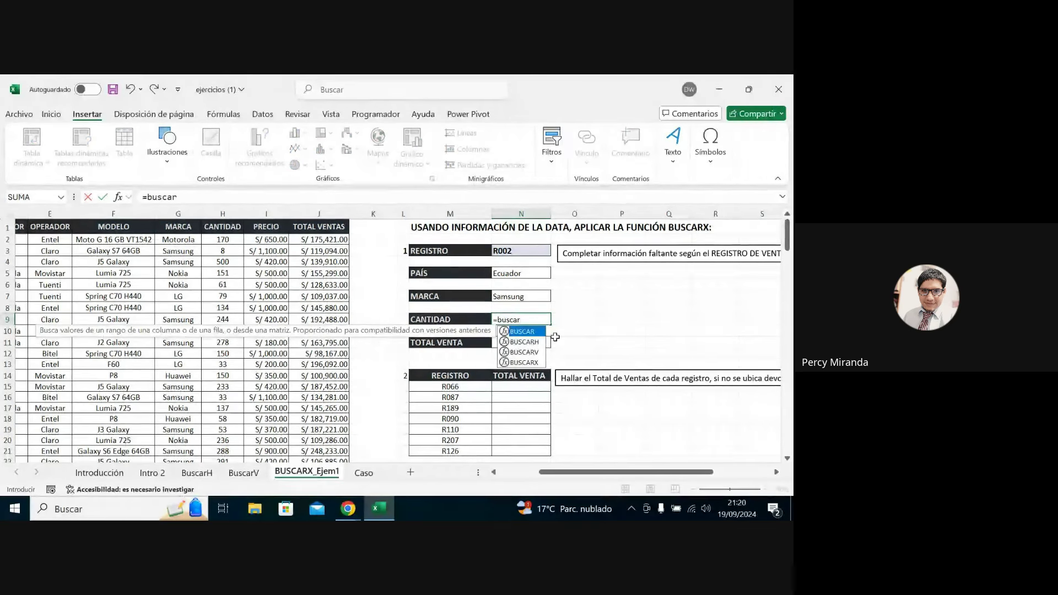
type("x(")
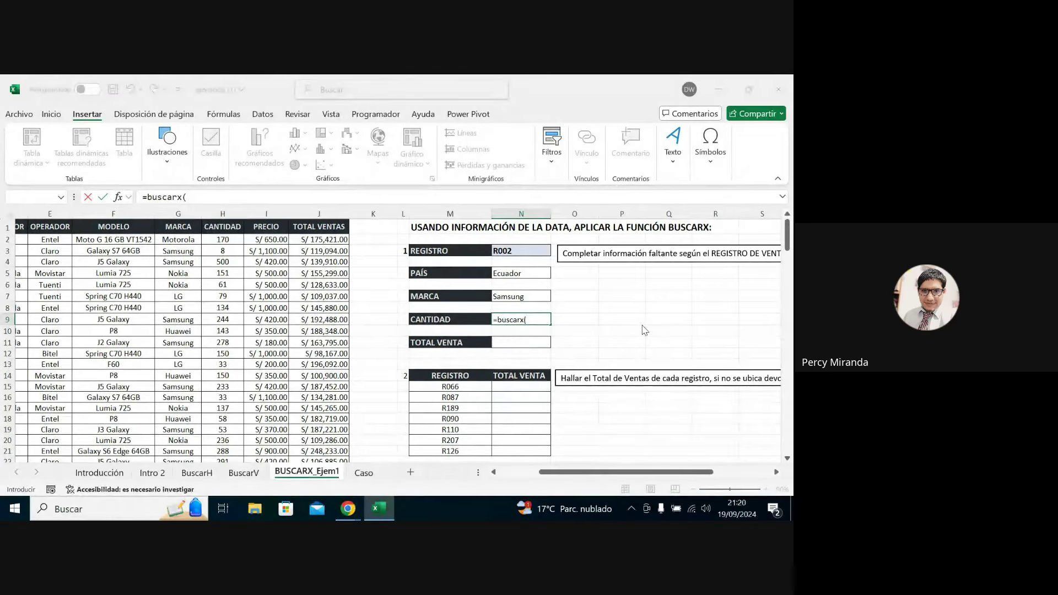
left_click(490, 275)
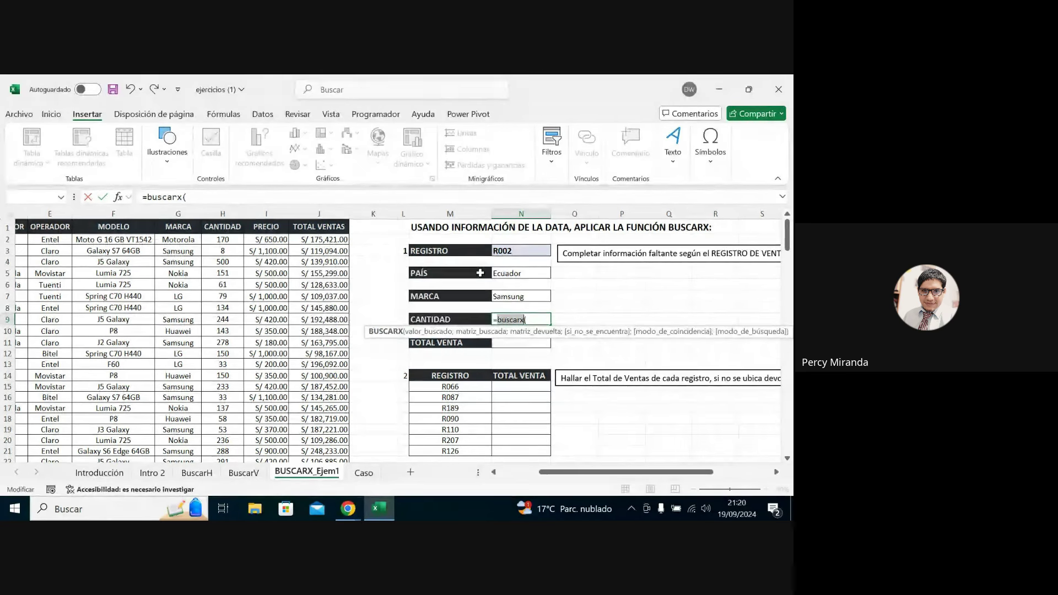
key("Escape")
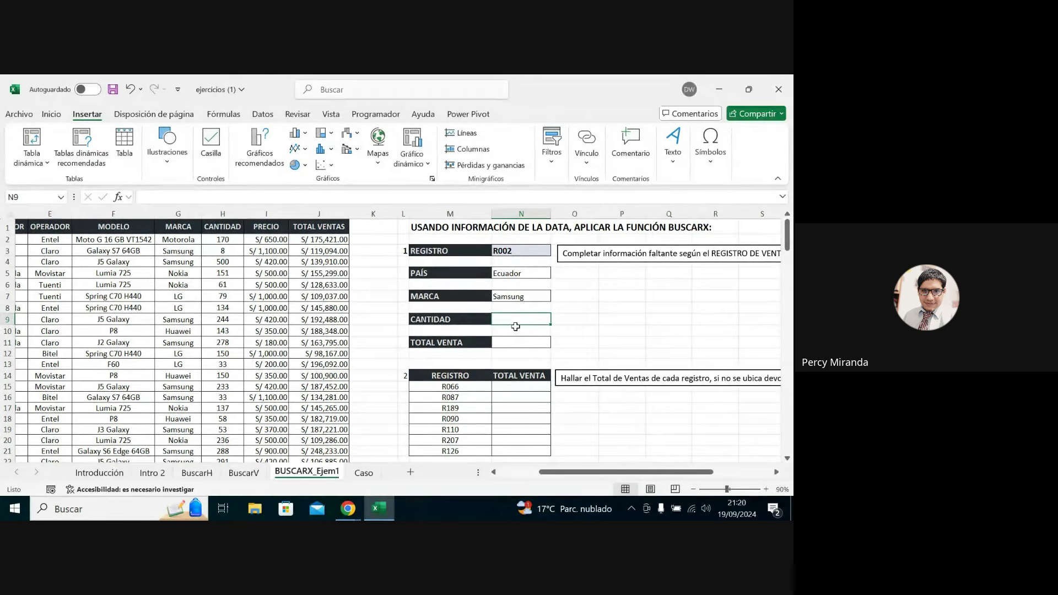
left_click_drag(518, 321, 518, 342)
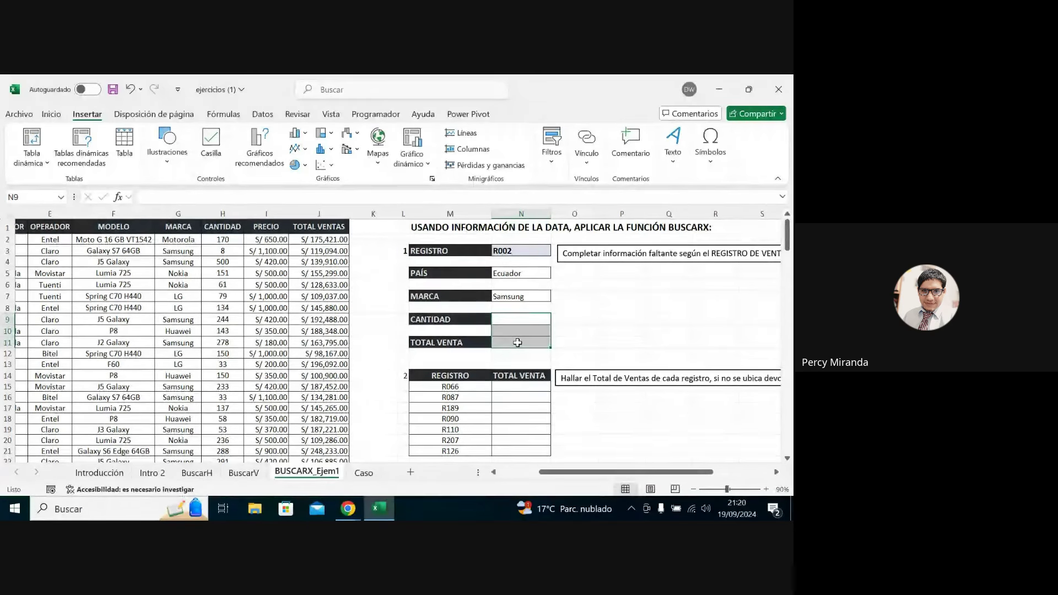
scroll(518, 343, "down", 1)
scroll(517, 343, "down", 2)
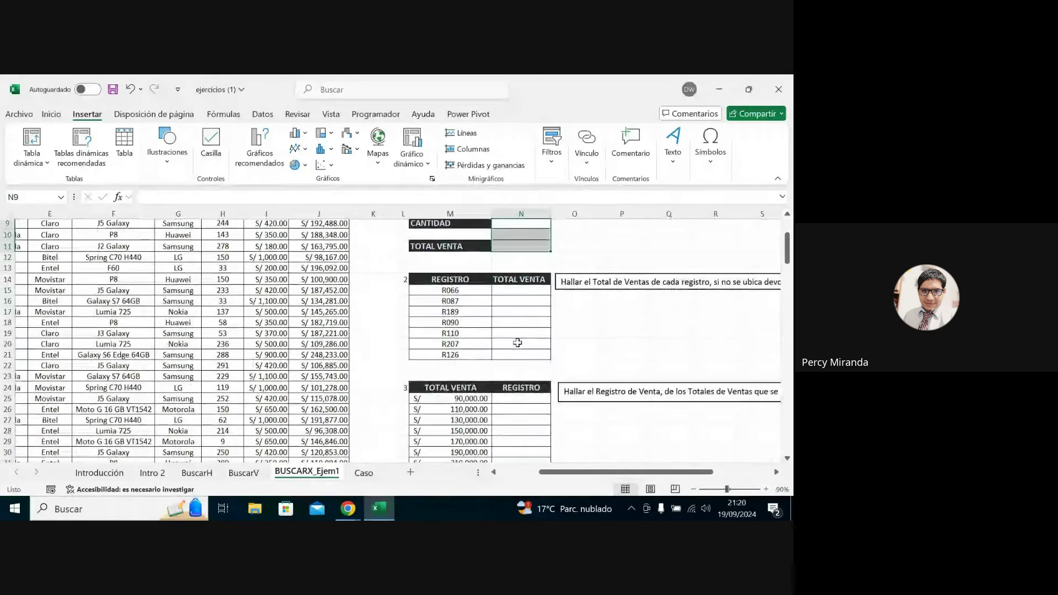
scroll(518, 343, "down", 1)
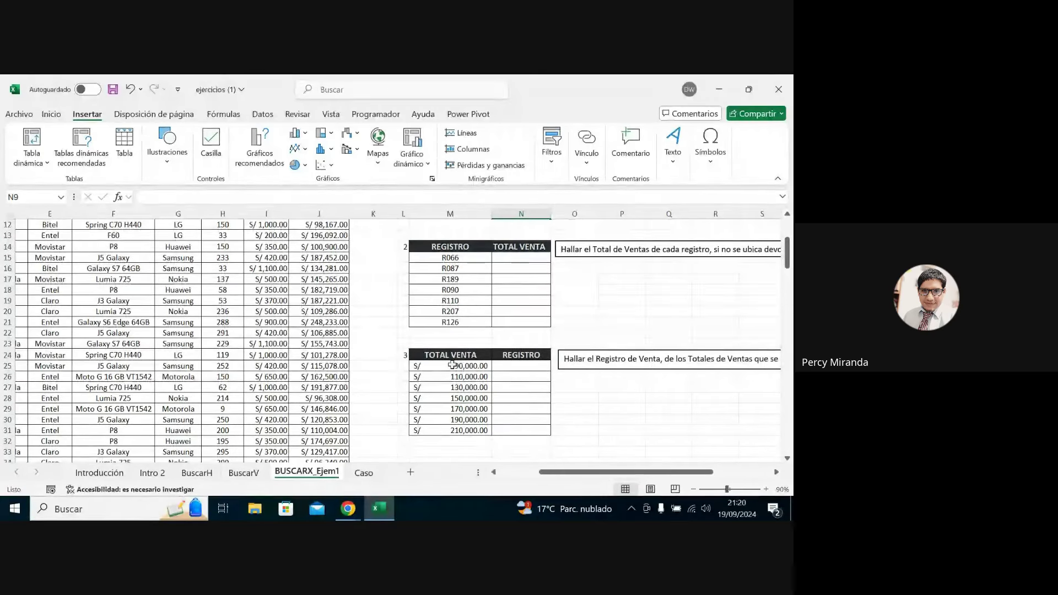
left_click_drag(460, 366, 451, 431)
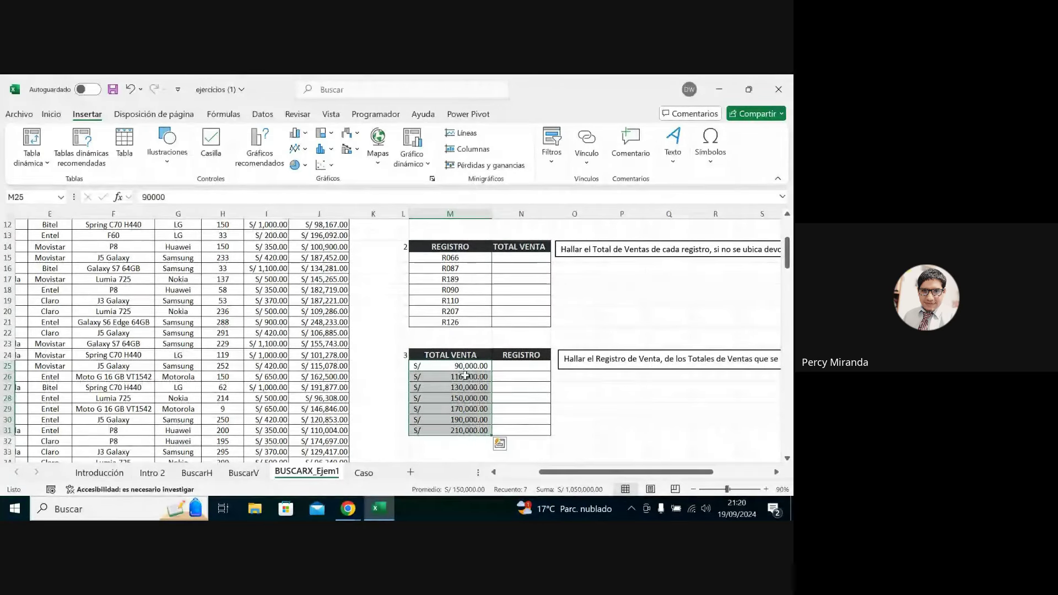
scroll(469, 365, "up", 1)
scroll(469, 365, "up", 3)
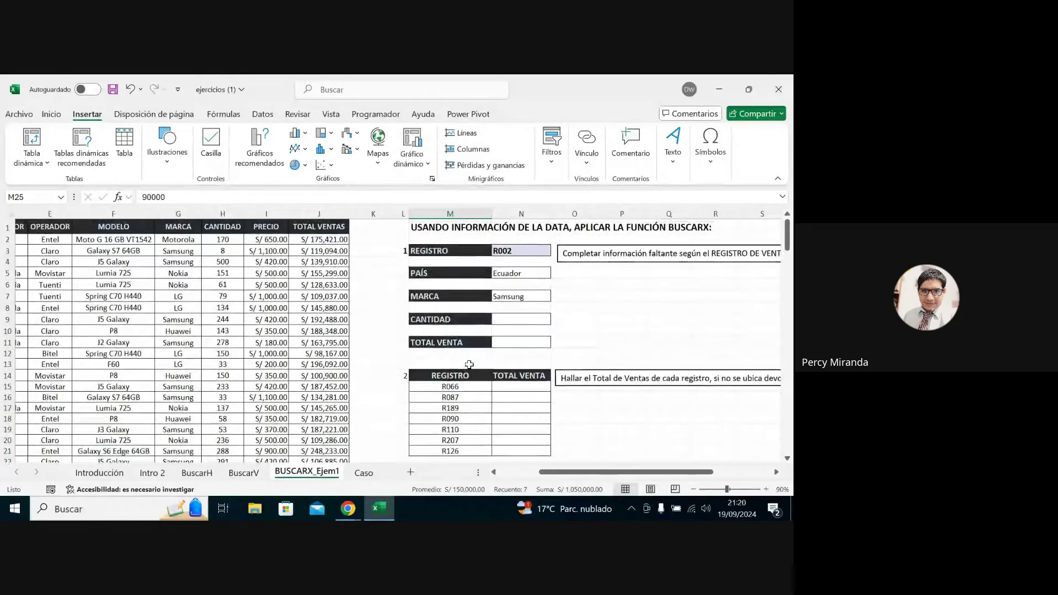
scroll(469, 365, "down", 3)
scroll(469, 364, "down", 1)
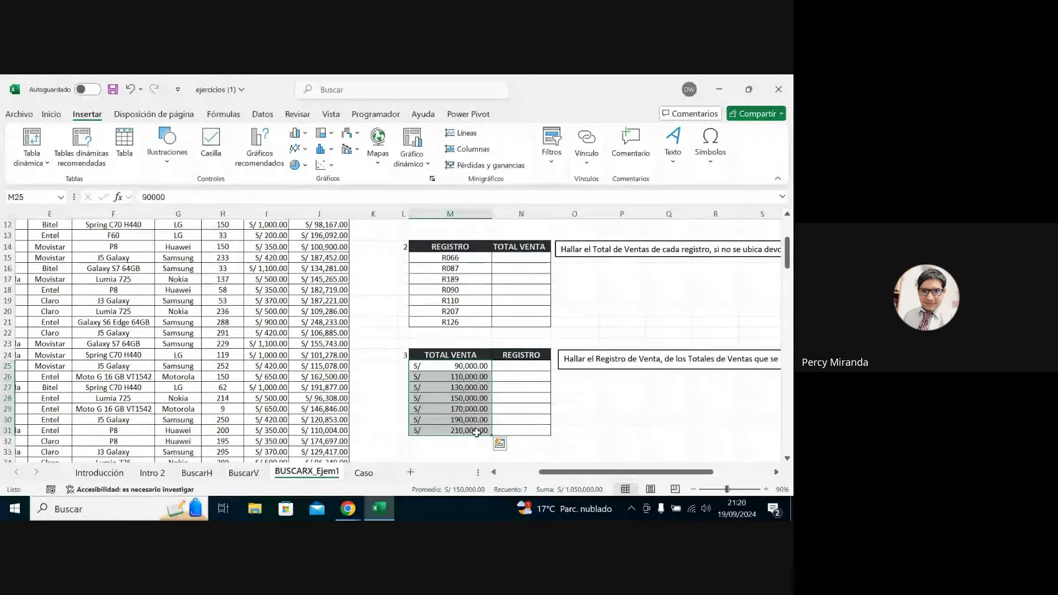
scroll(419, 353, "up", 2)
scroll(331, 251, "up", 2)
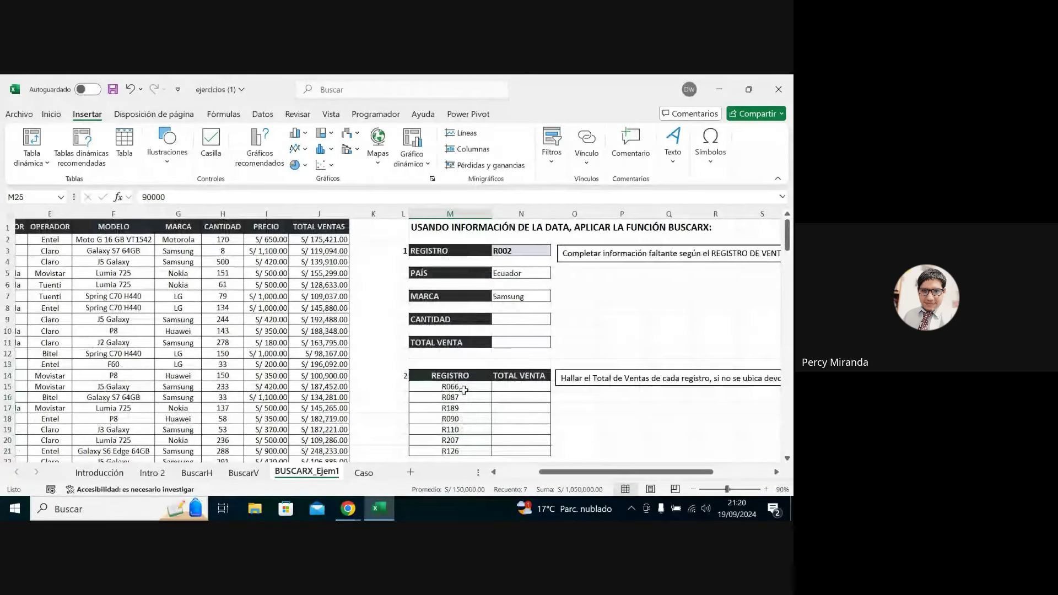
left_click_drag(323, 236, 323, 365)
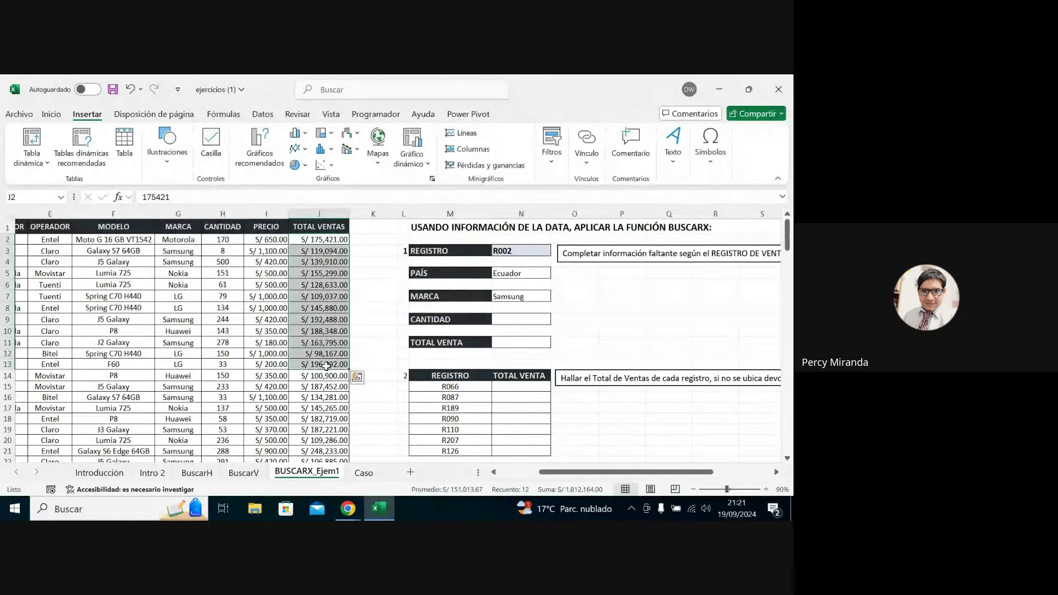
scroll(318, 388, "down", 2)
scroll(318, 388, "up", 1)
scroll(318, 388, "down", 2)
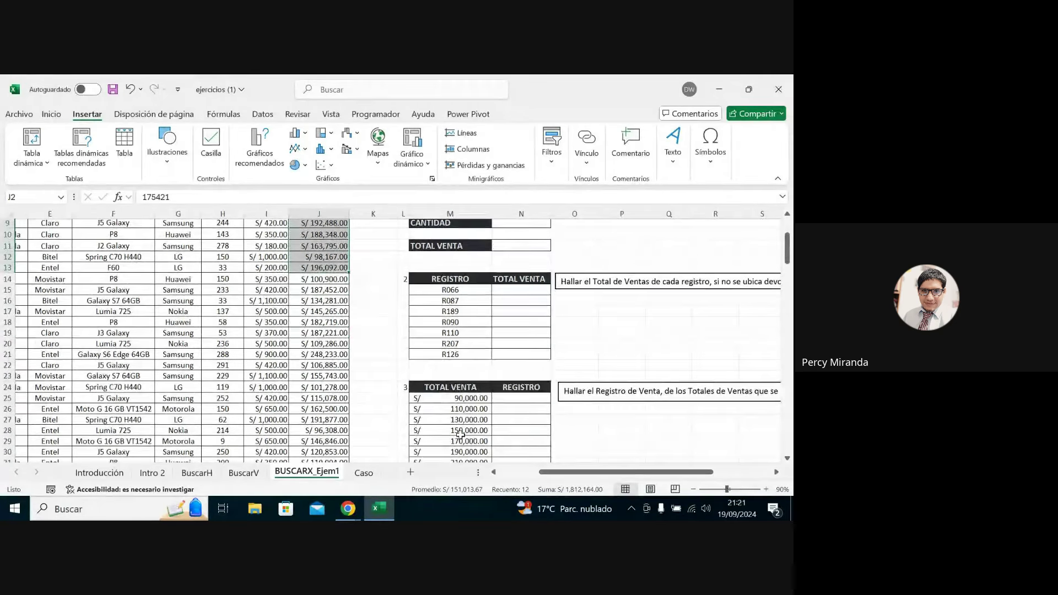
scroll(329, 263, "up", 3)
scroll(313, 329, "down", 4)
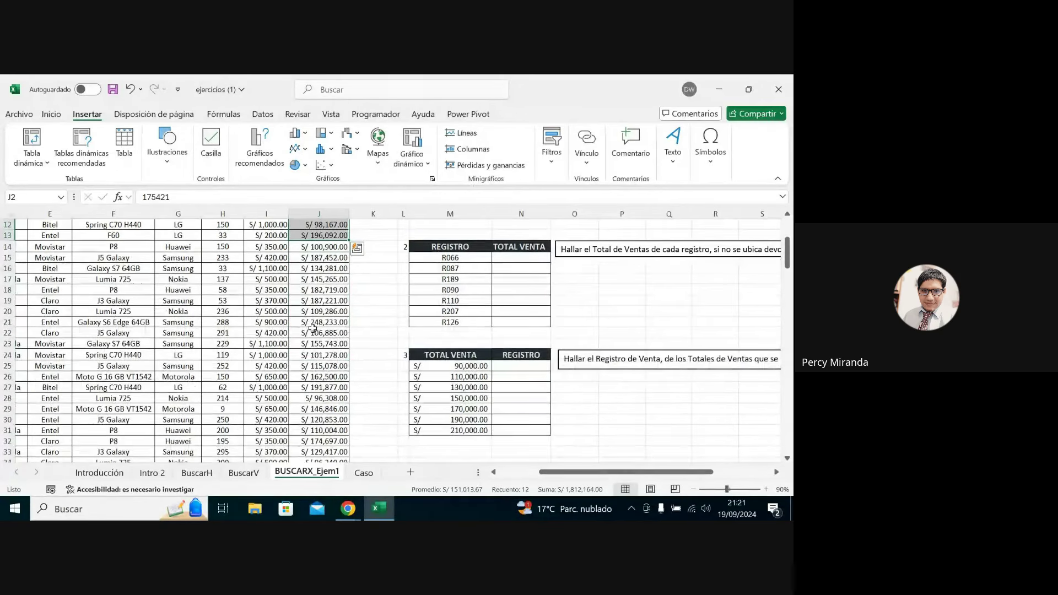
left_click_drag(521, 366, 520, 429)
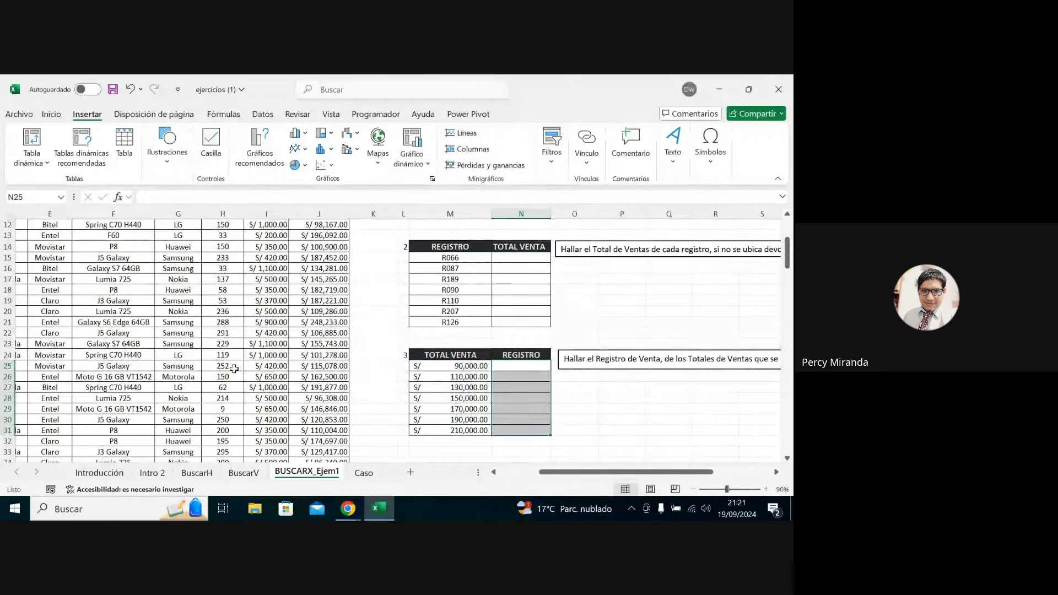
scroll(306, 382, "up", 4)
scroll(234, 368, "down", 2)
scroll(234, 368, "down", 3)
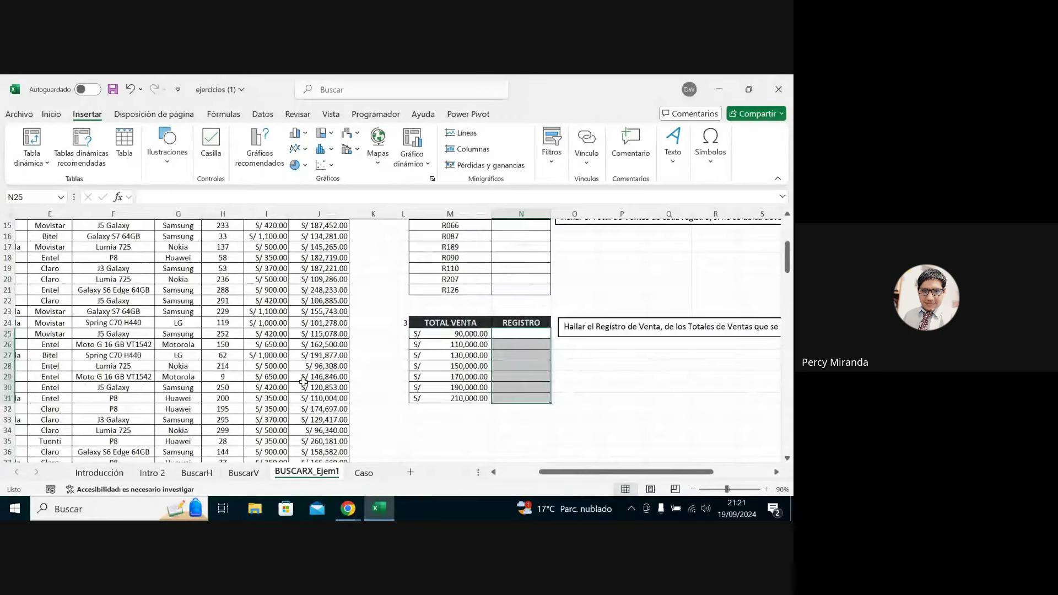
scroll(265, 375, "down", 1)
scroll(287, 379, "down", 7)
scroll(303, 382, "down", 2)
scroll(304, 382, "down", 5)
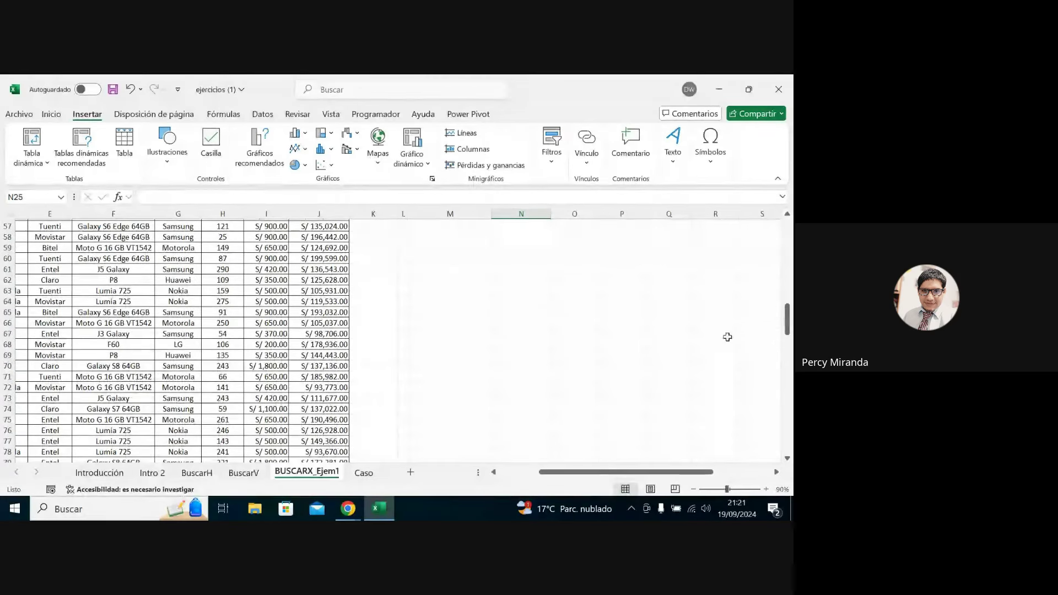
mouse_move(787, 307)
left_mouse_down()
mouse_move(792, 439)
mouse_move(792, 223)
left_mouse_up()
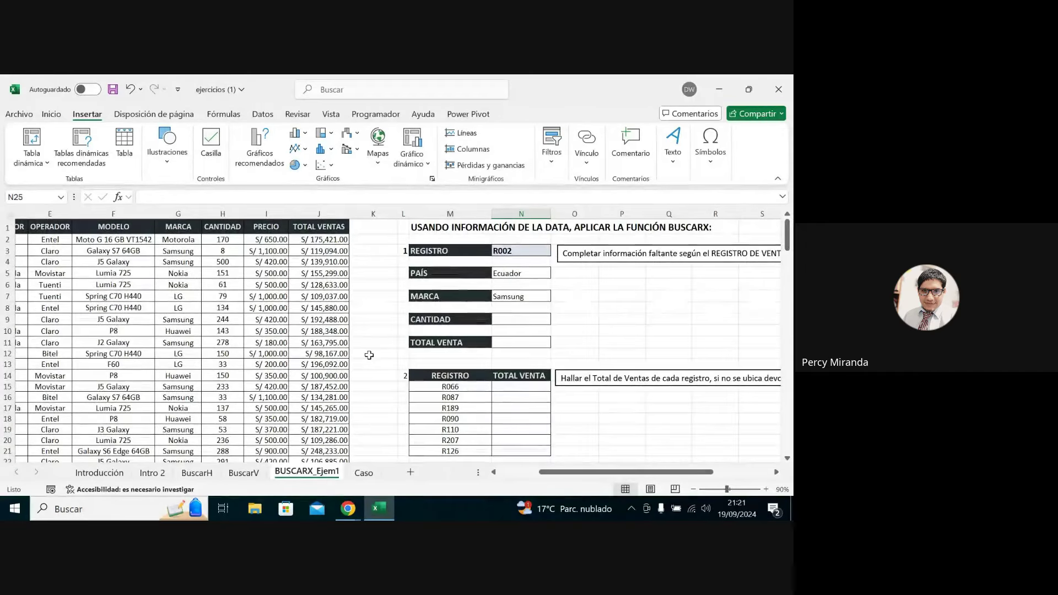
left_click_drag(545, 472, 488, 474)
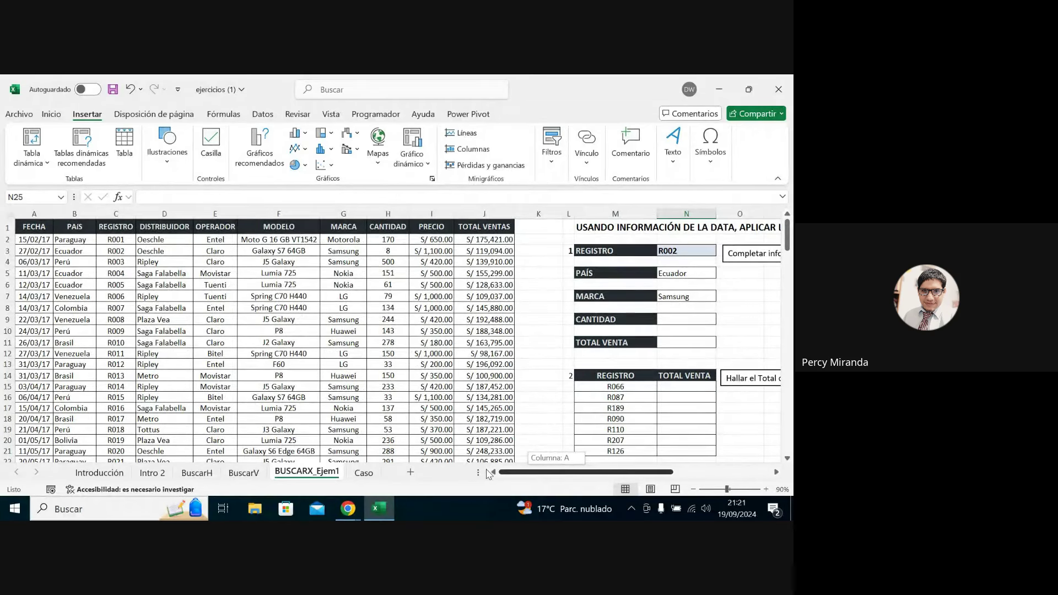
scroll(474, 371, "down", 1)
scroll(474, 370, "down", 1)
scroll(474, 371, "down", 4)
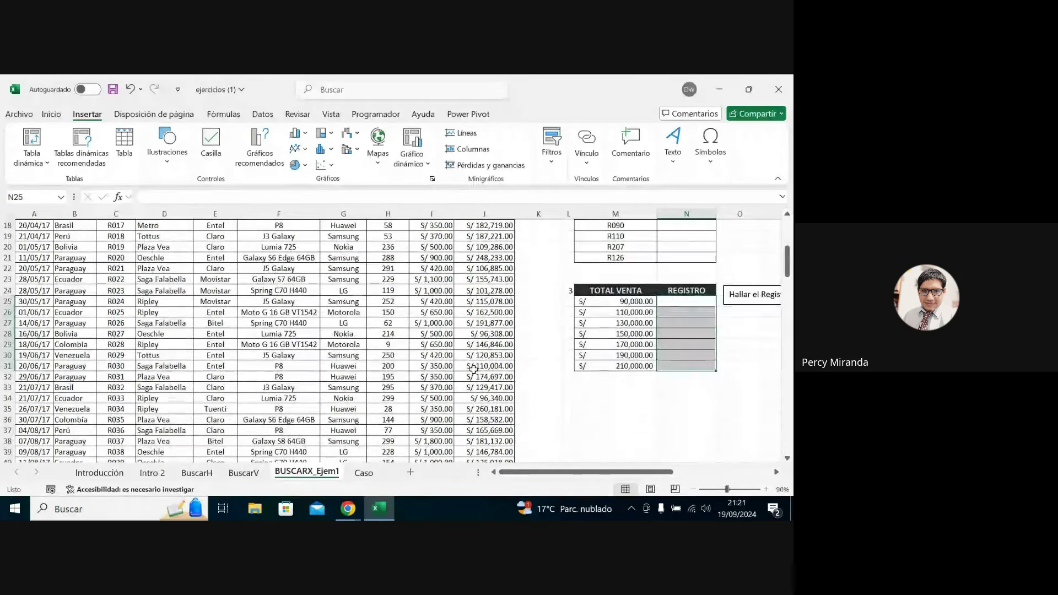
left_click(689, 303)
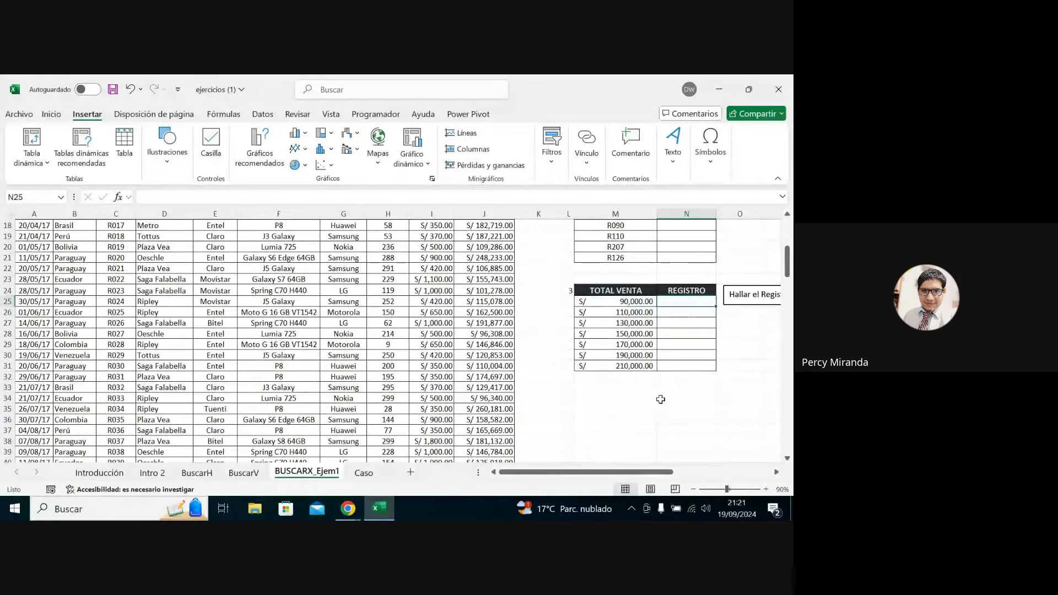
left_click_drag(644, 480, 729, 472)
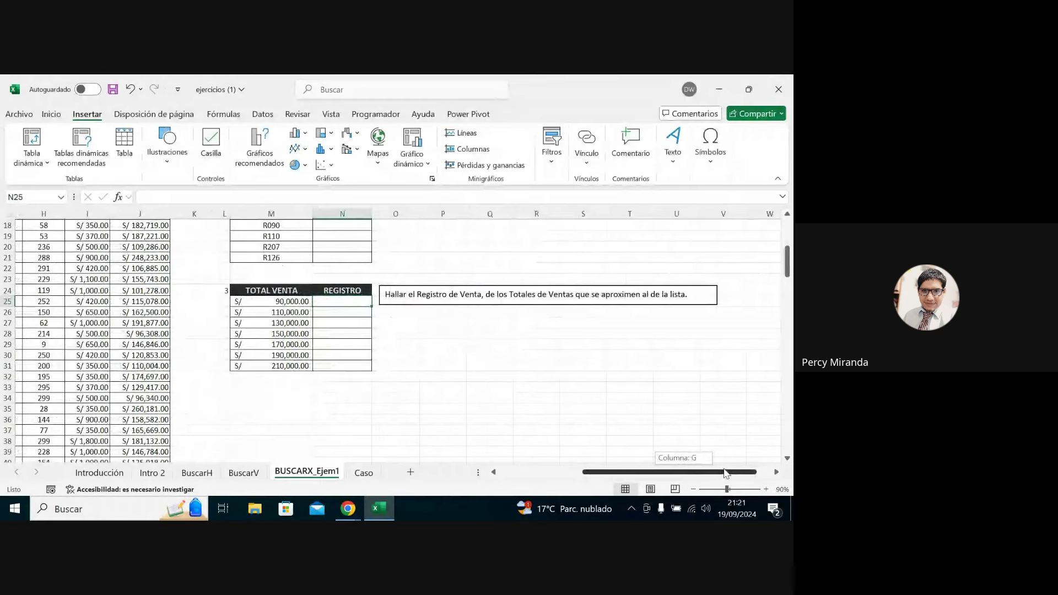
left_click(614, 298)
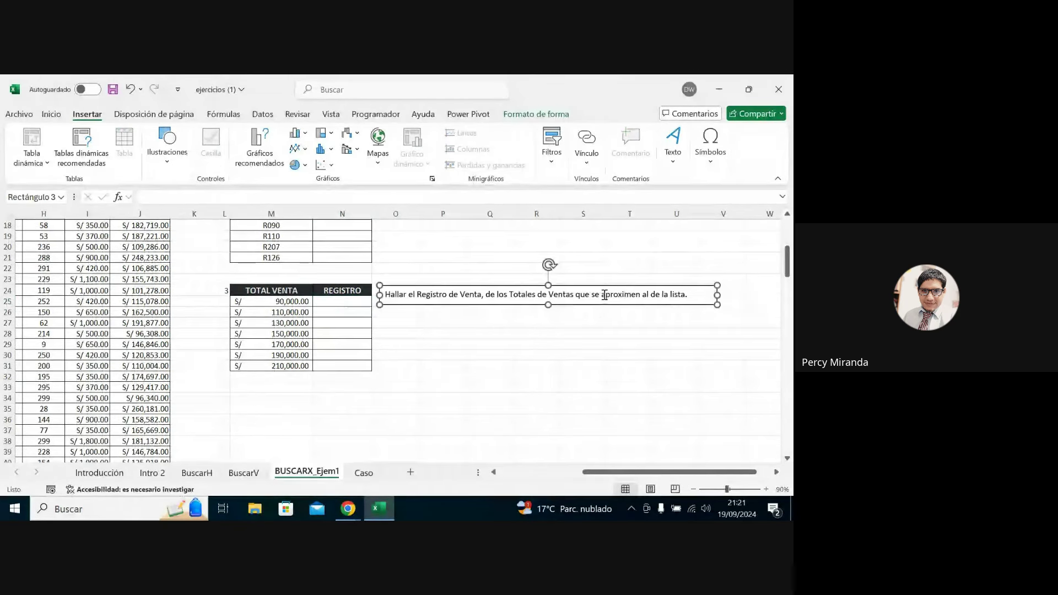
left_click_drag(601, 295, 688, 295)
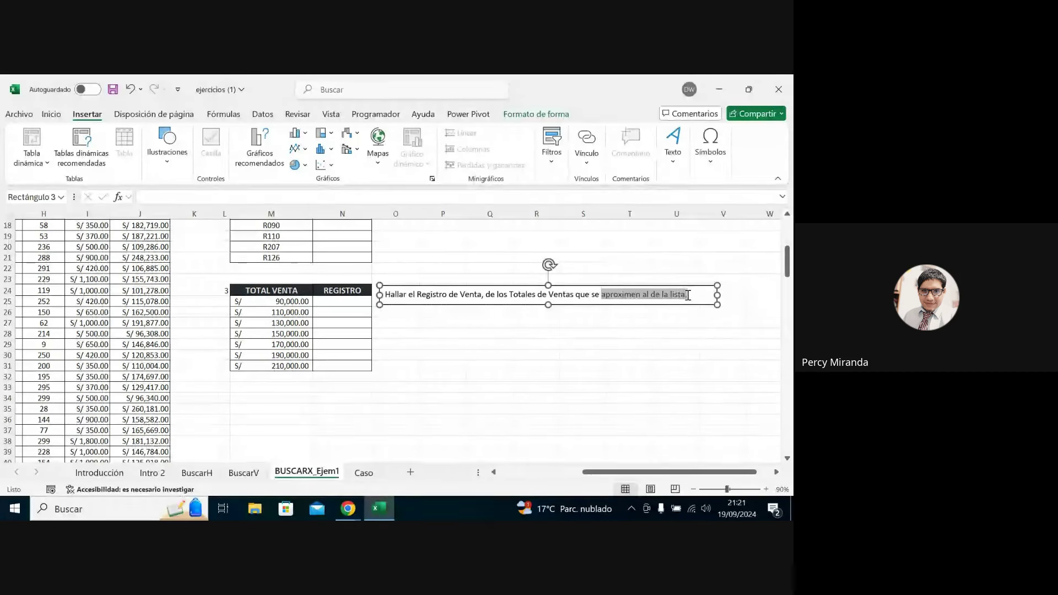
left_click_drag(628, 473, 601, 473)
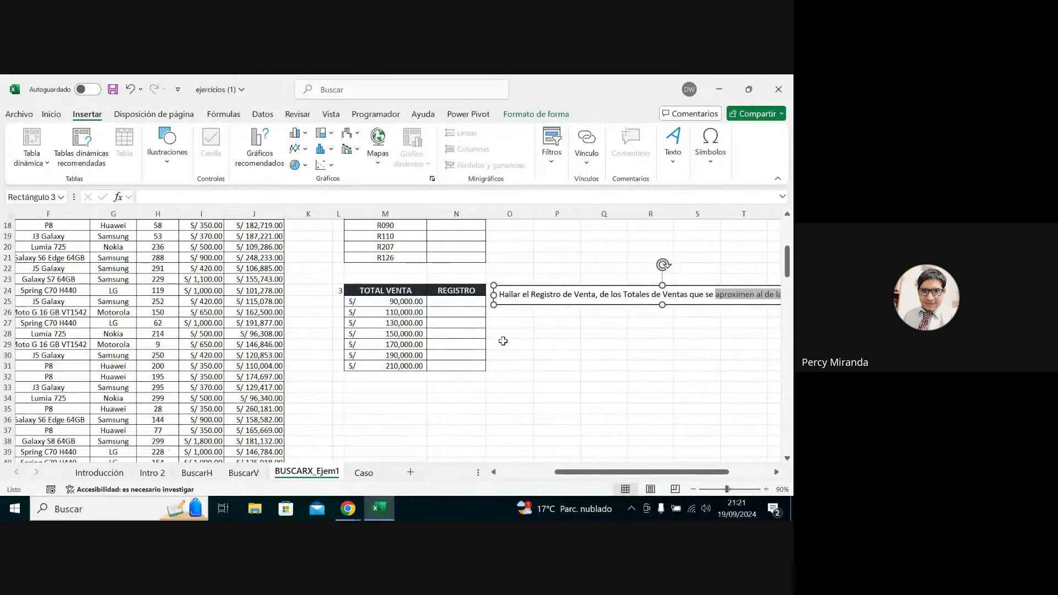
left_click(458, 302)
type("=")
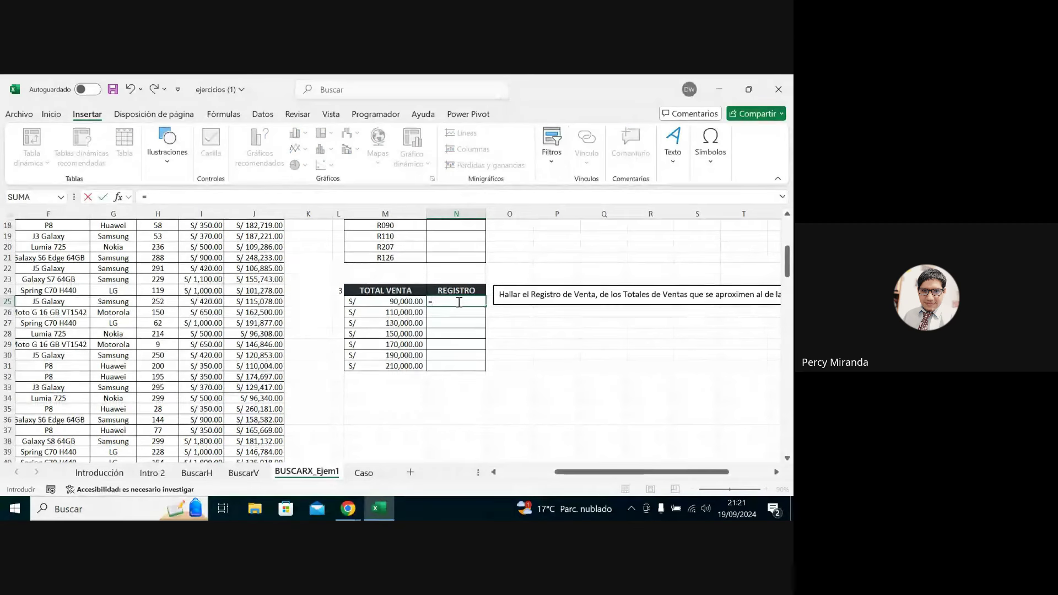
In N25, start =buscarx( with M25 as lookup value and j2:j157 as search range.
type("buscarx(")
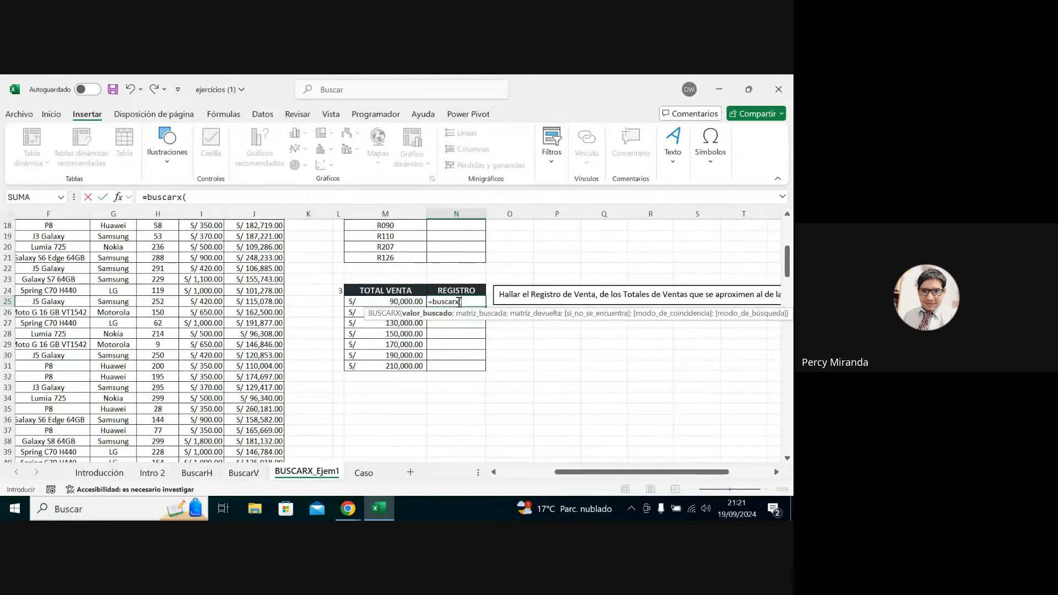
left_click(402, 301)
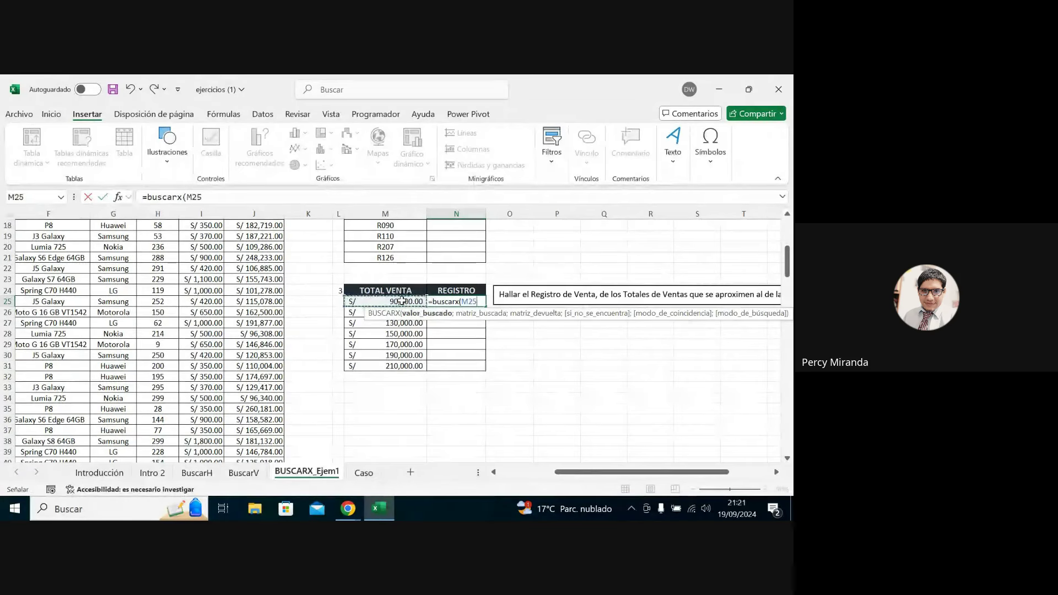
type(";")
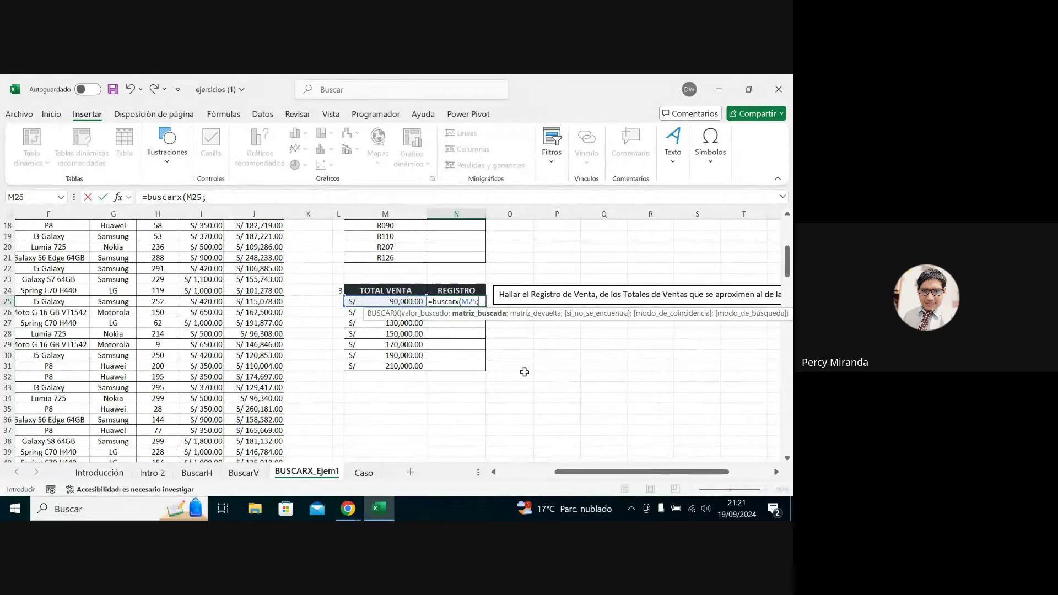
scroll(309, 312, "up", 2)
scroll(309, 312, "up", 2)
scroll(309, 312, "up", 2)
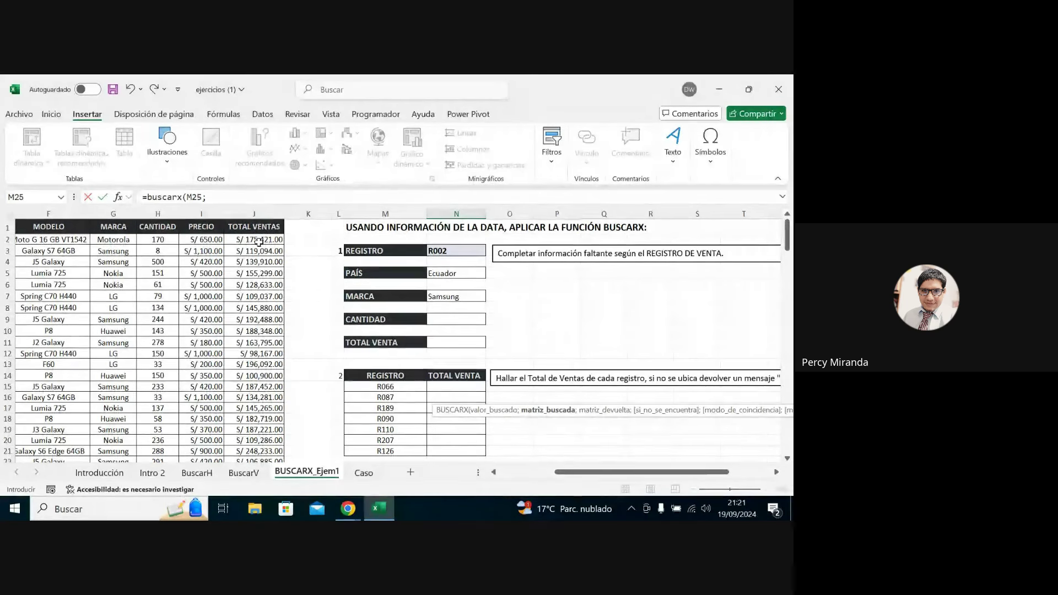
scroll(364, 365, "down", 3)
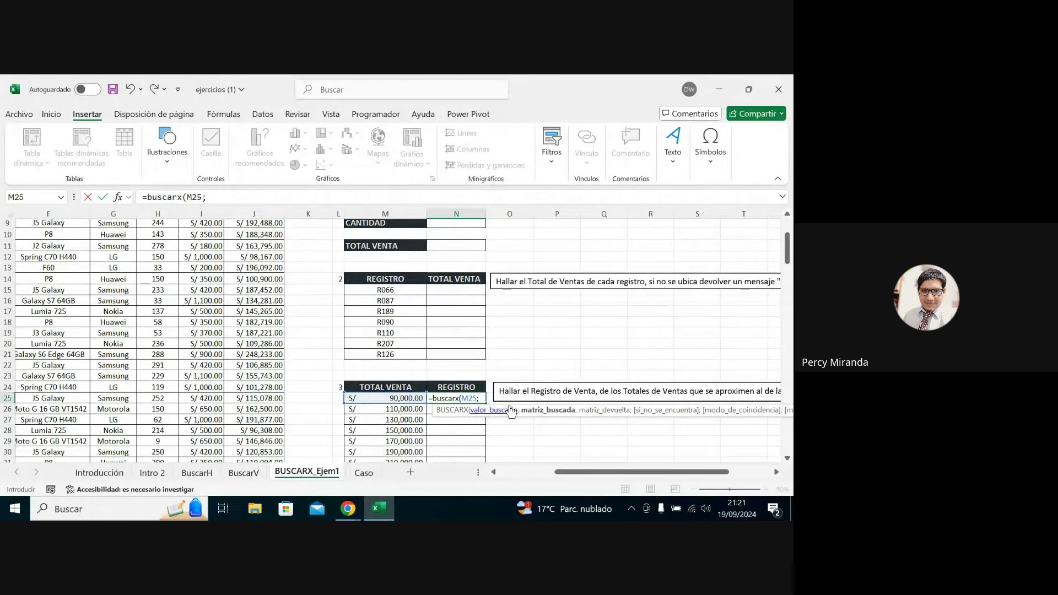
type("j2:j")
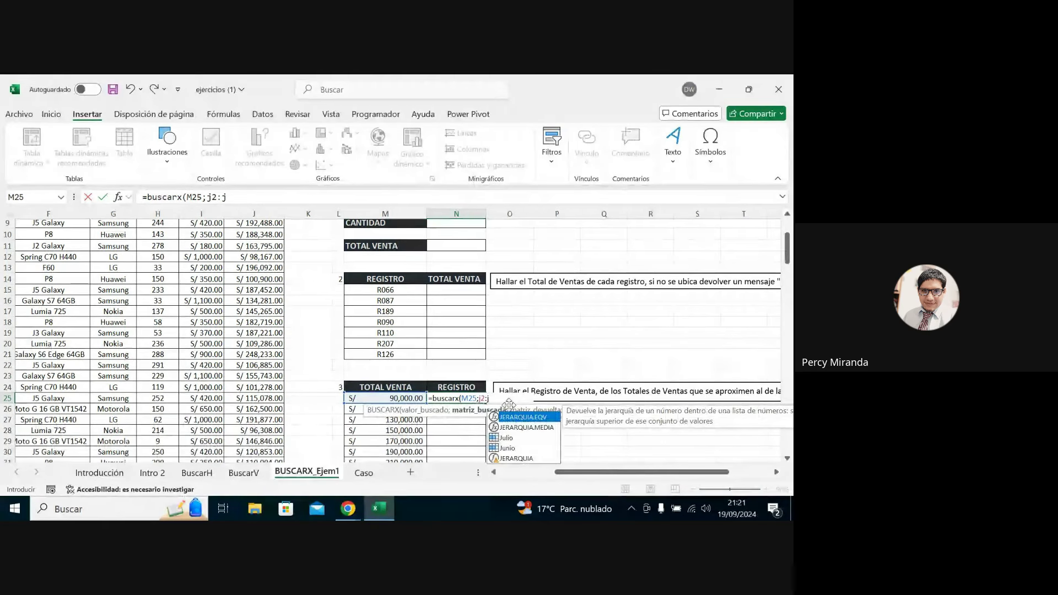
type("157;")
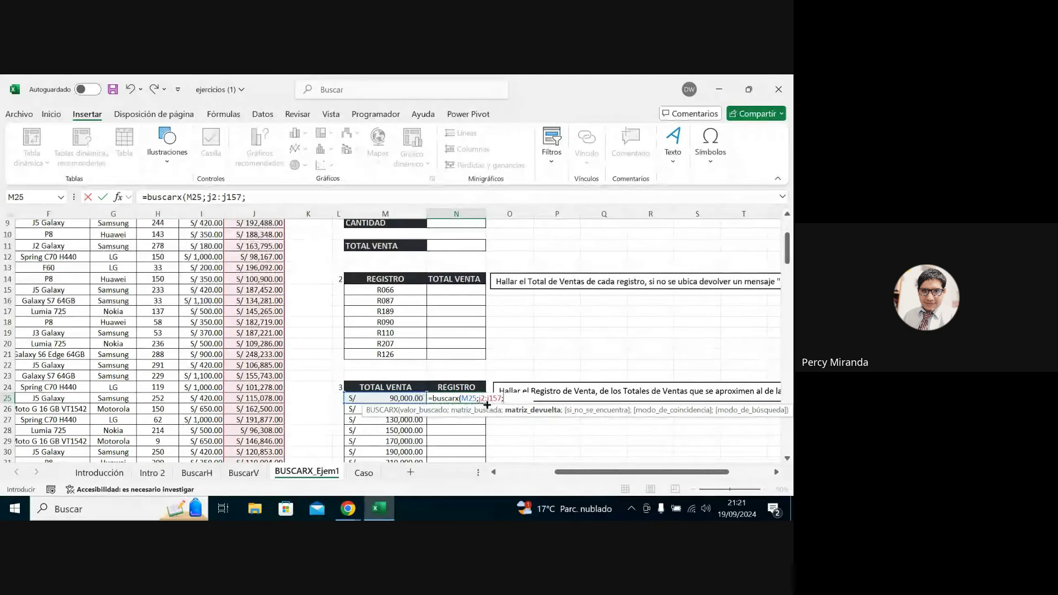
Check the M25 and J2:J157 arguments in the formula tooltip.
left_click(419, 410)
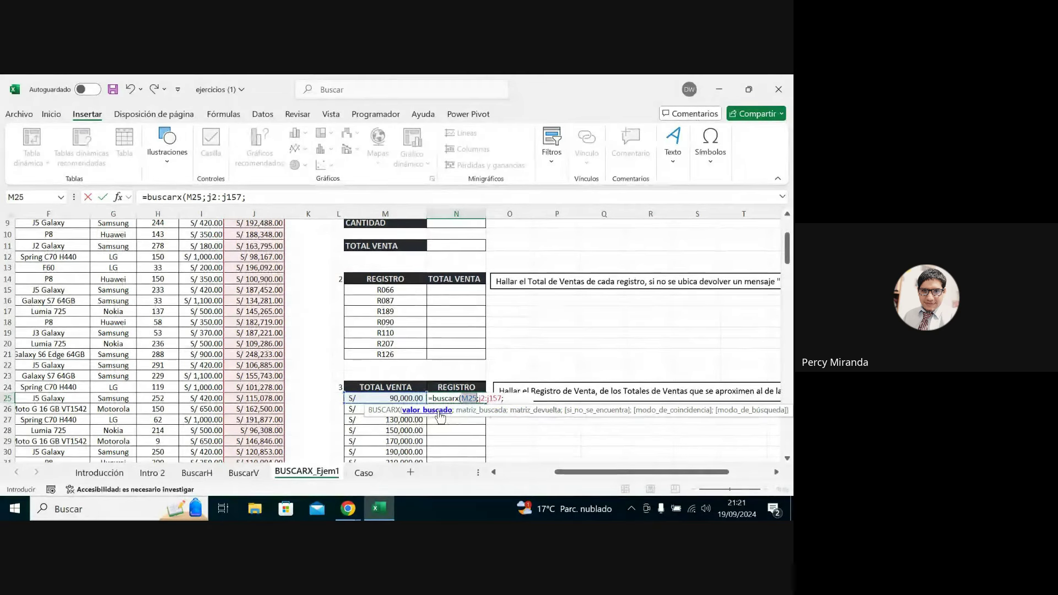
left_click(490, 409)
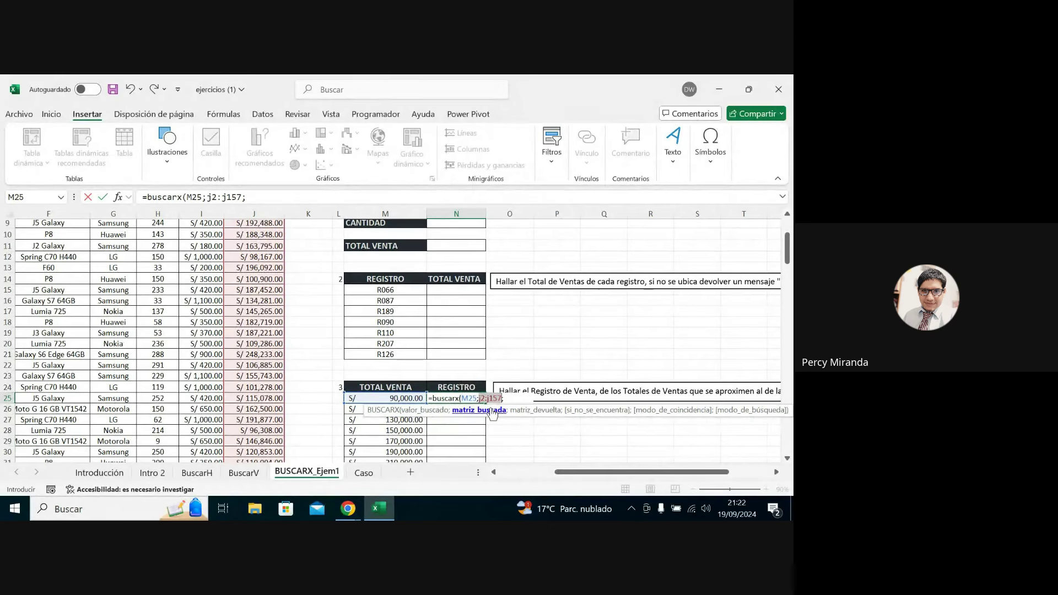
scroll(353, 298, "up", 3)
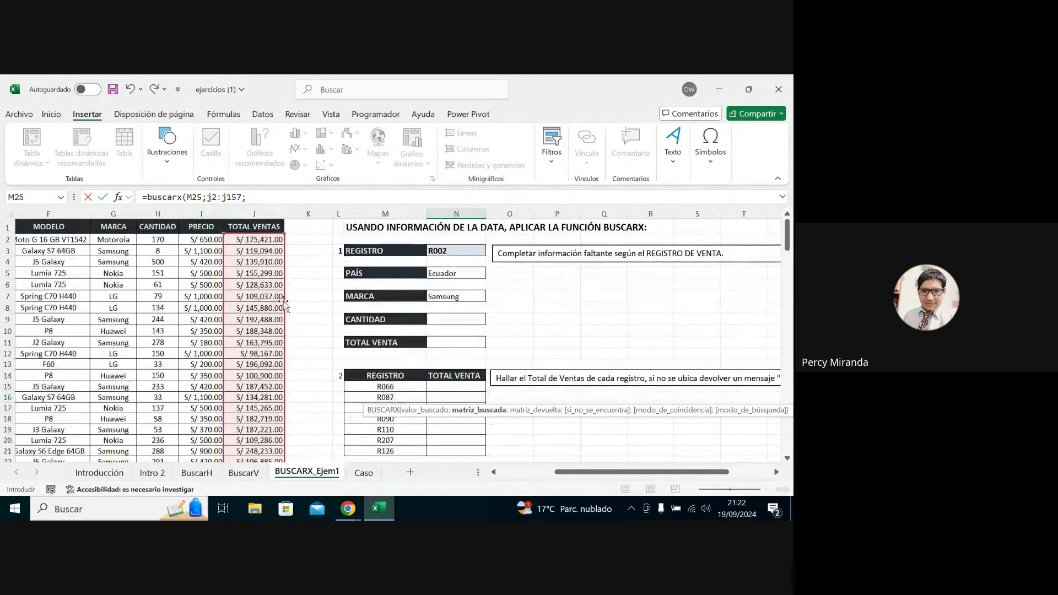
scroll(264, 296, "down", 4)
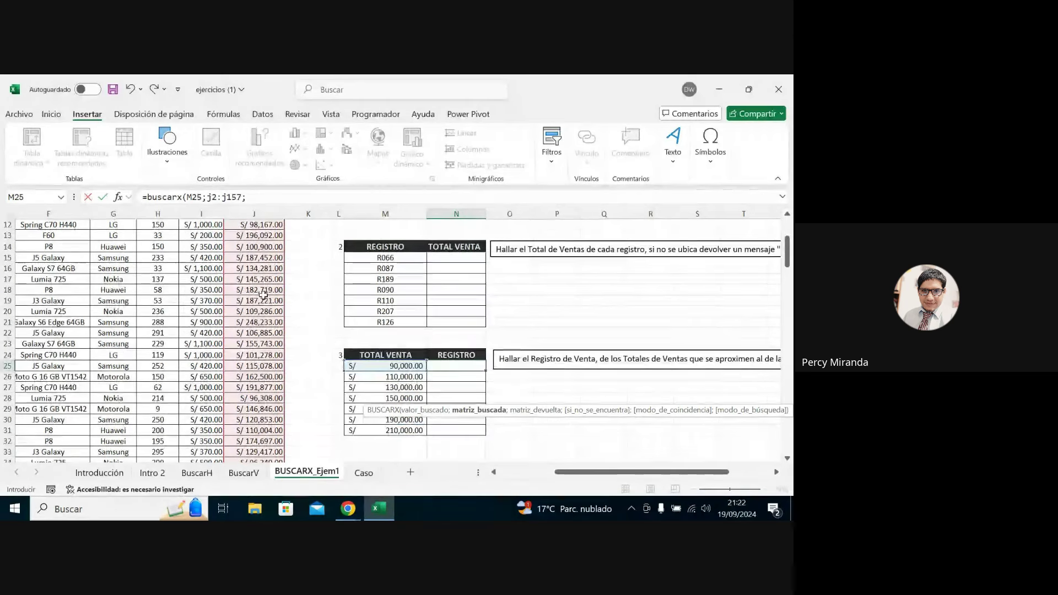
left_click(508, 364)
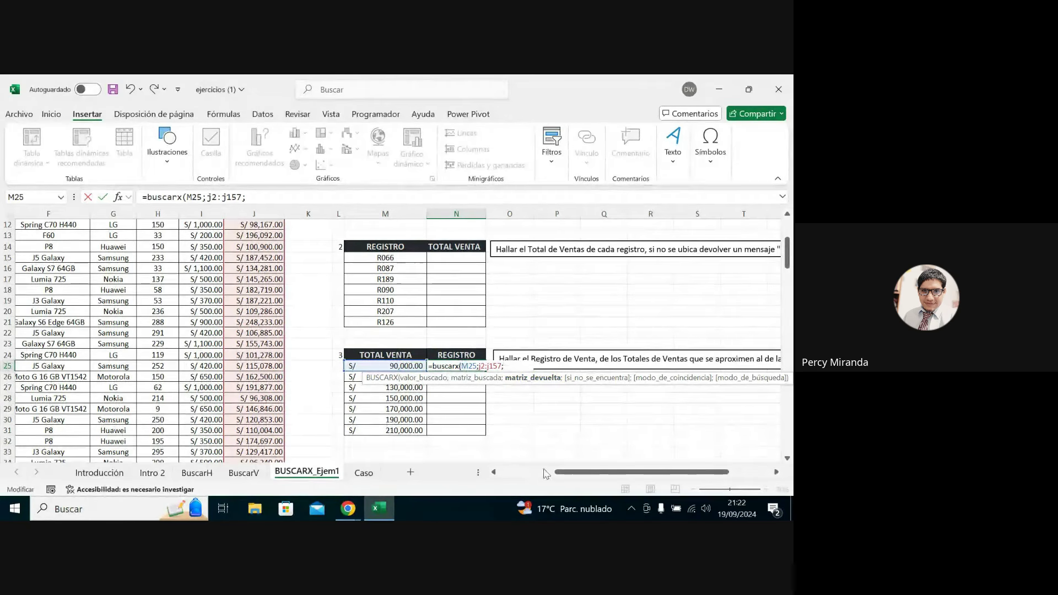
left_click_drag(565, 475, 508, 475)
scroll(168, 388, "up", 2)
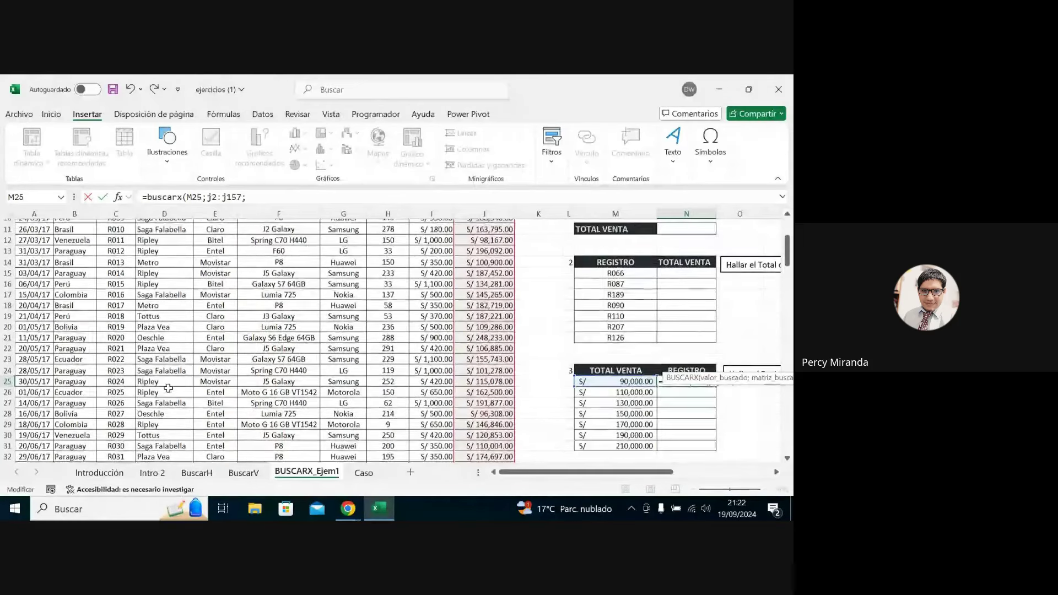
scroll(168, 388, "up", 2)
scroll(537, 379, "down", 3)
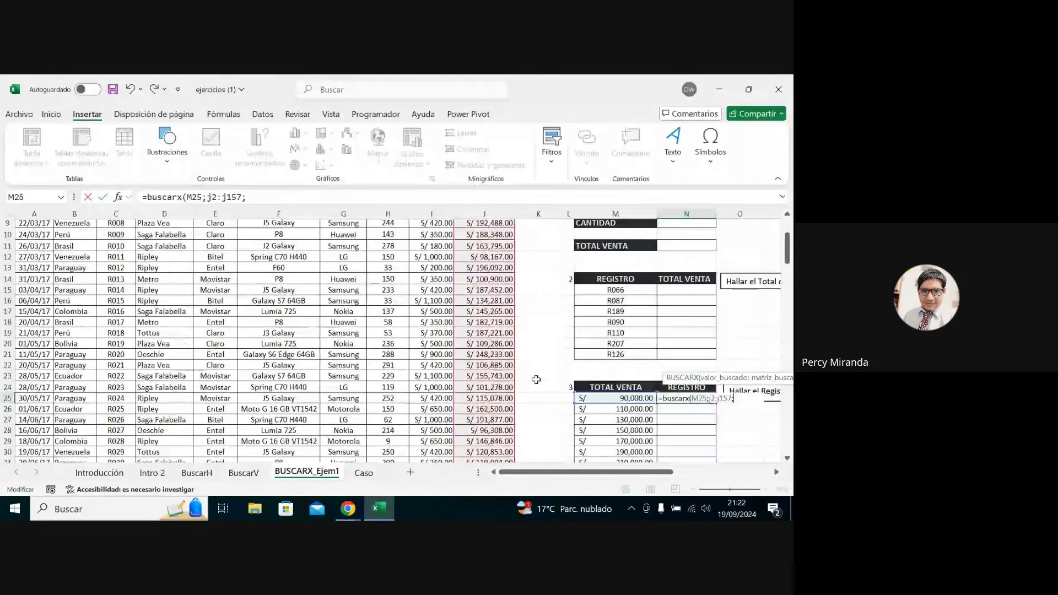
scroll(534, 380, "down", 1)
left_click_drag(595, 472, 646, 471)
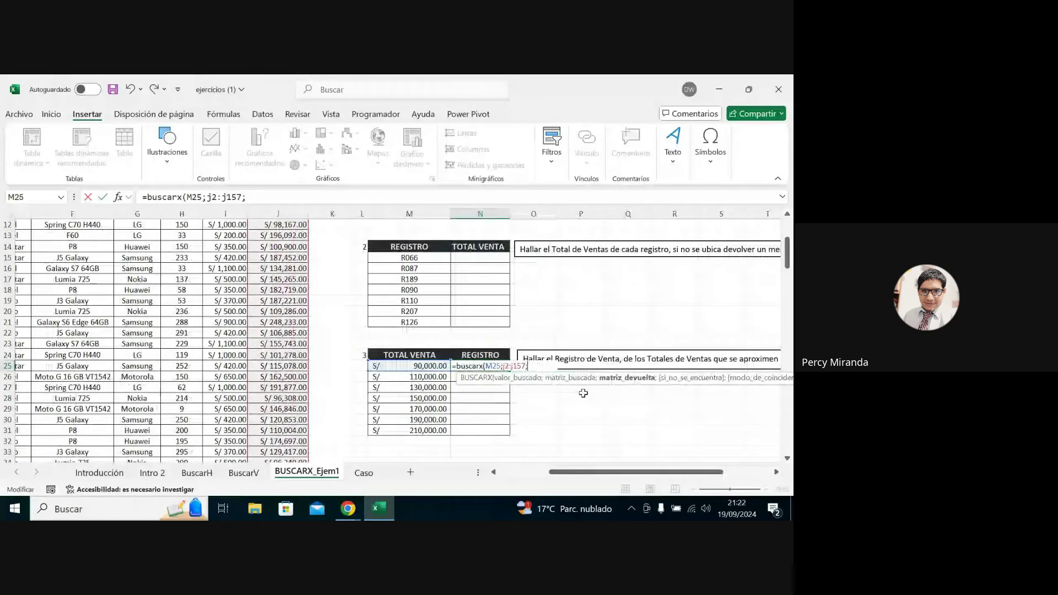
Complete N25 with return range c2:c157, "No hay concordancia" fallback and match mode -1.
type("c2")
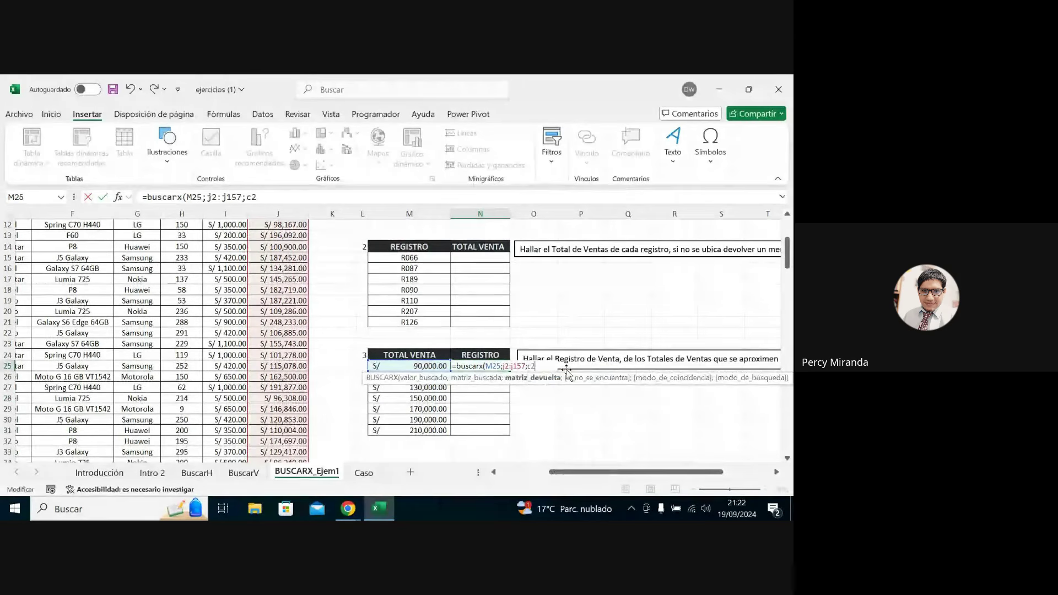
type(":c")
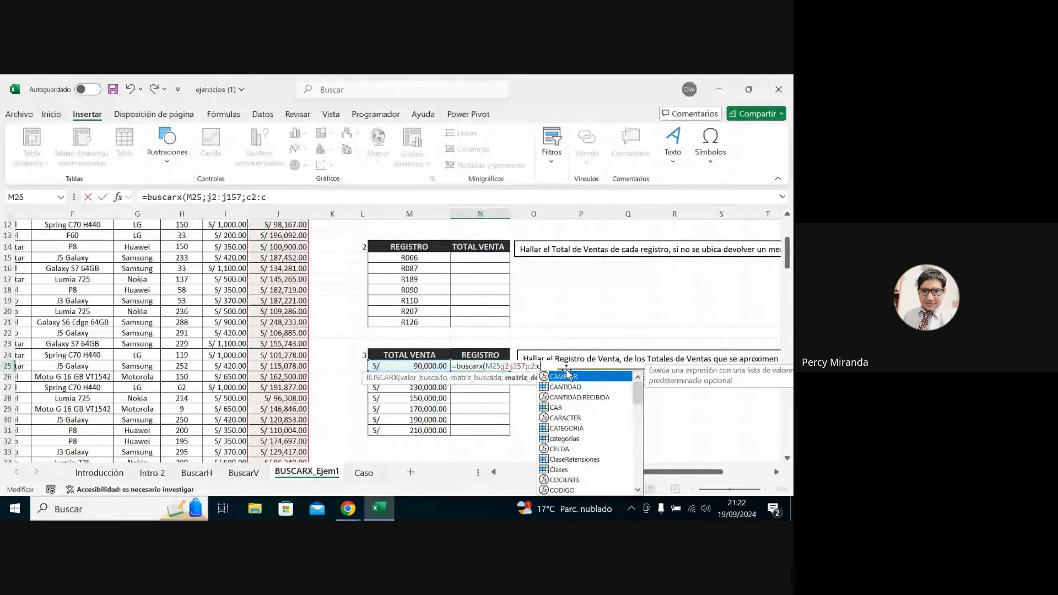
type("157")
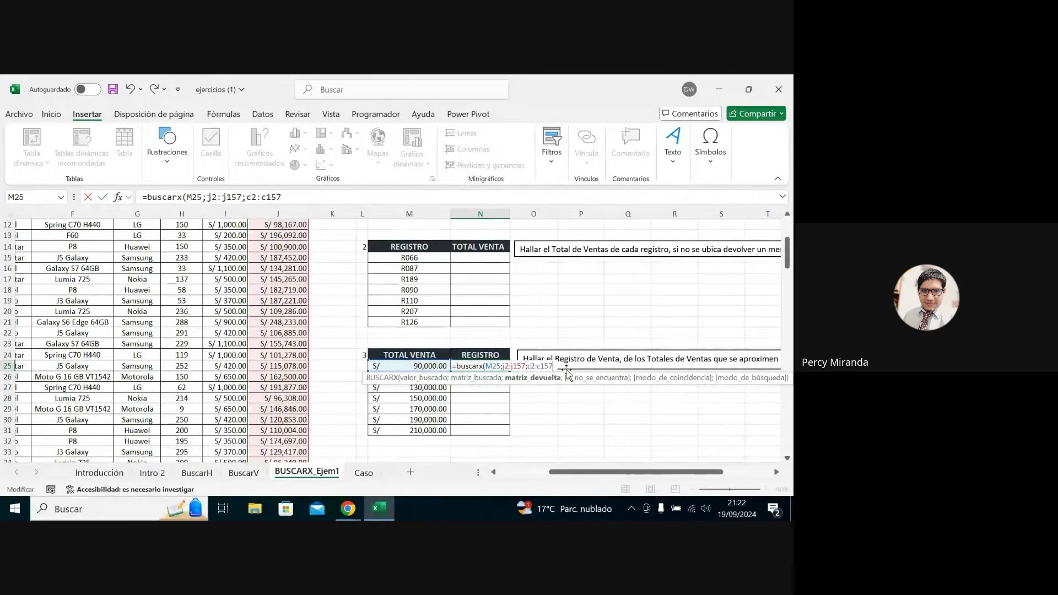
type(";")
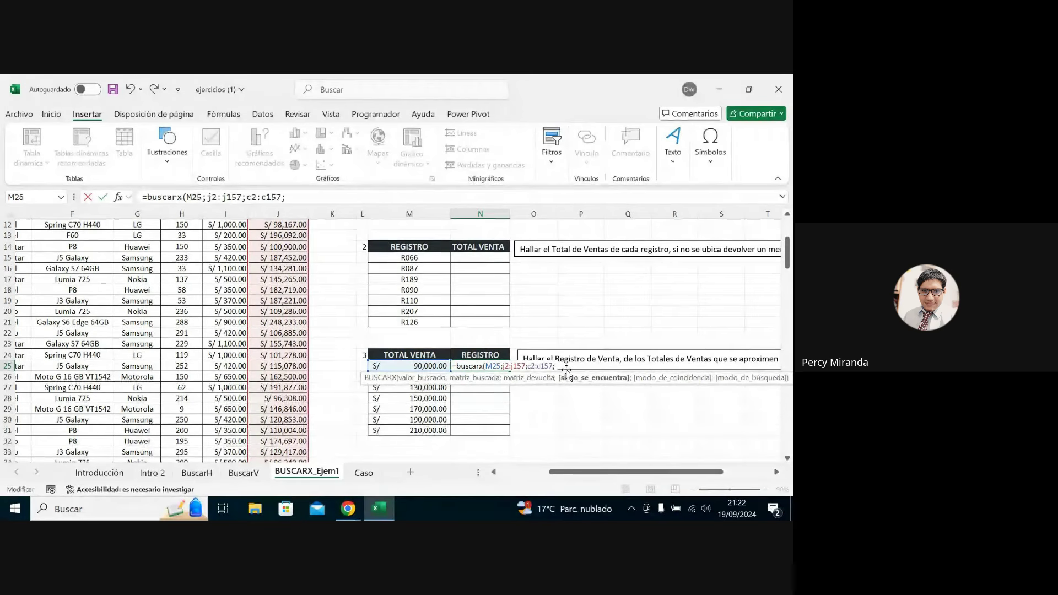
type("\"No")
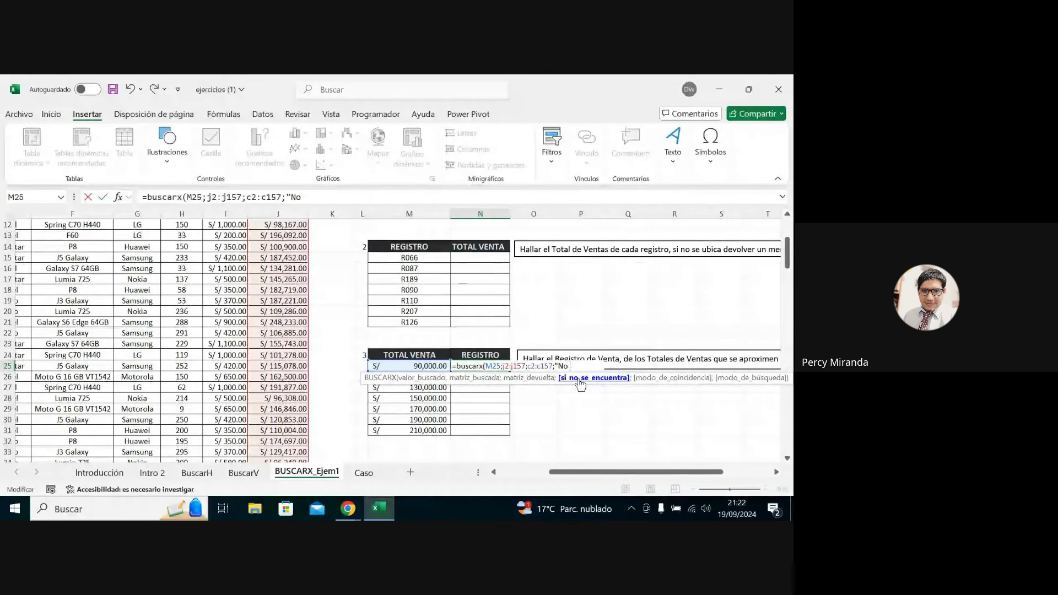
type(" hay concorda")
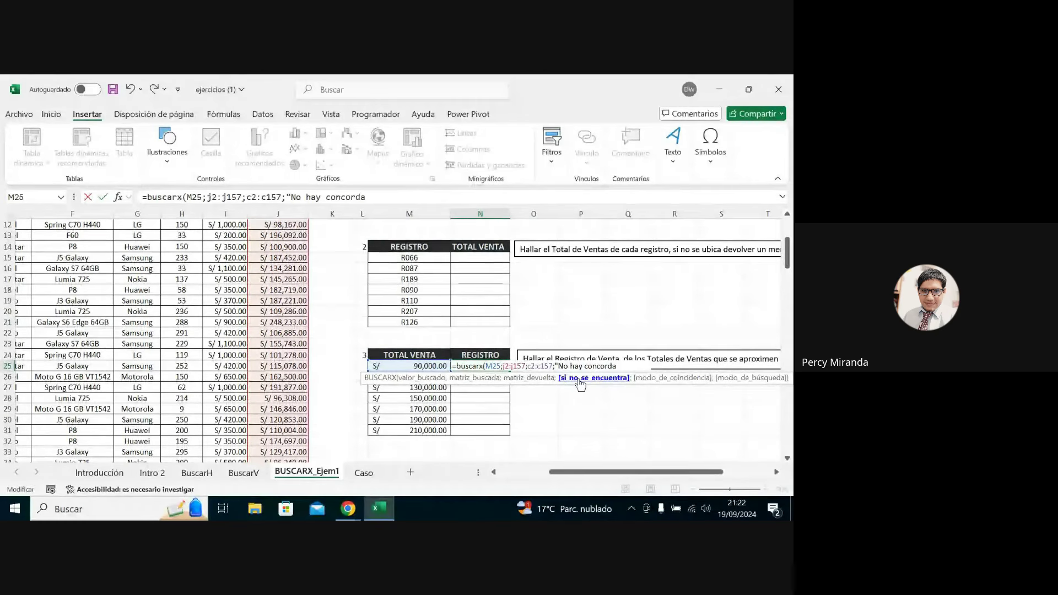
type("ncia\"")
type(";")
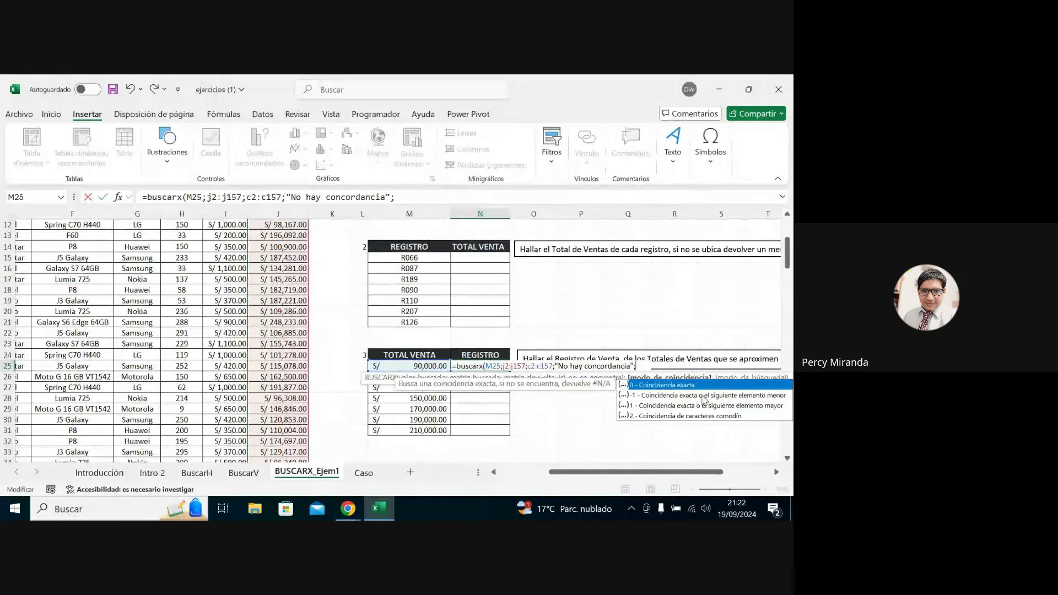
left_click_drag(646, 473, 694, 472)
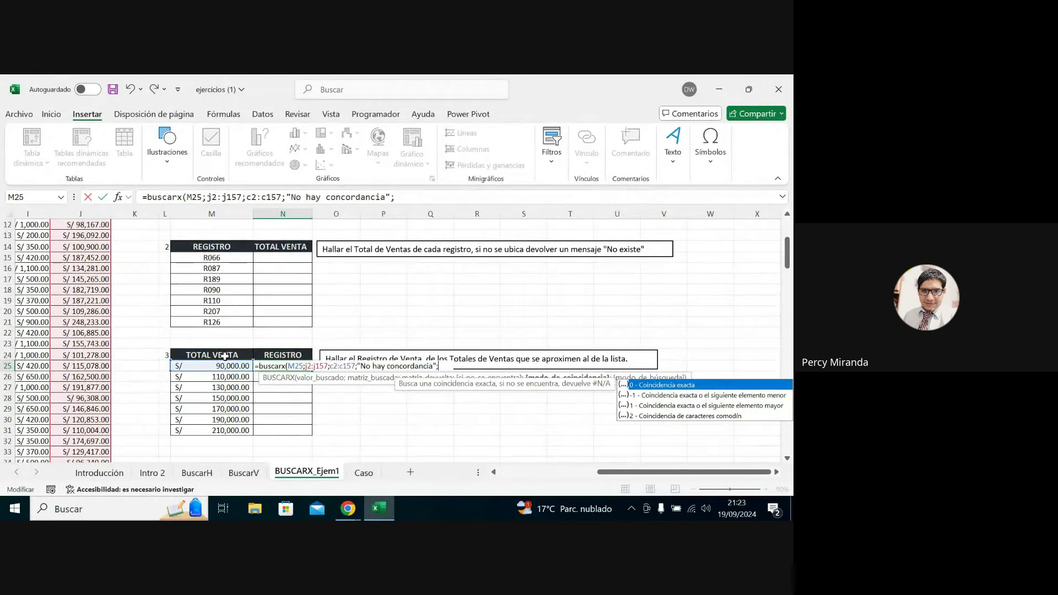
double_click(759, 395)
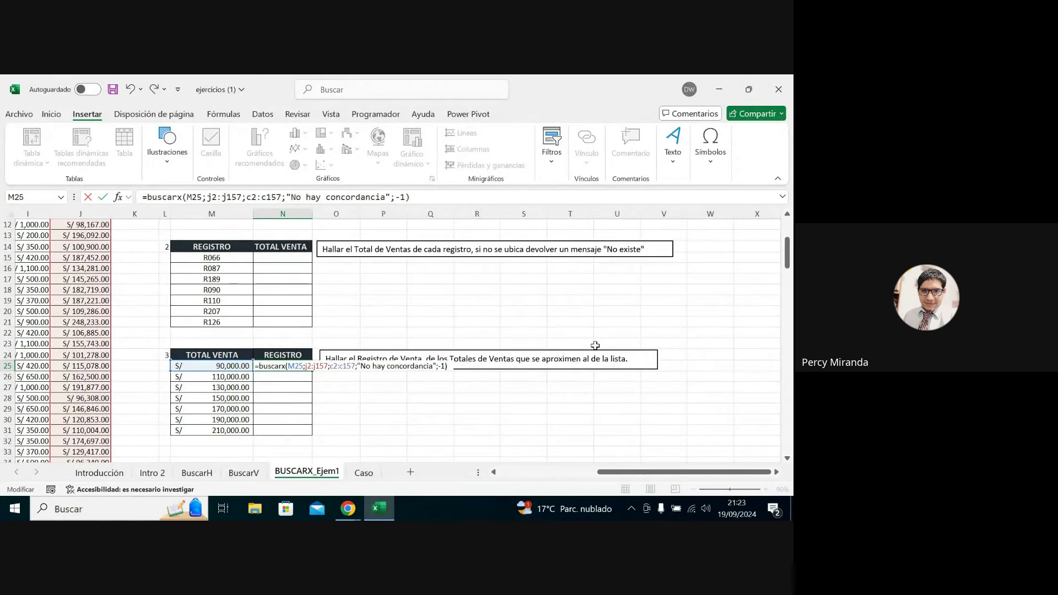
key("Return")
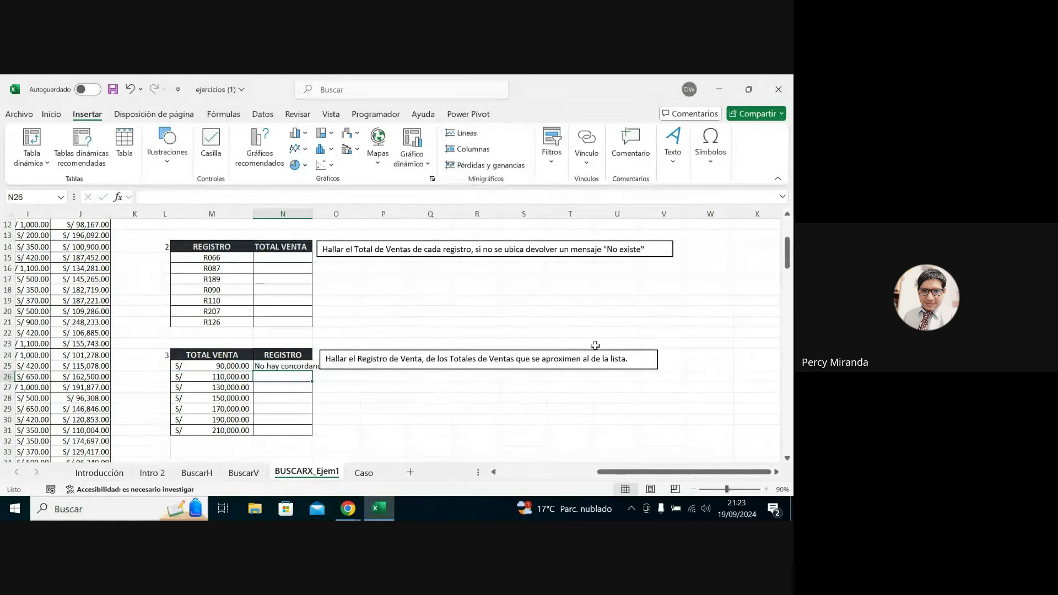
Widen column N to fit "No hay concordancia" and inspect the N25 formula.
double_click(312, 216)
left_click(292, 364)
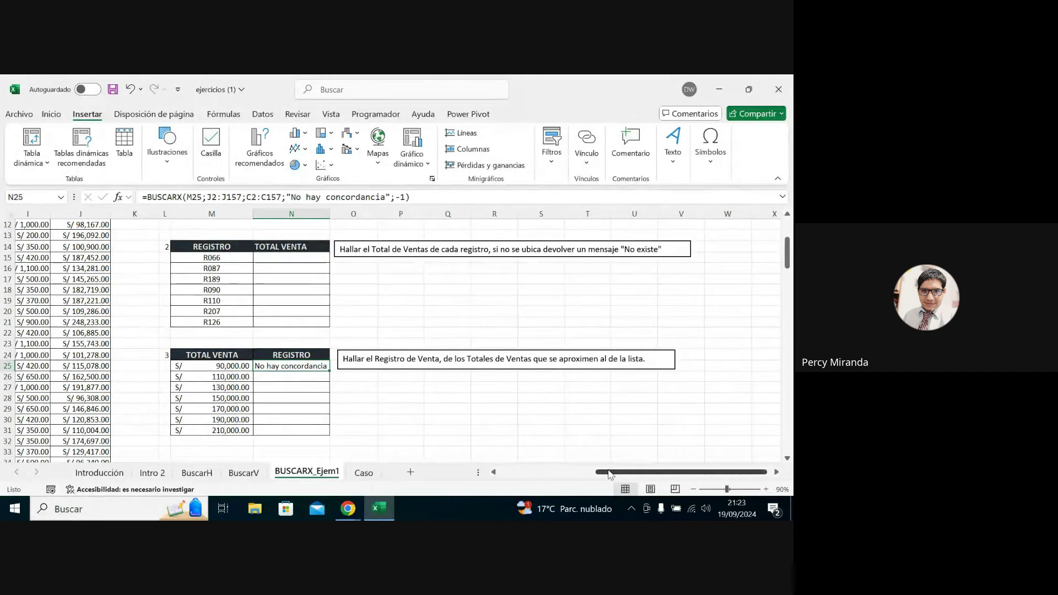
left_click_drag(605, 472, 508, 472)
scroll(473, 422, "up", 2)
scroll(473, 422, "up", 2)
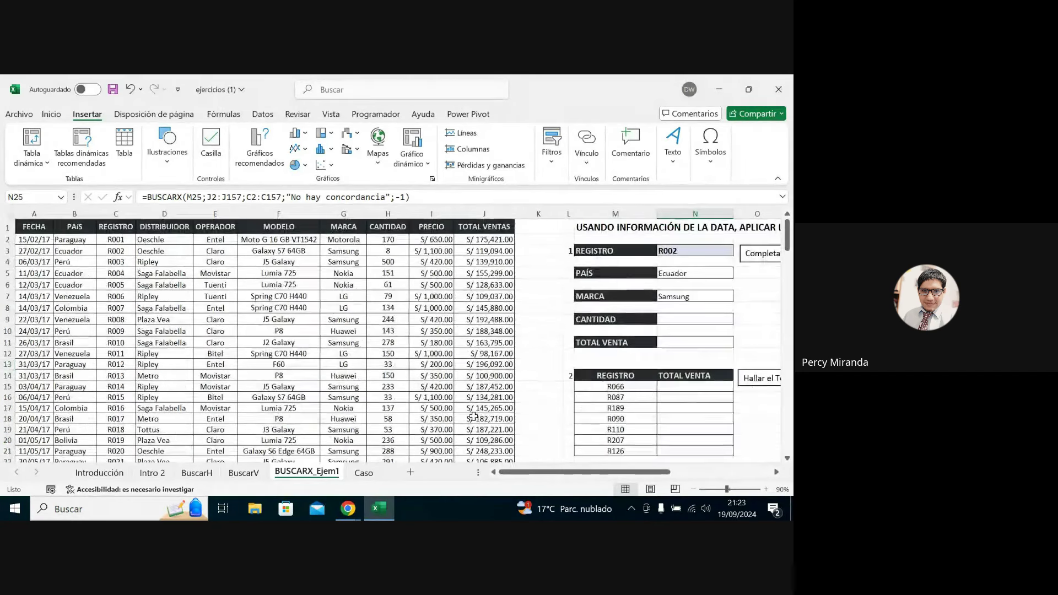
scroll(495, 297, "down", 1)
scroll(495, 298, "down", 2)
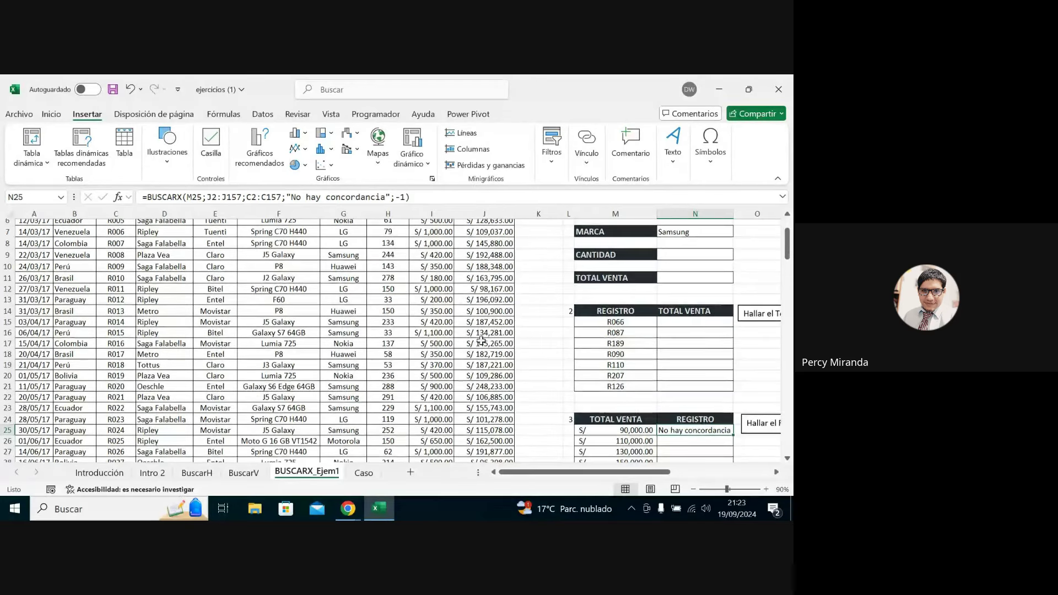
scroll(481, 340, "down", 3)
scroll(481, 340, "down", 2)
scroll(477, 346, "down", 2)
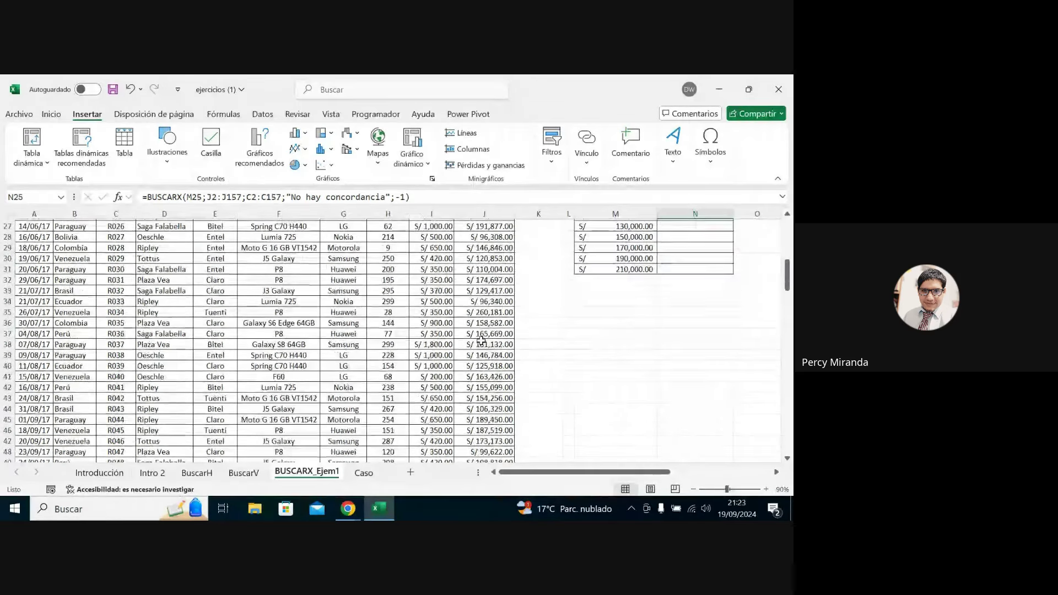
scroll(472, 352, "down", 2)
scroll(472, 353, "up", 5)
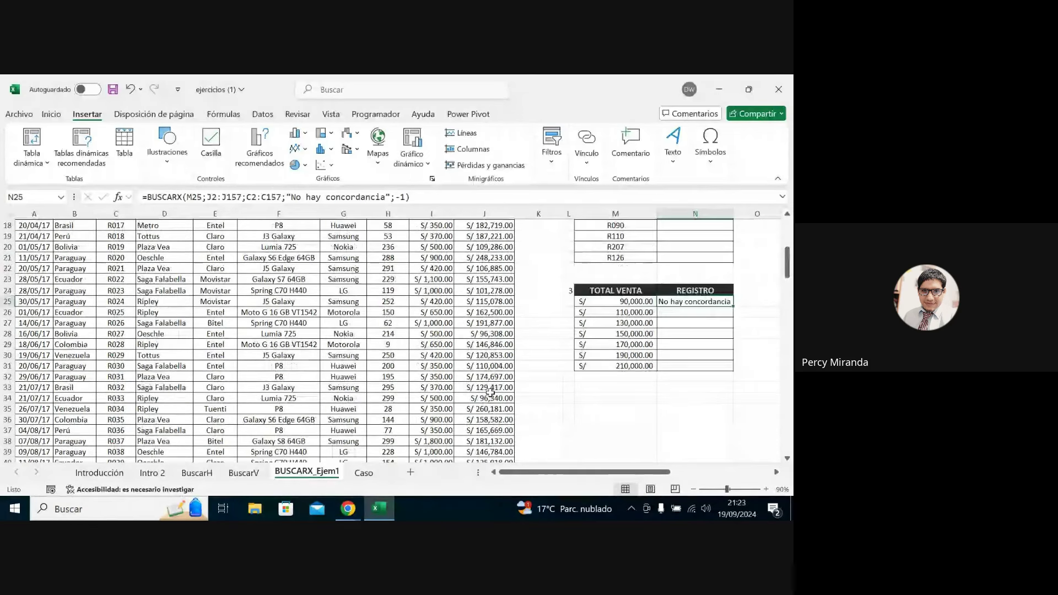
scroll(581, 306, "up", 1)
scroll(589, 479, "right", 3)
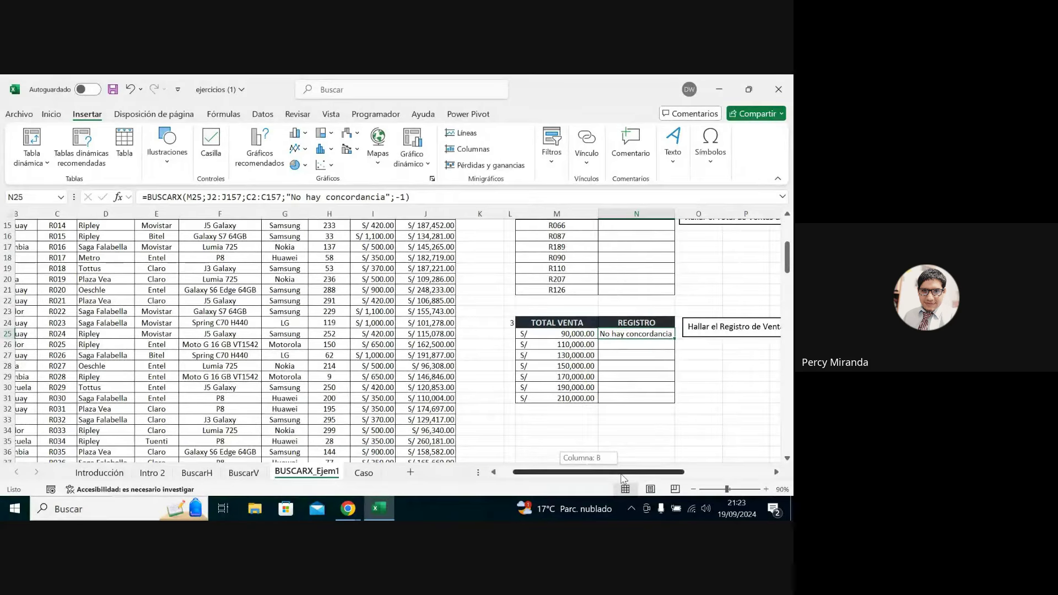
Change N25's match mode from -1 to 1 (exact or next larger), returning R081.
double_click(427, 335)
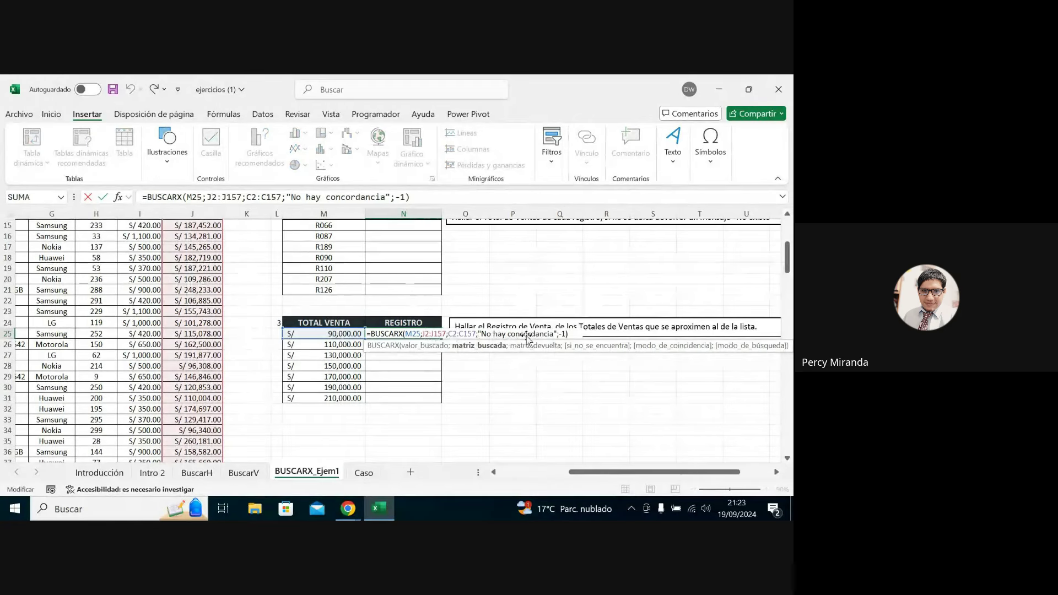
left_click(565, 334)
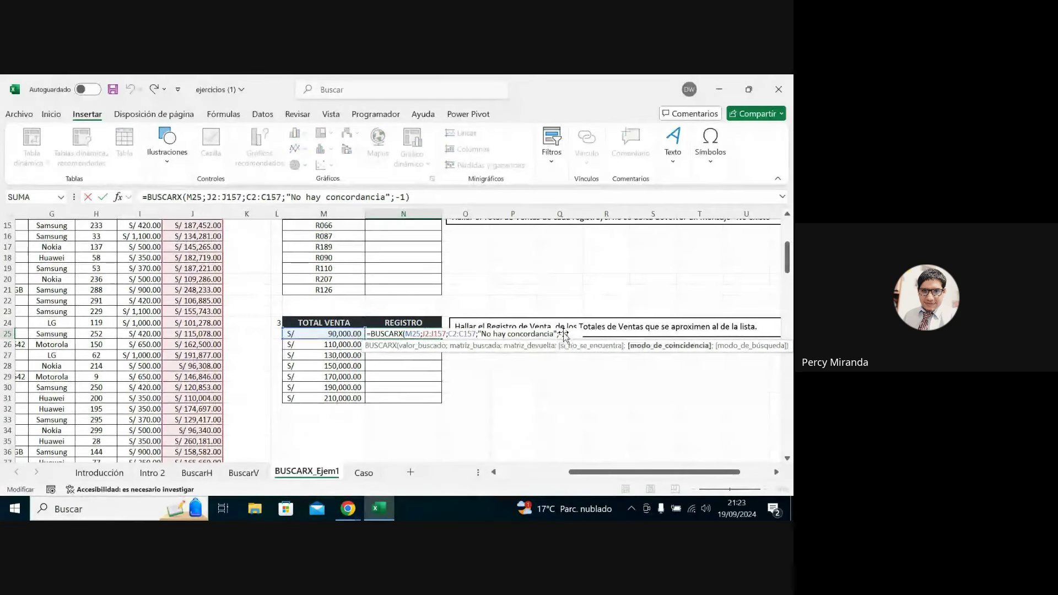
key("BackSpace")
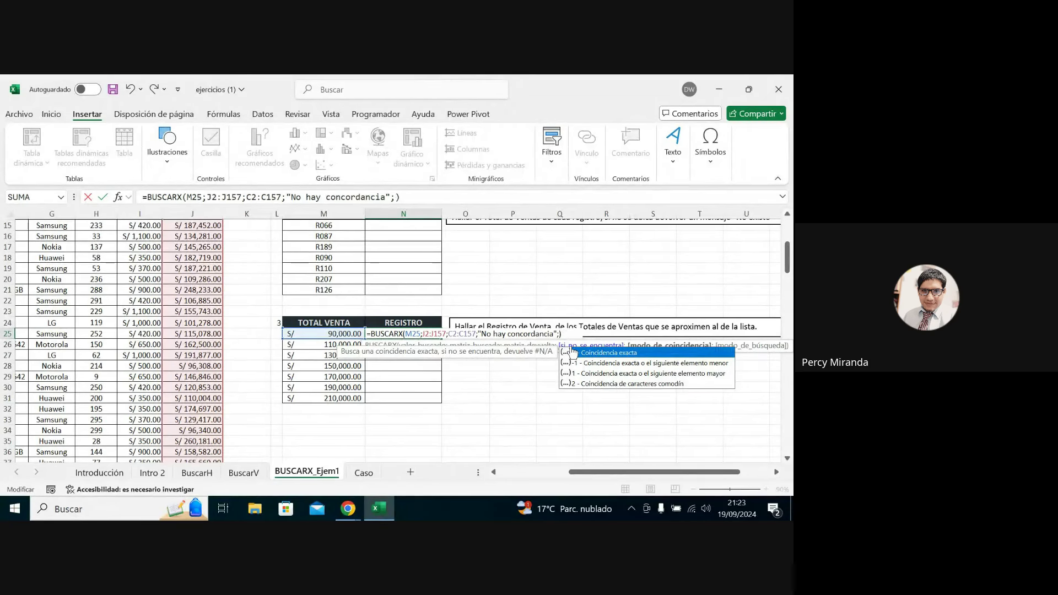
double_click(701, 374)
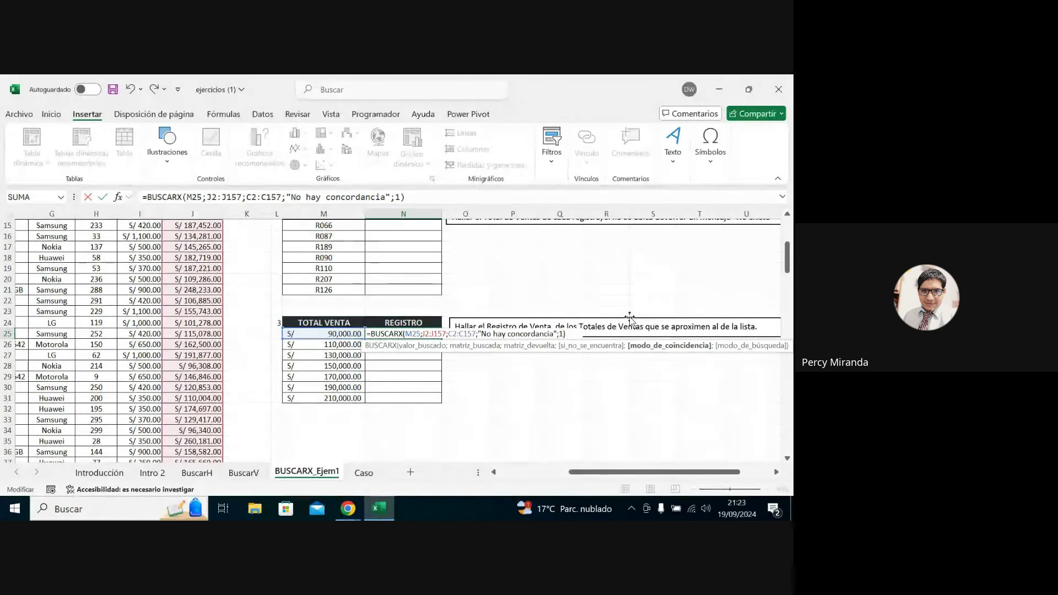
key("Return")
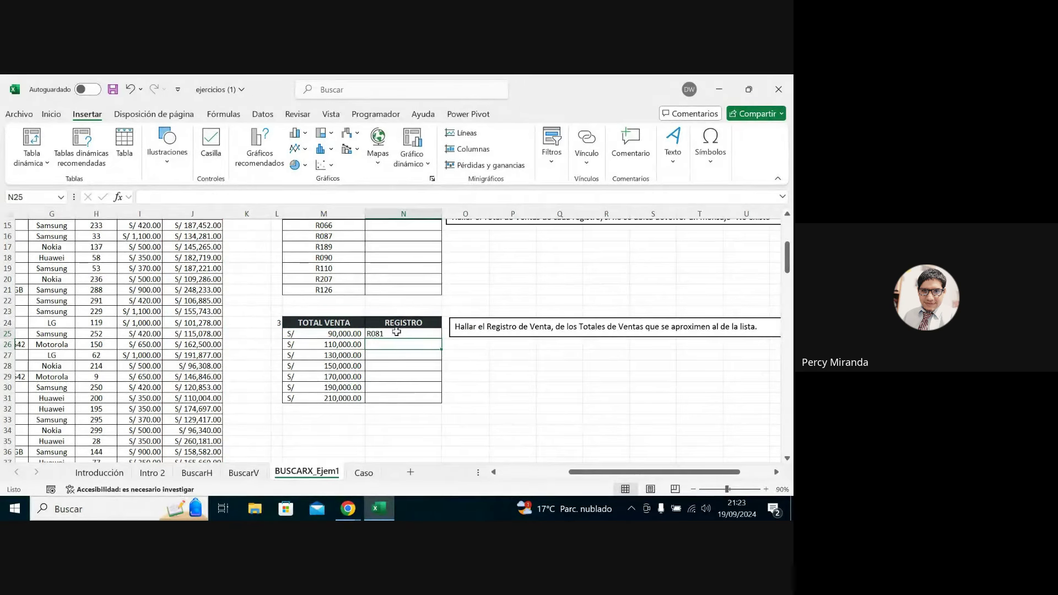
left_click(396, 333)
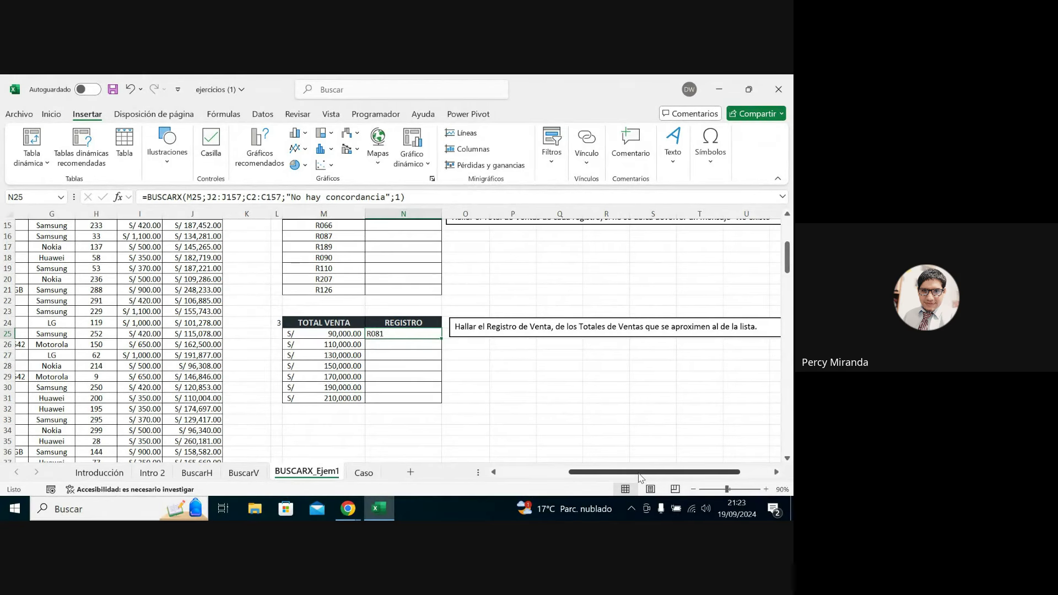
left_click_drag(639, 472, 567, 474)
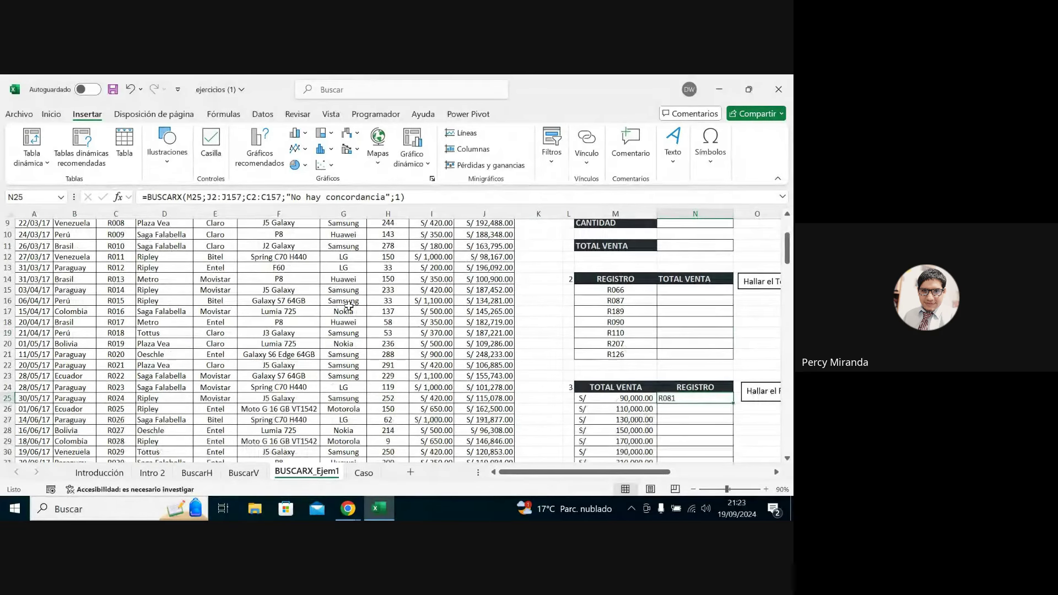
Search the sales data for record R081 with Ctrl+B.
left_click(411, 343)
key("ctrl+b")
type("r0")
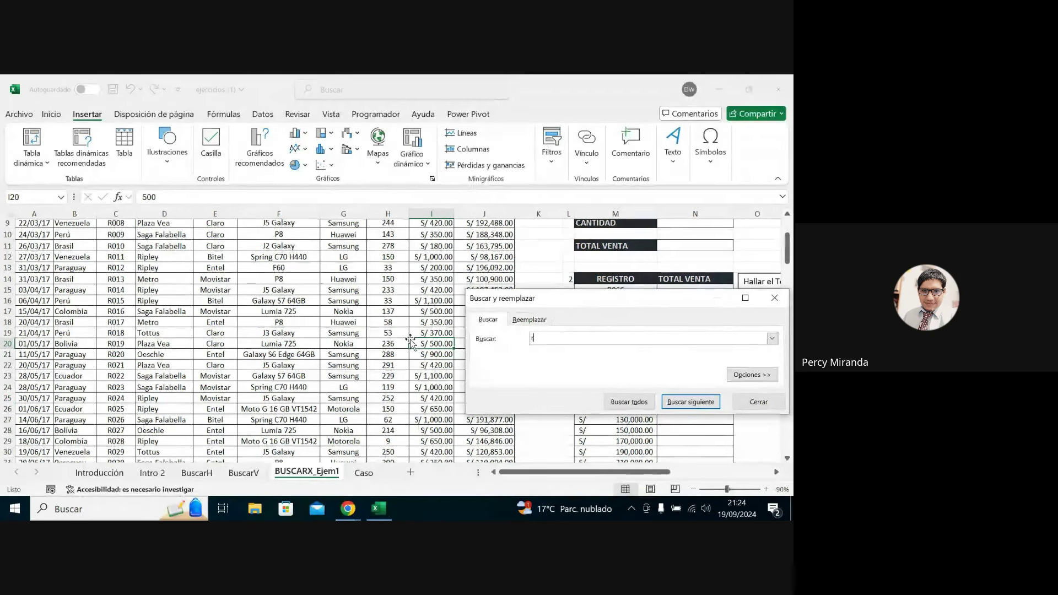
type("81")
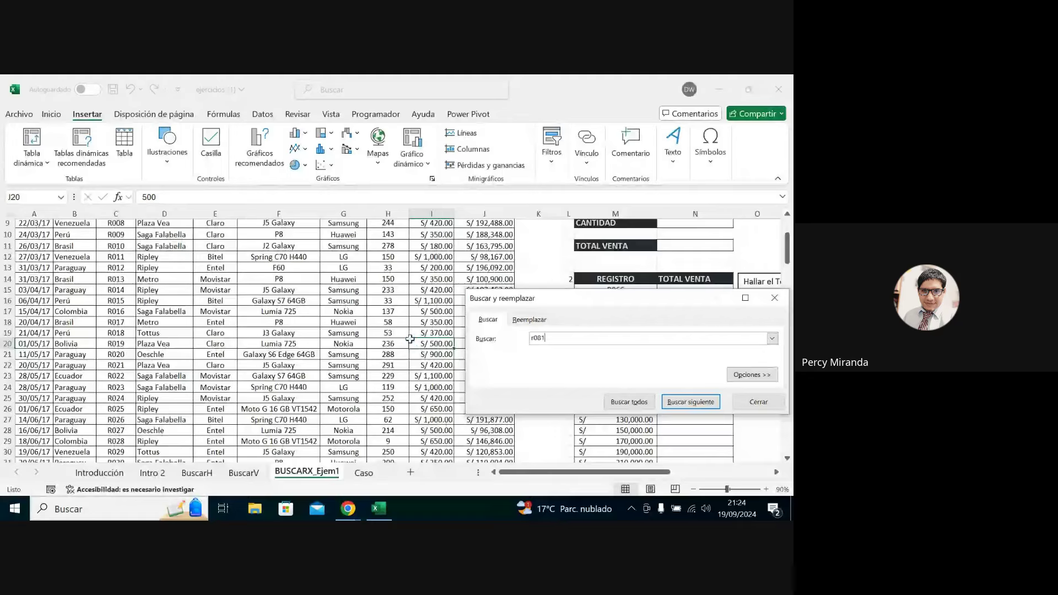
key("Return")
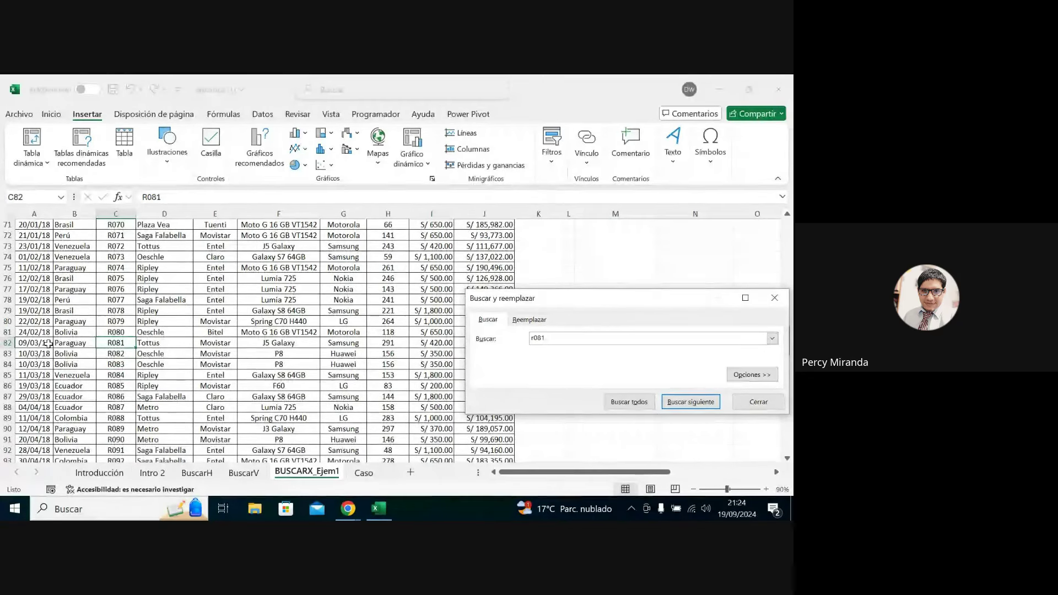
Fill row 82 of record R081 yellow and close Buscar y reemplazar.
left_click(6, 343)
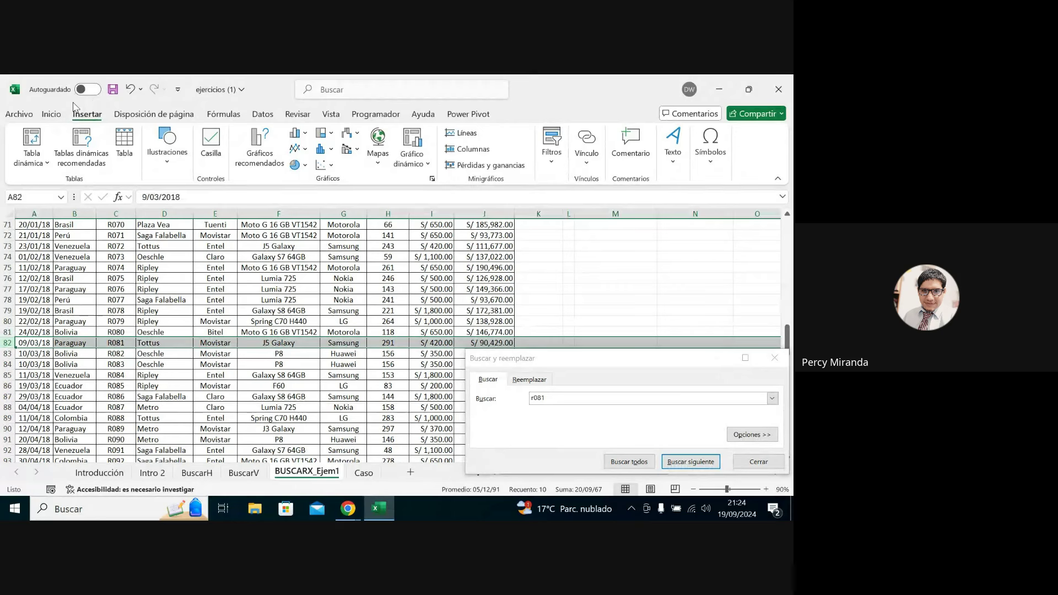
left_click(51, 115)
left_click(108, 164)
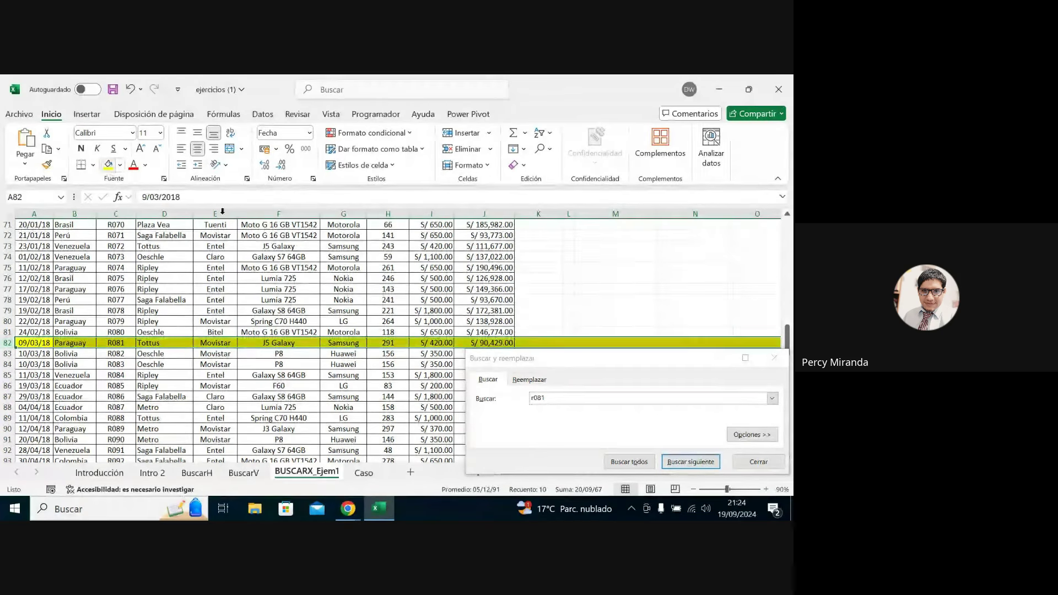
left_click_drag(573, 362, 534, 385)
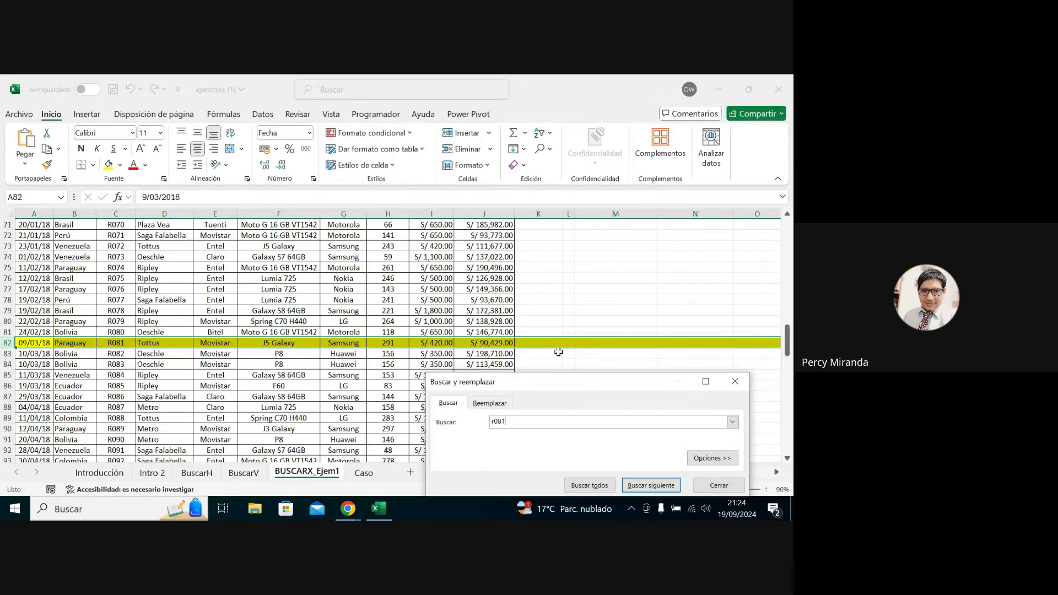
left_click(734, 381)
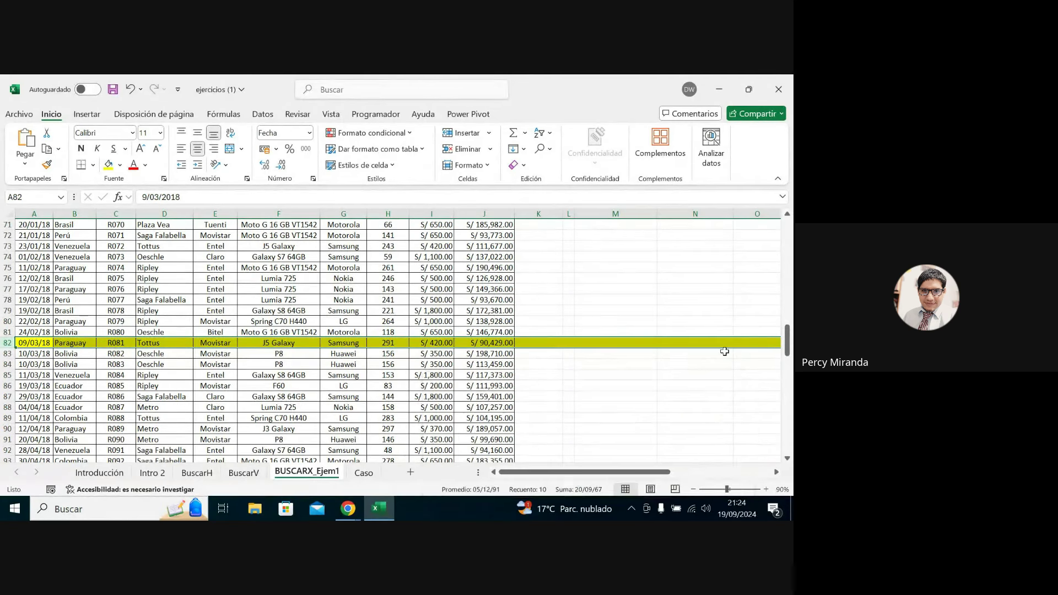
left_click_drag(783, 347, 790, 235)
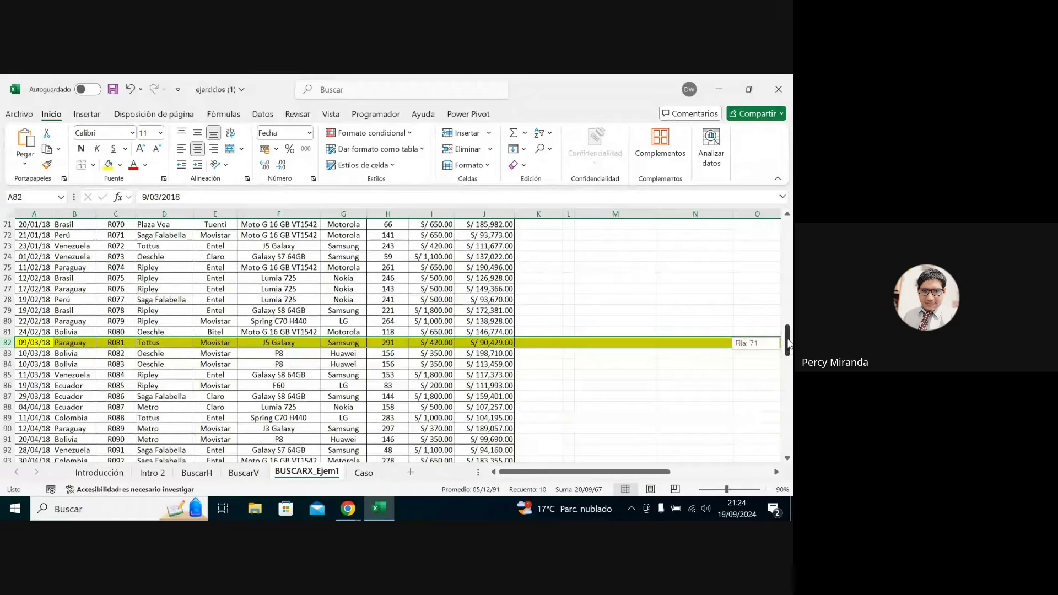
Make the J2:J157 and C2:C157 ranges in the N25 formula absolute.
scroll(698, 319, "down", 4)
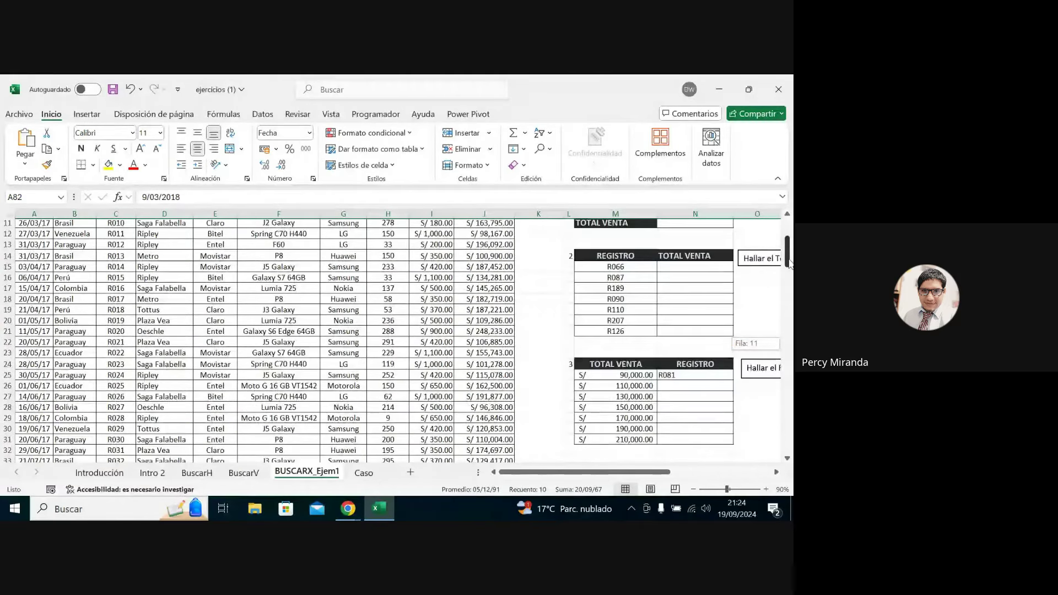
scroll(698, 318, "down", 1)
left_click(691, 324)
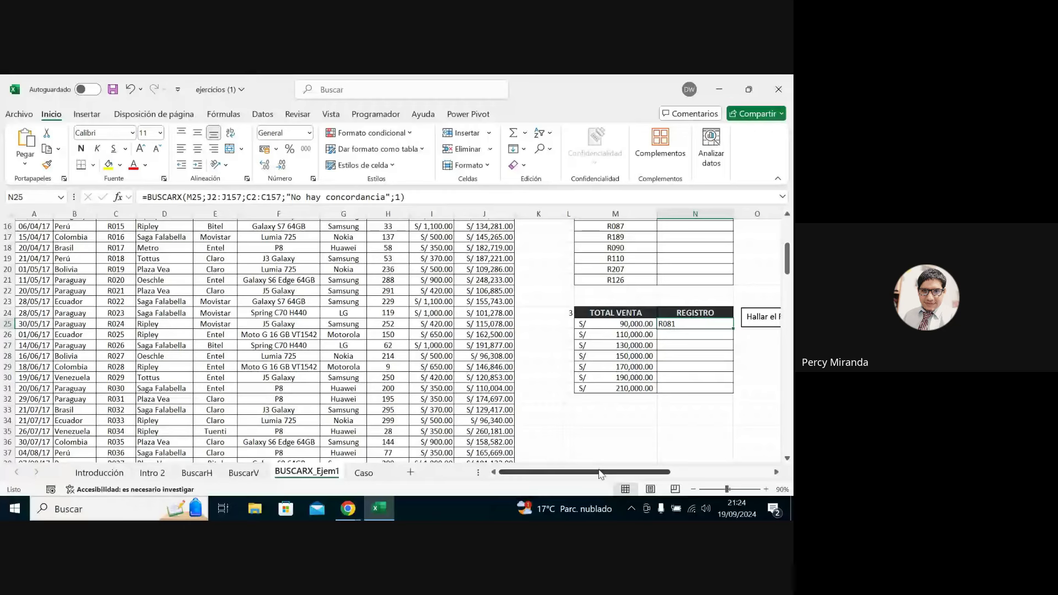
scroll(621, 425, "right", 3)
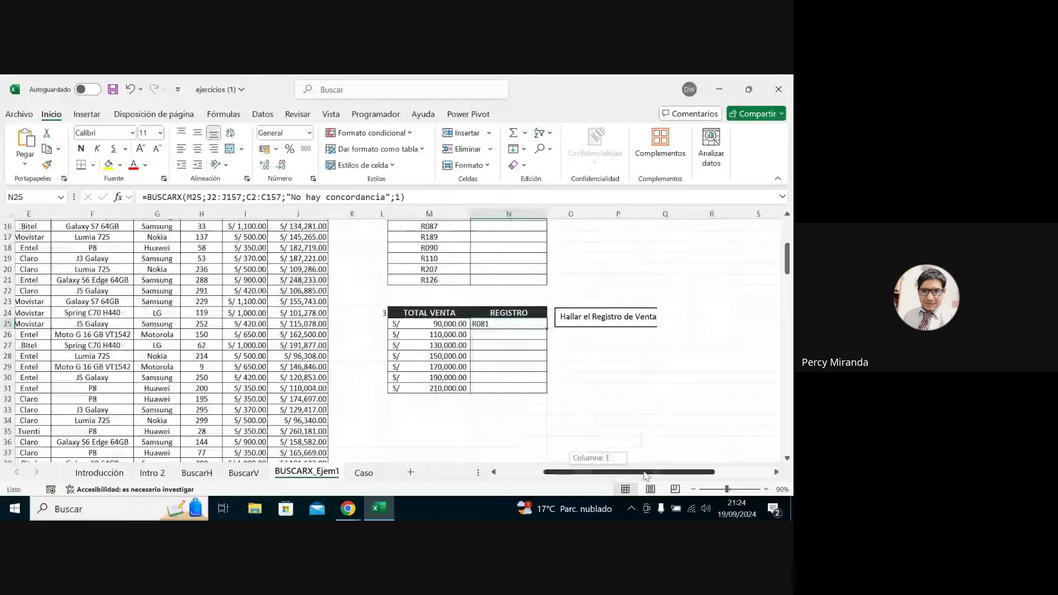
double_click(508, 324)
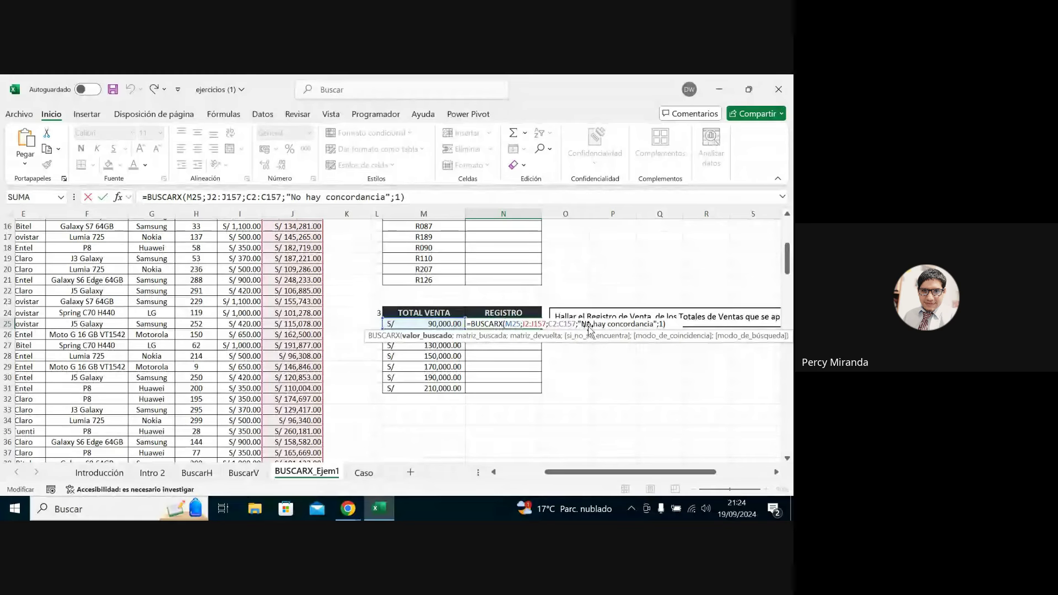
key("Return")
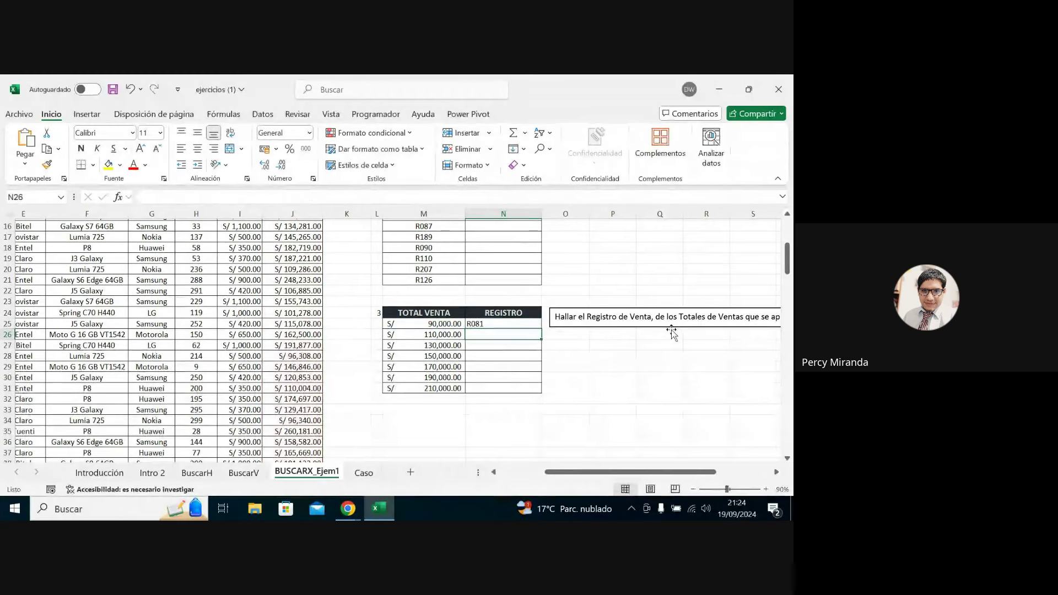
double_click(524, 324)
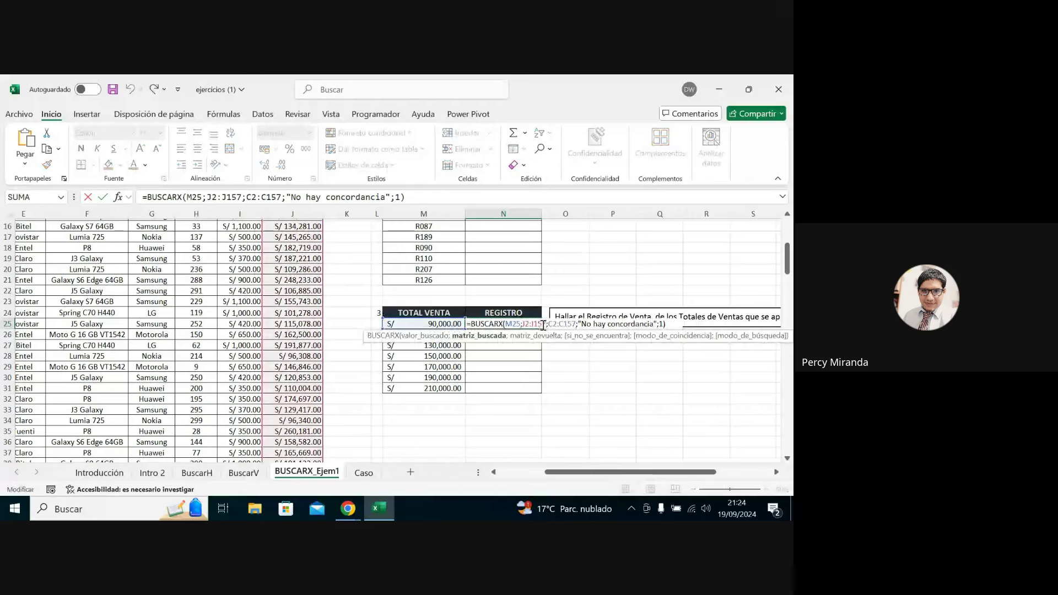
key("F4")
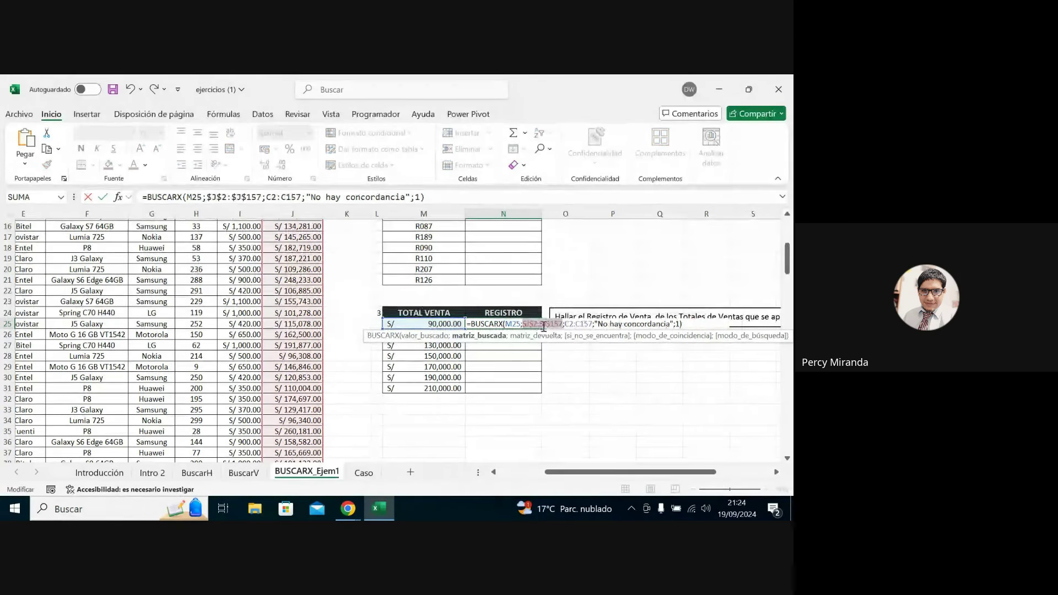
left_click(572, 325)
key("F4")
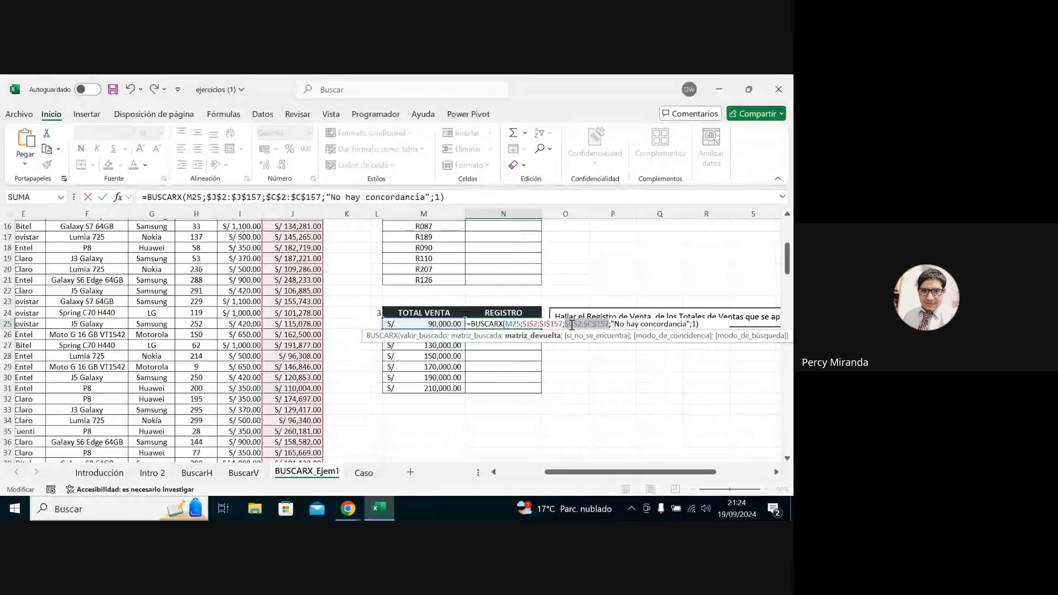
left_click(518, 326)
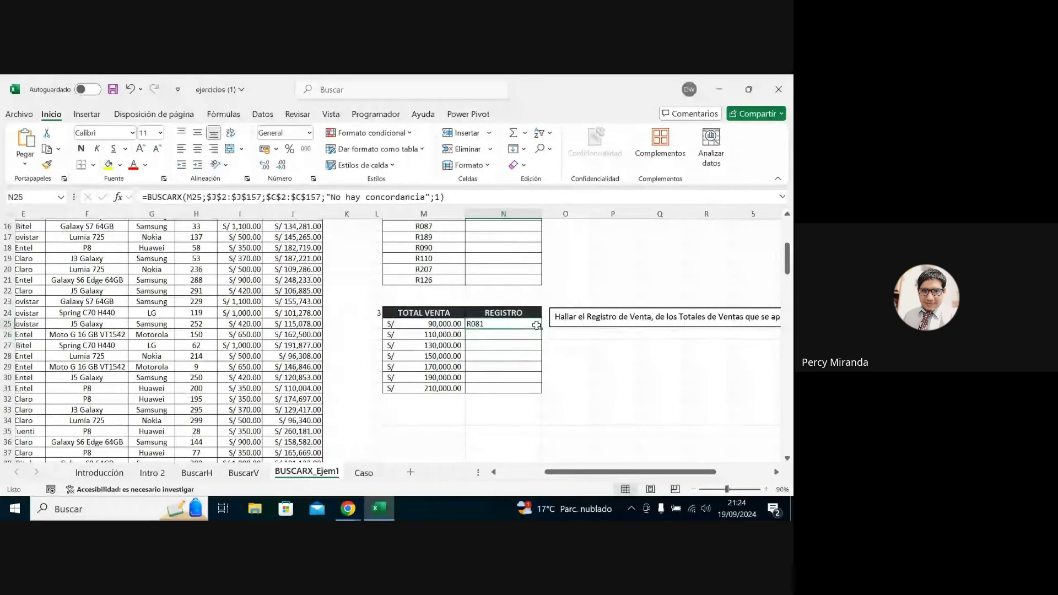
Fill the formula down to N31 and centre the REGISTRO results.
double_click(542, 329)
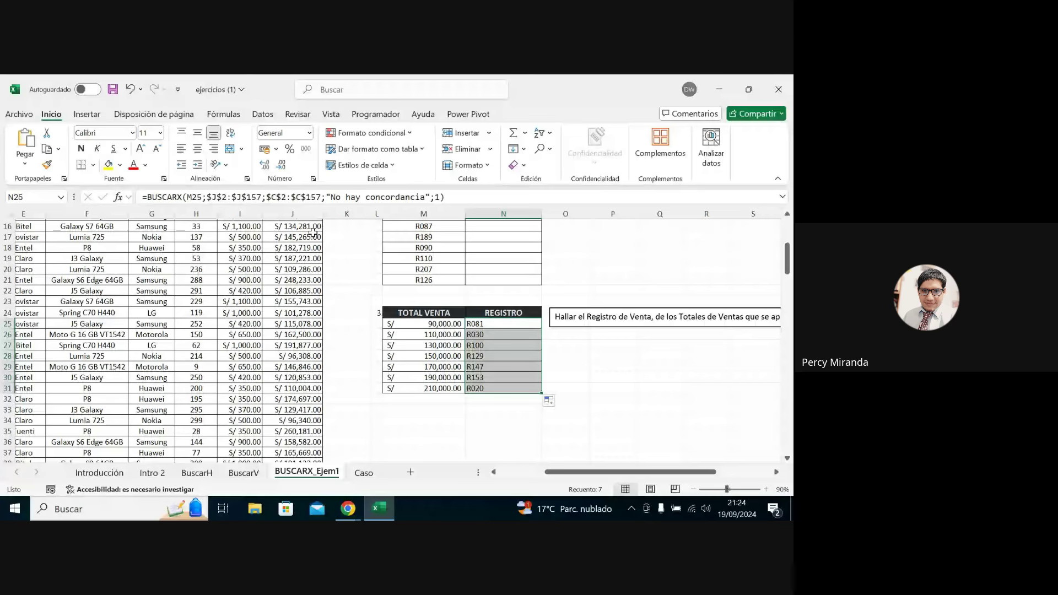
left_click(198, 150)
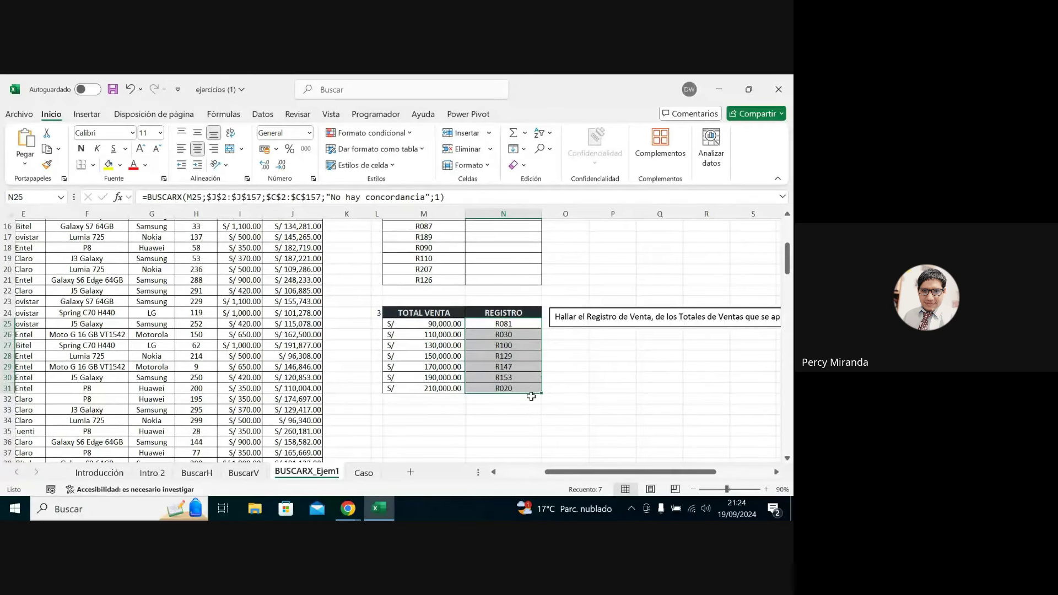
left_click(512, 408)
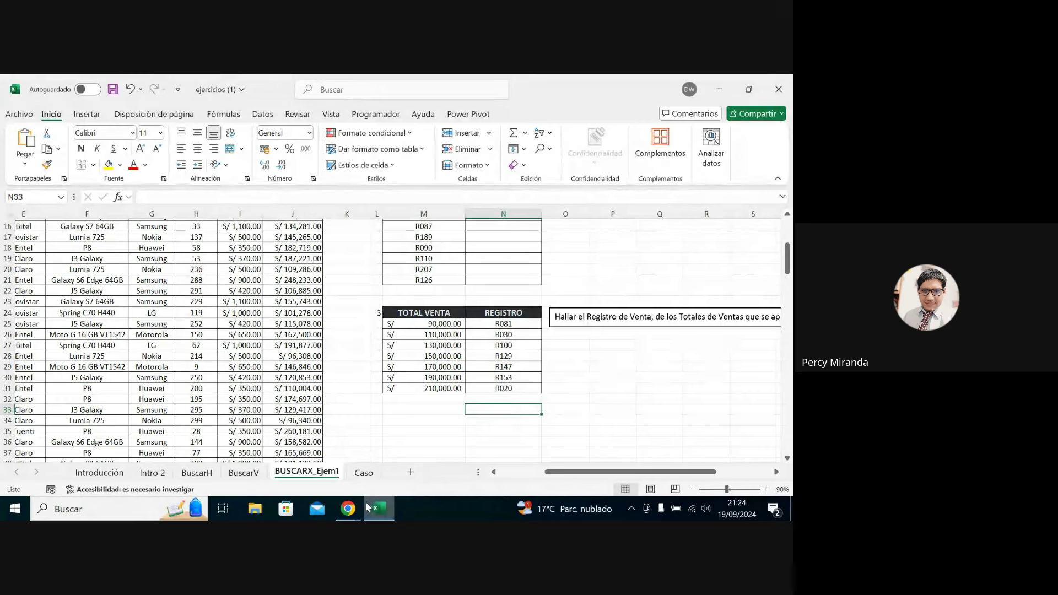
mouse_move(349, 508)
left_click(281, 444)
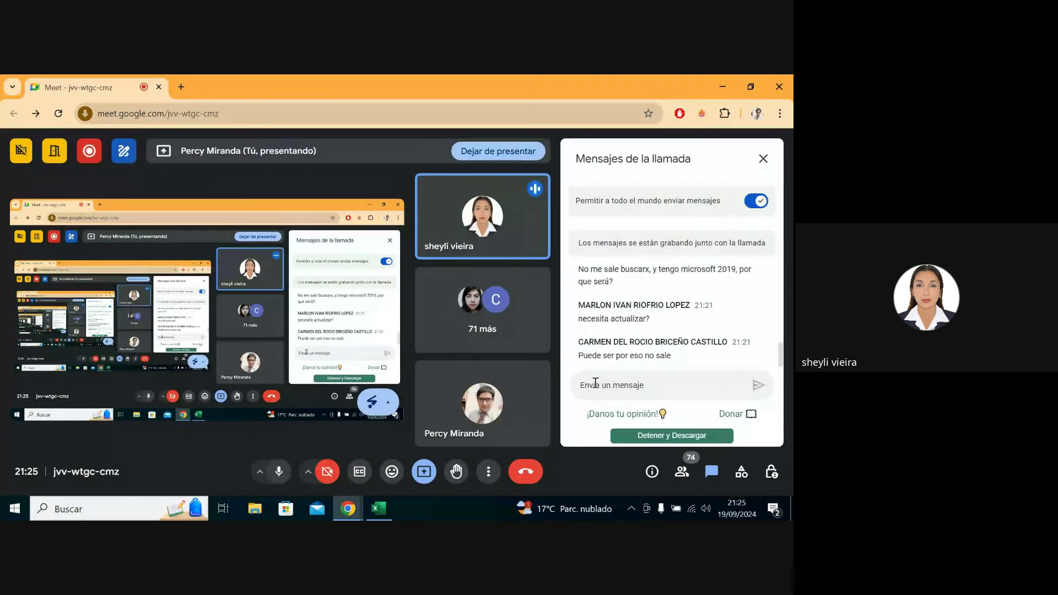
left_click(379, 508)
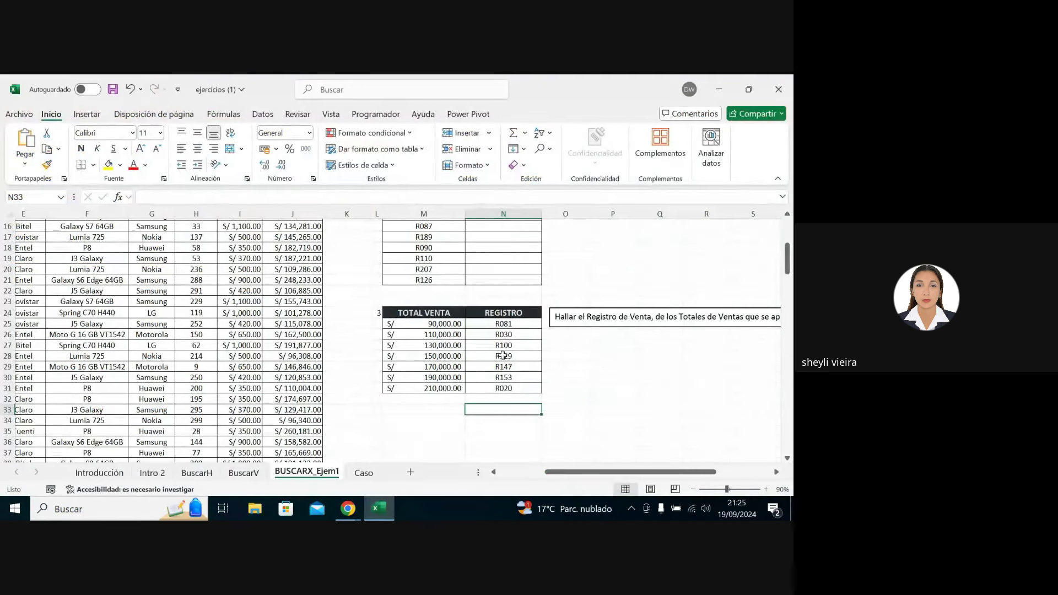
left_click(616, 317)
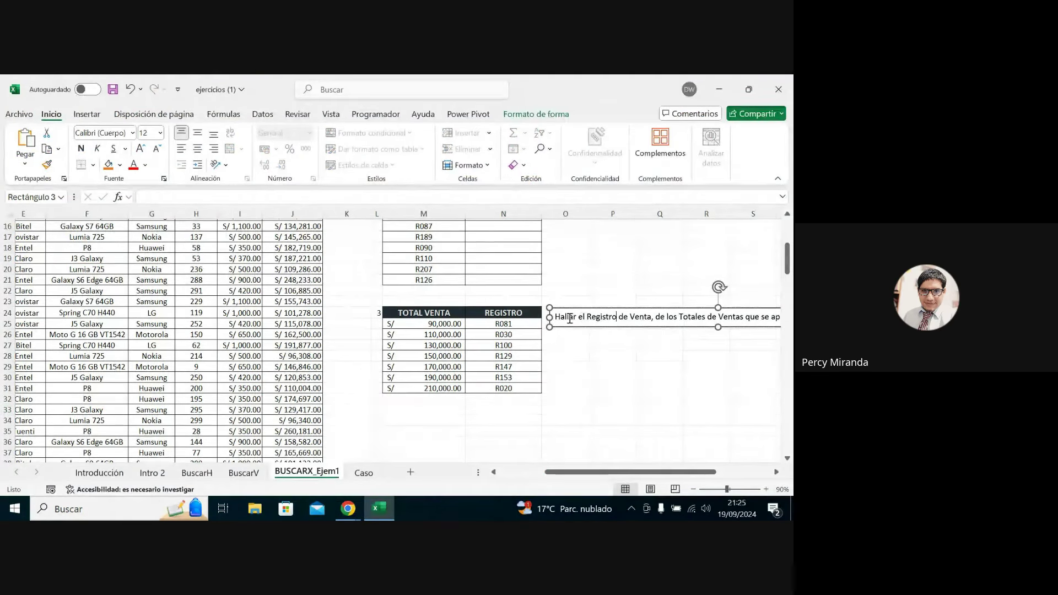
left_click(514, 324)
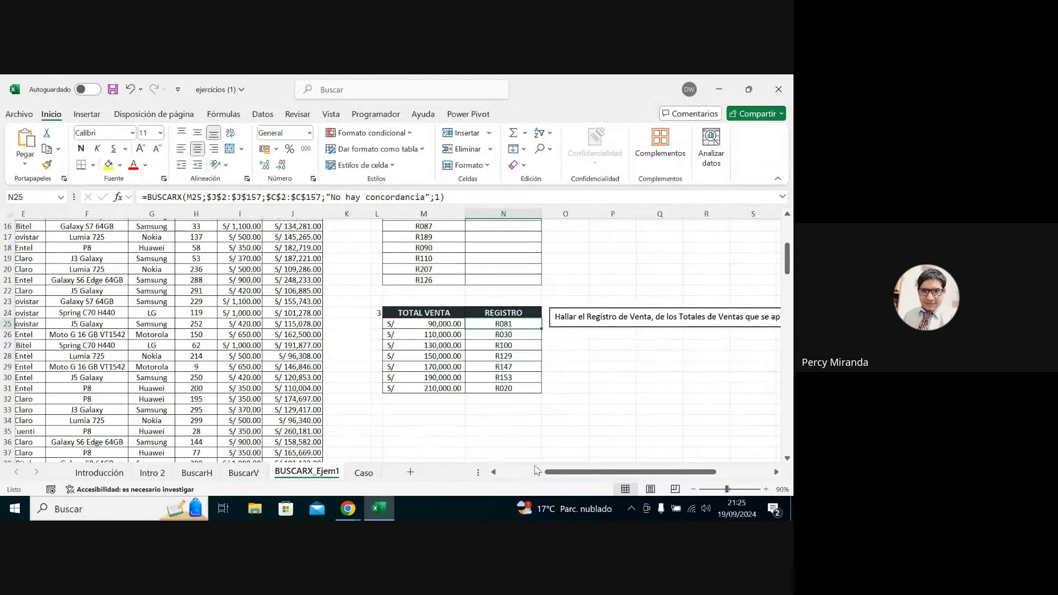
Select the sales table's header row A1:J1 and turn on Datos > Filtro.
left_click_drag(629, 477, 581, 477)
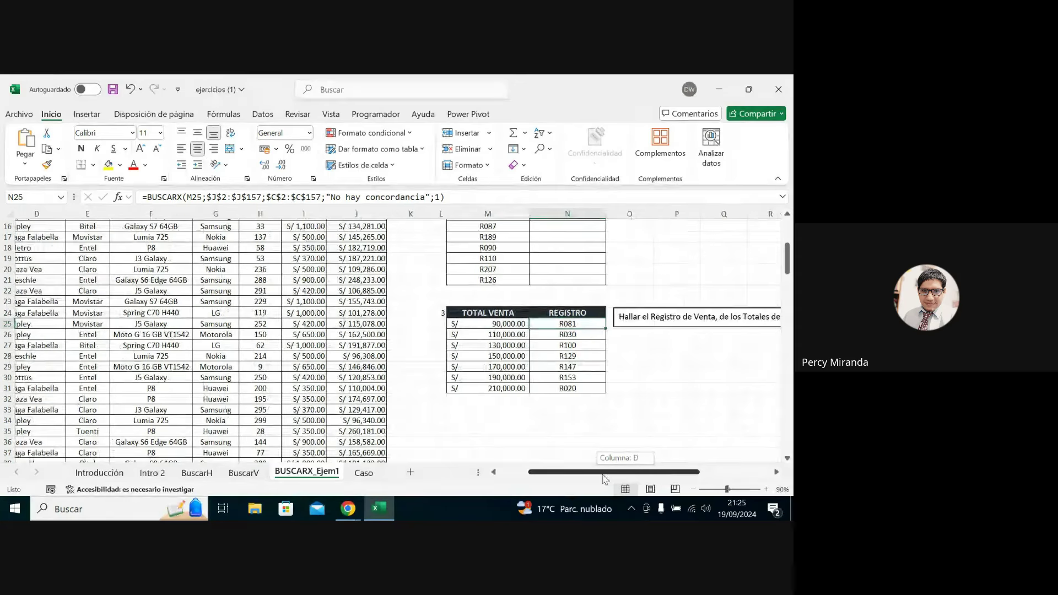
scroll(411, 406, "up", 5)
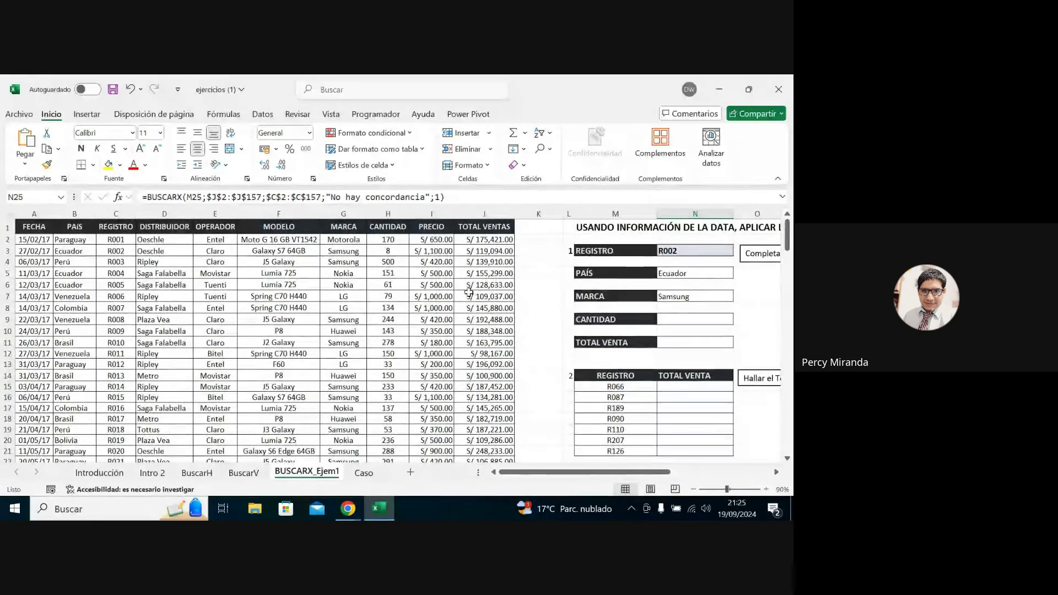
left_click_drag(495, 227, 13, 227)
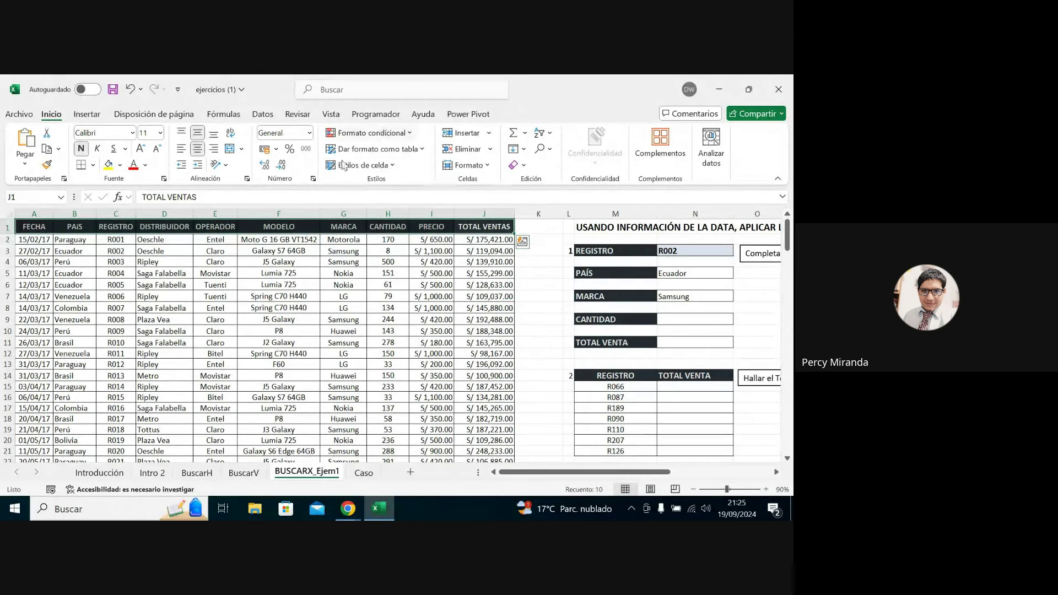
left_click(263, 114)
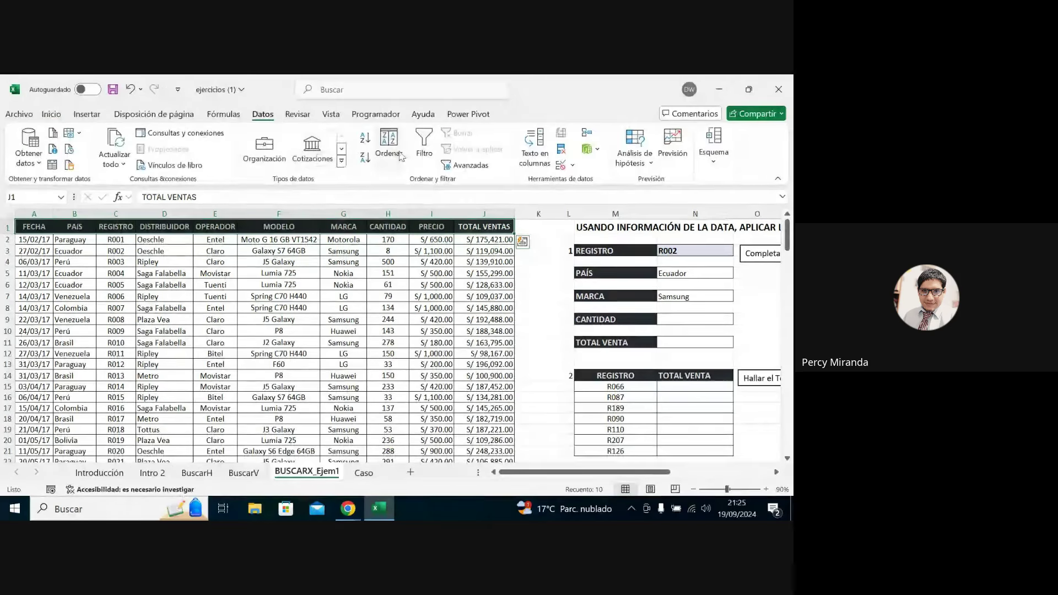
left_click(424, 146)
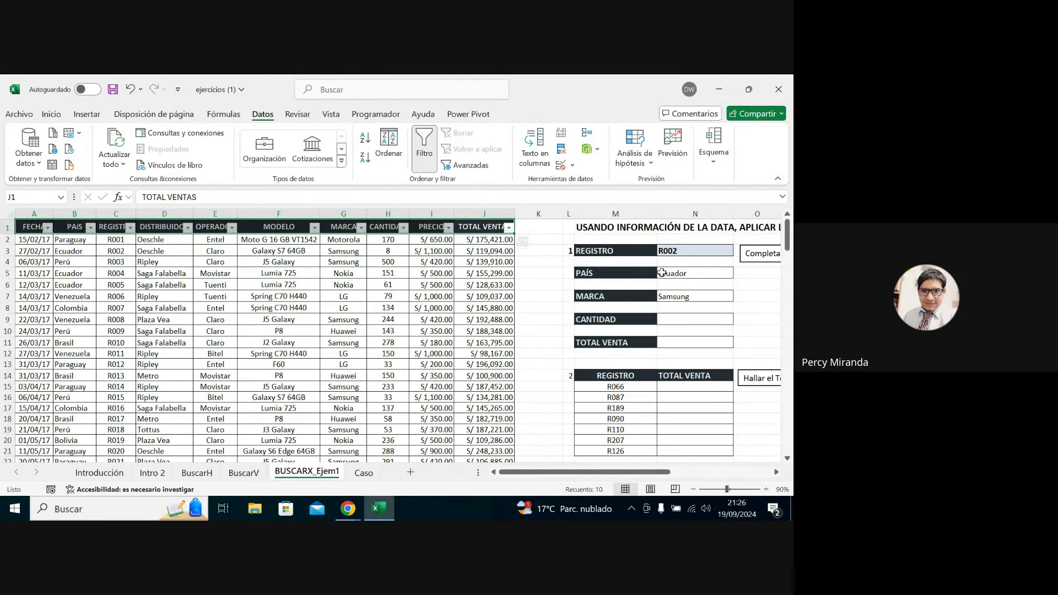
Preview the PRECIO filter without filtering, then move to the Caso sheet.
left_click(450, 227)
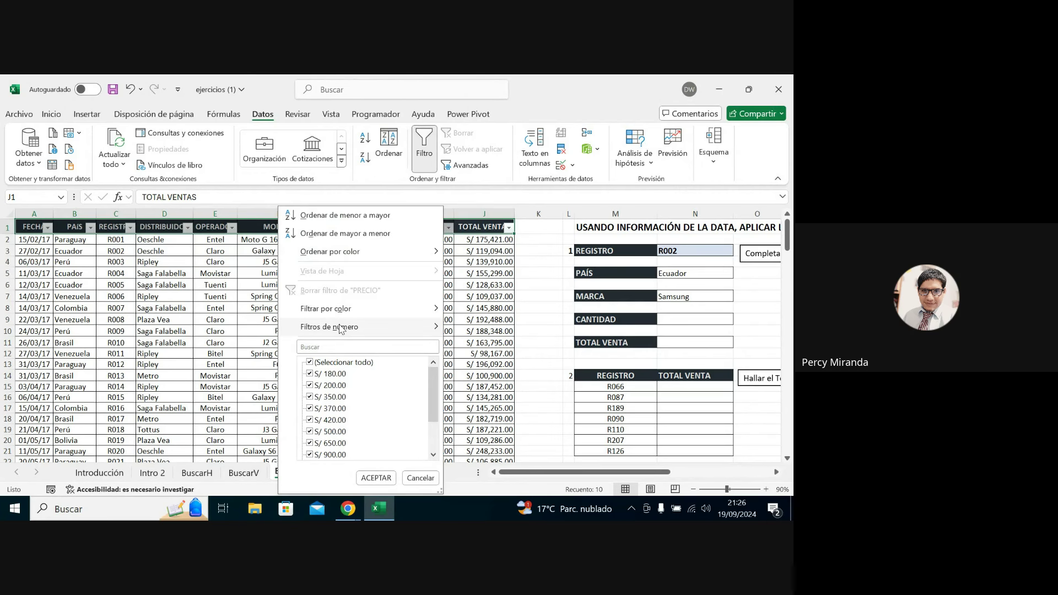
mouse_move(329, 326)
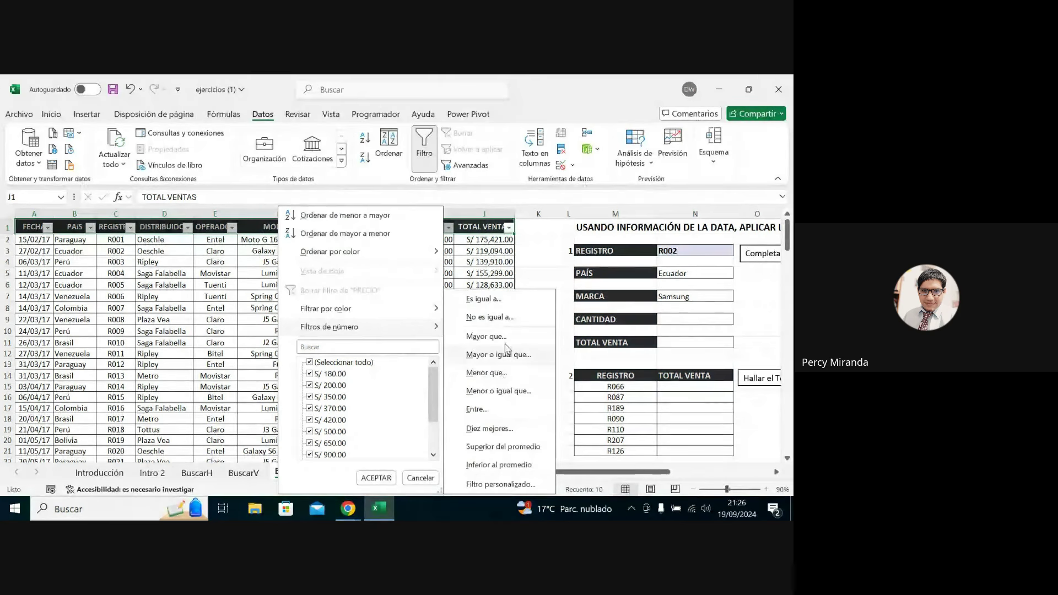
left_click(500, 274)
scroll(551, 319, "down", 2)
scroll(579, 338, "down", 2)
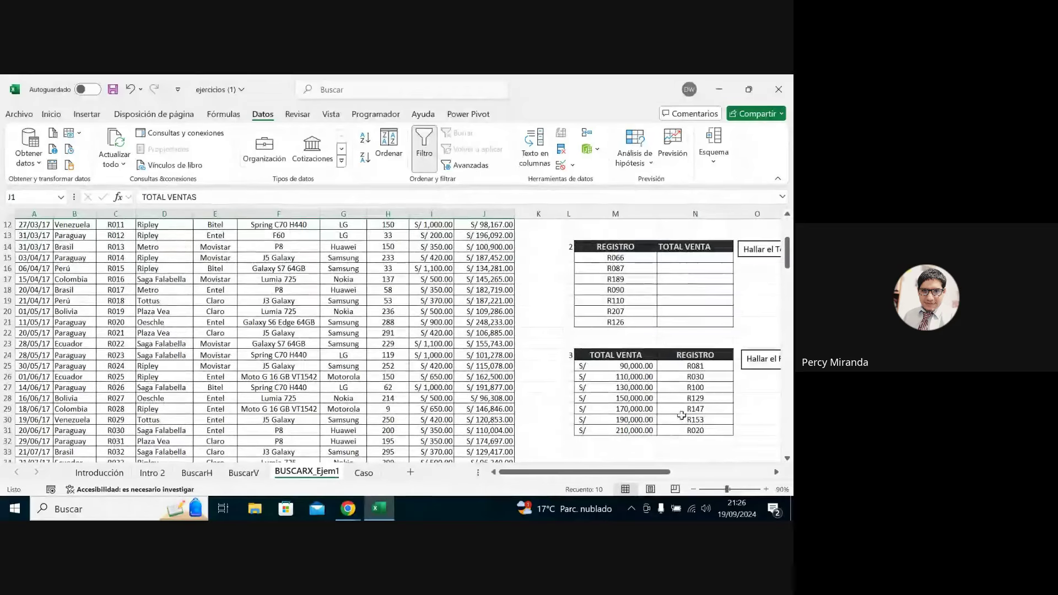
left_click_drag(694, 369, 695, 431)
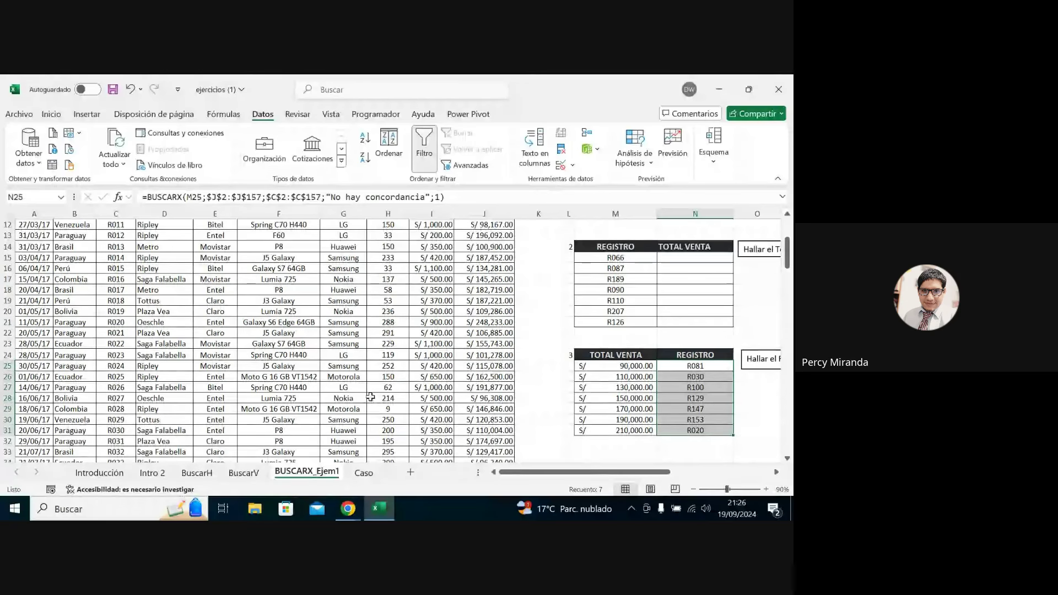
left_click(363, 472)
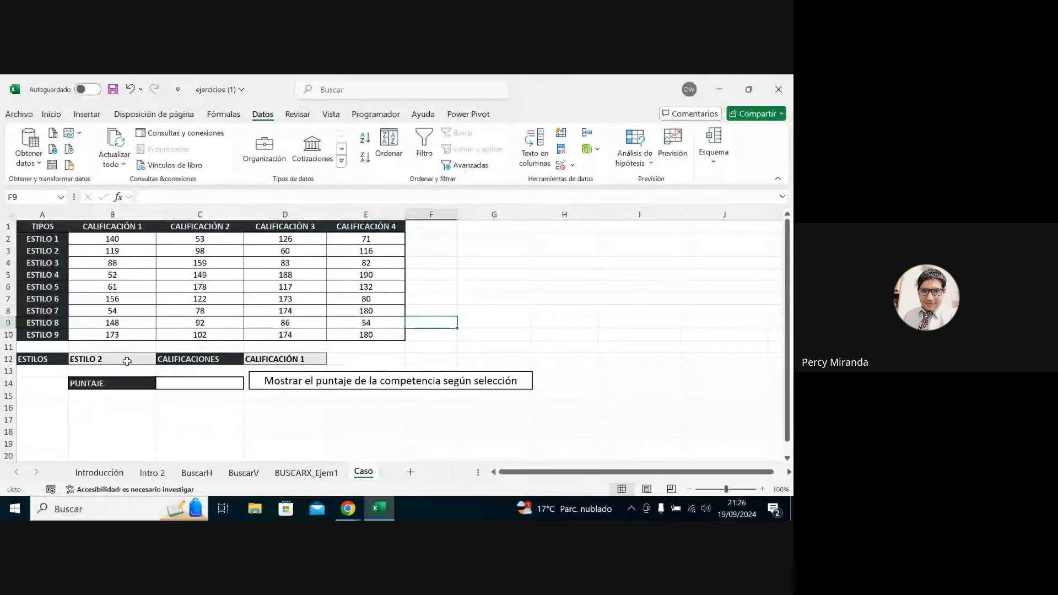
Shift the instruction text box slightly to the right.
left_click(124, 361)
left_click(288, 364)
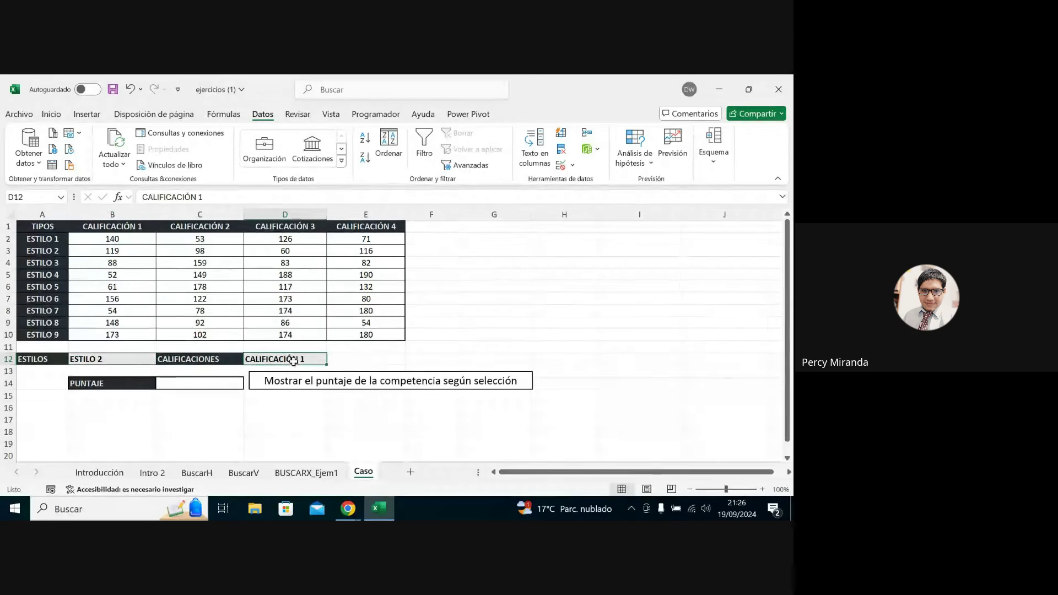
left_click(141, 358)
left_click(287, 359)
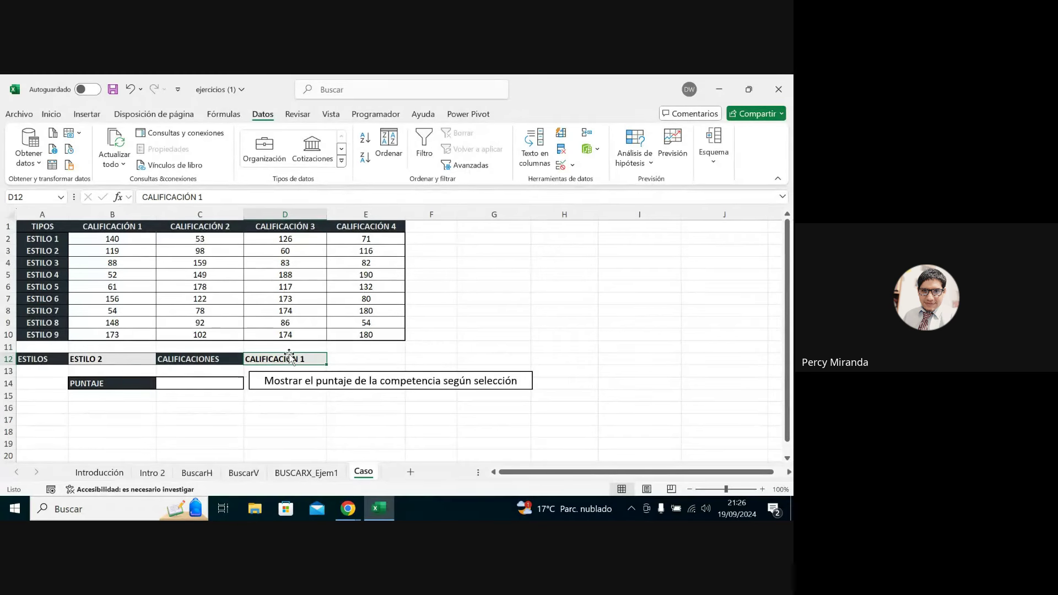
left_click(304, 375)
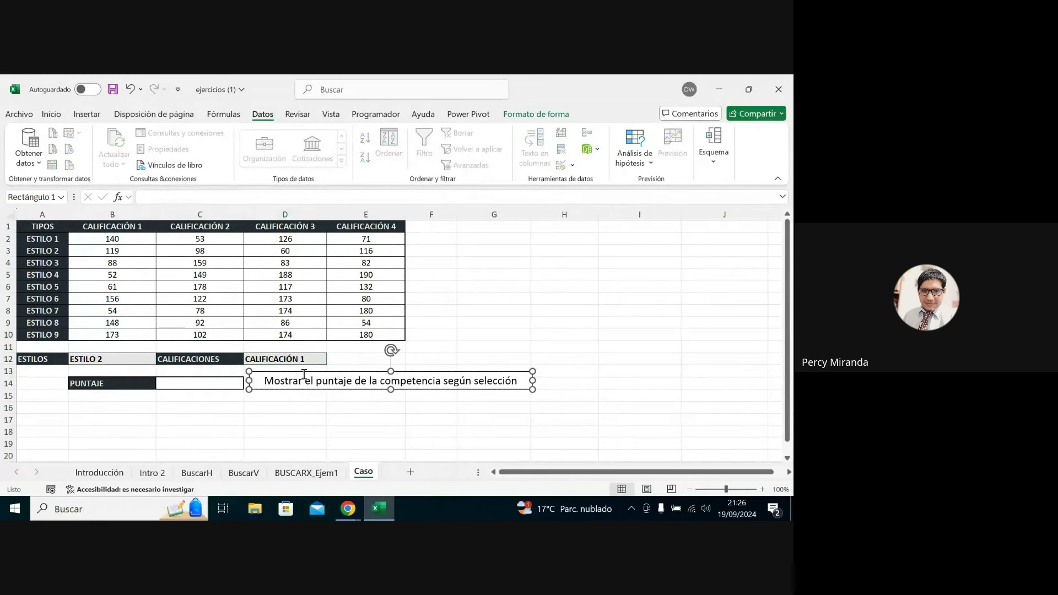
mouse_move(305, 373)
left_mouse_down()
mouse_move(331, 372)
mouse_move(316, 375)
left_mouse_up()
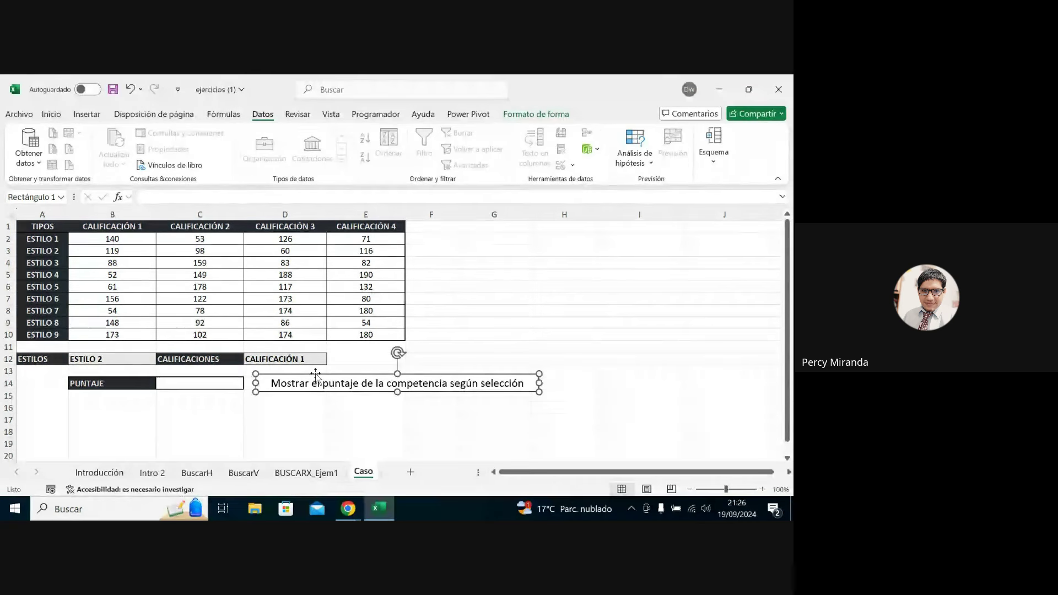
left_click(223, 383)
Center the CALIFICACIÓN 1 text in D12 and the ESTILO 2 text in B12.
left_click(270, 362)
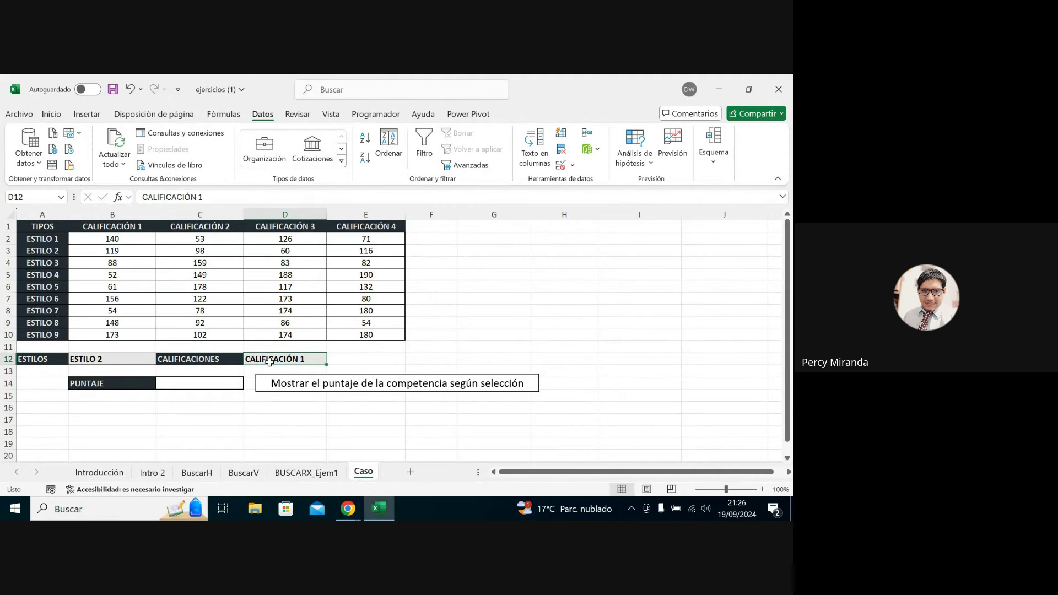
left_click(51, 114)
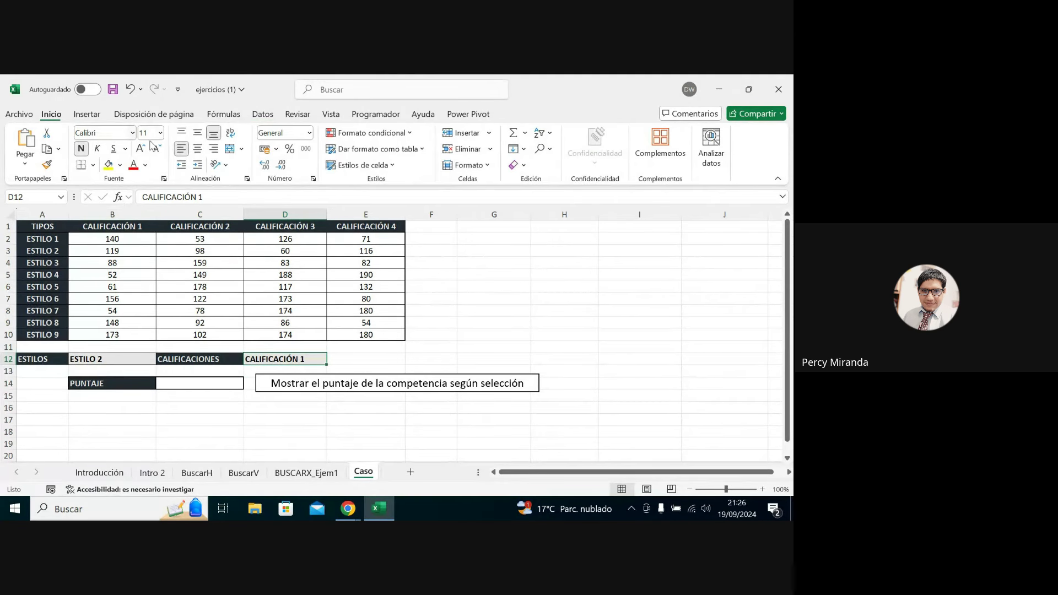
left_click(198, 150)
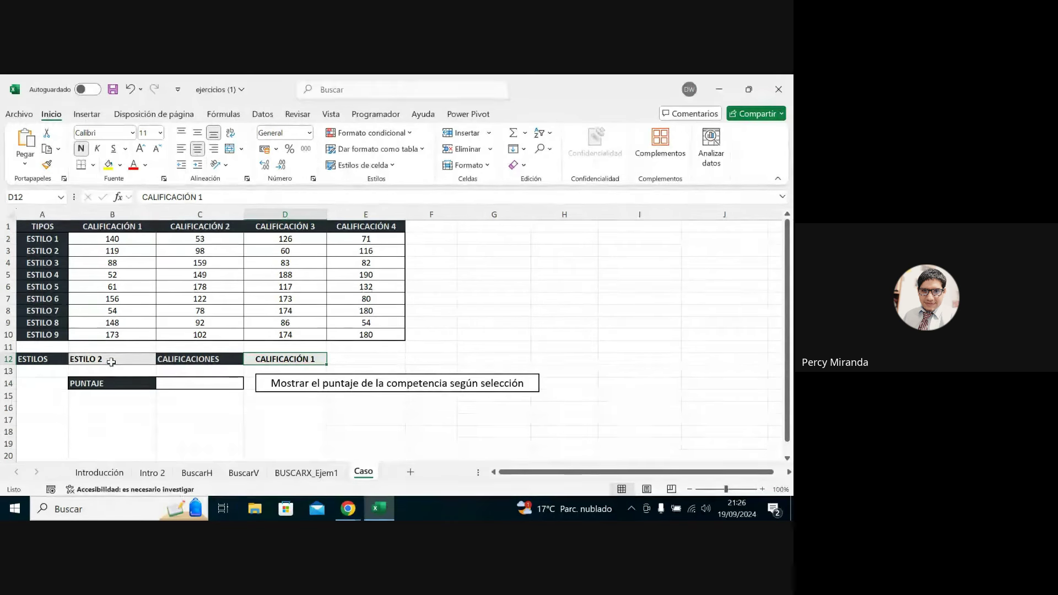
left_click(110, 361)
left_click(199, 149)
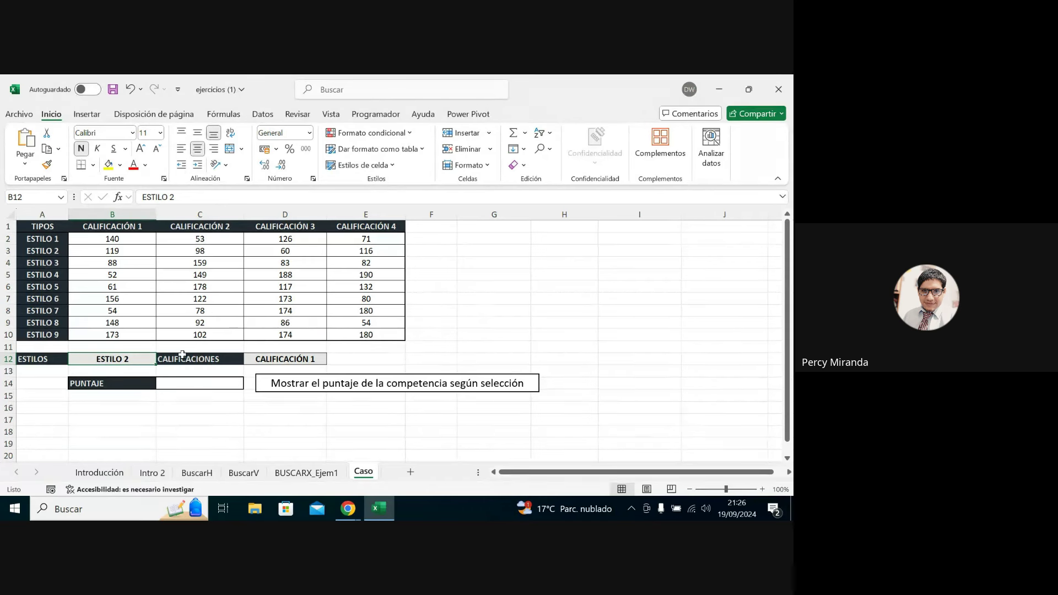
left_click(195, 359)
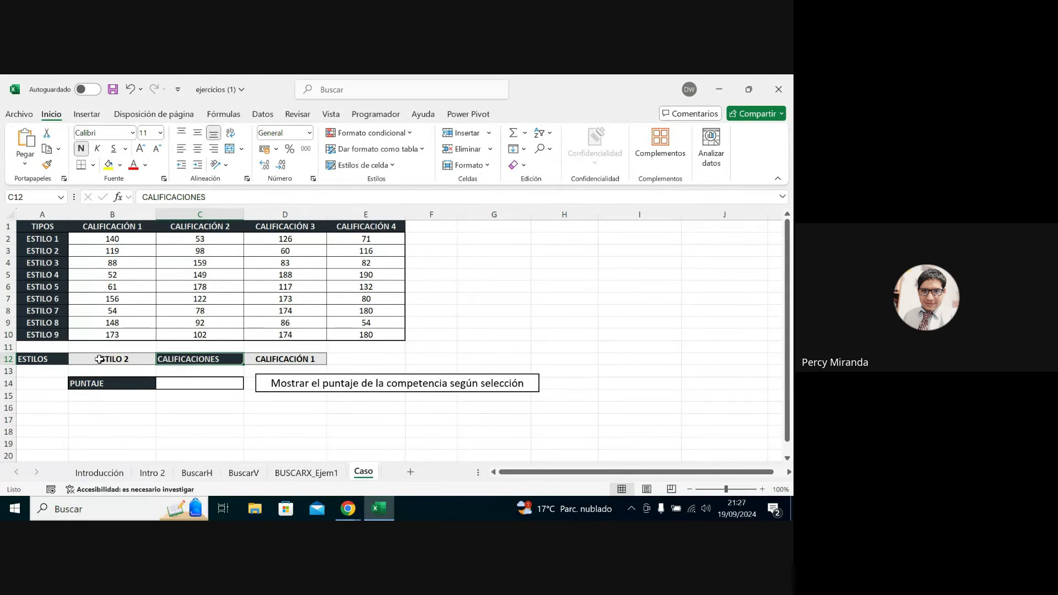
left_click(99, 360)
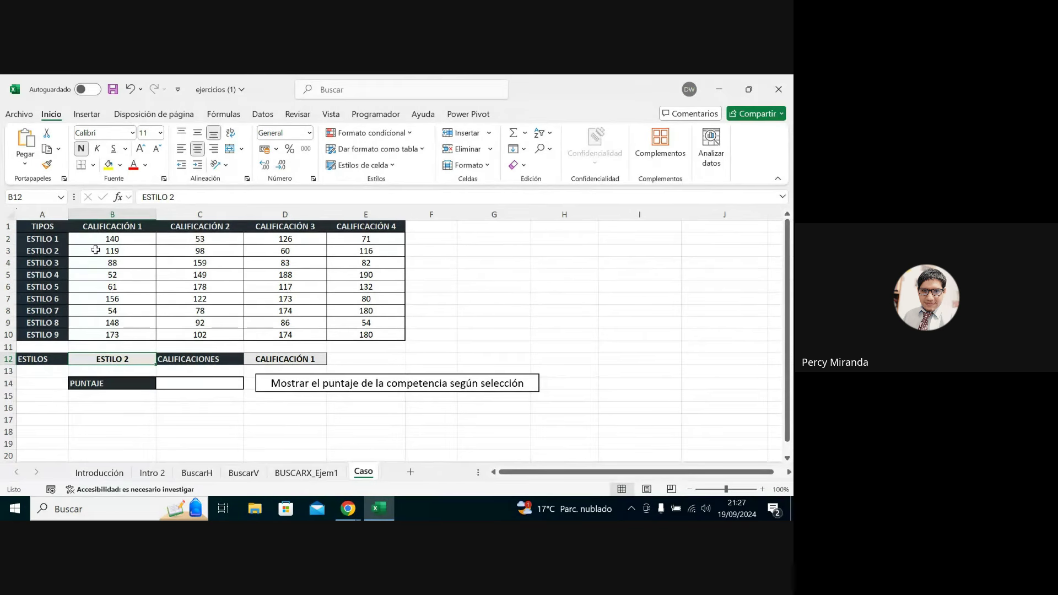
Give the 119 score in B3 a yellow fill.
left_click(138, 251)
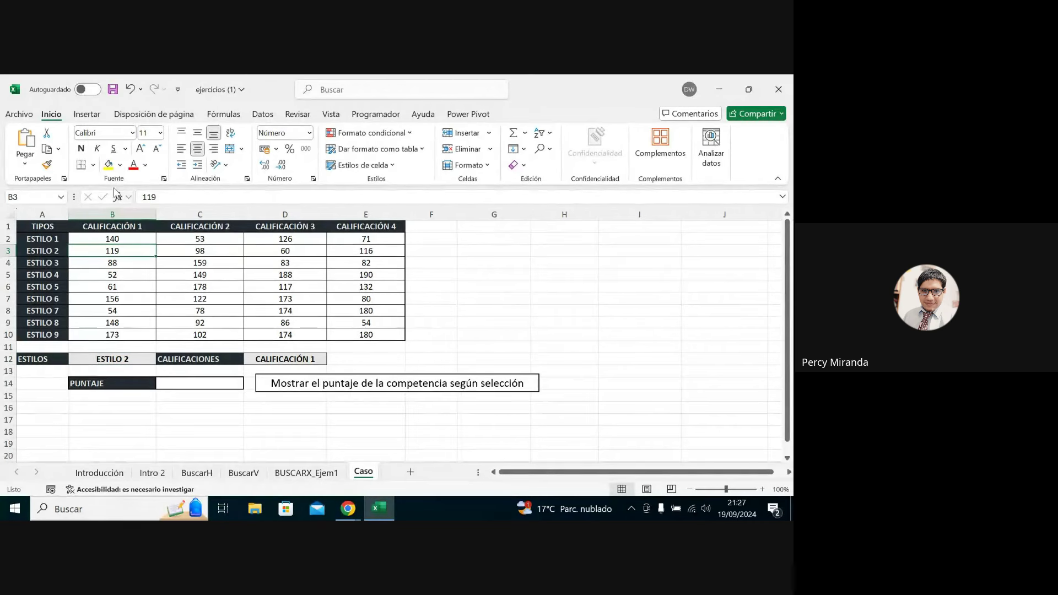
left_click(109, 165)
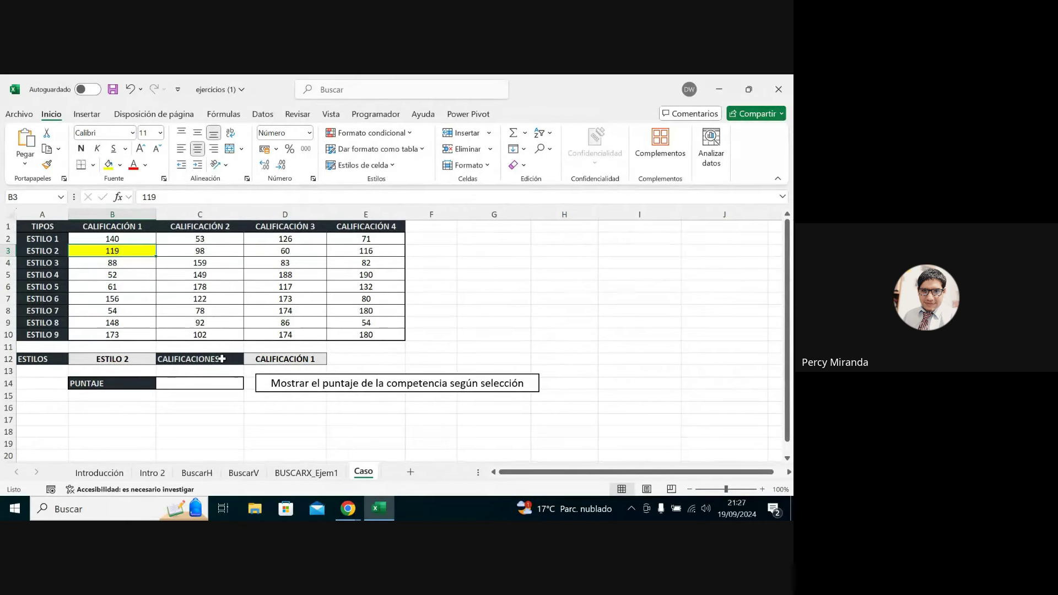
left_click(131, 360)
left_click(256, 359)
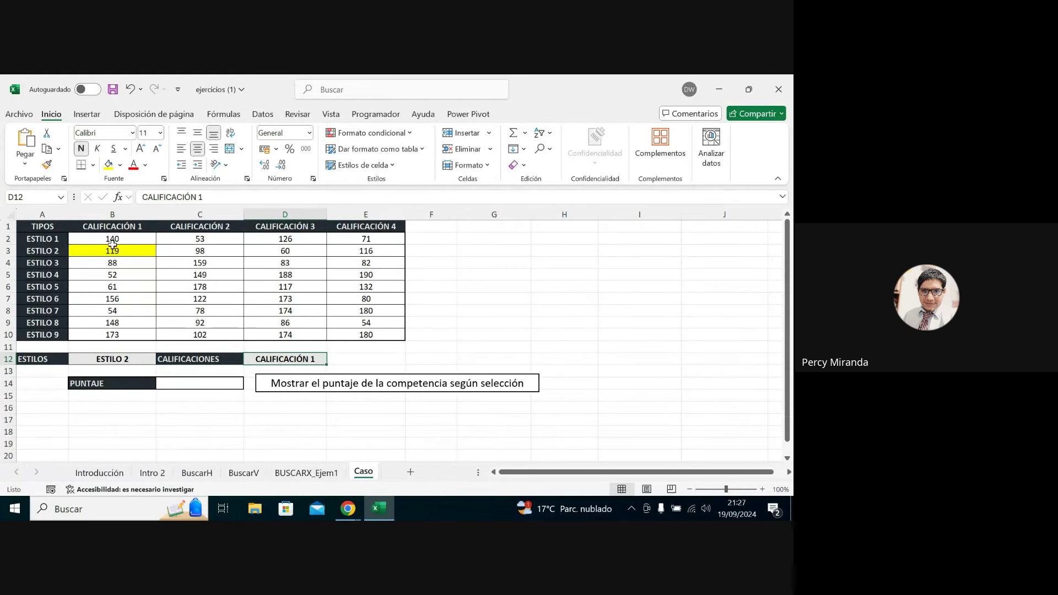
Enter a test =INDICE(B2:E10;2;1) in G3, returning 119.
left_click(482, 248)
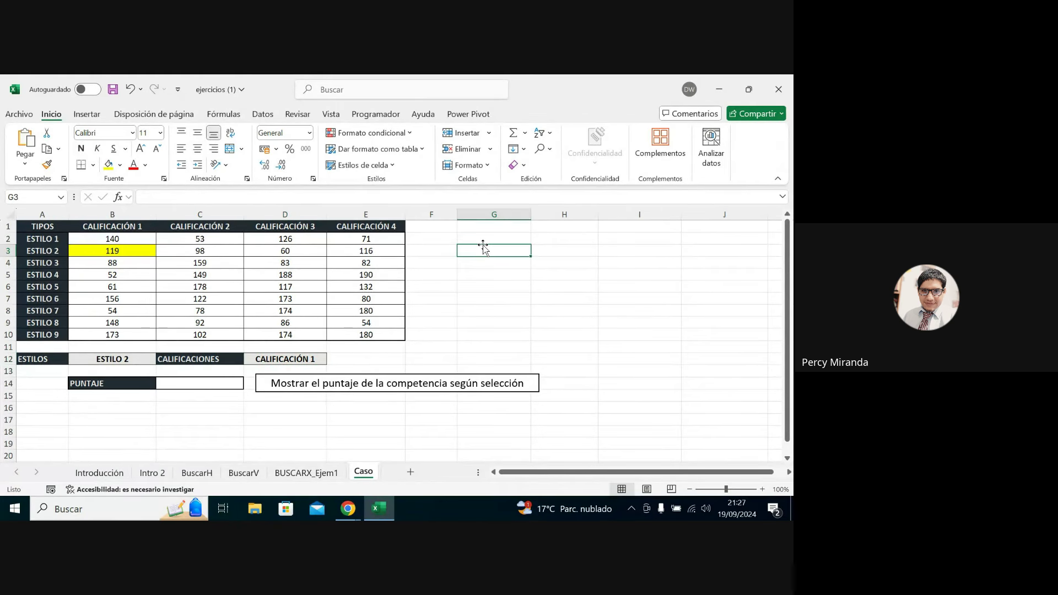
type("=in")
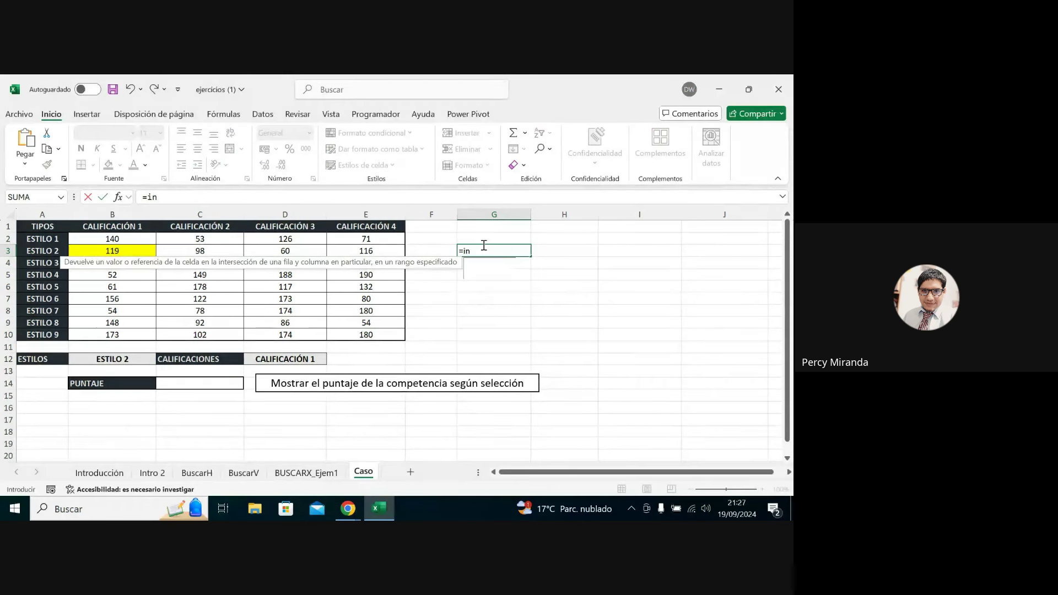
type("dice(")
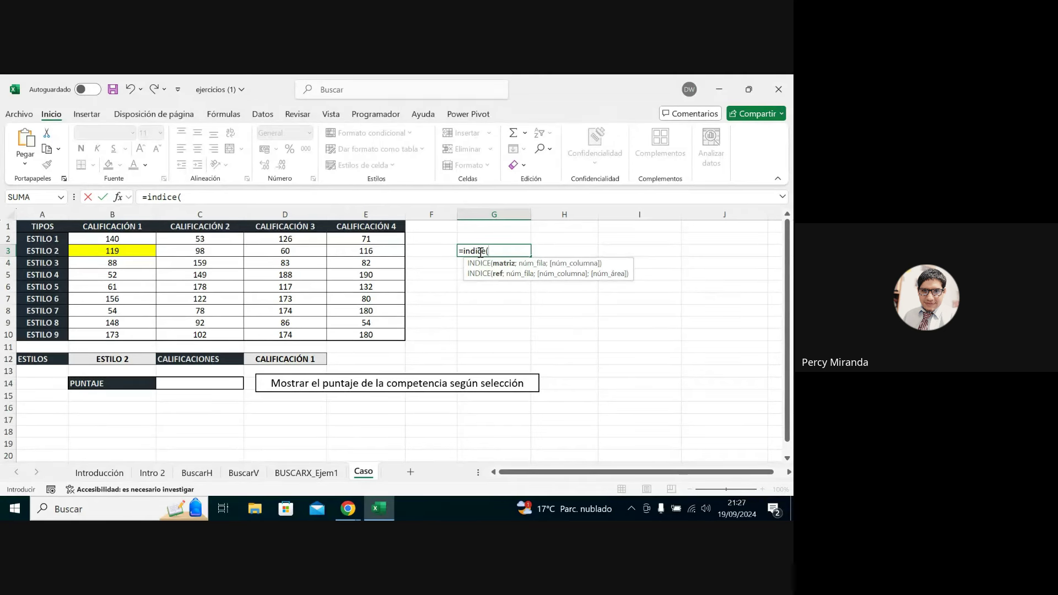
left_click_drag(135, 238, 369, 332)
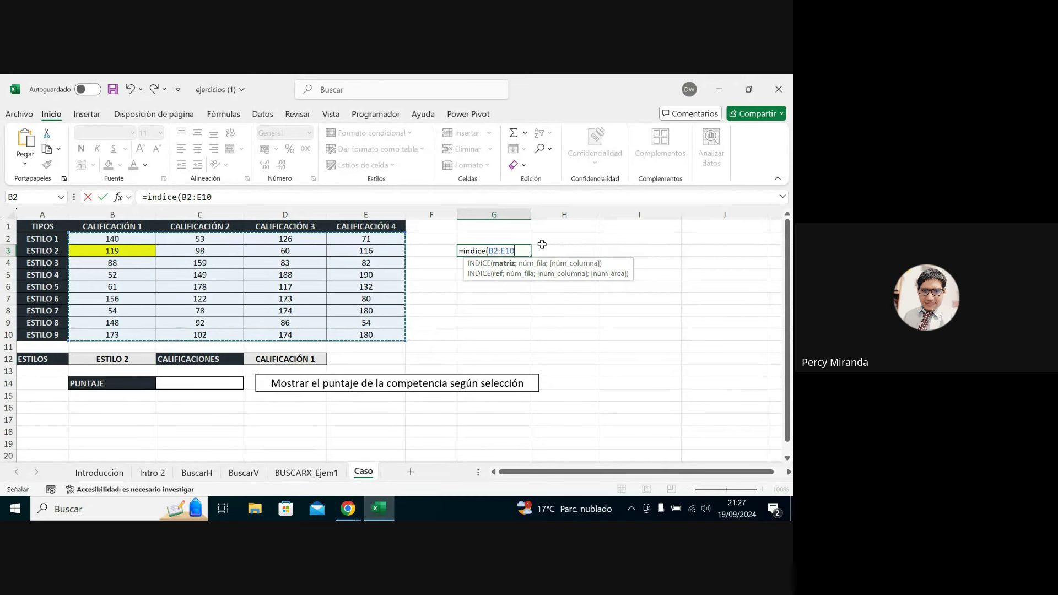
type(";")
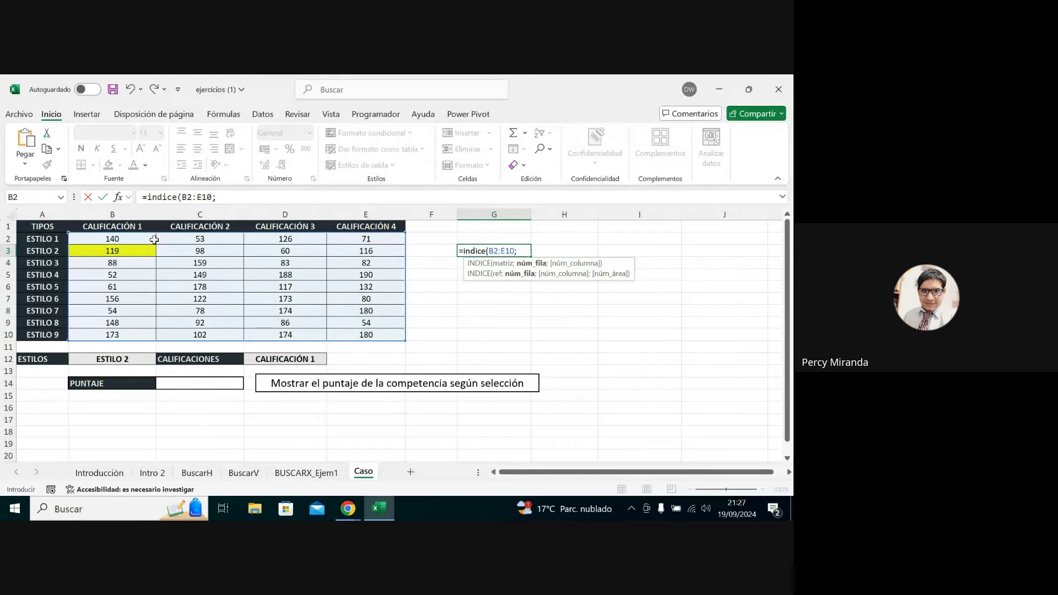
type("2;")
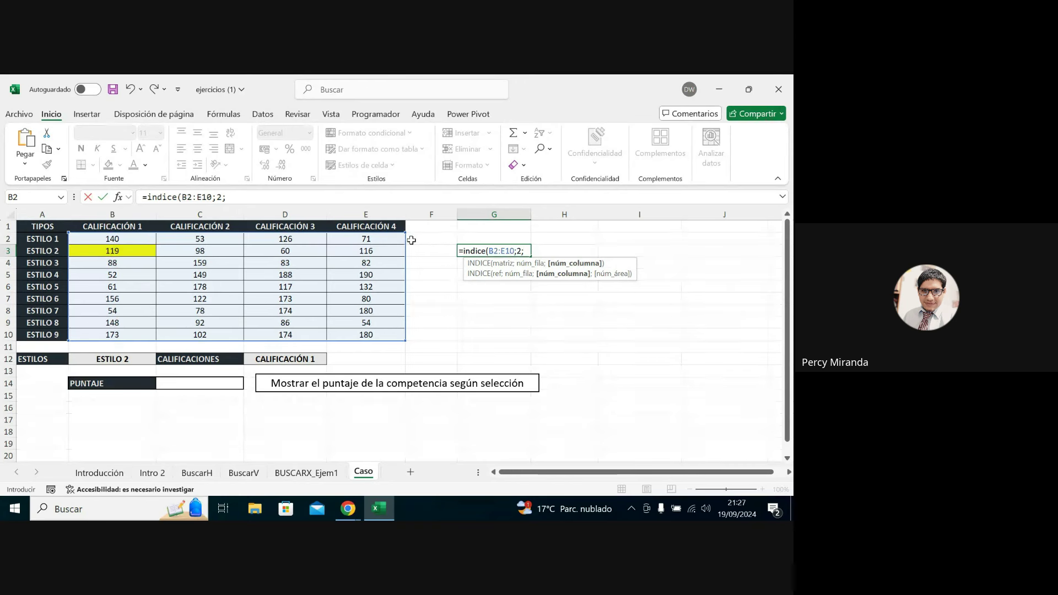
type("1")
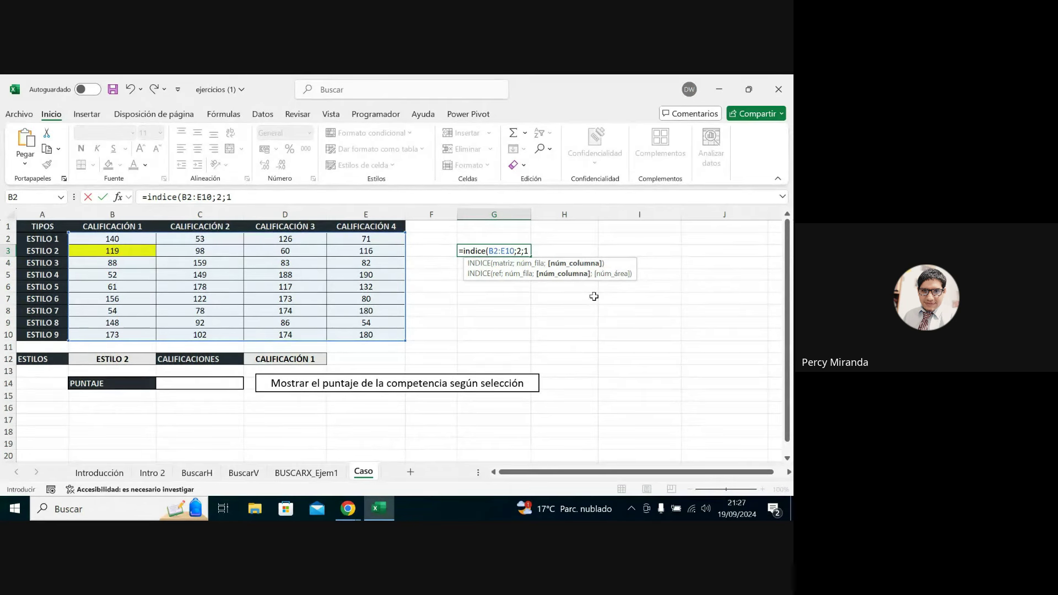
type(")")
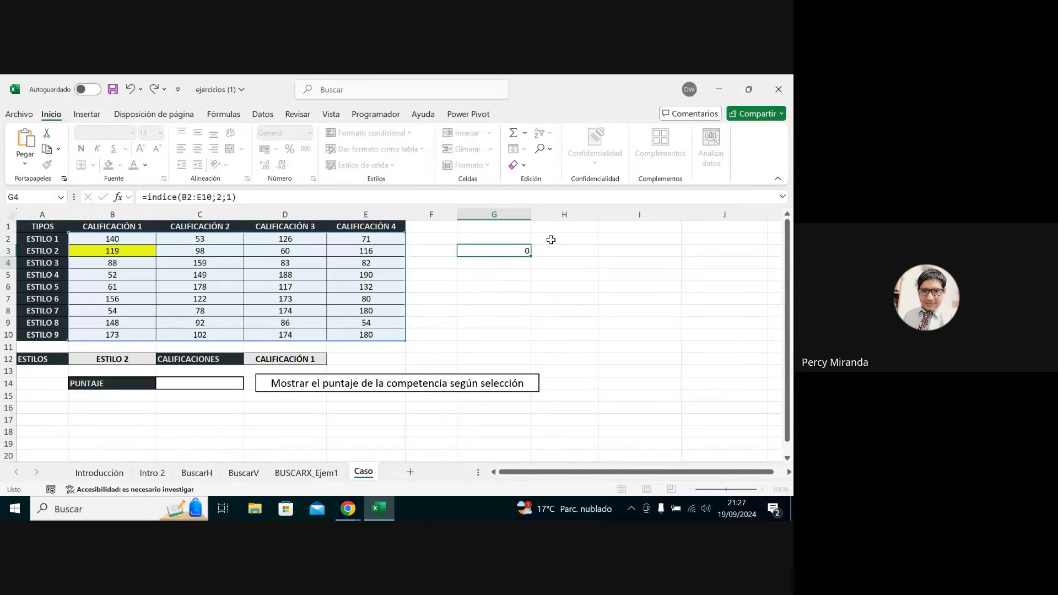
key("ctrl+Return")
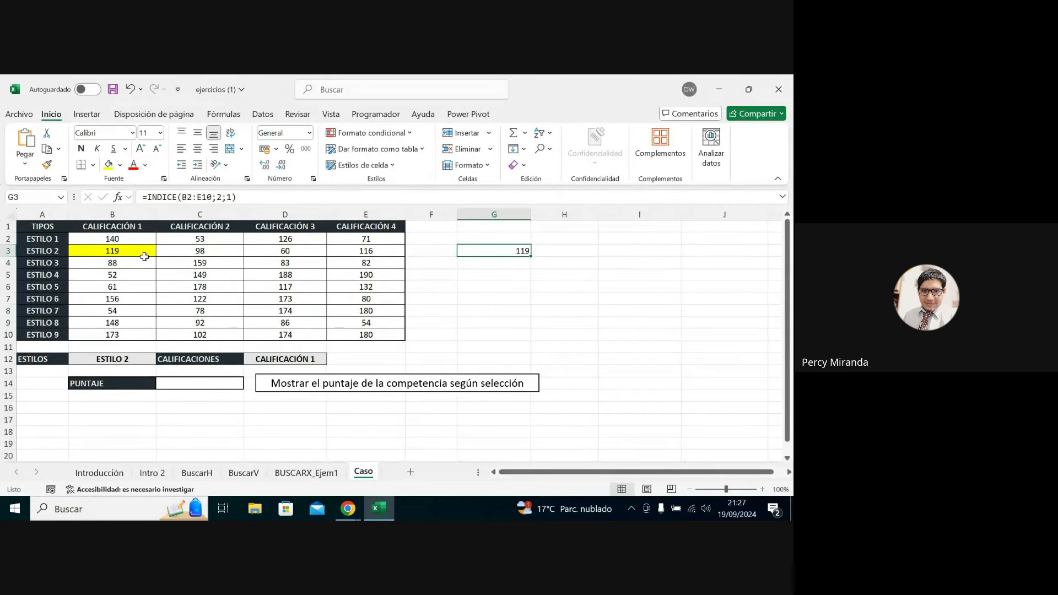
Change the G3 formula to row 3, column 4 to get 82, then clear G3.
double_click(511, 250)
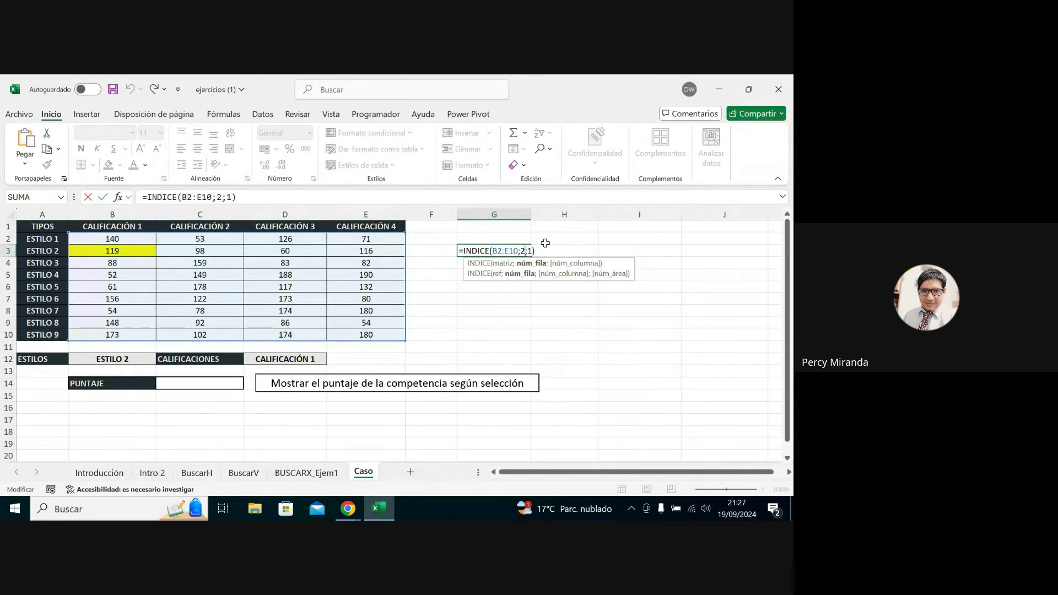
double_click(524, 251)
type("3")
left_click(532, 252)
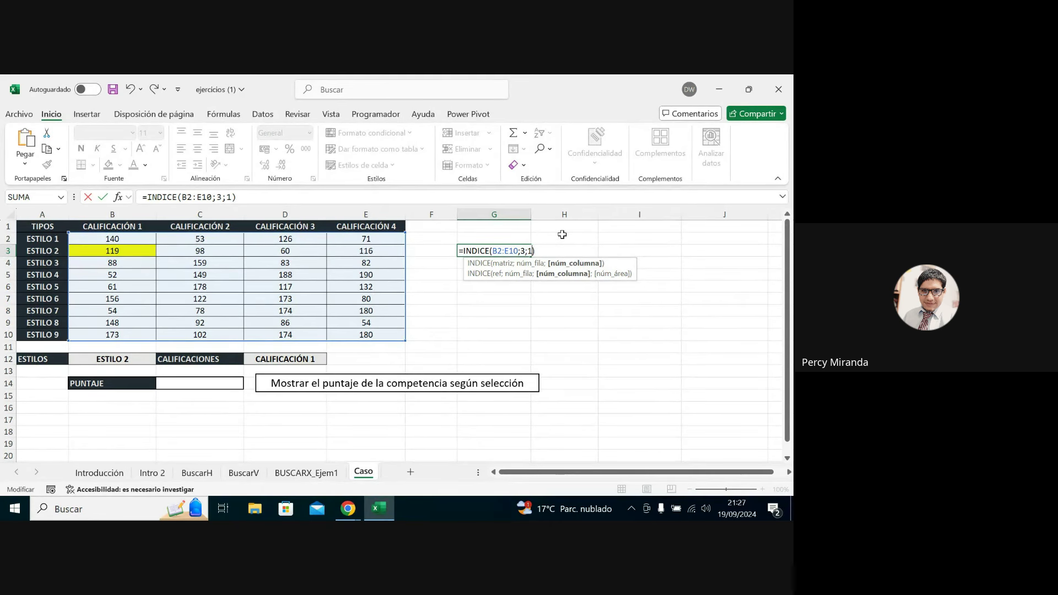
key("BackSpace")
type("4")
key("ctrl+Return")
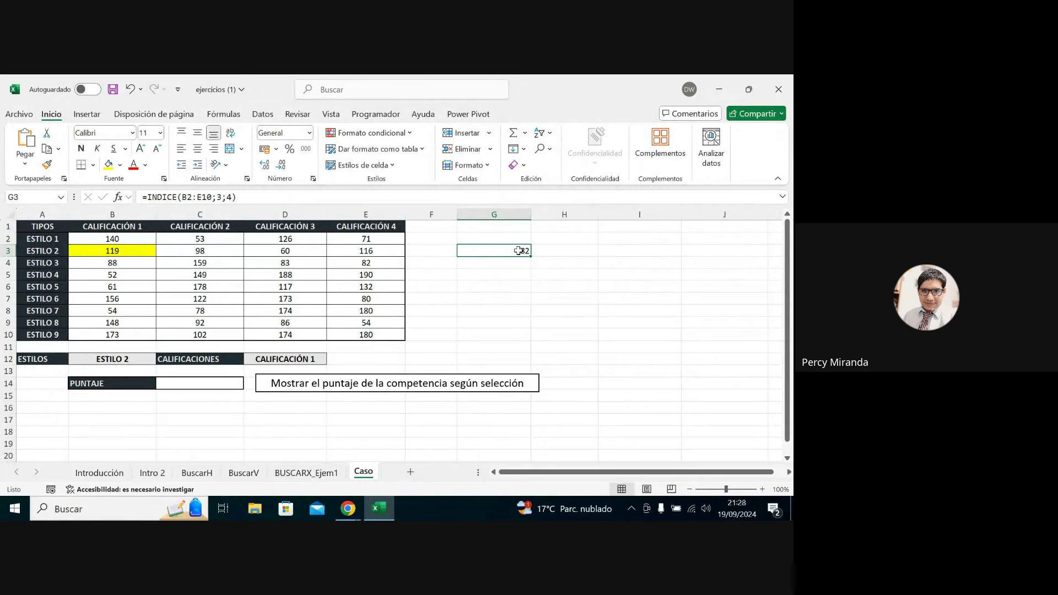
double_click(521, 250)
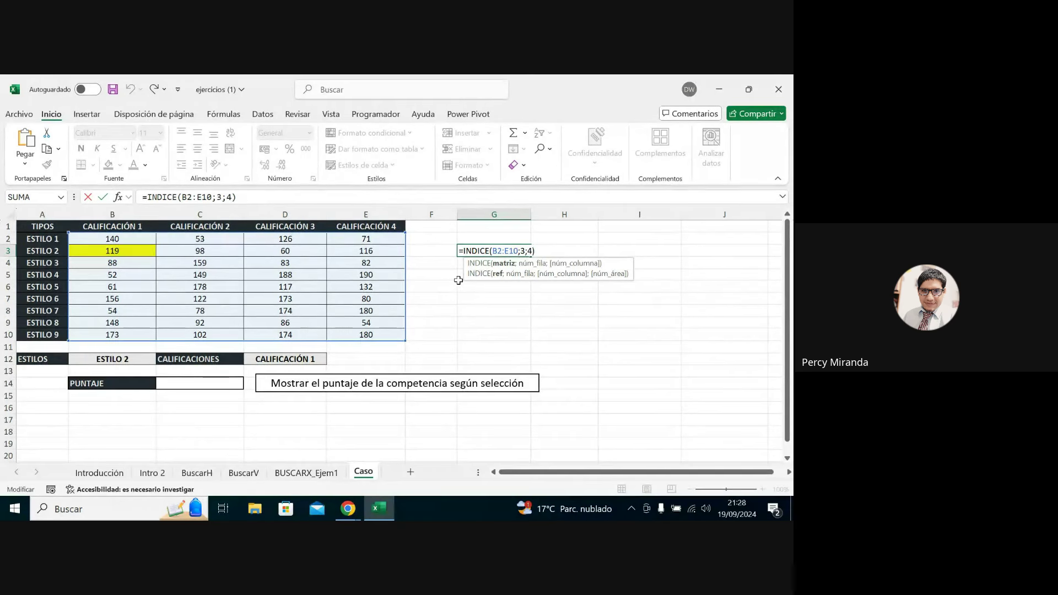
key("Return")
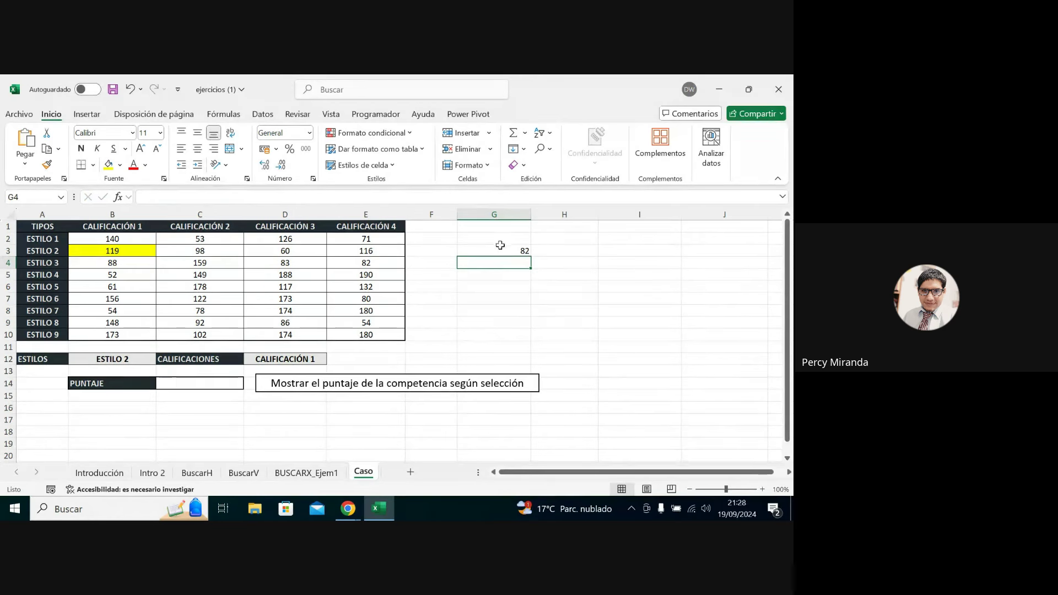
left_click(495, 248)
key("Delete")
Abandon the trial =ENCONTRAR and =HALLAR( entries so G3 stays empty, and show Fórmulas.
left_click(219, 383)
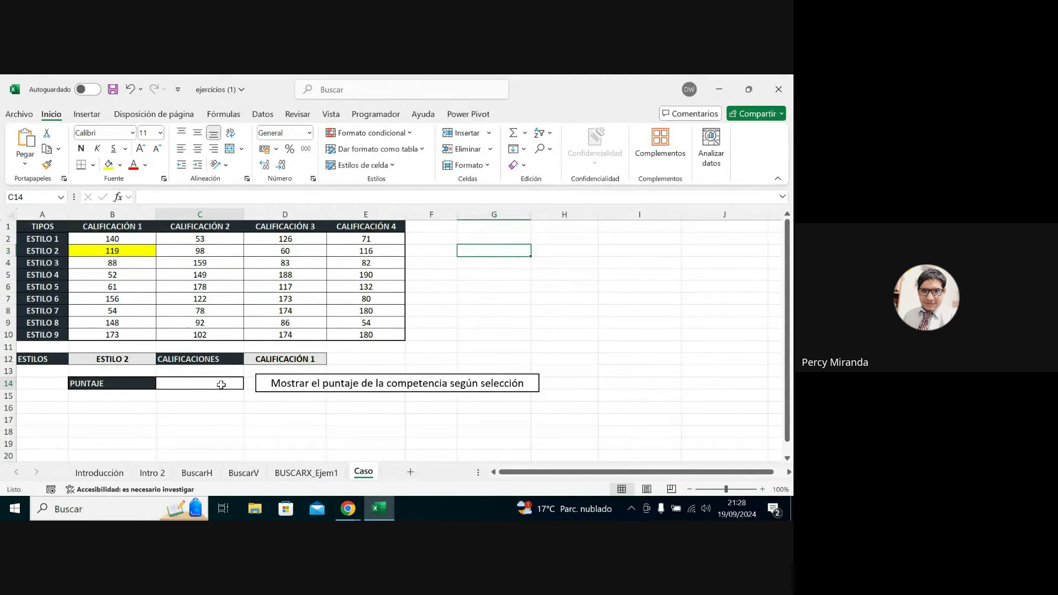
left_click(520, 249)
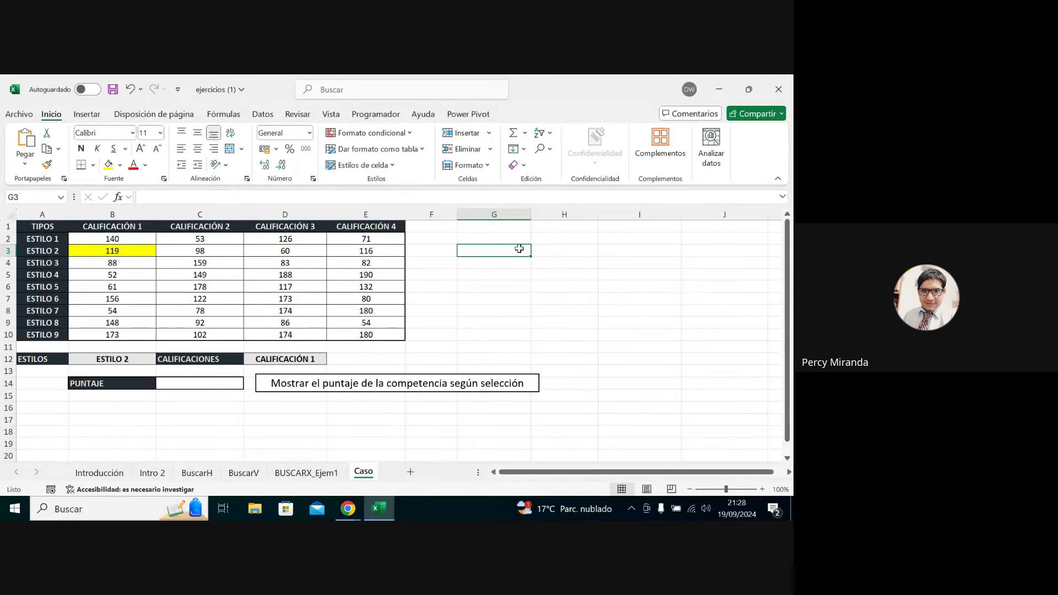
type("=")
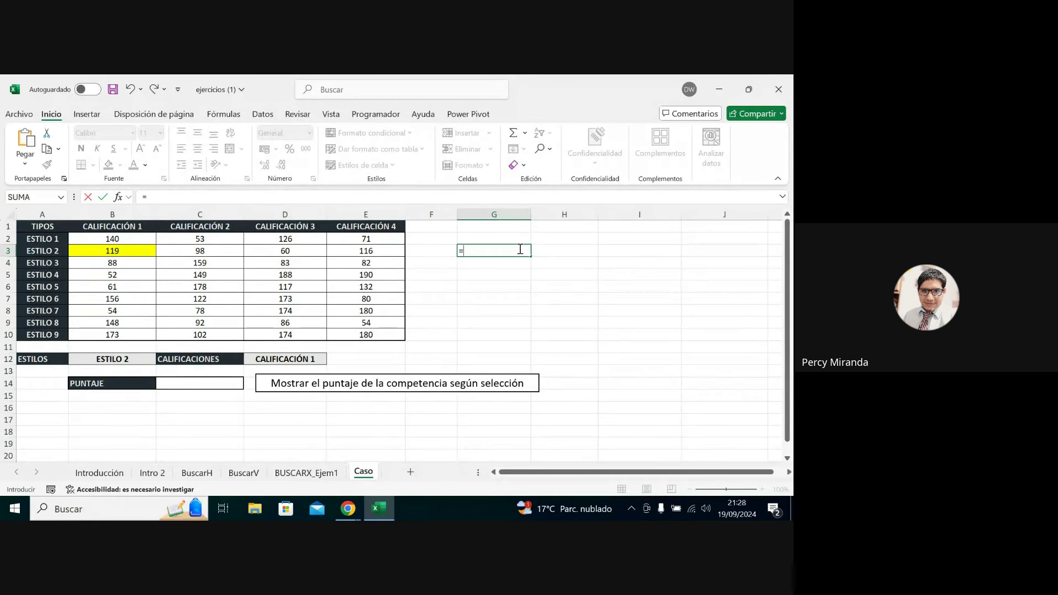
type("encon")
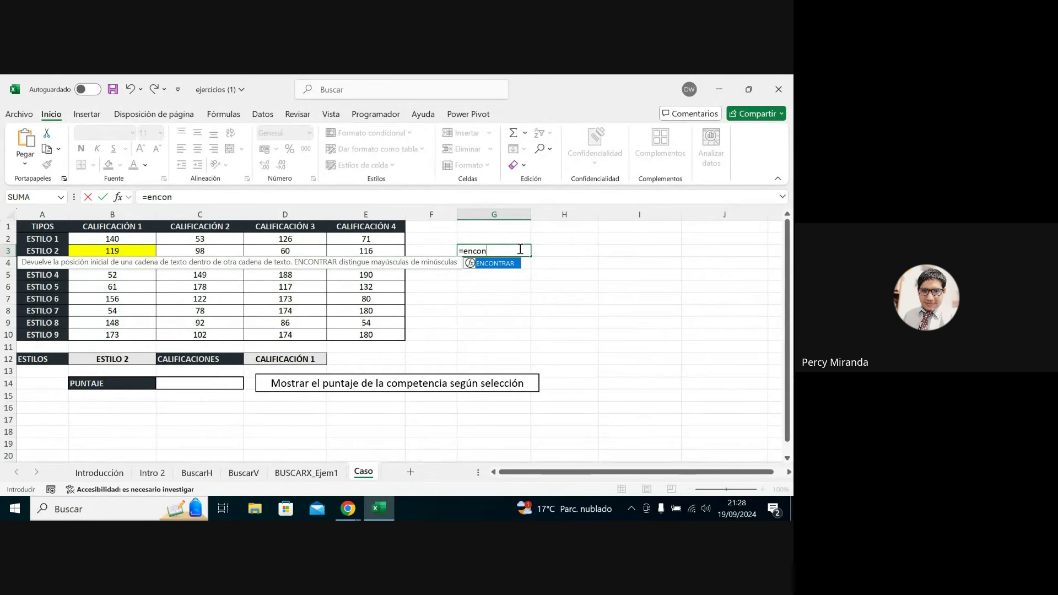
key("BackSpace")
key("BackSpace")
key("BackSpace")
key("BackSpace")
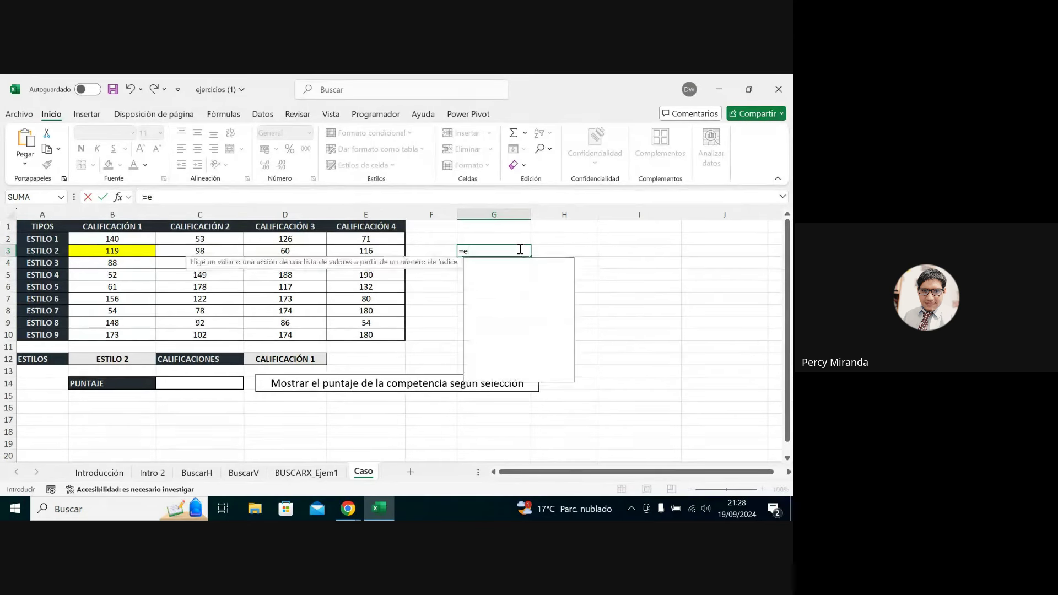
key("BackSpace")
type("ha")
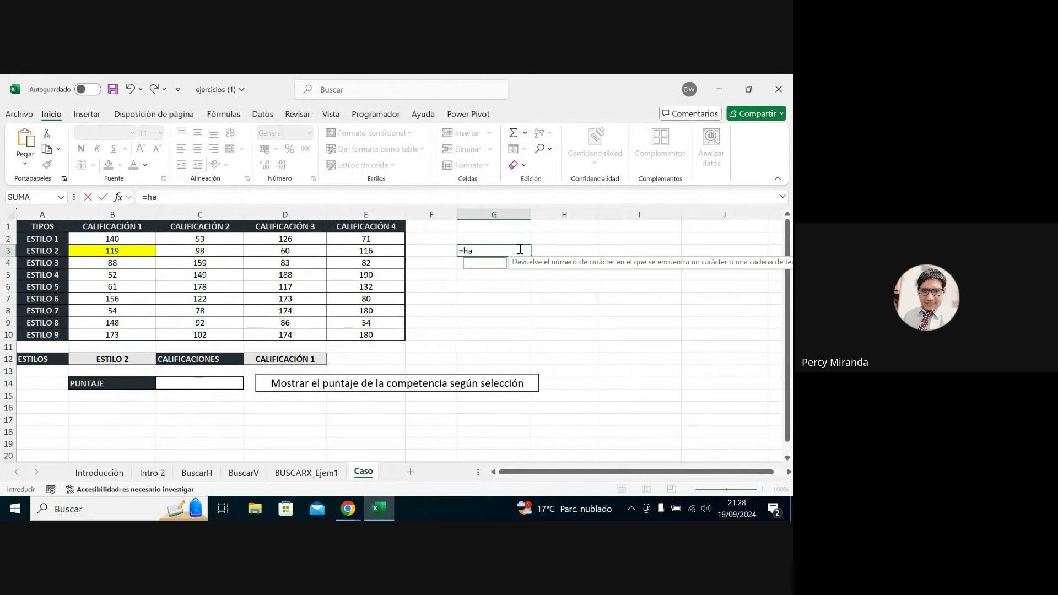
type("llar(")
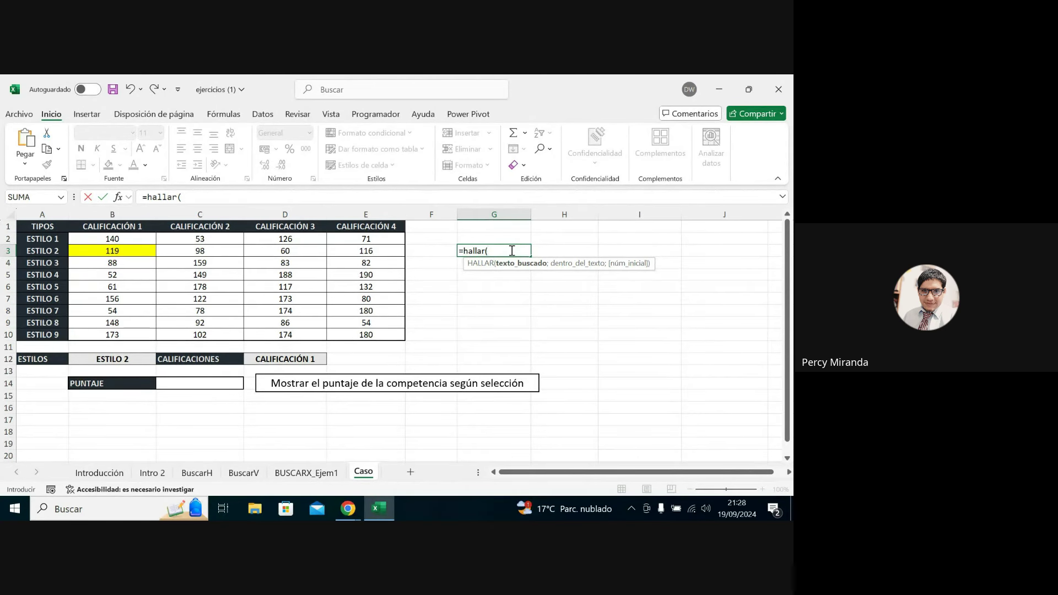
key("BackSpace")
key("BackSpace")
key("BackSpace")
key("BackSpace")
key("BackSpace")
key("BackSpace")
key("BackSpace")
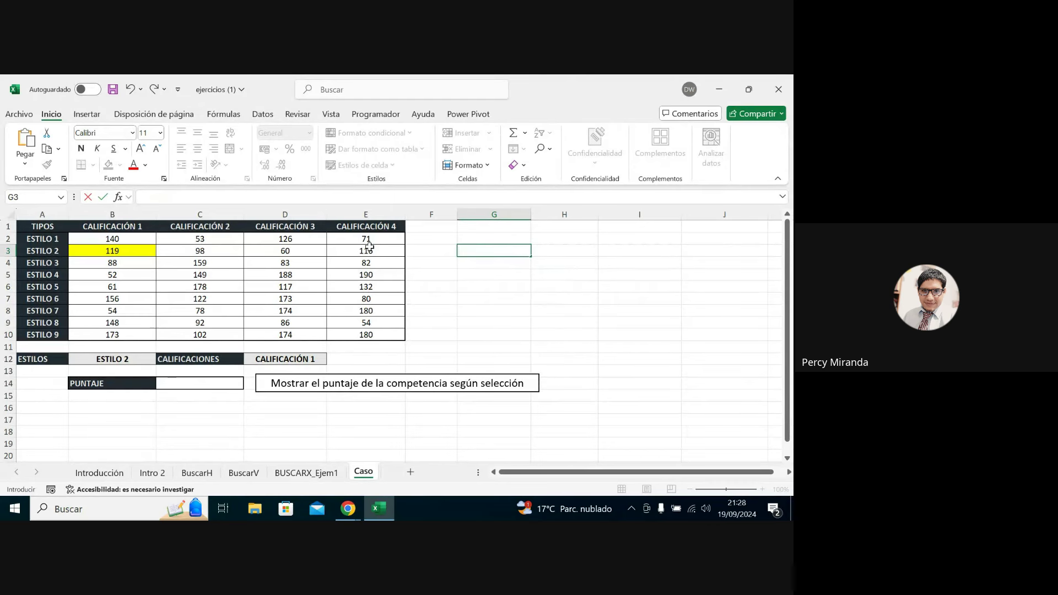
key("Escape")
left_click(222, 114)
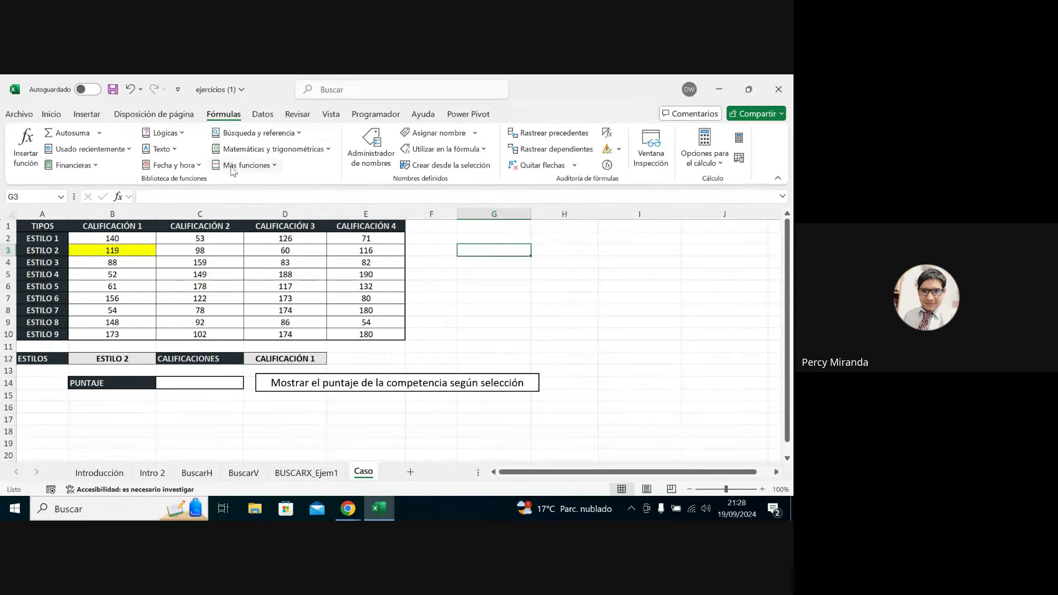
Enter =COINCIDIR(B12;A2:A10) in G3, returning 2 for ESTILO 2.
left_click(279, 135)
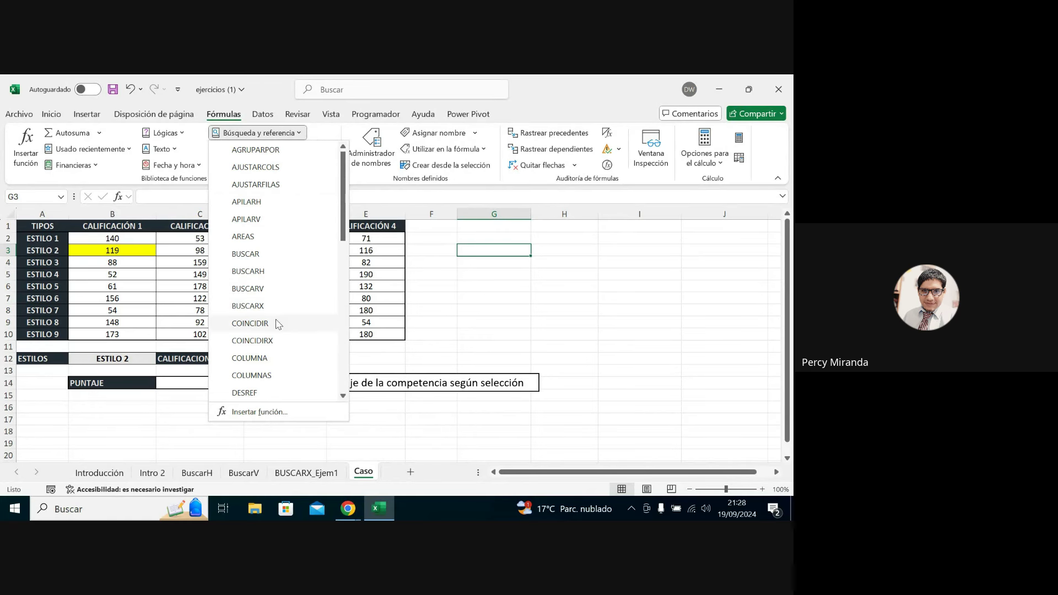
left_click(488, 252)
type("=")
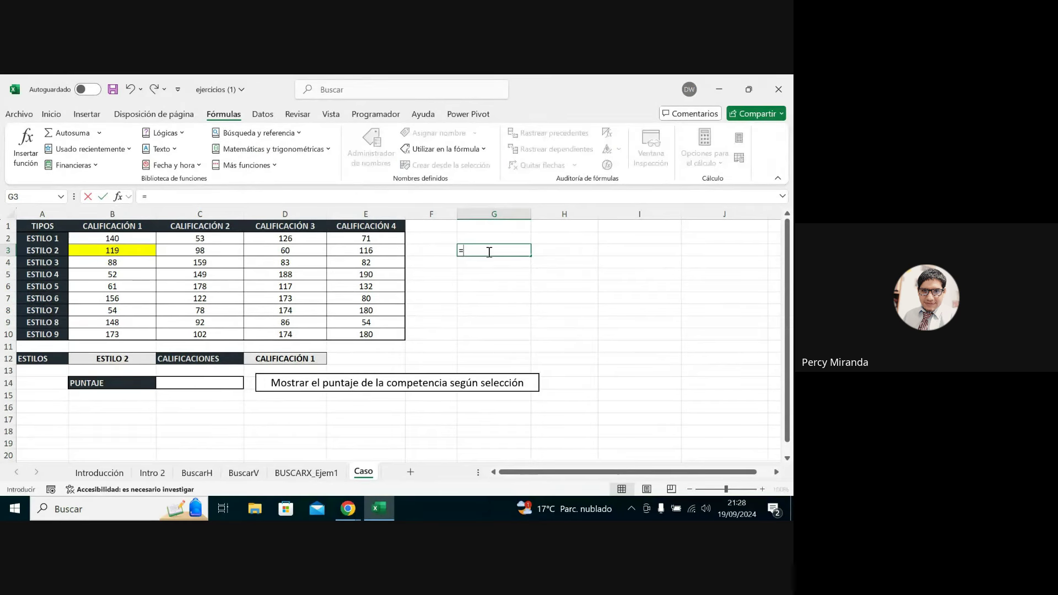
type("coincidi")
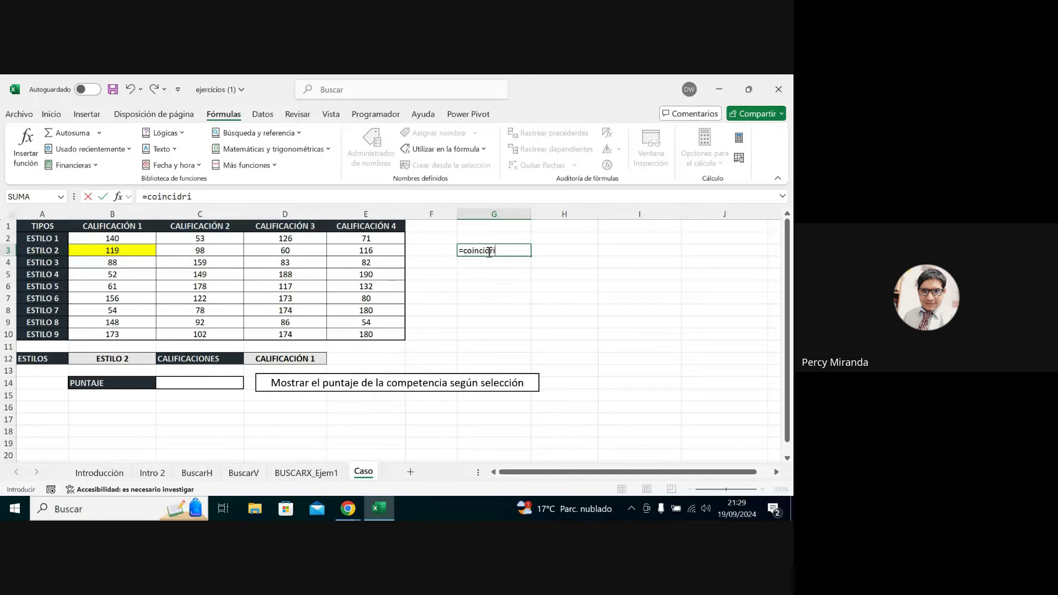
type("r(")
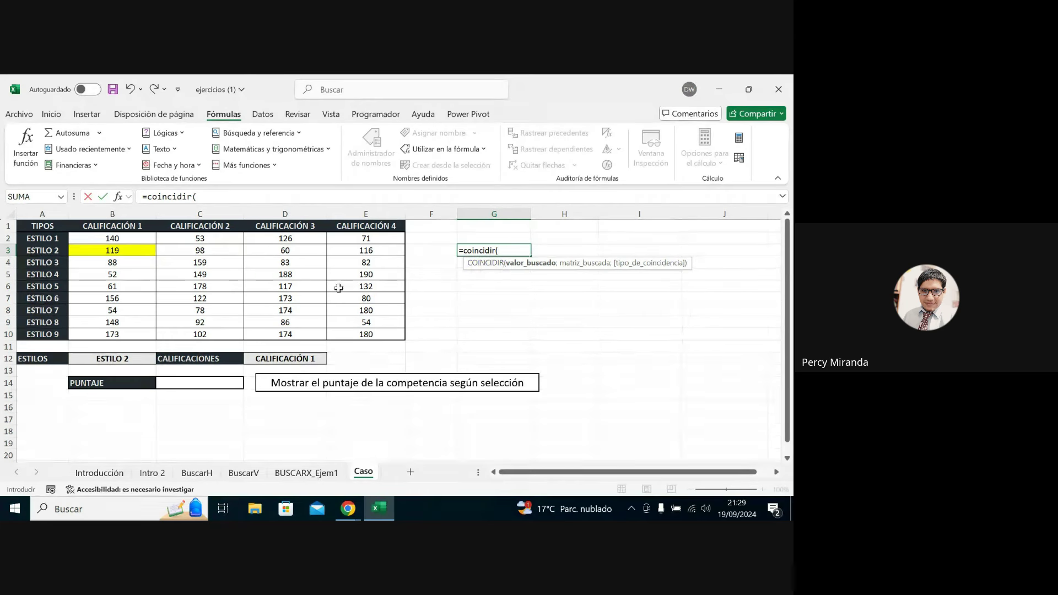
left_click(126, 359)
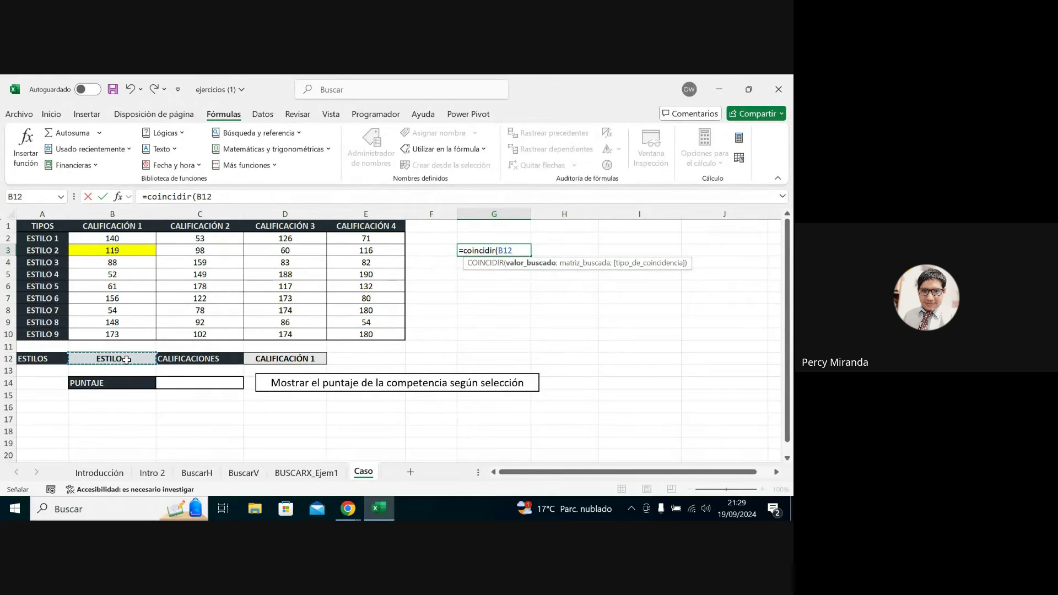
type(";")
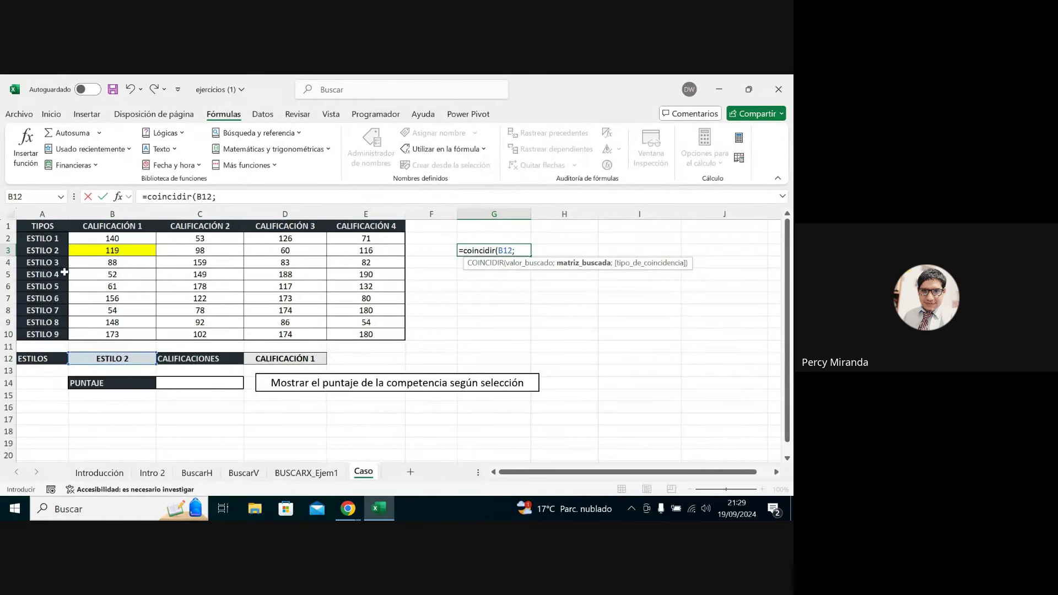
left_click_drag(44, 237, 40, 332)
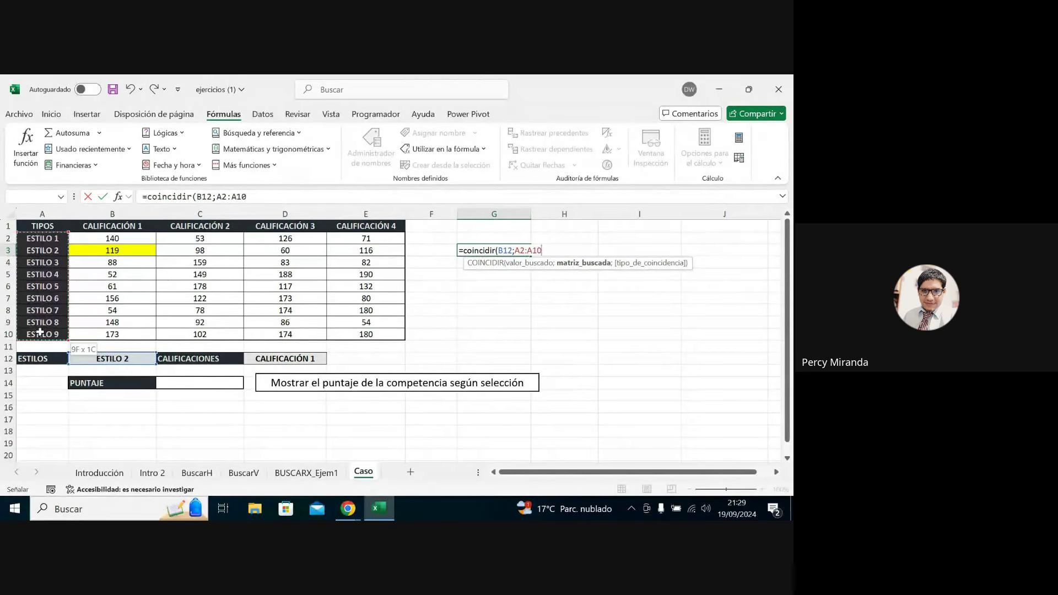
type(")")
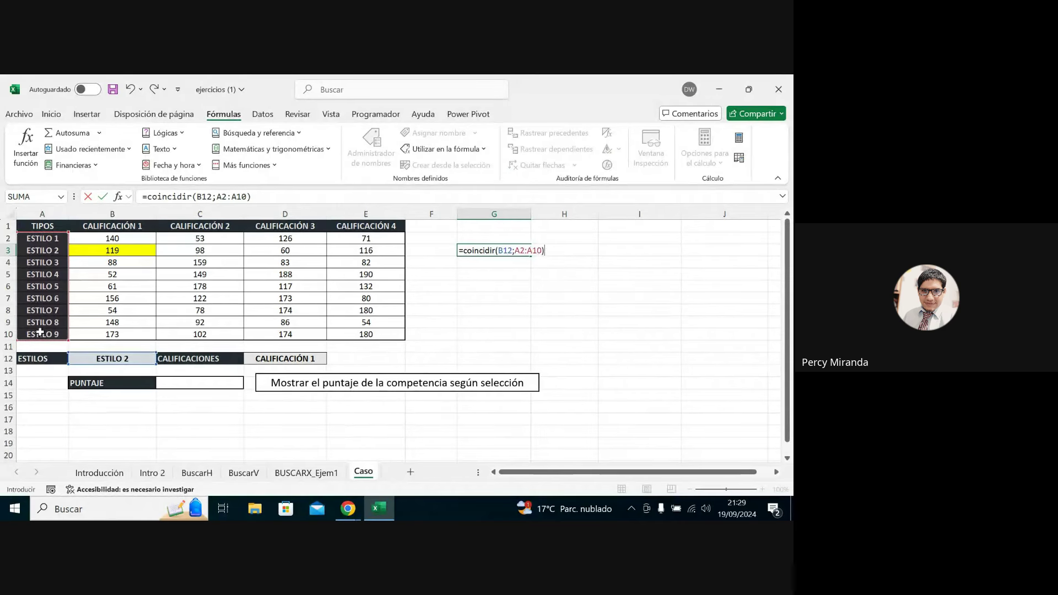
key("Return")
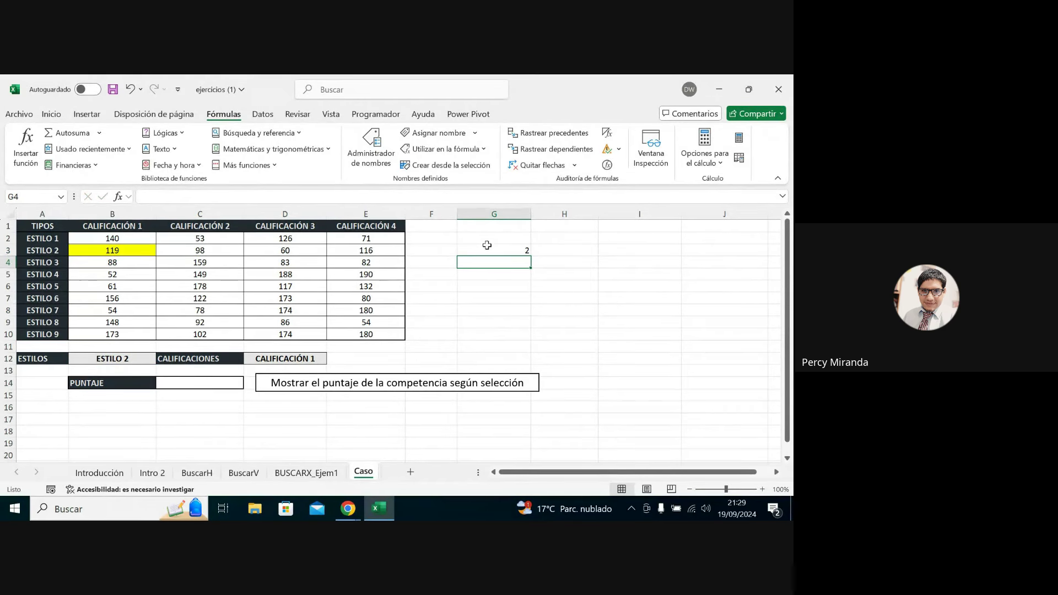
double_click(503, 248)
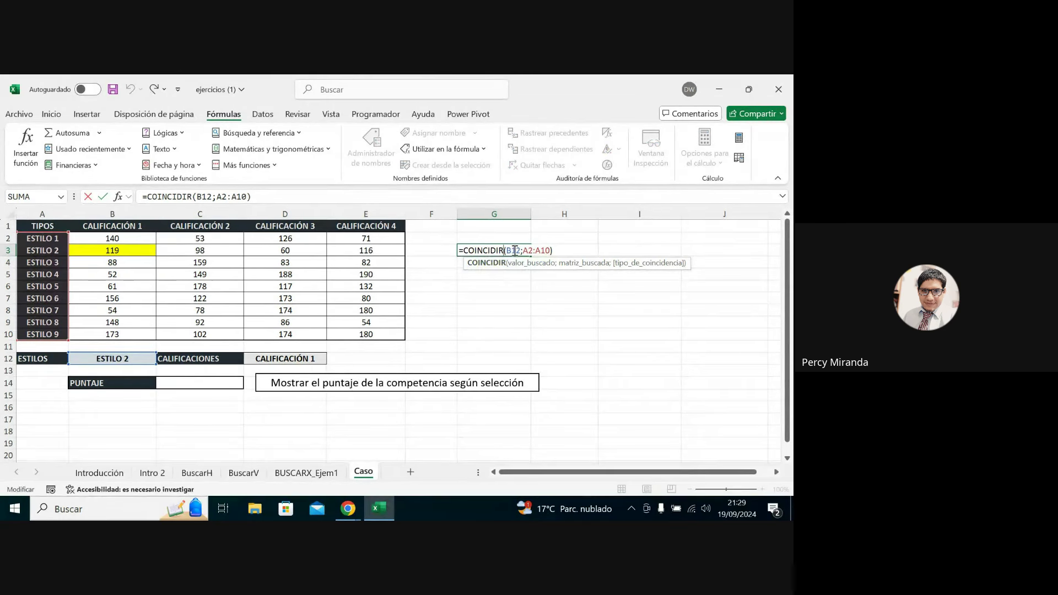
left_click_drag(523, 251, 550, 250)
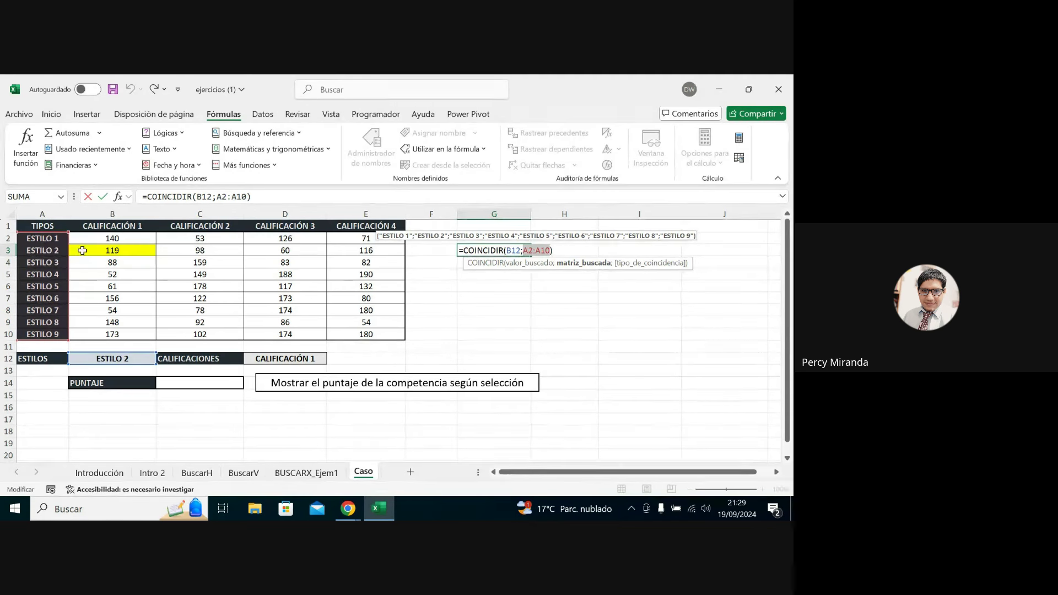
key("Return")
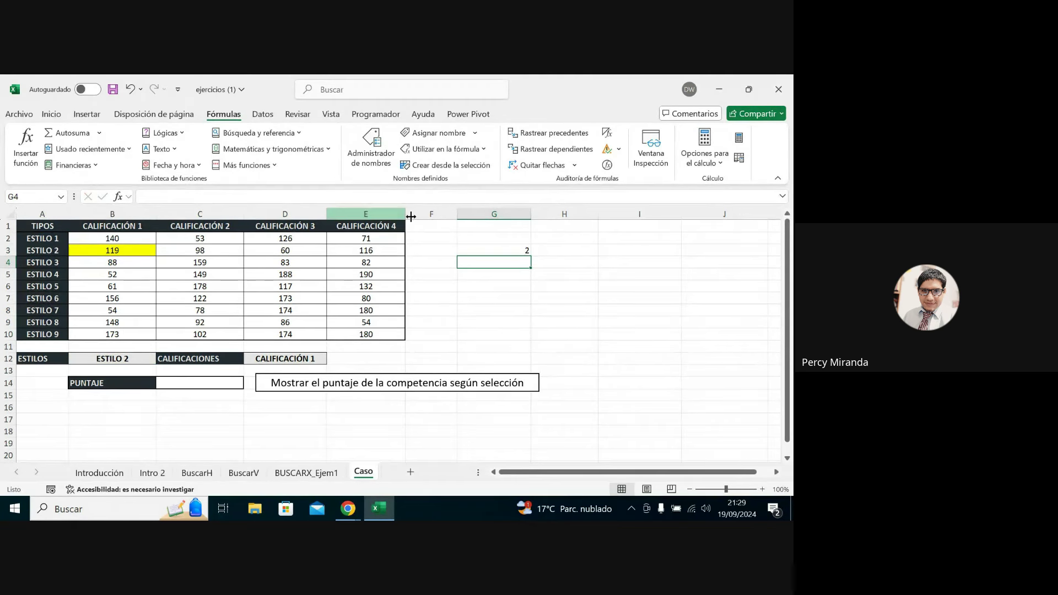
Start =INDICE(B2:E10; in the PUNTAJE cell C14.
left_click(218, 378)
type("=in")
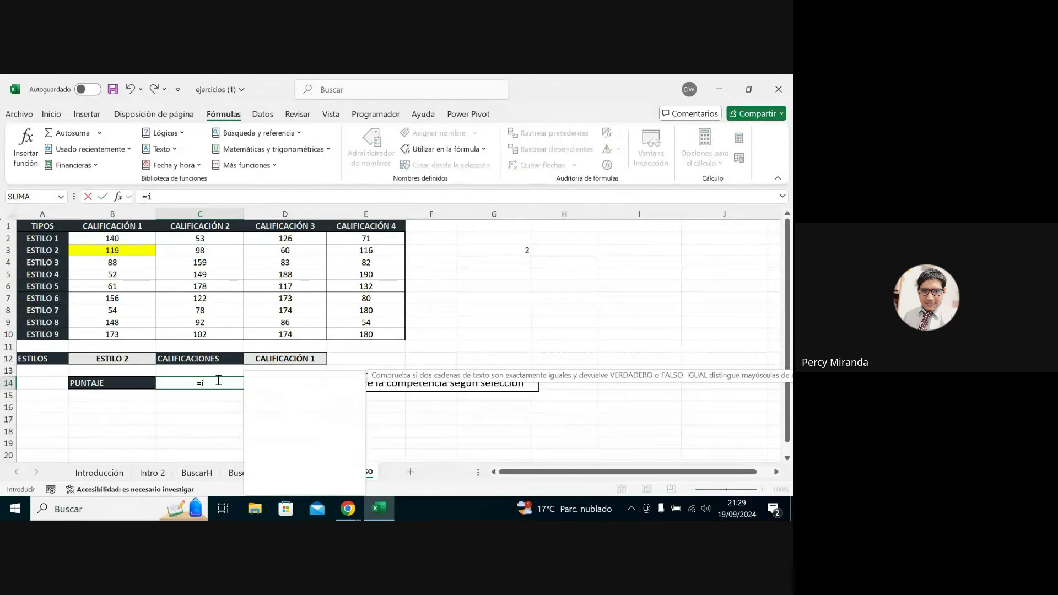
type("dice(")
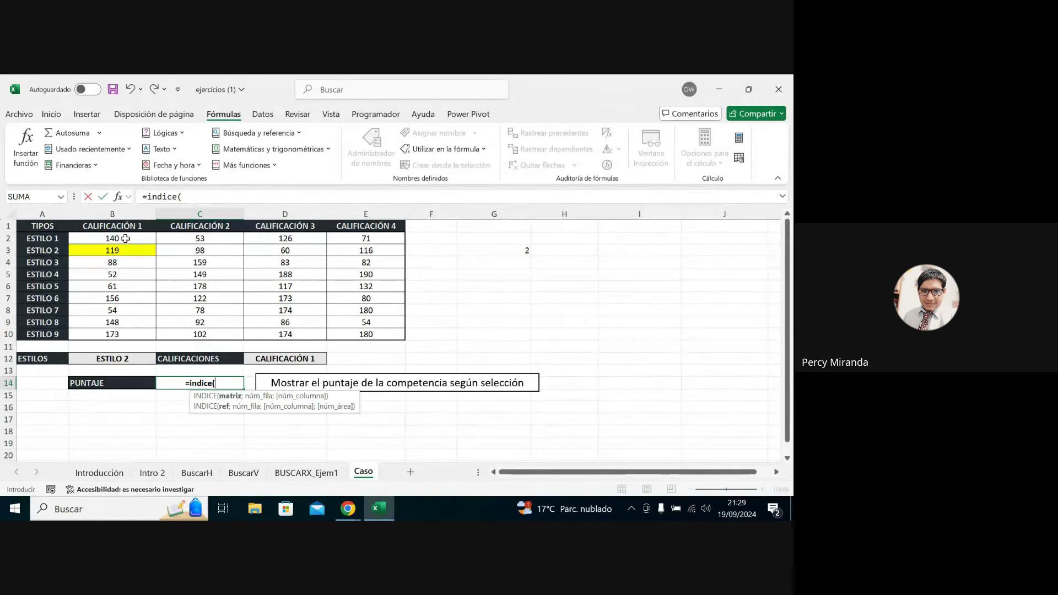
left_click_drag(127, 239, 353, 339)
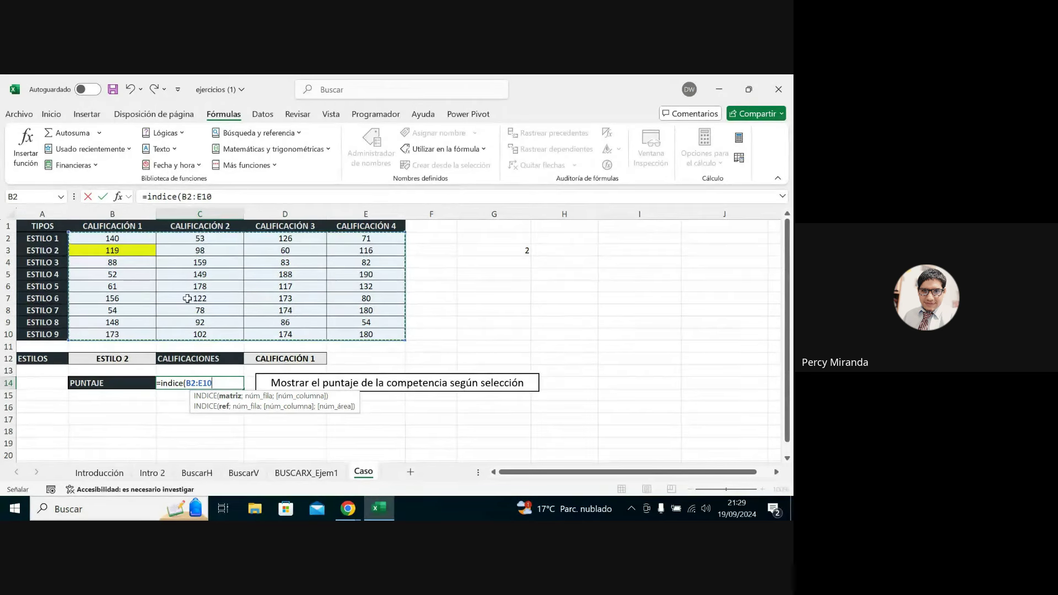
type(";")
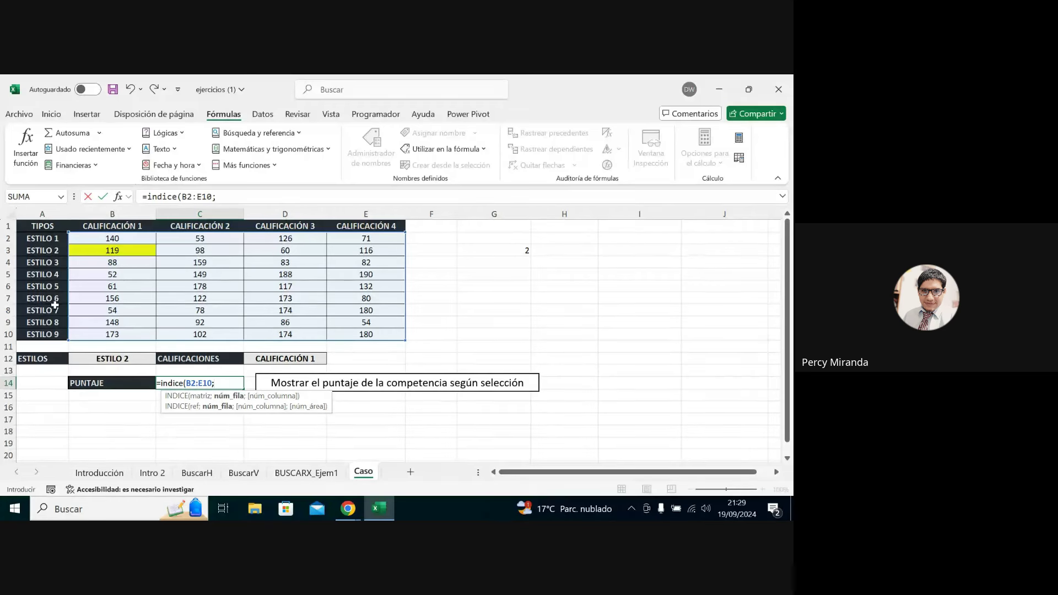
Add COINCIDIR(B12;A2:A10;0) with exact match as the INDICE row argument.
type("coi")
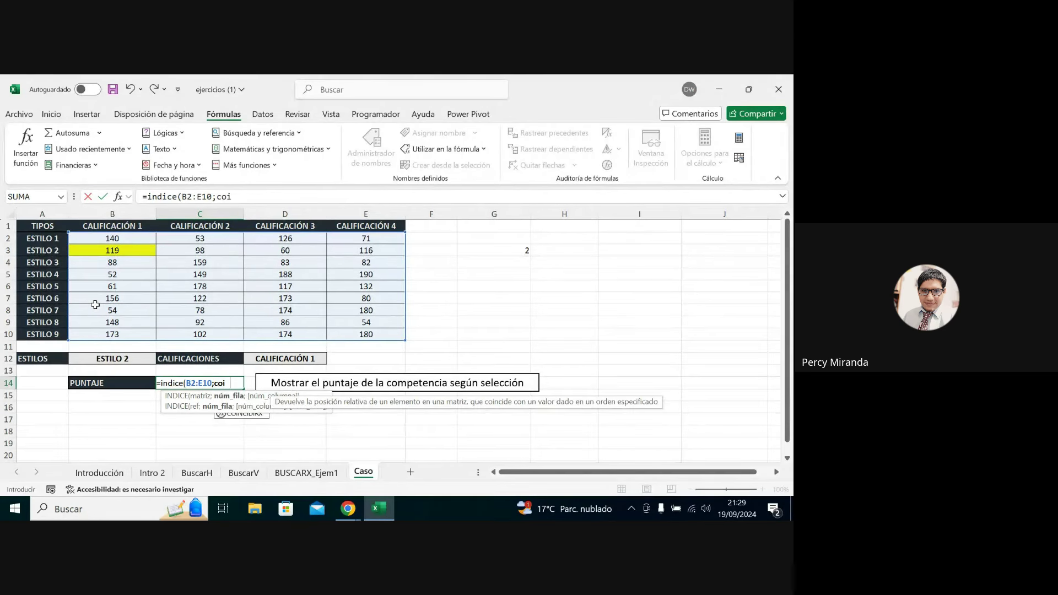
type("ncidir(")
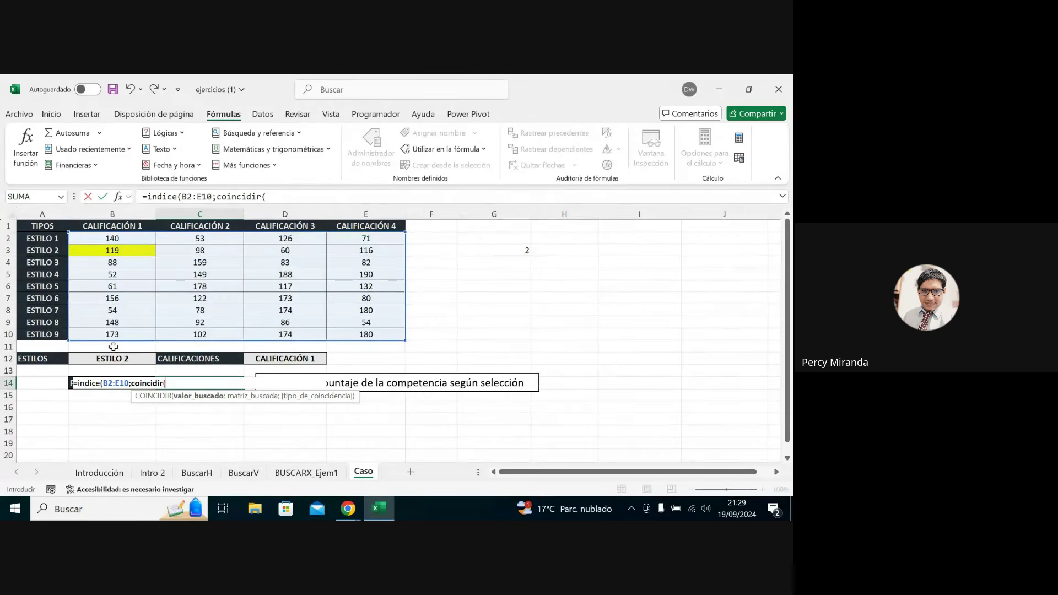
left_click(125, 358)
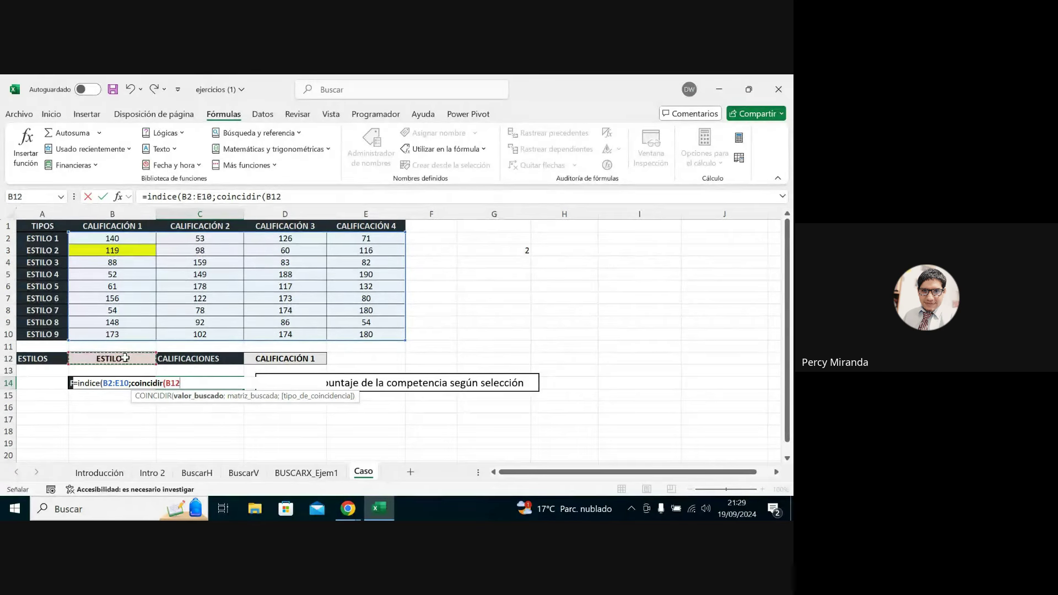
type(";")
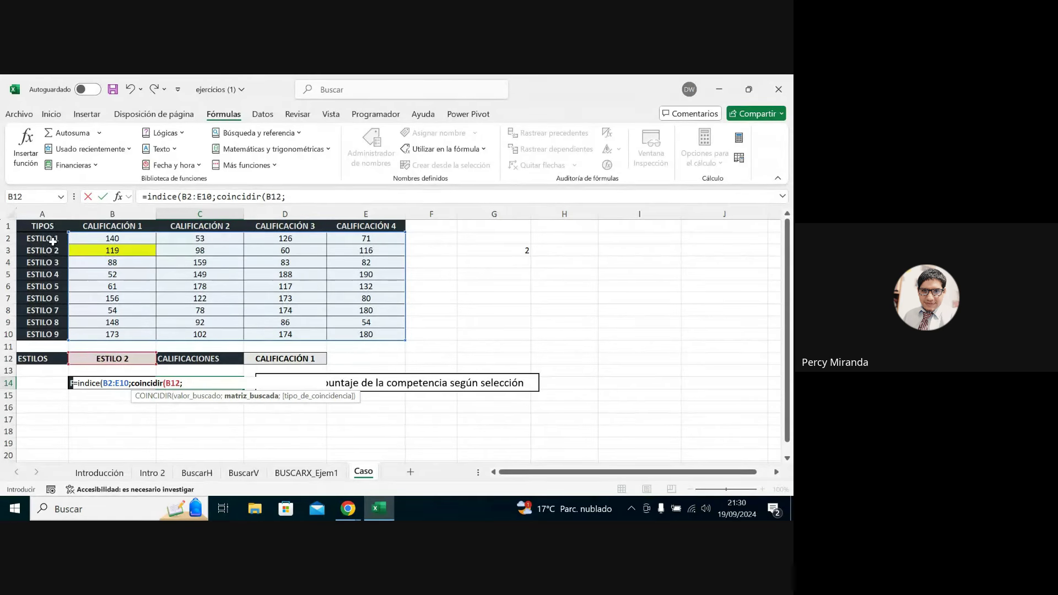
left_click_drag(52, 240, 50, 336)
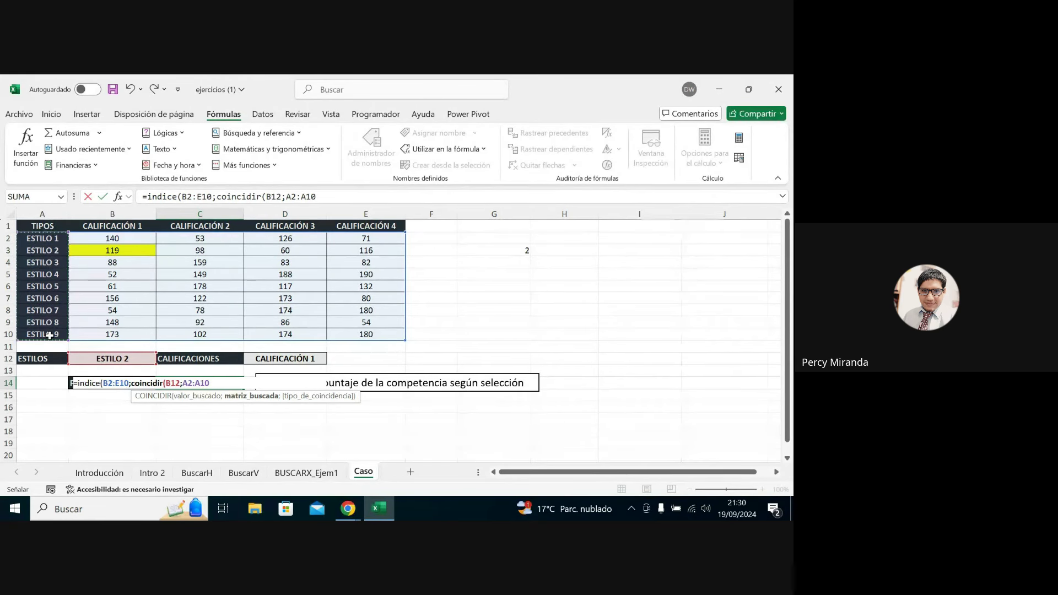
type(";;")
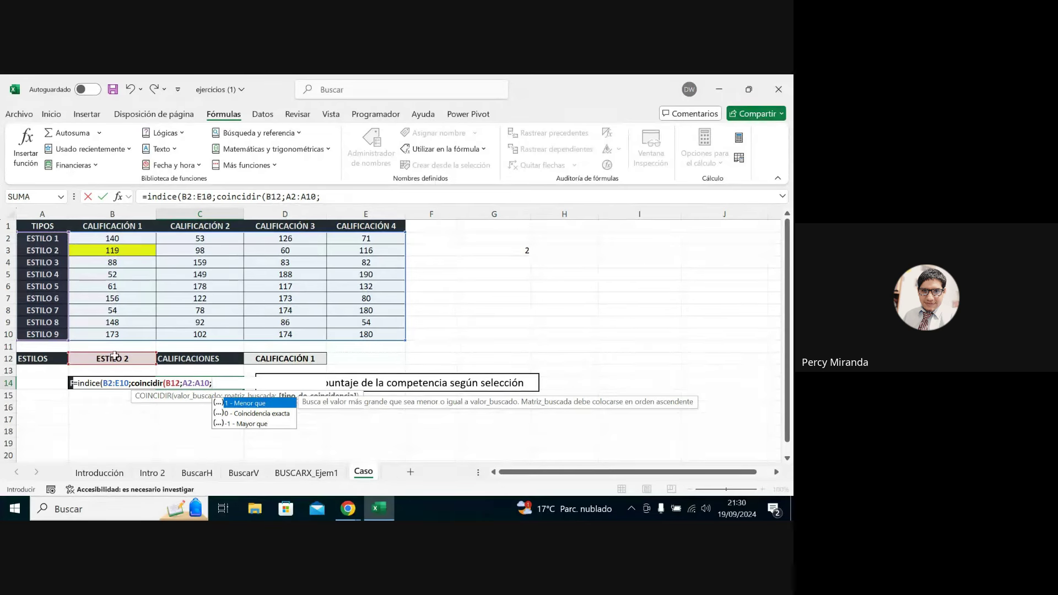
double_click(246, 414)
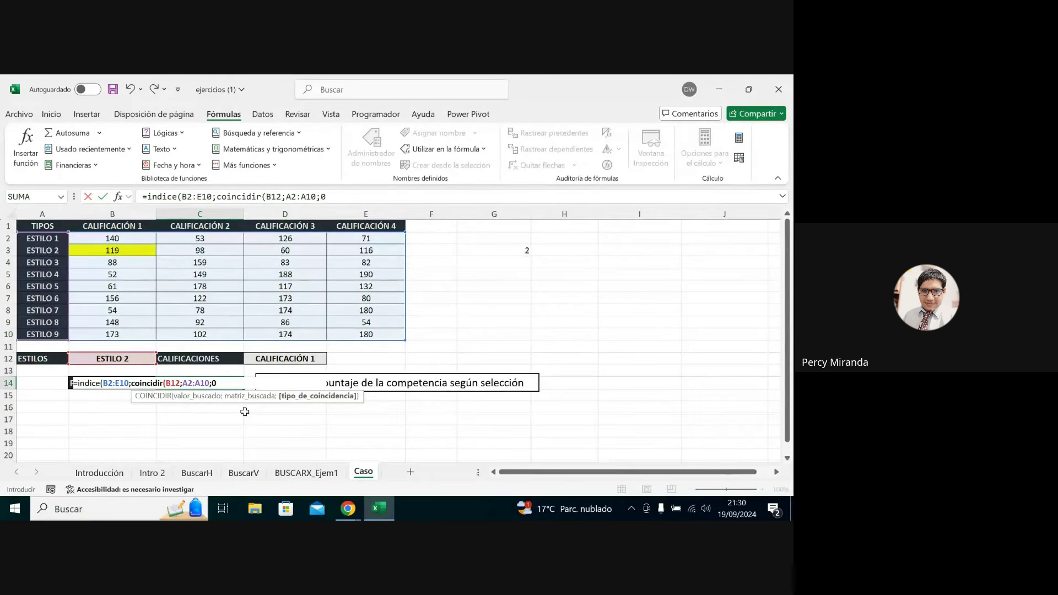
type(");")
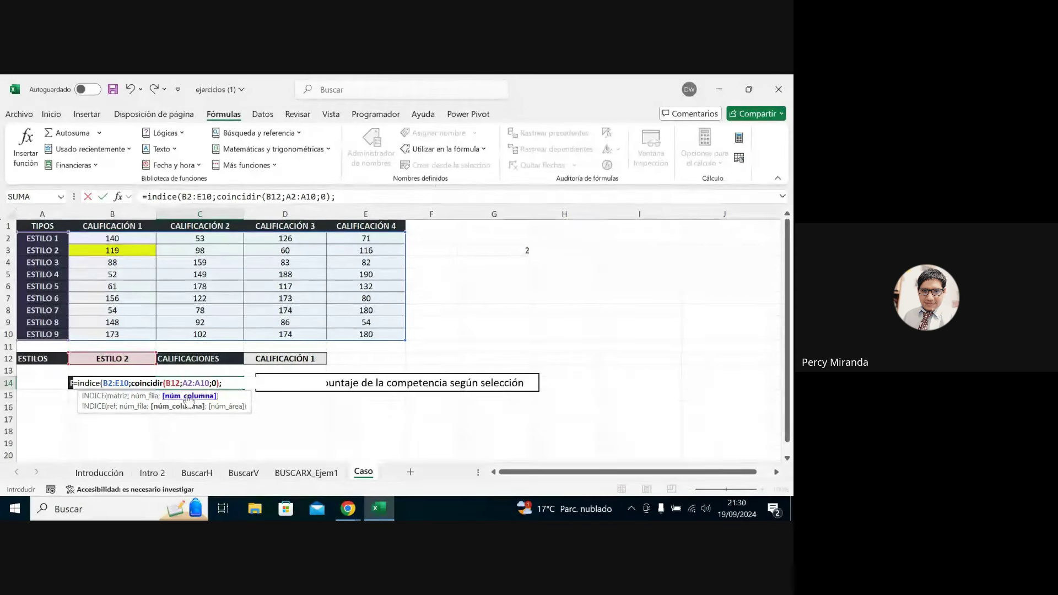
left_click(134, 397)
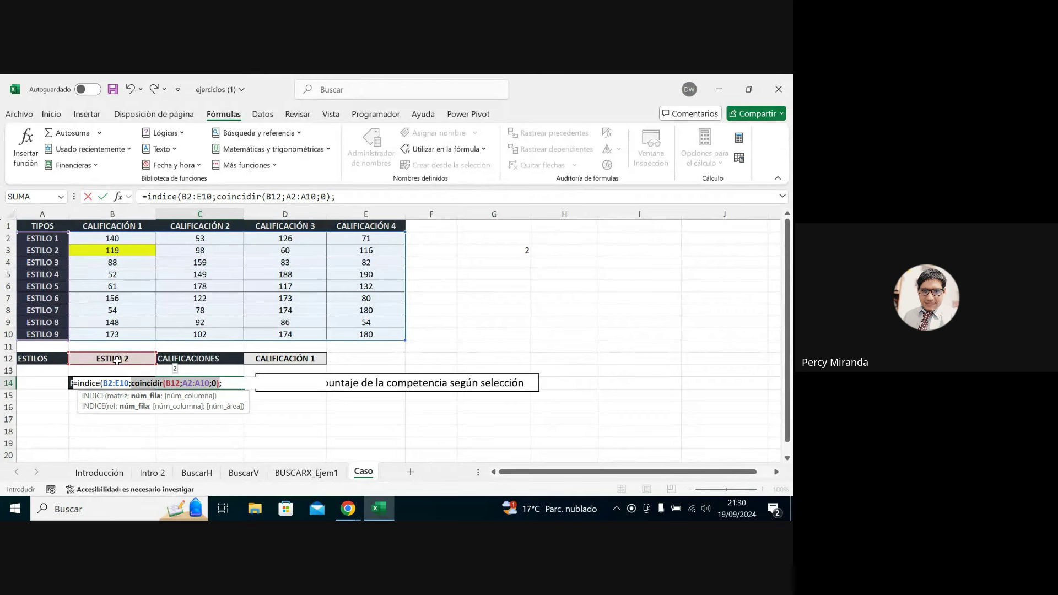
left_click(227, 385)
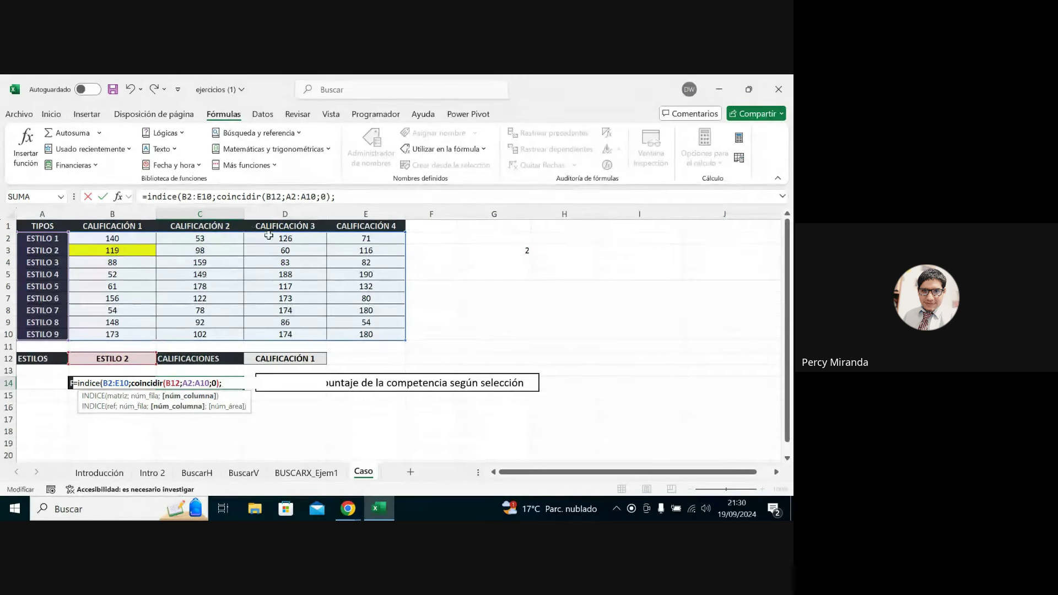
Add COINCIDIR(D12;B1:E1;0) as the column argument and accept Excel's correction, giving 119.
type("coincidir")
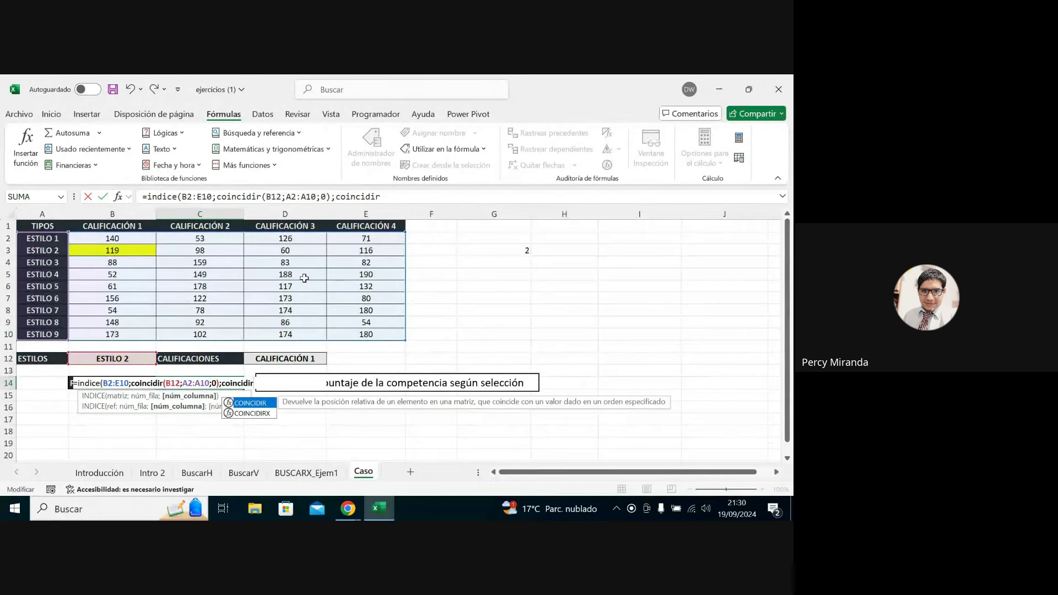
type("(")
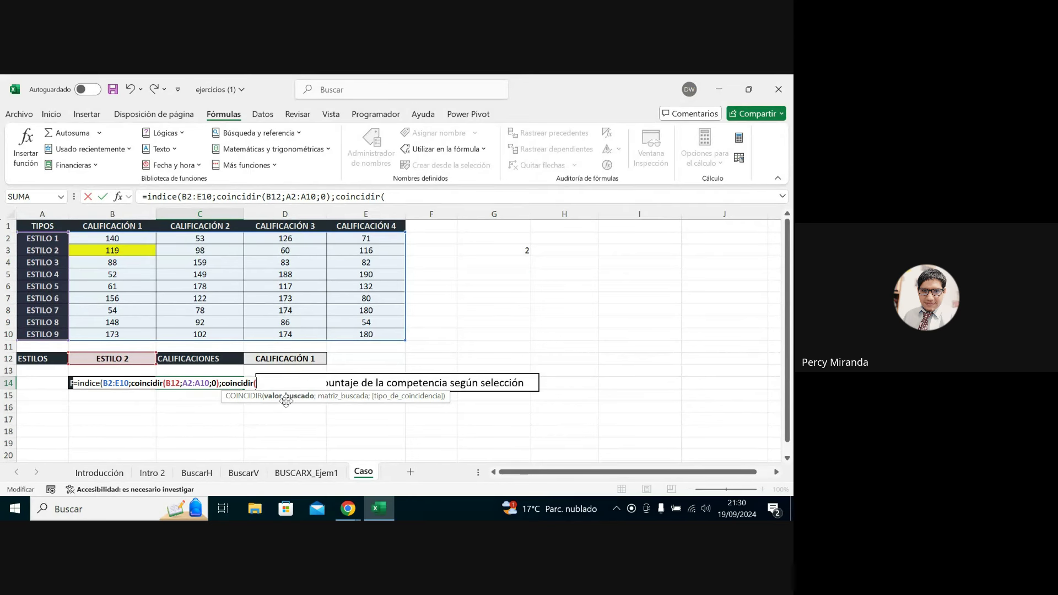
left_click(287, 359)
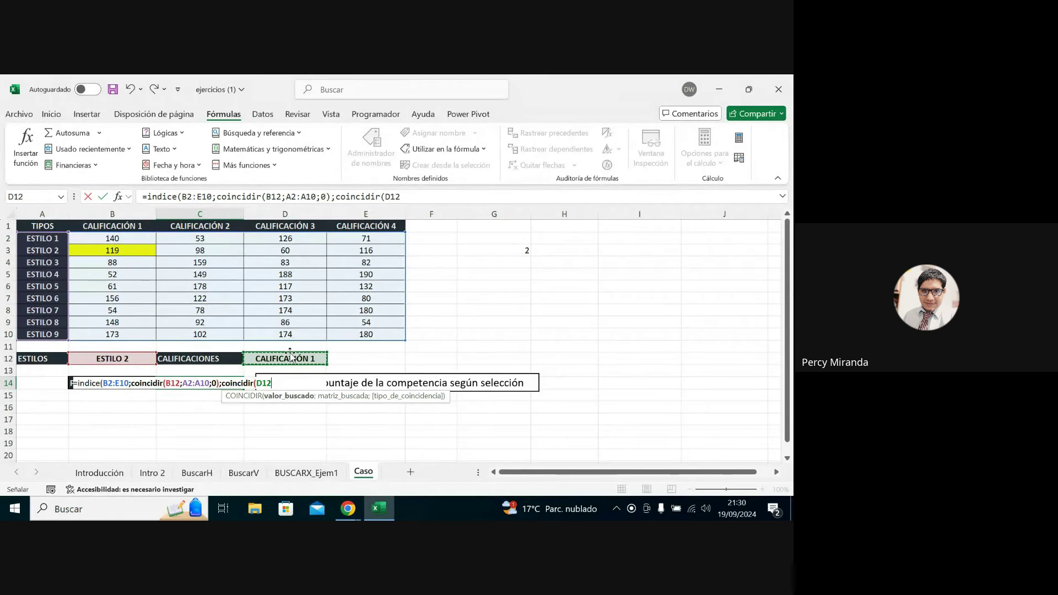
type(";")
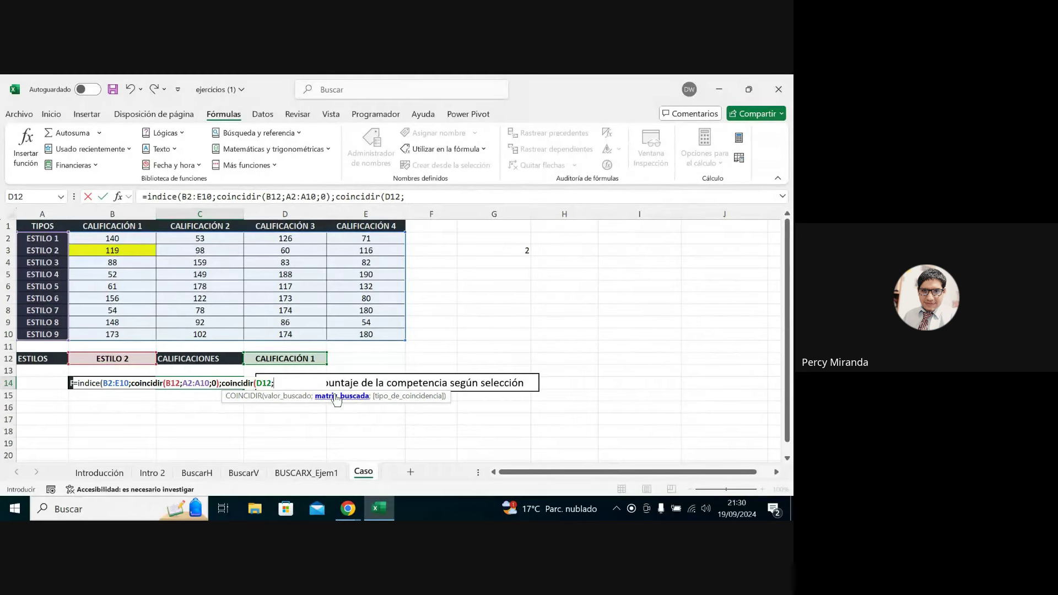
left_click_drag(134, 227, 366, 221)
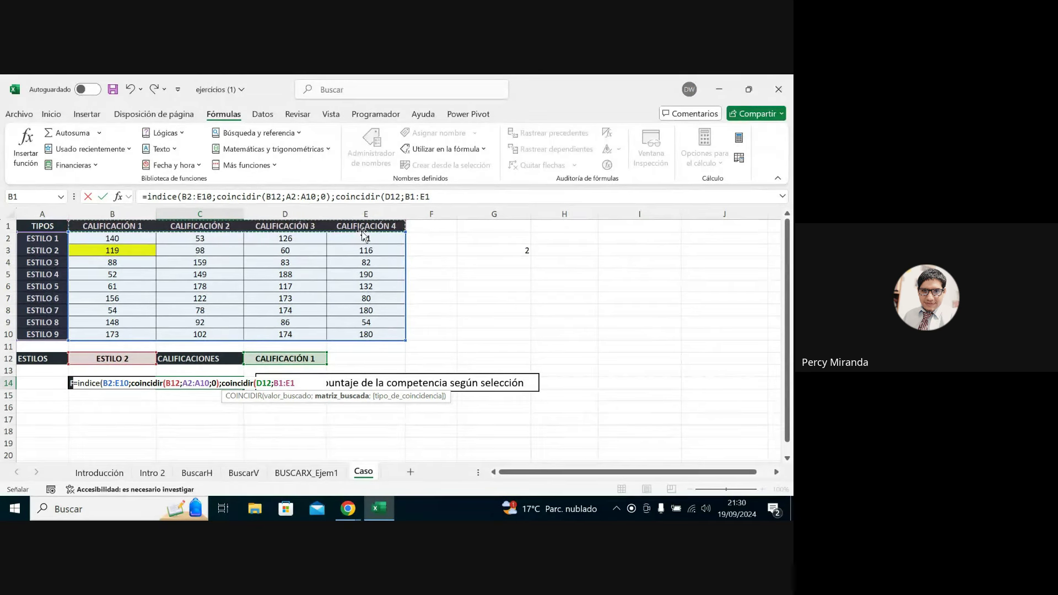
type(";")
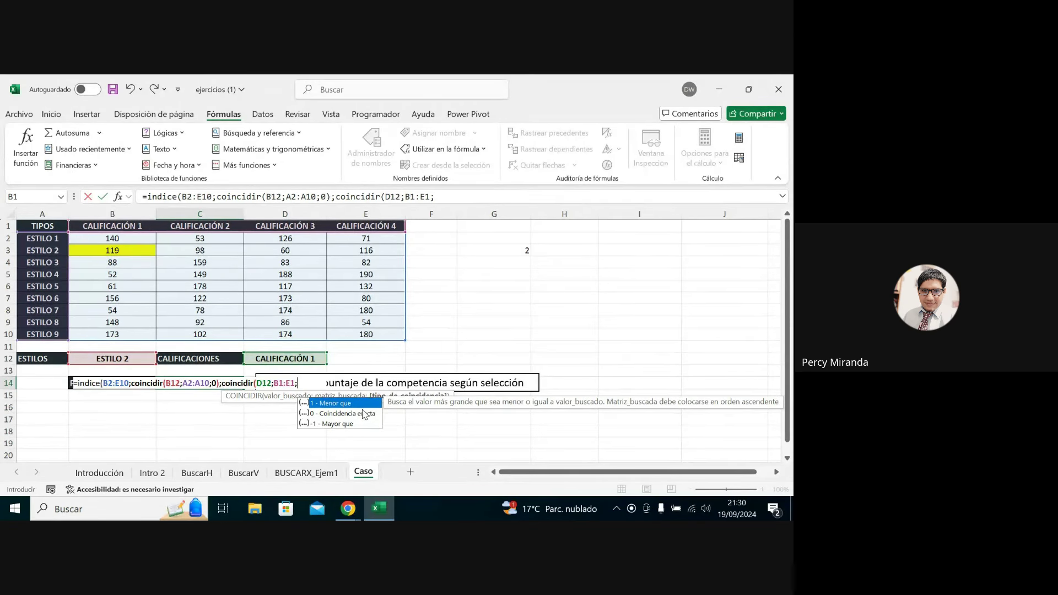
double_click(364, 414)
type(")")
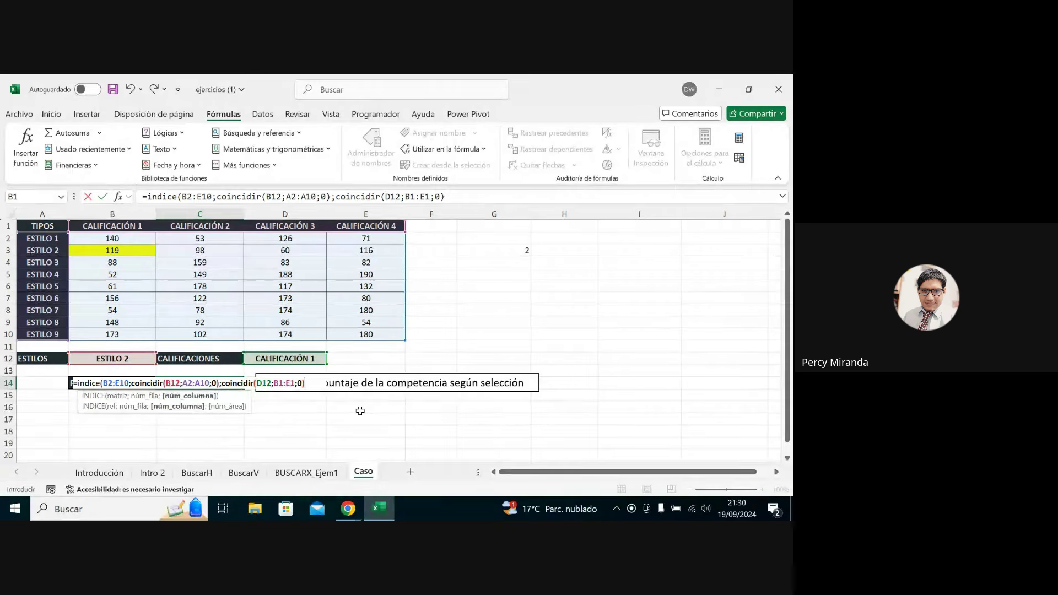
key("Return")
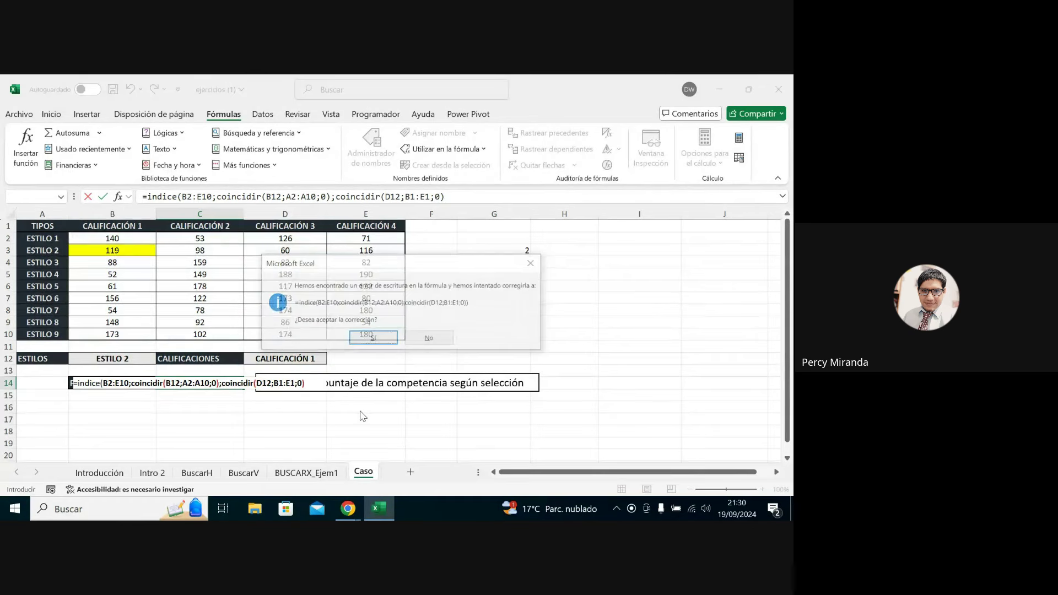
left_click(372, 338)
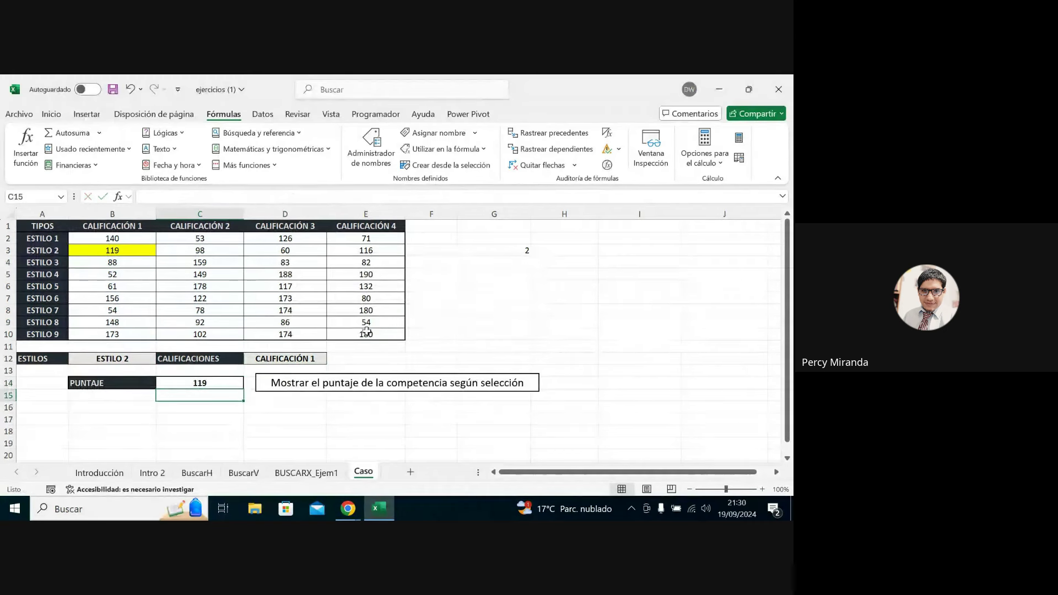
Review the finished C14 formula against the B12 and D12 values, then select B12.
left_click(208, 381)
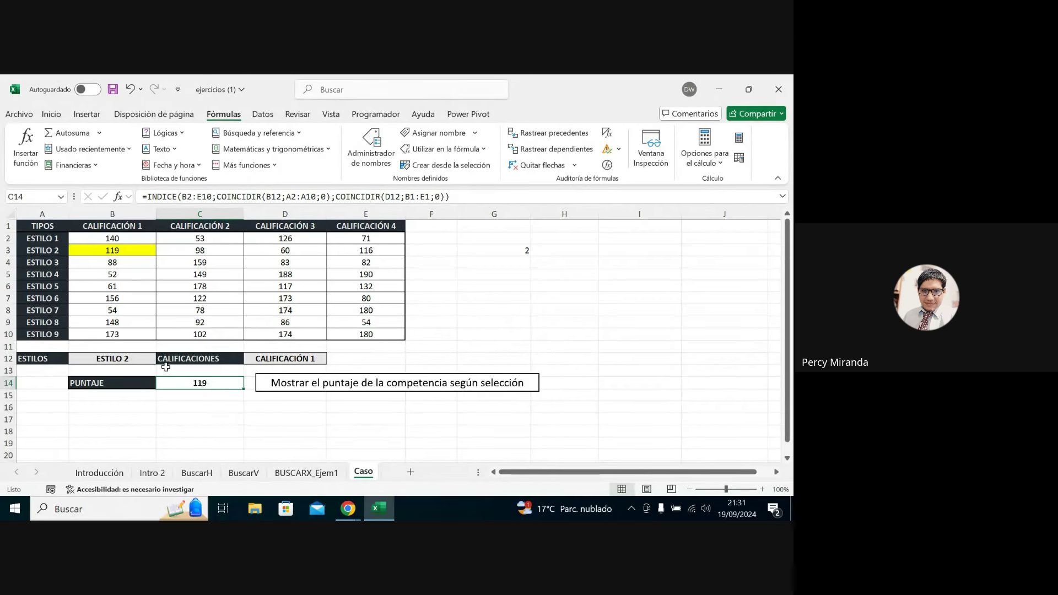
left_click(113, 358)
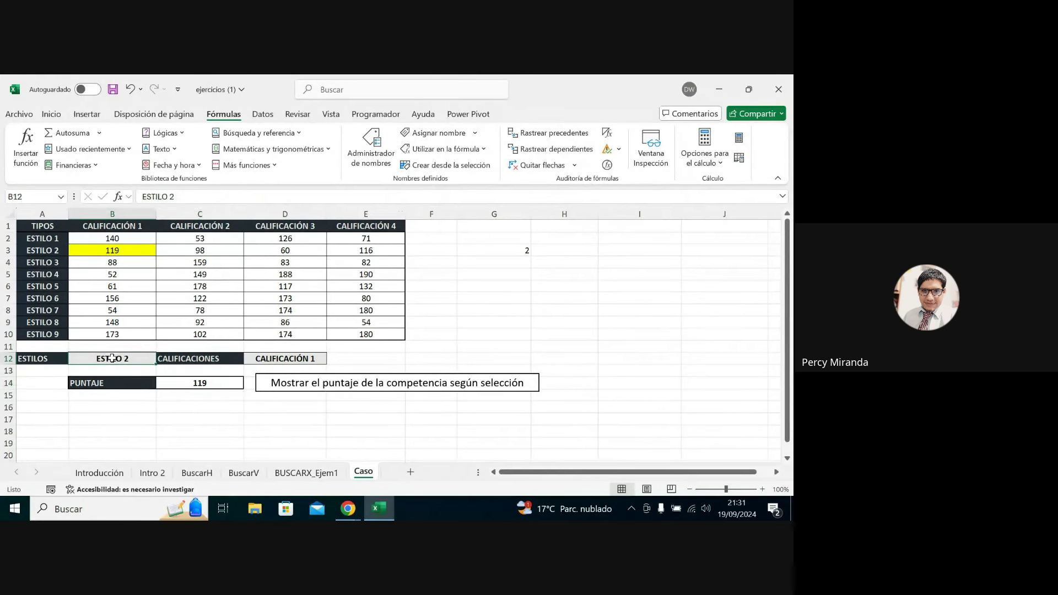
left_click(308, 358)
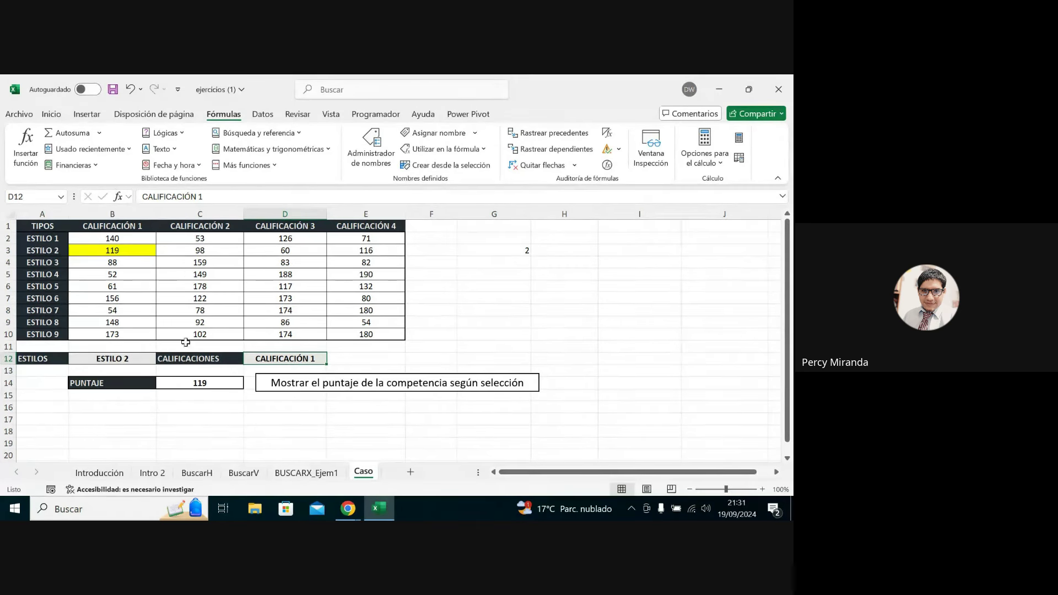
left_click(217, 386)
left_click(146, 363)
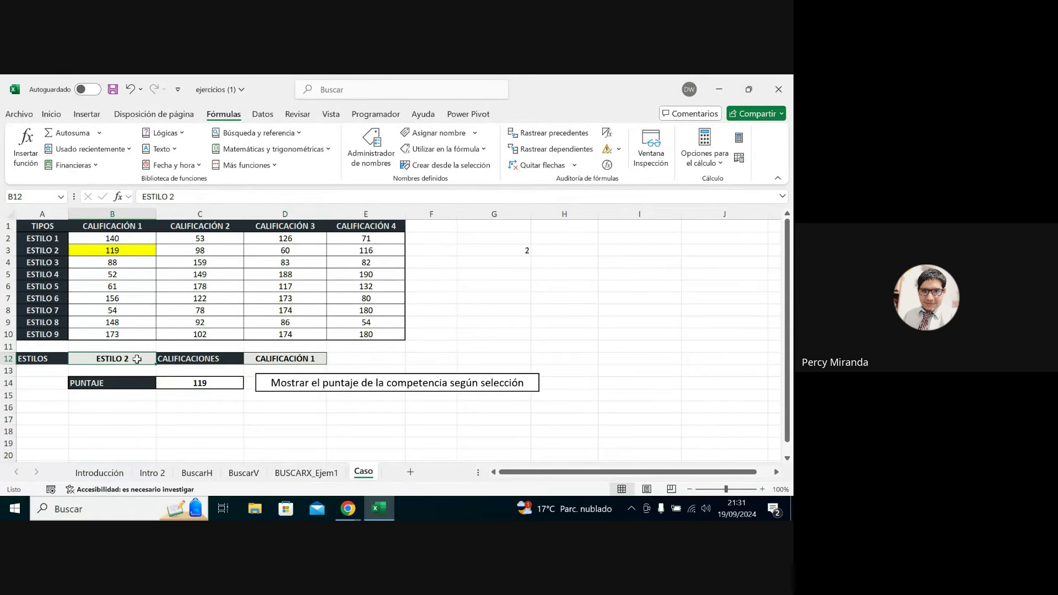
left_click(55, 116)
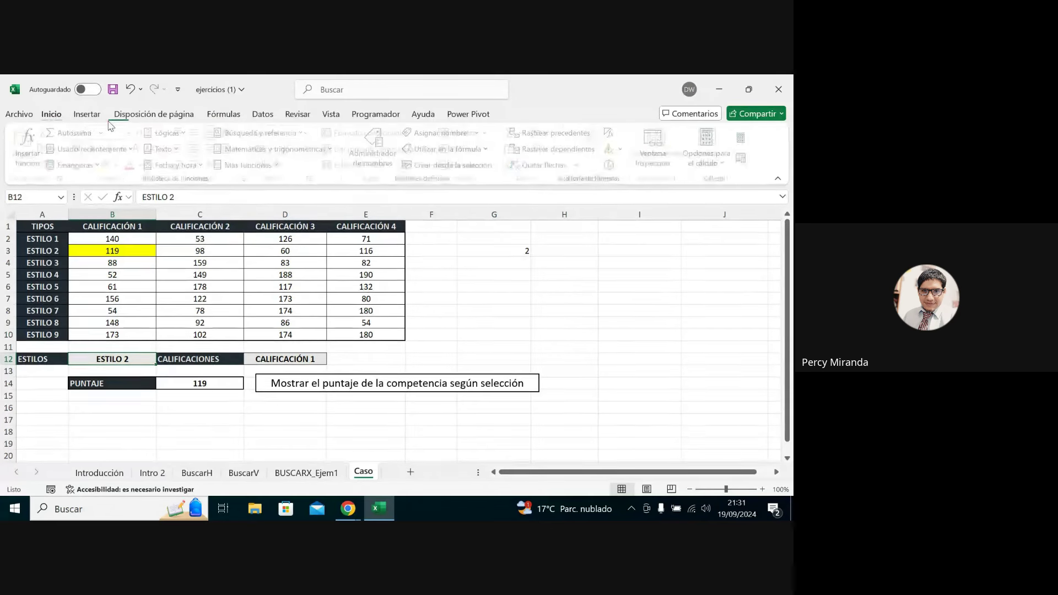
Give B12 a validation dropdown list sourced from the style names A2:A10.
left_click(262, 114)
left_click(560, 165)
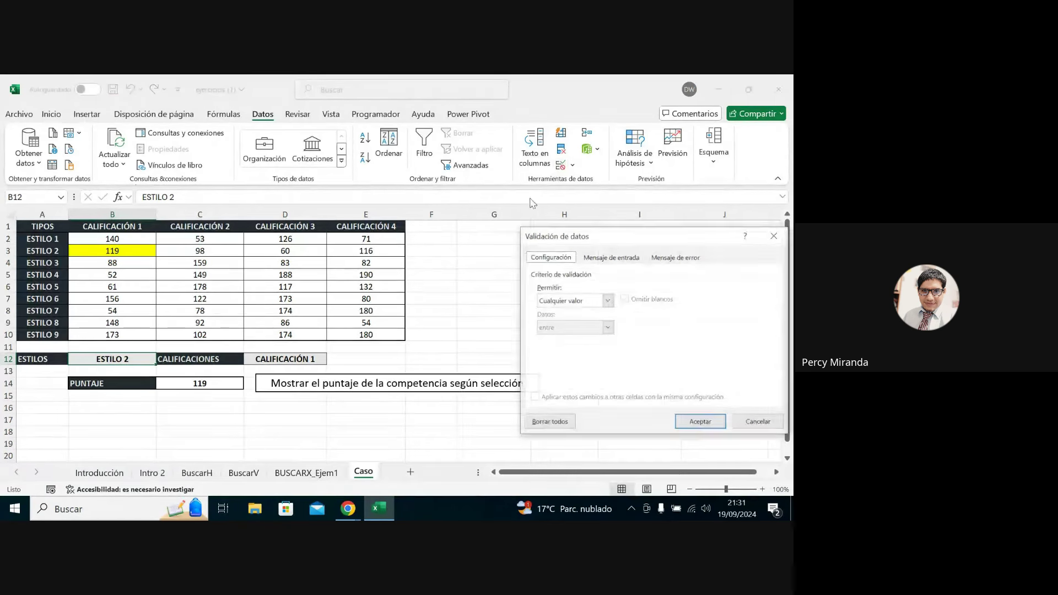
left_click(608, 300)
left_click(561, 341)
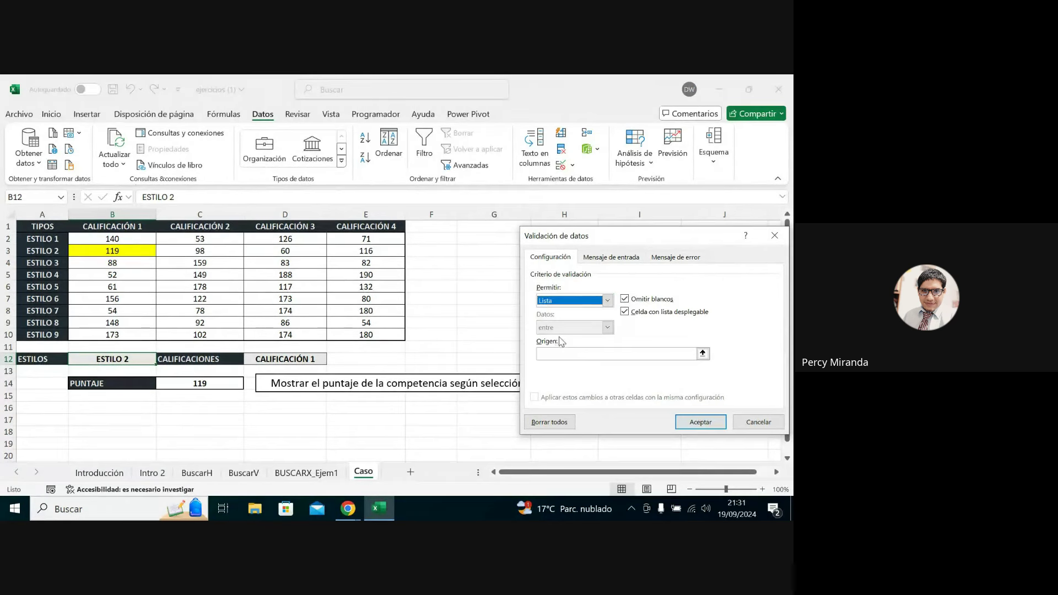
left_click_drag(42, 239, 54, 334)
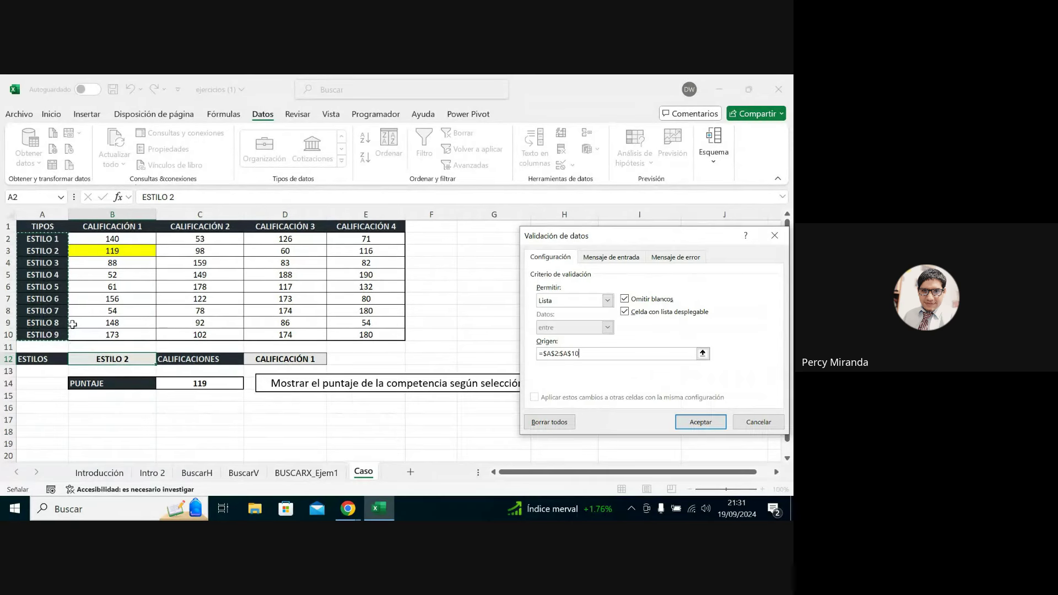
left_click(686, 423)
Give D12 a validation dropdown list sourced from the headers B1:E1.
left_click(293, 358)
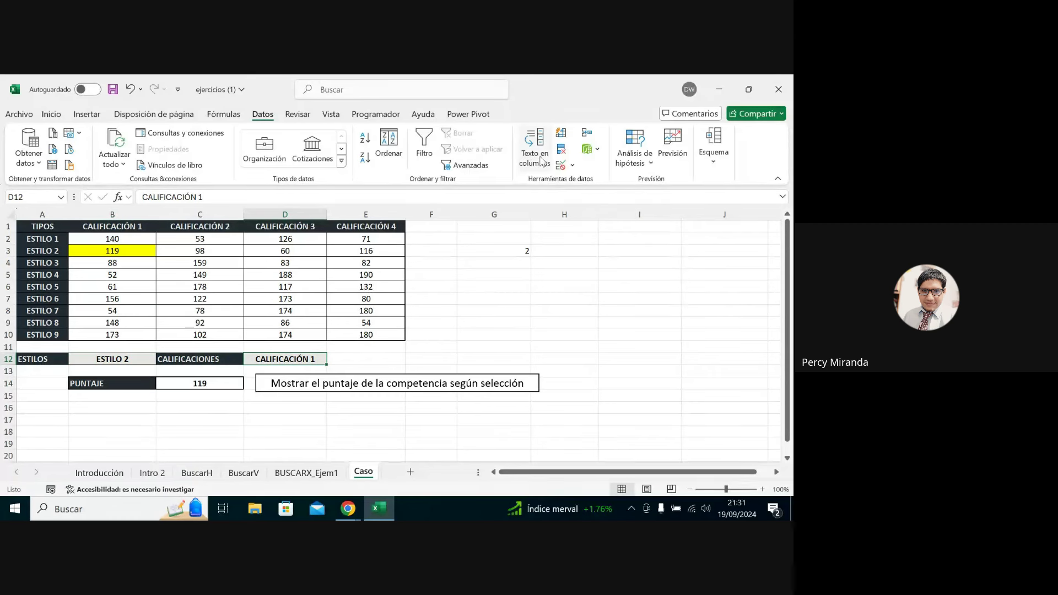
left_click(561, 165)
left_click(607, 301)
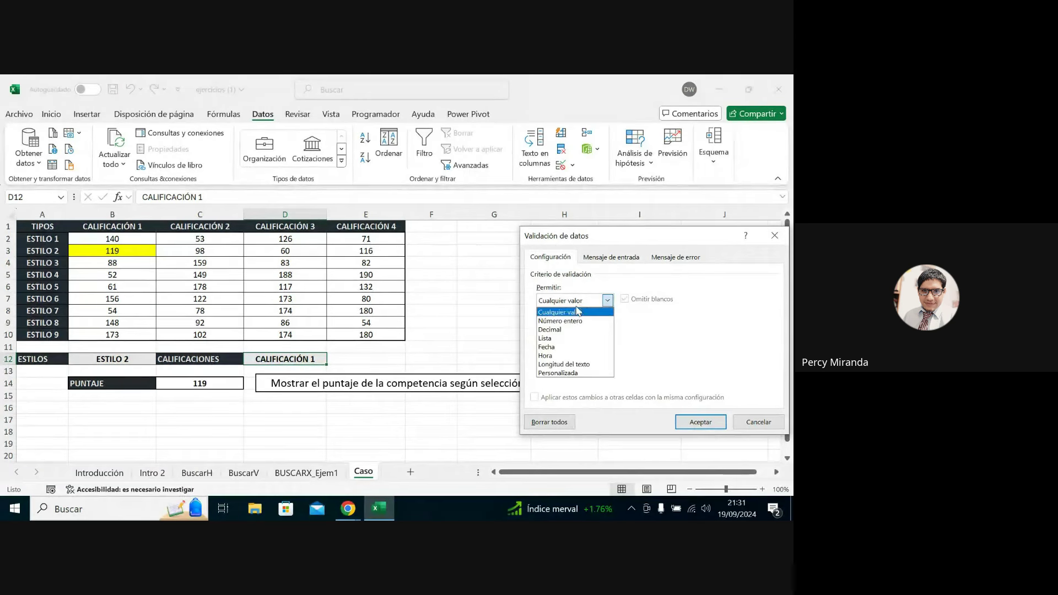
left_click(551, 339)
left_click(605, 355)
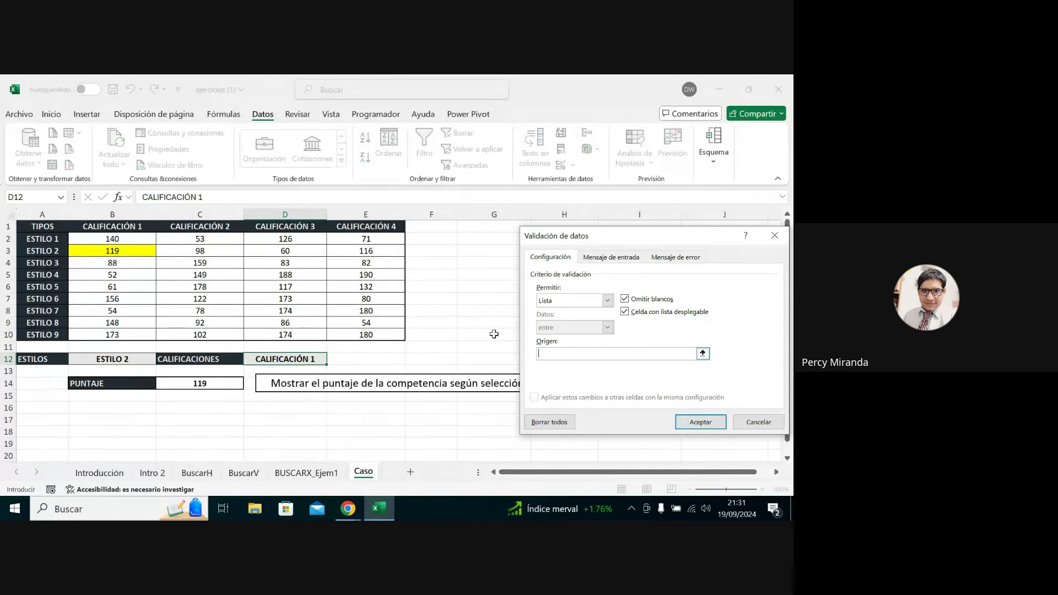
left_click_drag(128, 227, 355, 226)
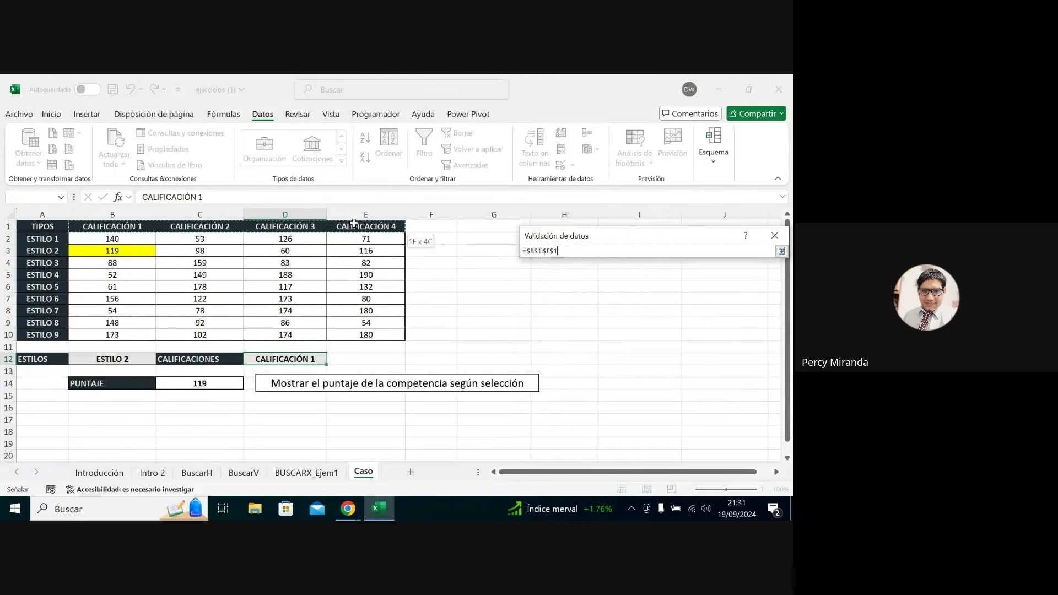
left_click(701, 422)
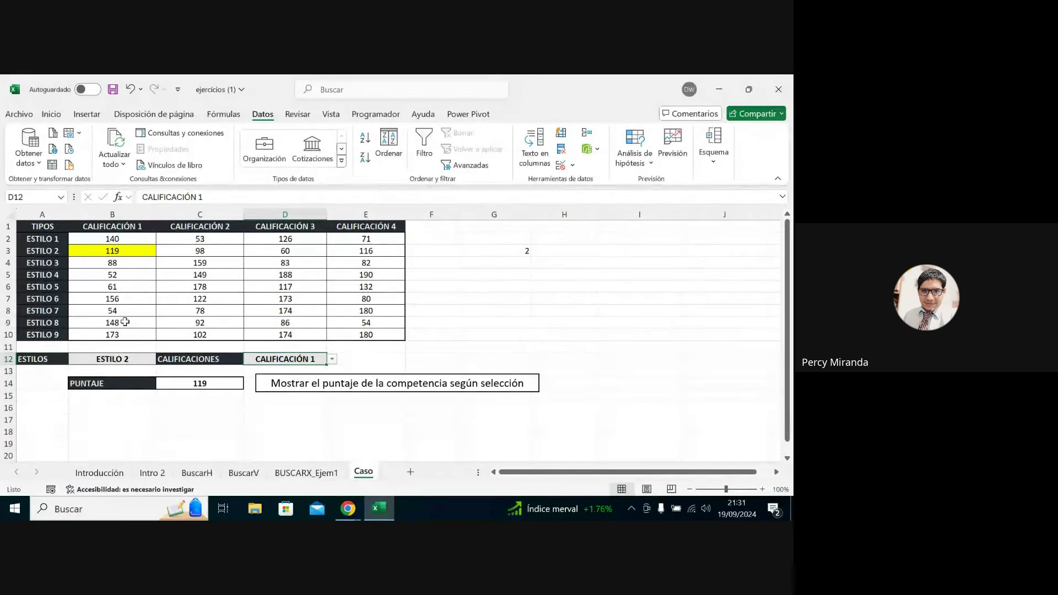
Choose ESTILO 9 in B12 and CALIFICACIÓN 4 in D12, confirming C14 shows E10's 180.
left_click(120, 363)
left_click(161, 359)
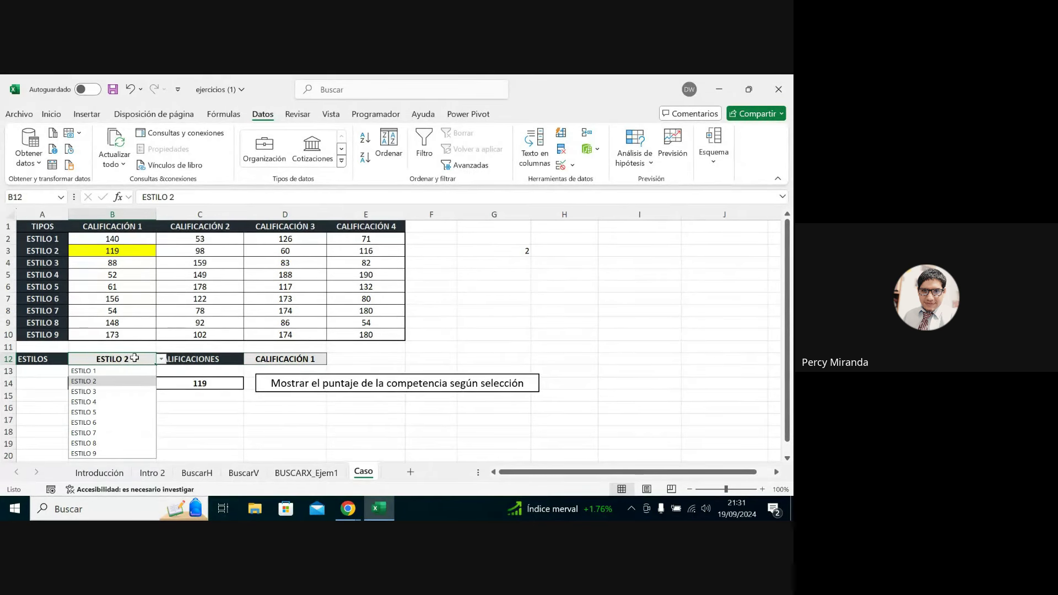
left_click(88, 453)
left_click(298, 360)
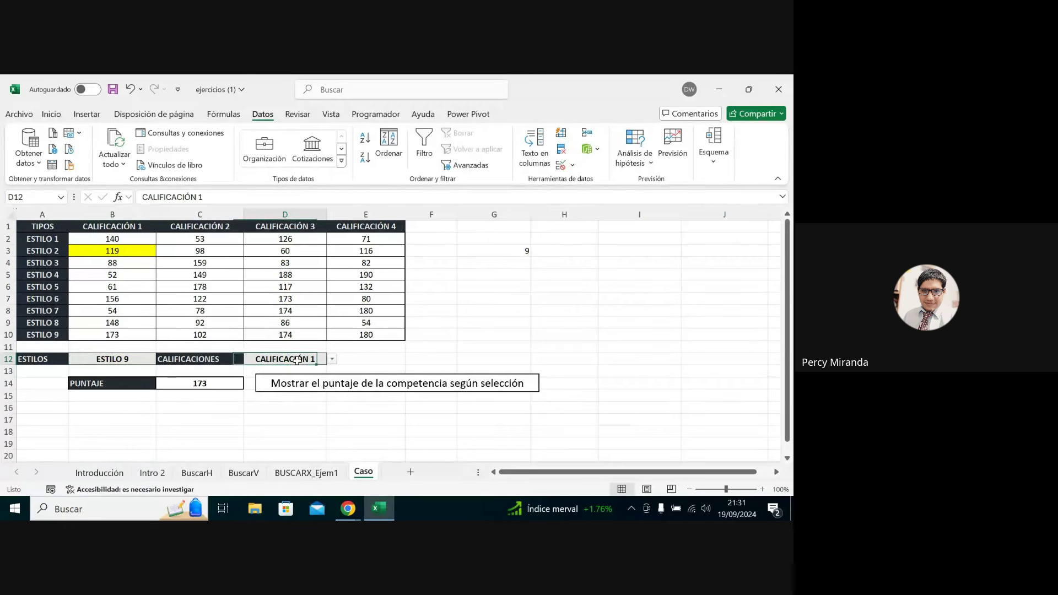
left_click(333, 360)
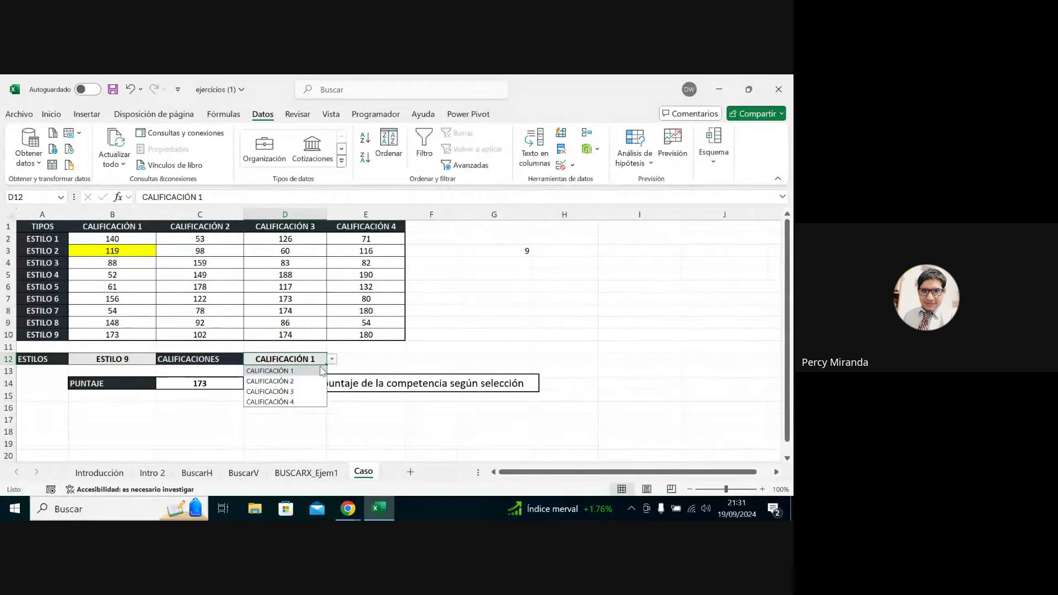
left_click(296, 401)
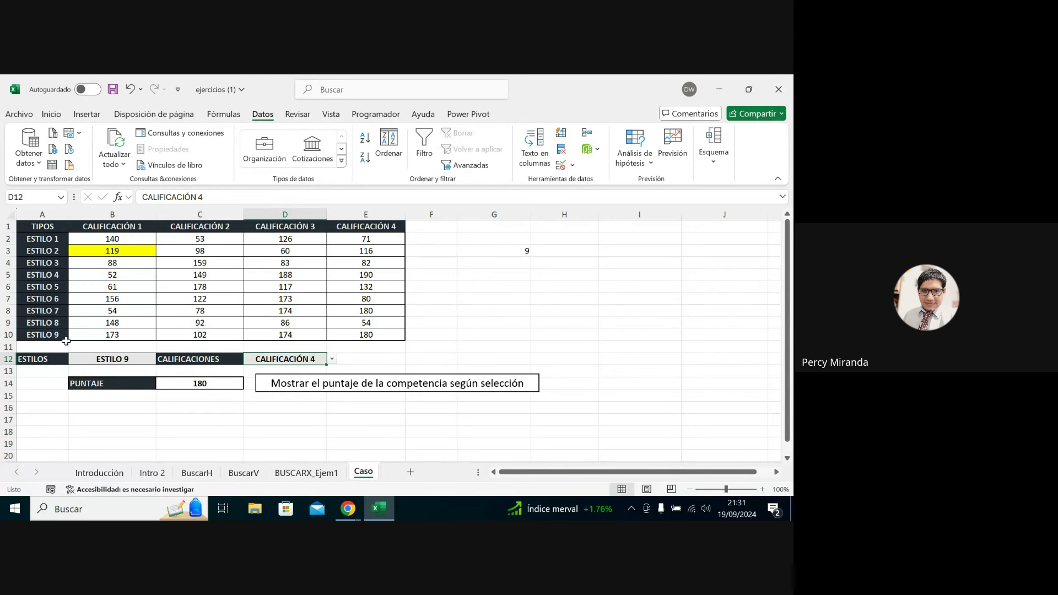
left_click(371, 337)
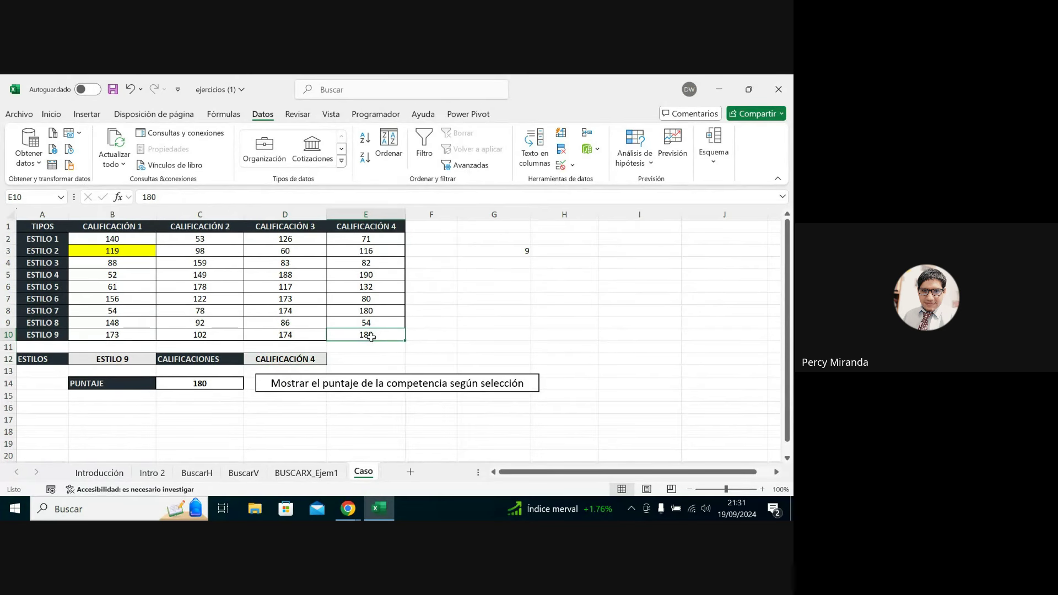
left_click(199, 383)
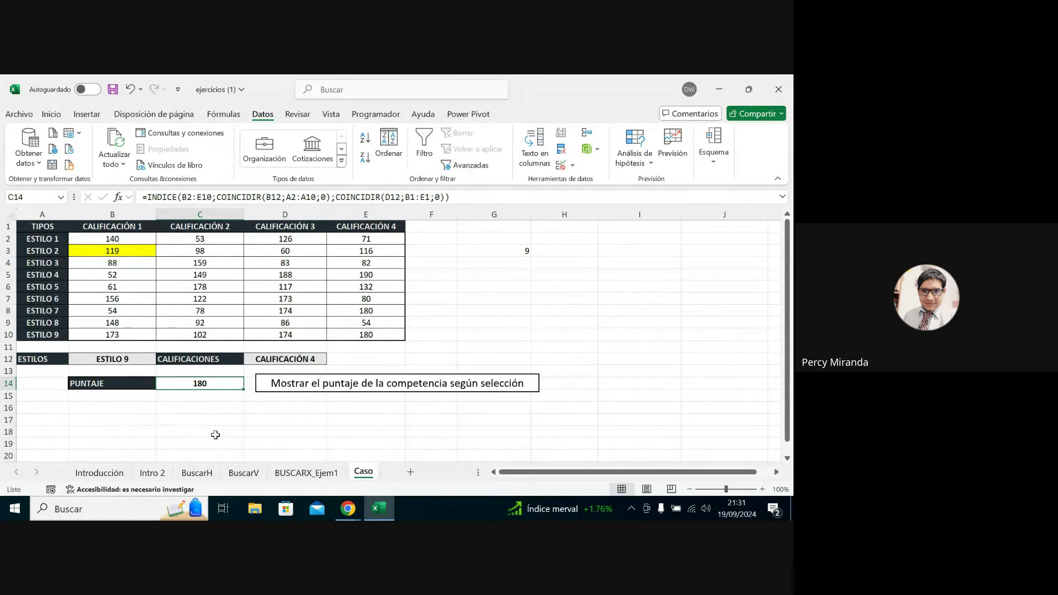
Copy the whole INDICE/COINCIDIR formula text from C14.
double_click(215, 382)
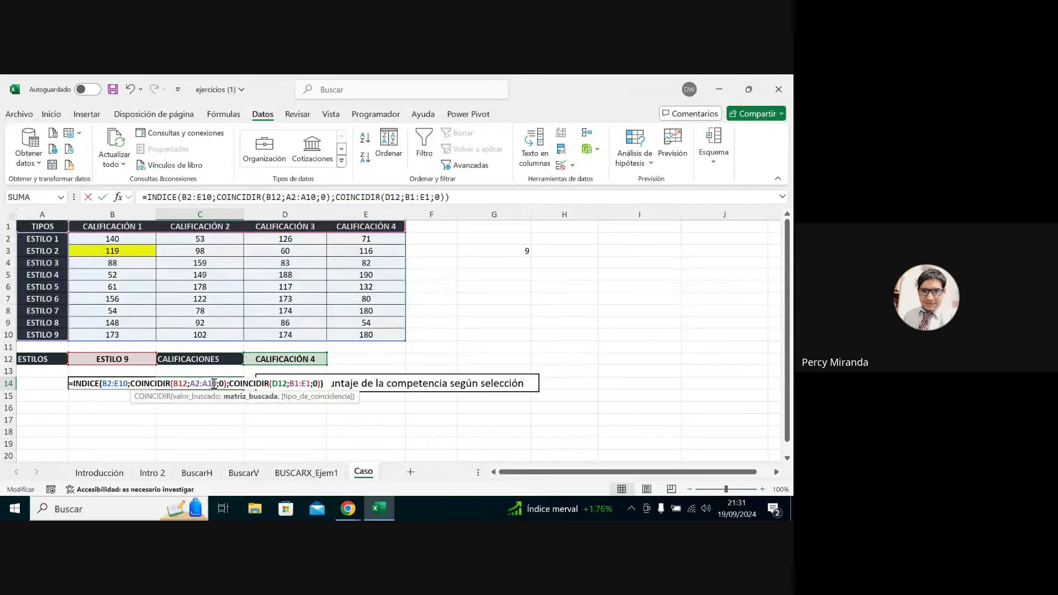
triple_click(259, 383)
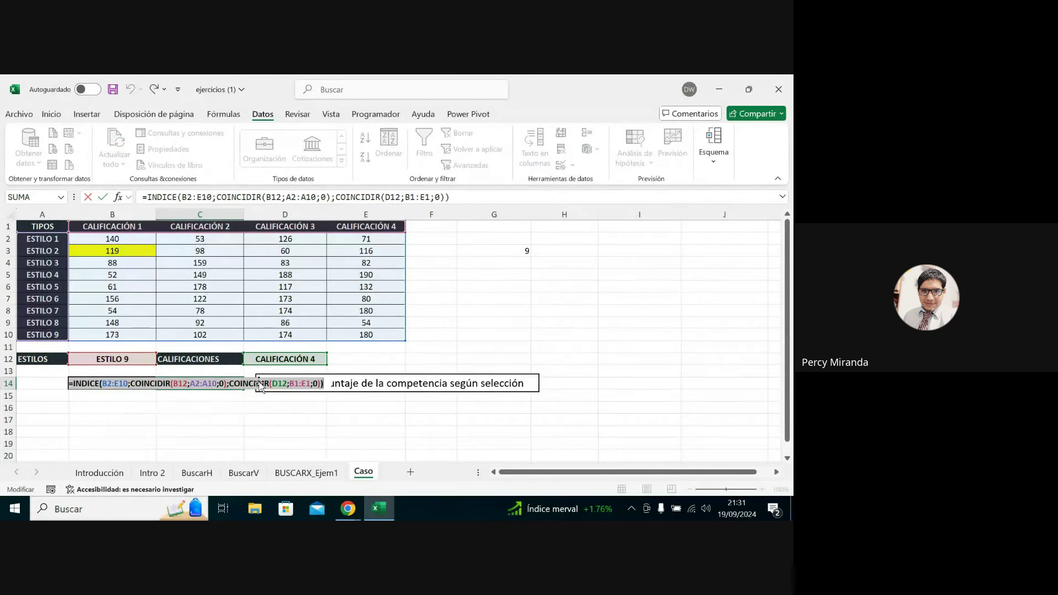
right_click(187, 385)
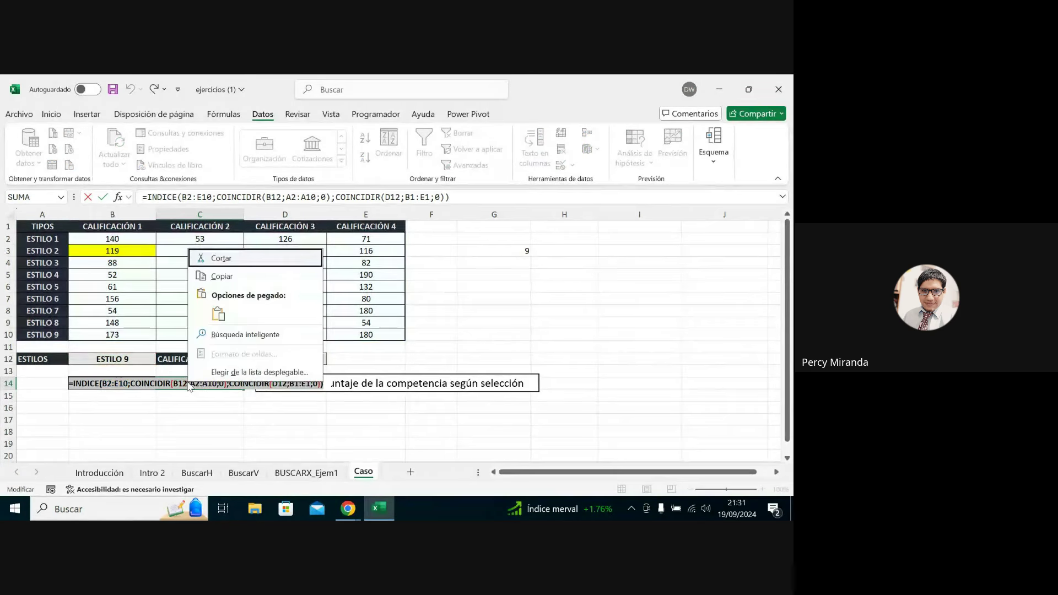
left_click(221, 277)
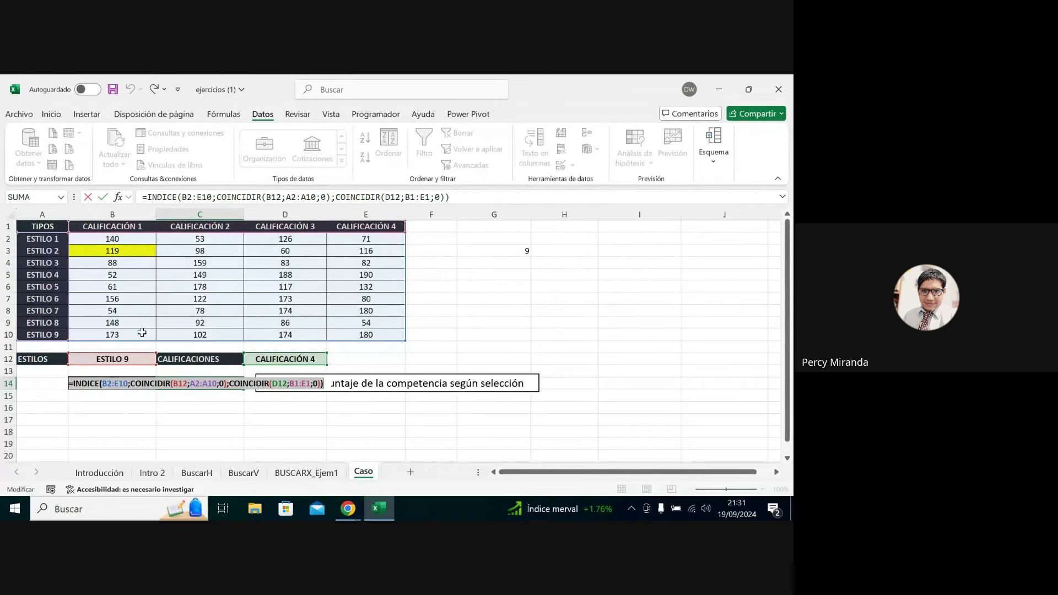
Highlight the B2:E10 range and both COINCIDIR arguments in turn, then copy the formula again.
left_click(119, 383)
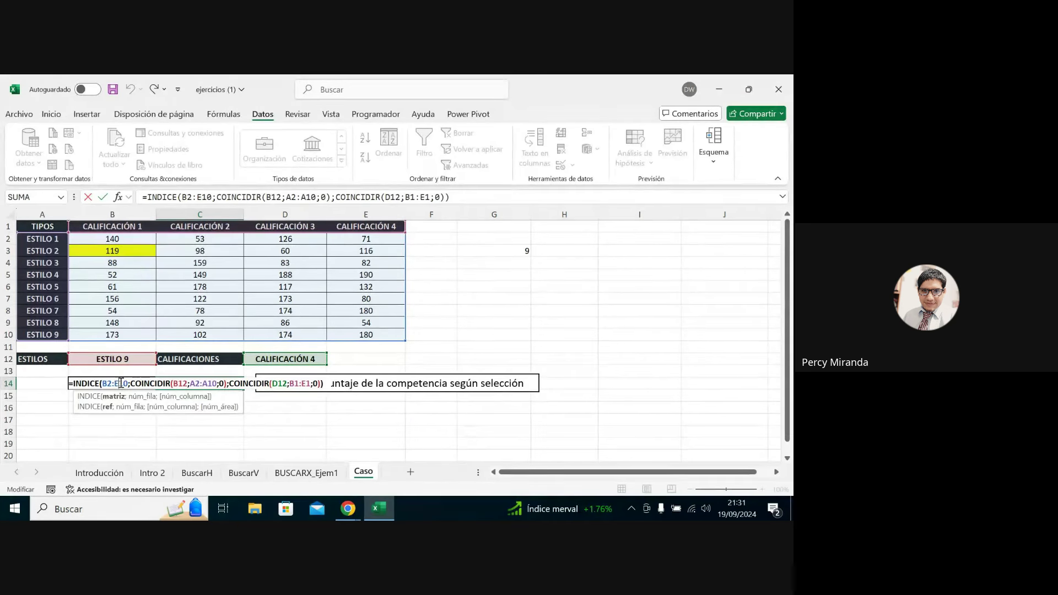
double_click(113, 383)
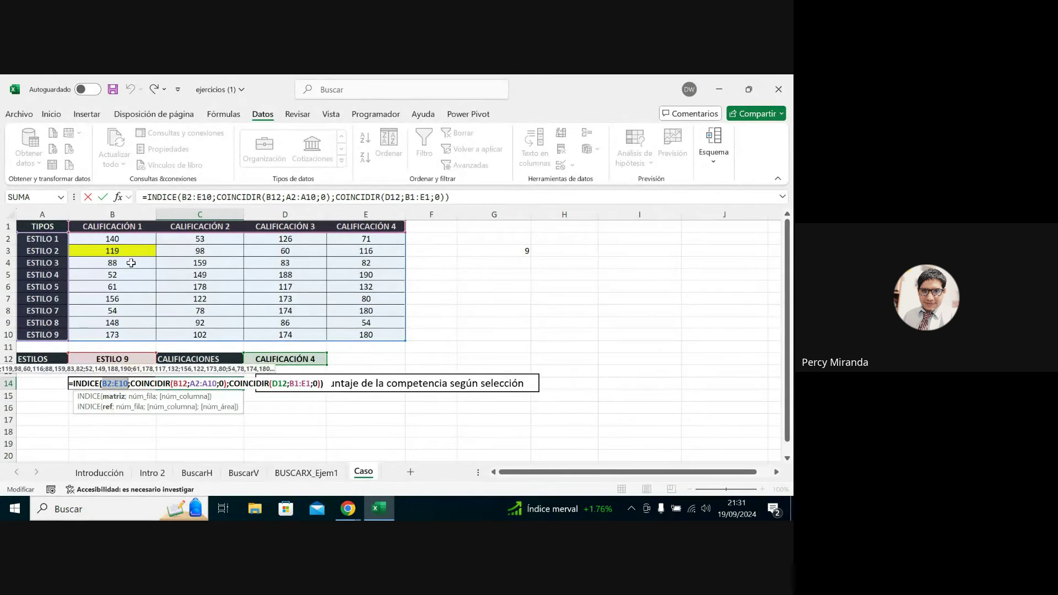
left_click(142, 396)
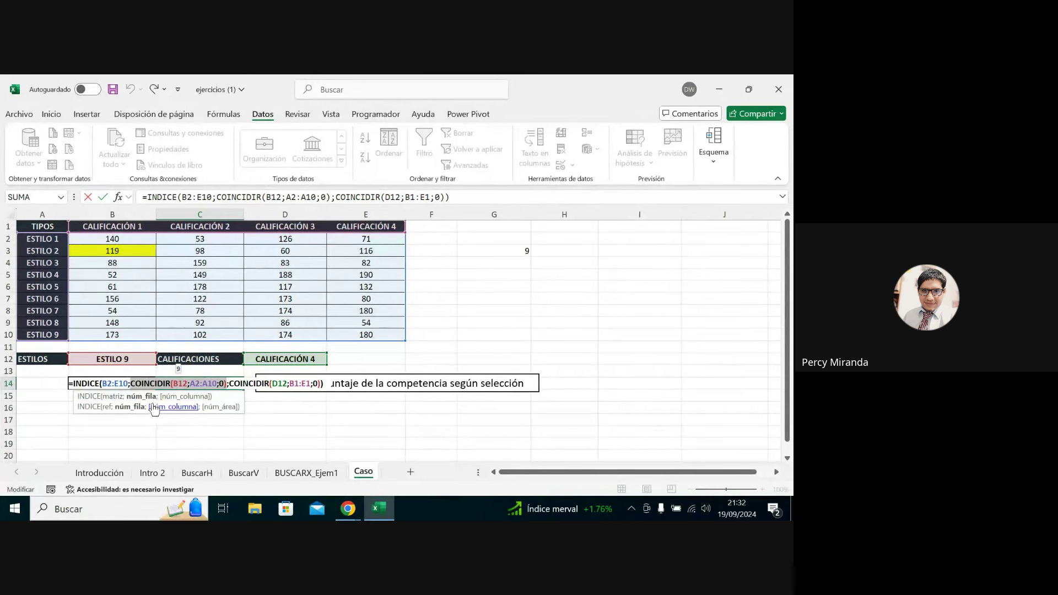
left_click(185, 396)
left_click(145, 396)
left_click(185, 396)
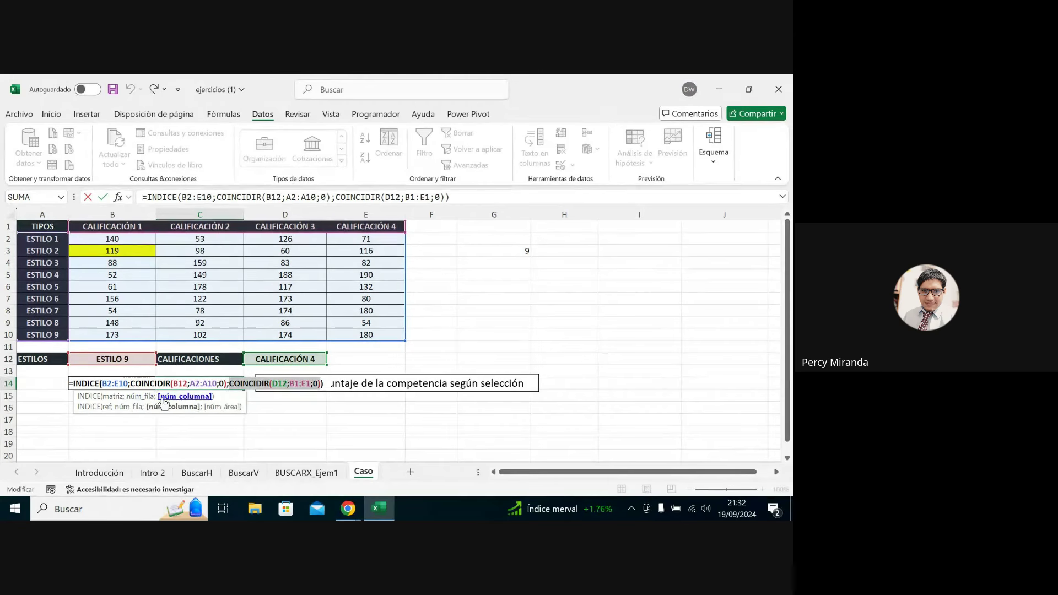
left_click(144, 397)
left_click(186, 397)
left_click(144, 396)
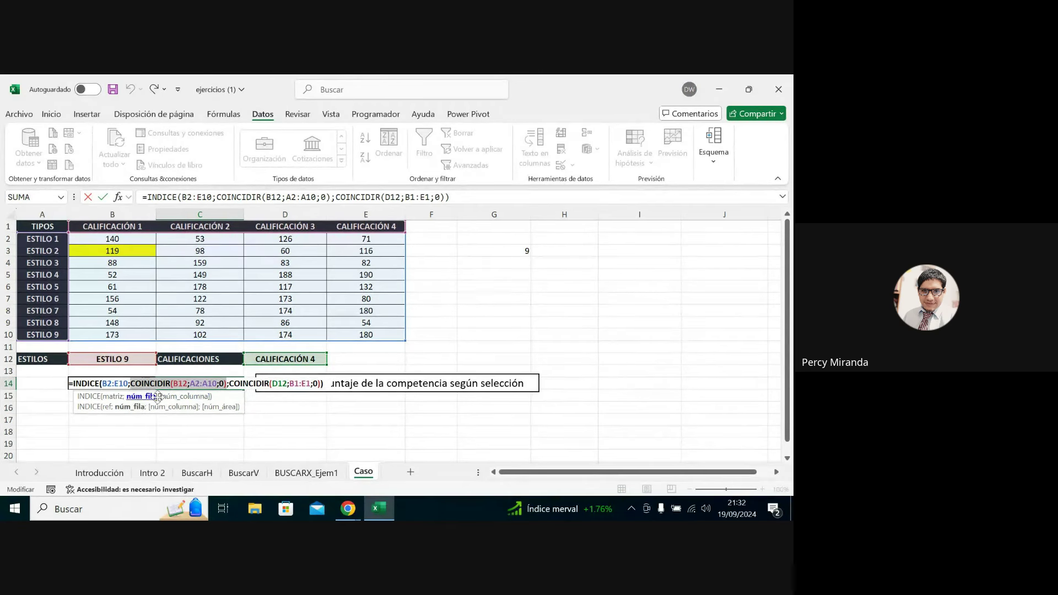
left_click(186, 396)
left_click(149, 396)
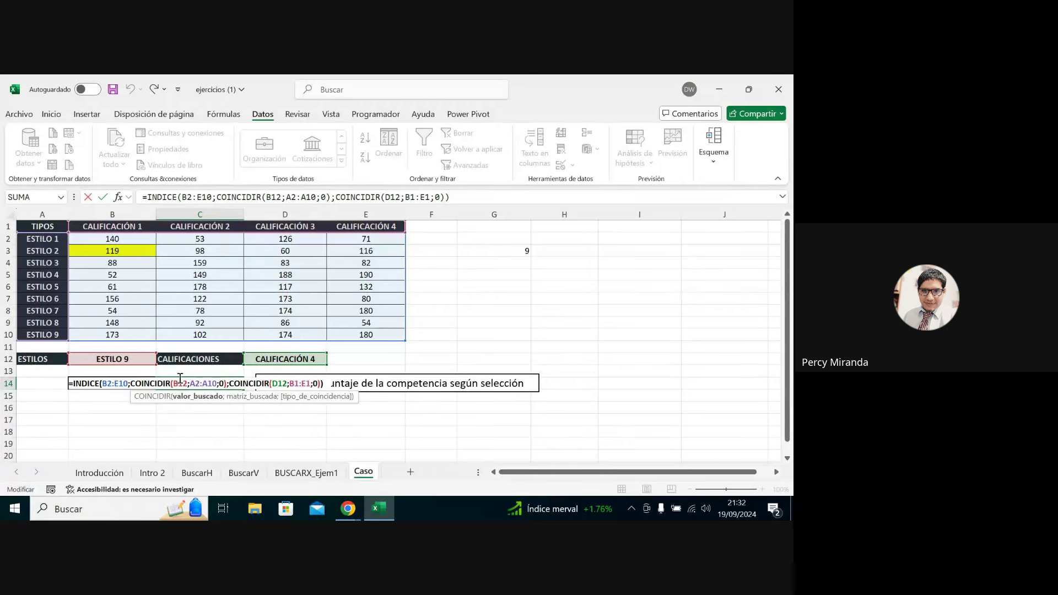
right_click(181, 384)
left_click(215, 272)
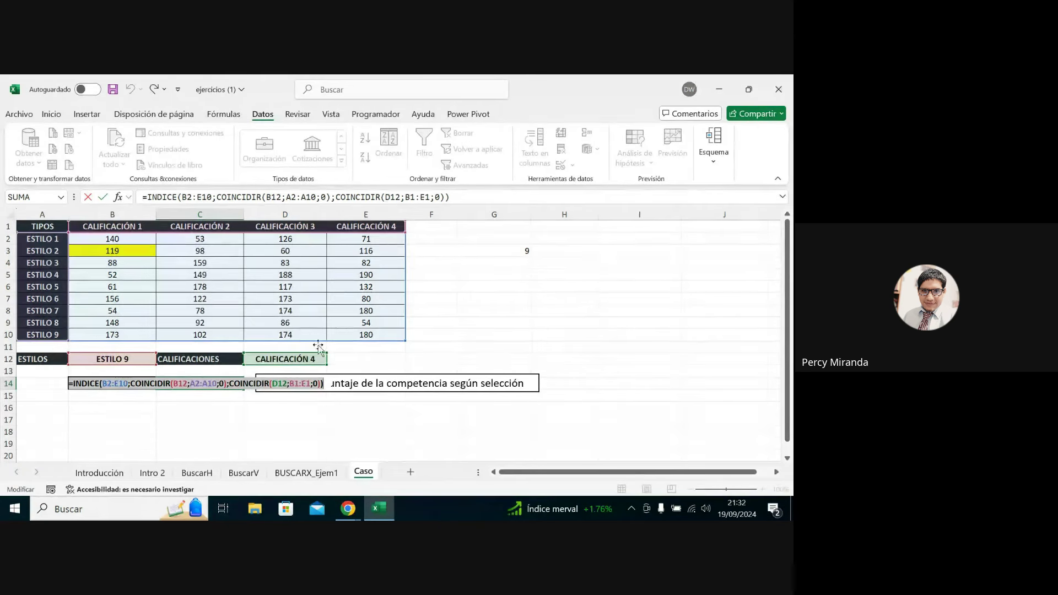
mouse_move(349, 508)
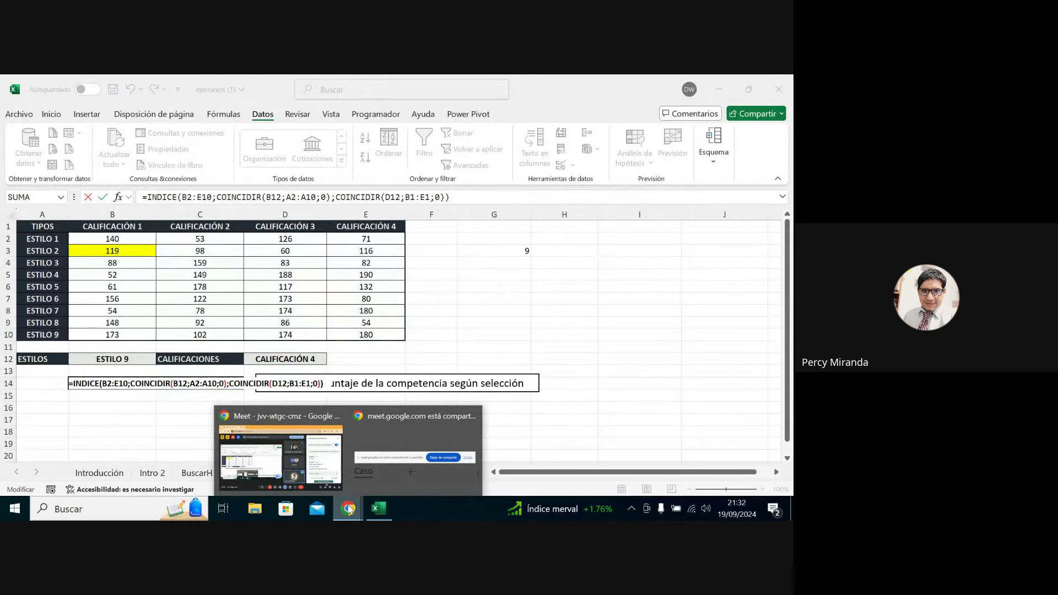
Paste the INDICE/COINCIDIR formula into the Google Meet call chat and send it.
left_click(305, 460)
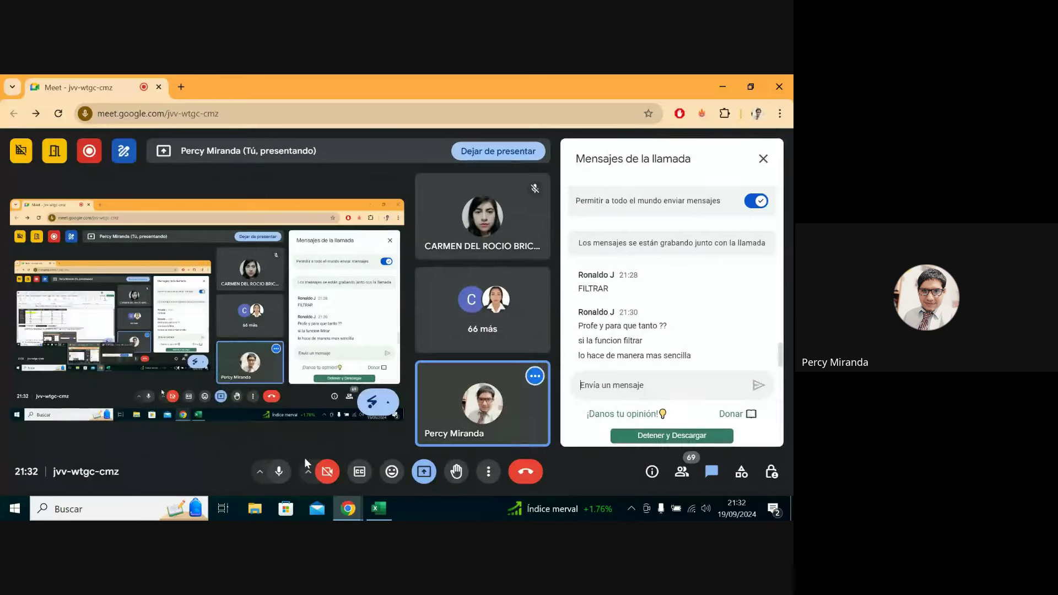
right_click(609, 389)
left_click(466, 234)
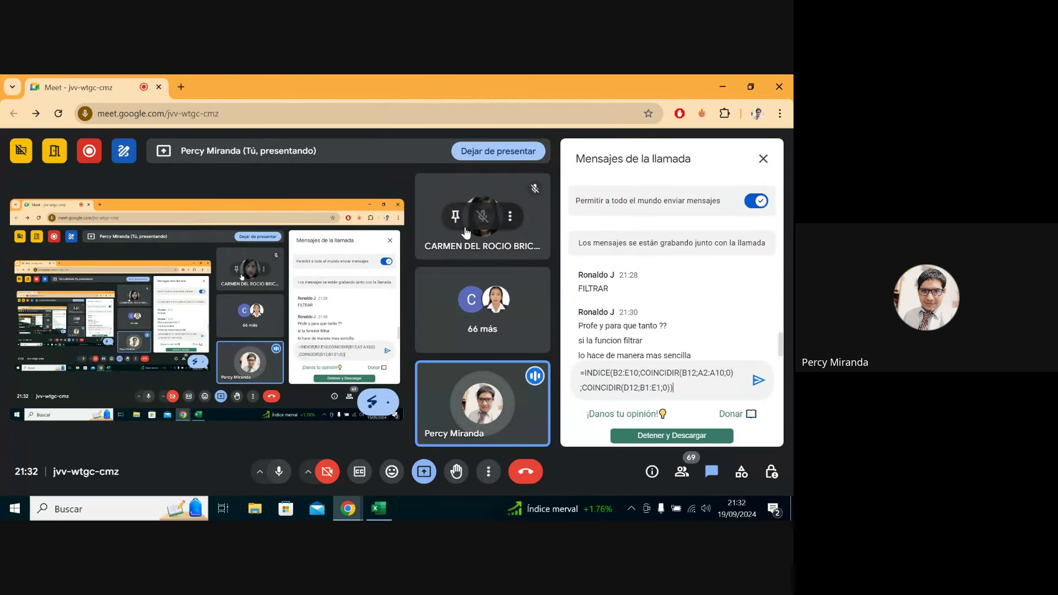
key("Return")
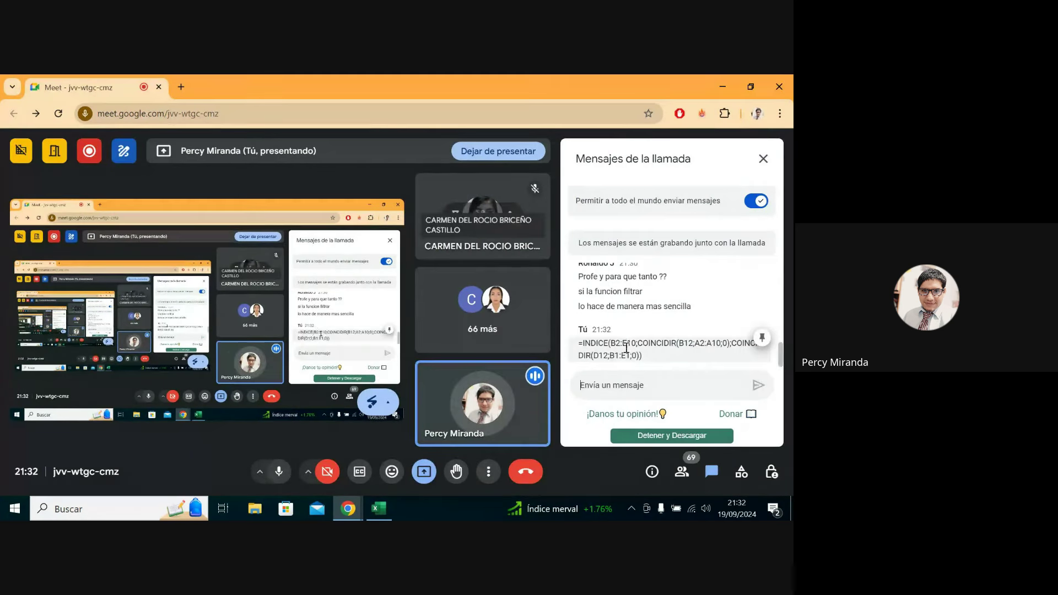
Dismiss the raised-hand notification and stop presenting the screen.
triple_click(626, 344)
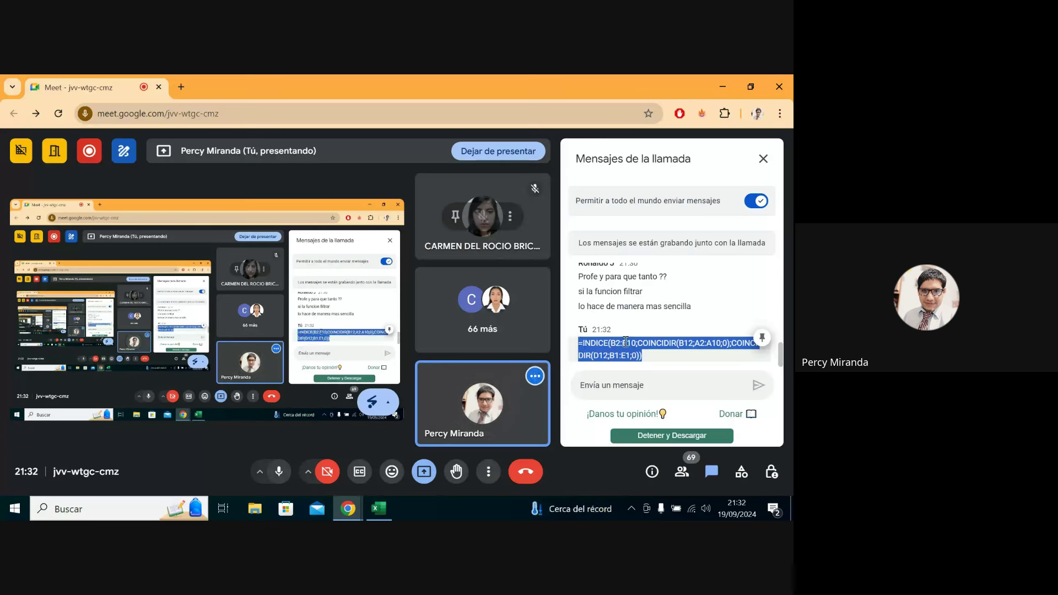
left_click(626, 342)
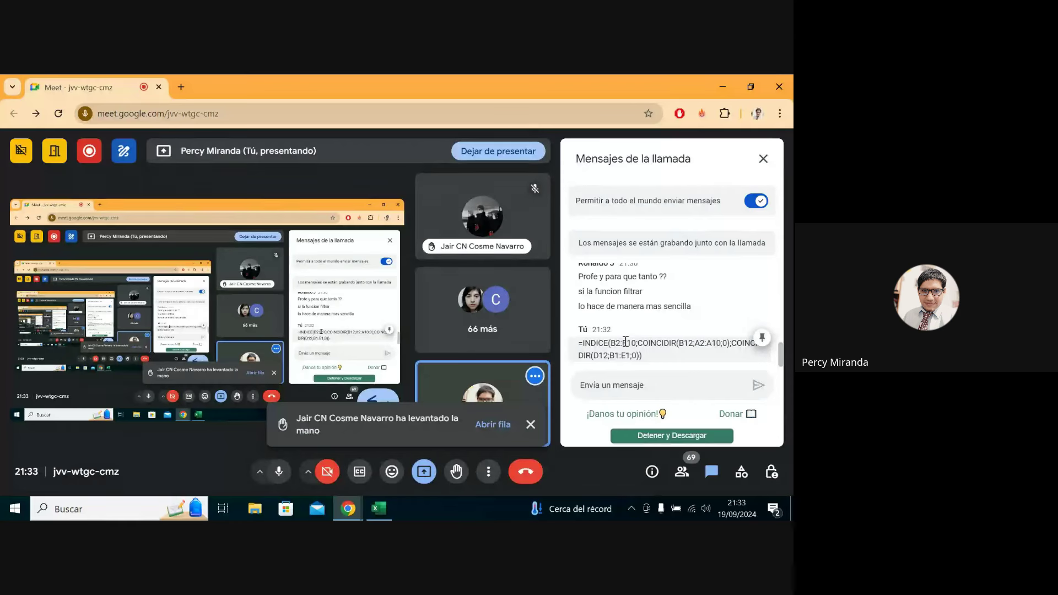
mouse_move(481, 216)
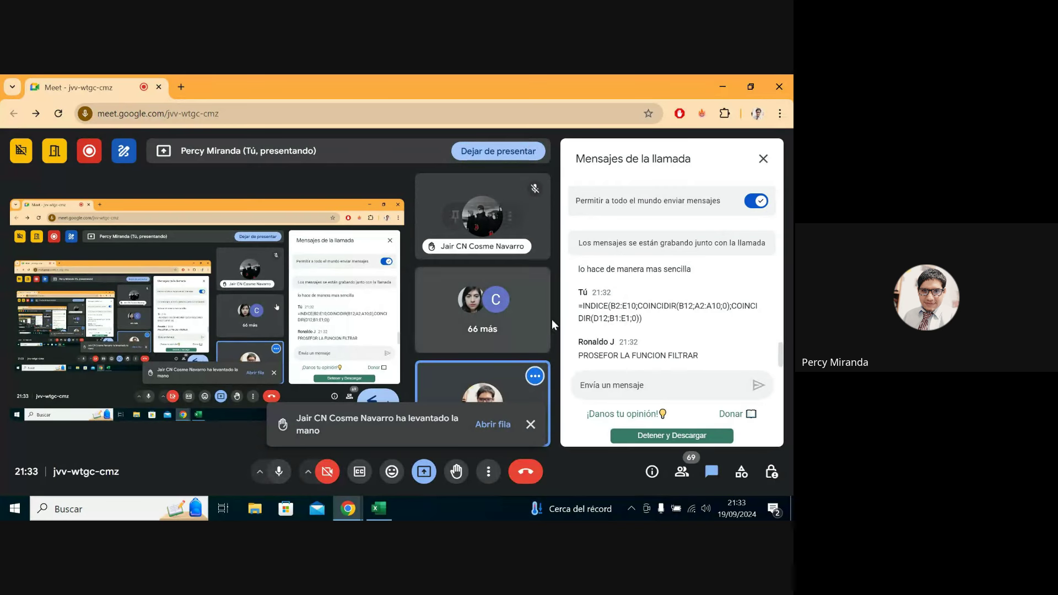
left_click(531, 426)
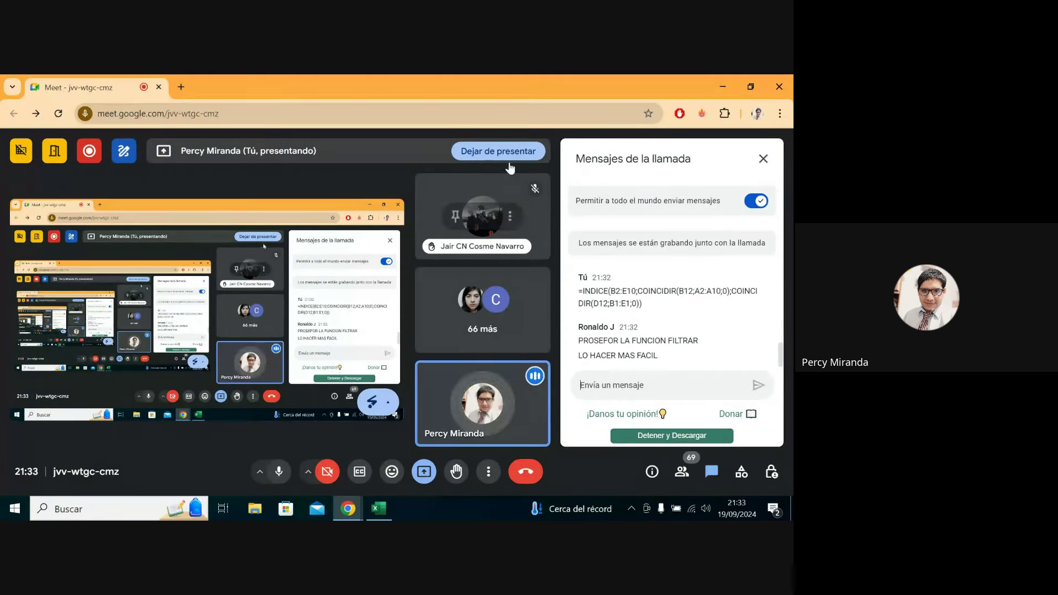
left_click(499, 151)
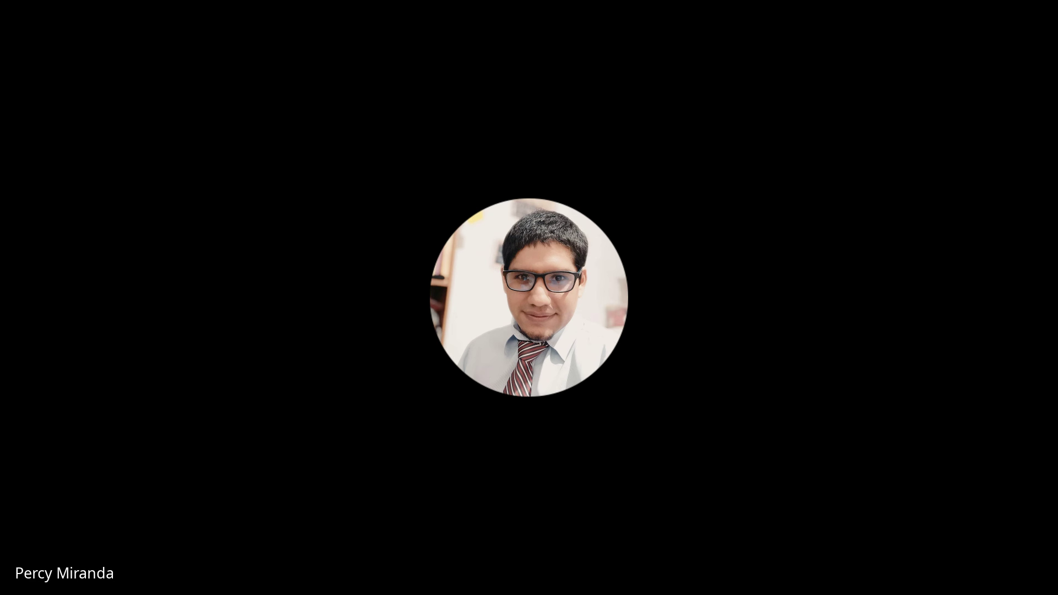